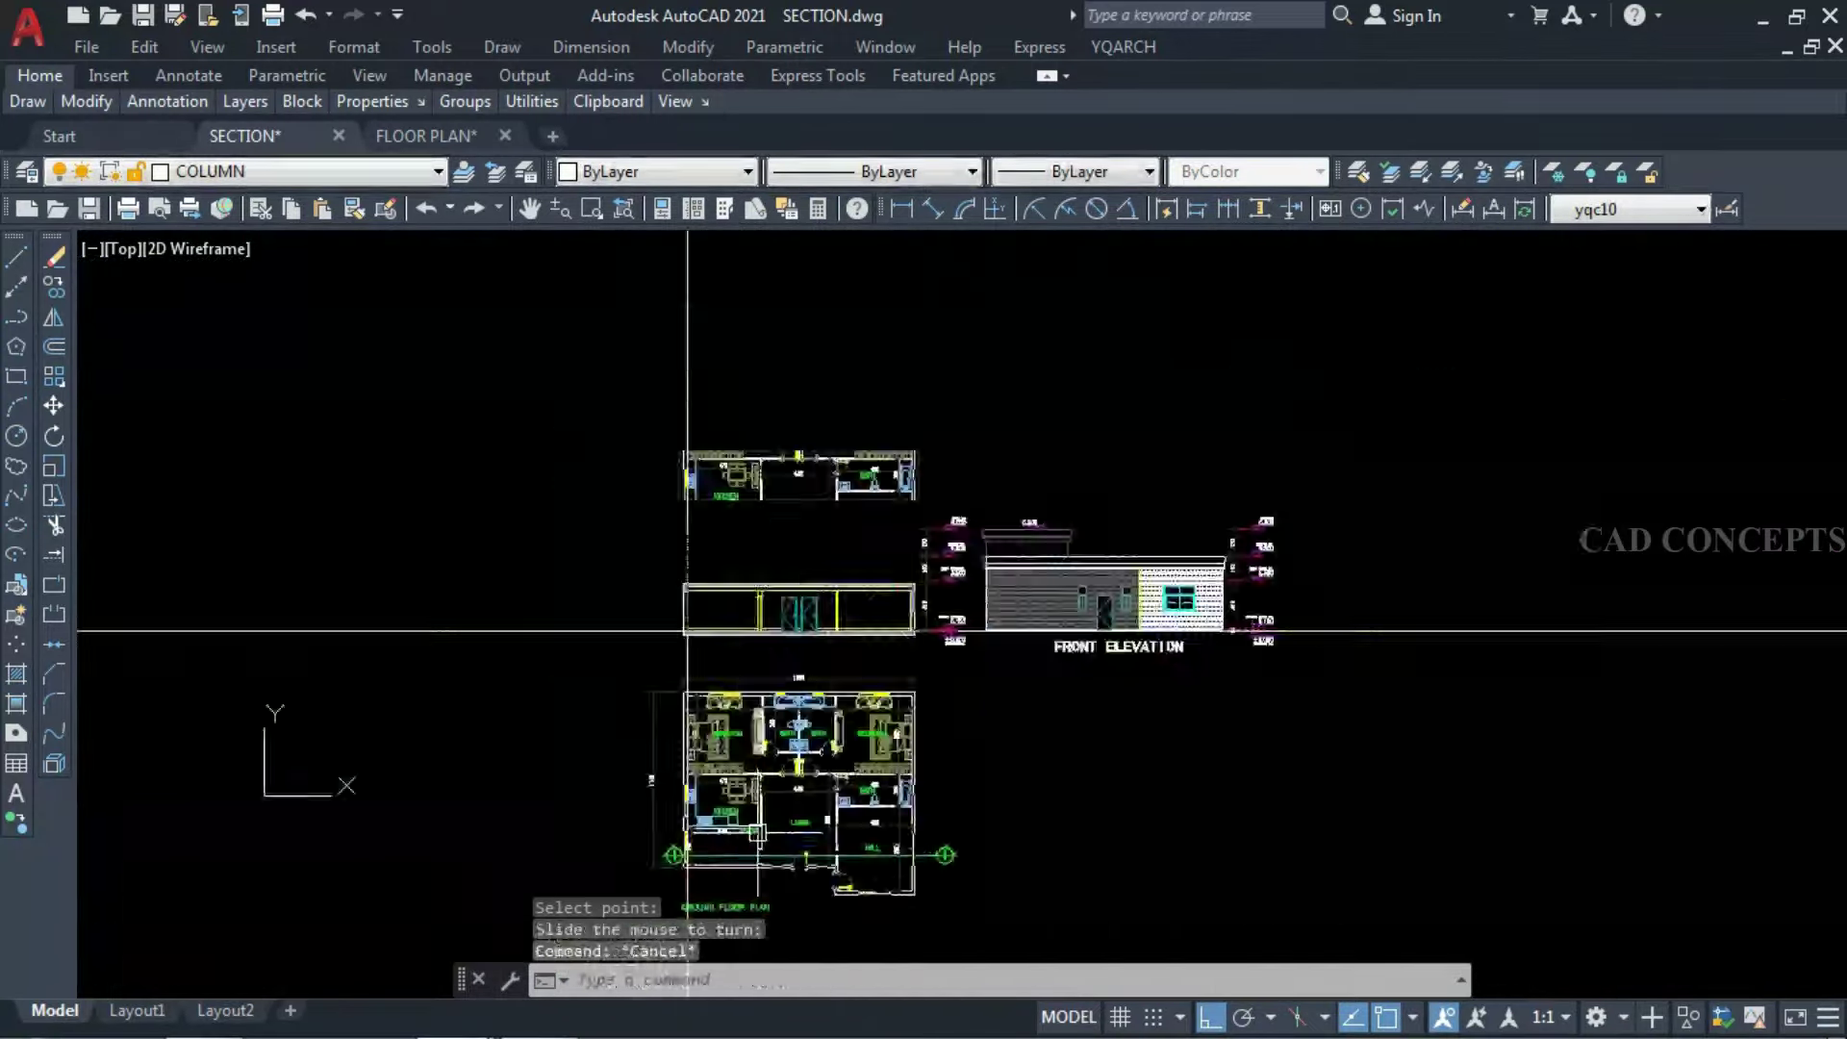
Zoom and pan so the ground floor plan and front elevation sit side by side.
scroll(680, 619, up, 10)
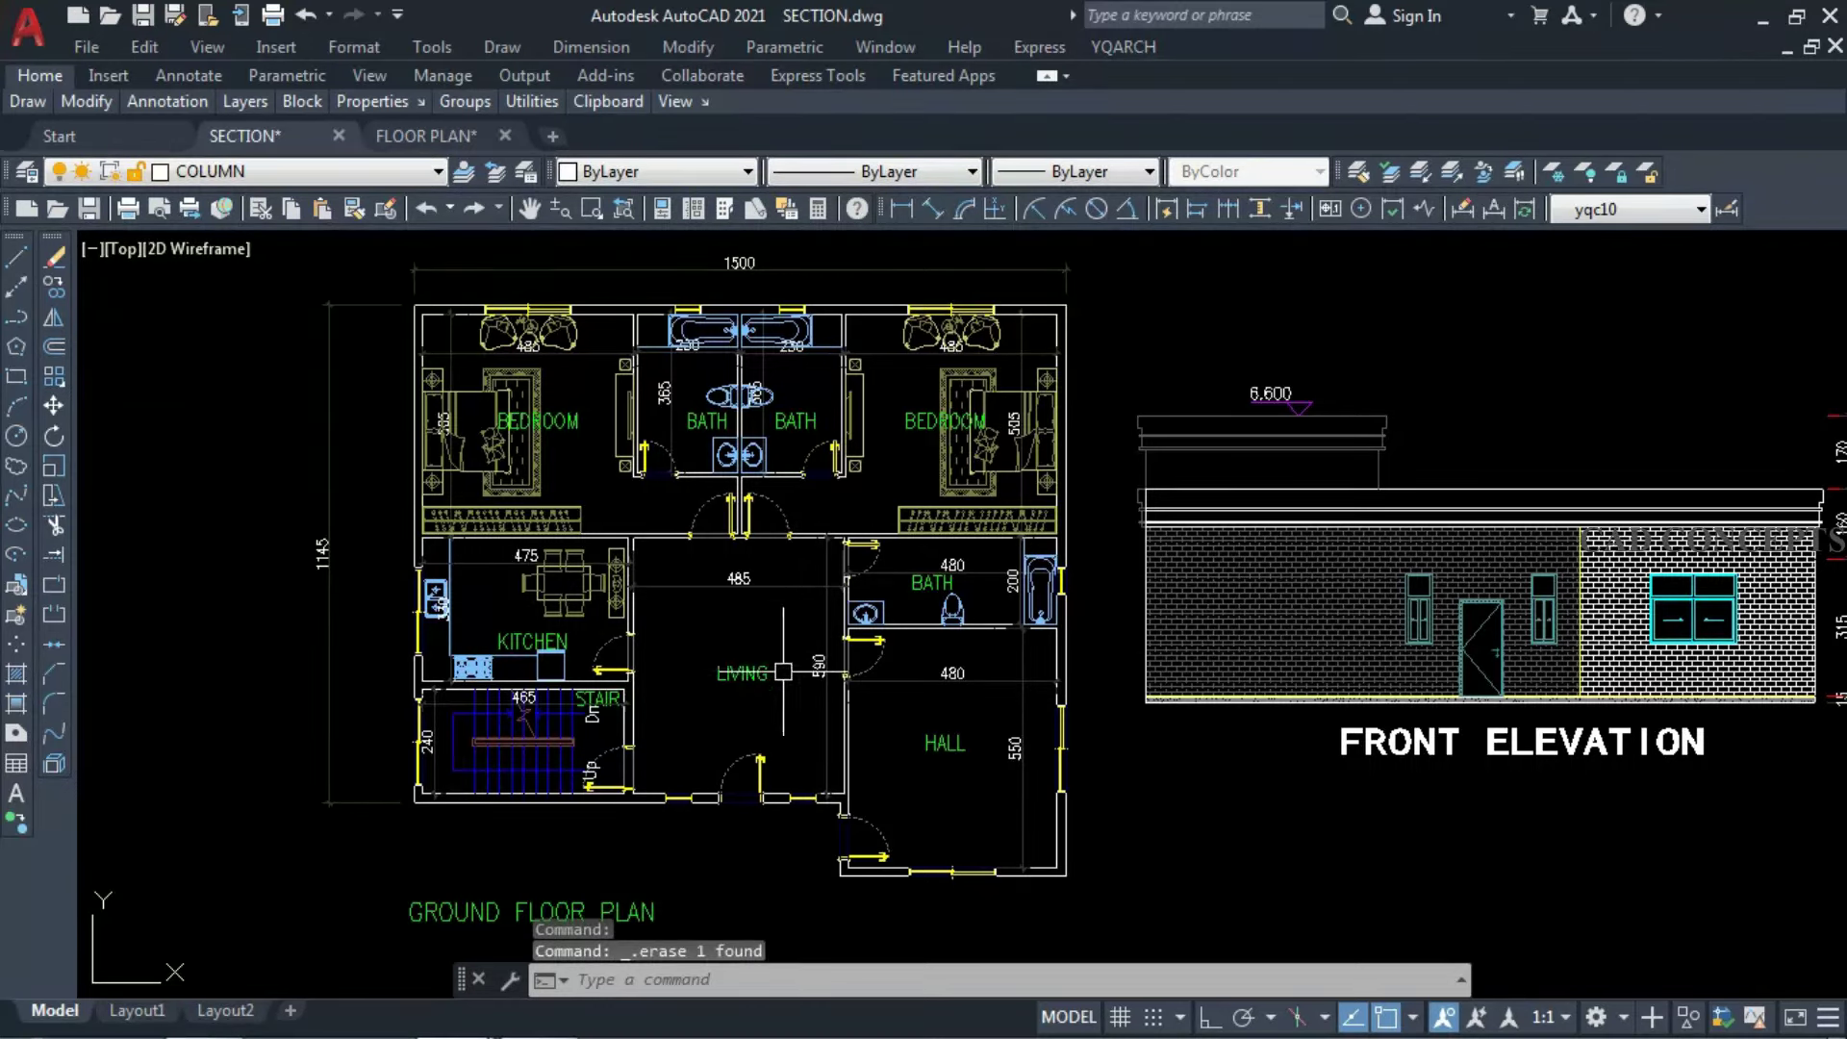
mouse_move(1290, 809)
middle_down()
mouse_move(808, 794)
mouse_move(1310, 760)
middle_up()
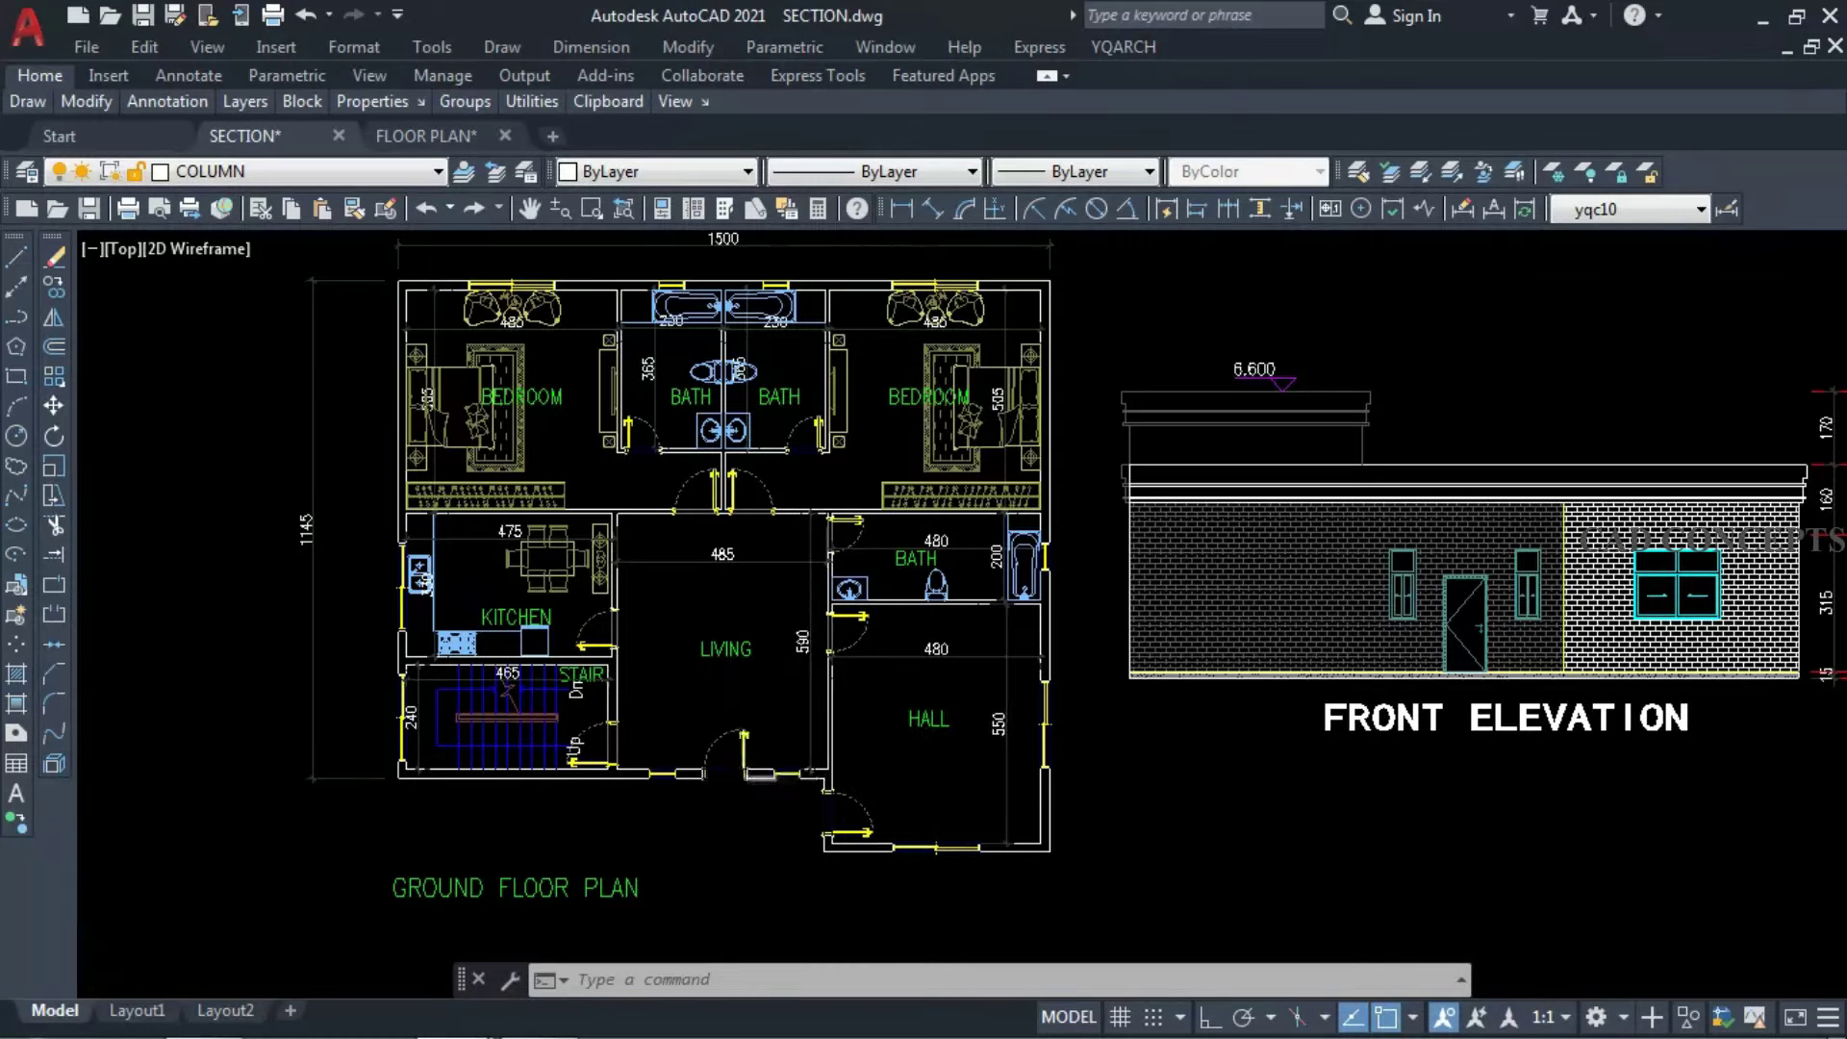
scroll(760, 780, down, 2)
click(956, 445)
Move the whole front elevation up, well clear of the ground floor plan.
click(1532, 815)
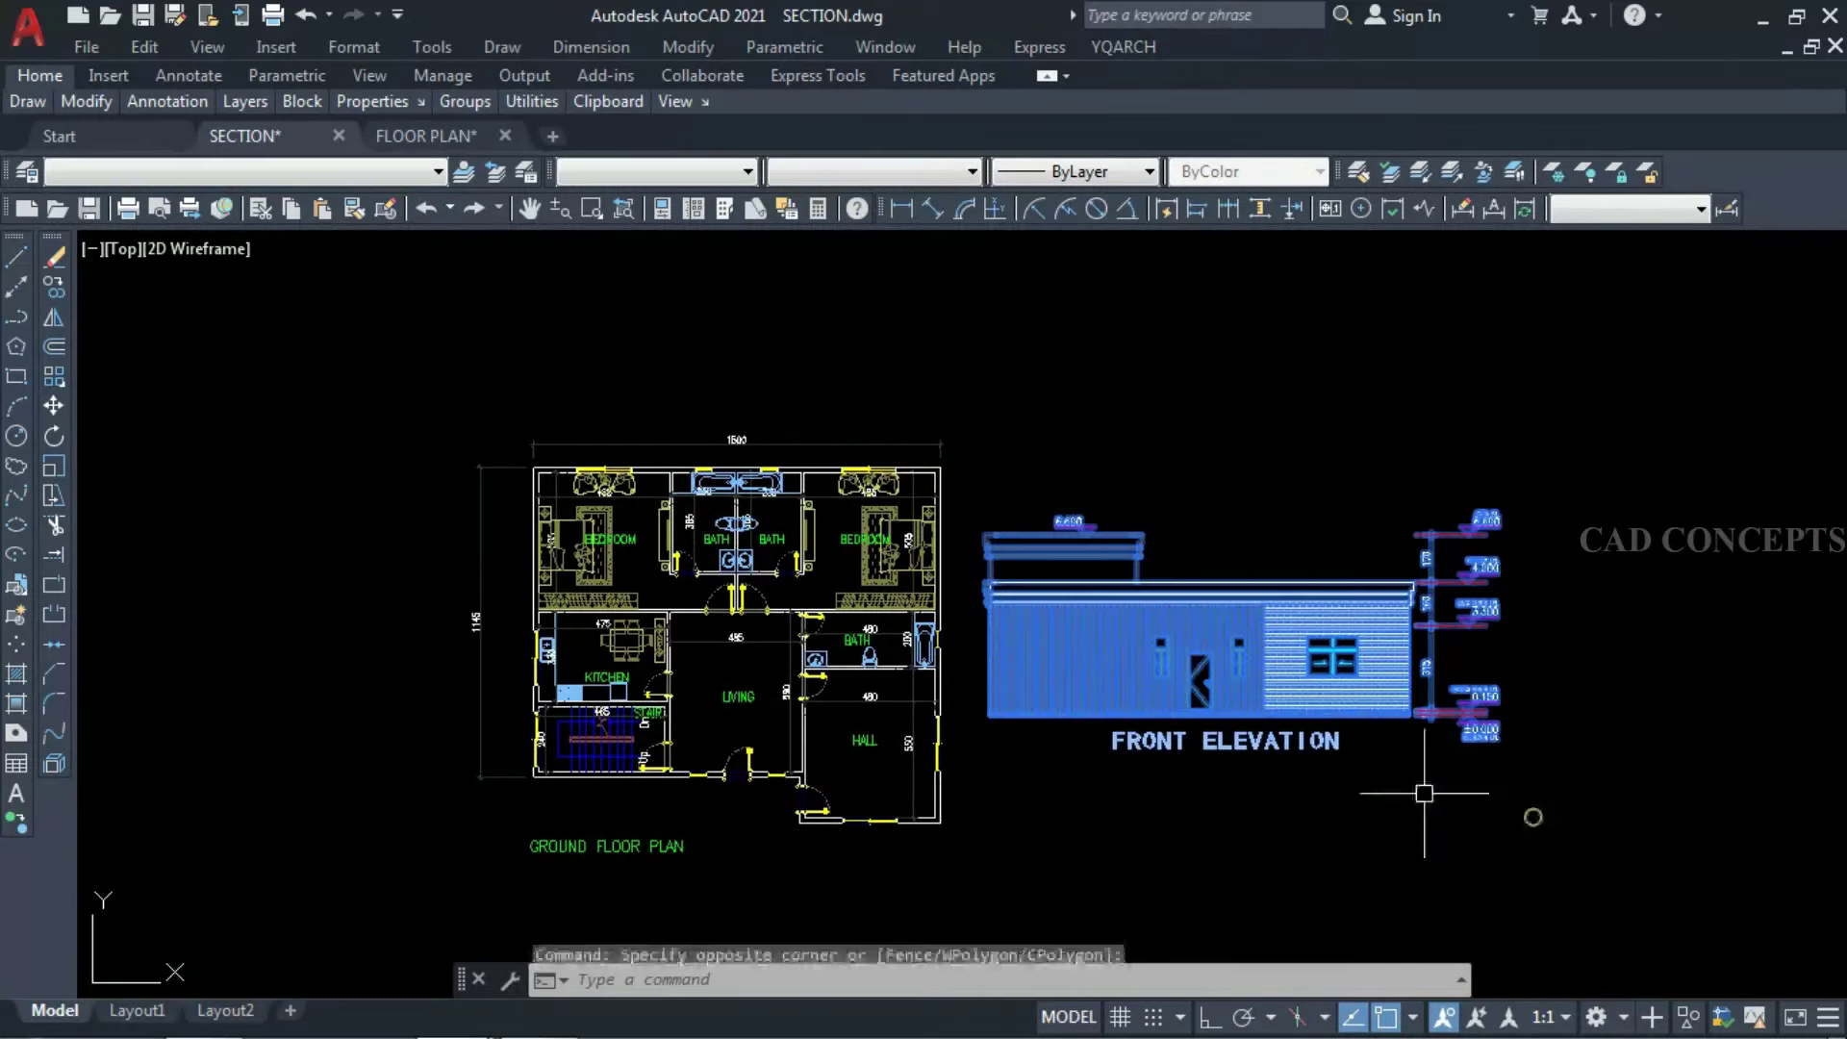
text(m)
key(Return)
click(1682, 899)
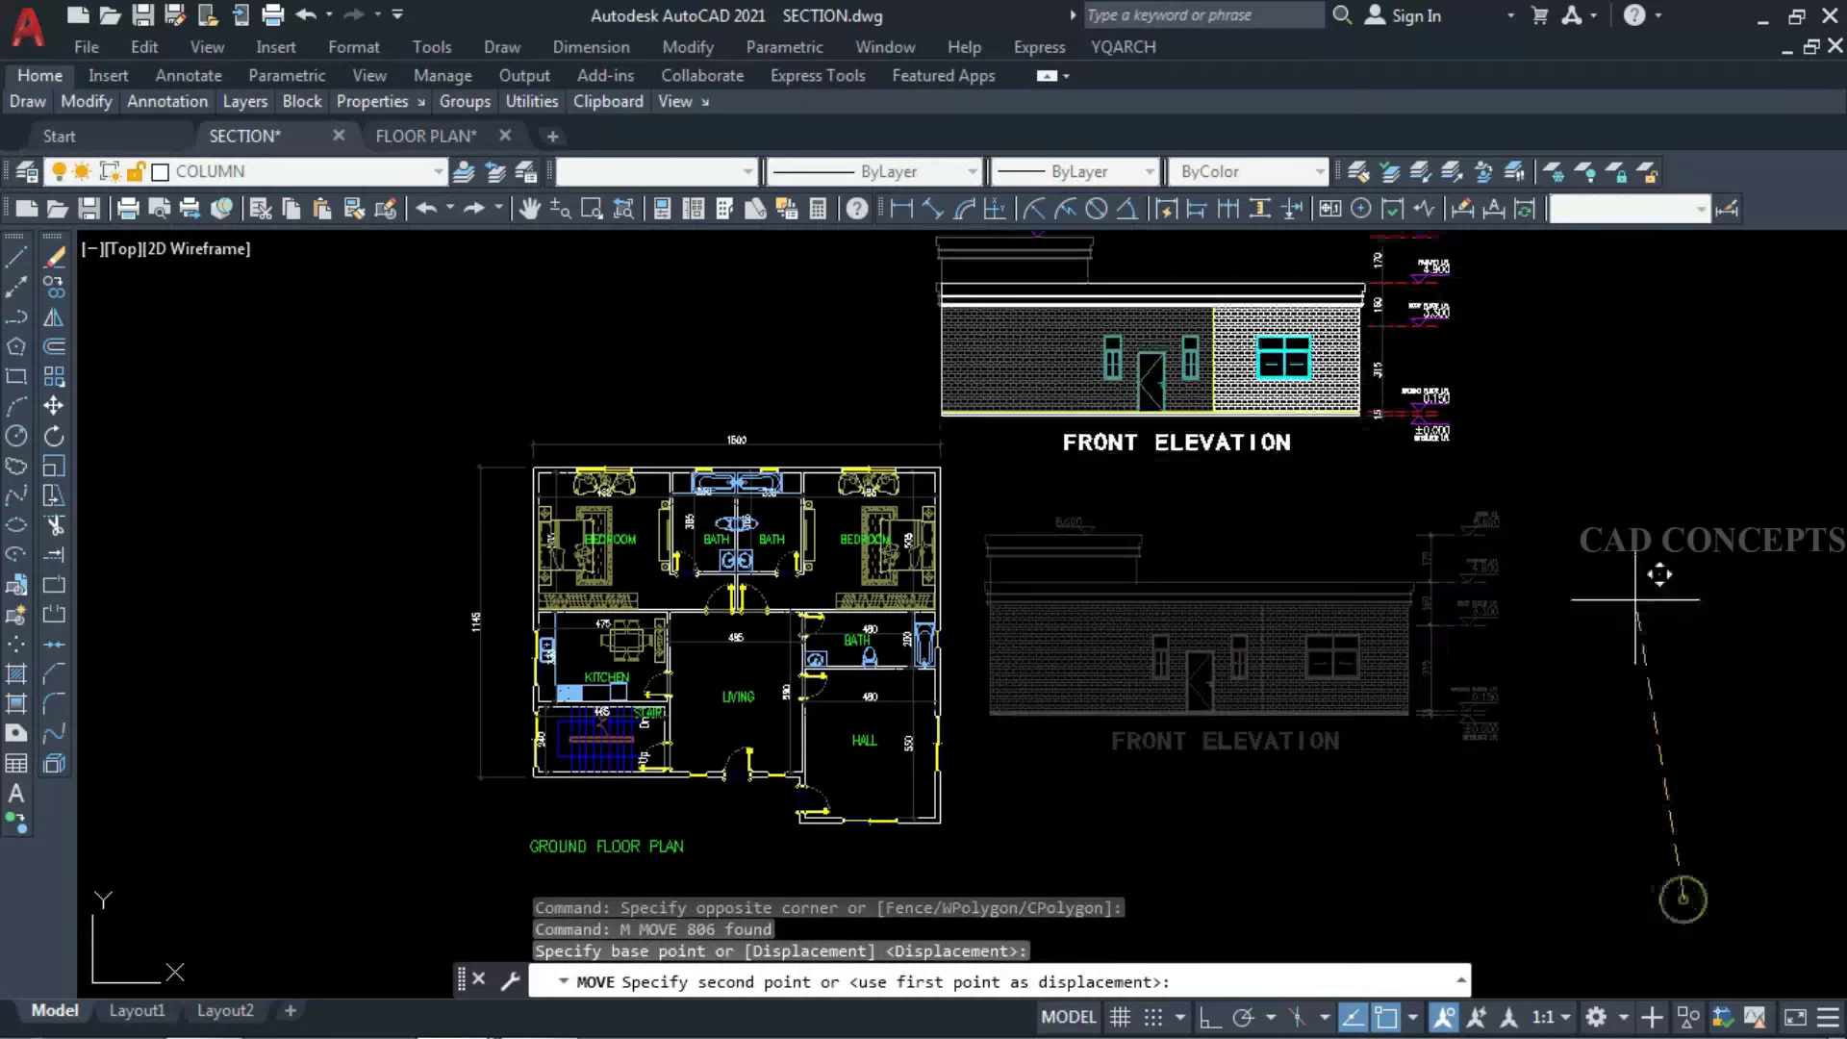
click(1674, 541)
scroll(741, 760, up, 5)
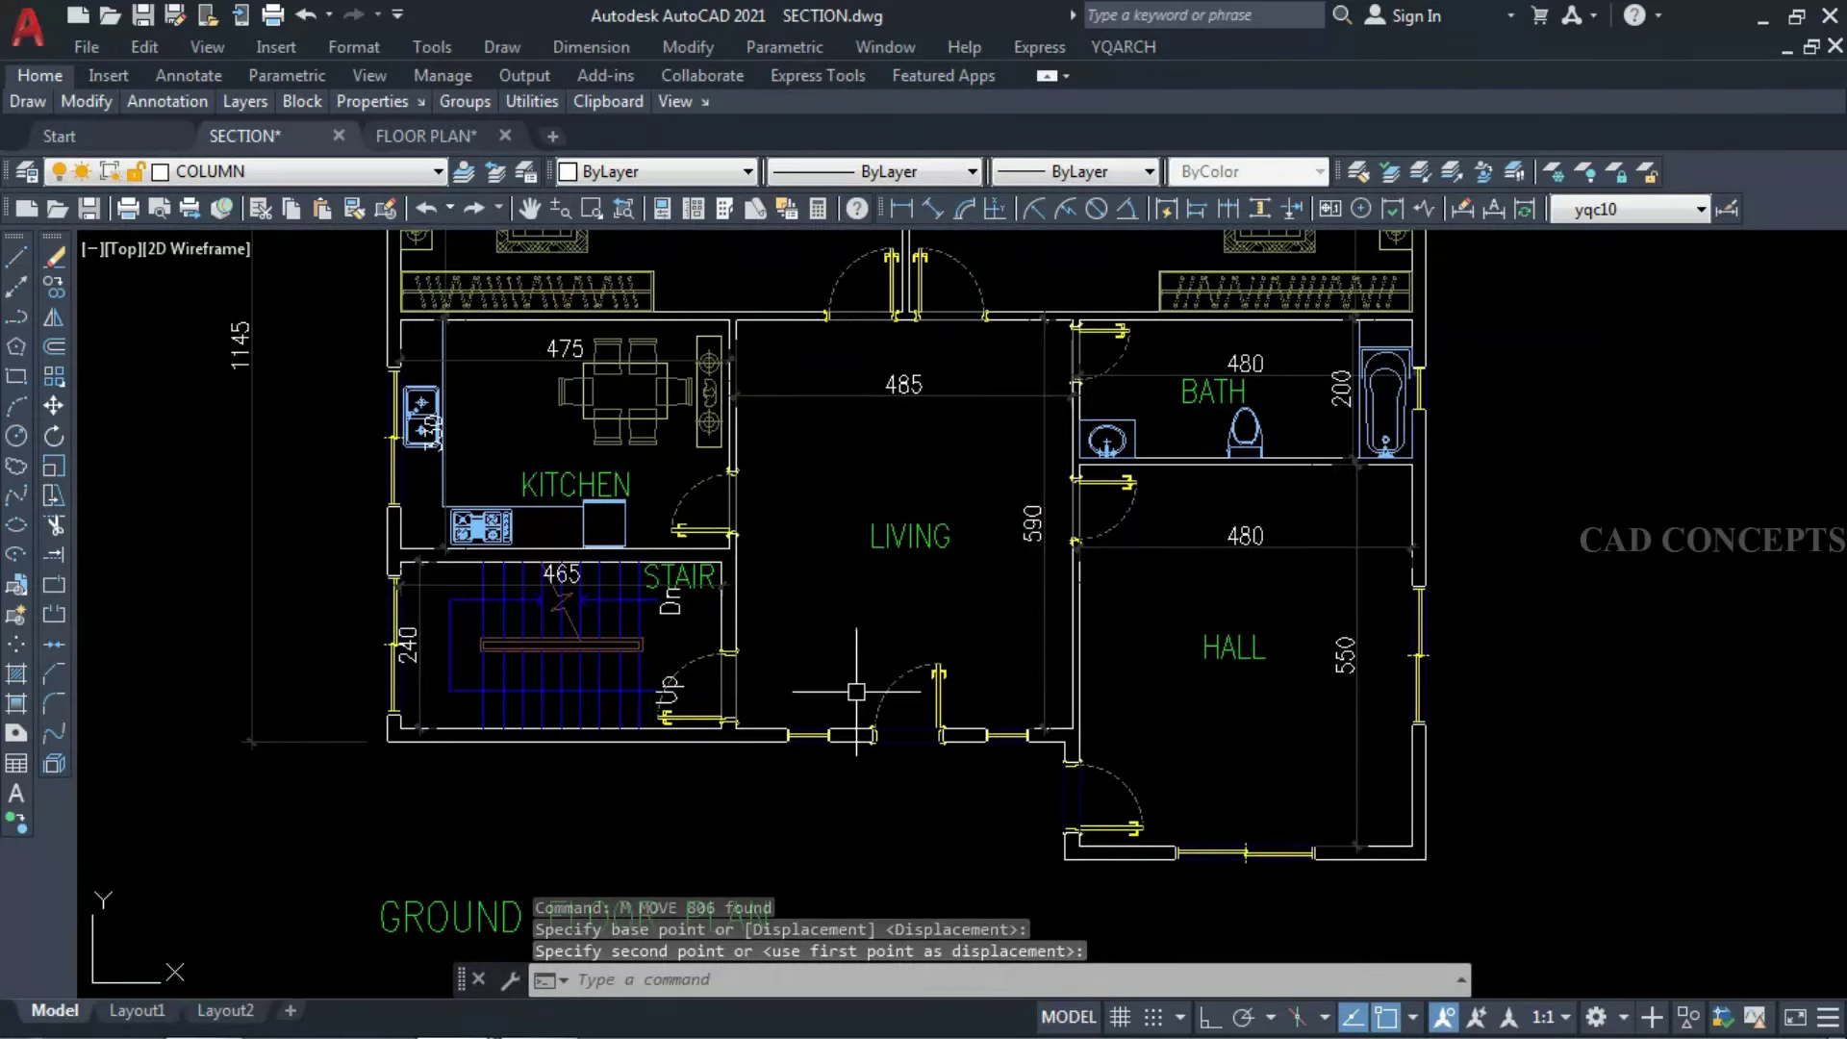
Draw a section line with SY3 from left of the stair to right of the hall.
text(SY3)
key(Return)
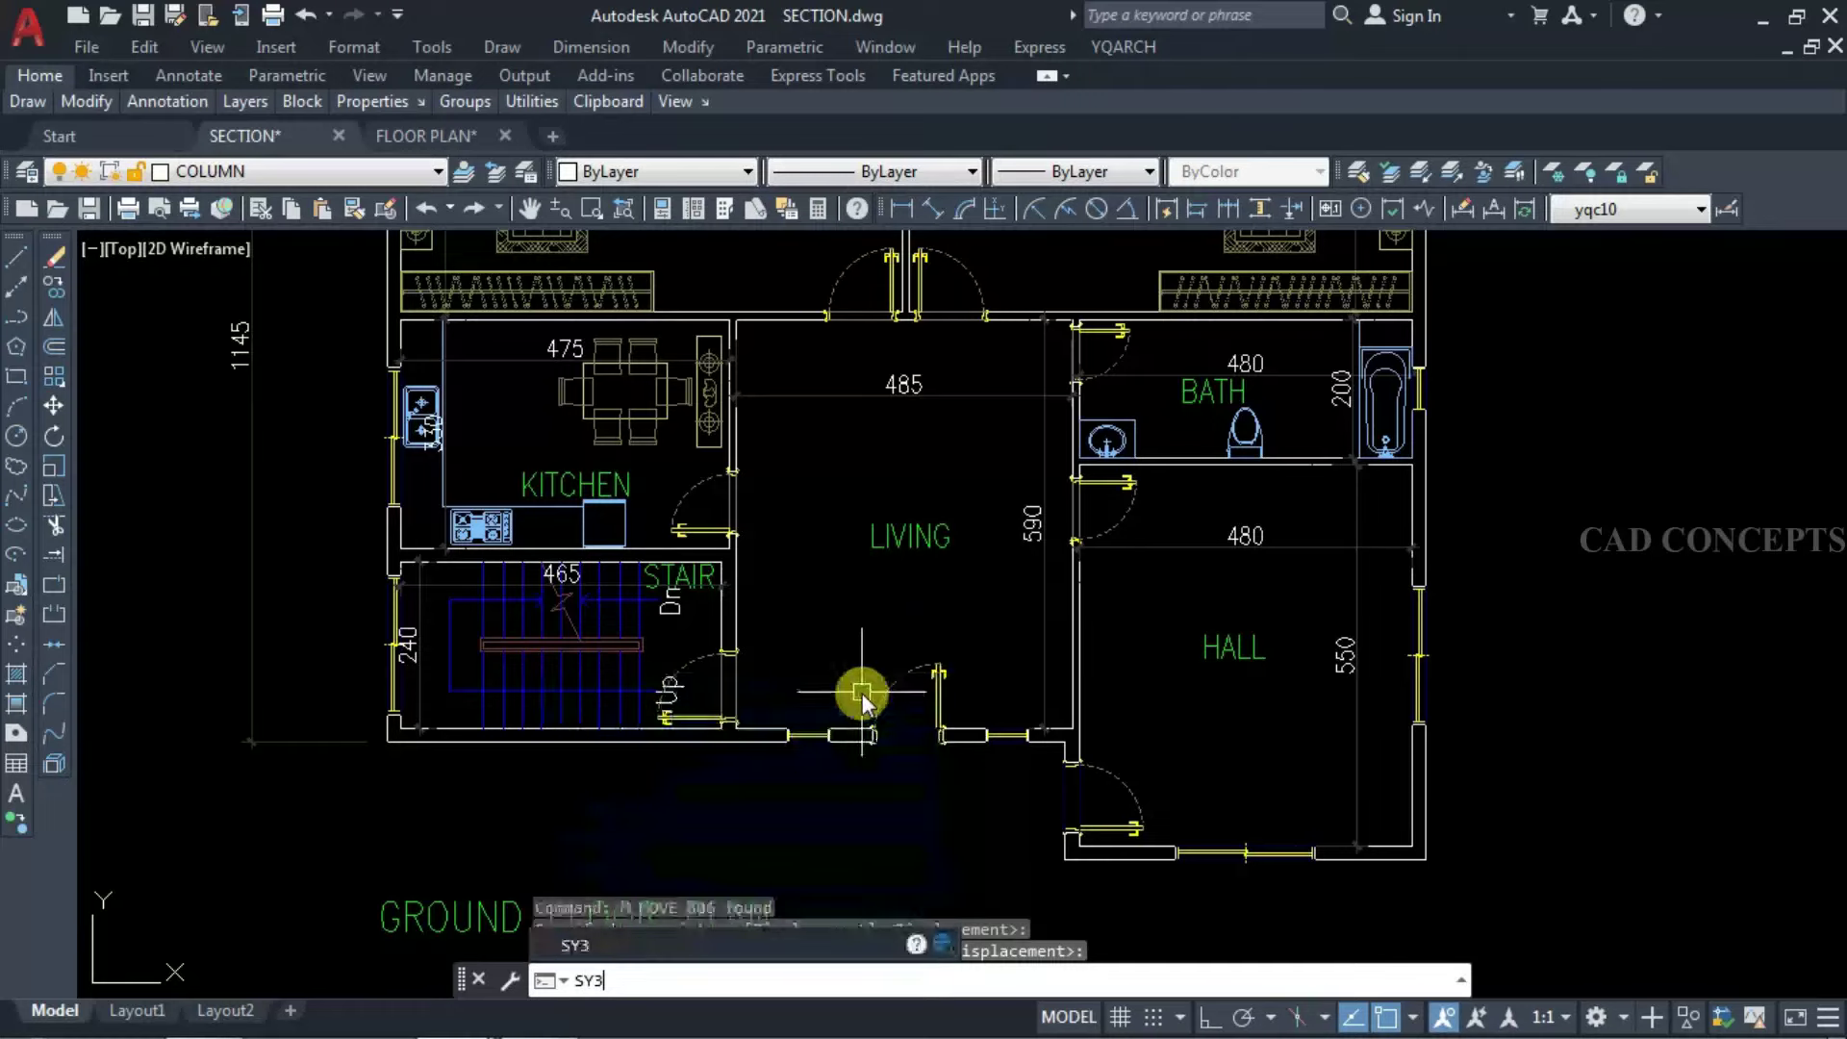
click(356, 686)
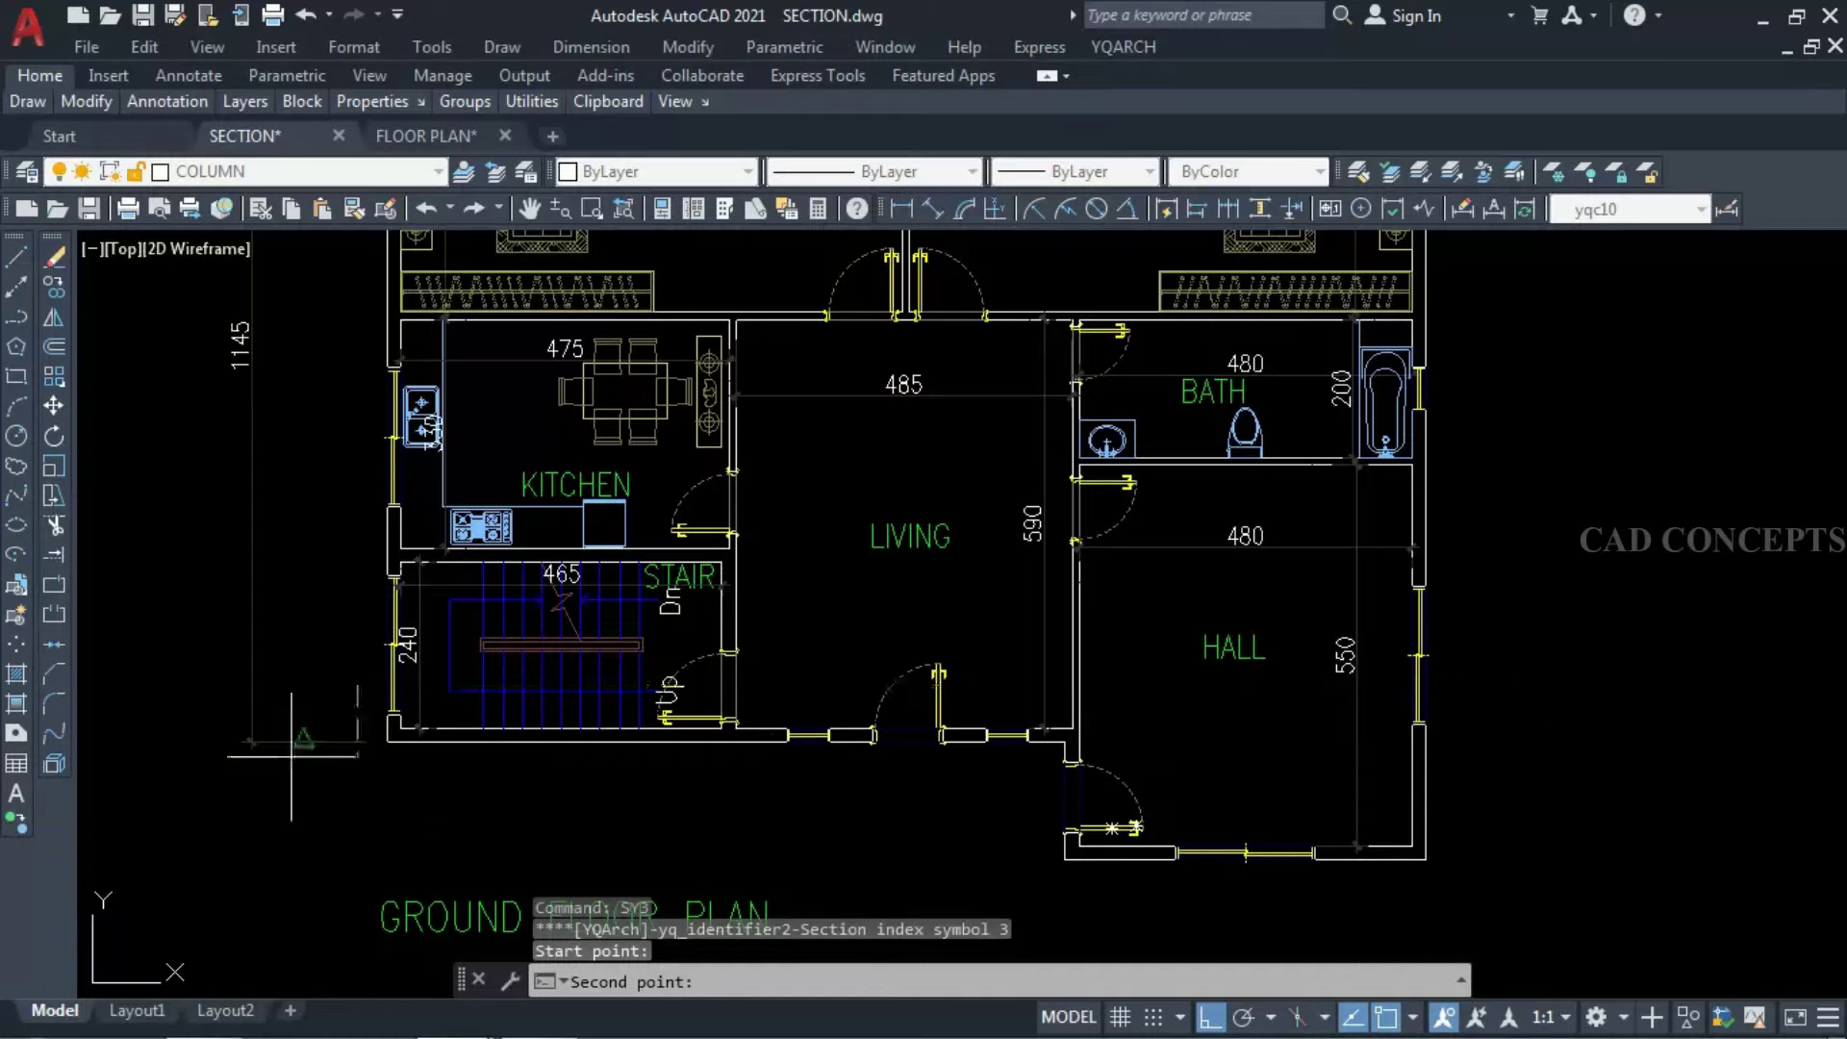
click(1513, 681)
click(1481, 812)
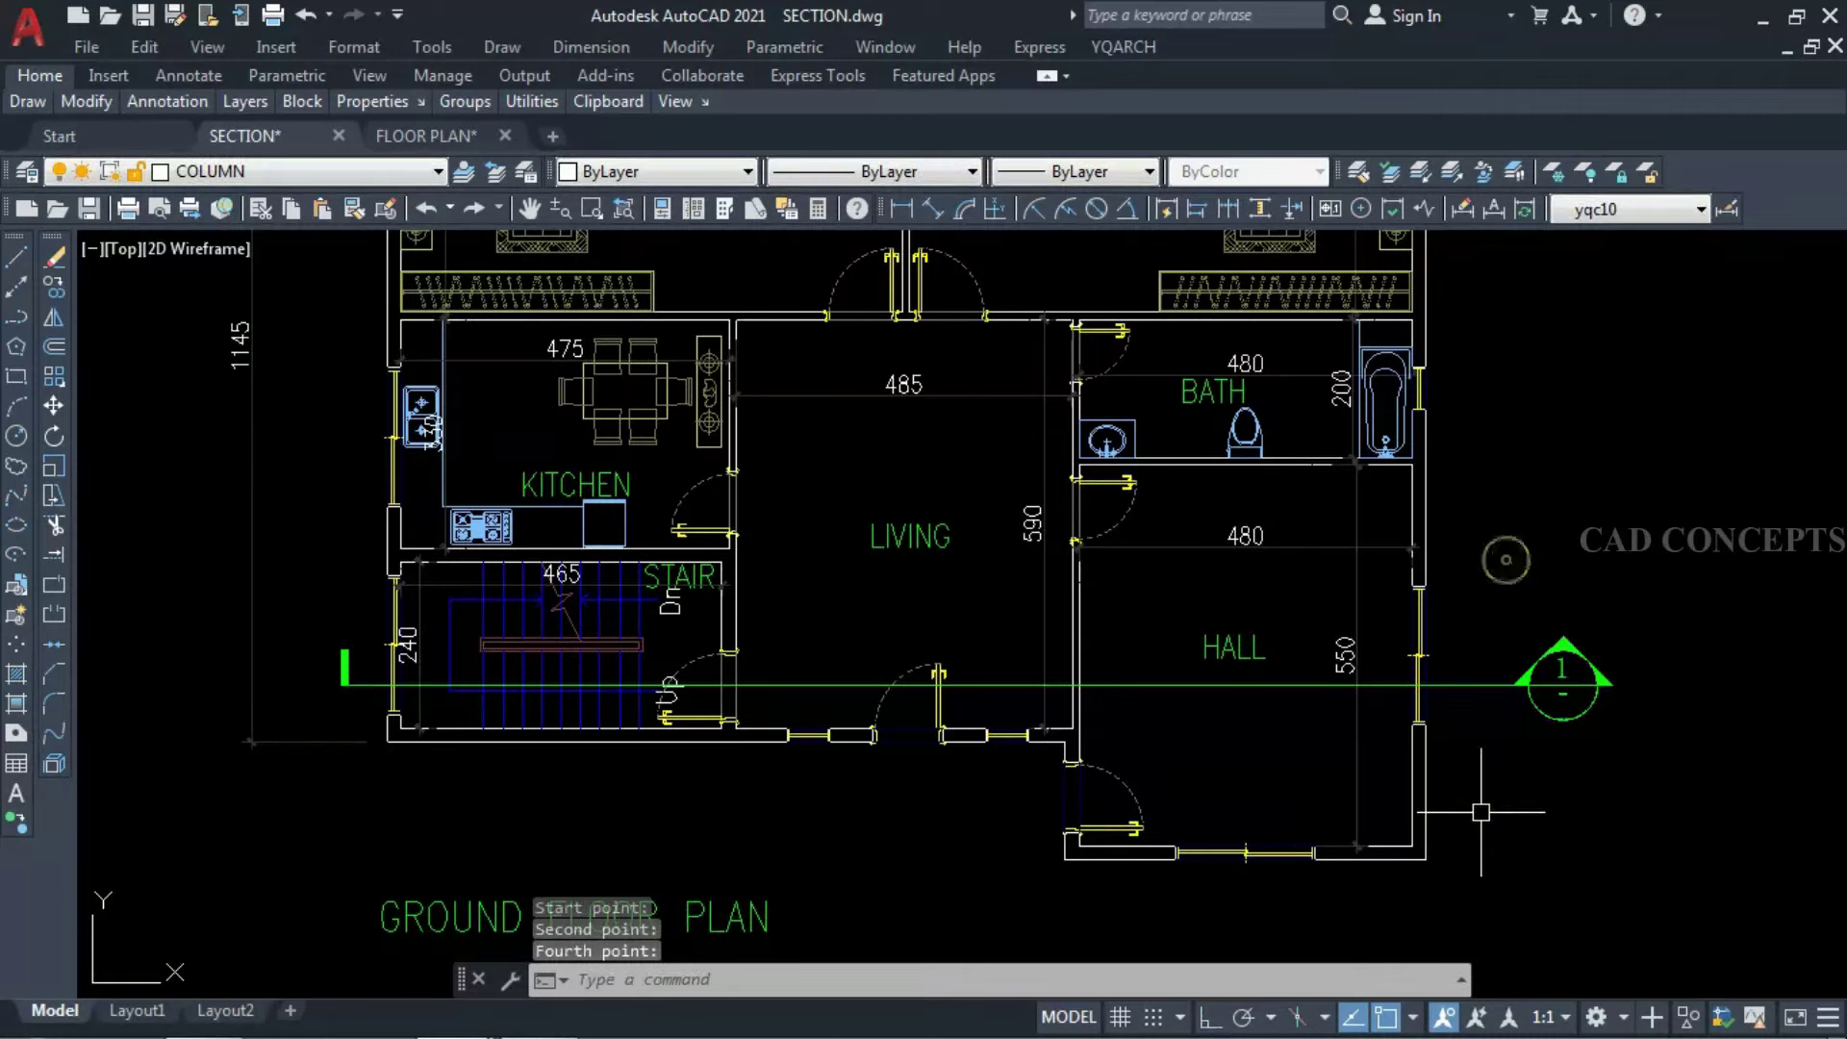
Copy the '1' section marker from the right end to the left end of the line.
click(1473, 815)
click(1687, 590)
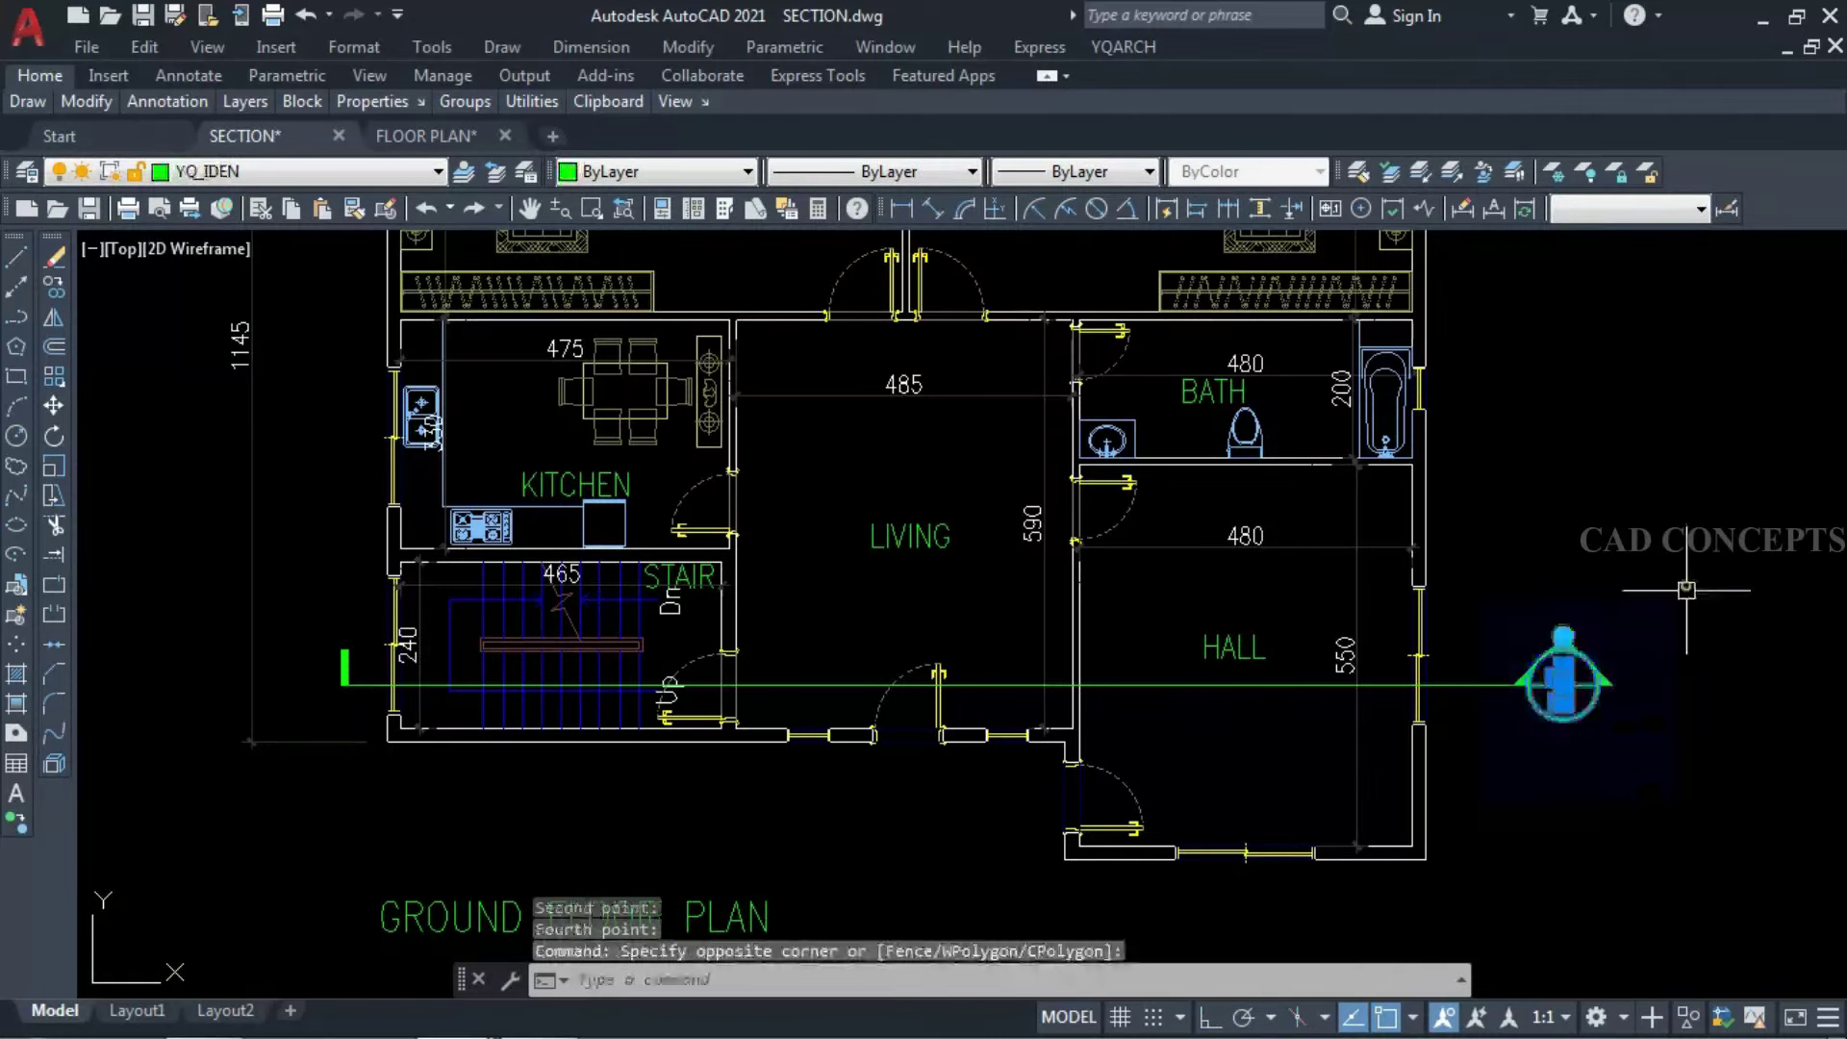
text(co)
key(Return)
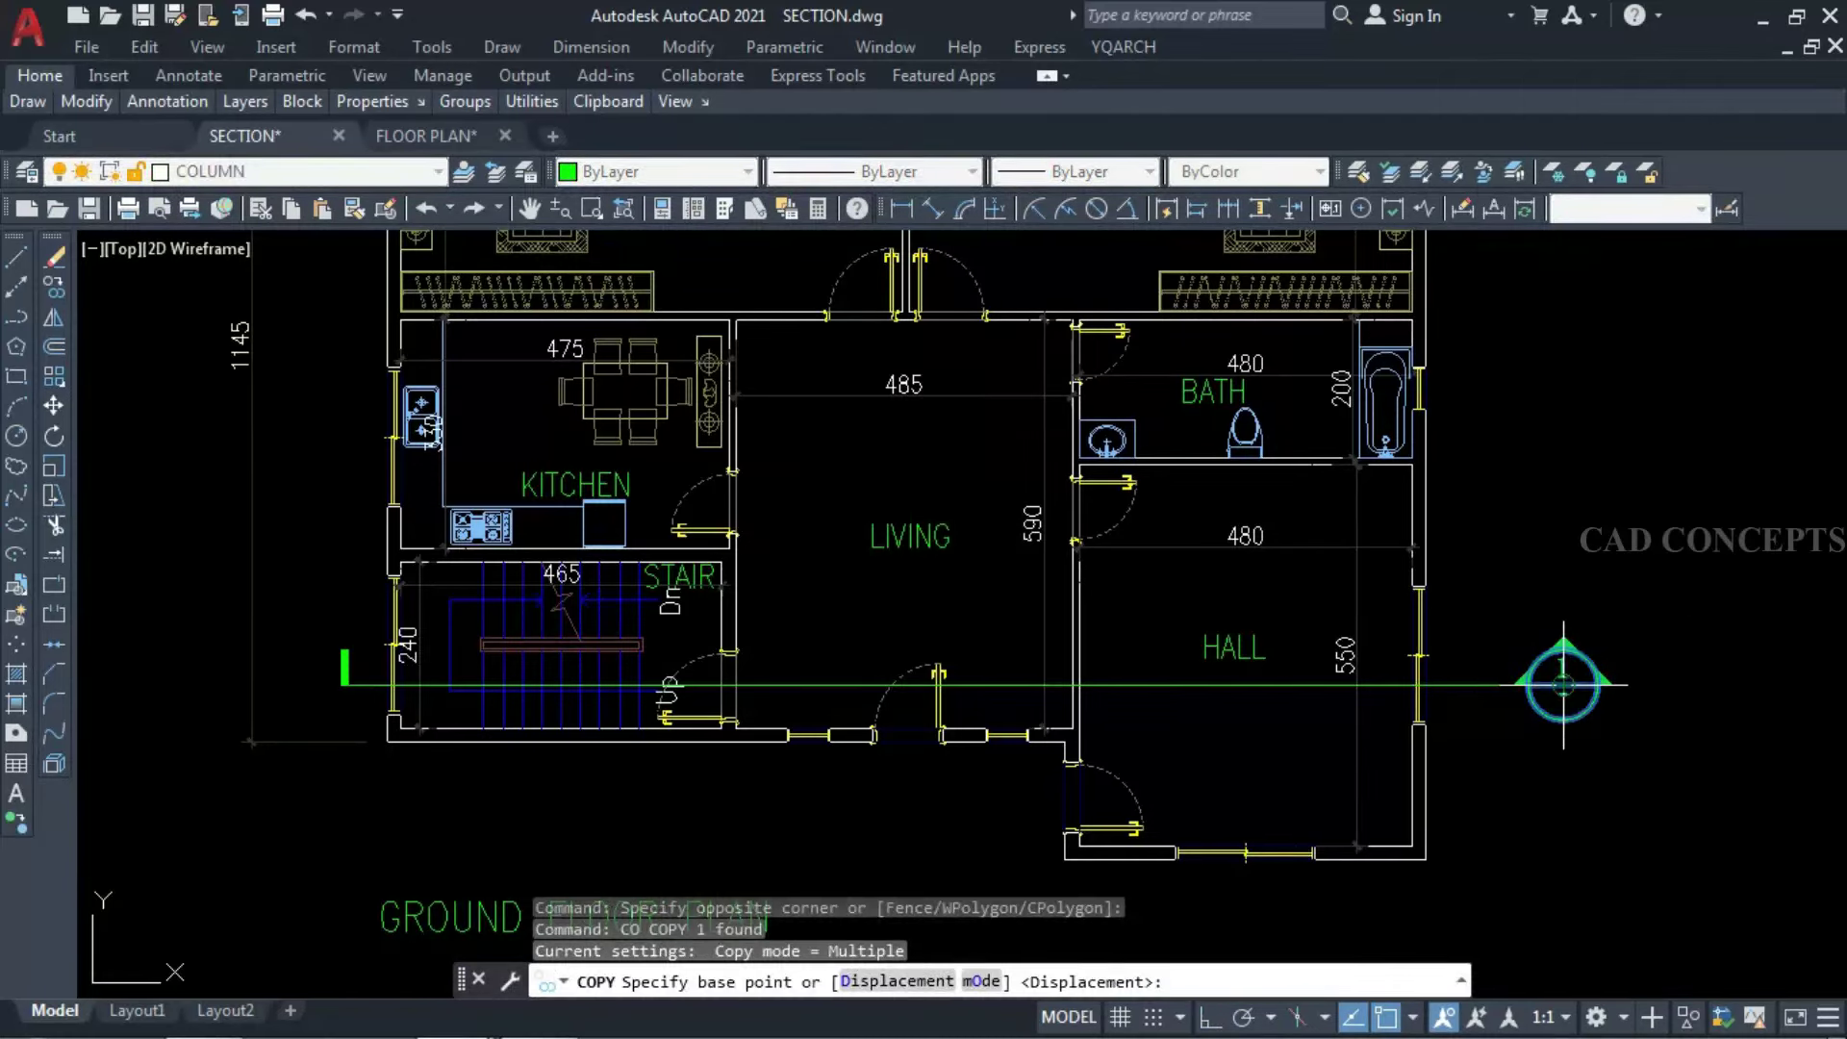
click(1564, 685)
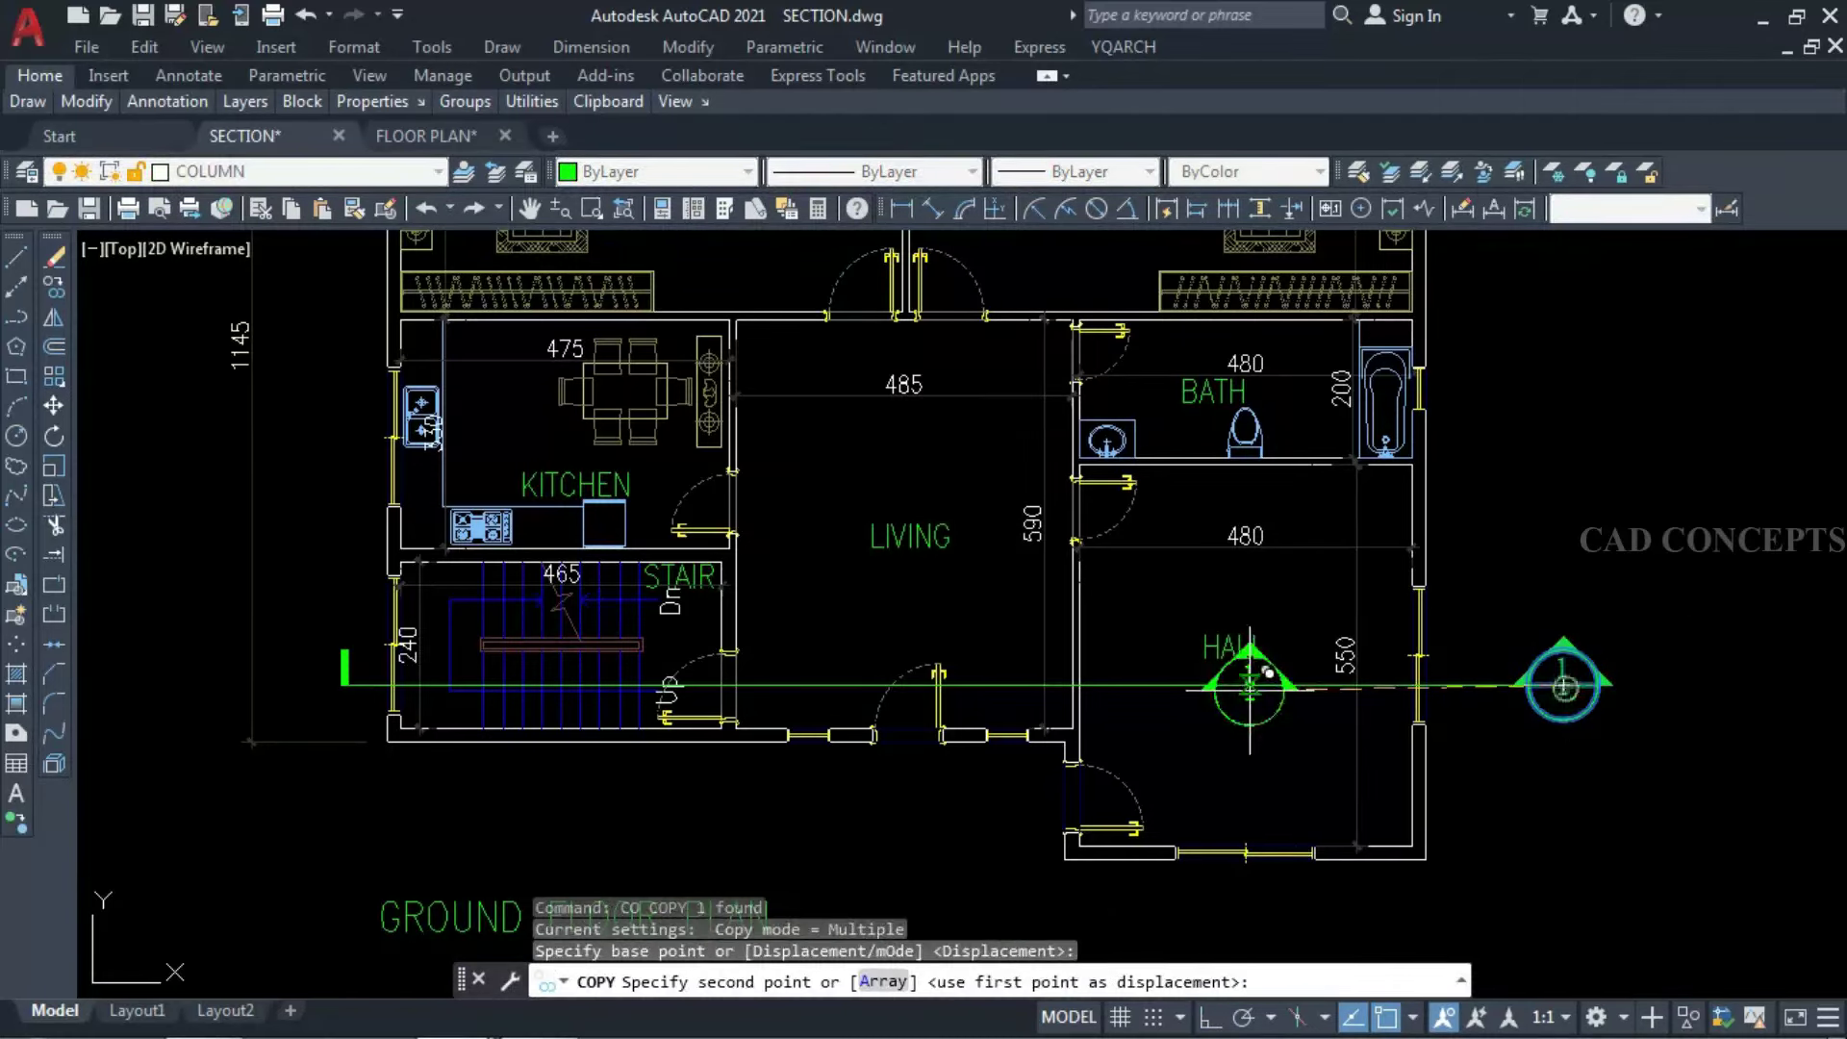
click(344, 685)
key(Escape)
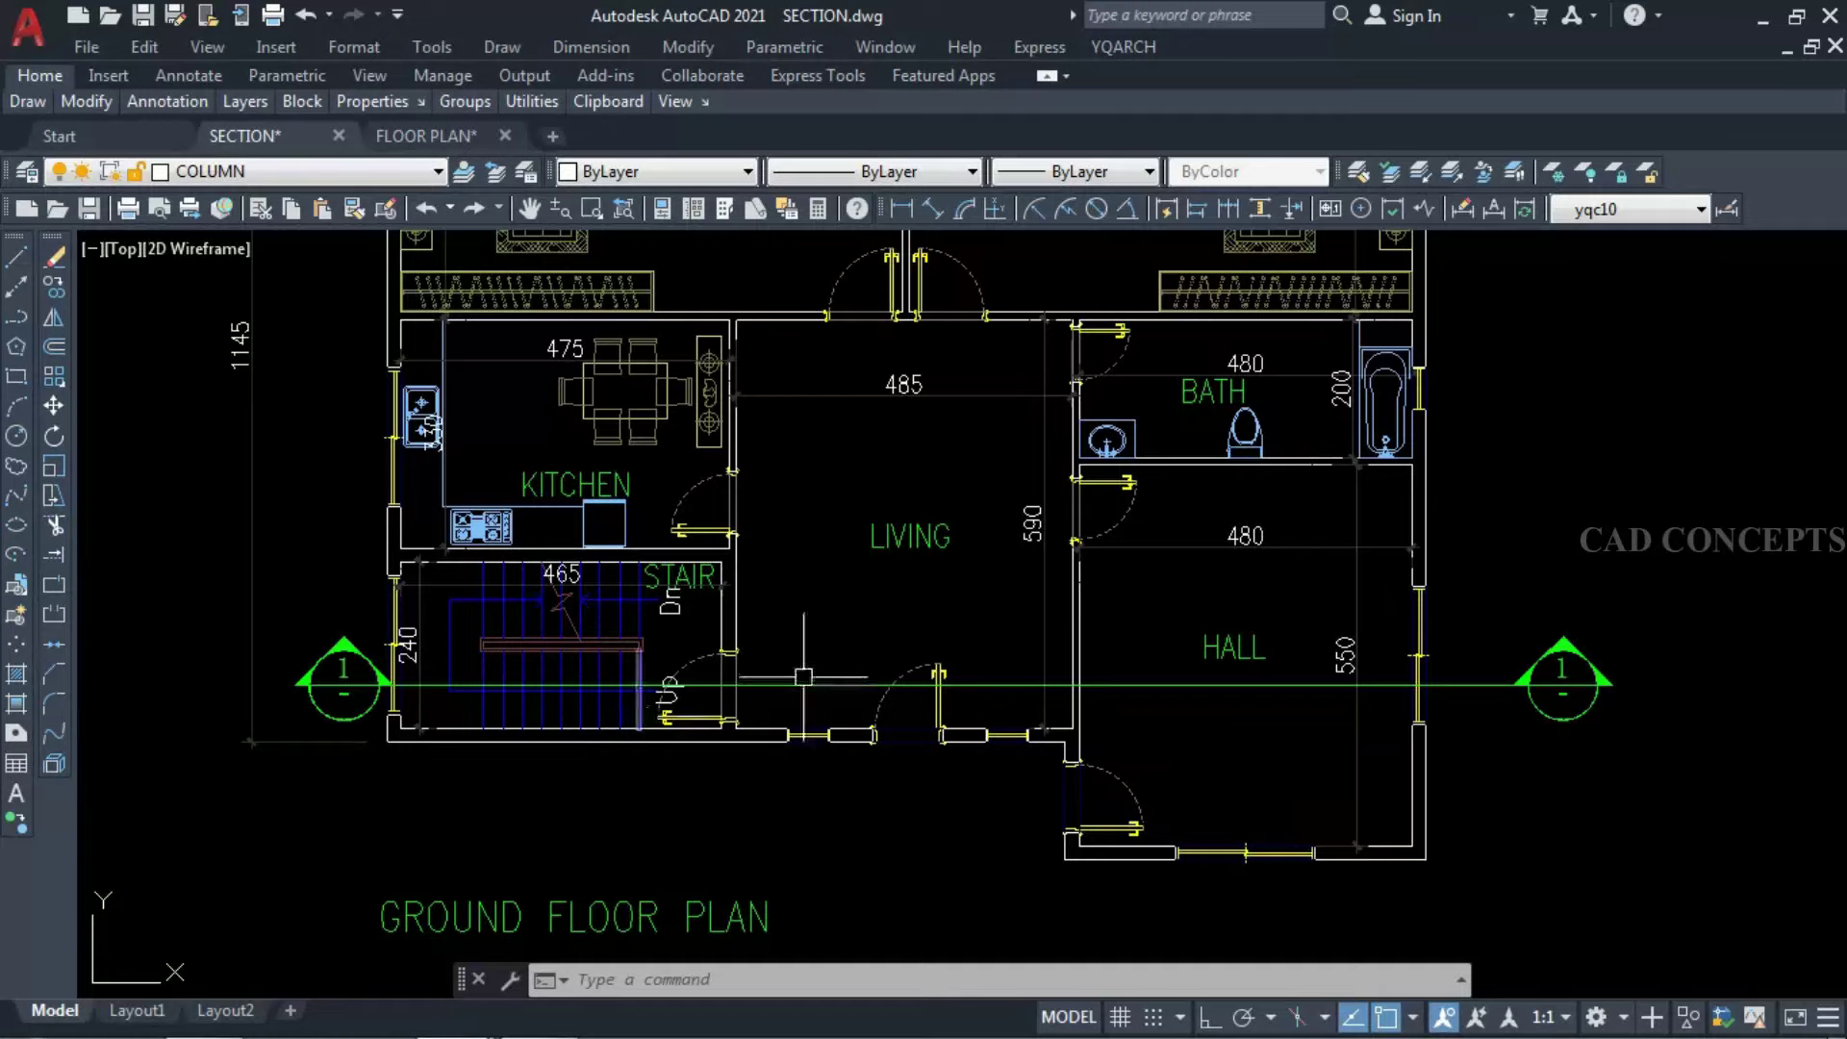
key(Return)
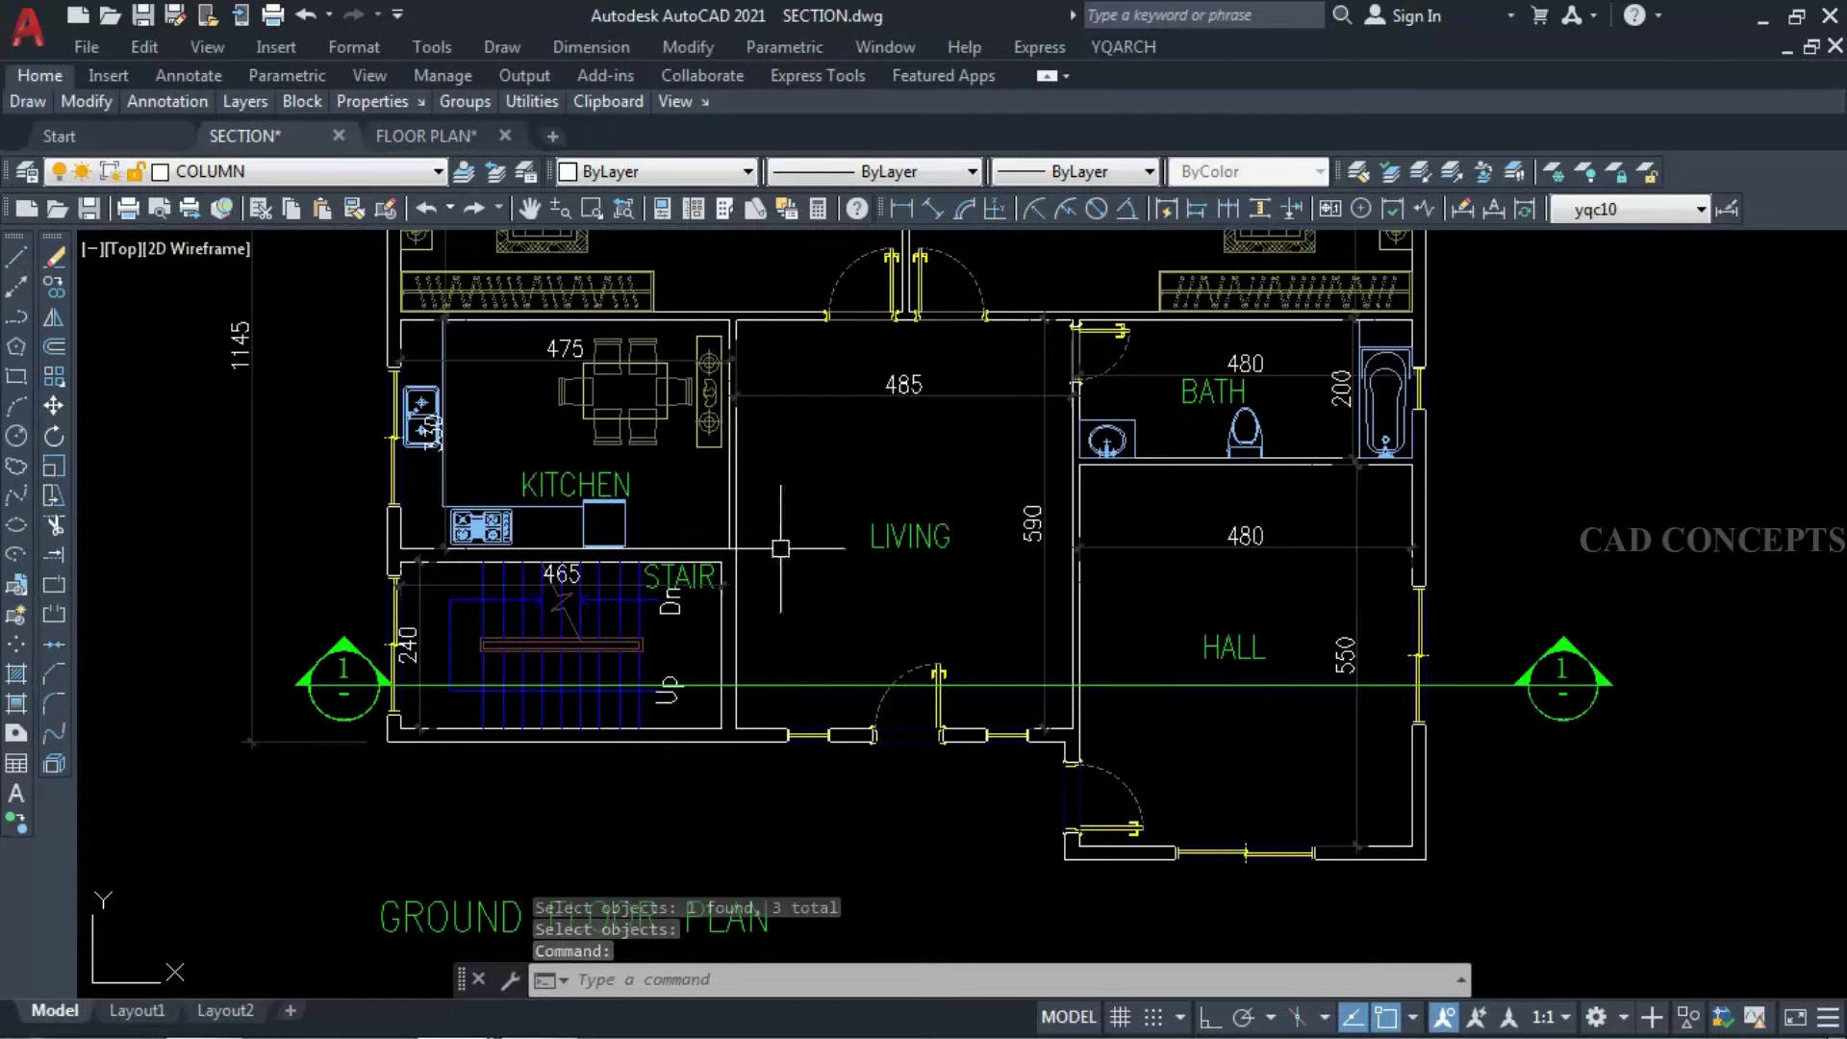
Restore the doors, then erase the stair-side, kitchen and hall-side doors.
key(ctrl+z)
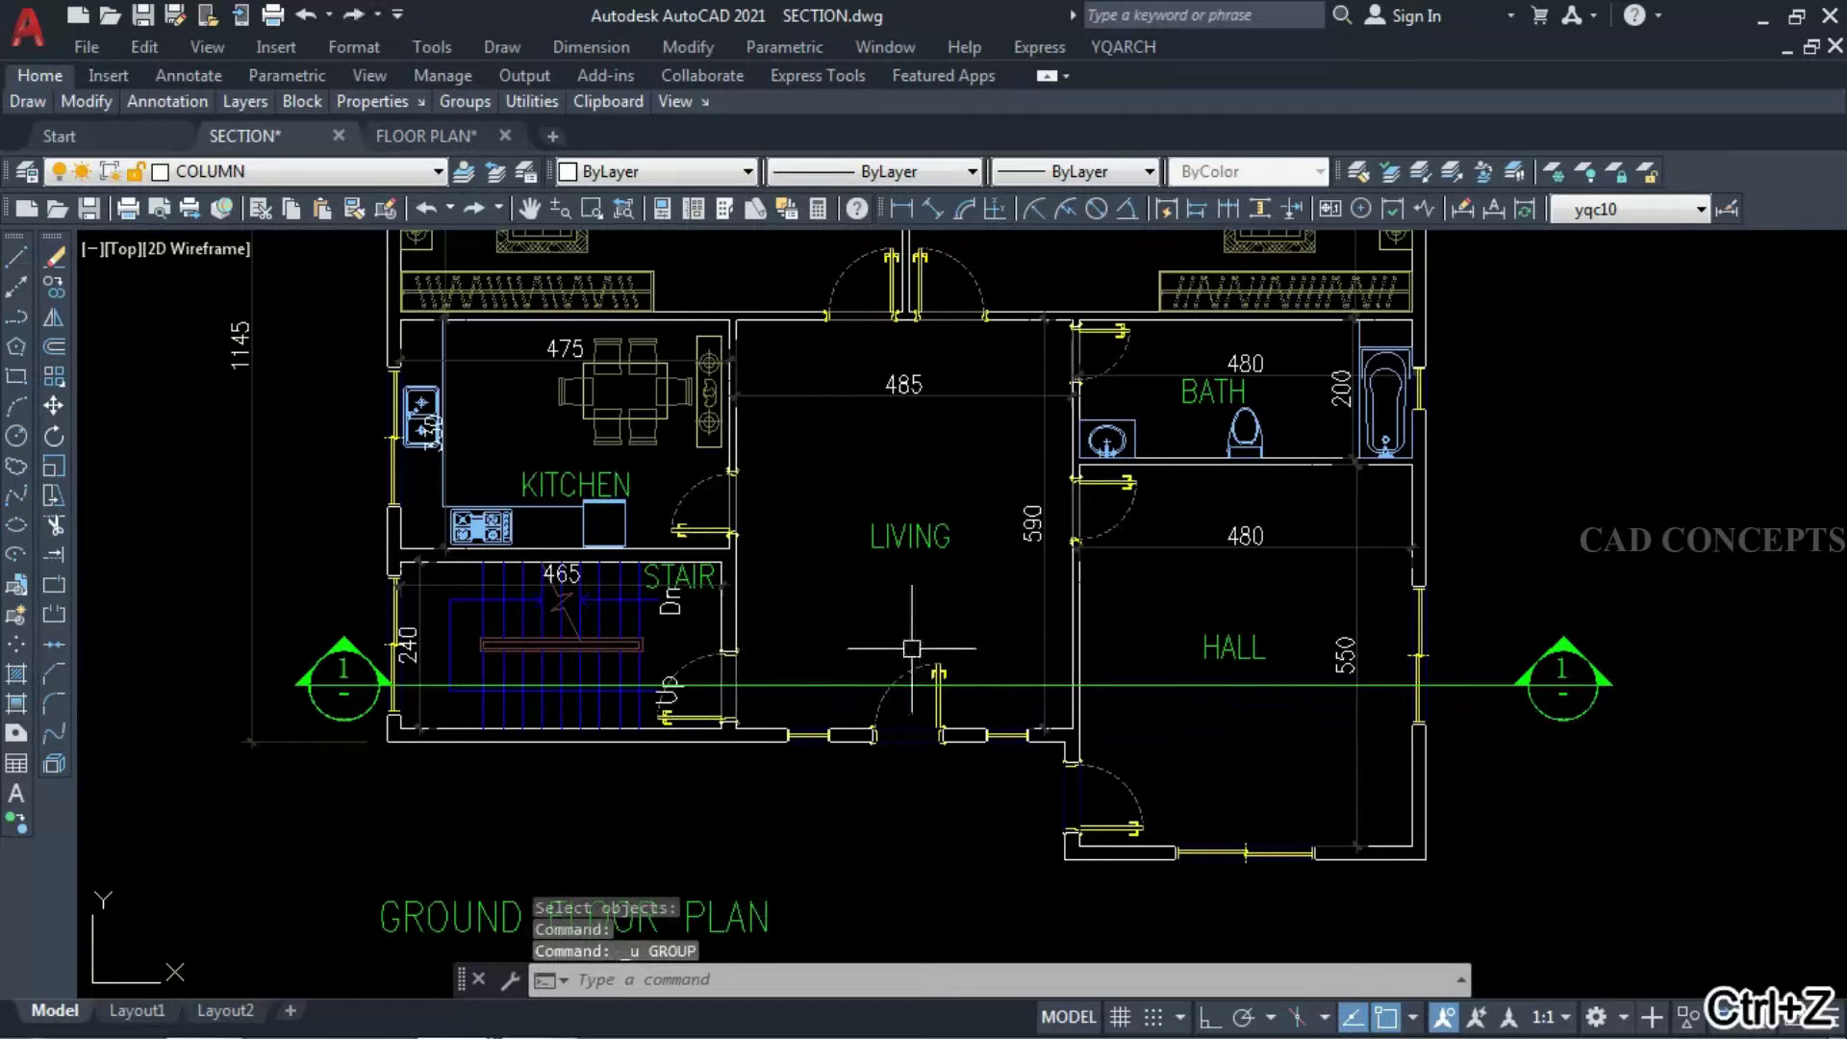
click(707, 647)
text(E)
key(Return)
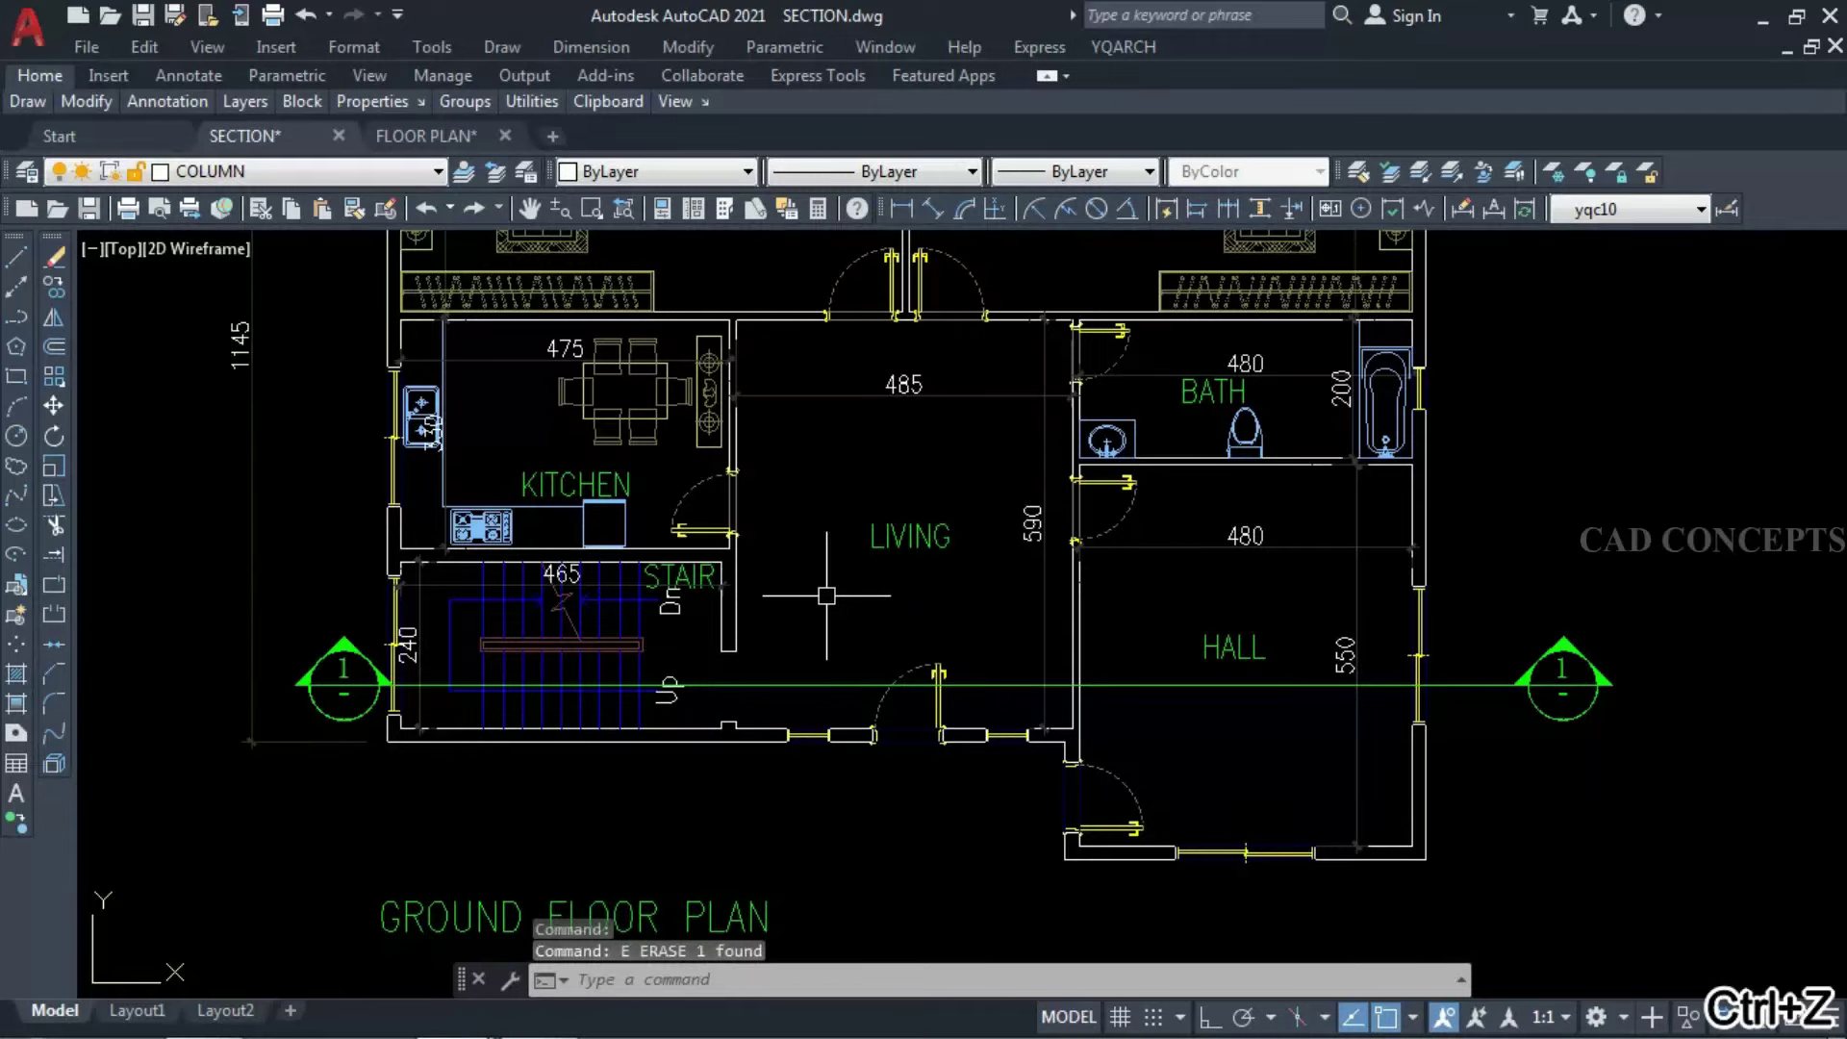
text(ew)
key(Return)
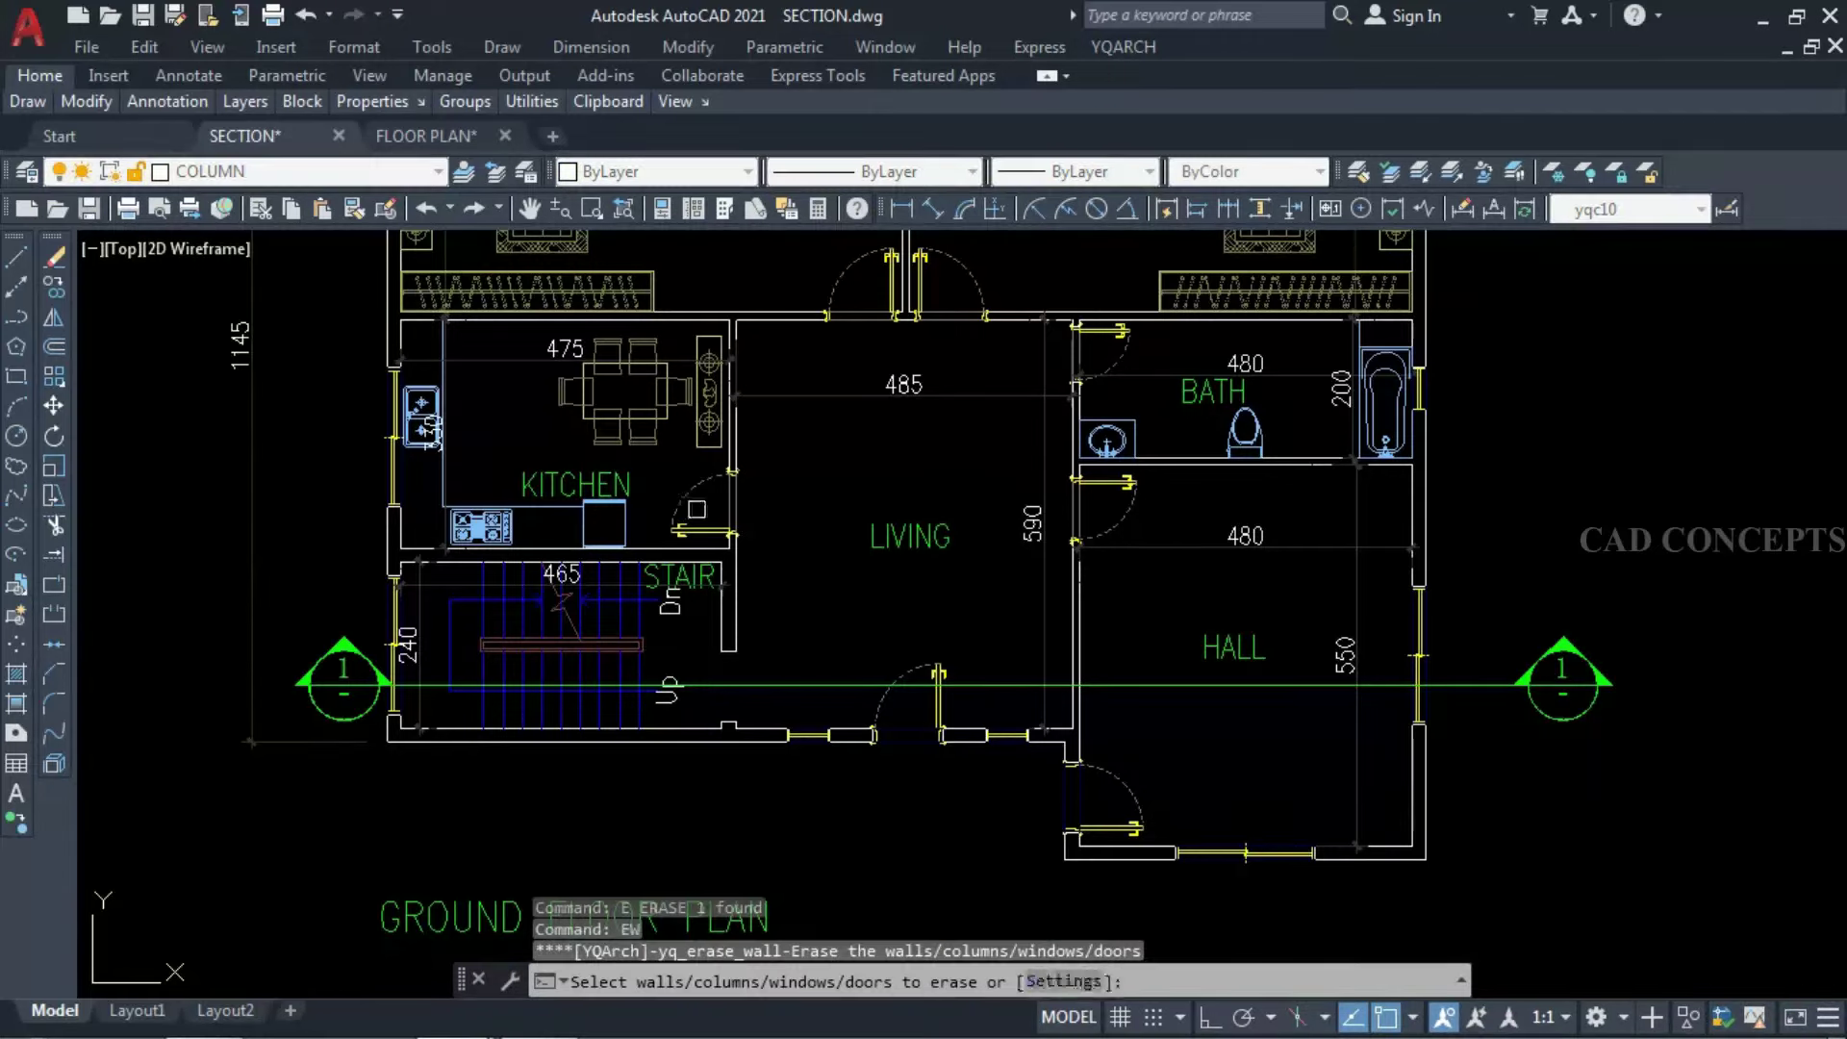
click(682, 500)
click(1112, 510)
key(Return)
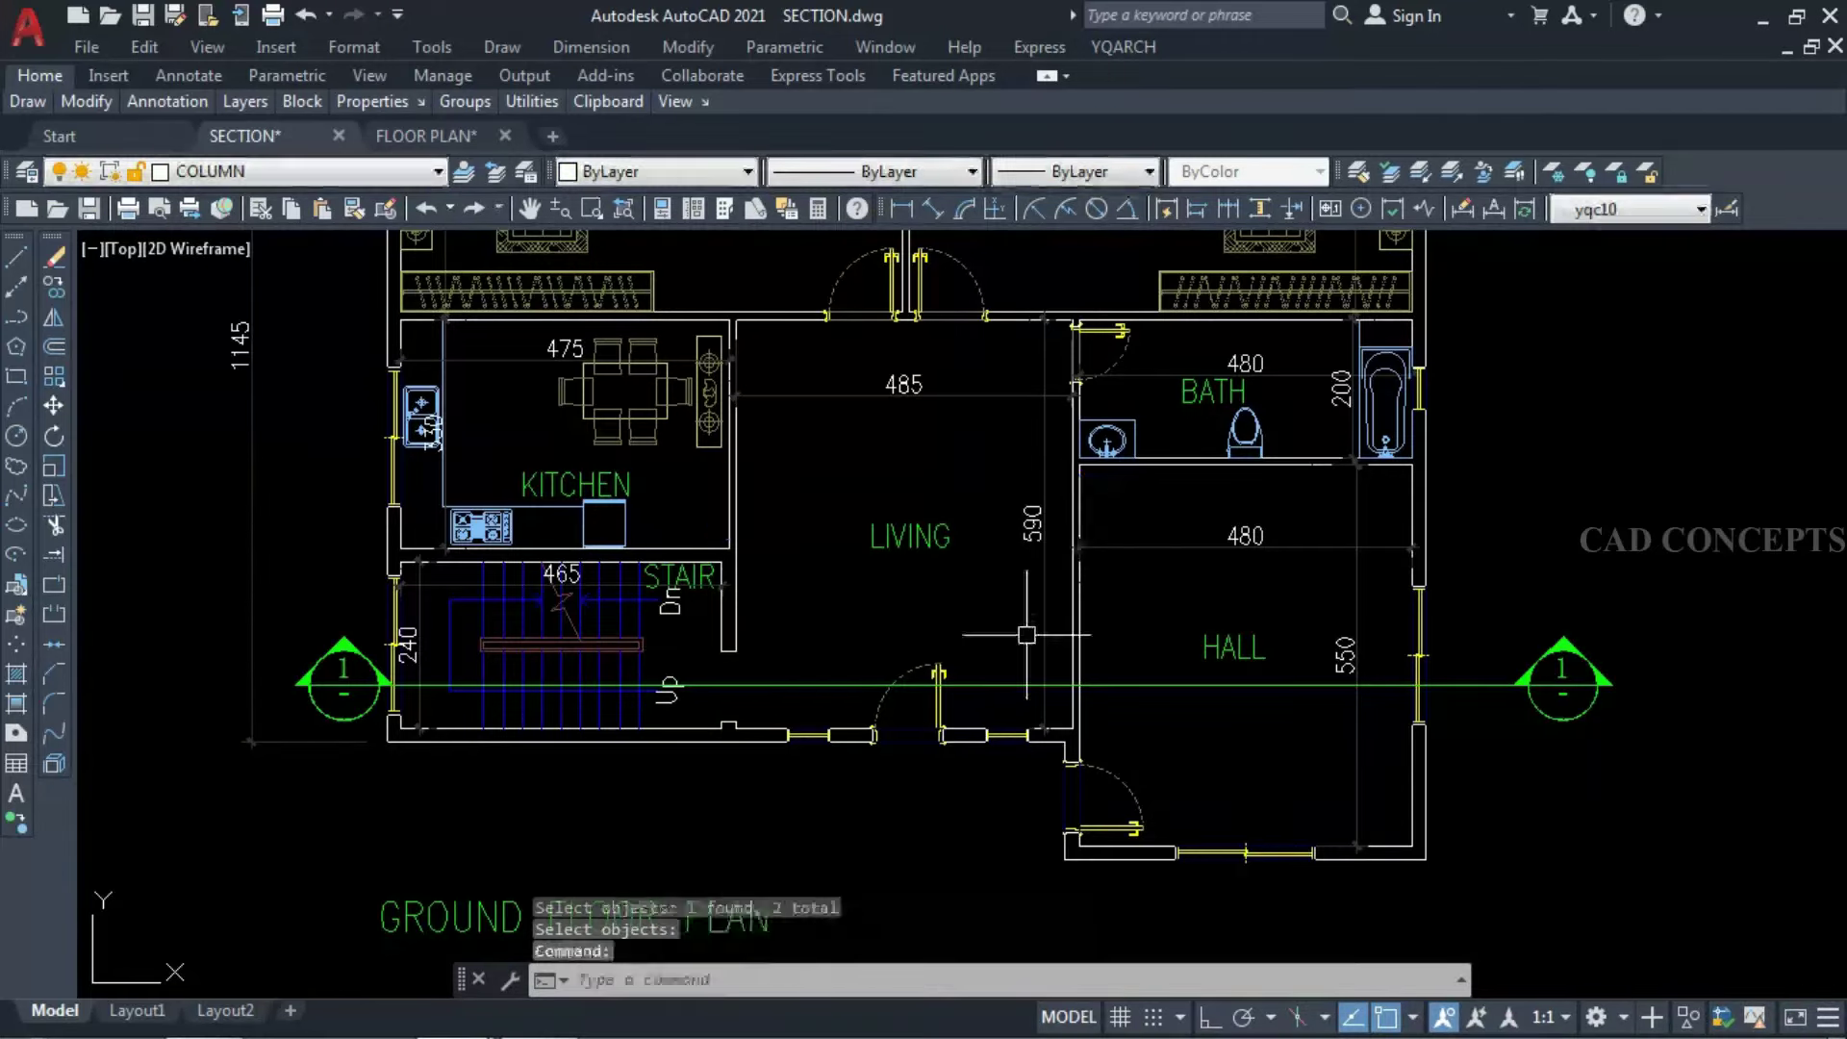
Break the wall lines where they cross the section line.
text(ew)
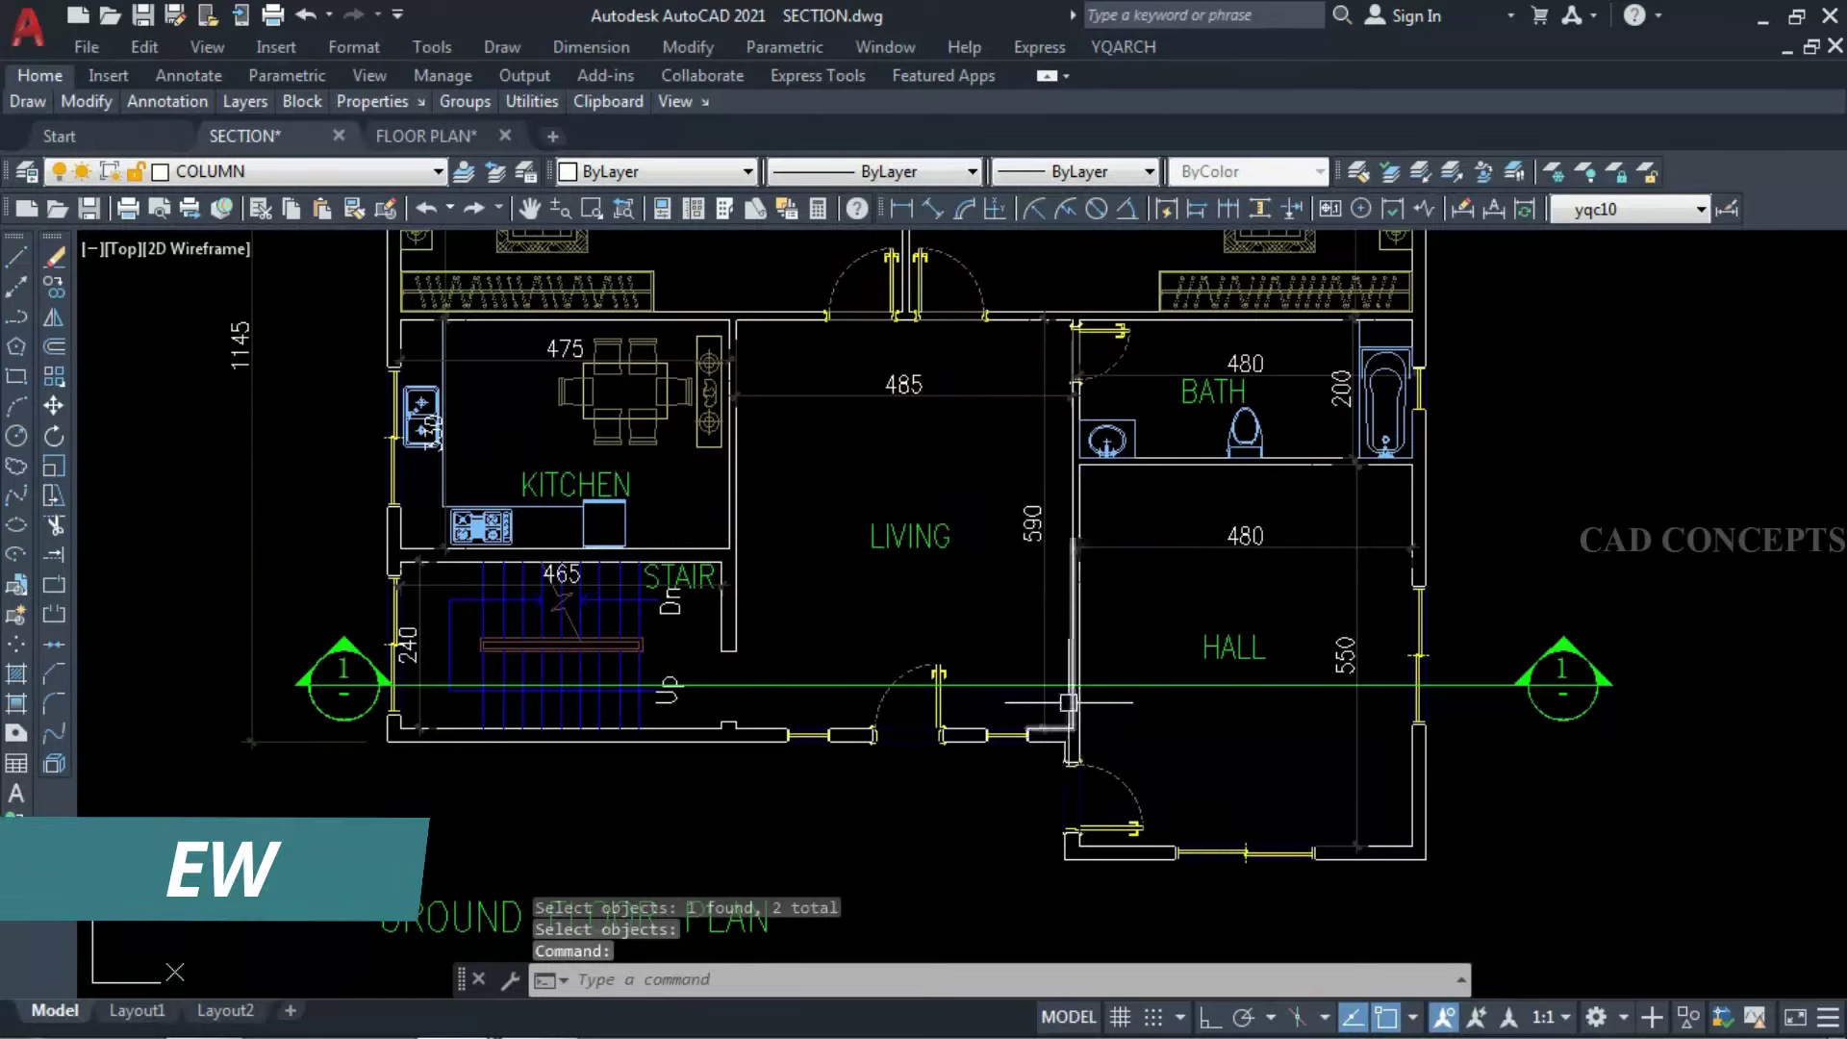
text(l)
key(Return)
scroll(1096, 698, up, 7)
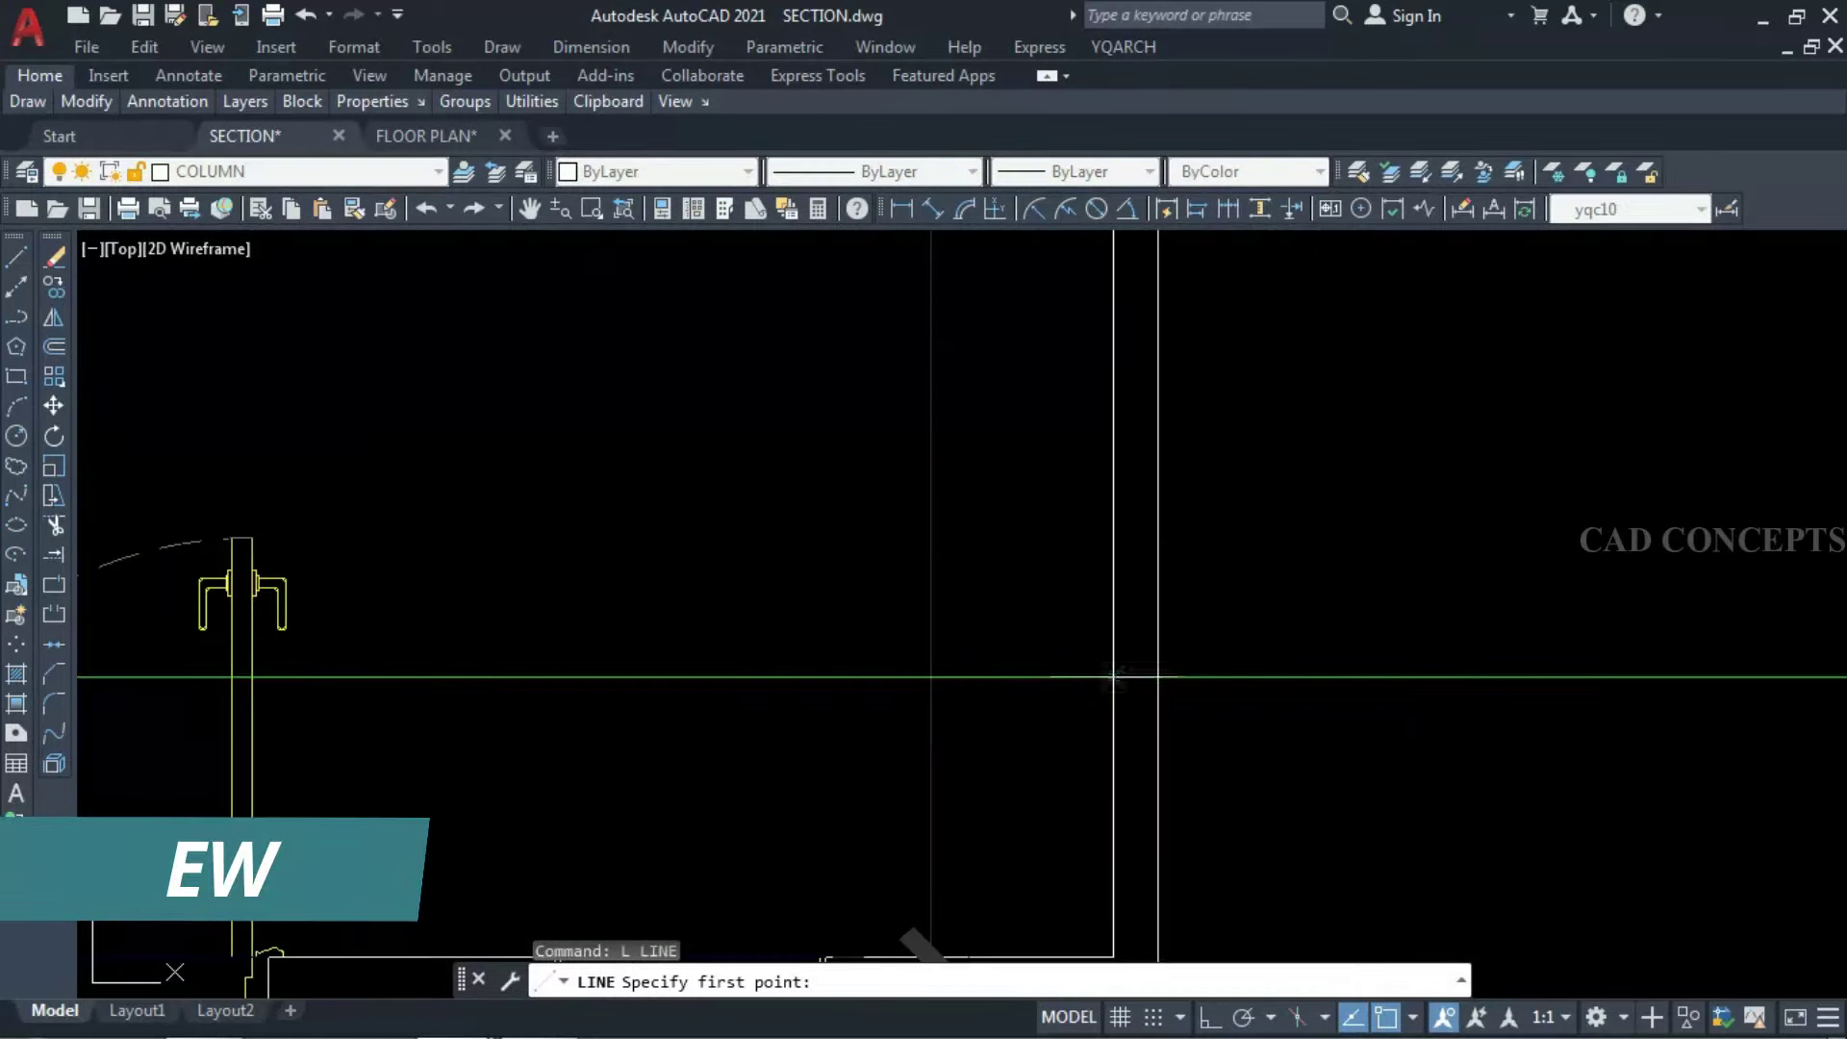
click(1111, 677)
key(Escape)
click(1196, 610)
click(1064, 609)
click(1066, 610)
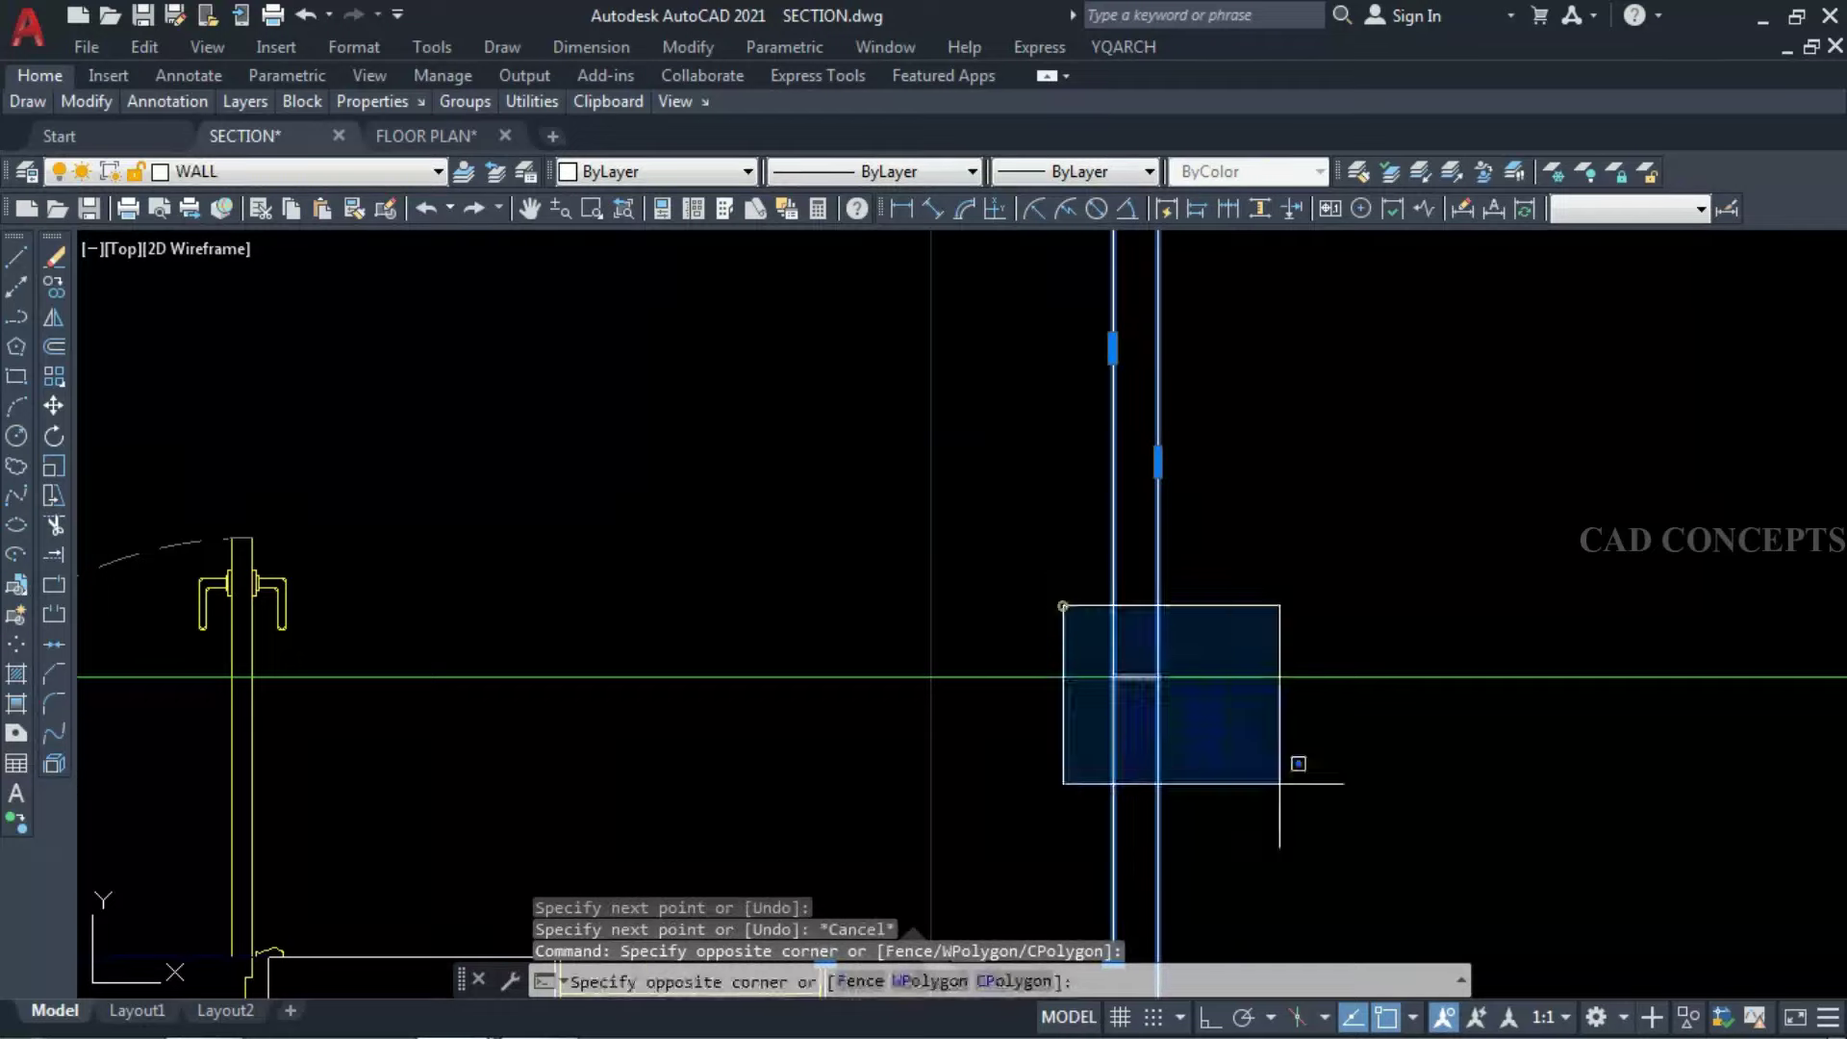
click(1279, 783)
text(ba)
key(Return)
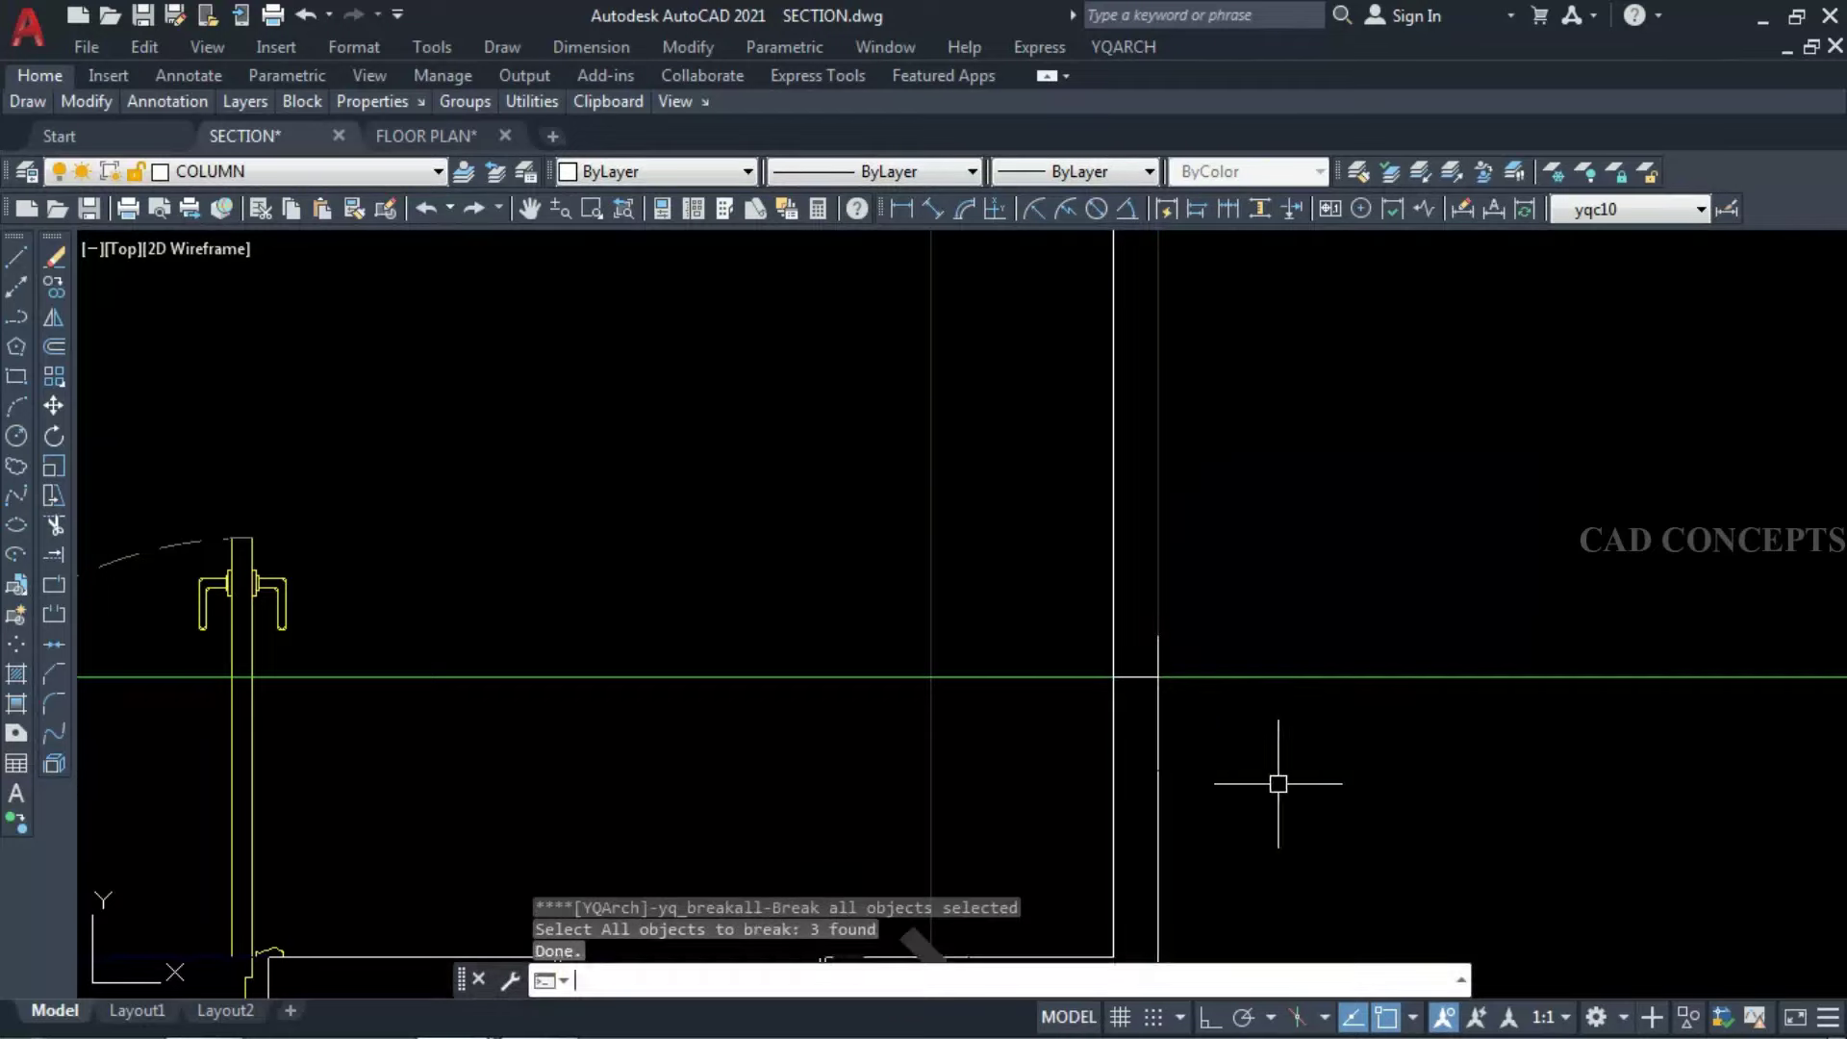
Stretch the upper wall ends vertically upward to open a gap.
click(1172, 658)
click(1064, 689)
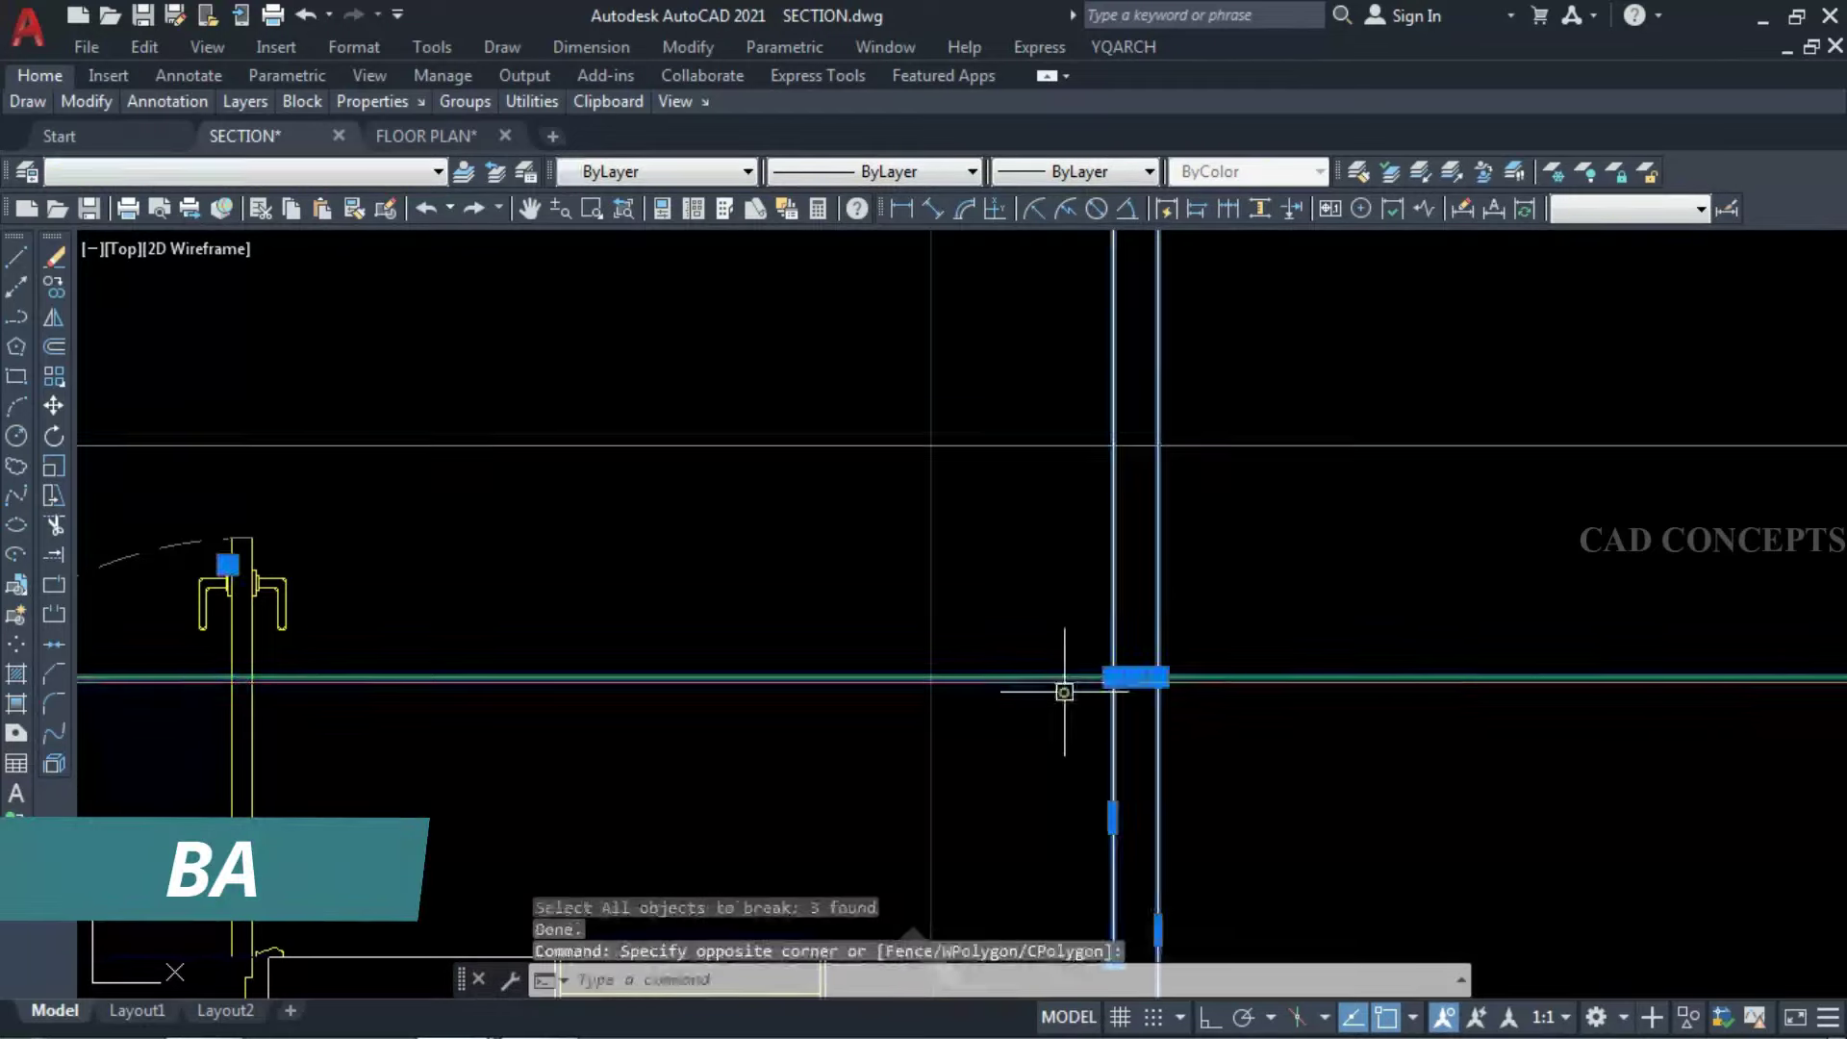
text(s)
key(Return)
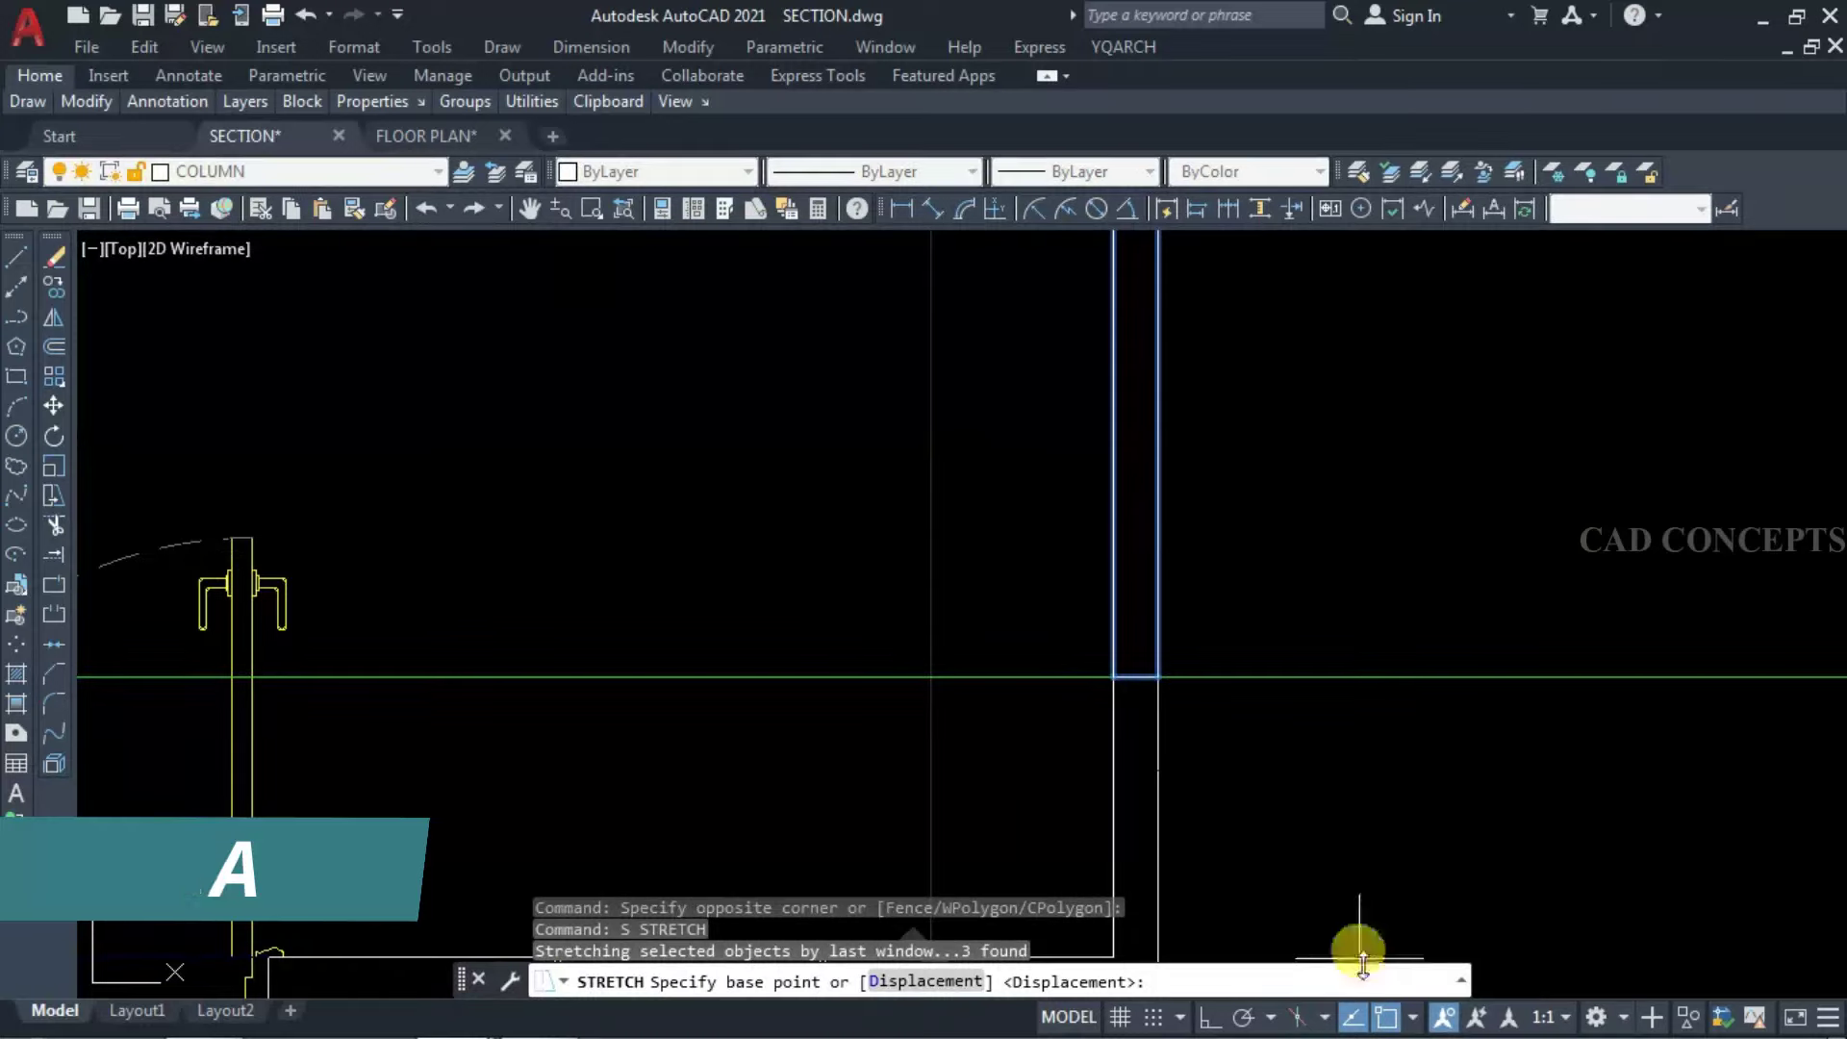
click(1362, 946)
key(F8)
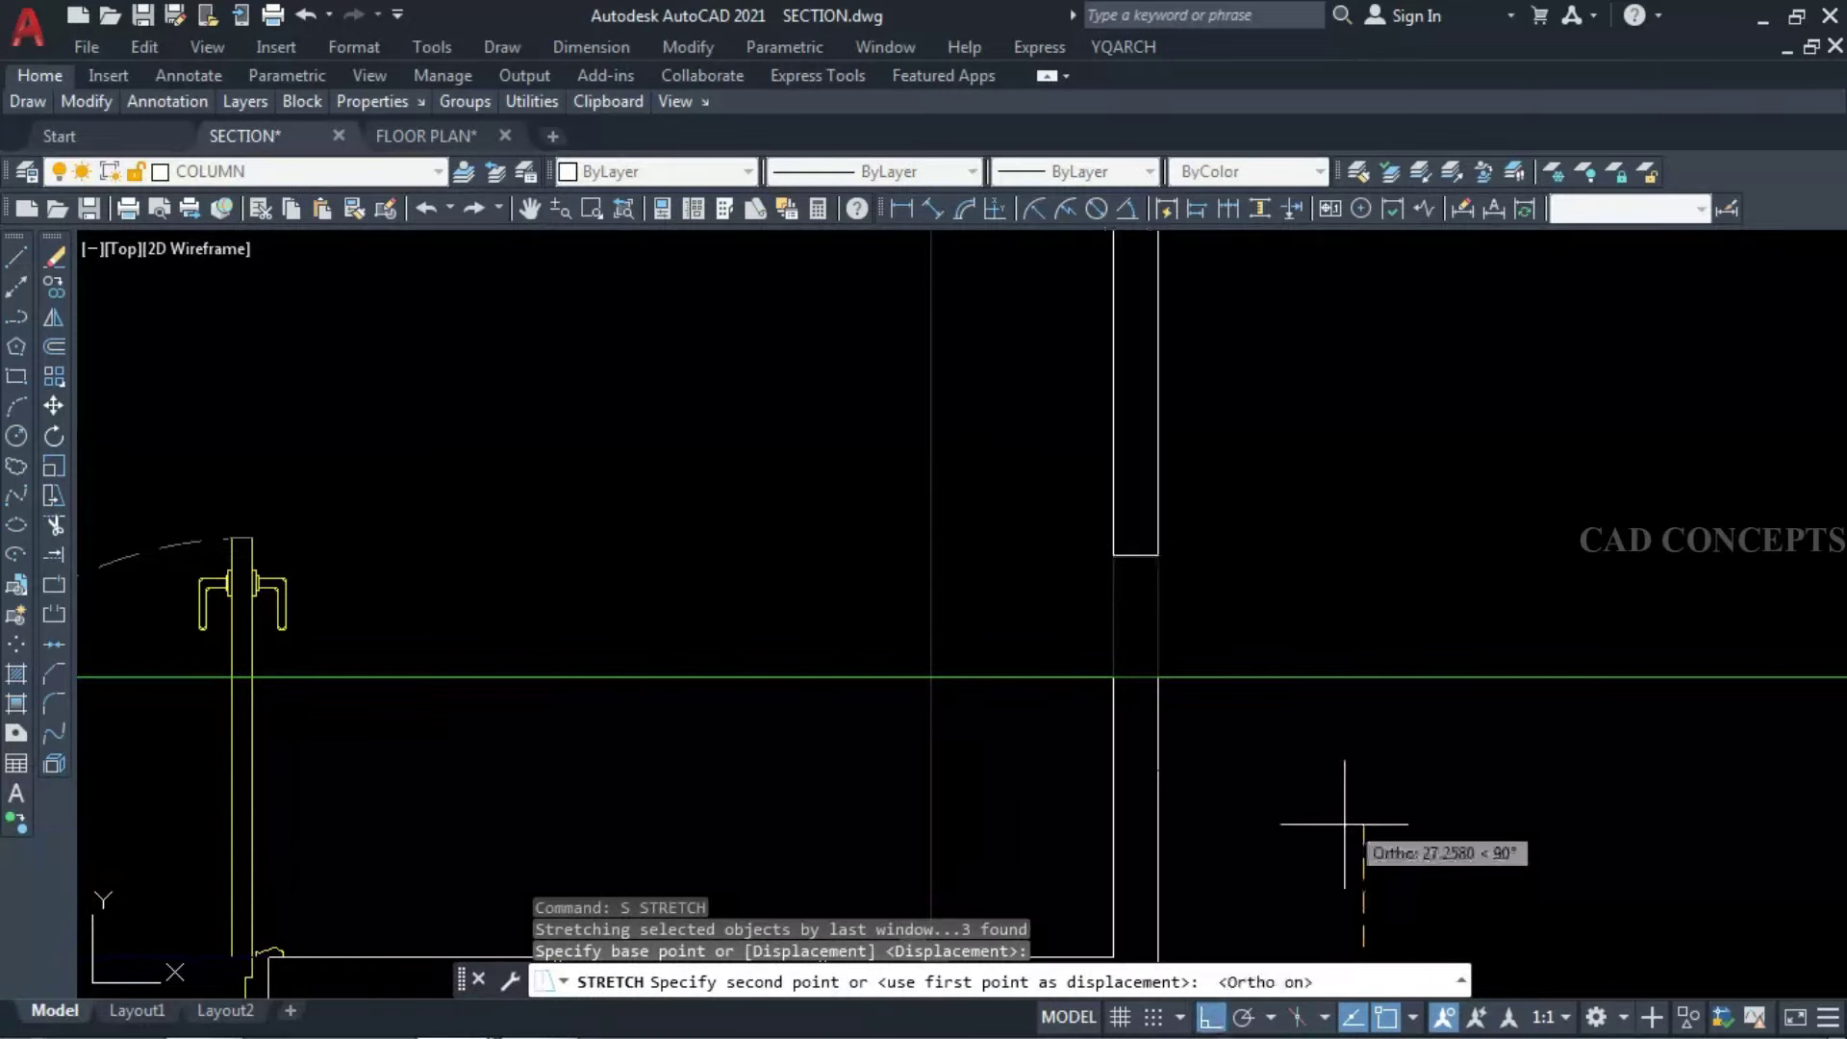
click(1282, 787)
Erase the vertical dimension line, then restore it unchanged.
click(1160, 589)
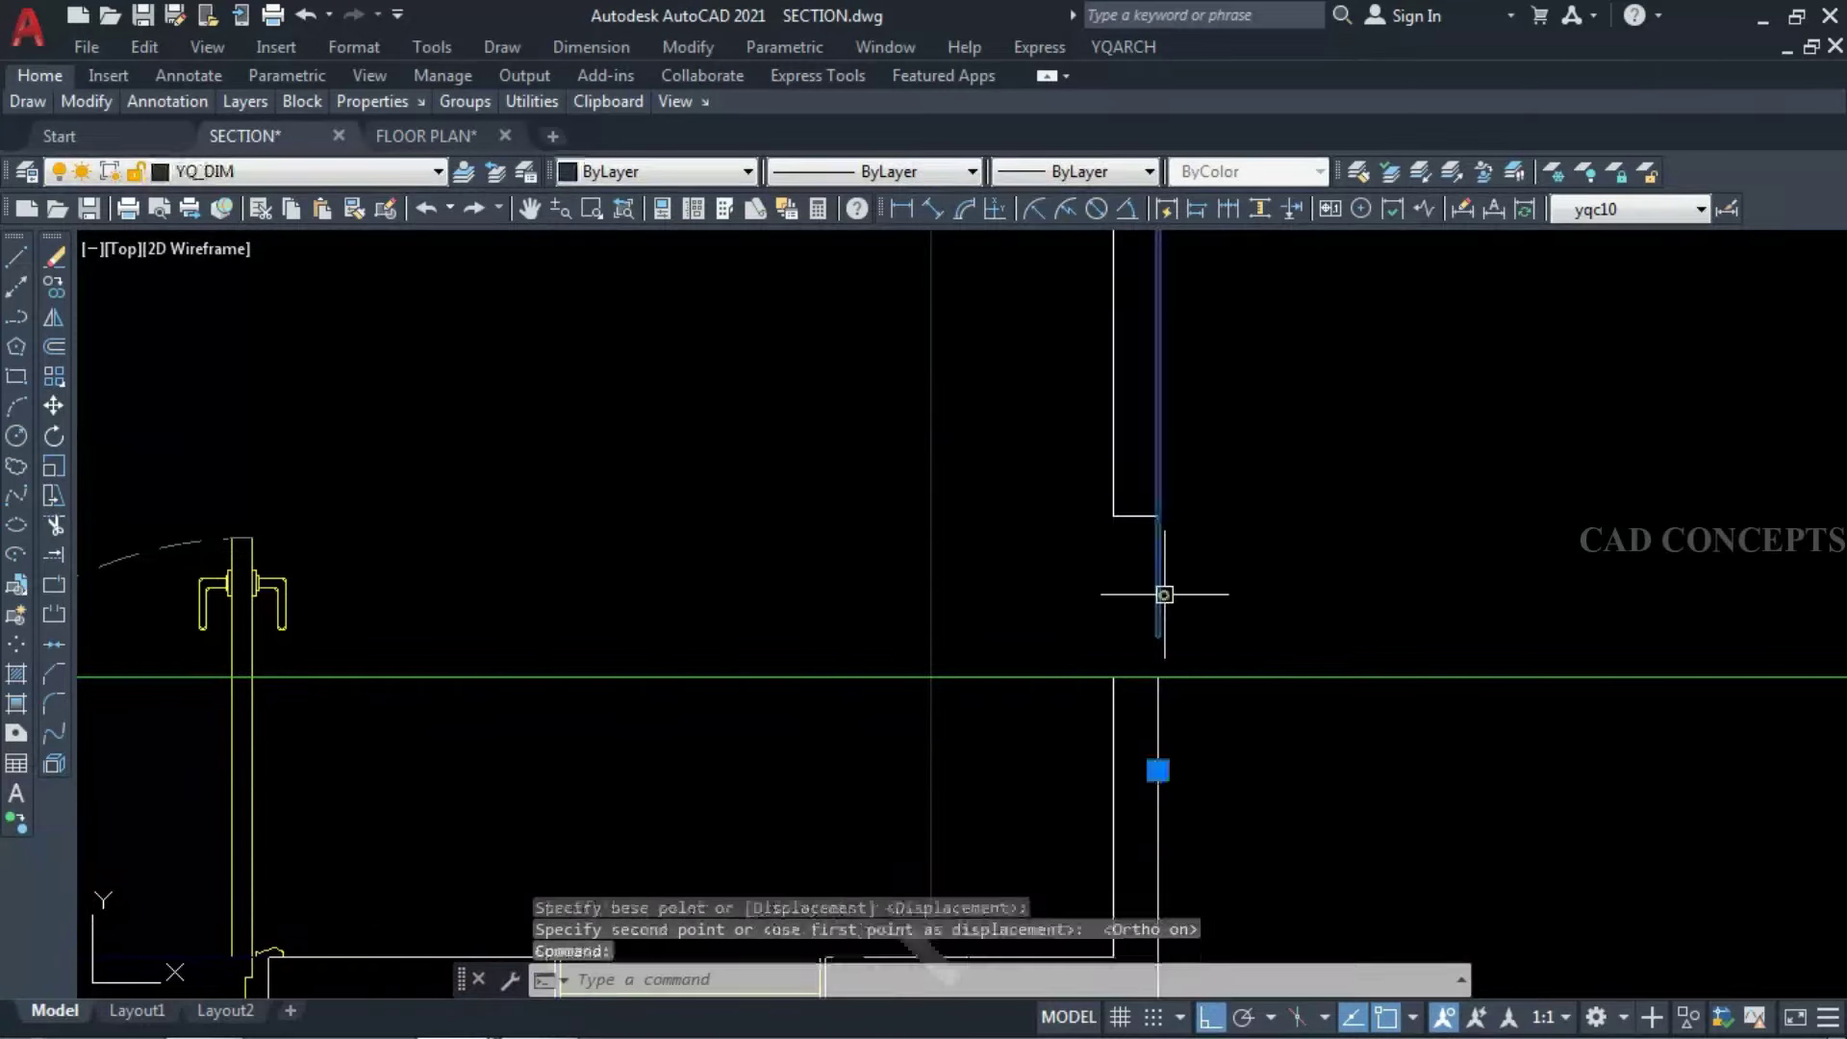
text(e)
key(Return)
key(ctrl+z)
click(1158, 770)
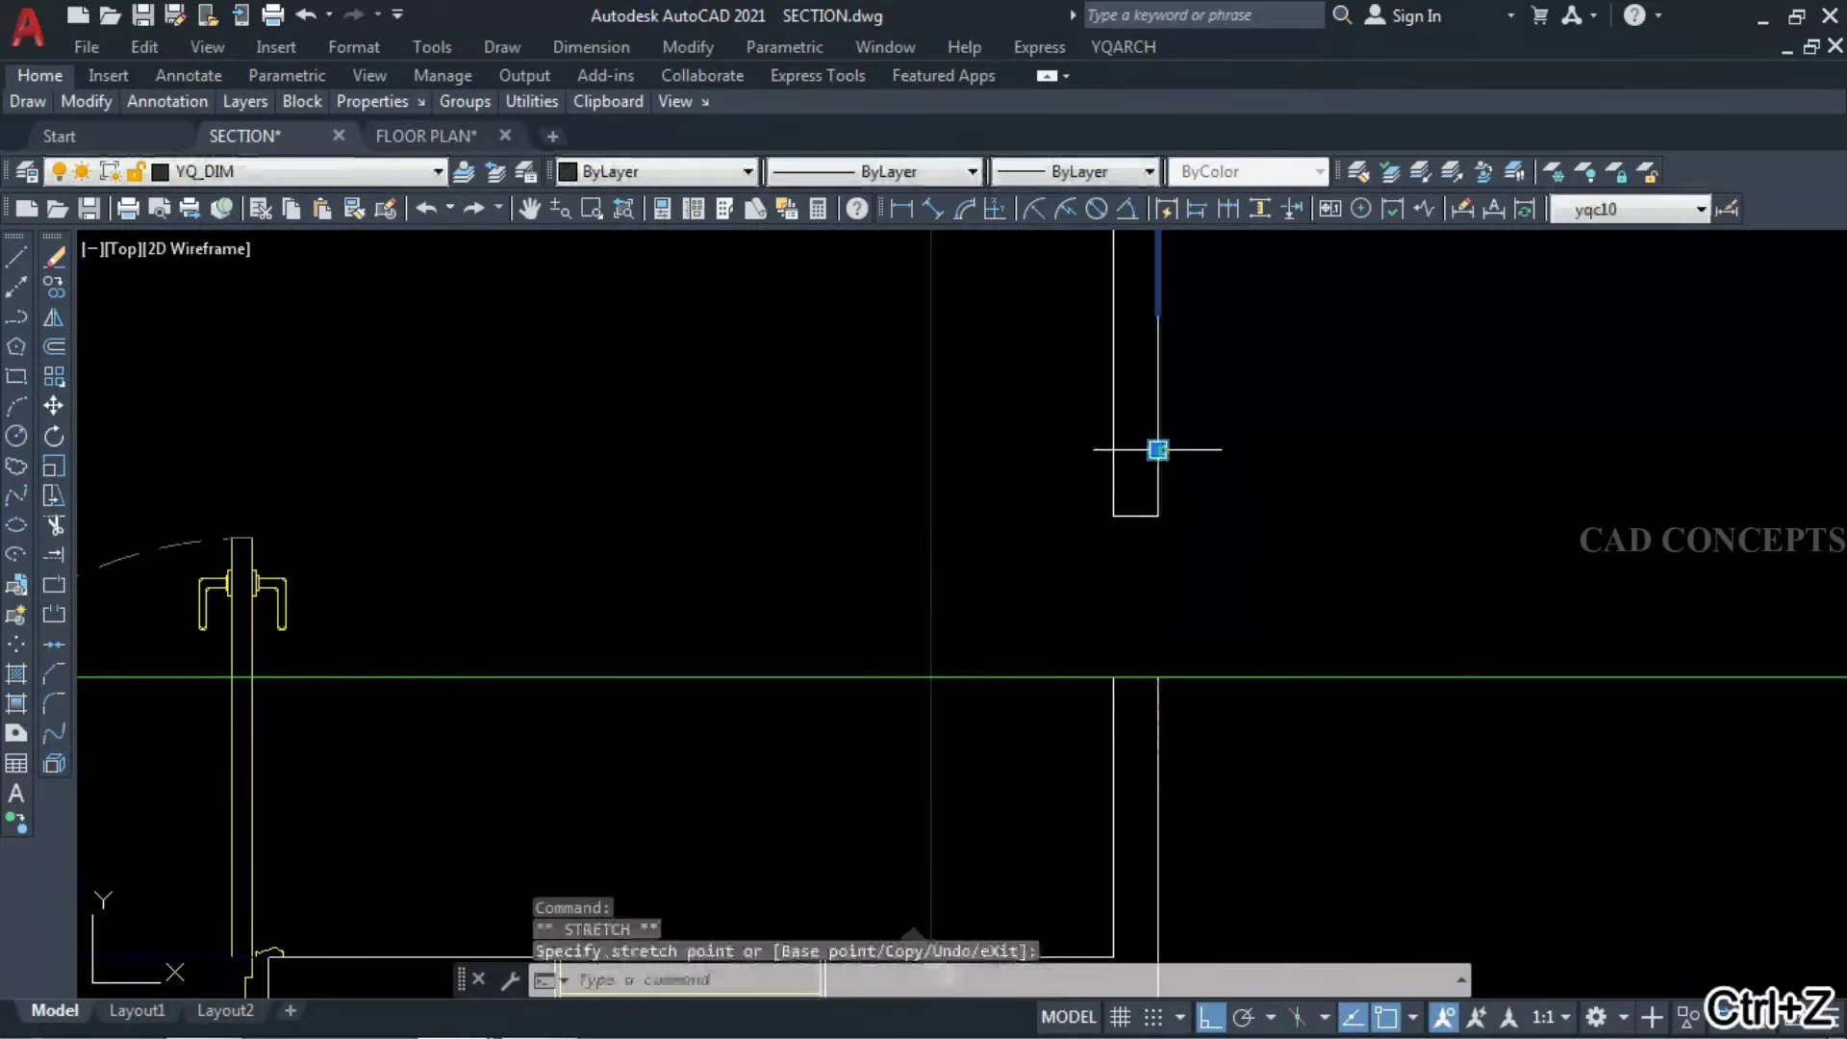
key(Escape)
scroll(1193, 578, down, 5)
scroll(1020, 655, down, 3)
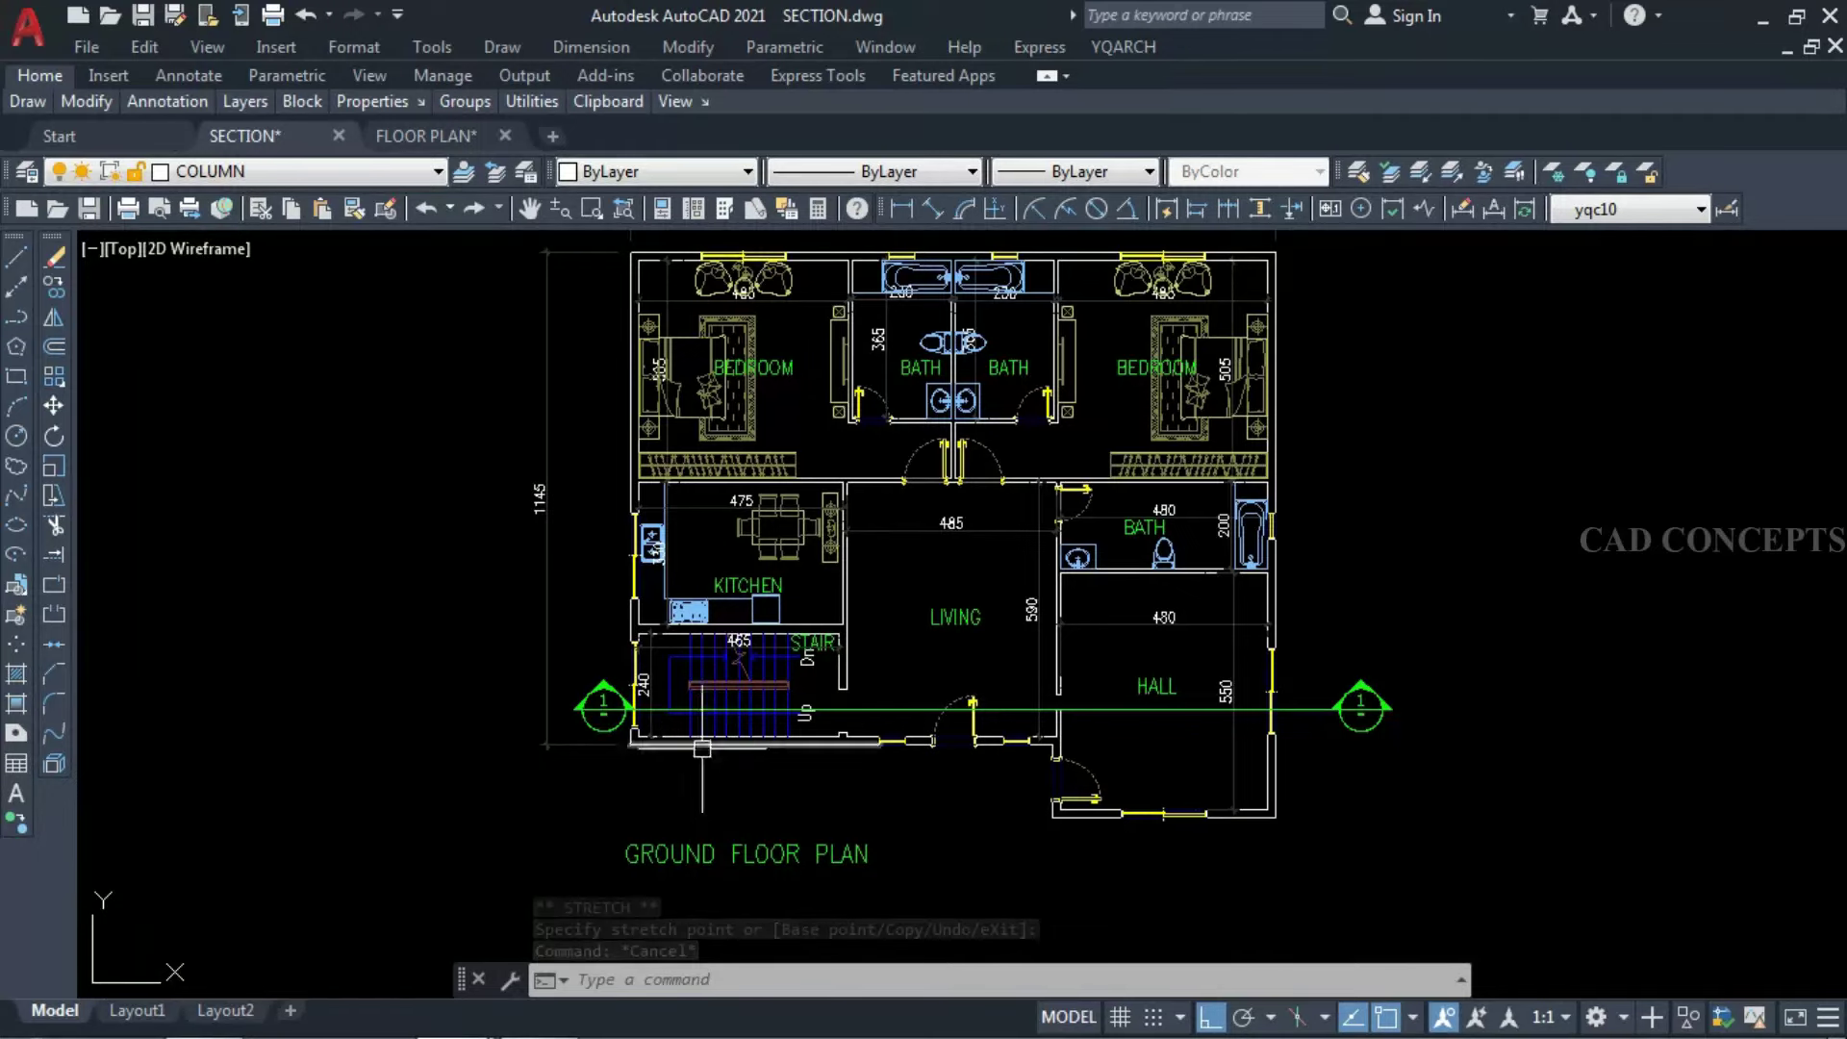
scroll(702, 749, up, 4)
Turn off the stair treads and handrail layer with ERF.
text(ERF)
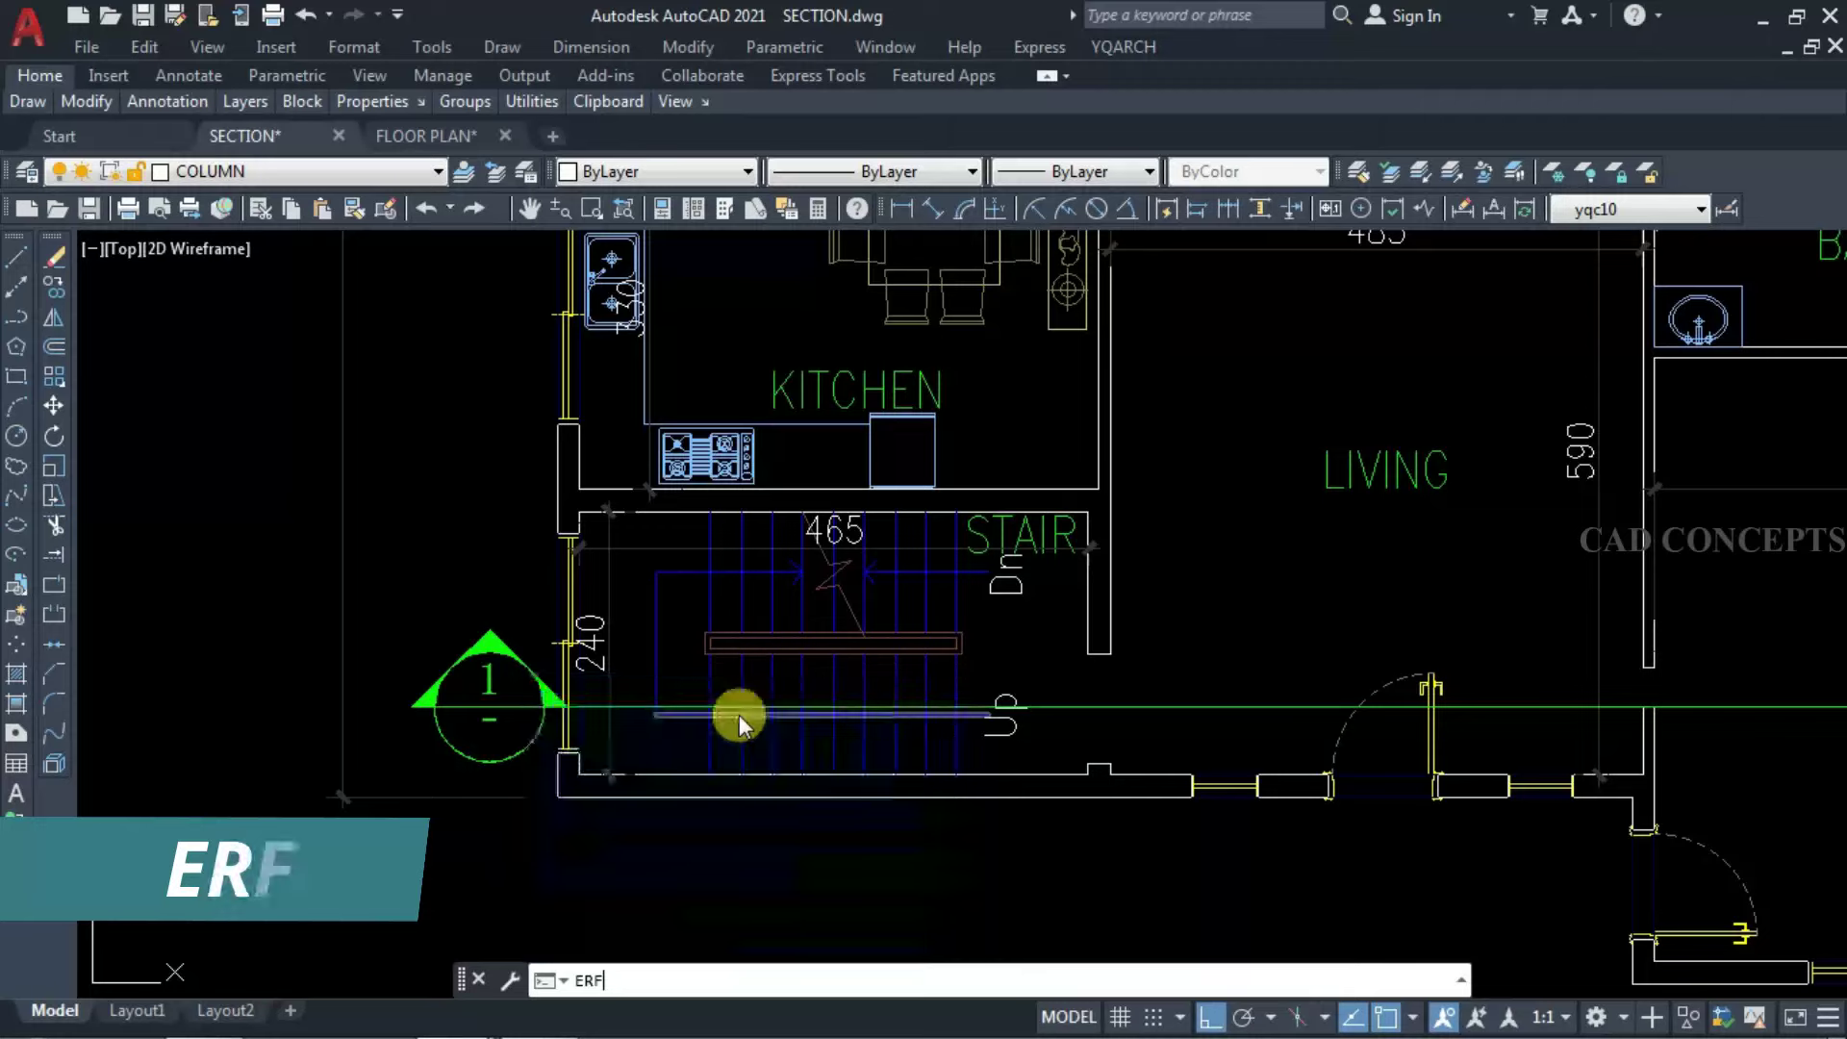
key(Return)
click(805, 674)
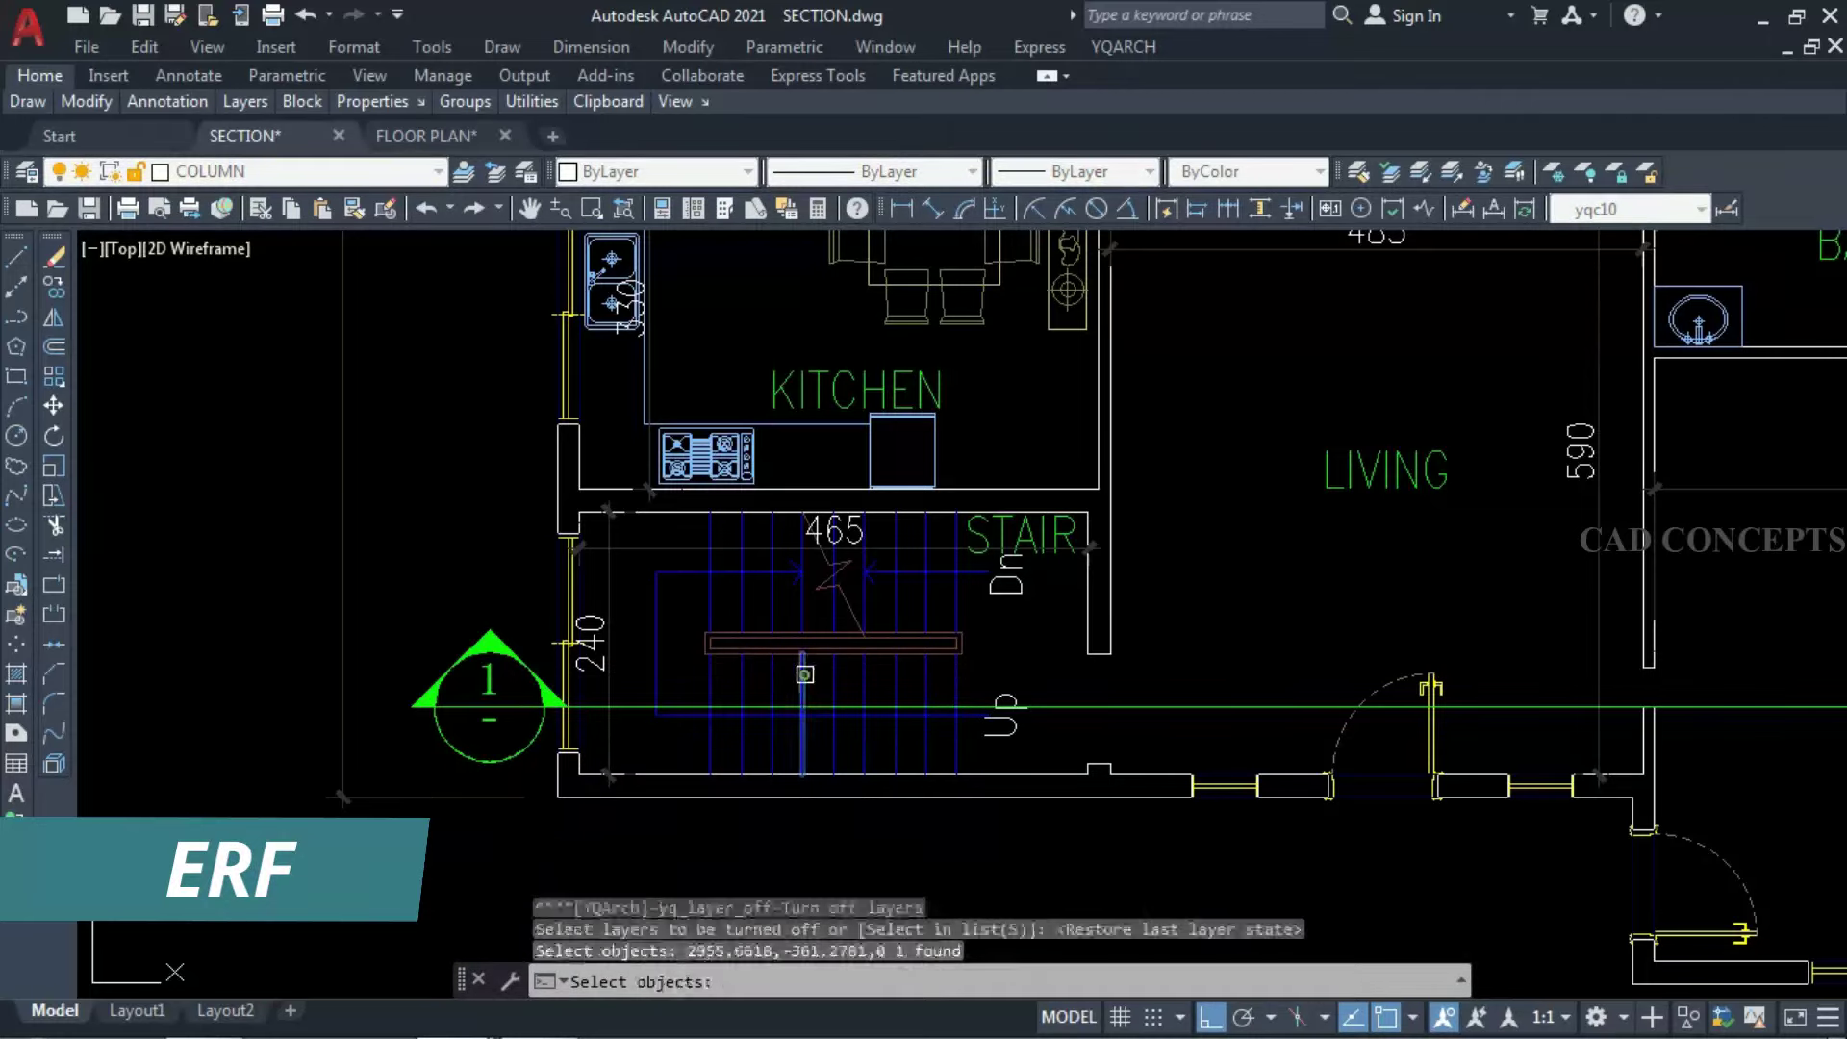
key(Return)
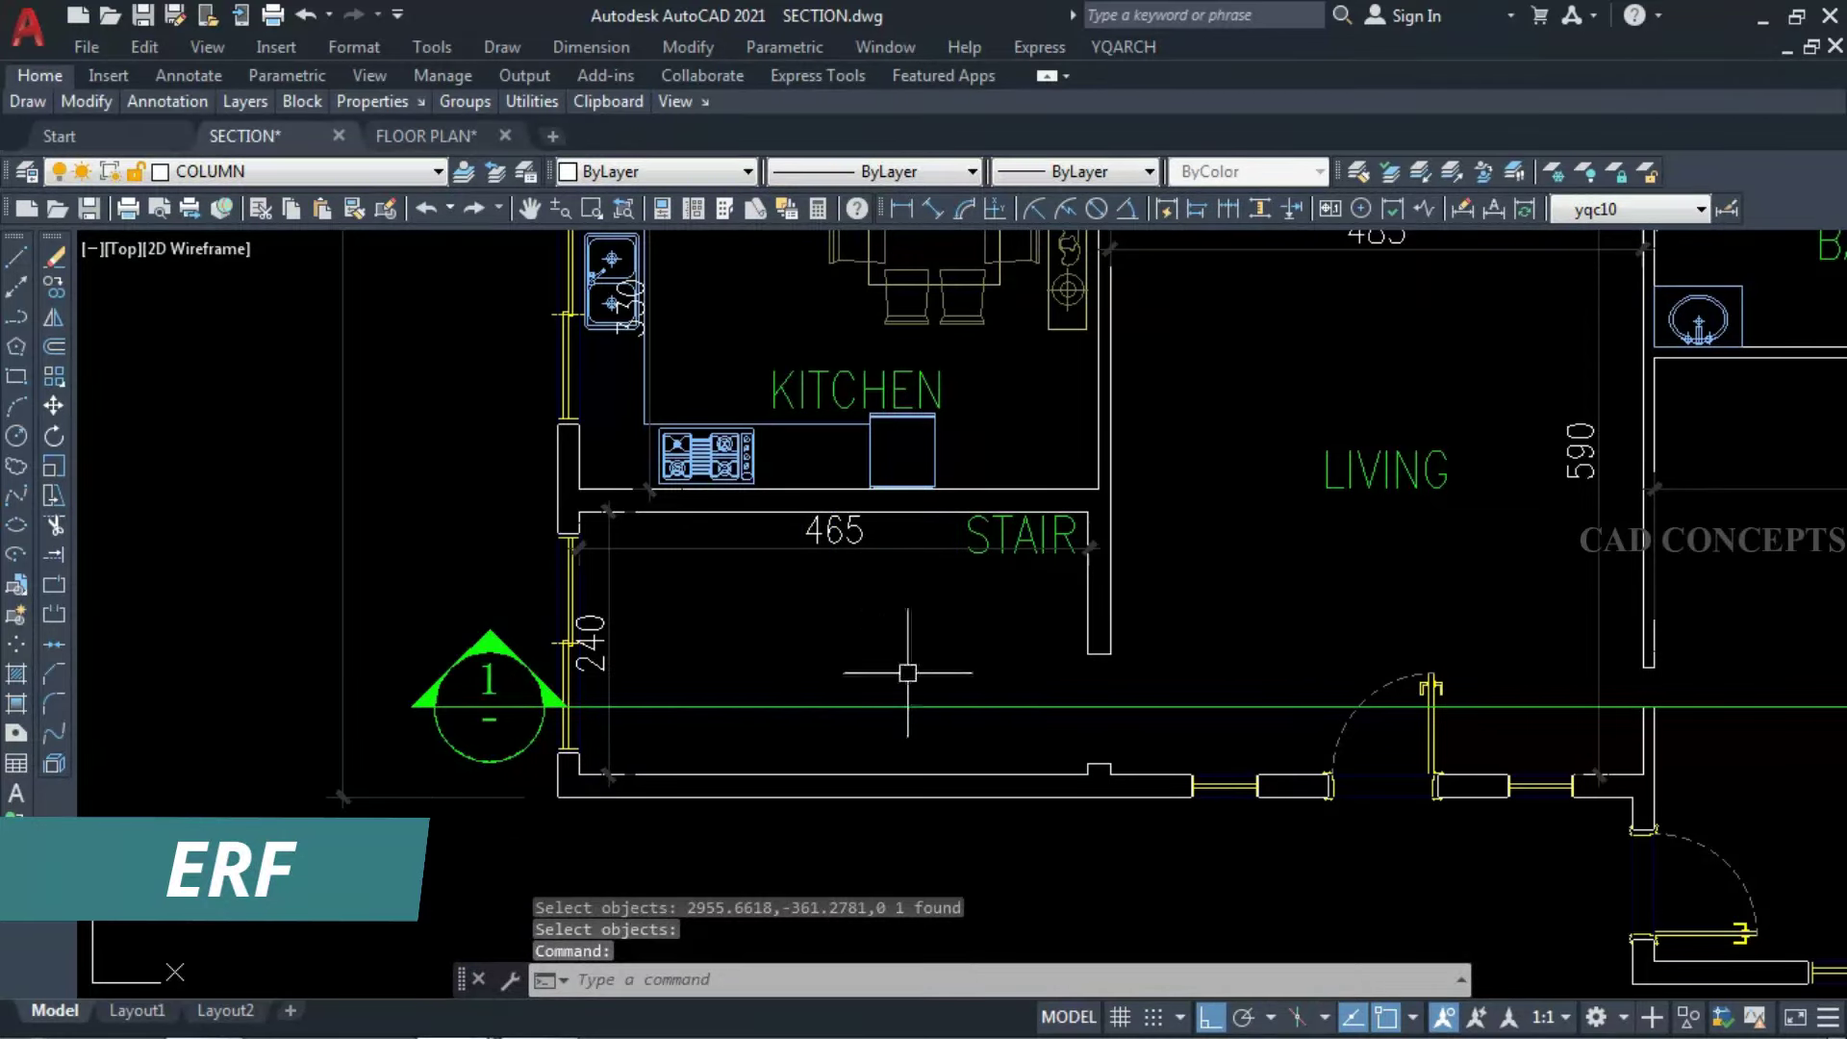
scroll(686, 779, down, 2)
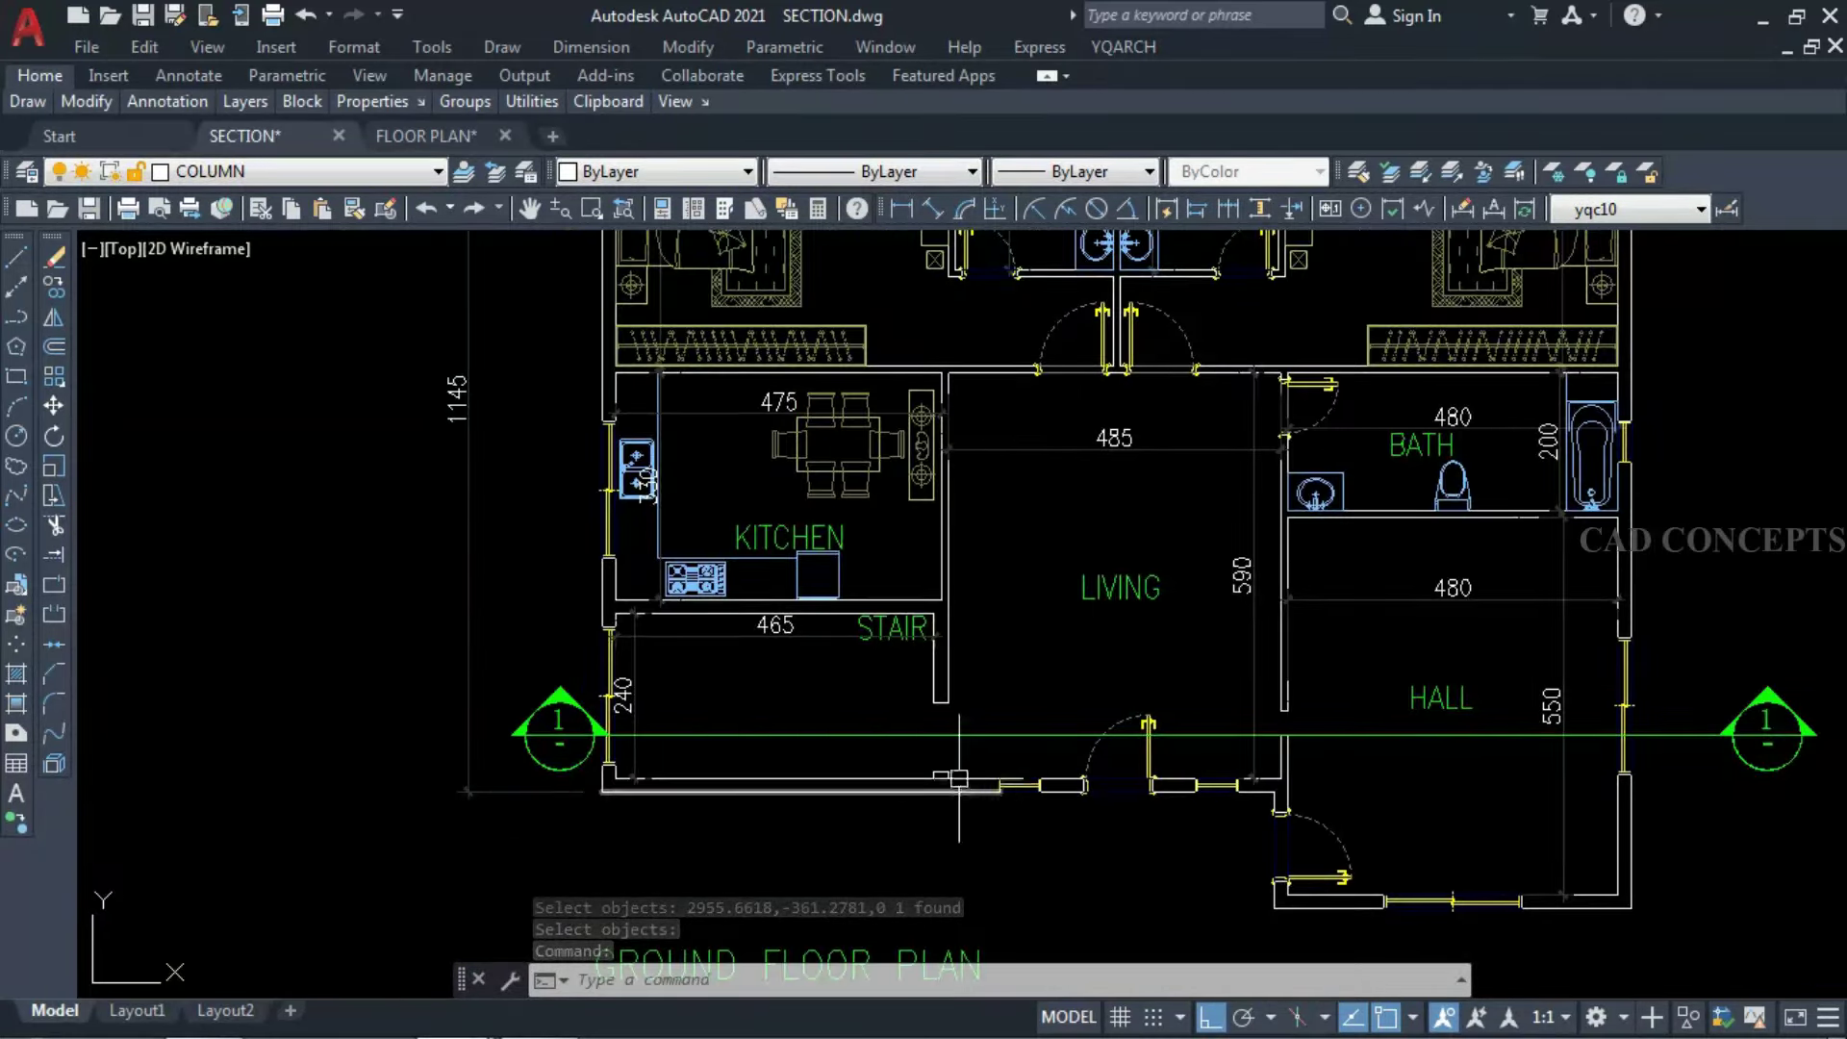
scroll(959, 778, down, 3)
scroll(806, 602, up, 1)
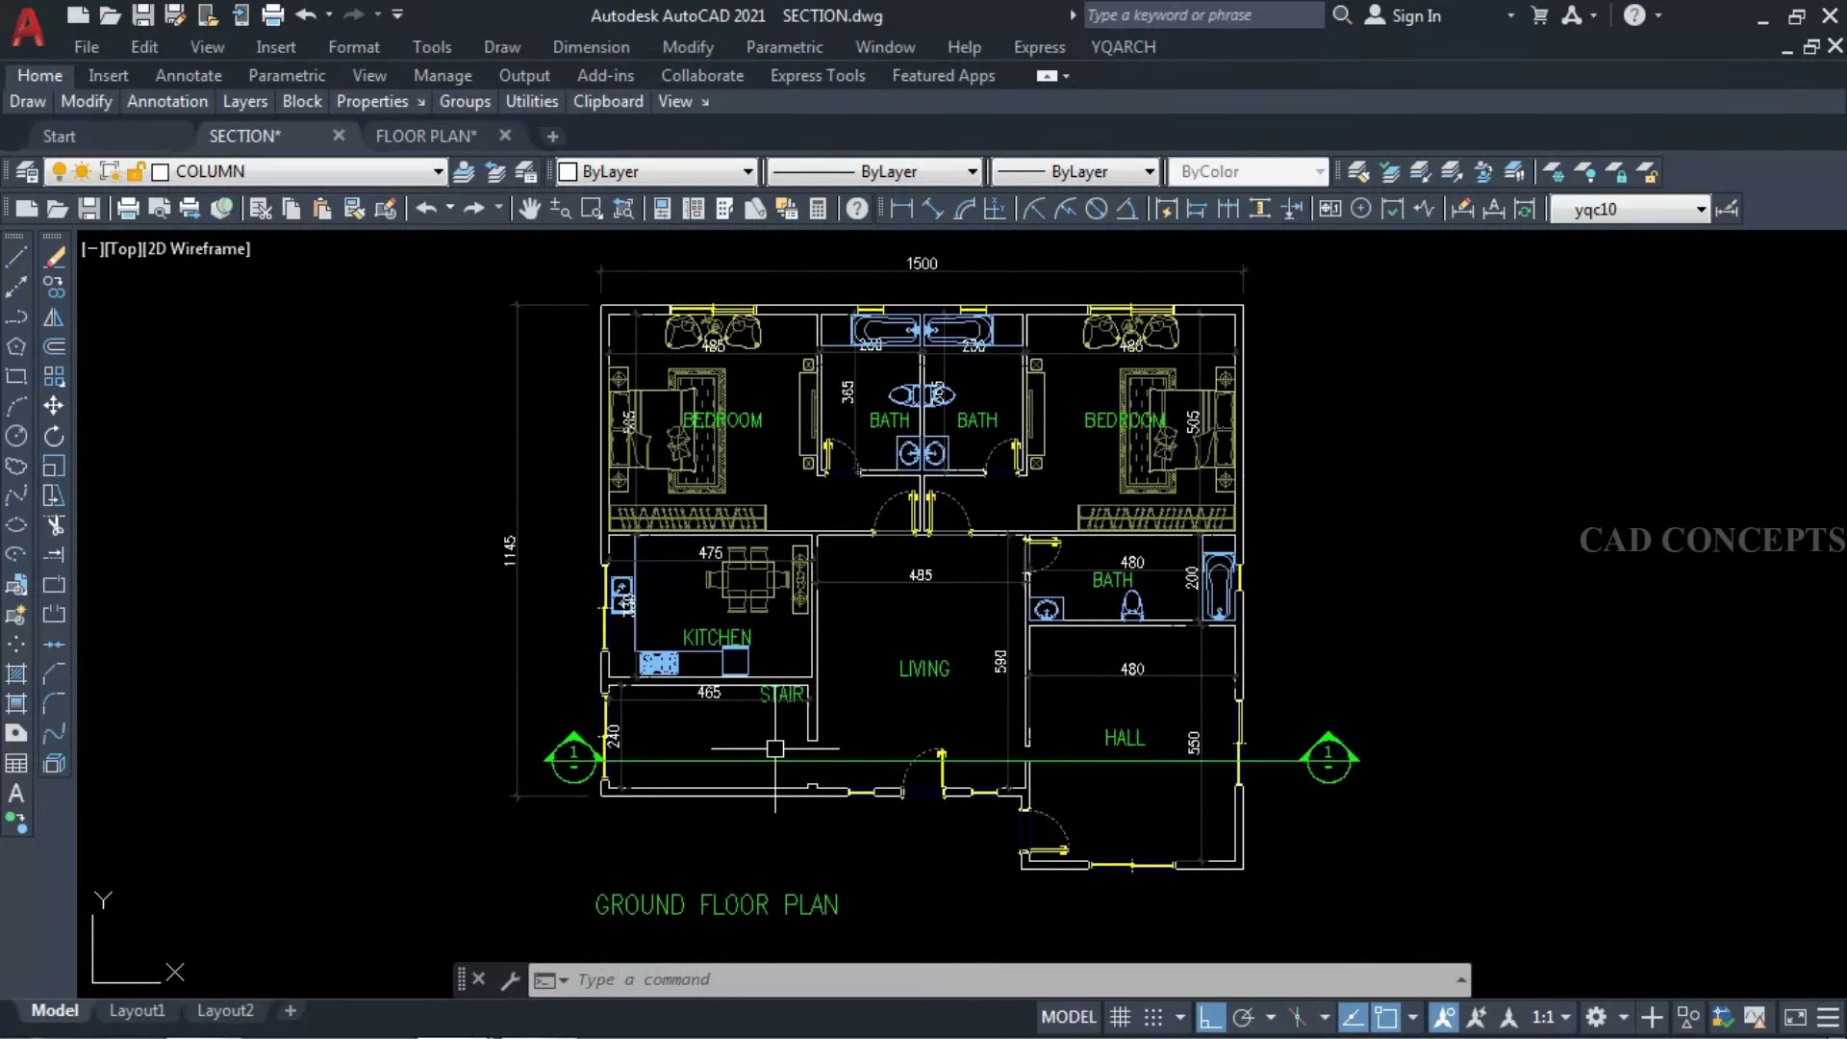
Add a vertical construction line through the plan's left wall.
text(xl)
key(Return)
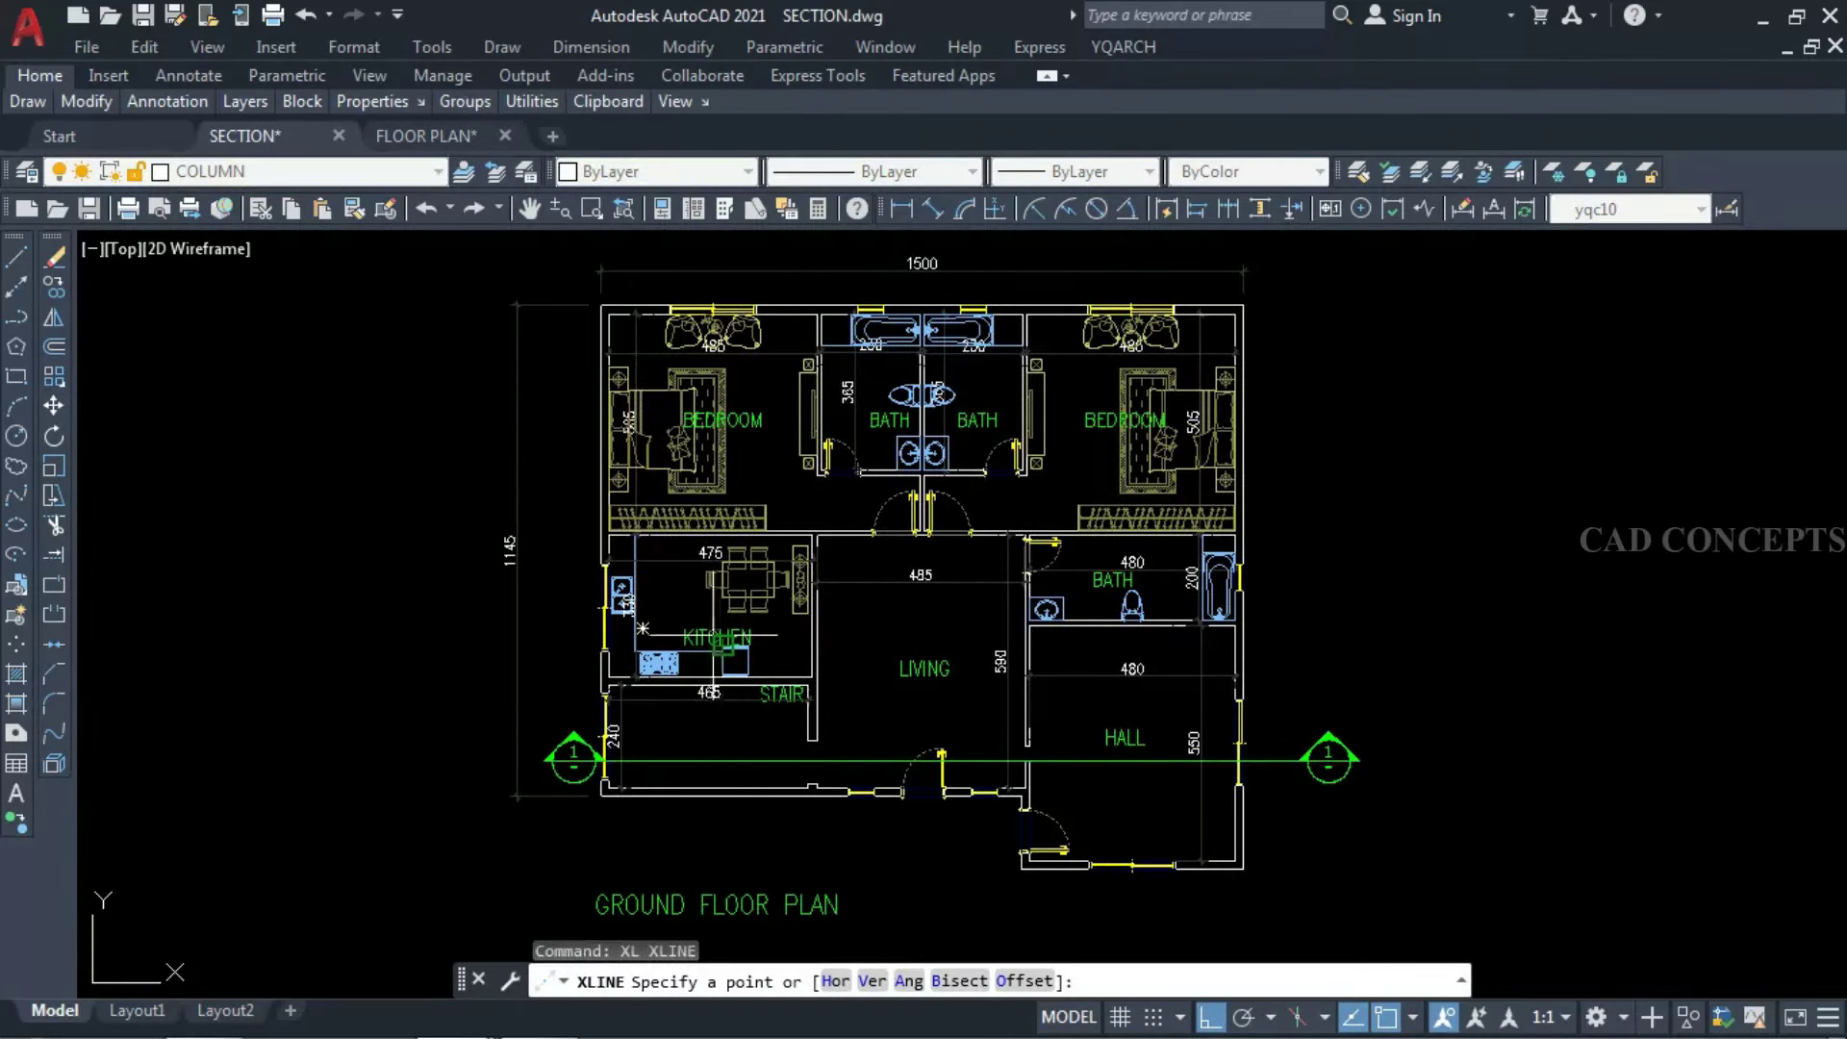
text(v)
key(Return)
scroll(624, 298, up, 4)
scroll(592, 342, down, 5)
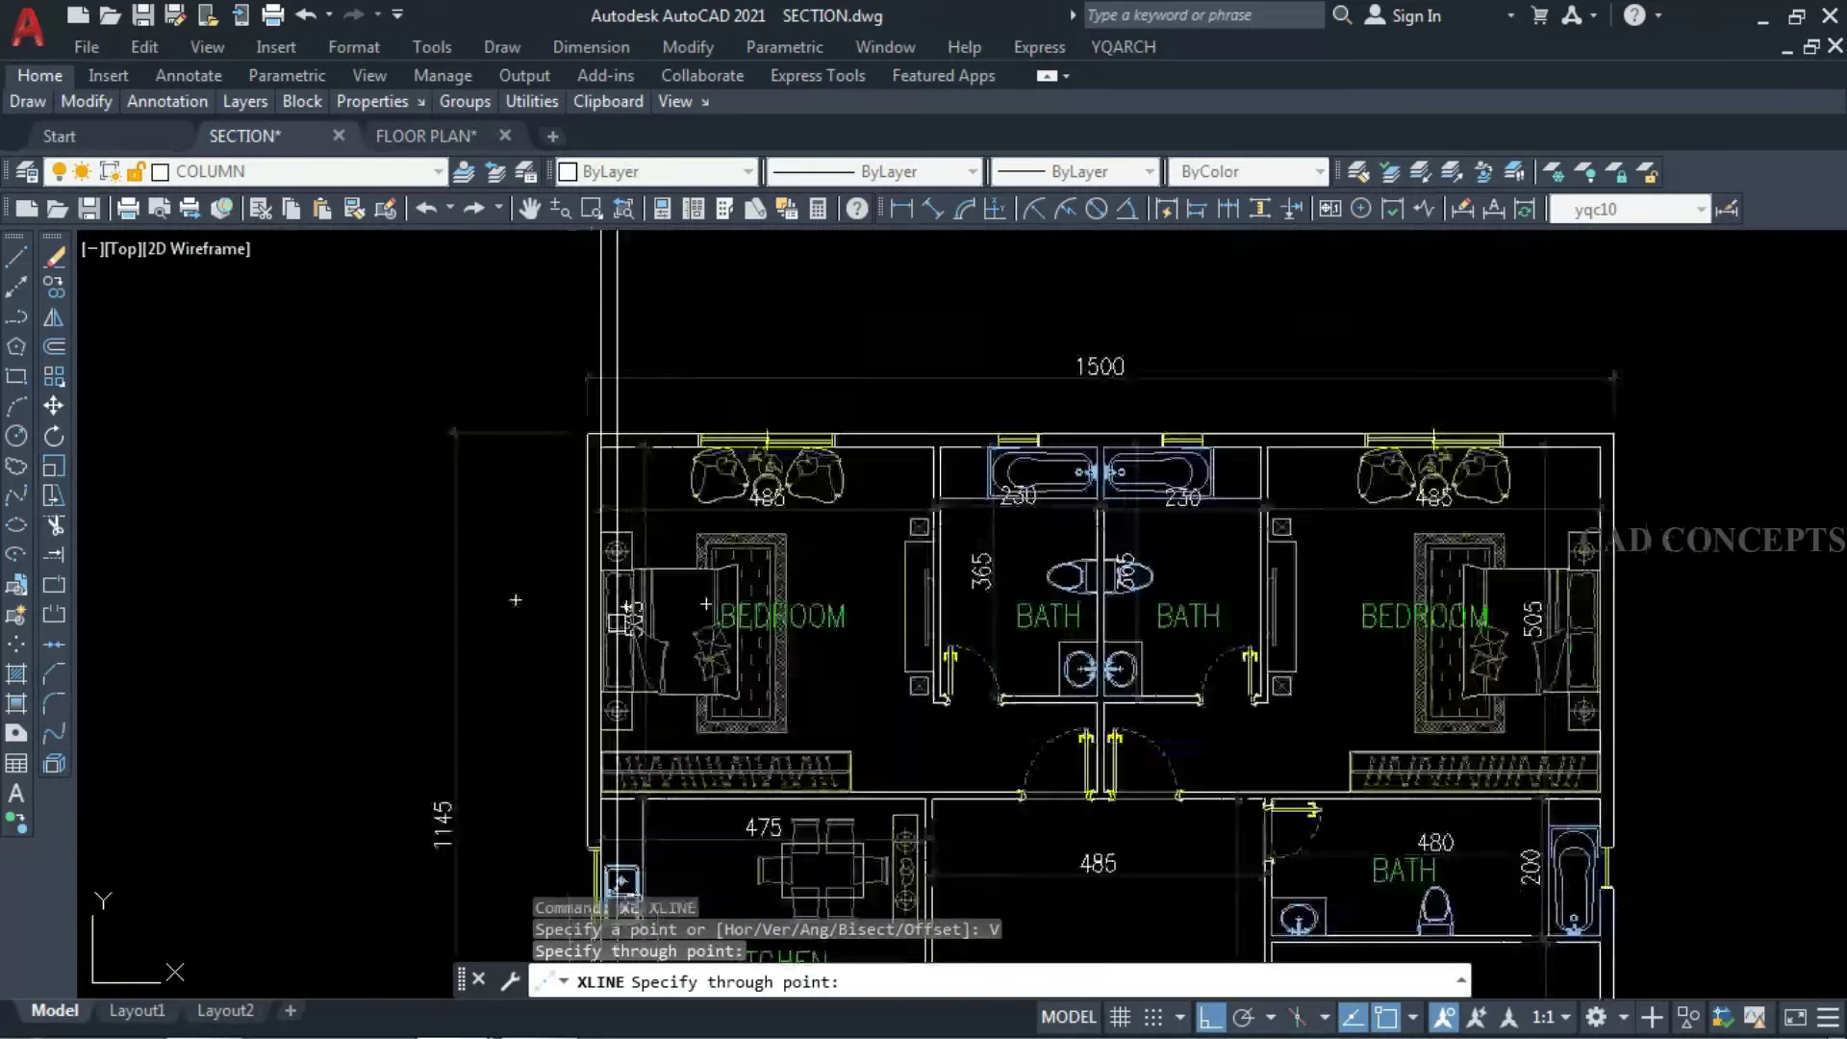
key(Escape)
Add a horizontal construction line at the elevation's ground level.
text(xl)
key(Return)
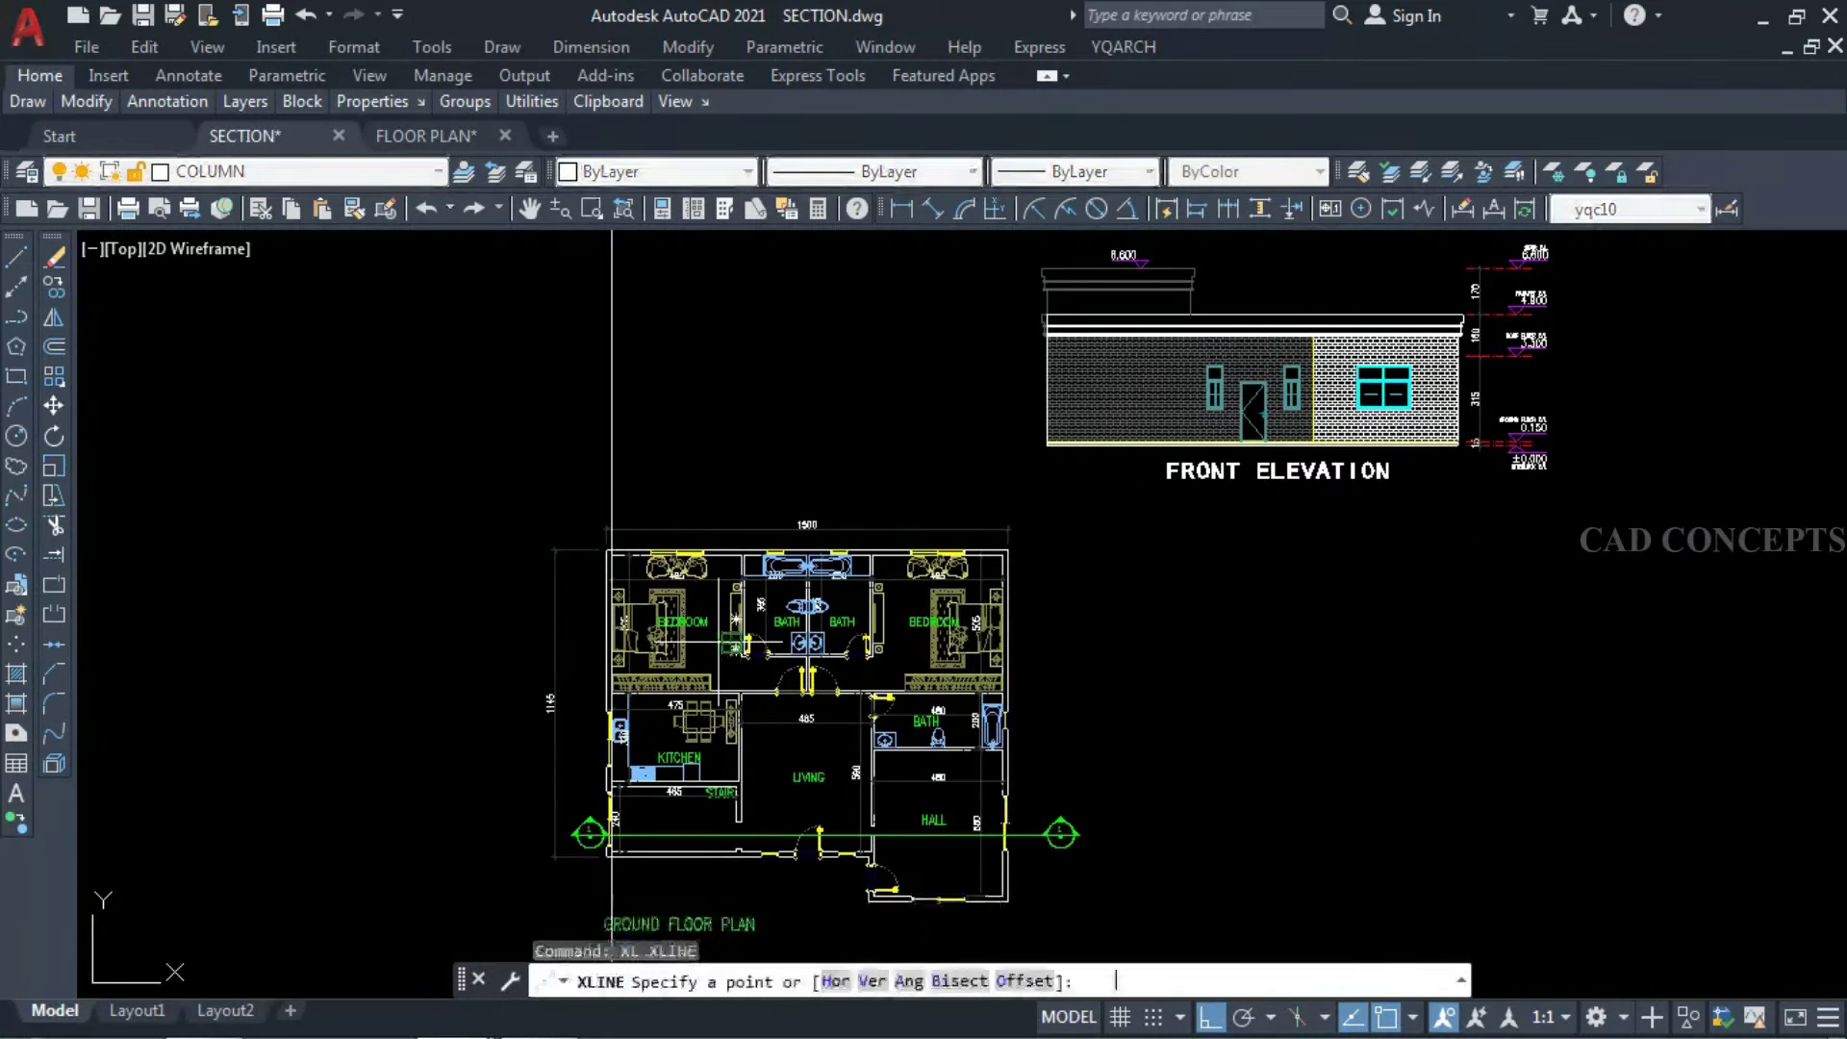
text(h)
key(Return)
scroll(1474, 430, up, 5)
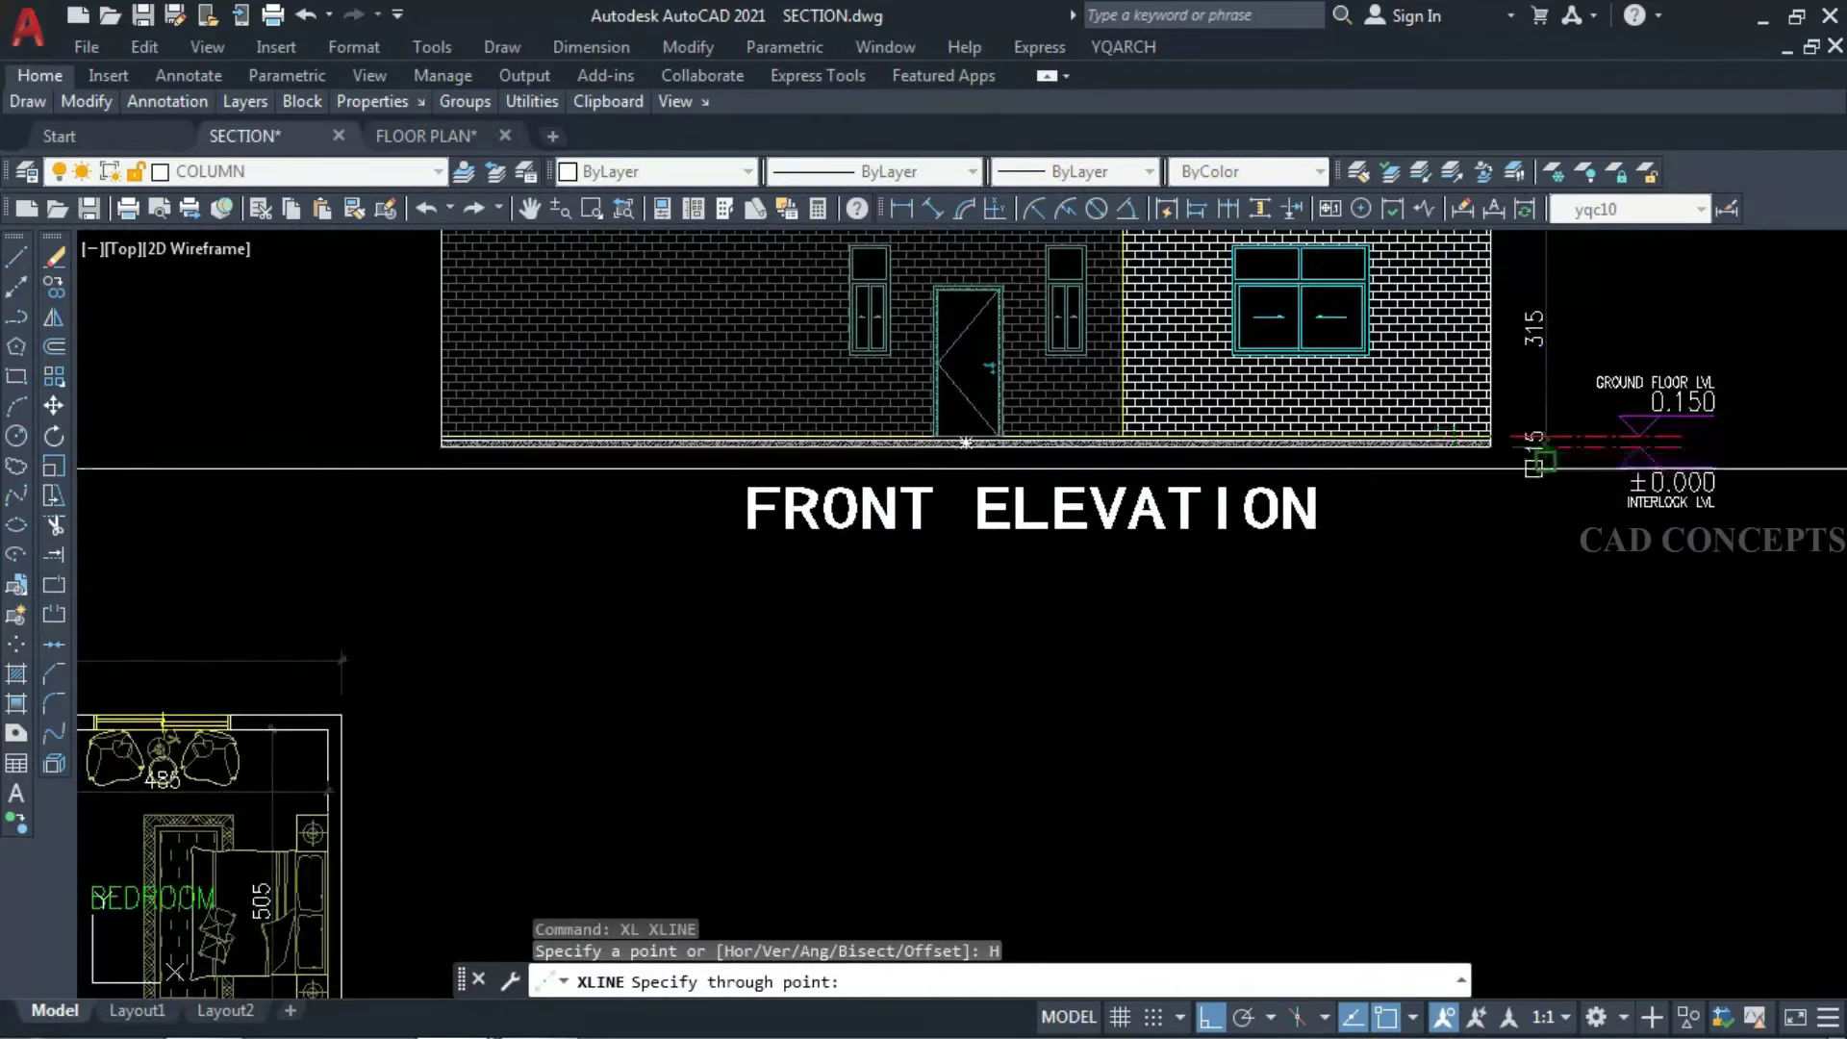
scroll(1473, 412, down, 6)
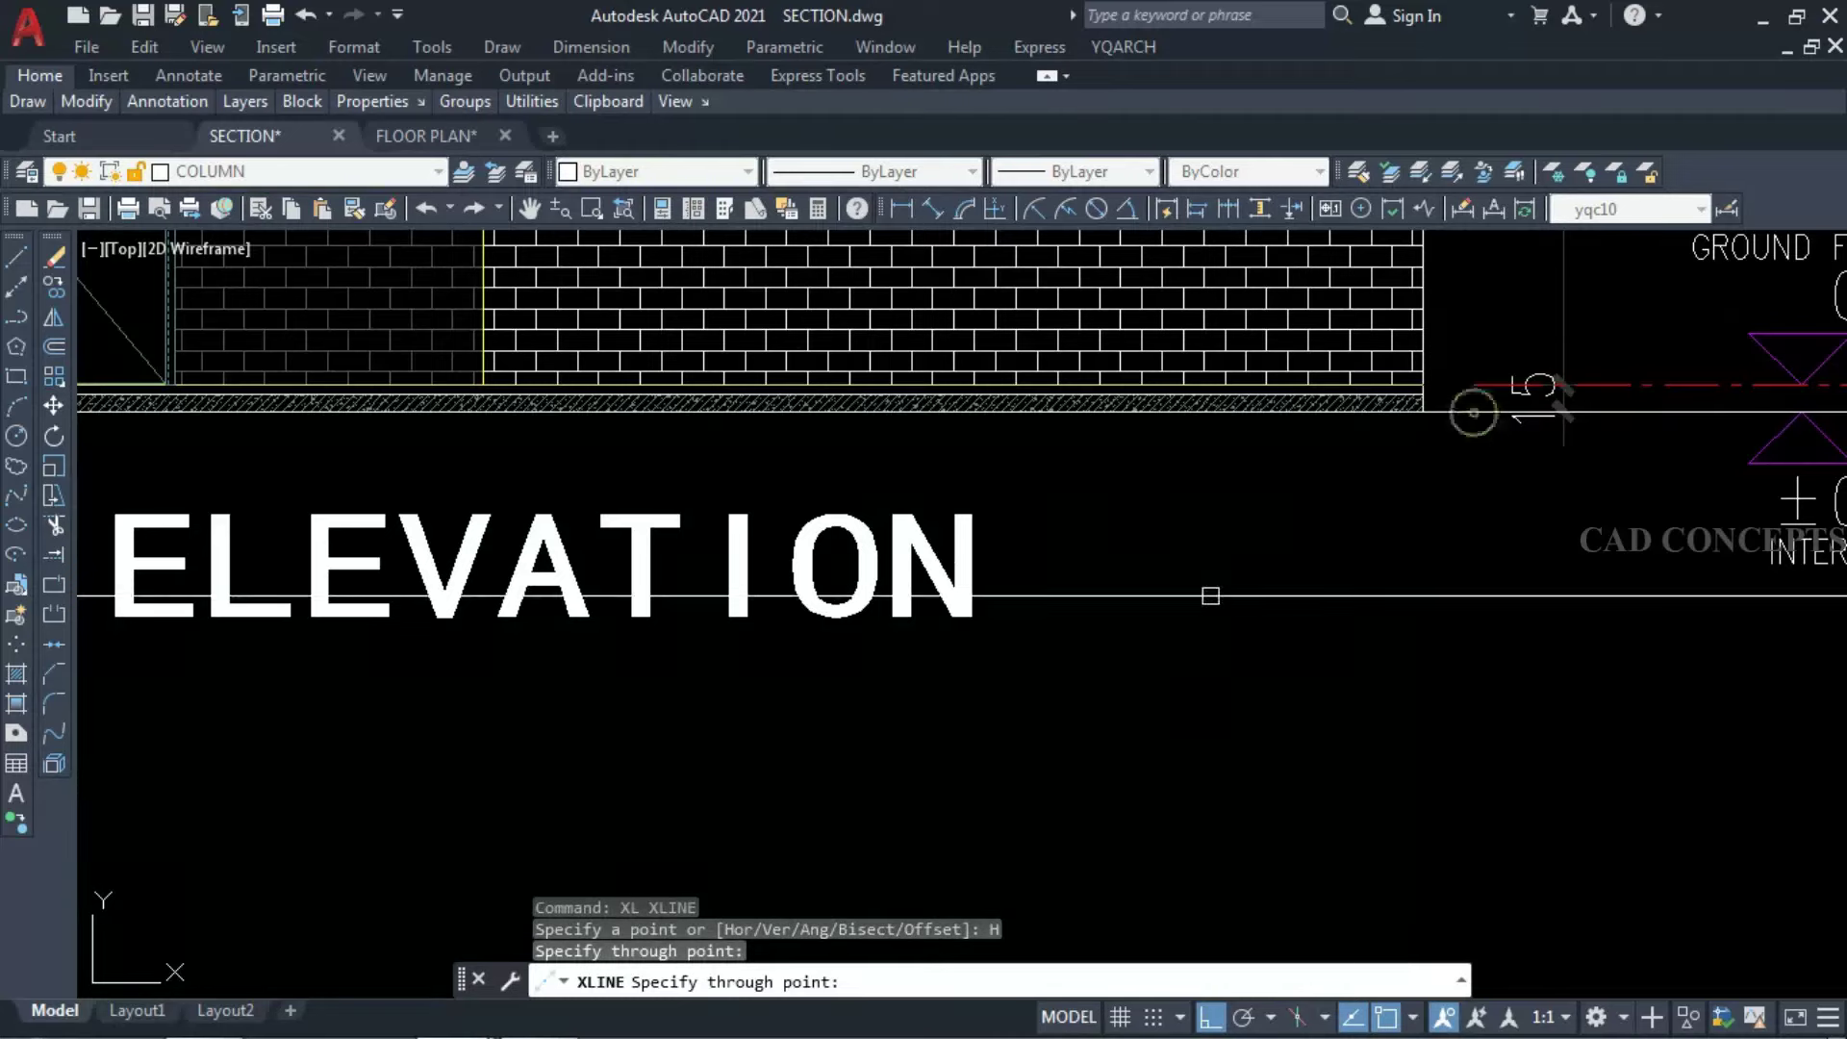
key(Escape)
click(919, 354)
Move the front elevation further to the right.
text(M)
key(Return)
click(1241, 639)
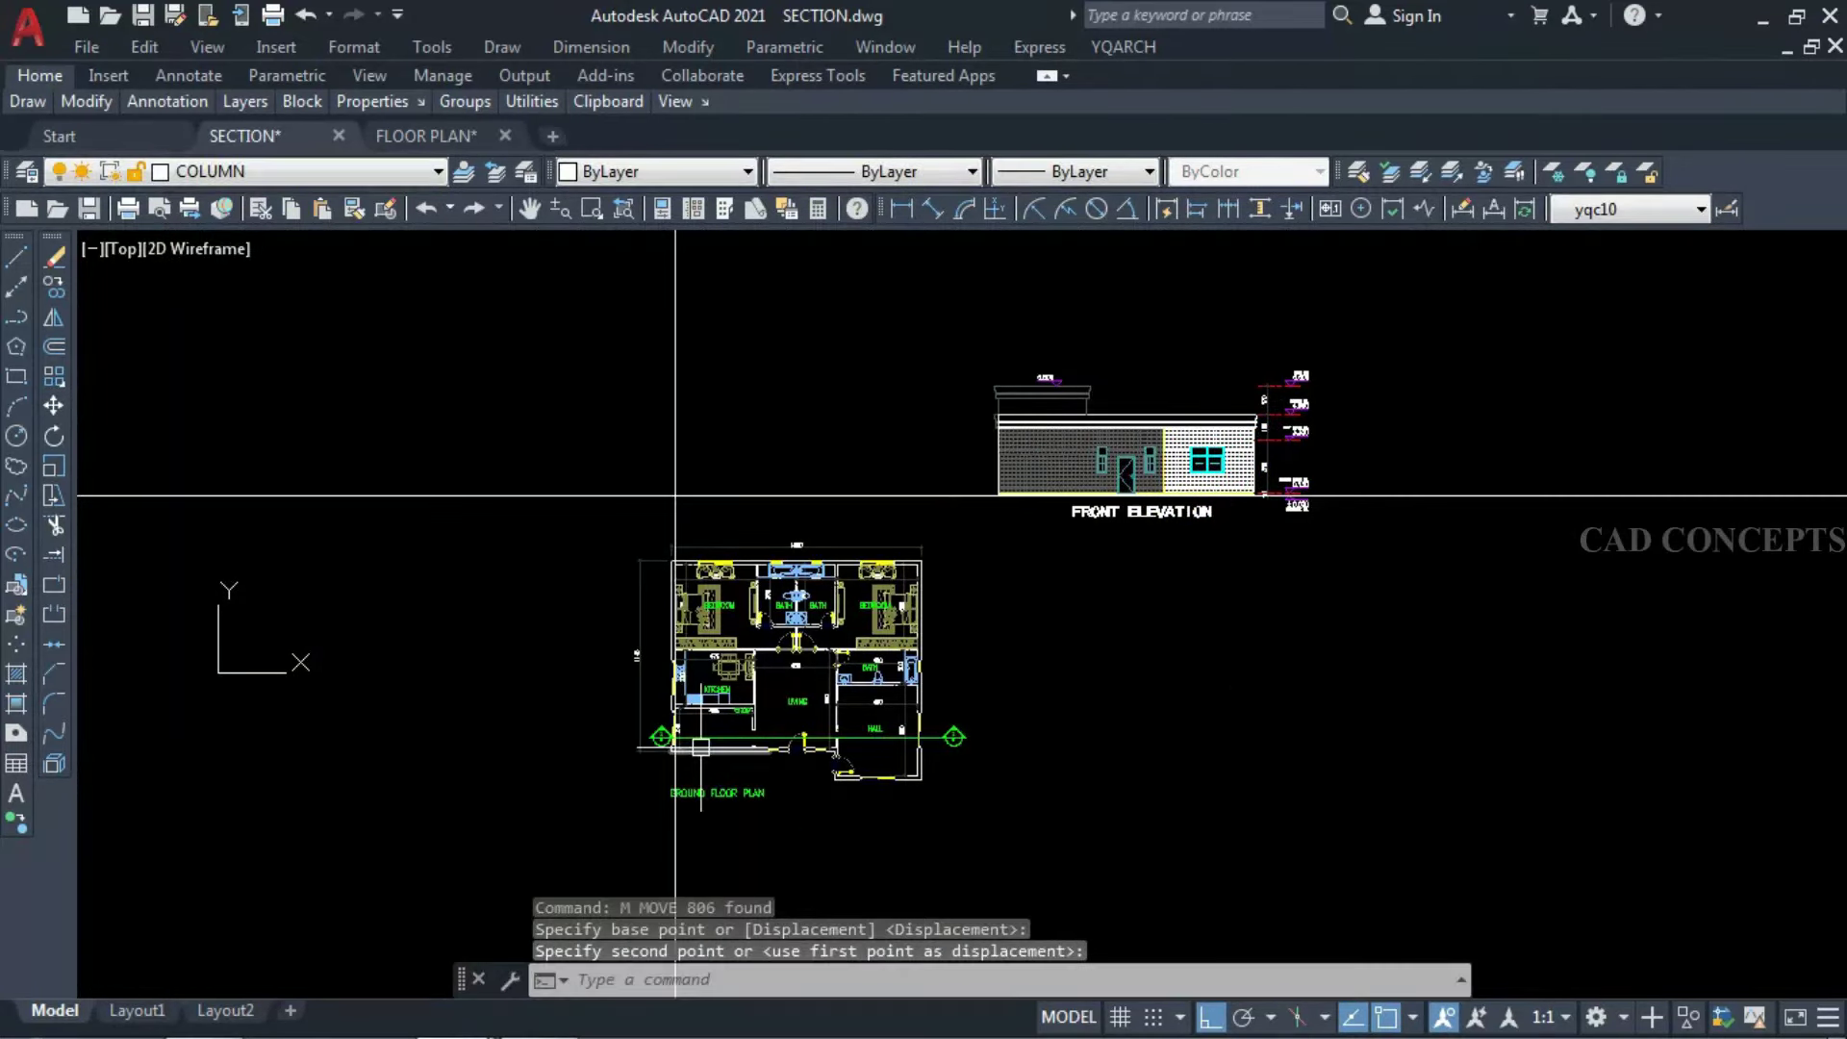
scroll(700, 746, up, 2)
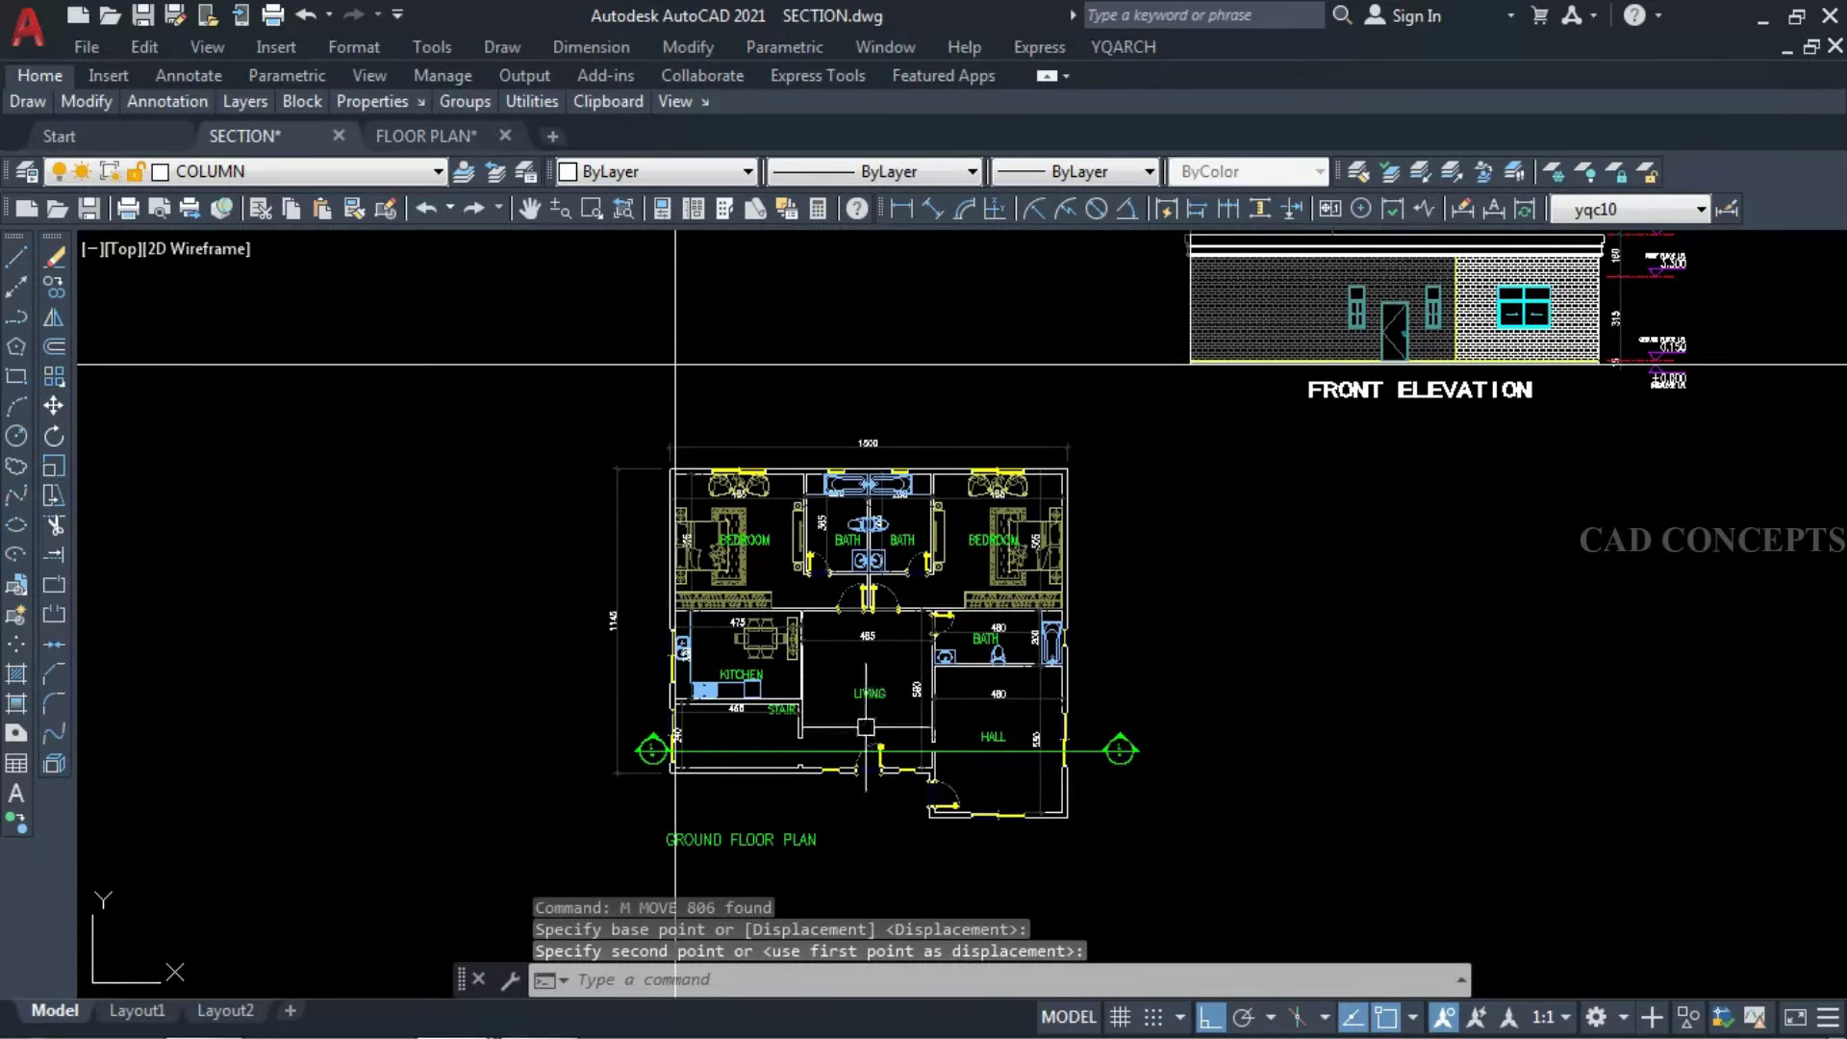
click(675, 364)
Accept the LM elevation frame settings: Single Elevation, Index Plan Above, storey height 315.
text(LM)
key(Return)
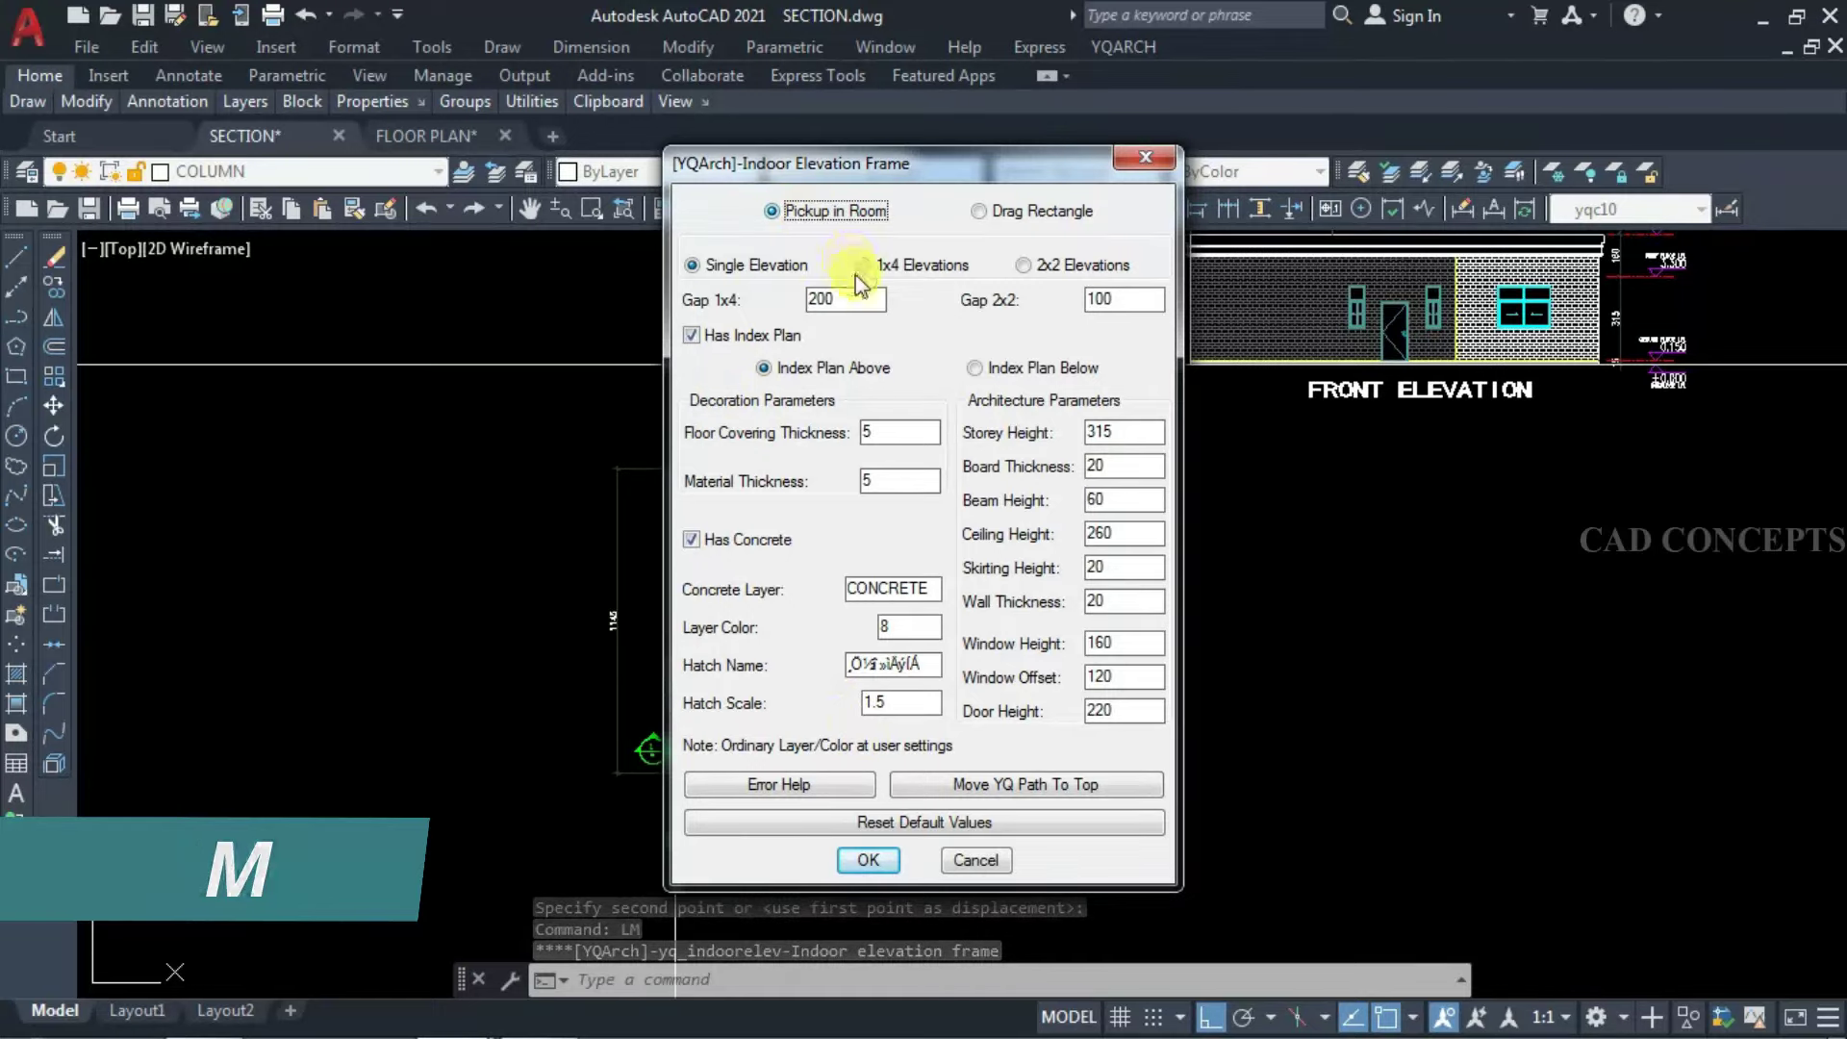
click(758, 267)
click(1124, 429)
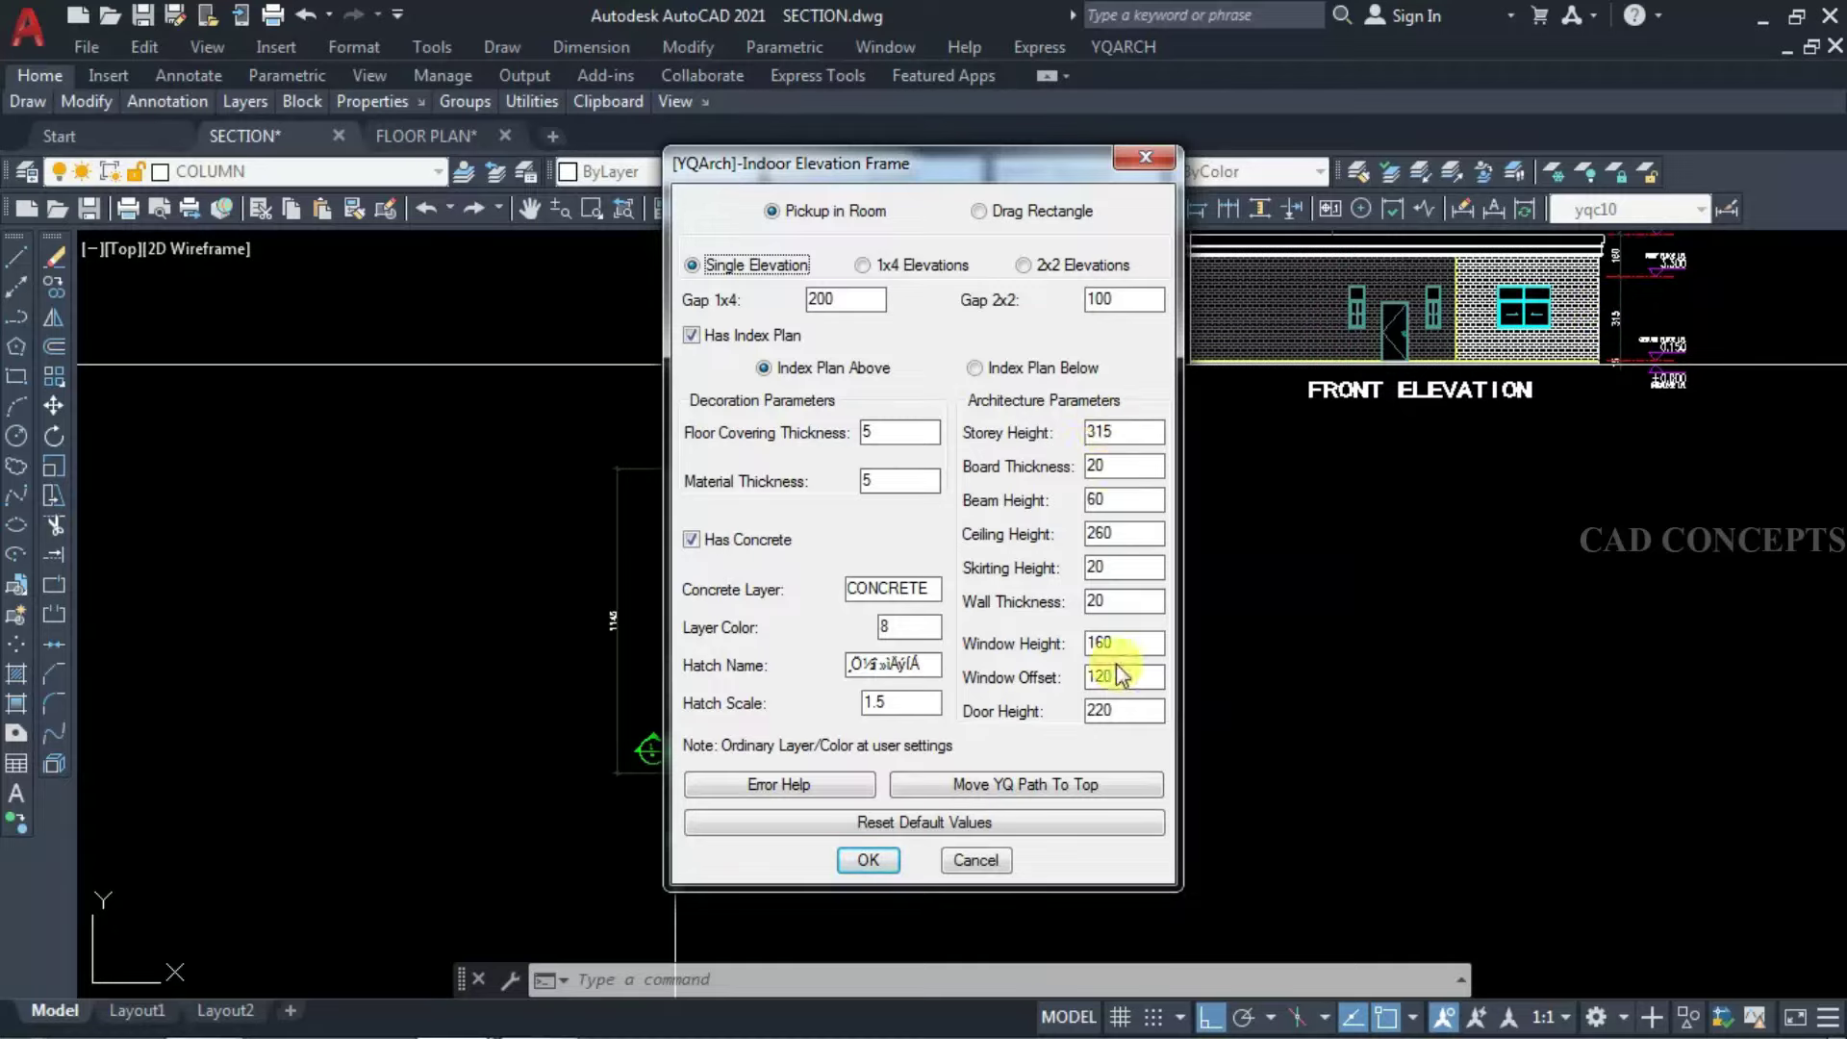
click(871, 859)
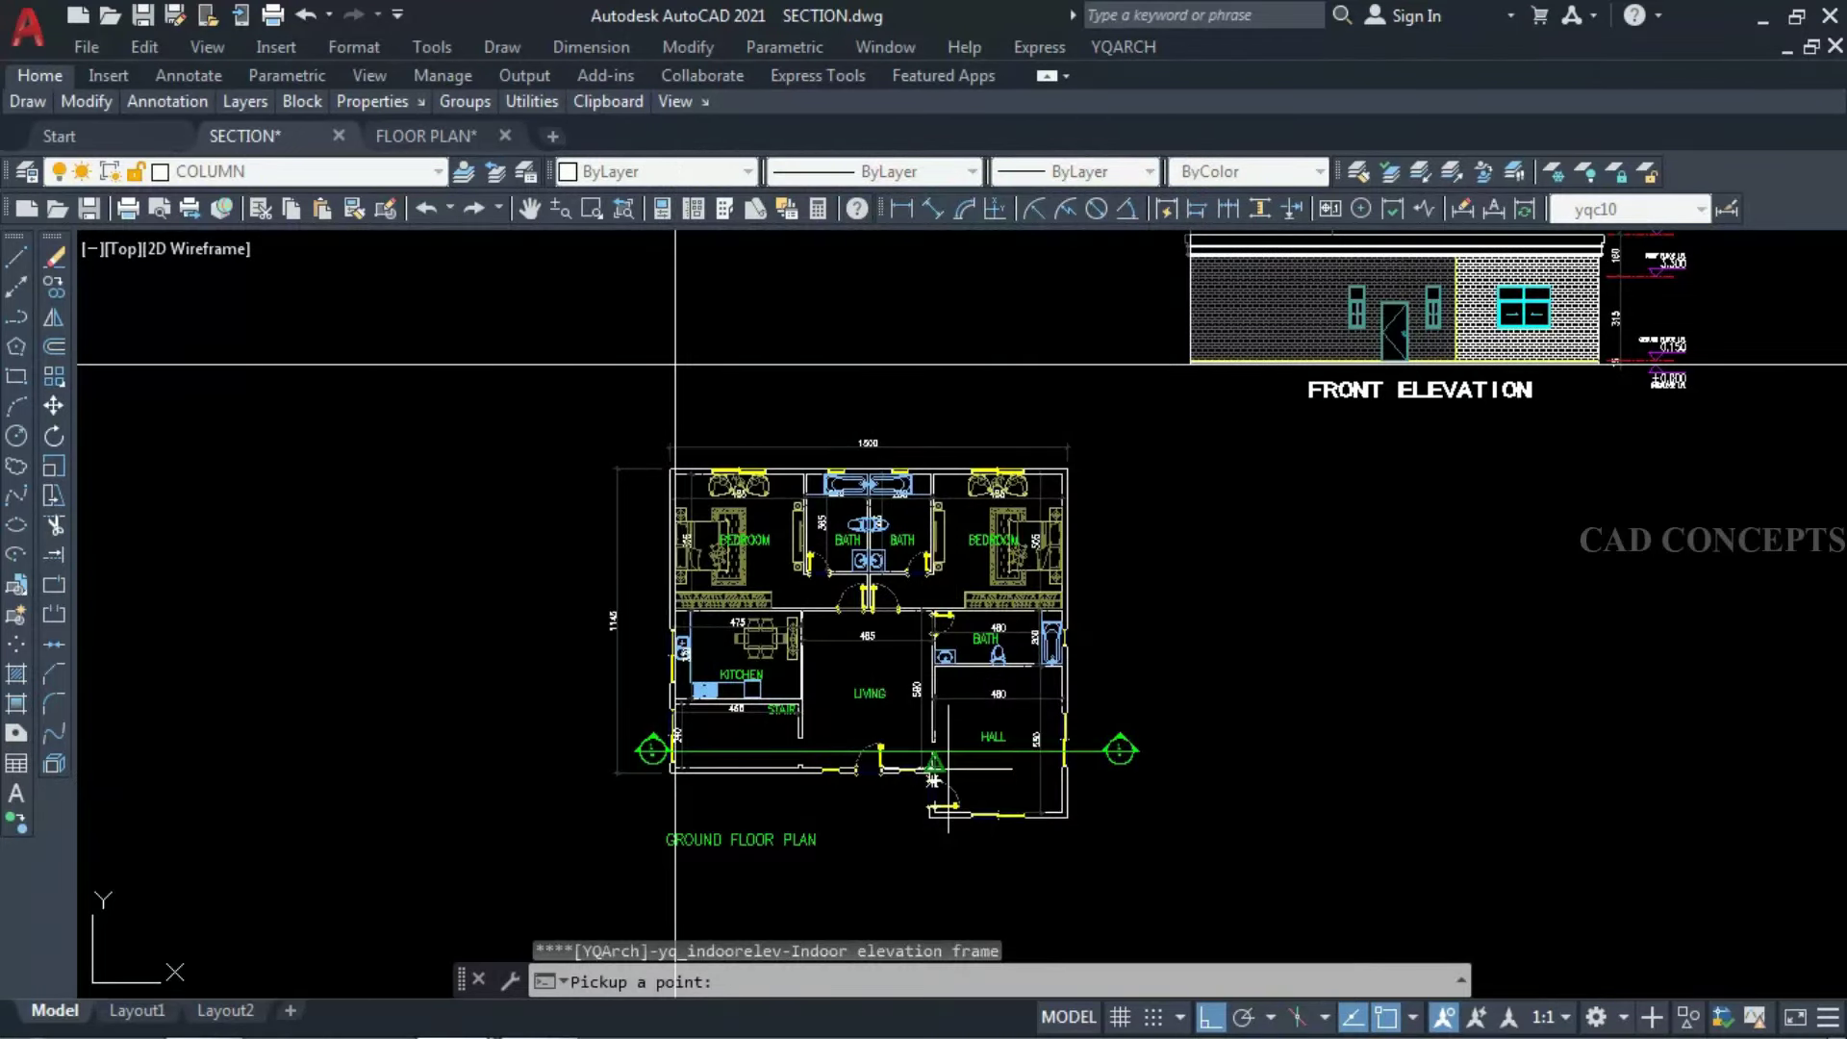
Pick the living area, set the view direction, and place the elevation above the plan.
click(811, 689)
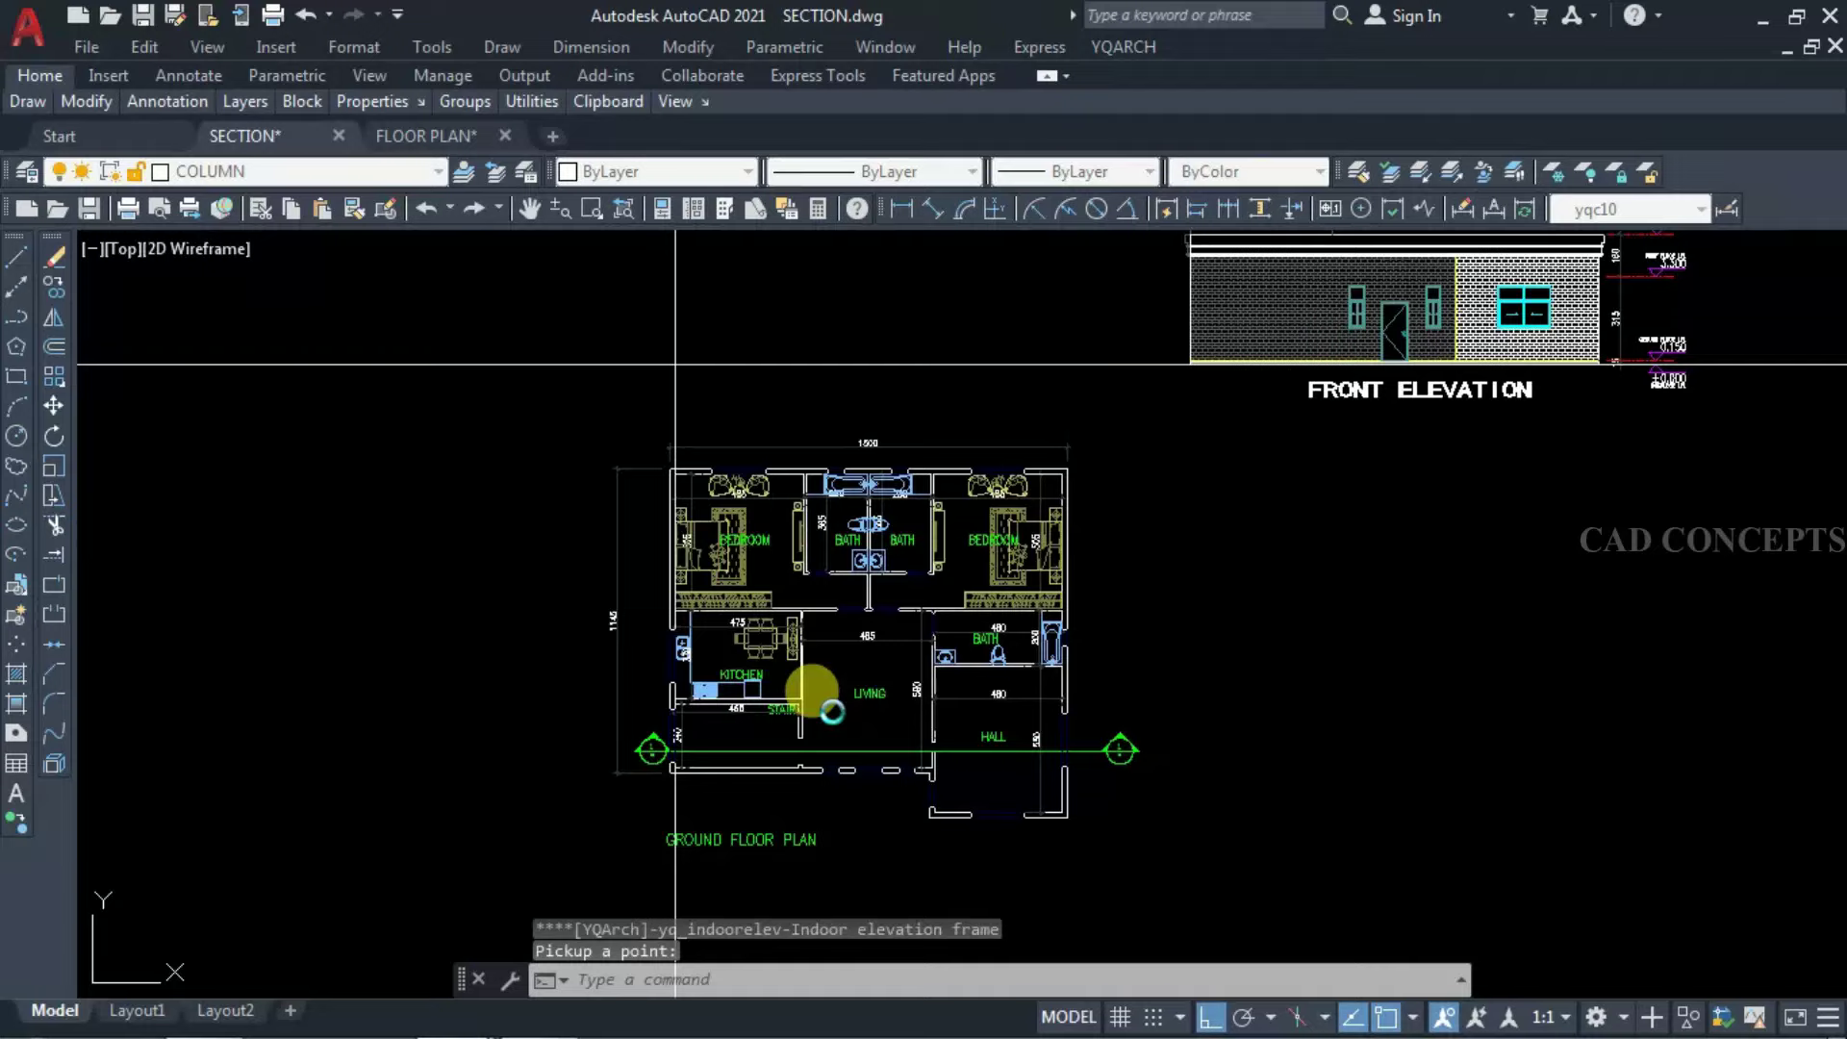
scroll(825, 719, up, 5)
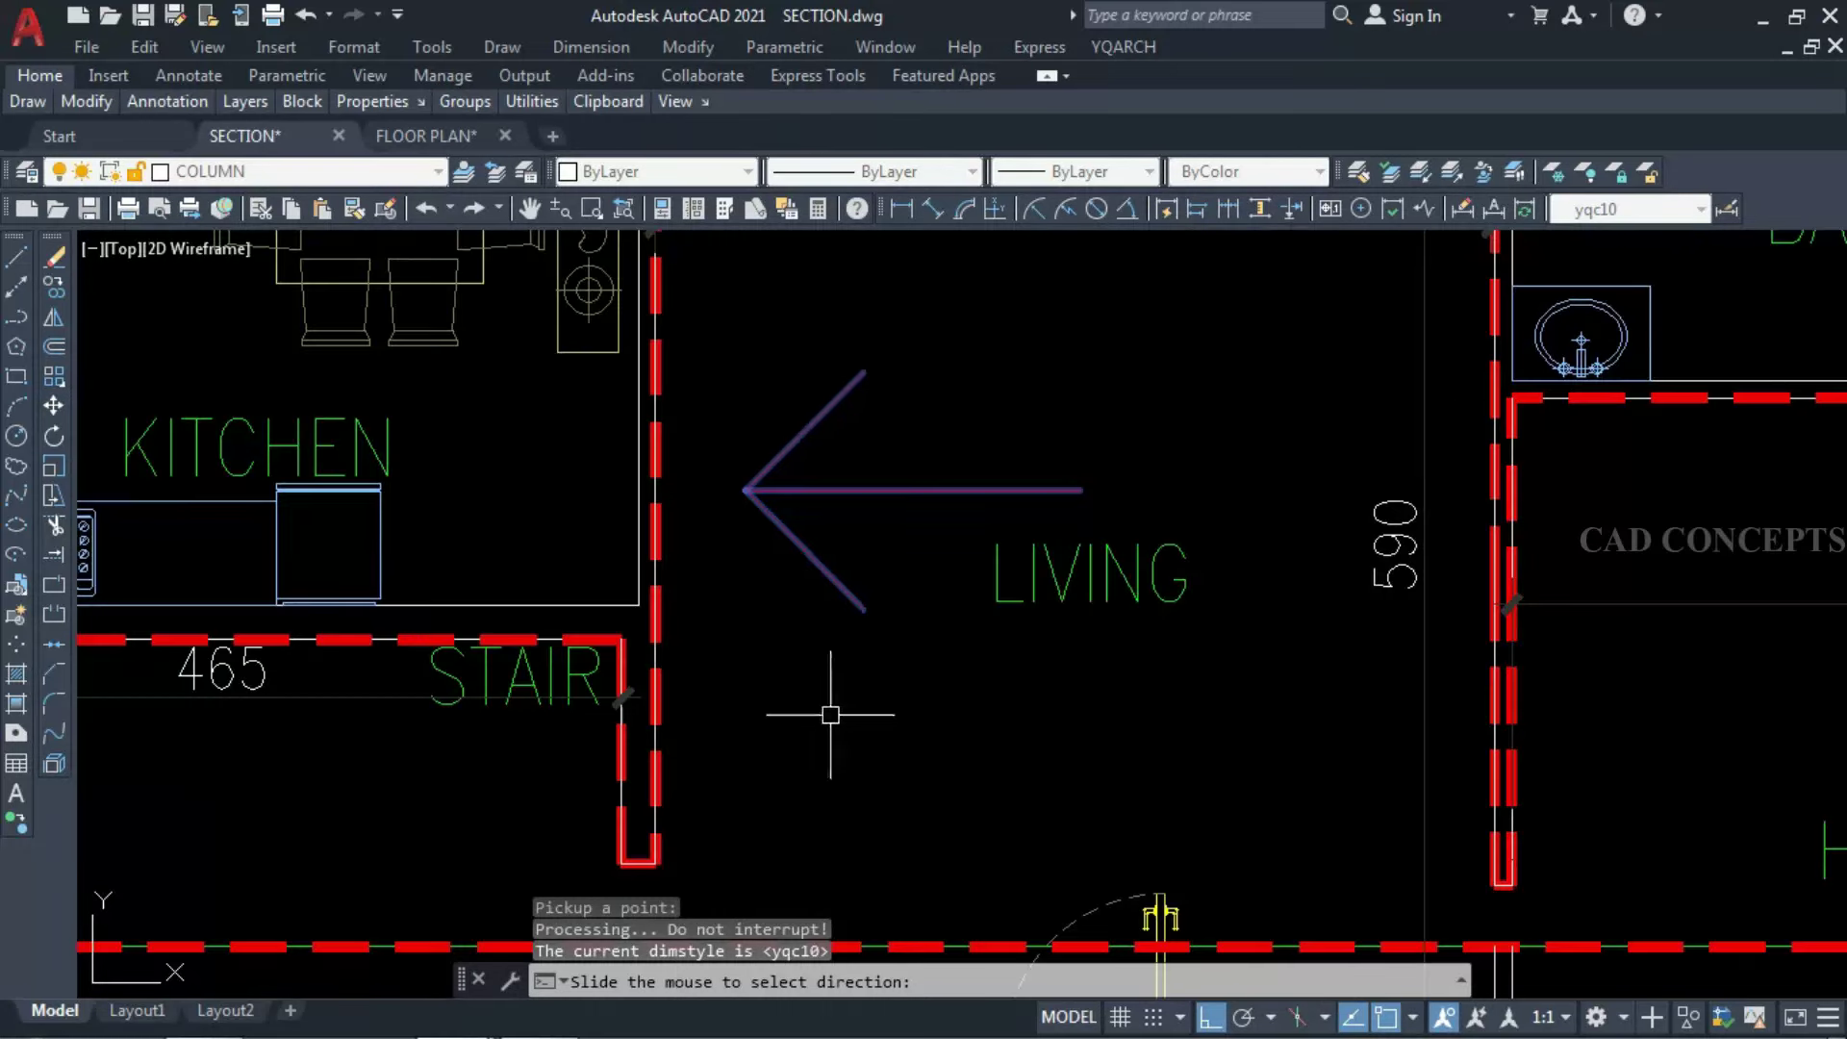
scroll(830, 710, down, 2)
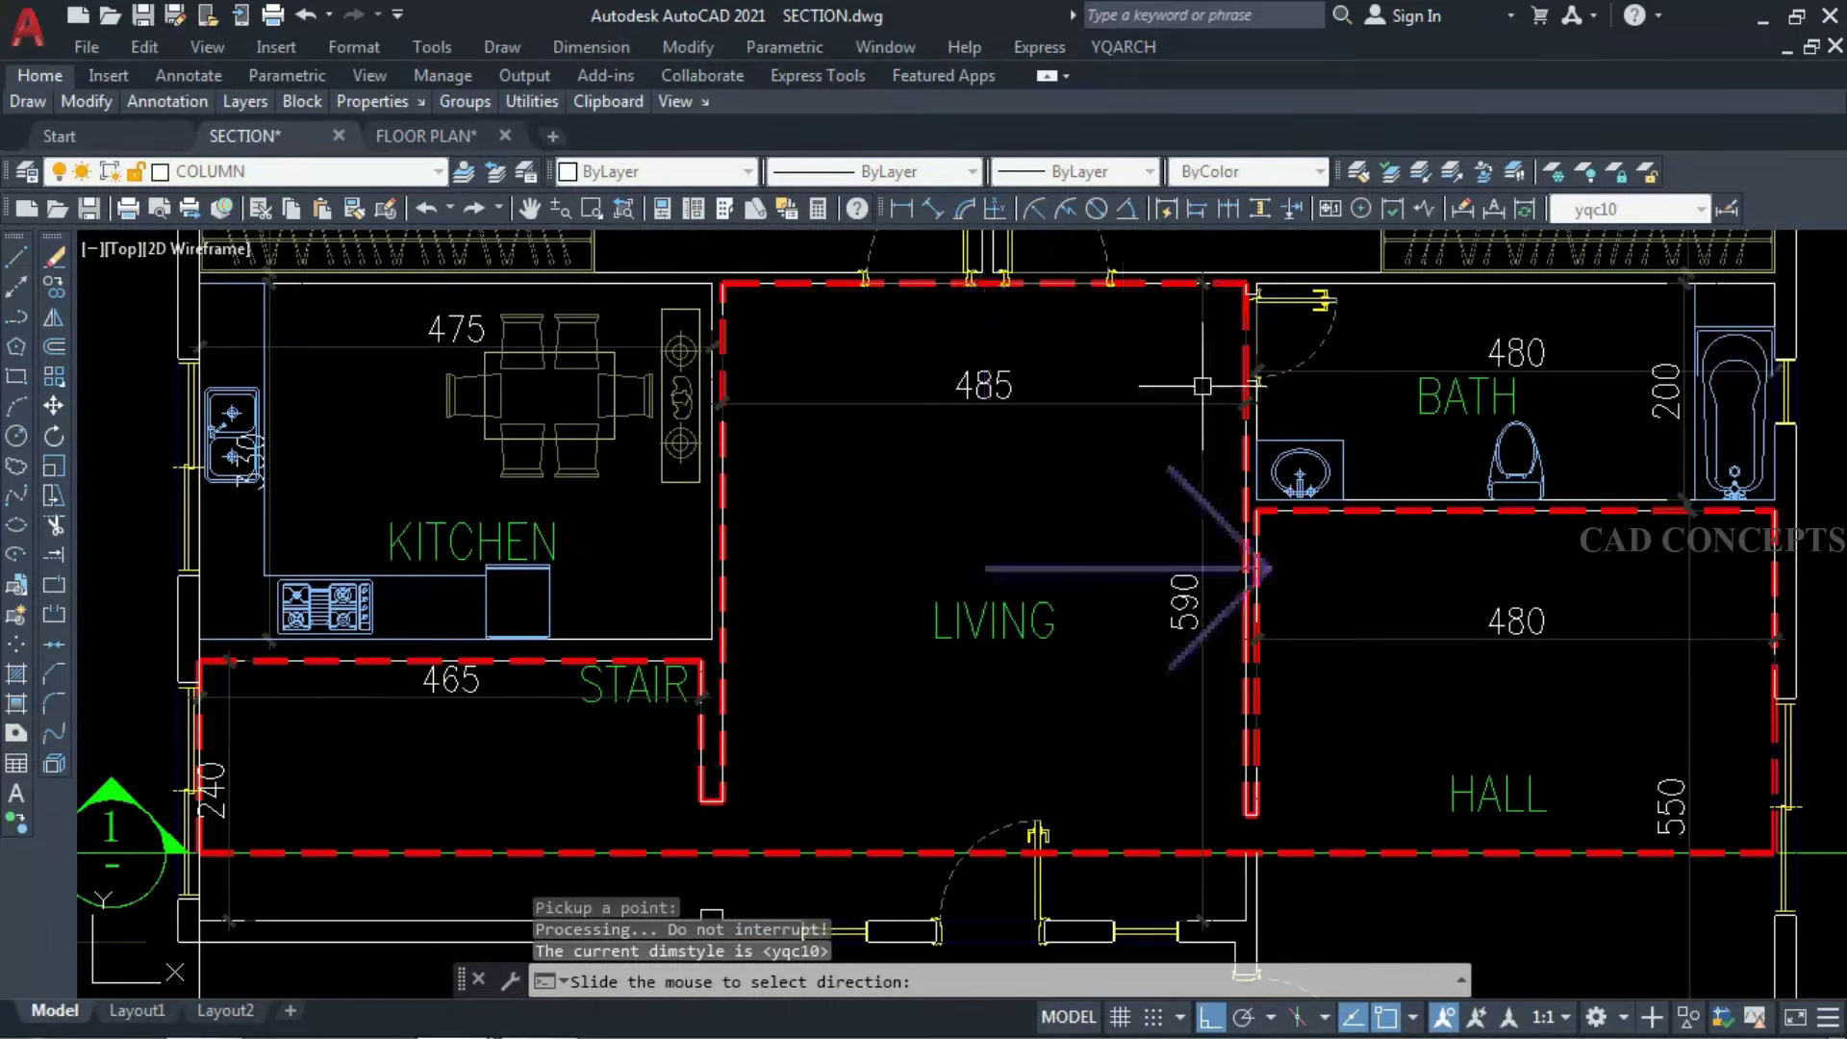
scroll(769, 554, down, 3)
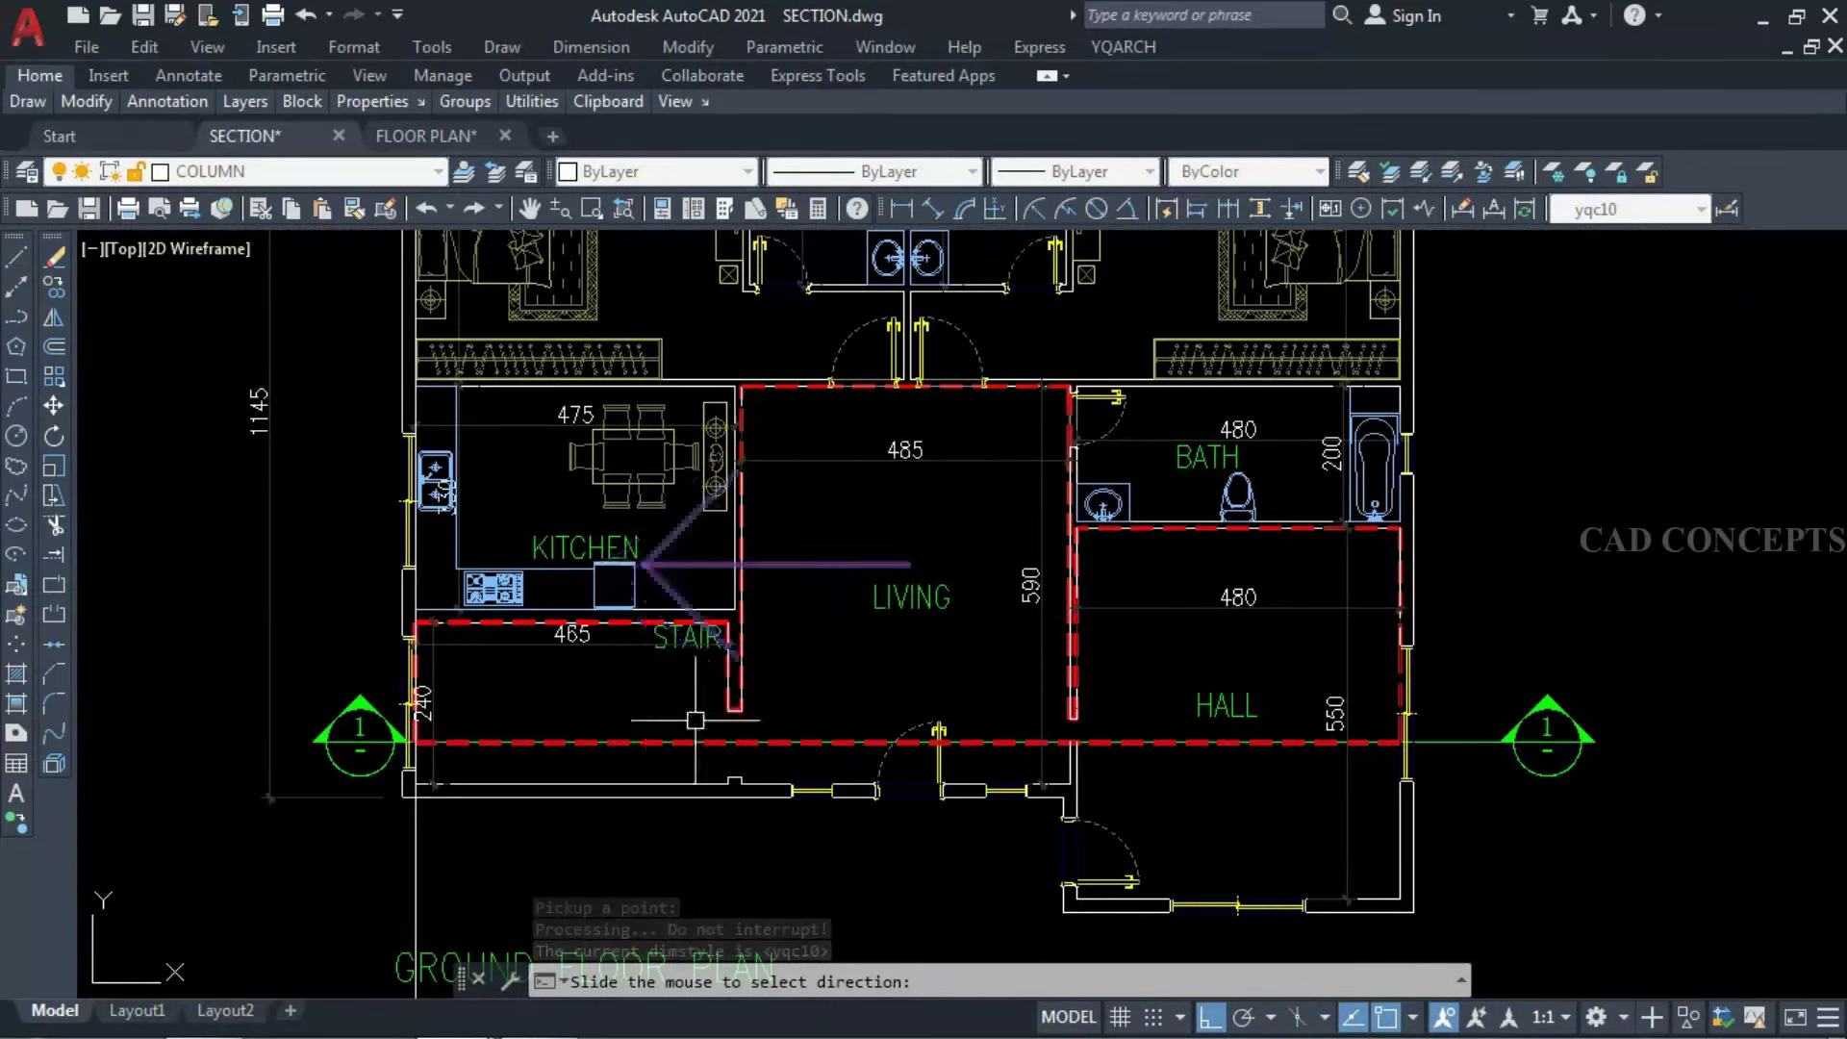
scroll(729, 755, down, 4)
click(768, 298)
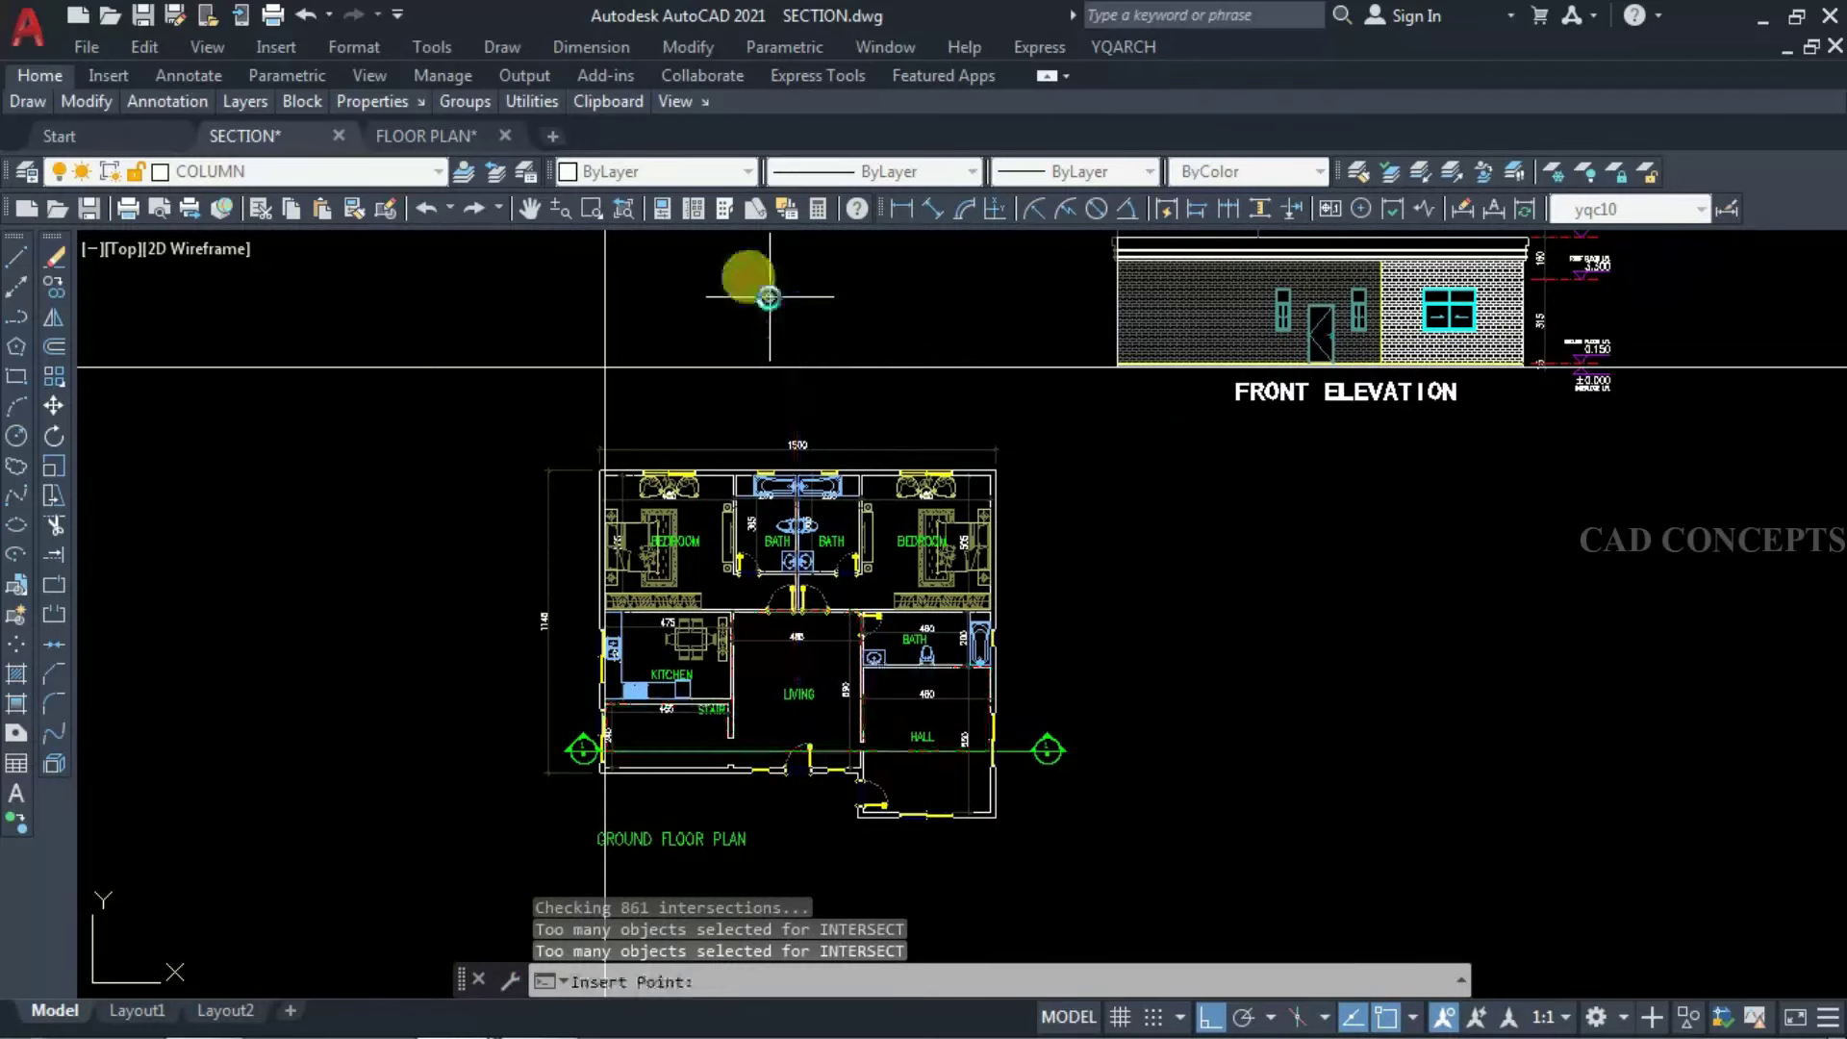
click(610, 528)
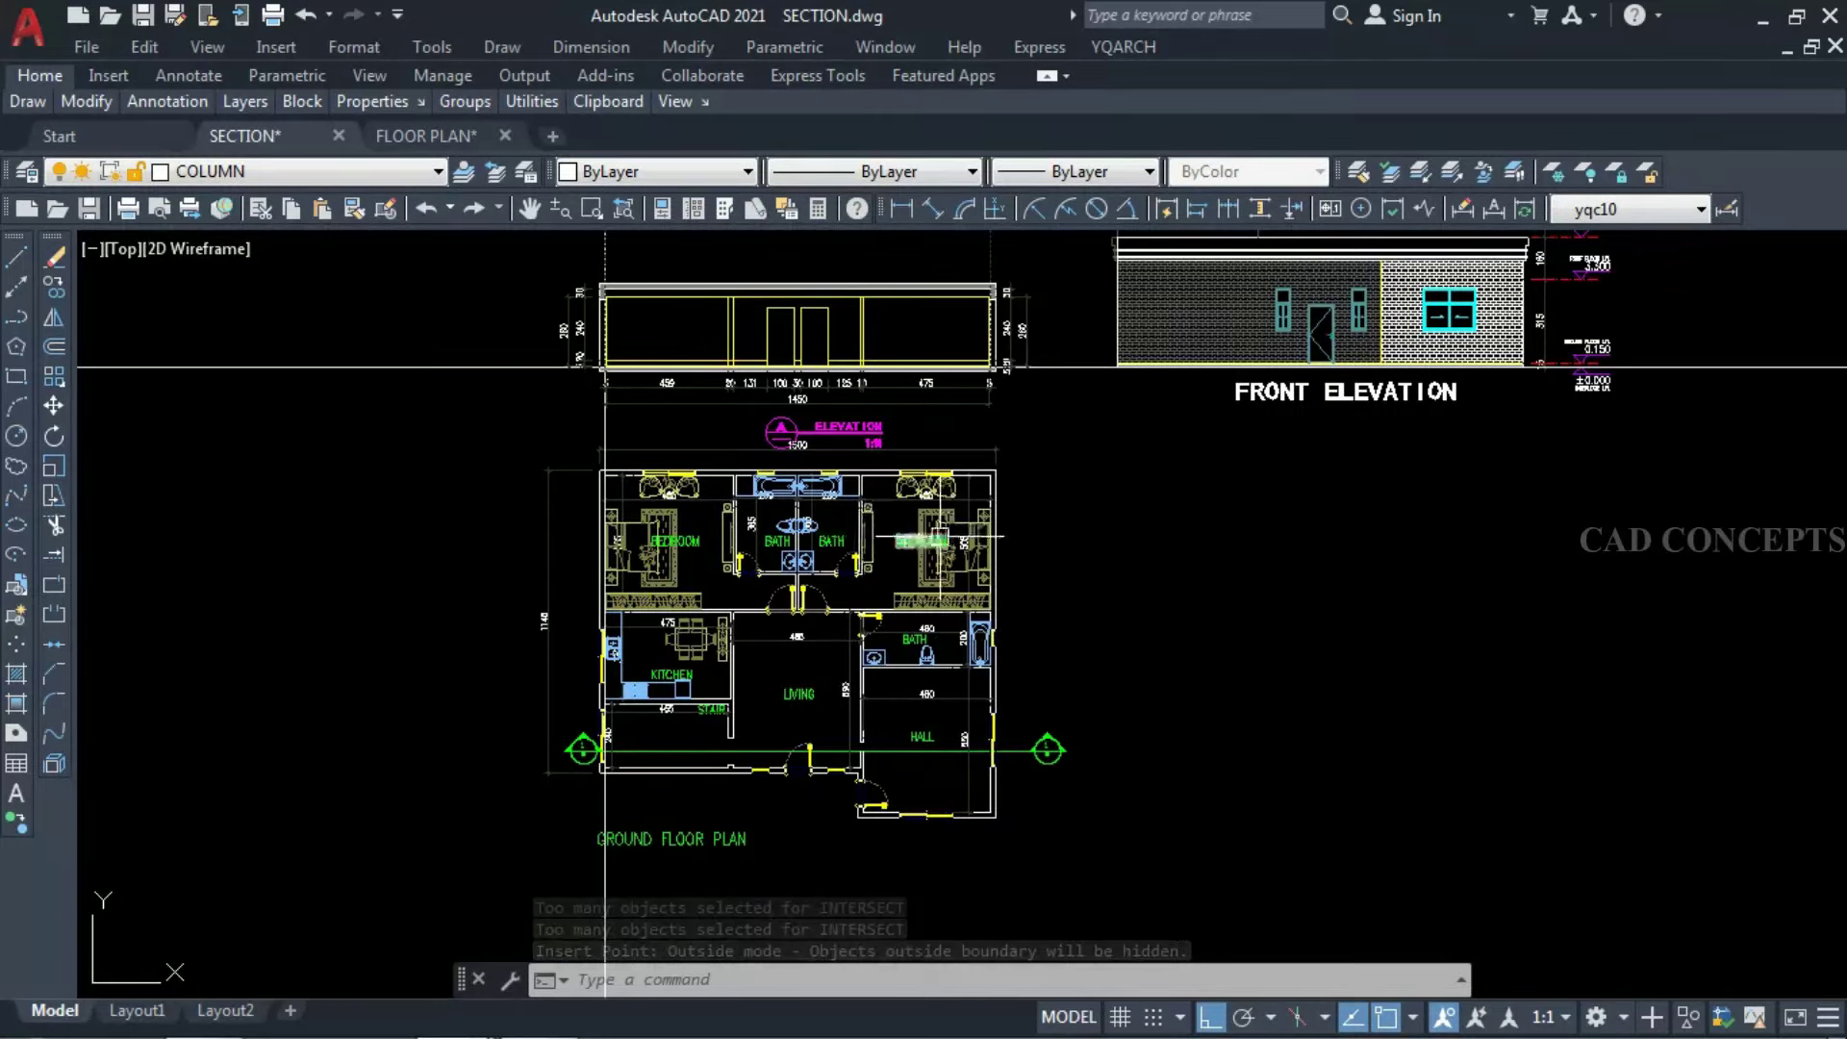
Delete the ELEVATION title callout and the bottom dimension chain.
click(823, 430)
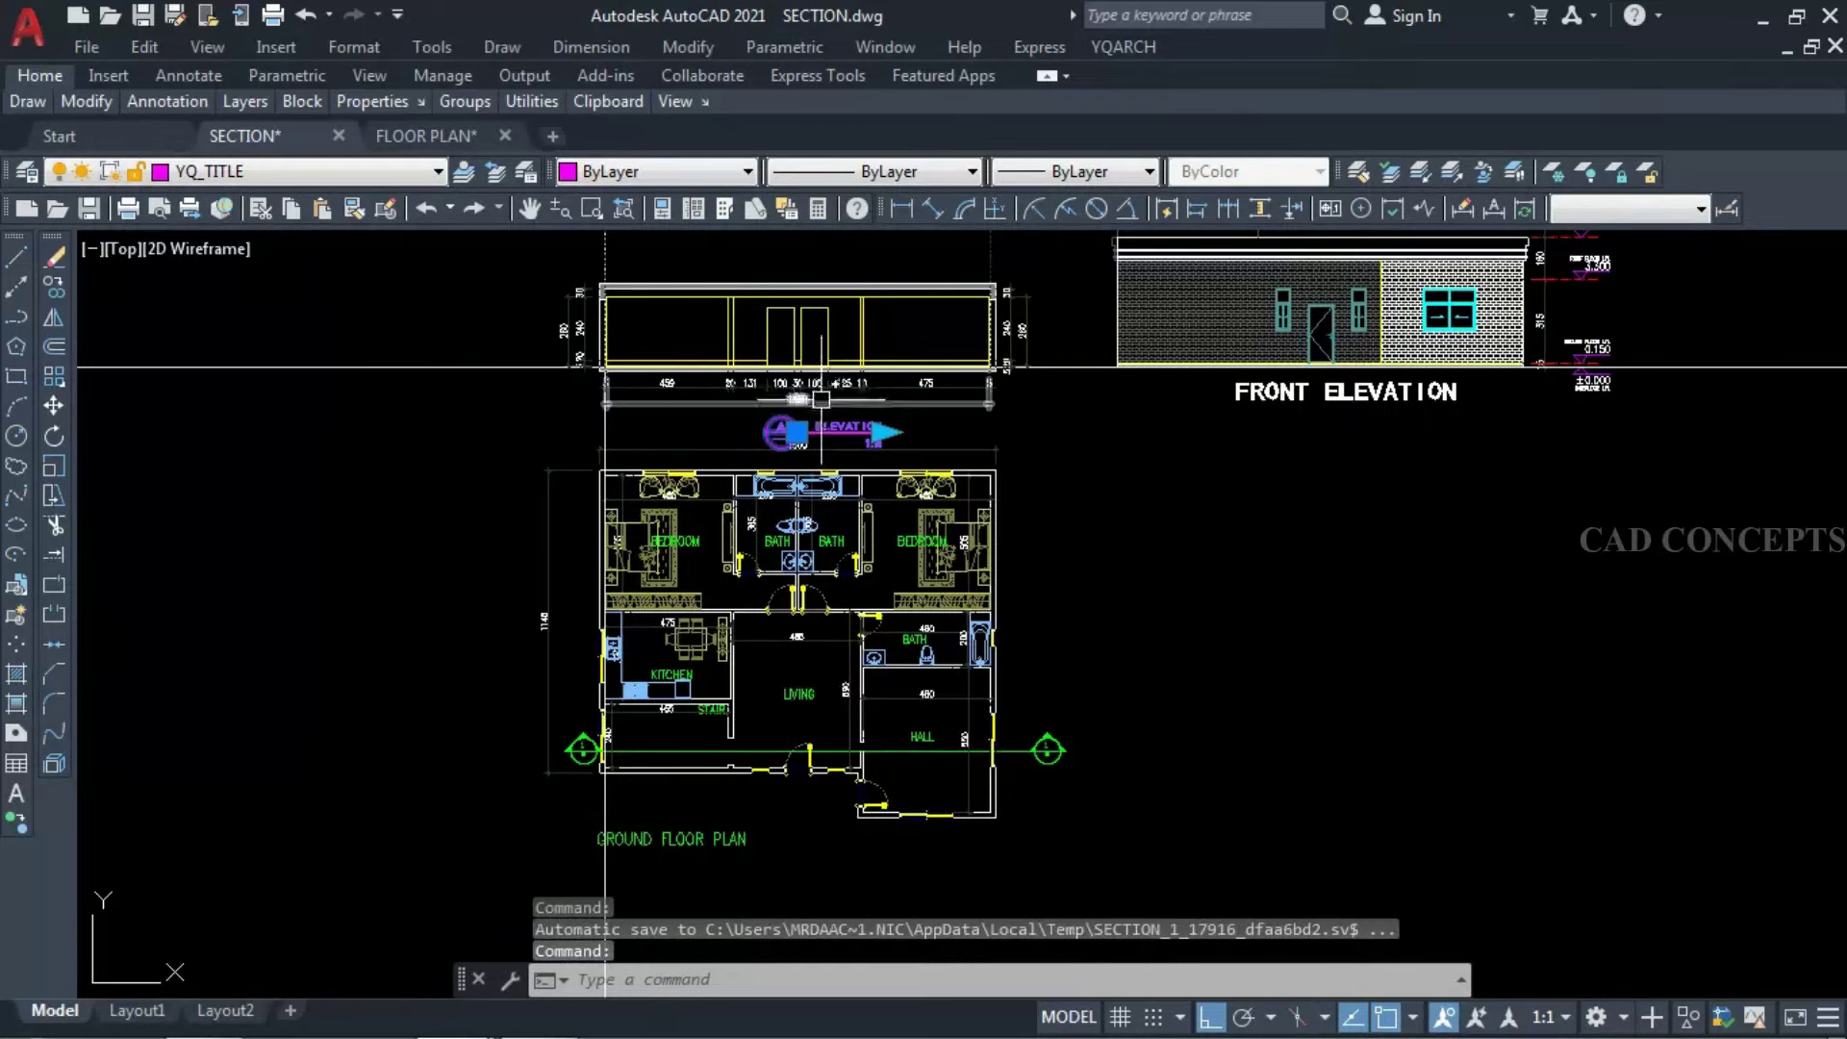
key(Delete)
click(1030, 337)
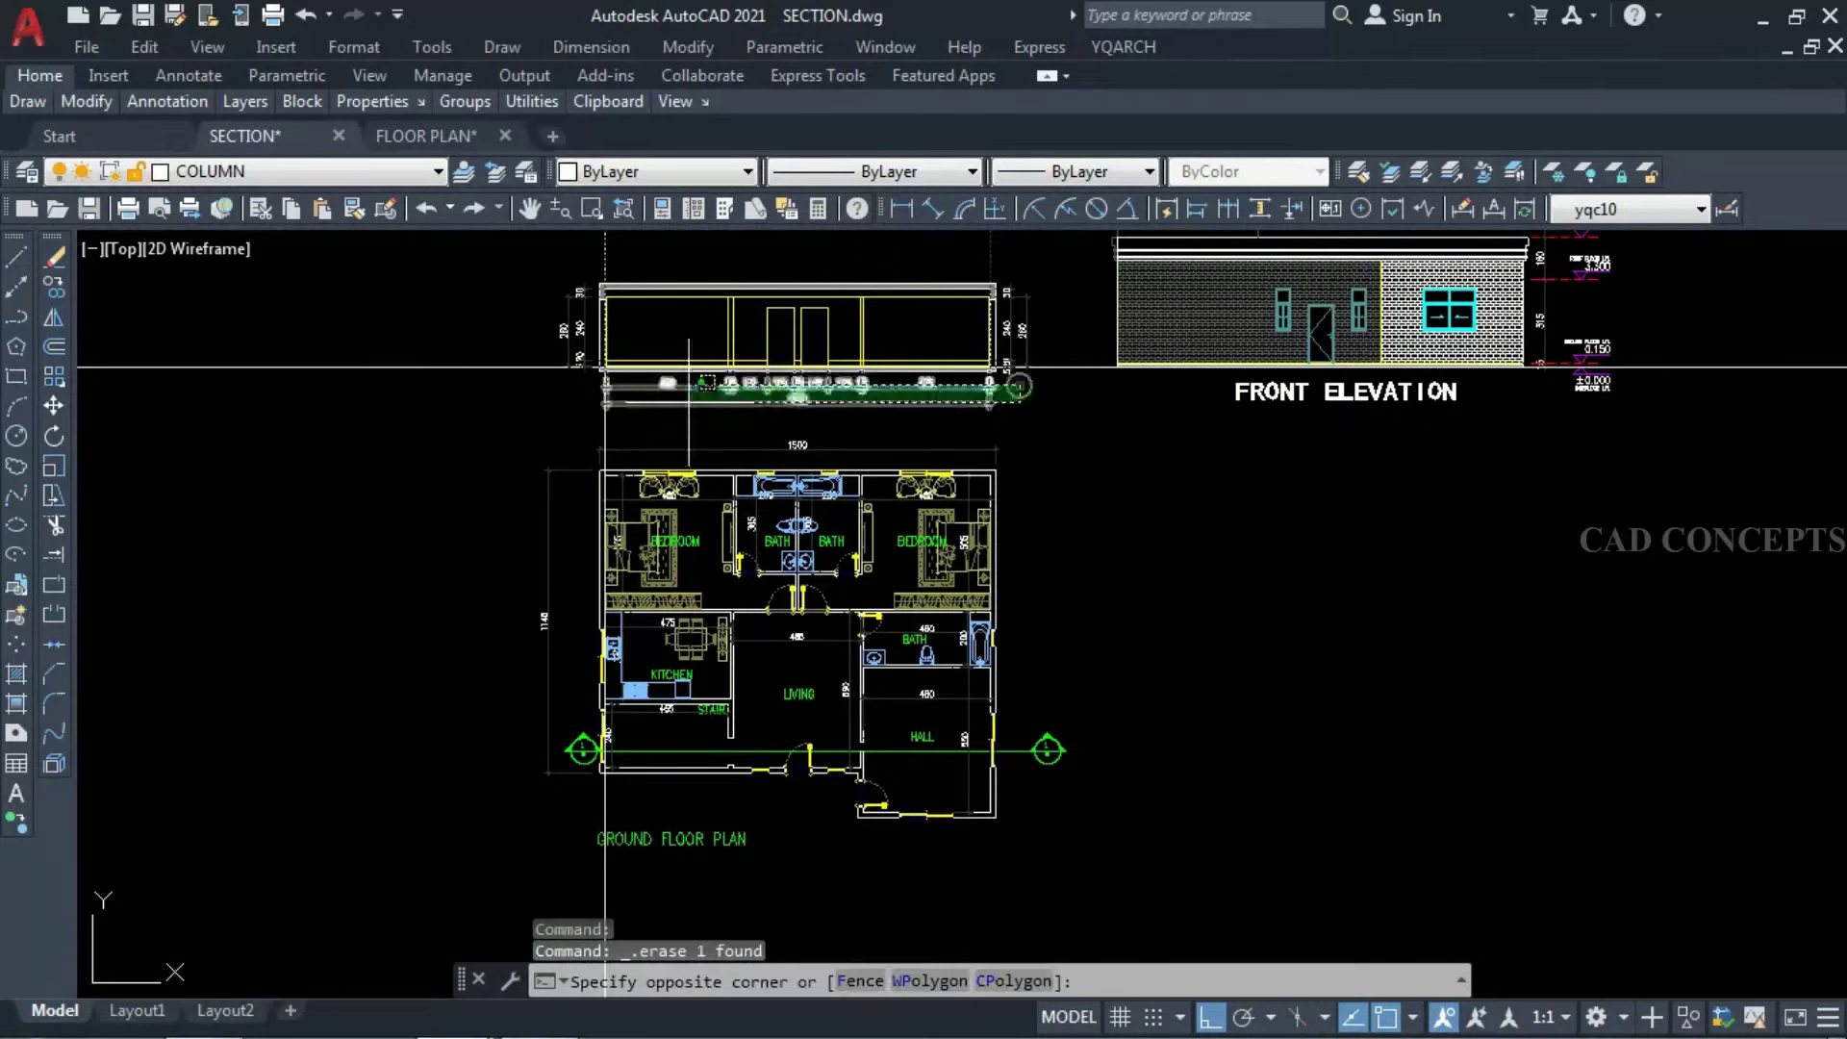
click(572, 423)
key(Delete)
Delete all the right-side dimensions of the elevation.
click(1058, 277)
click(942, 396)
key(Delete)
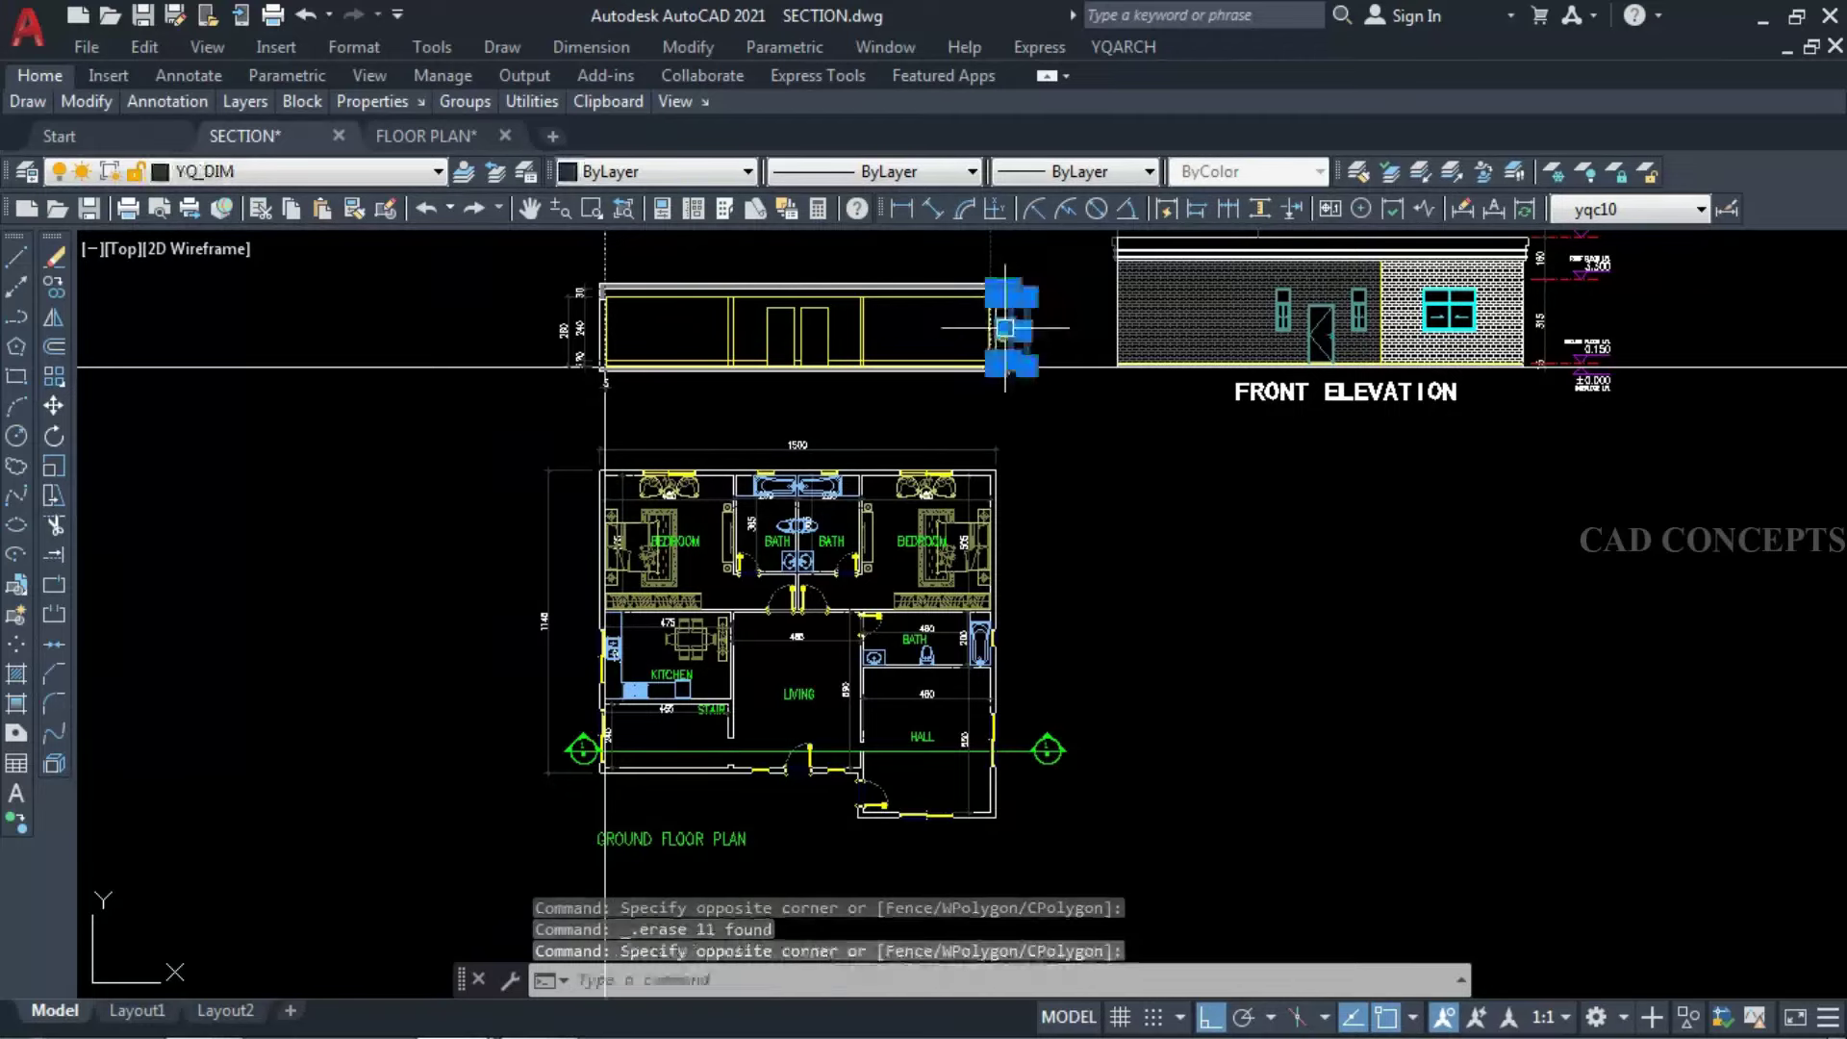
scroll(1009, 362, up, 8)
click(1097, 303)
click(1009, 340)
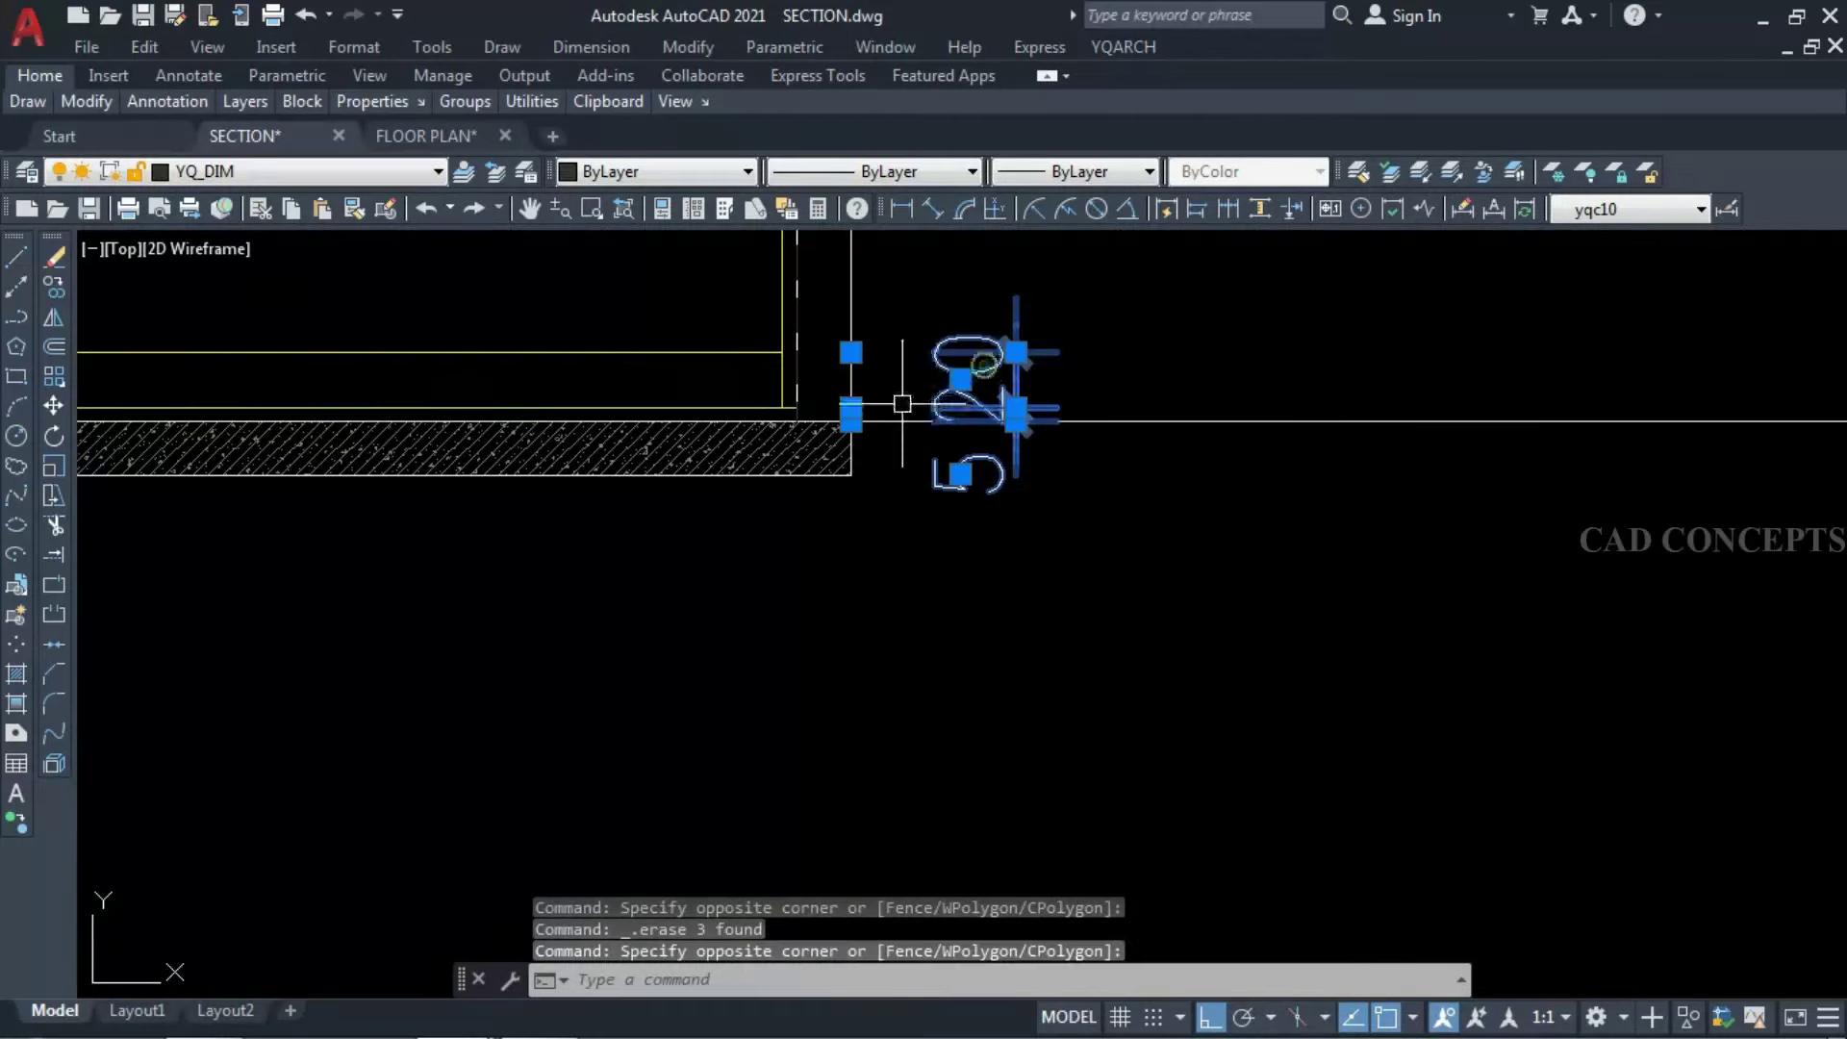
scroll(885, 471, down, 6)
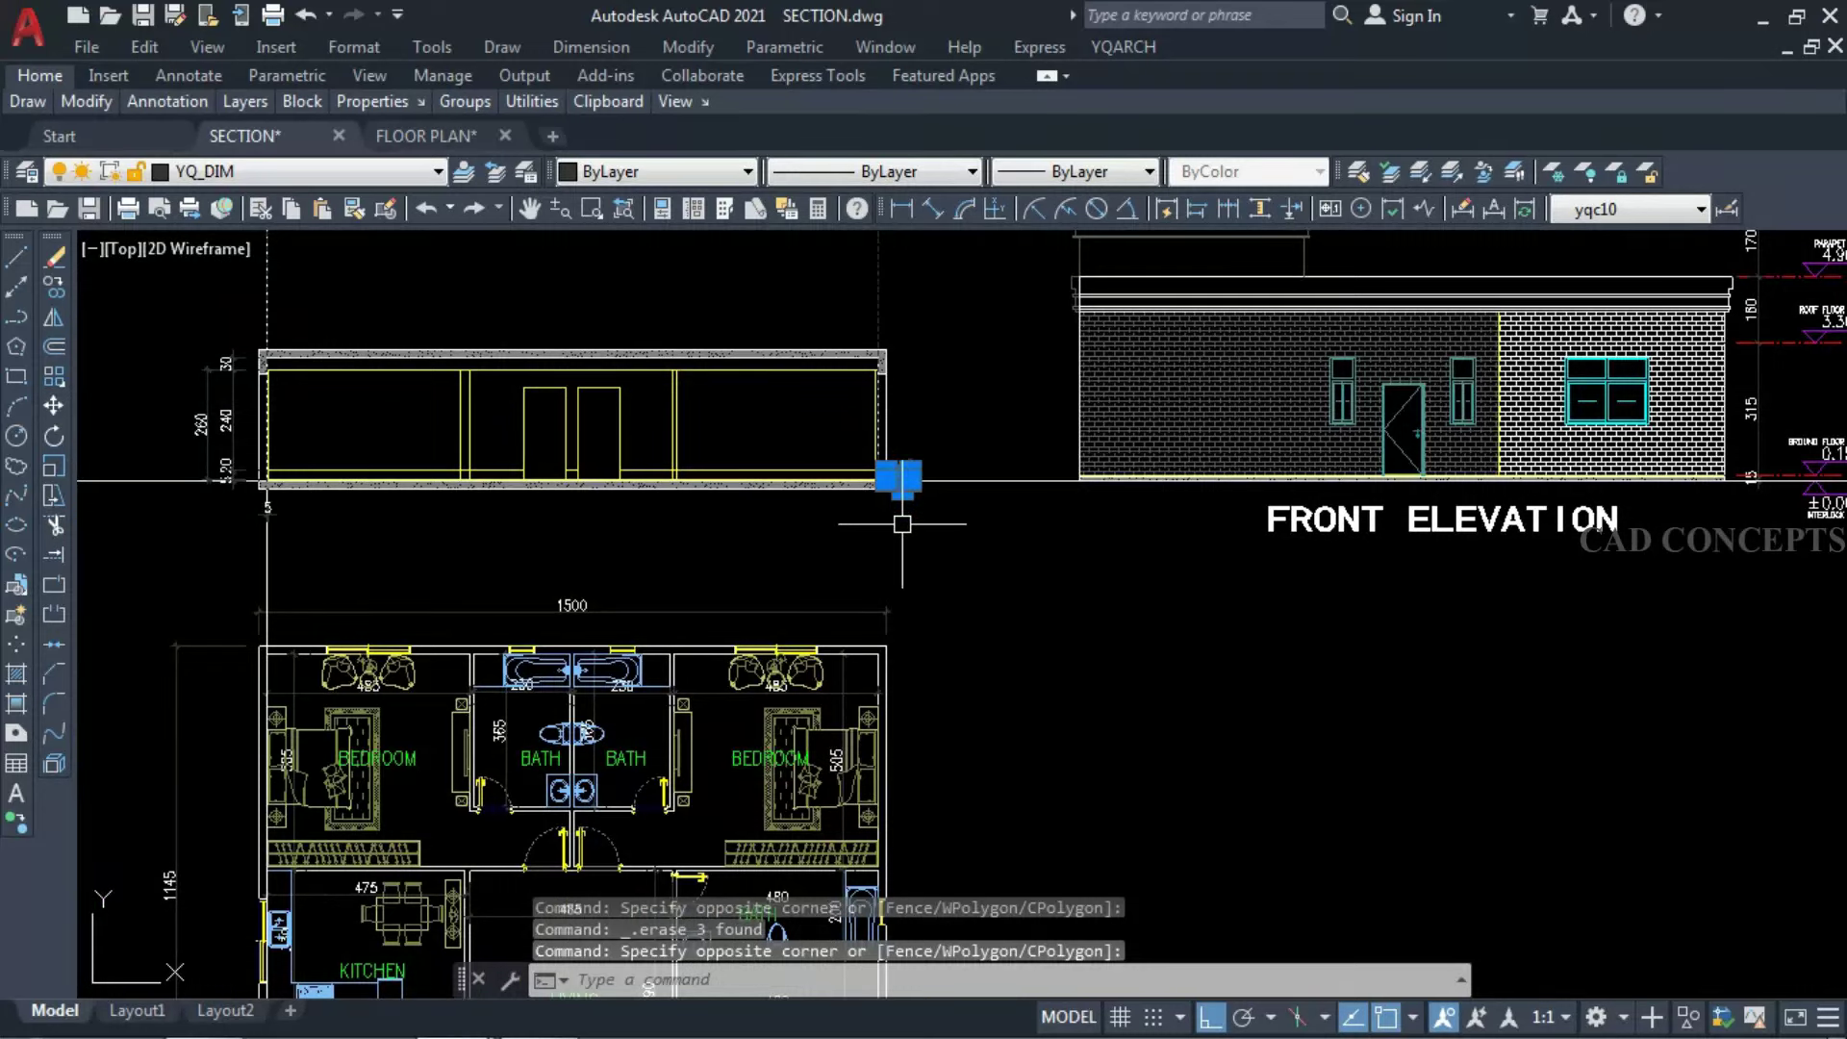
key(Delete)
Delete the left-side dimensions and the leftover piece, then select the front elevation's level markers.
click(177, 333)
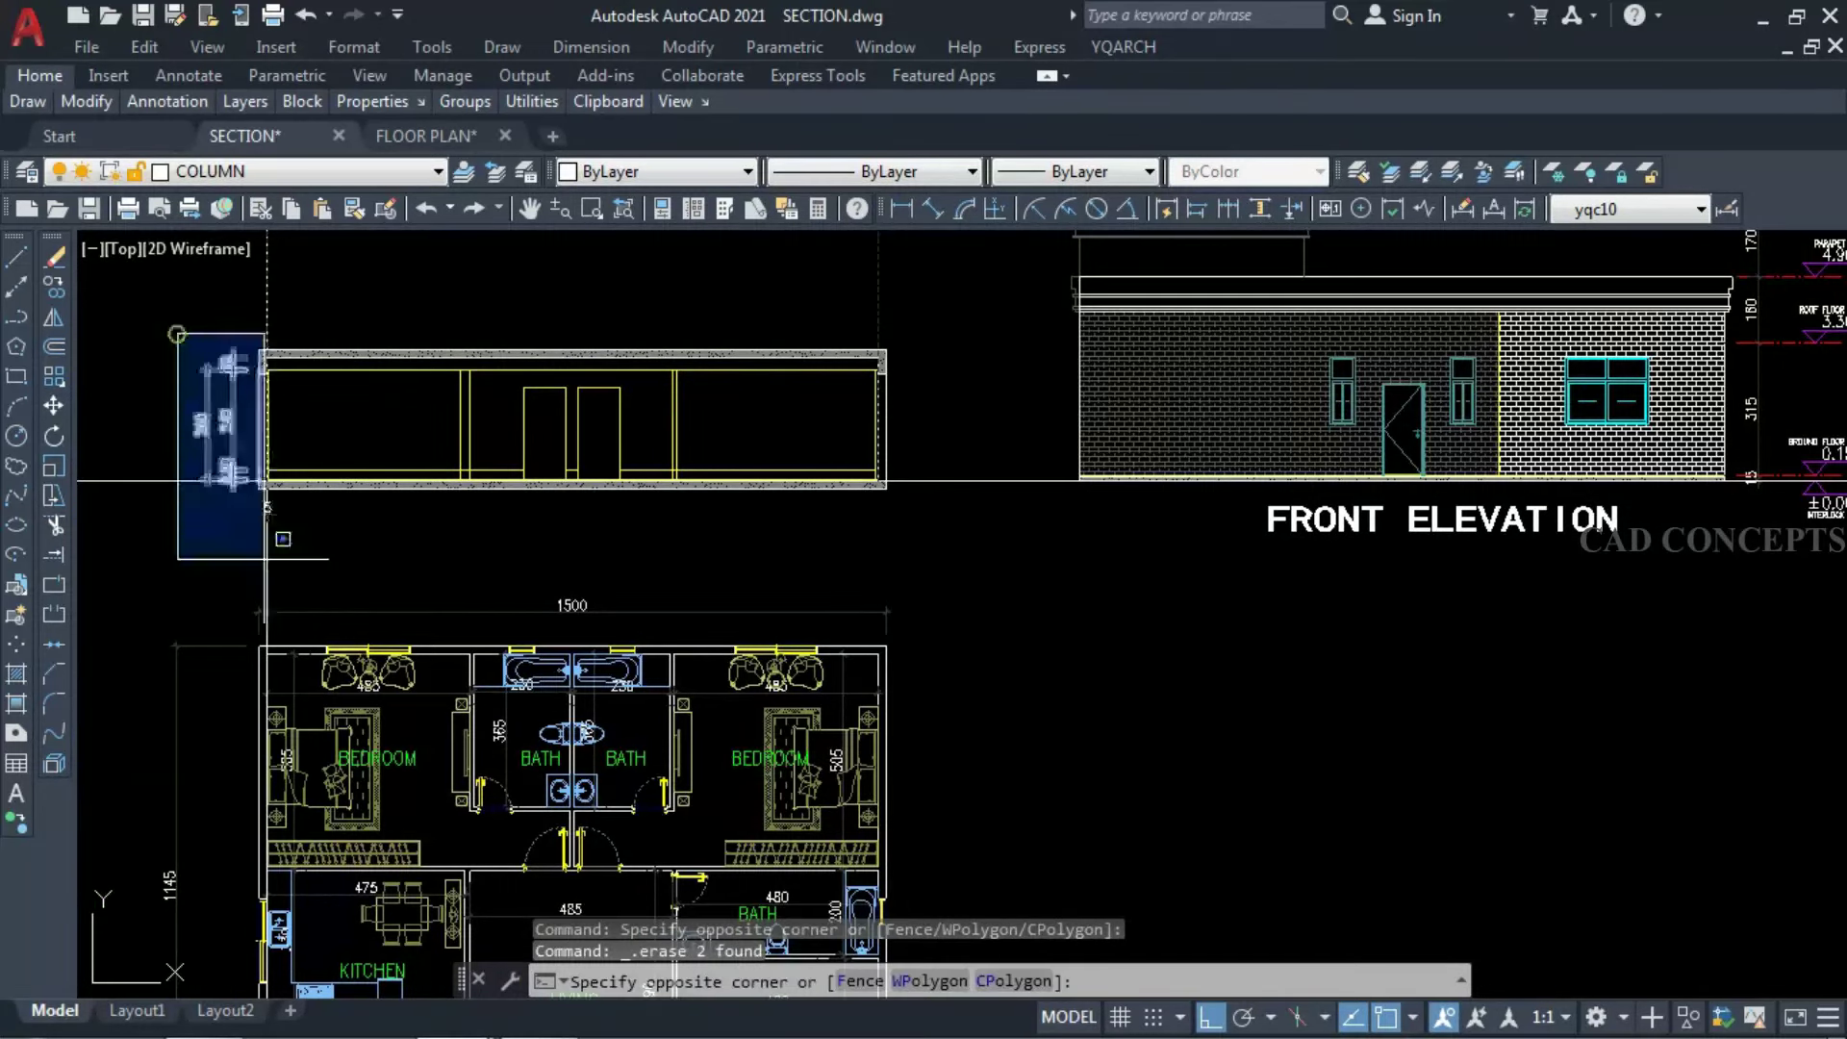
click(249, 557)
click(234, 332)
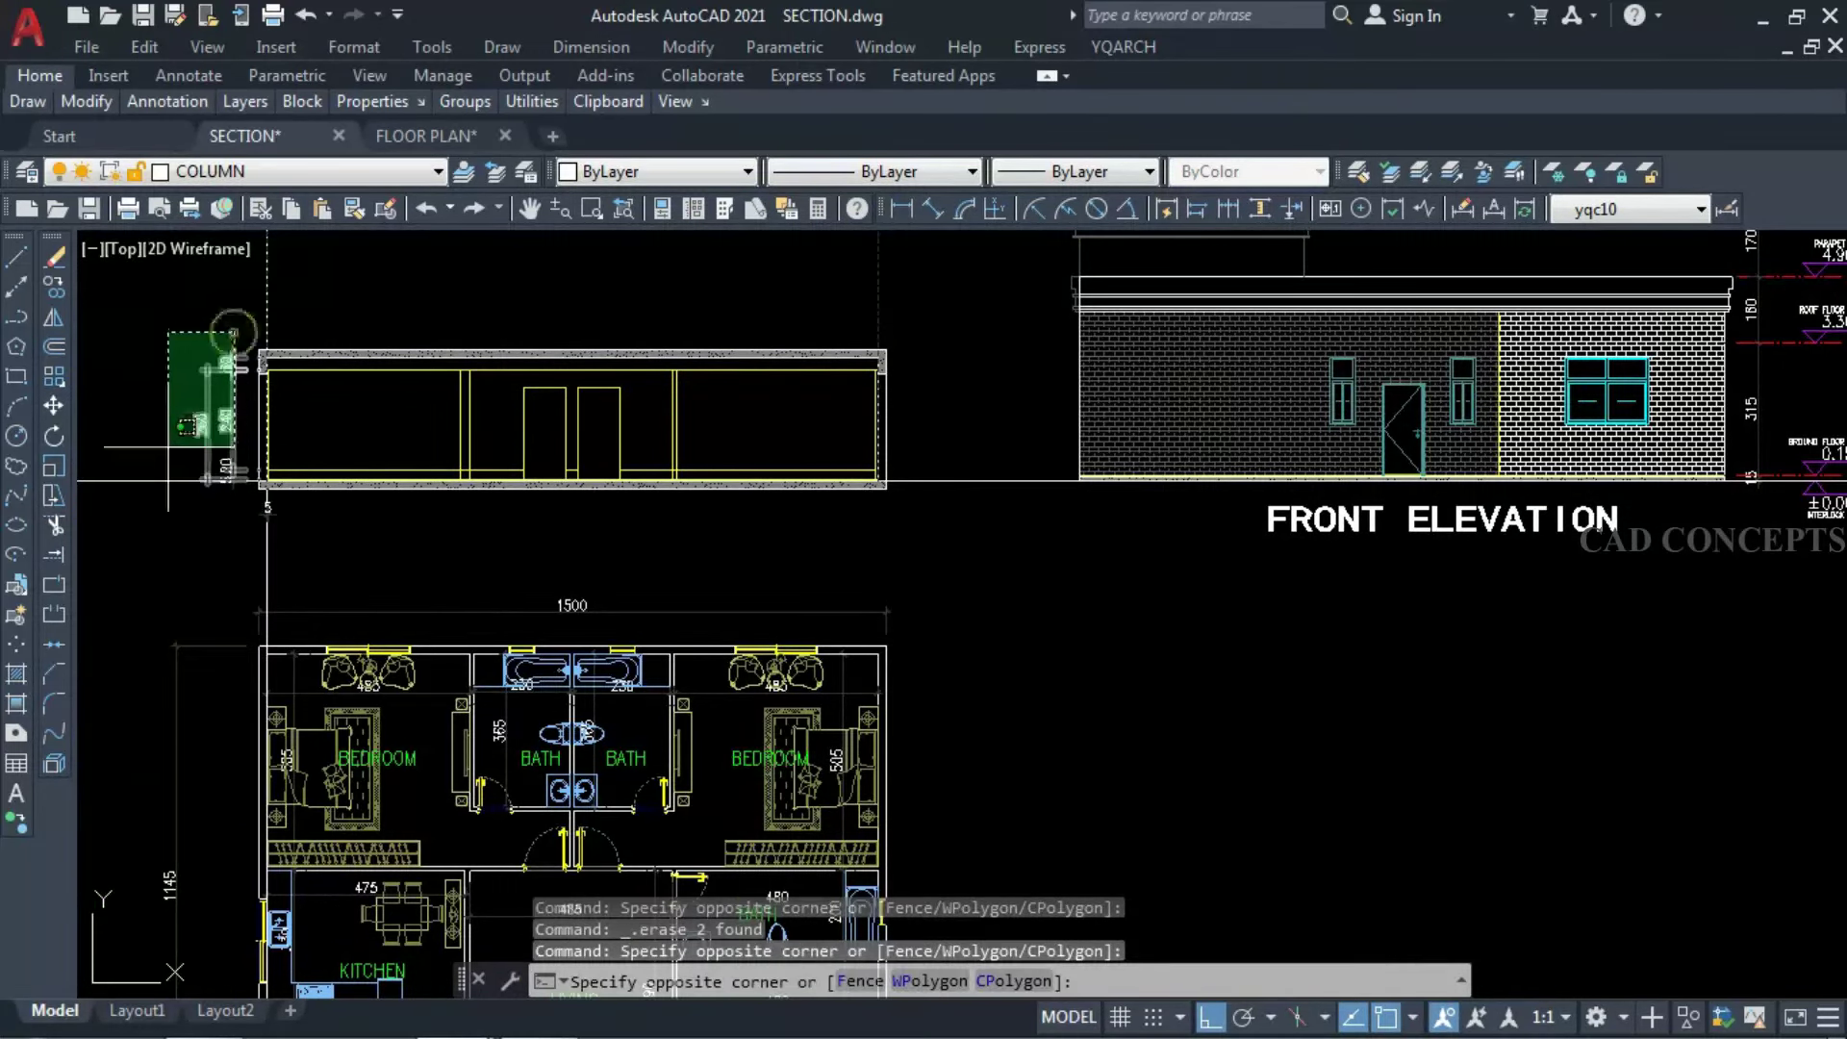
click(168, 476)
key(Delete)
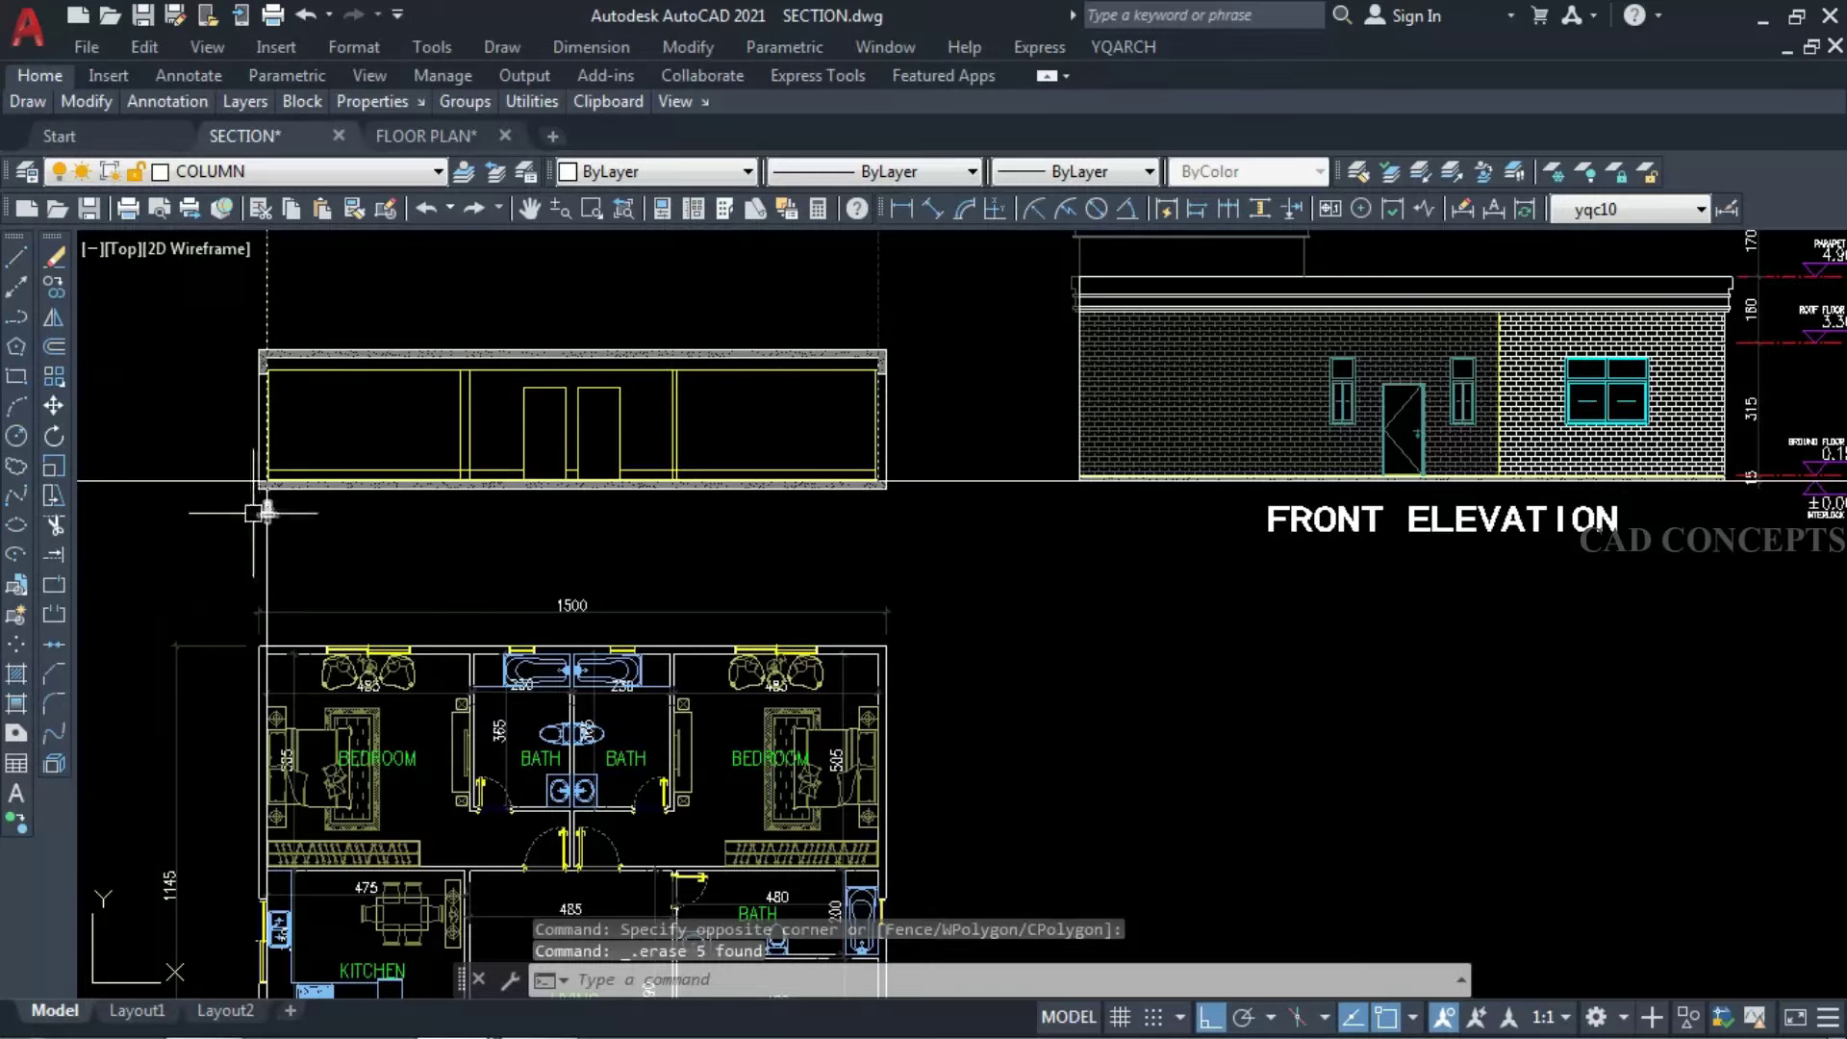
click(266, 511)
key(Delete)
scroll(354, 549, down, 2)
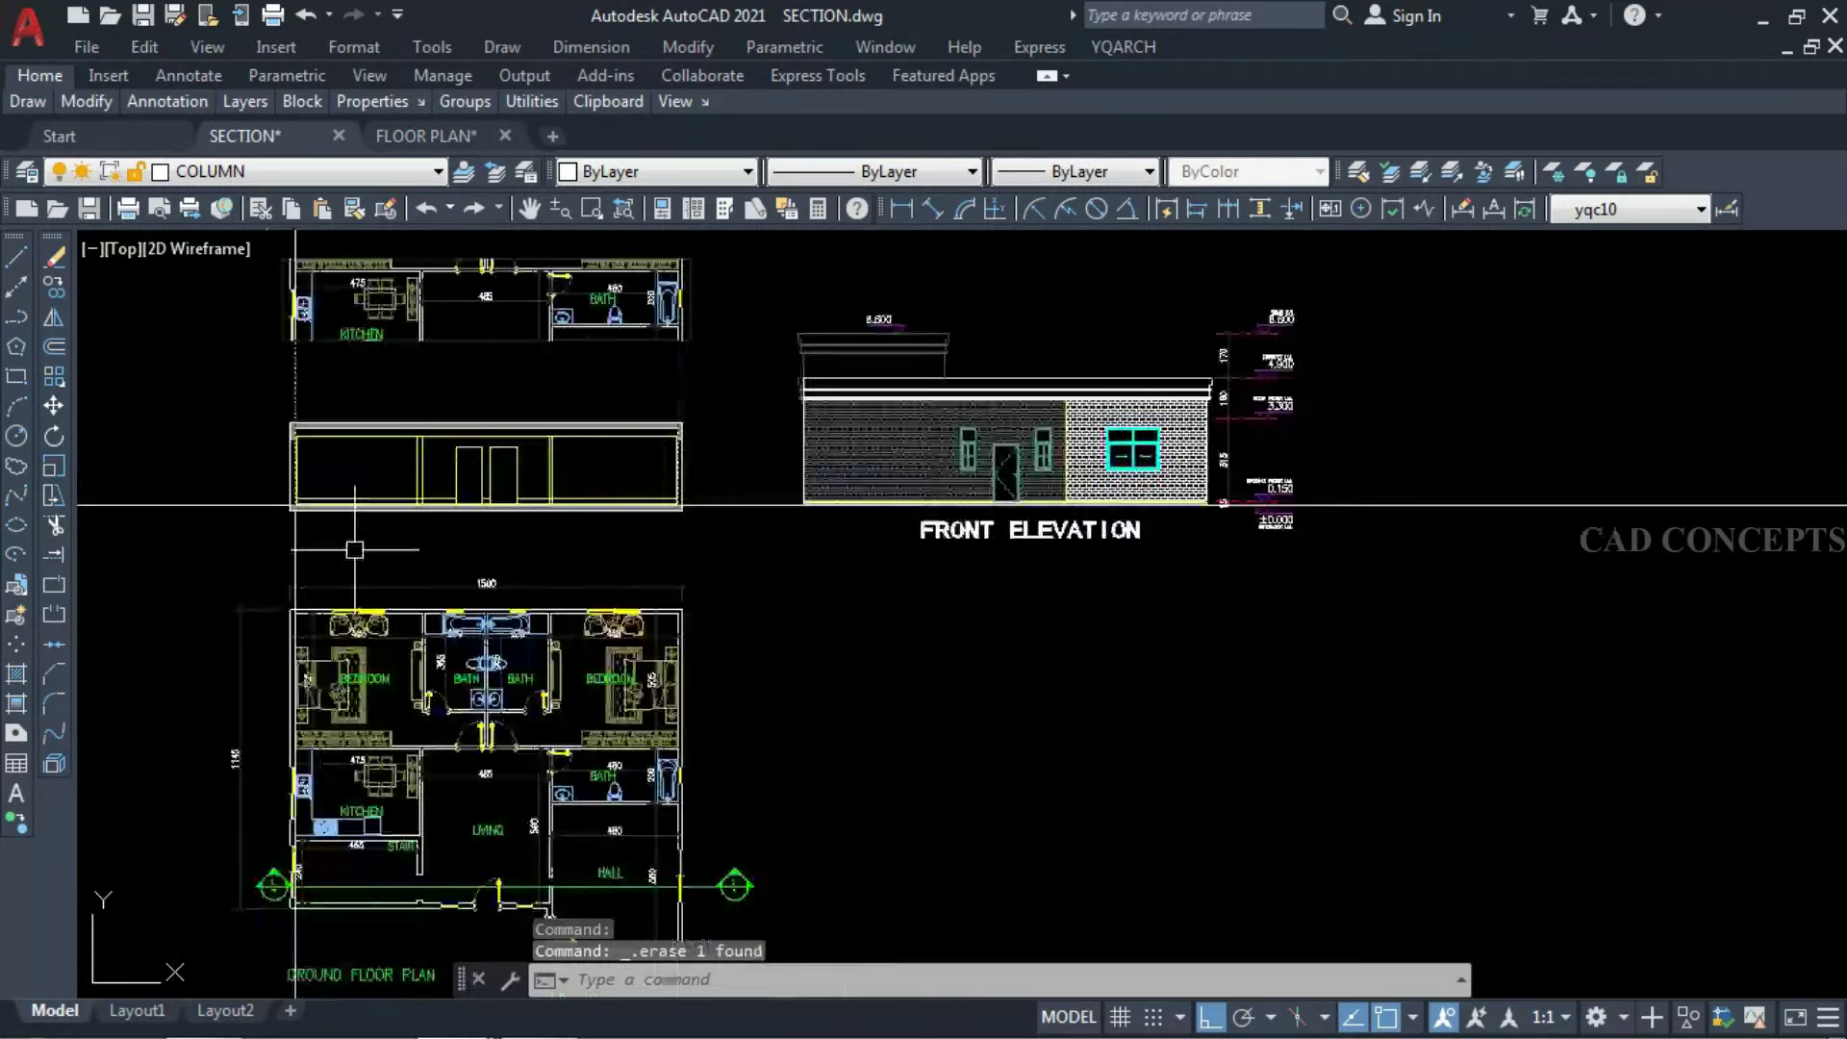
click(1235, 270)
click(1369, 557)
Copy the elevation's level markers (0.150 up to 6.600) to the new section's corner.
scroll(1183, 325, up, 4)
click(1226, 386)
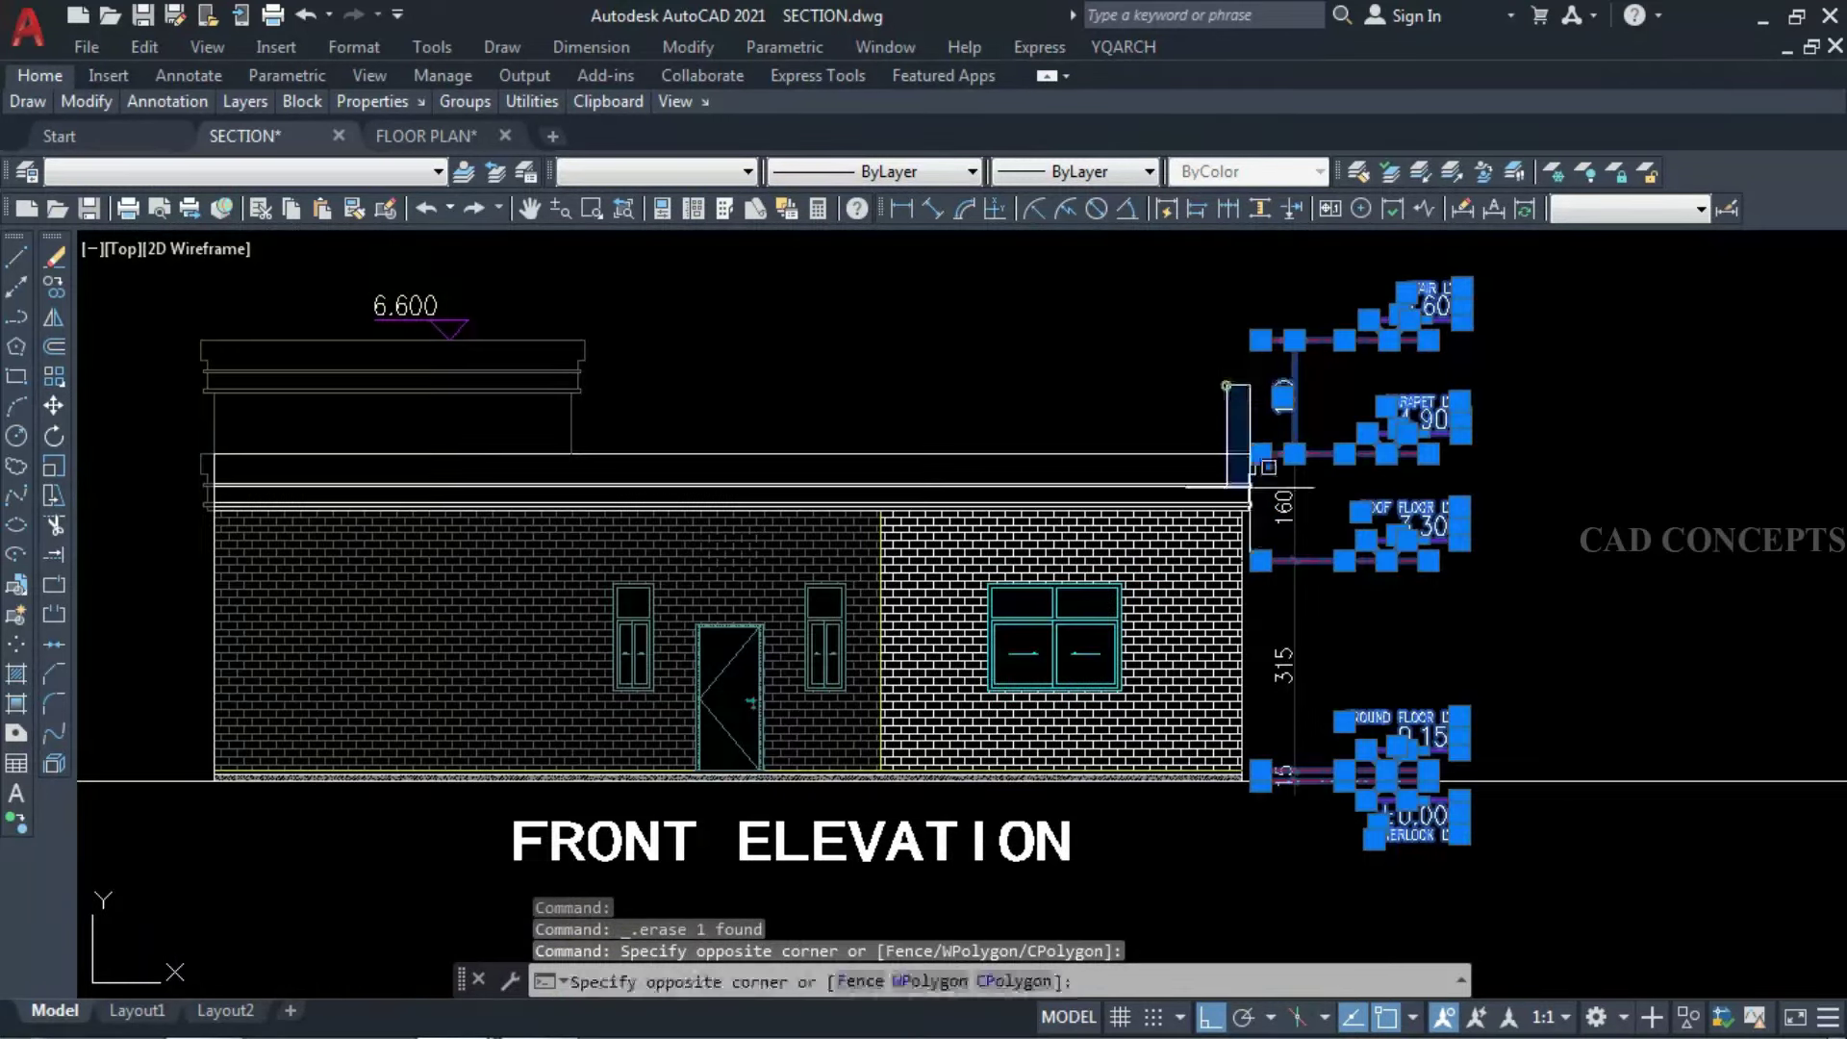
click(1251, 486)
text(co)
key(Return)
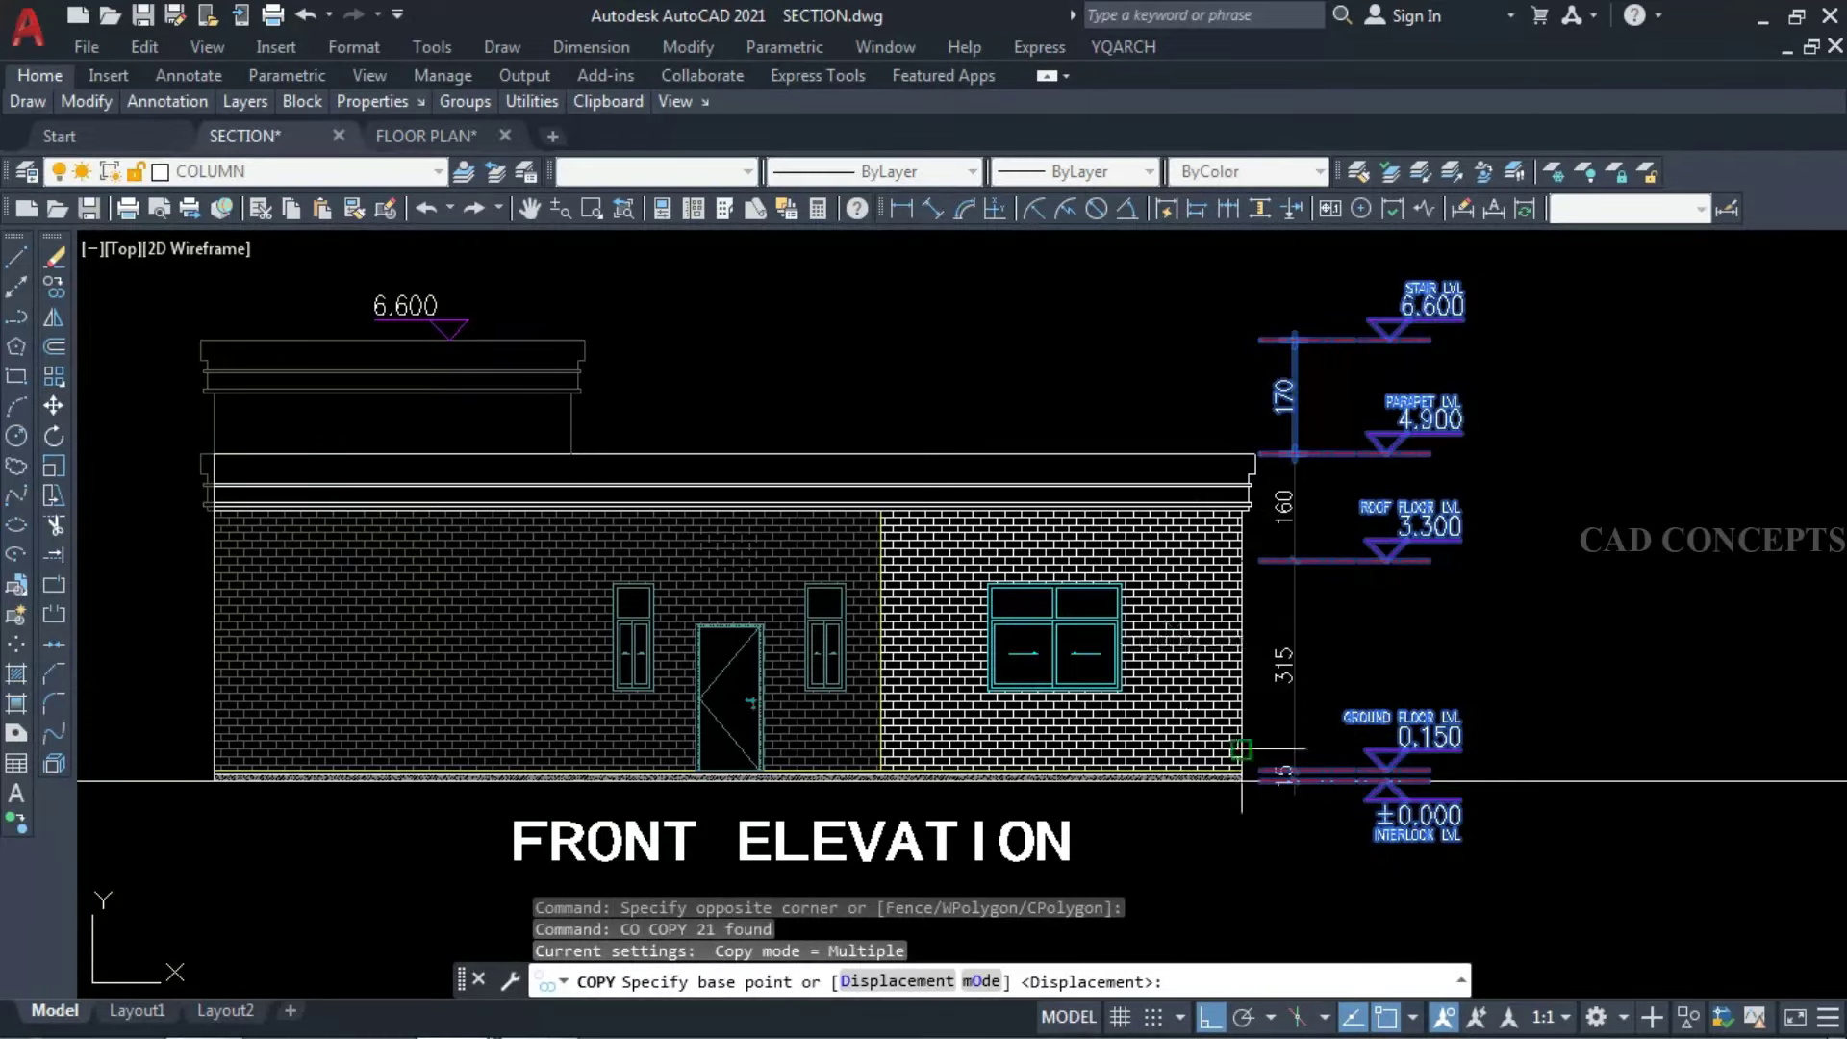
scroll(1242, 748, up, 5)
click(1196, 811)
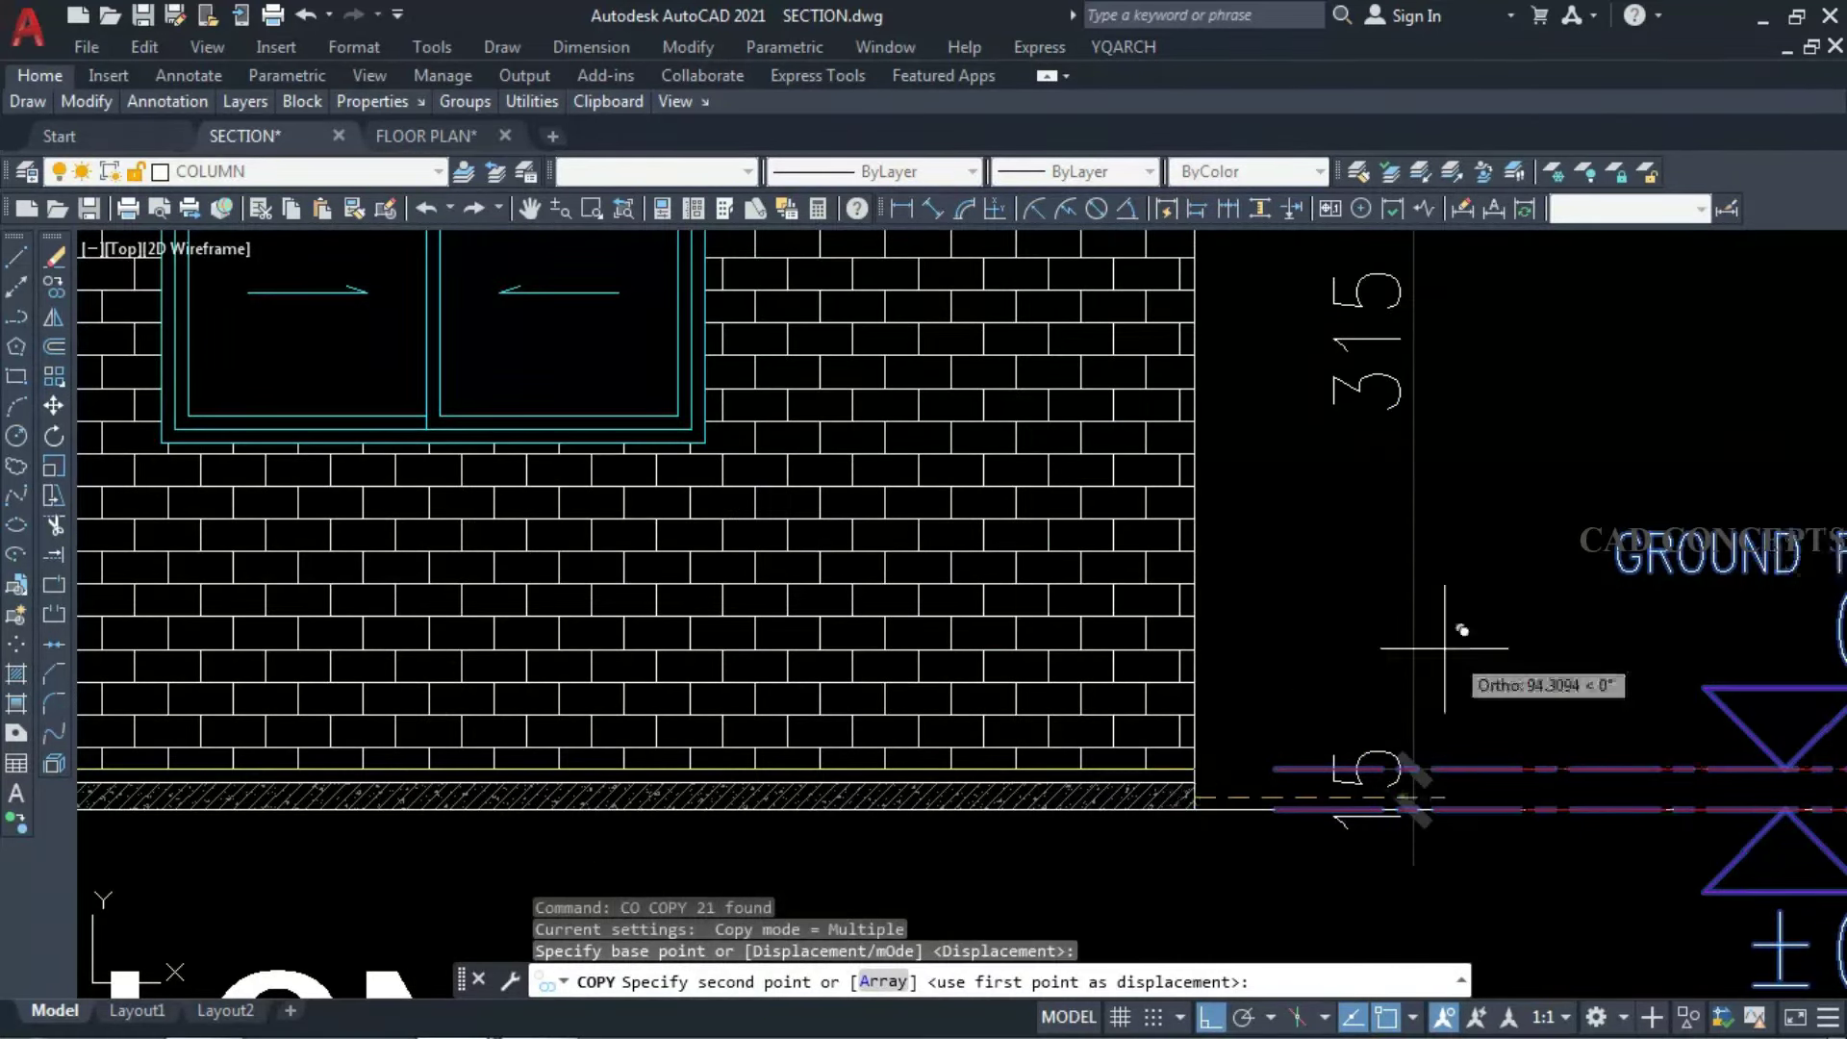
scroll(1299, 664, down, 6)
scroll(1162, 705, up, 4)
scroll(1065, 611, up, 5)
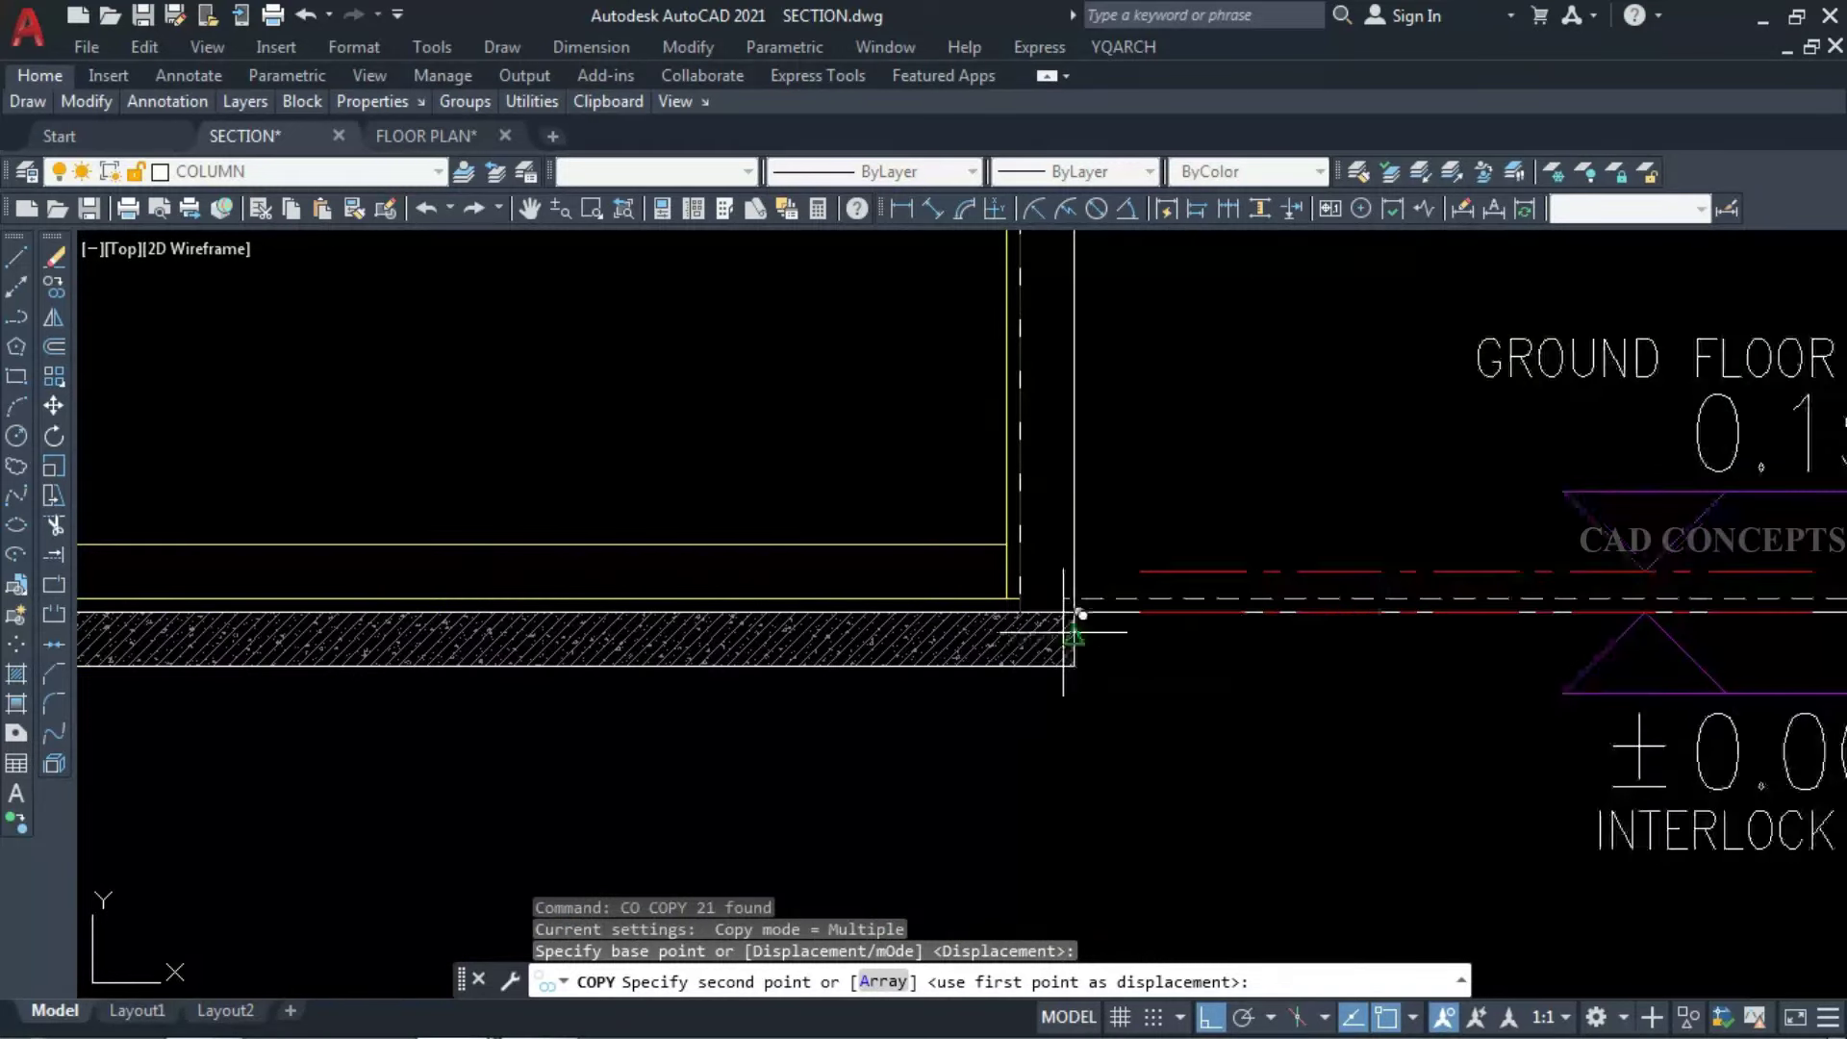
click(1069, 598)
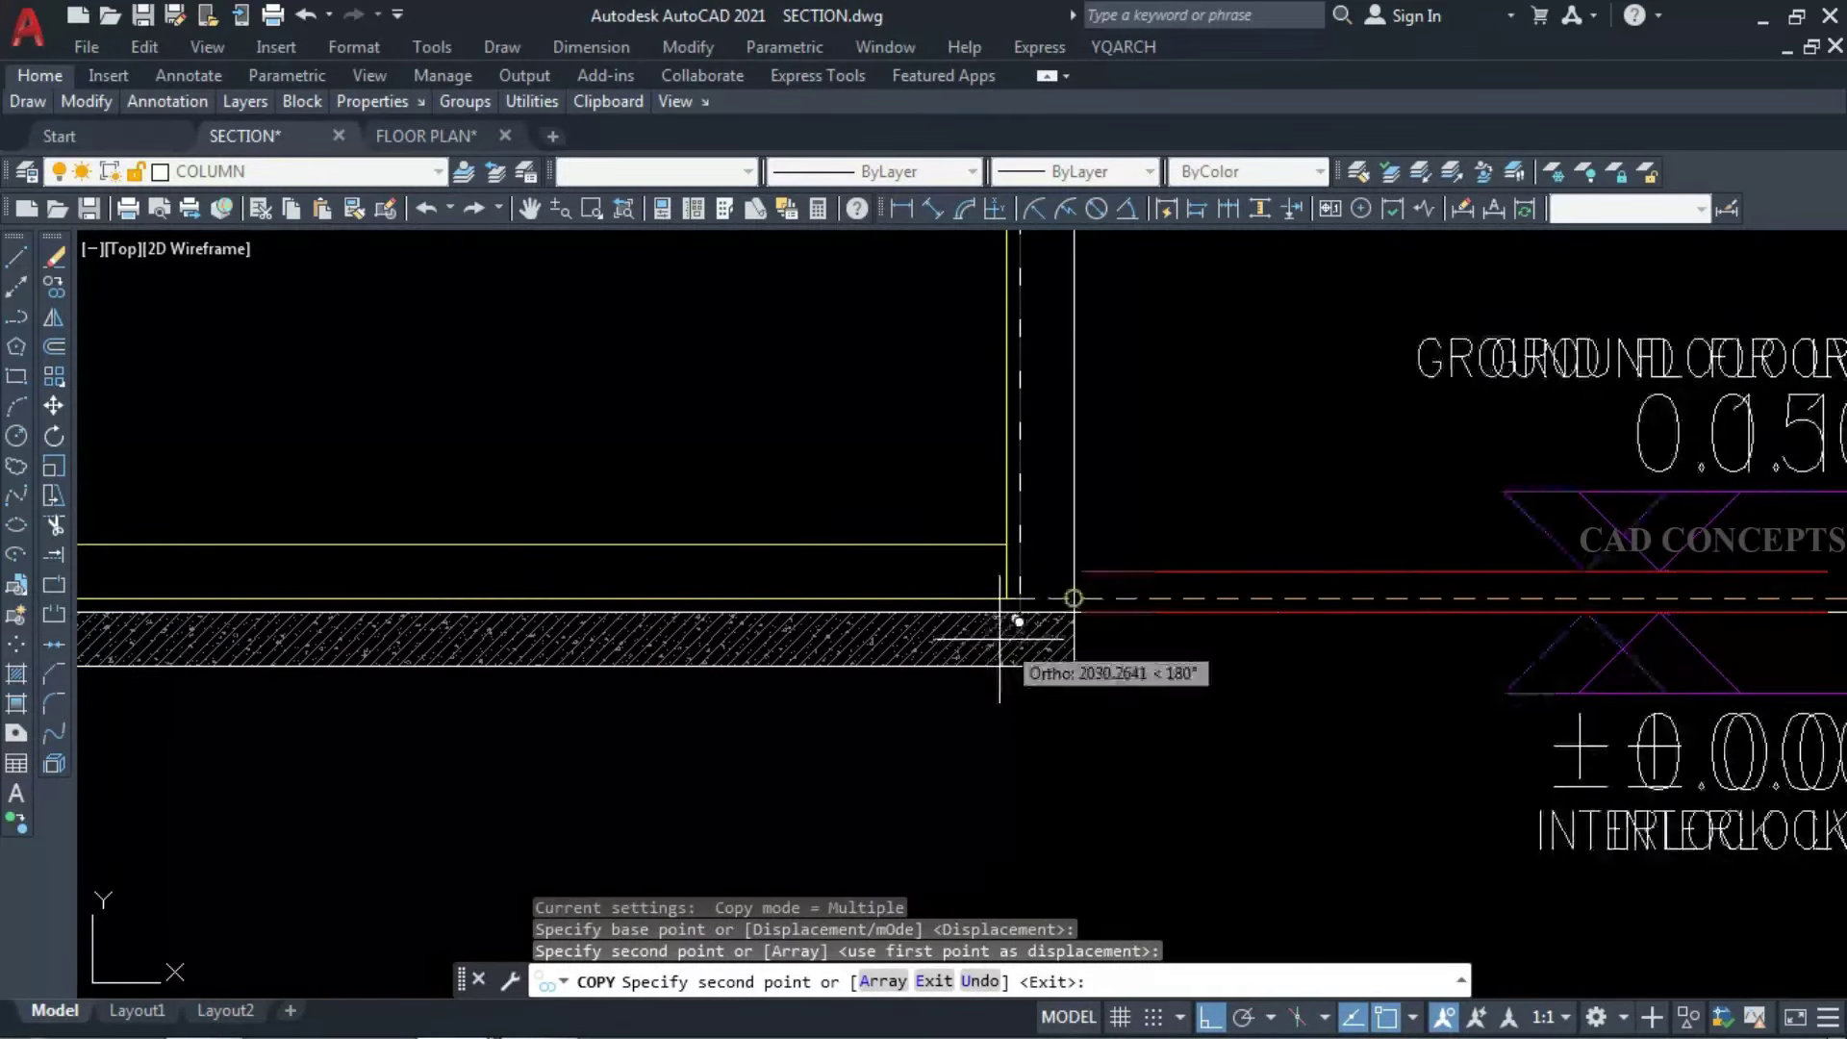
key(Escape)
Copy the two vertical height dimensions (170, 160, 315) from the elevation beside the section.
scroll(1136, 671, down, 1)
scroll(1134, 714, down, 3)
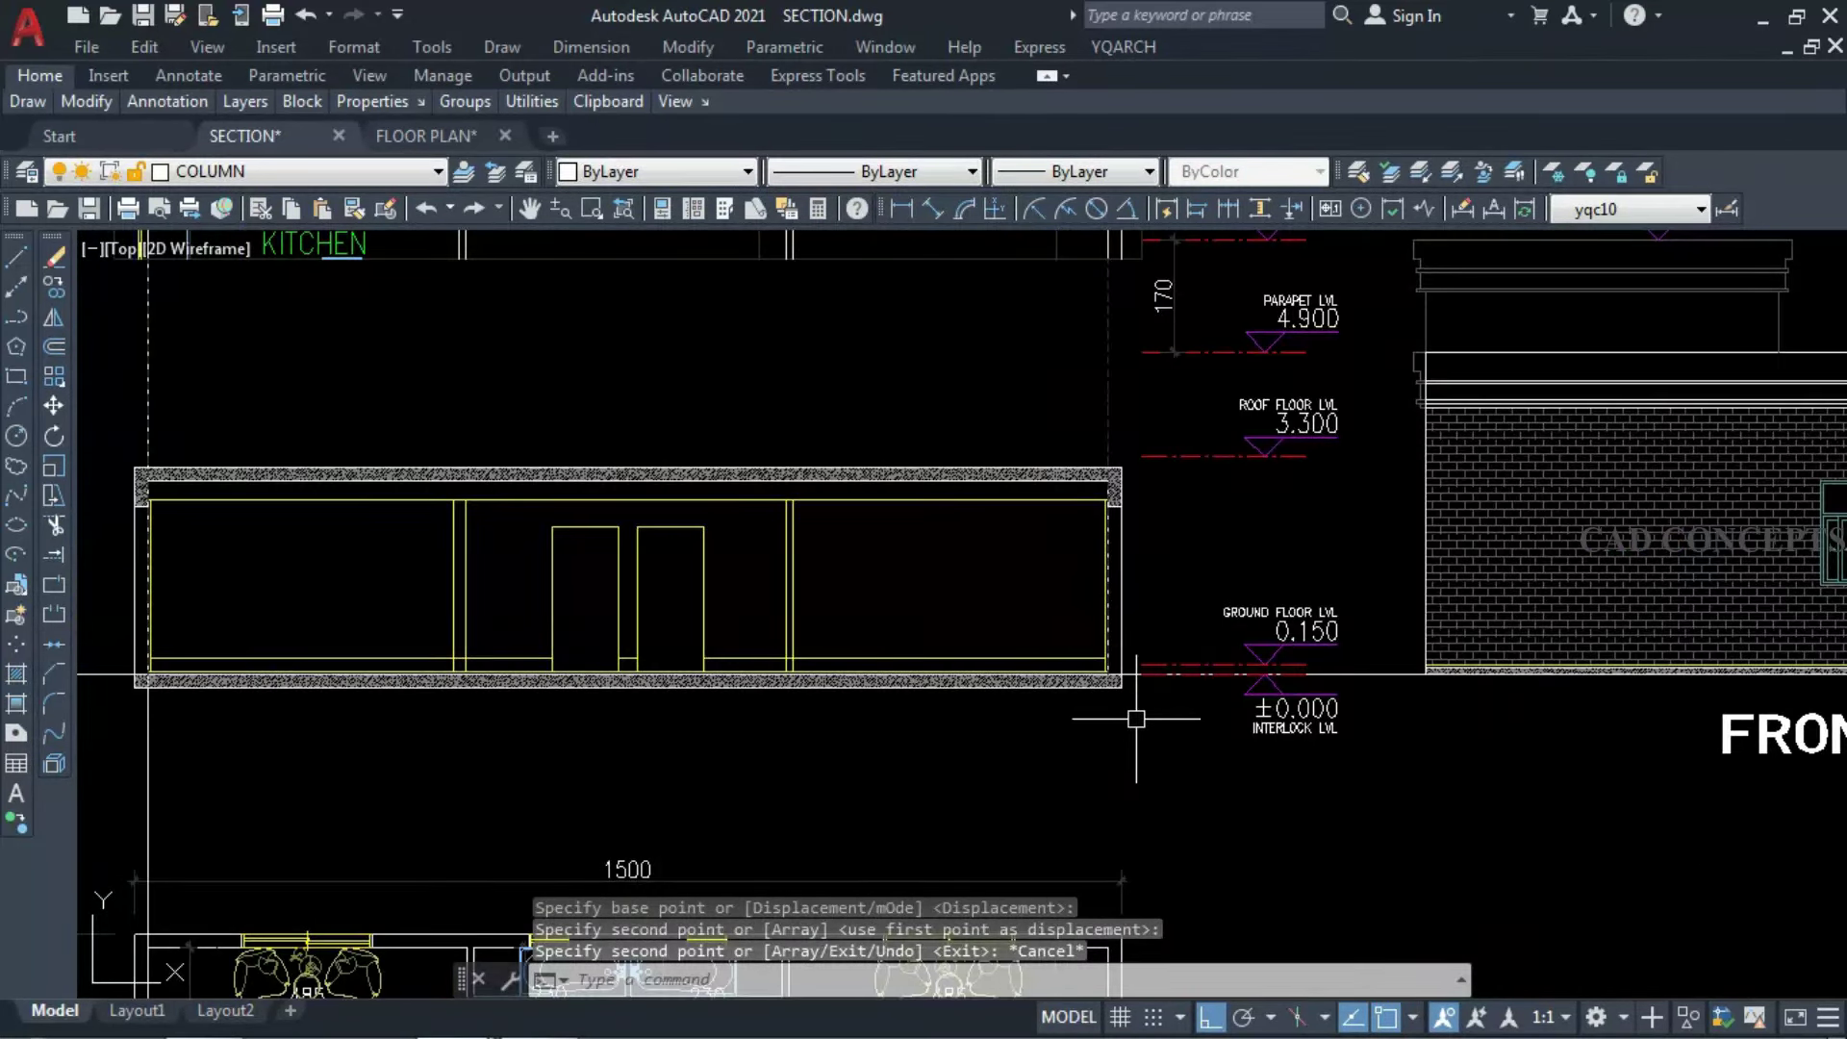
scroll(1136, 718, down, 2)
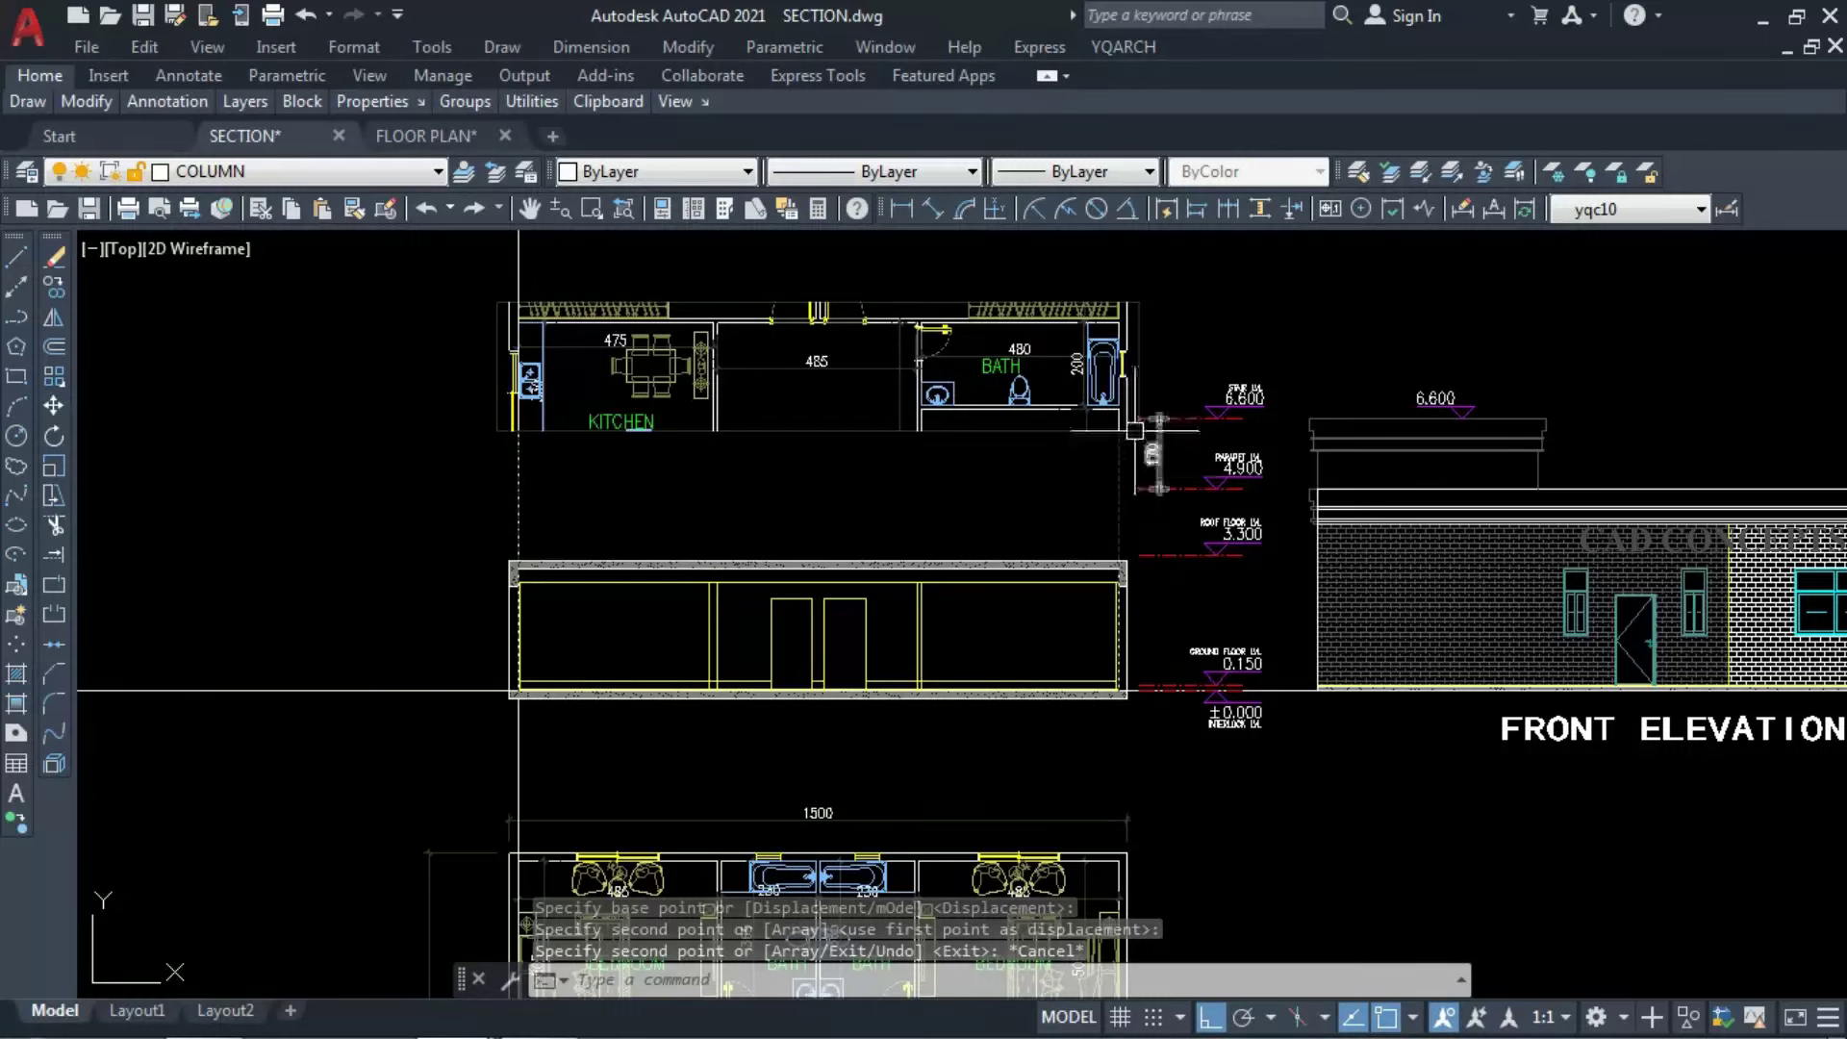
scroll(997, 518, down, 2)
click(1608, 478)
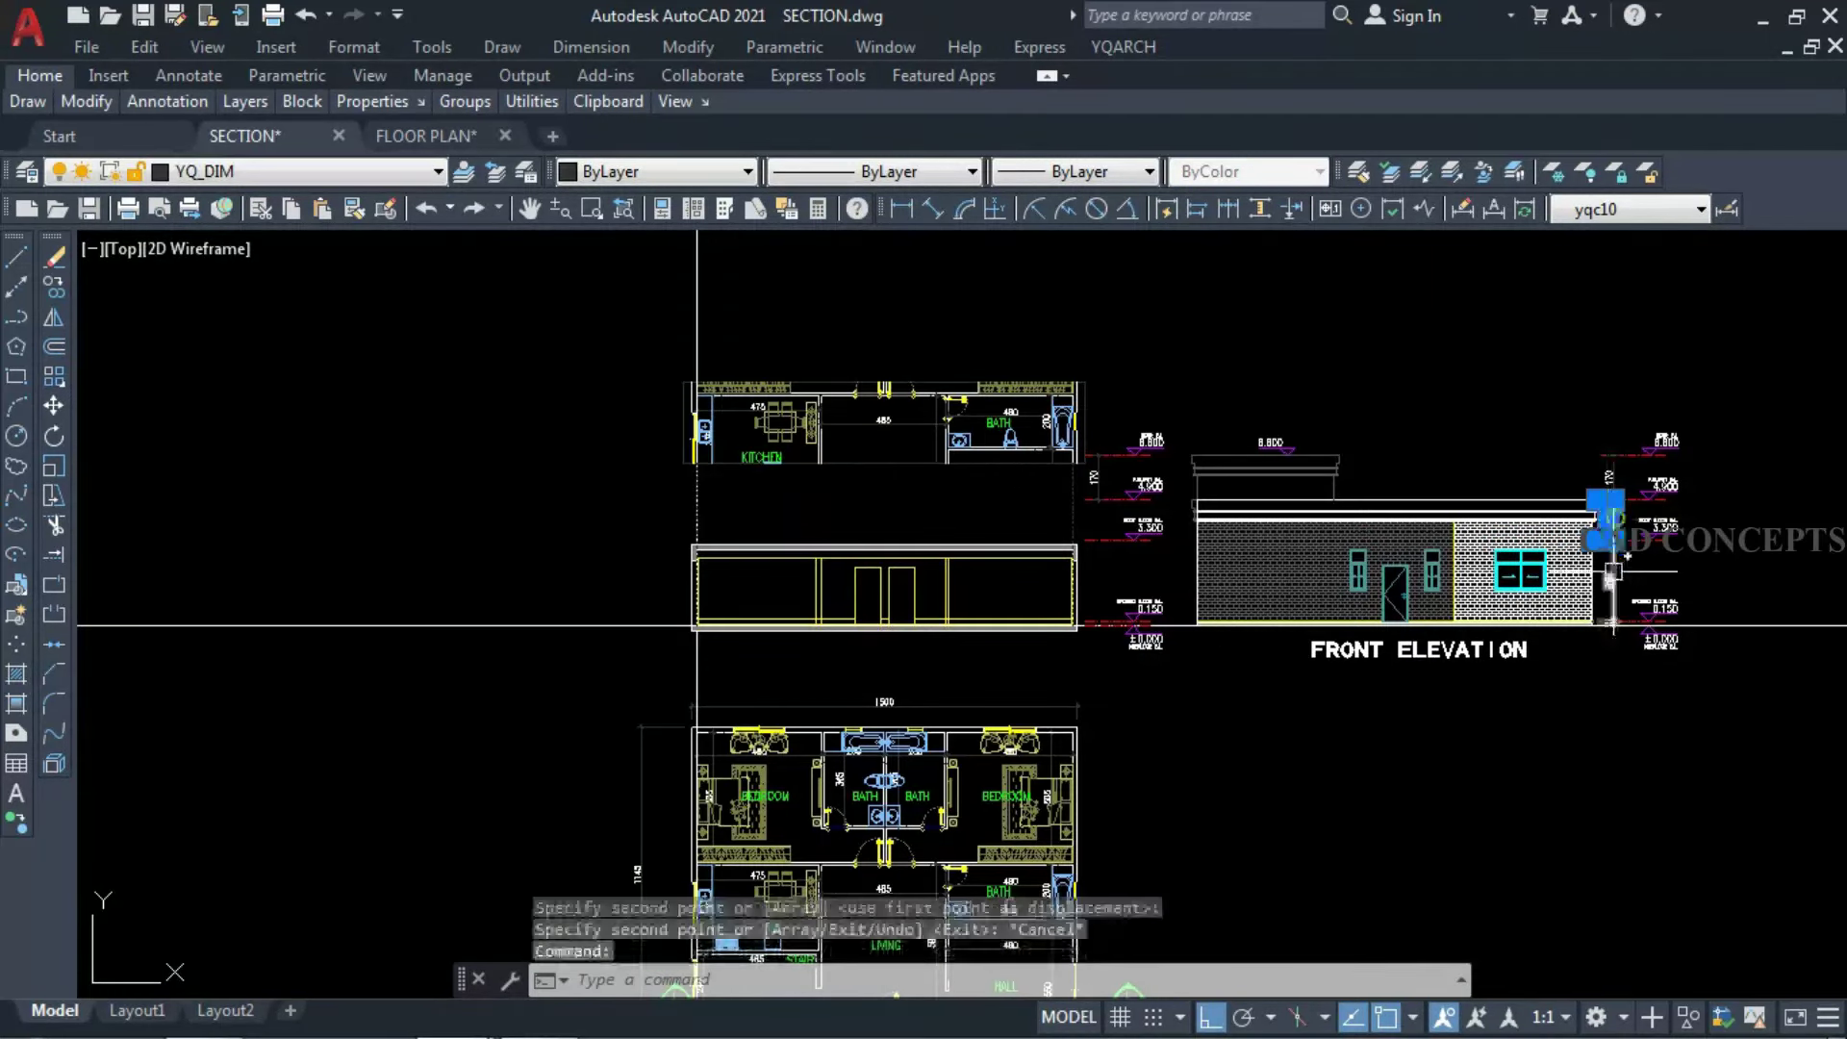
click(1608, 577)
text(co)
key(Return)
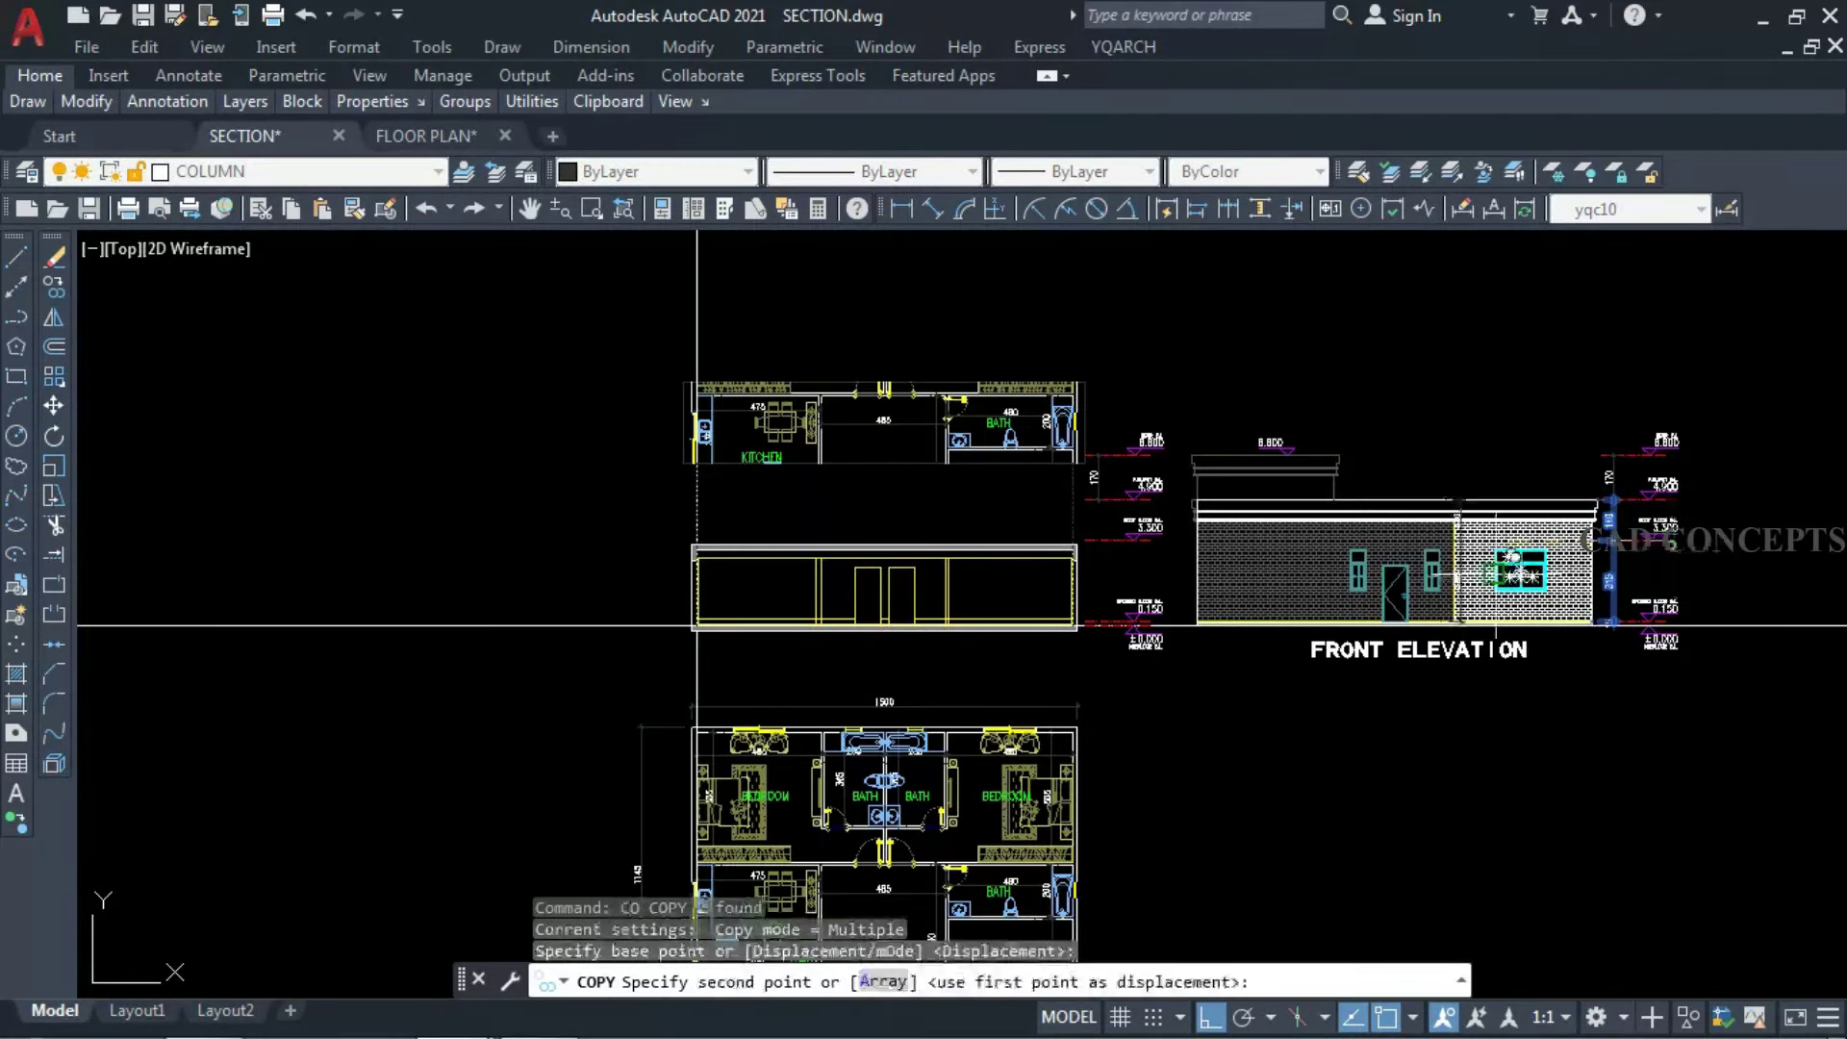
scroll(1163, 553, up, 4)
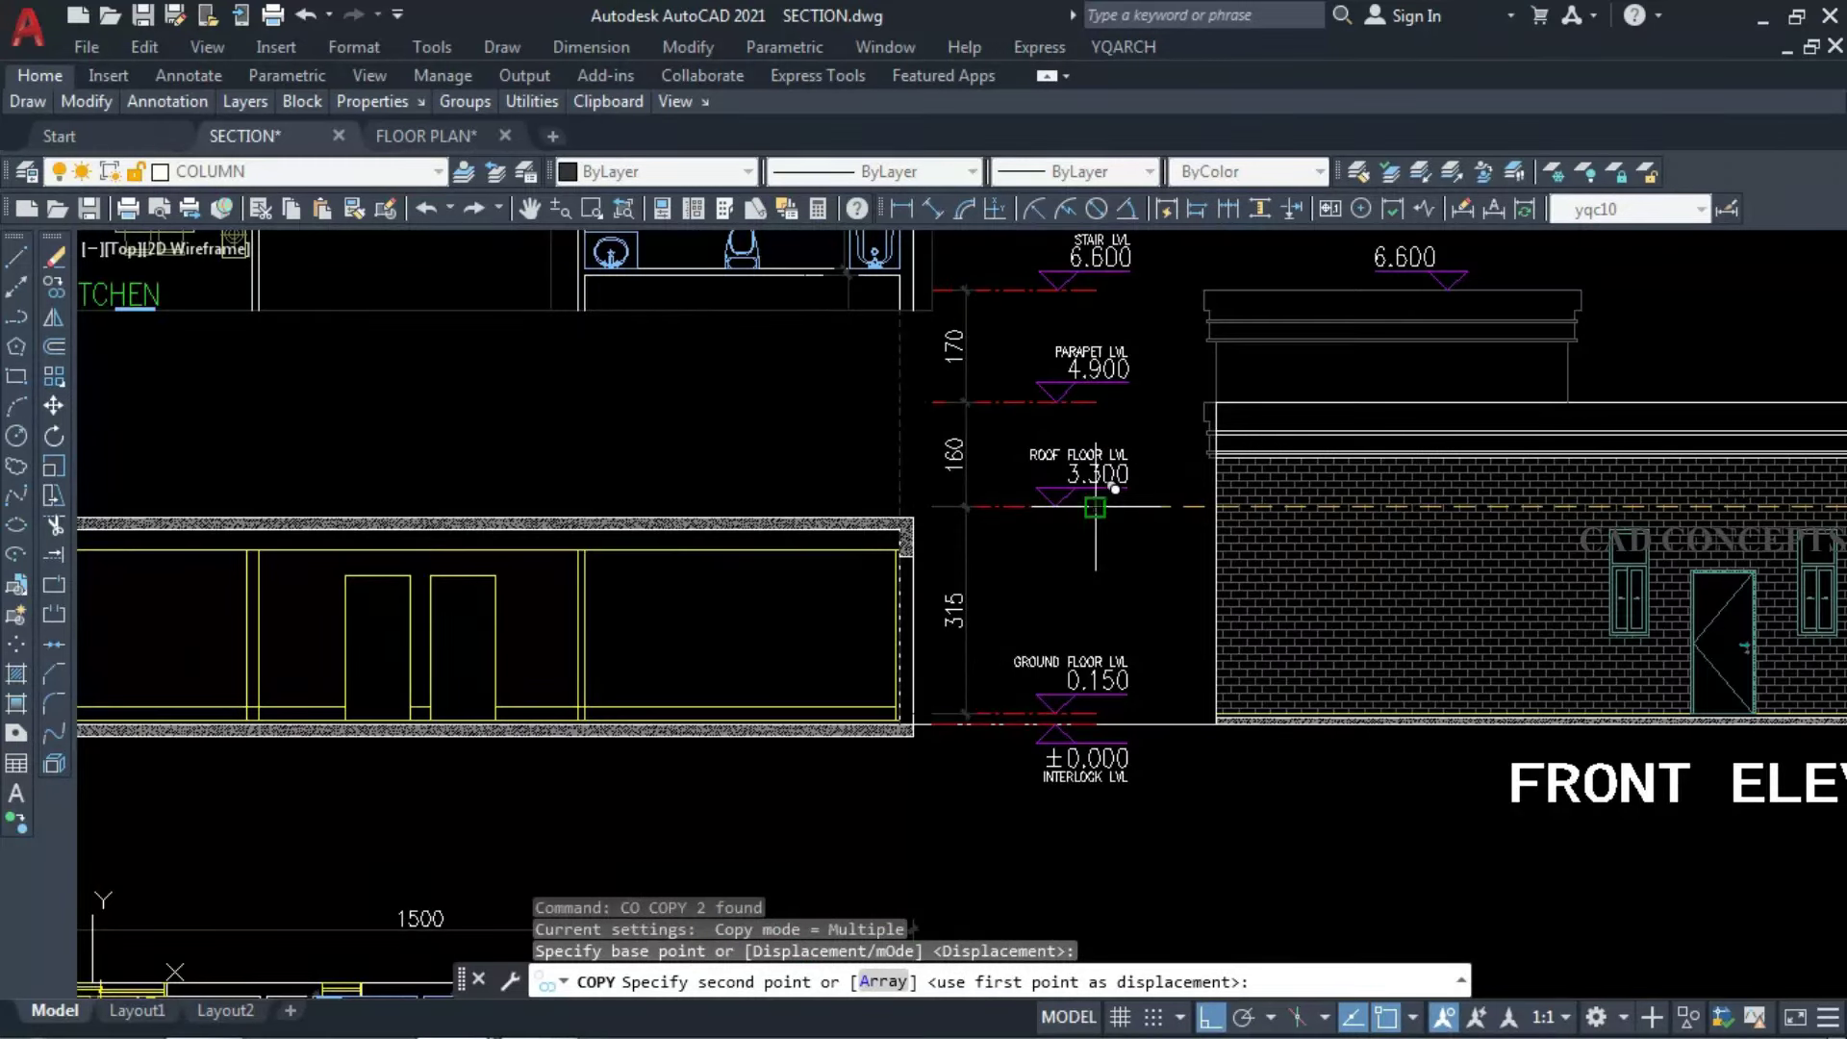
click(1145, 587)
scroll(1250, 579, down, 3)
key(Escape)
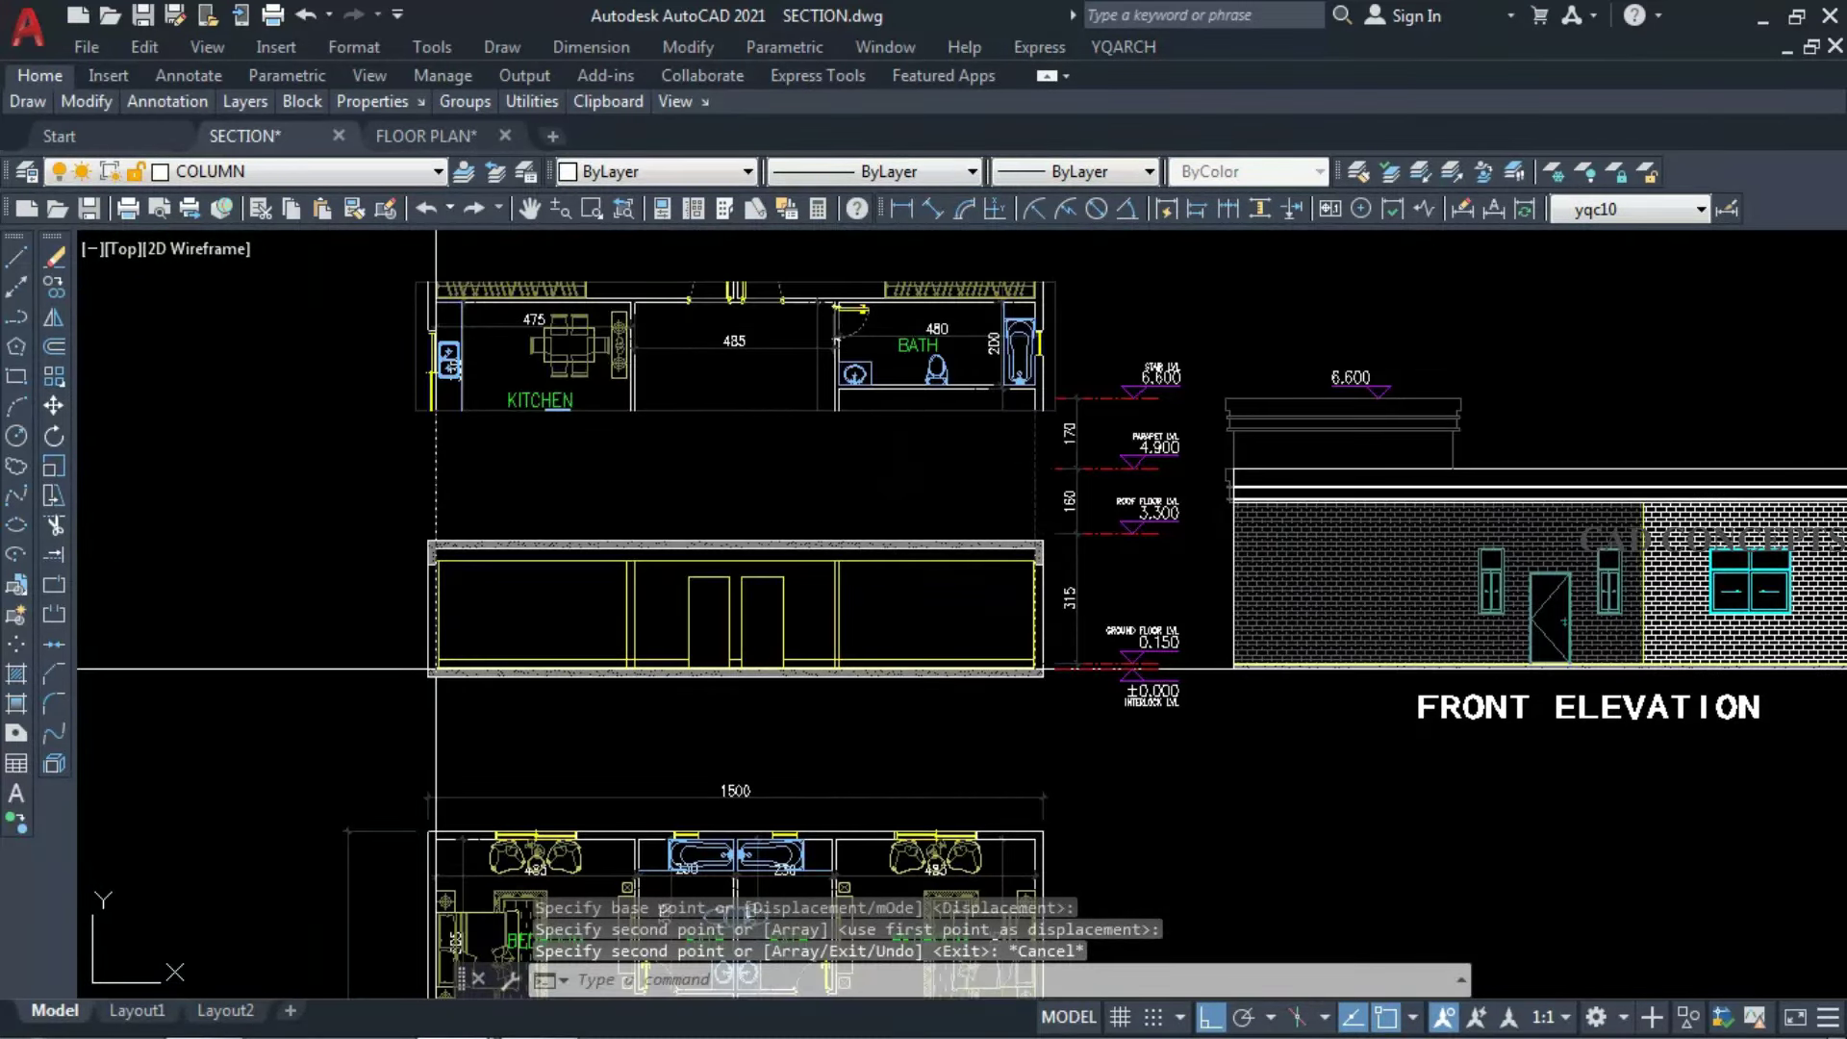
click(924, 472)
click(760, 353)
Move the top floor plan higher, leaving more space above the section.
scroll(837, 507, down, 2)
text(m)
key(Return)
click(414, 531)
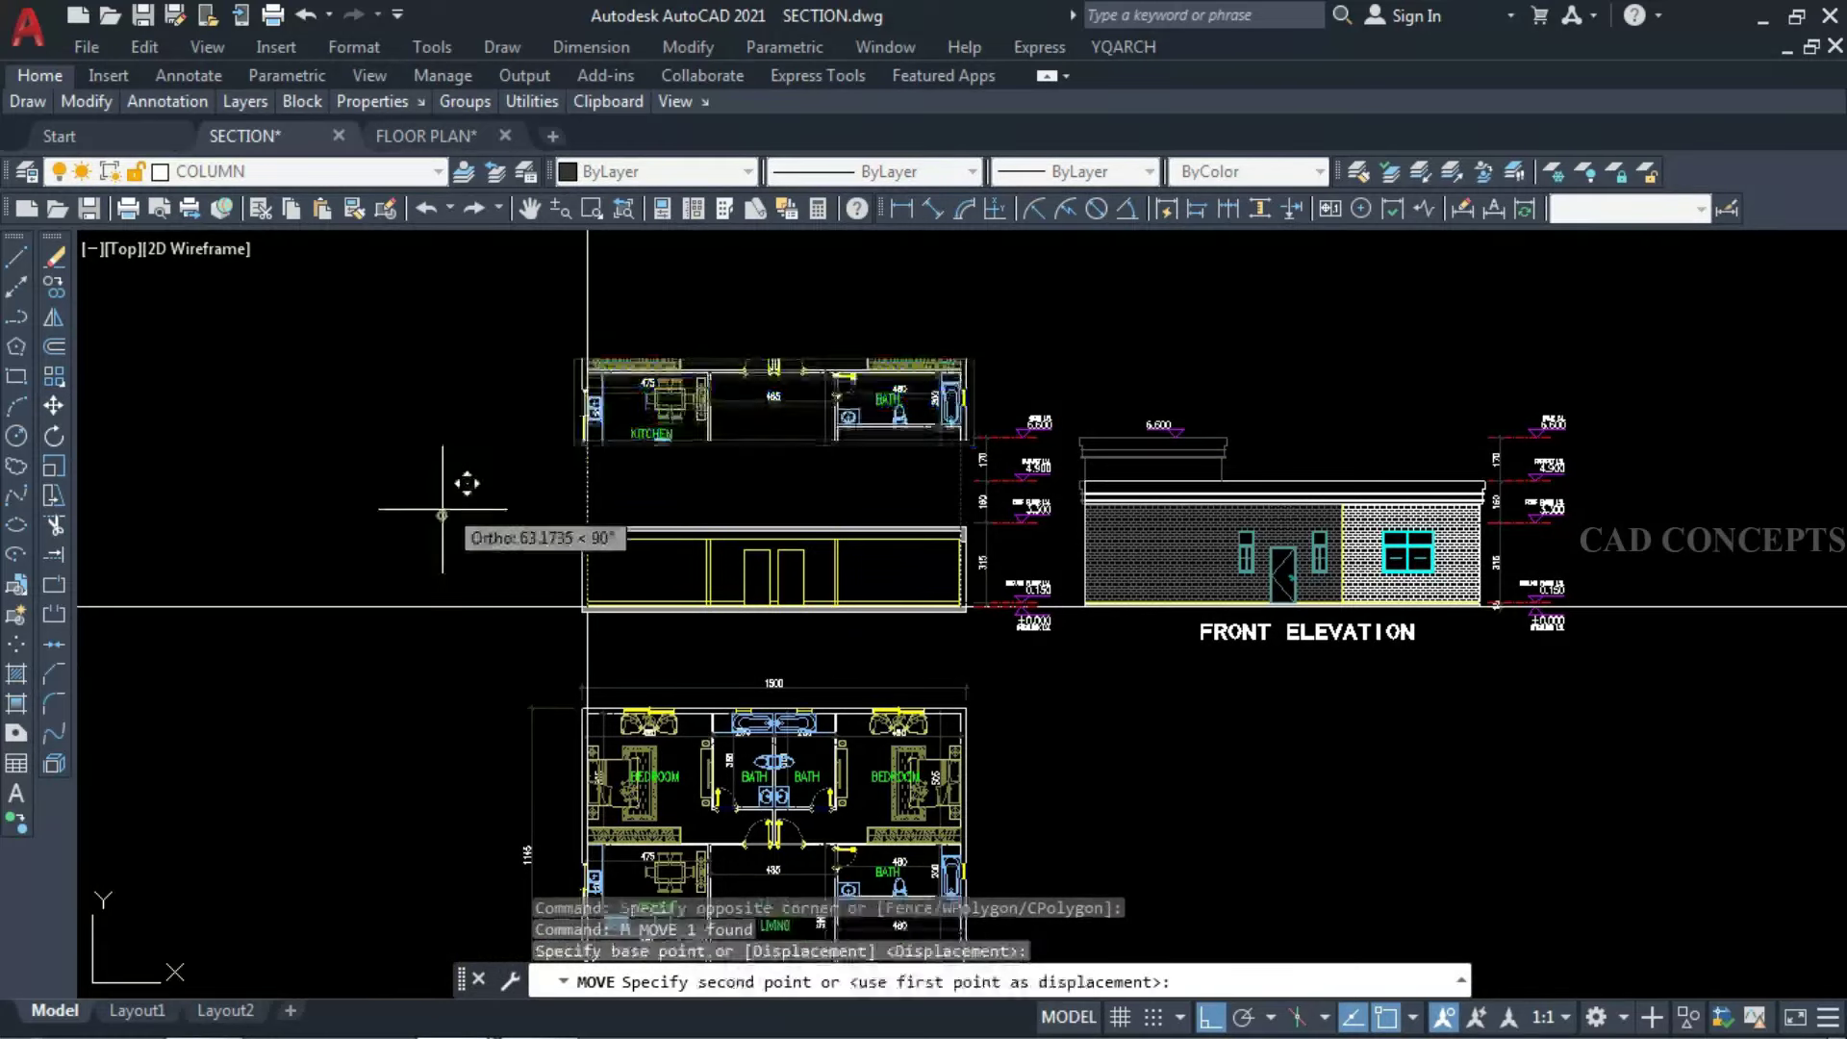
scroll(654, 574, up, 2)
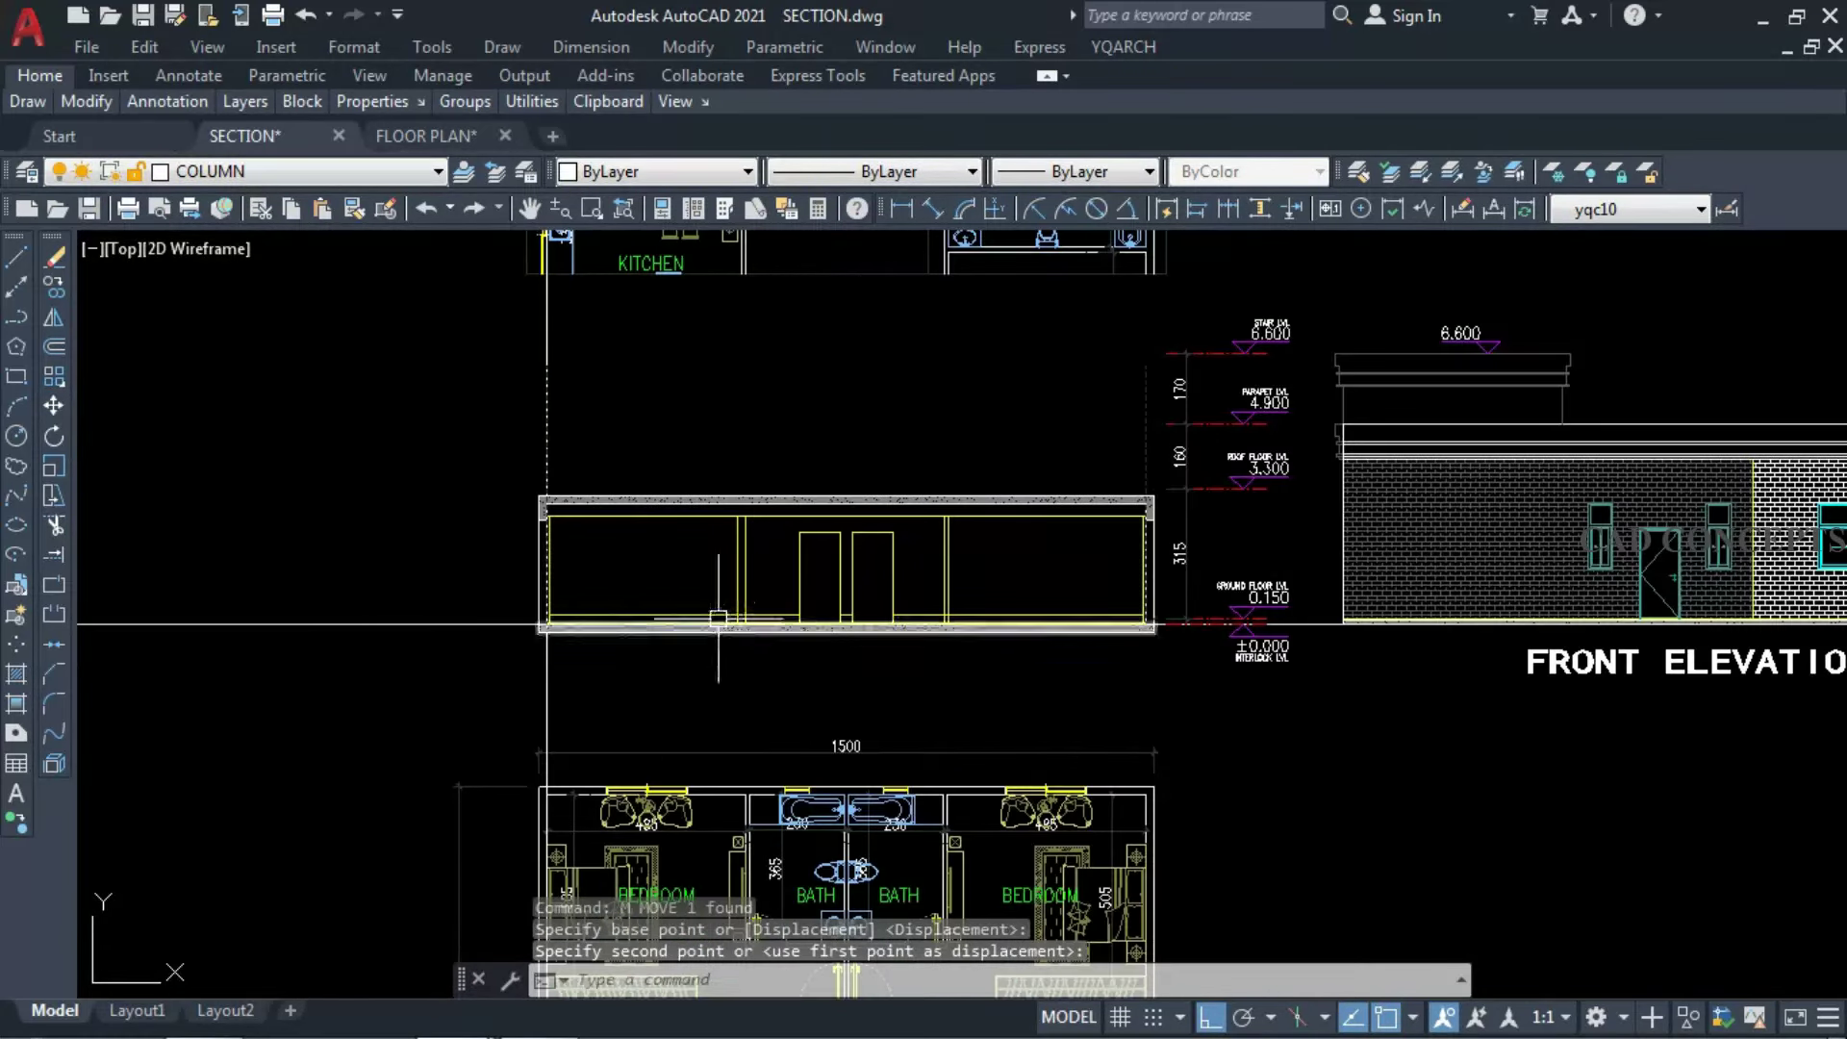
middle_drag(818, 685, 910, 853)
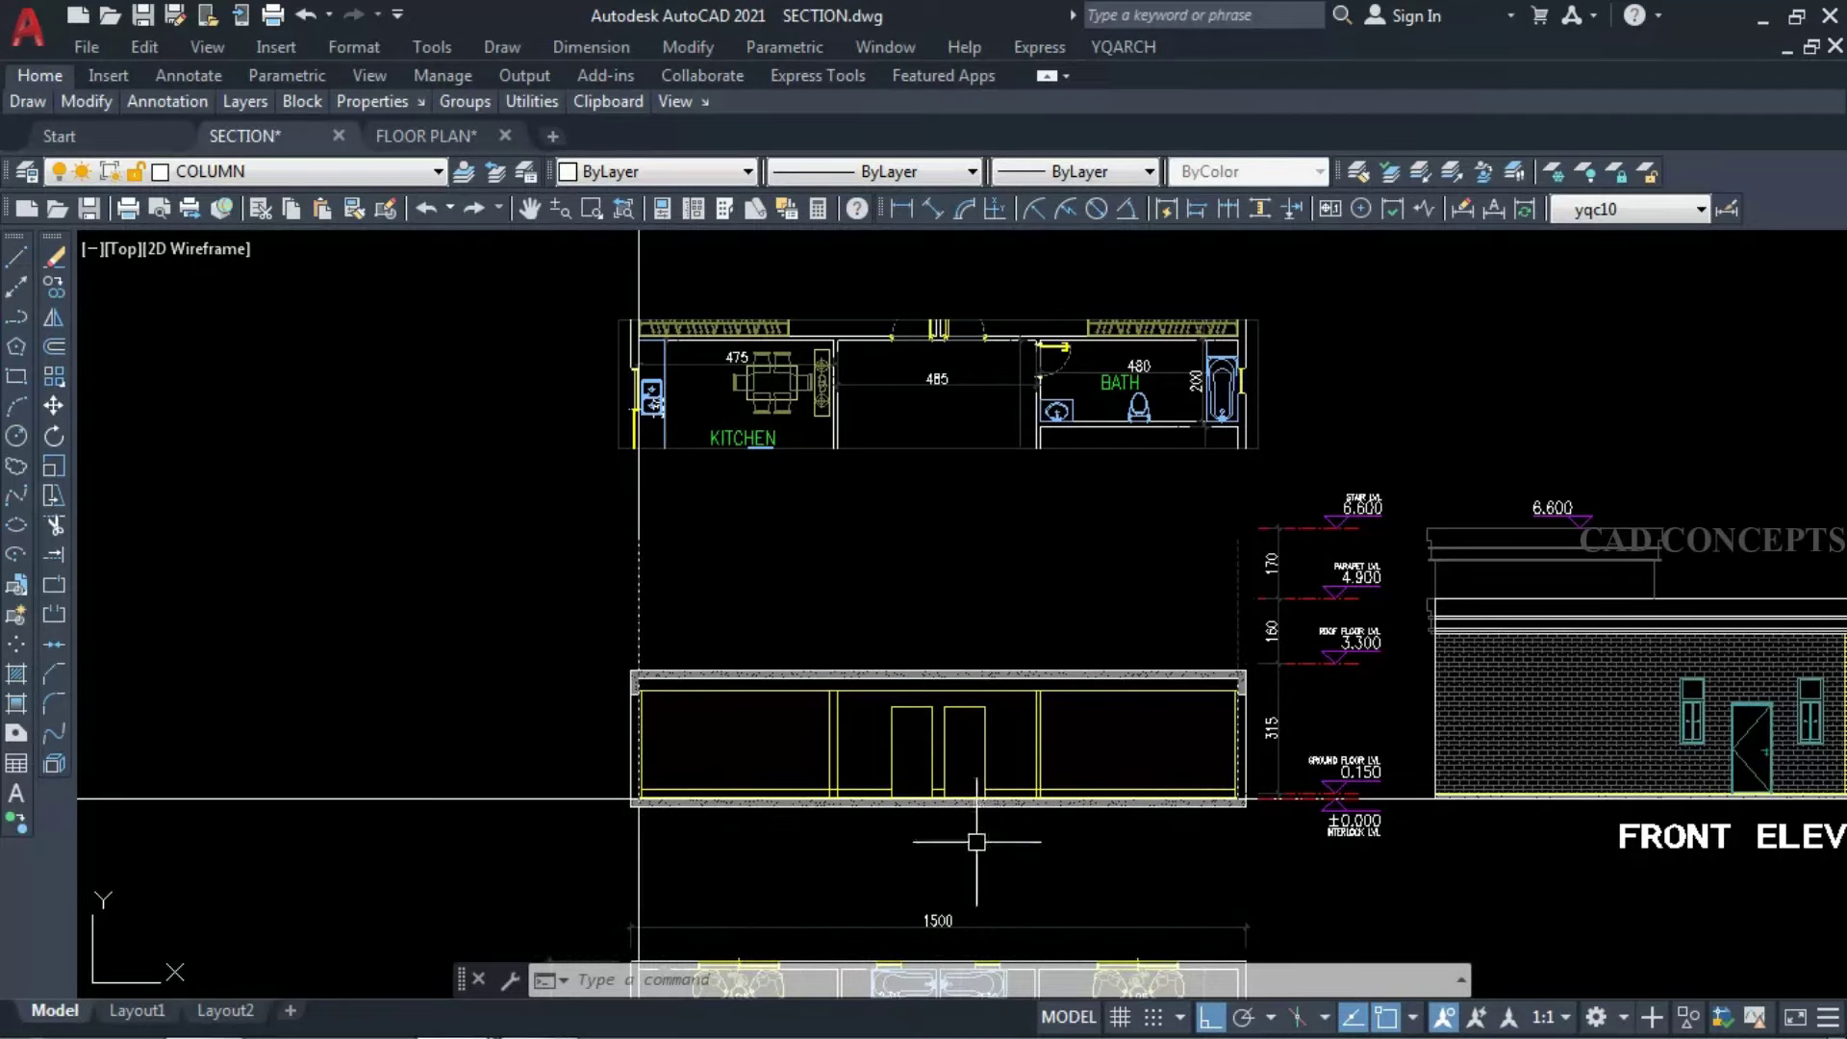
key(Escape)
Start trimming the section's floor line, then cancel the trim.
text(tr)
key(Return)
scroll(834, 795, up, 6)
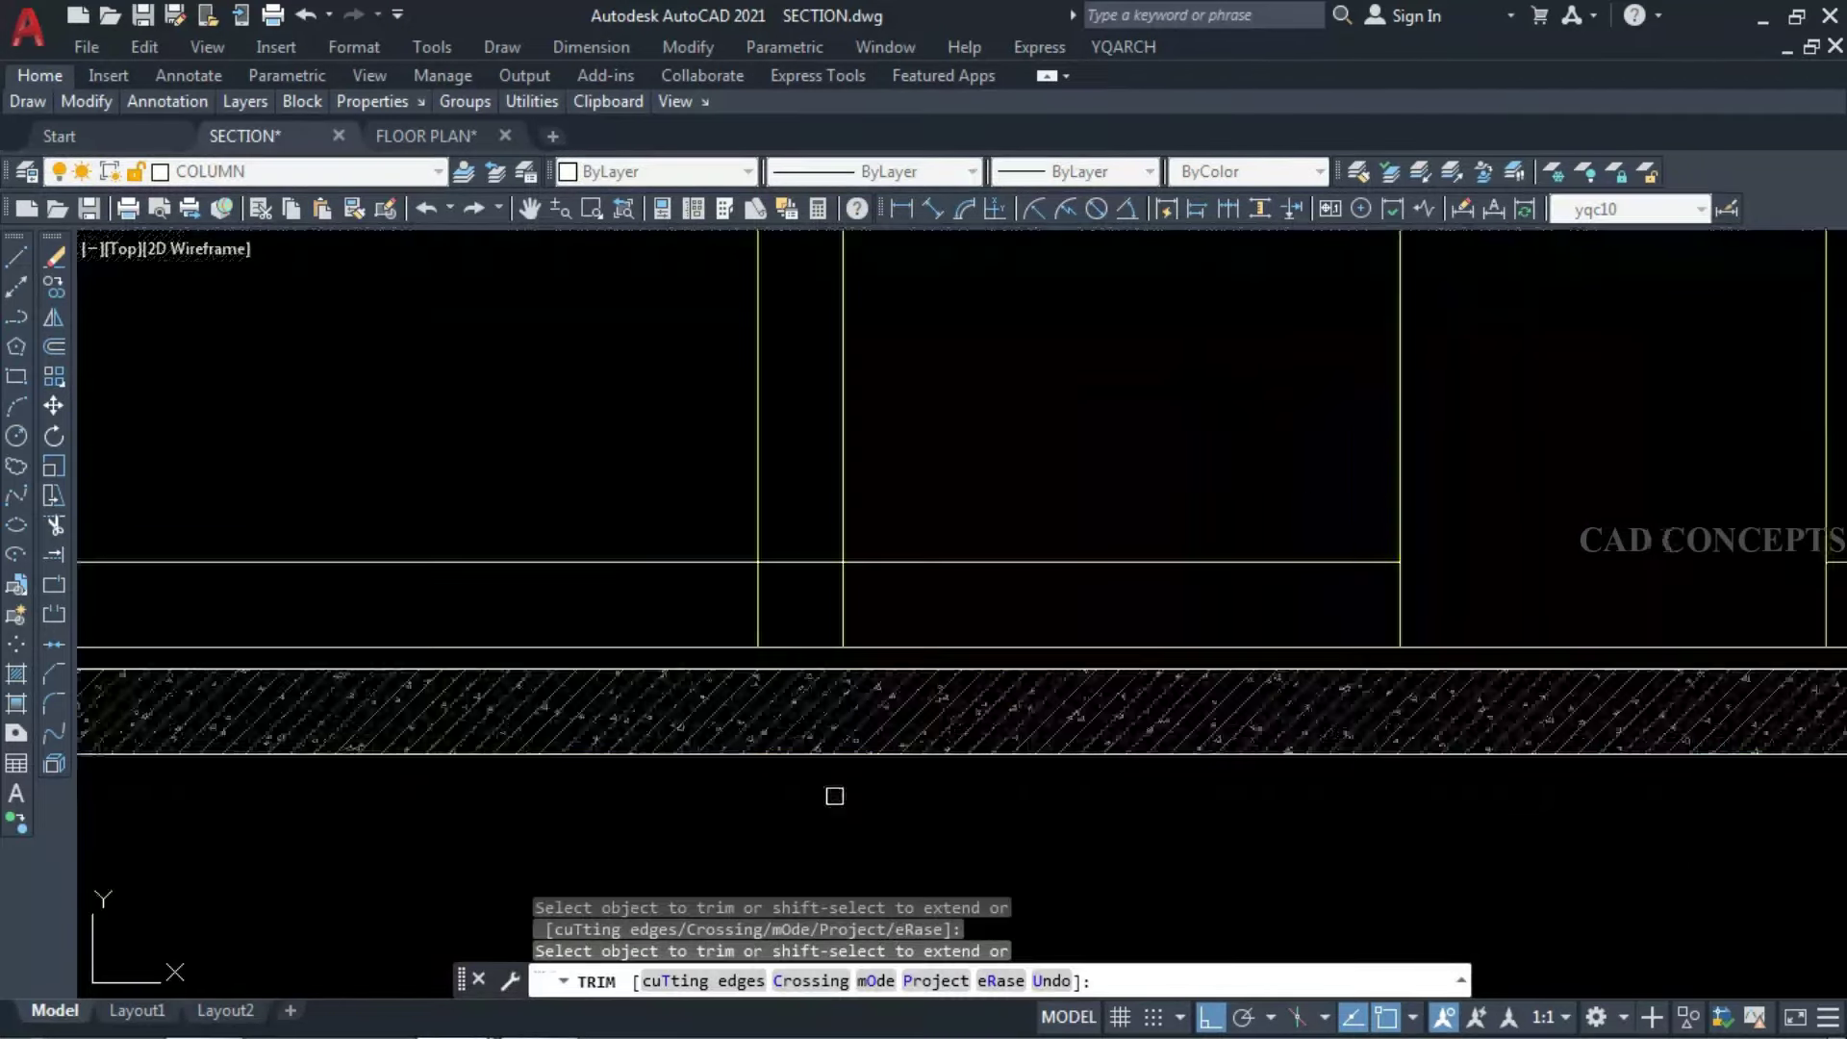
scroll(1146, 644, down, 5)
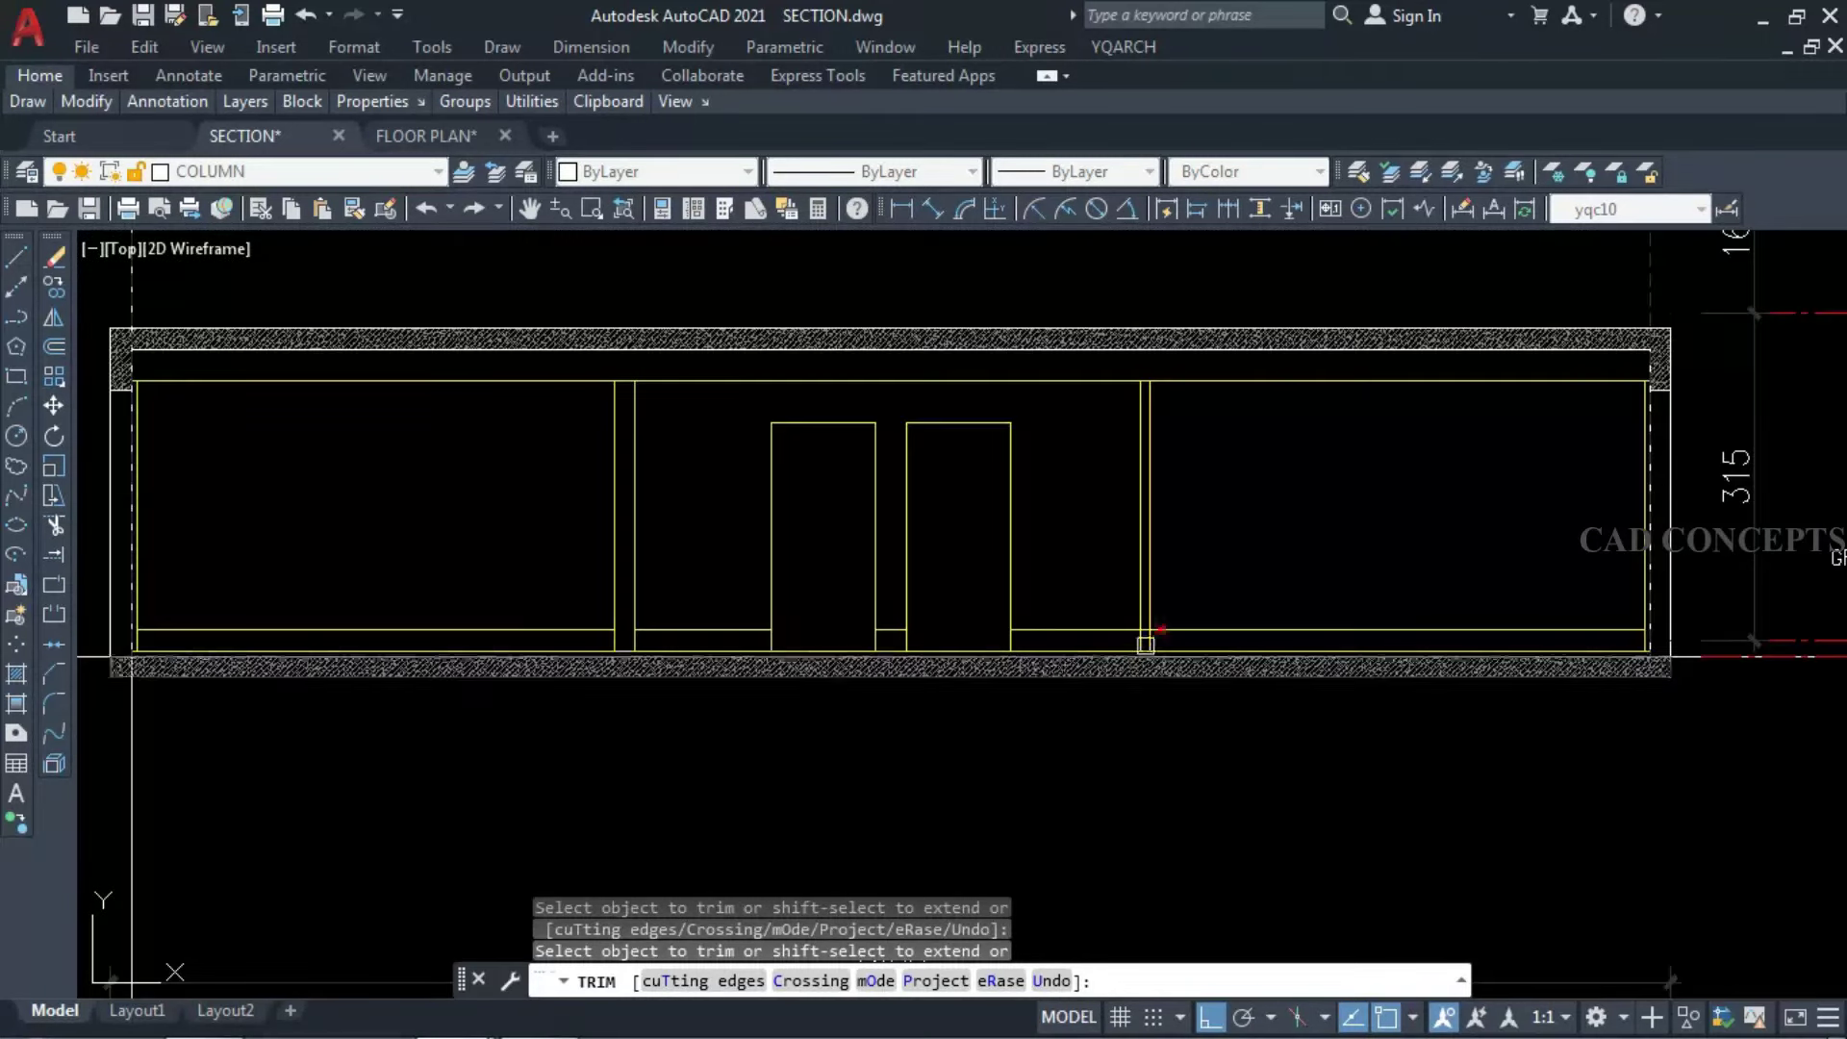
scroll(1146, 645, up, 4)
key(Escape)
scroll(1058, 630, down, 5)
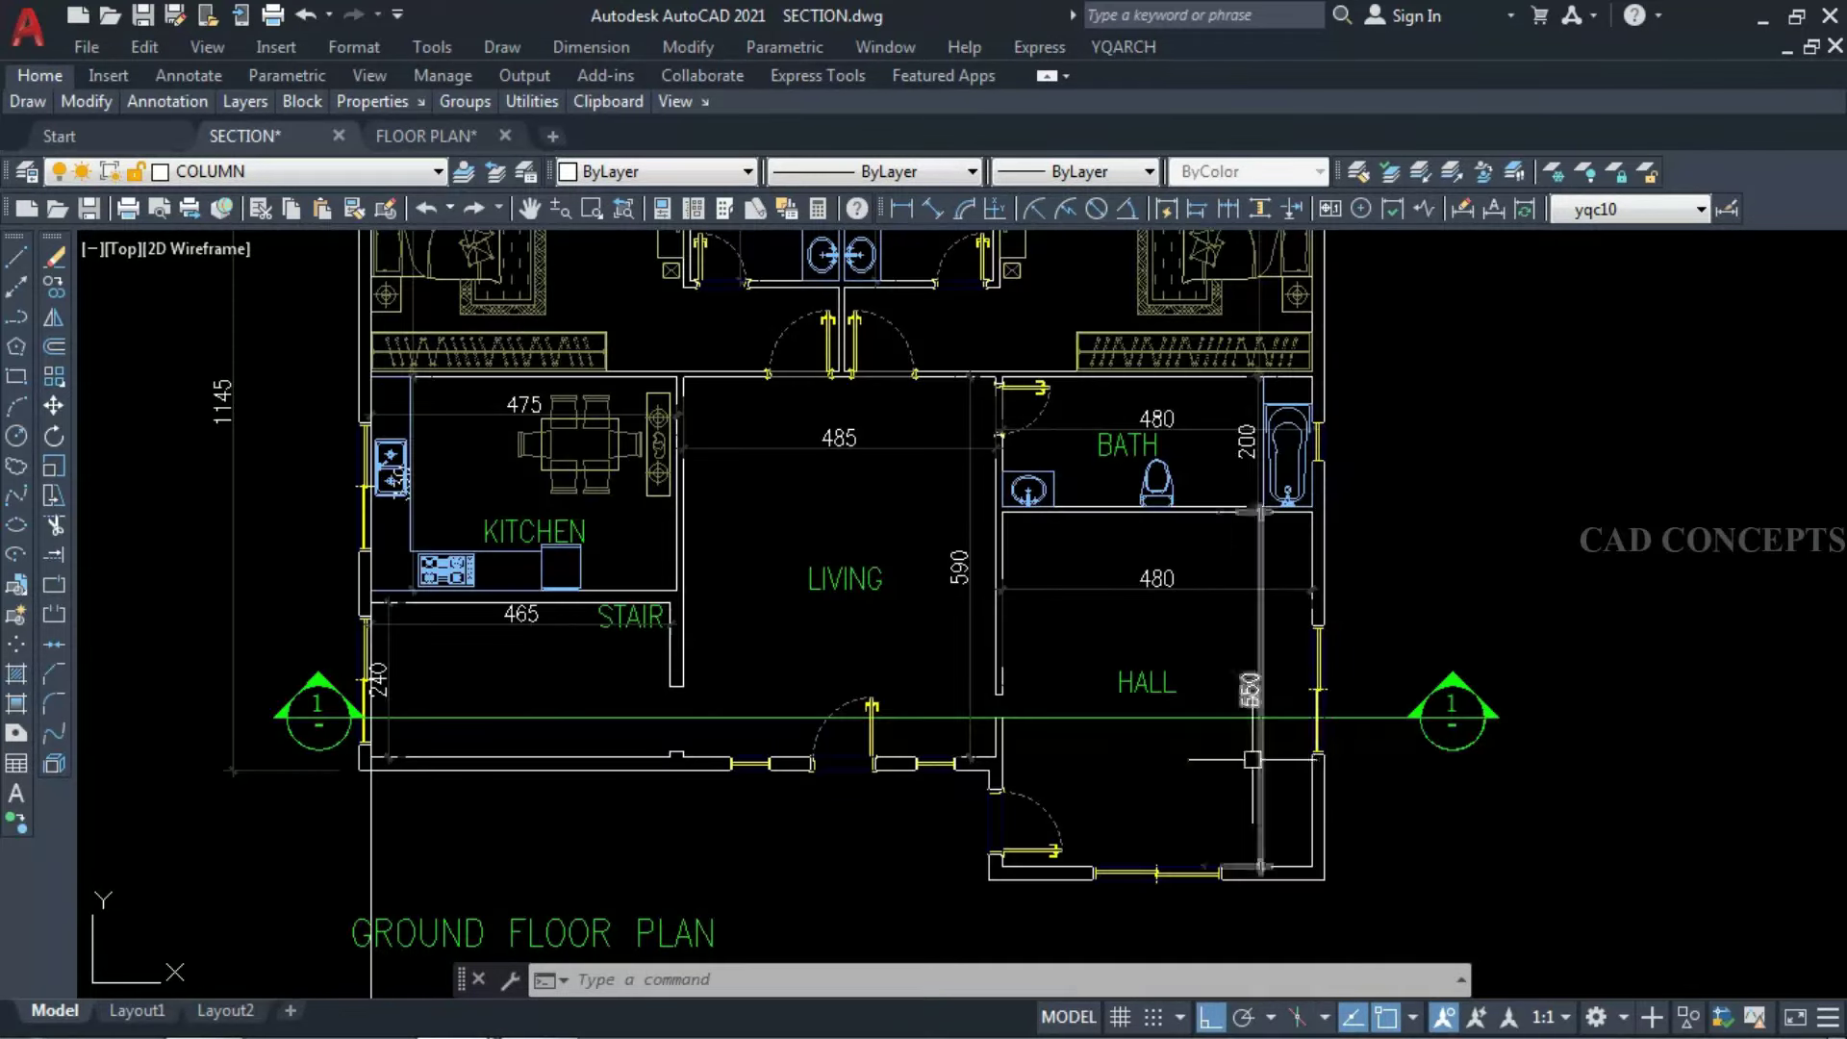
scroll(1252, 760, down, 8)
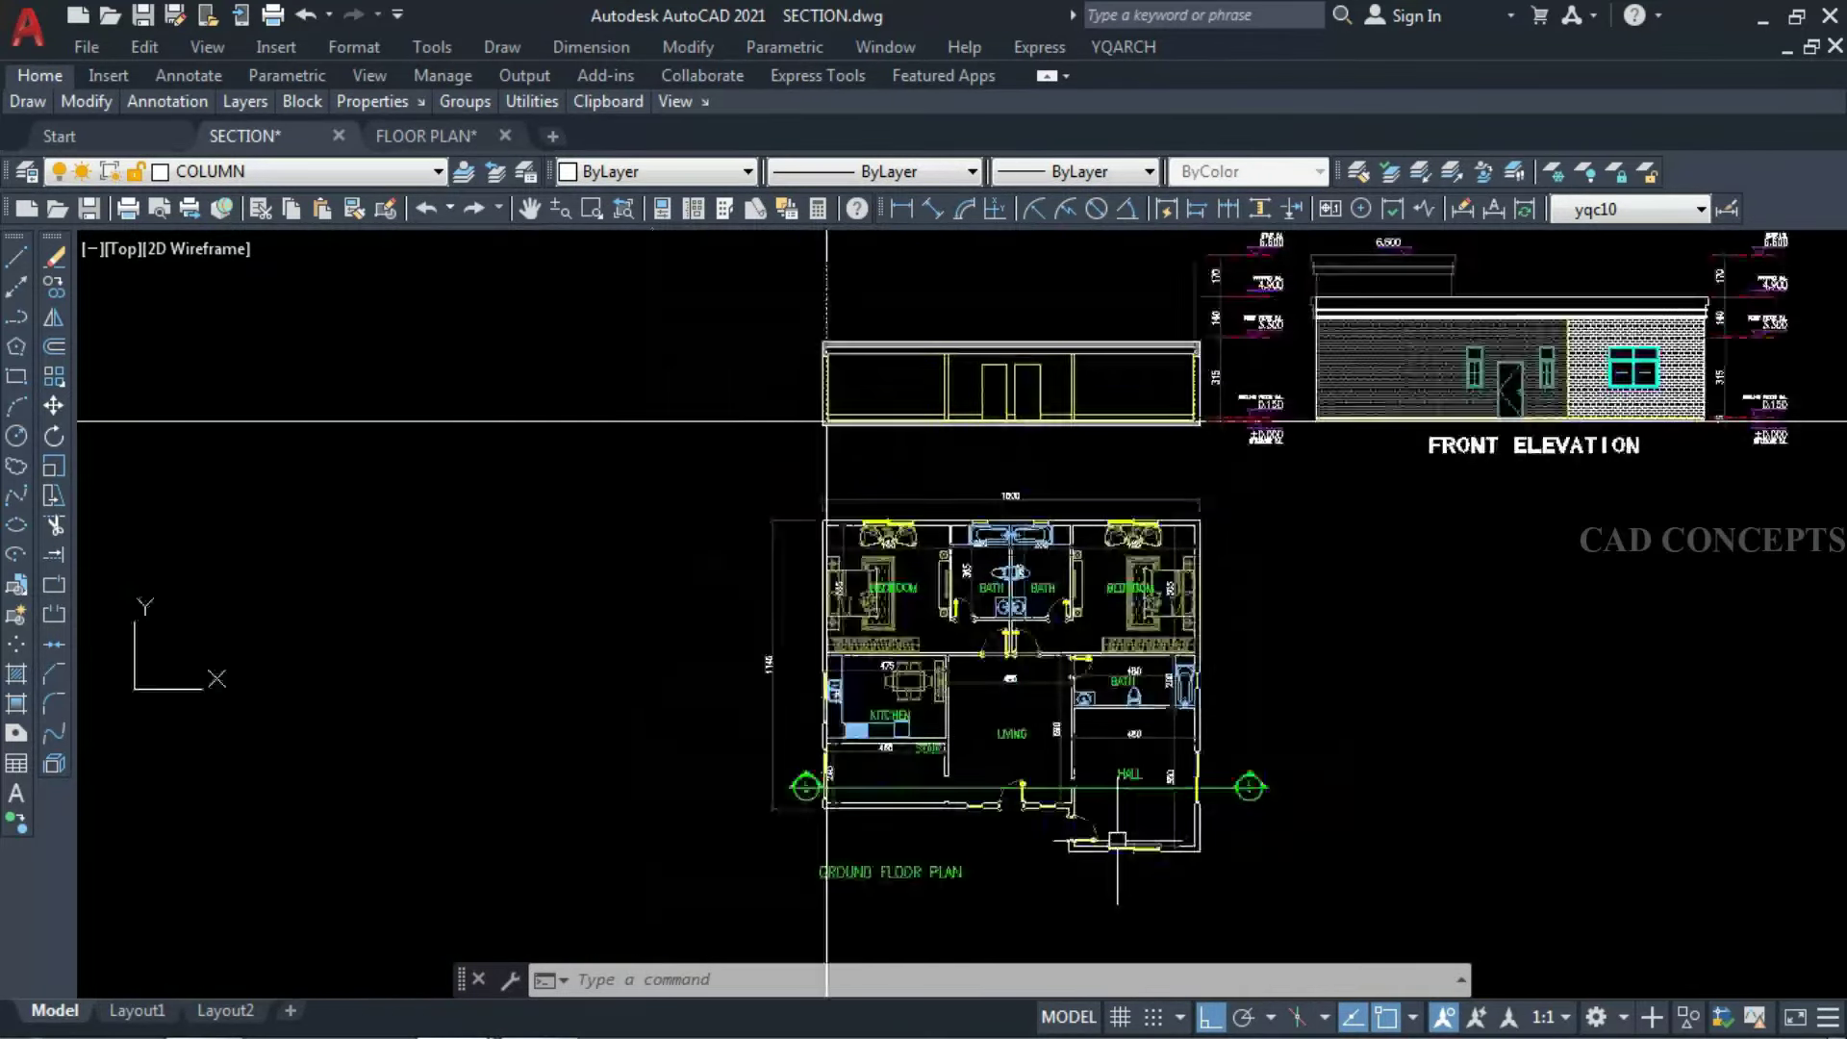
Start a line at the window corner, then cancel it twice.
scroll(1337, 674, up, 5)
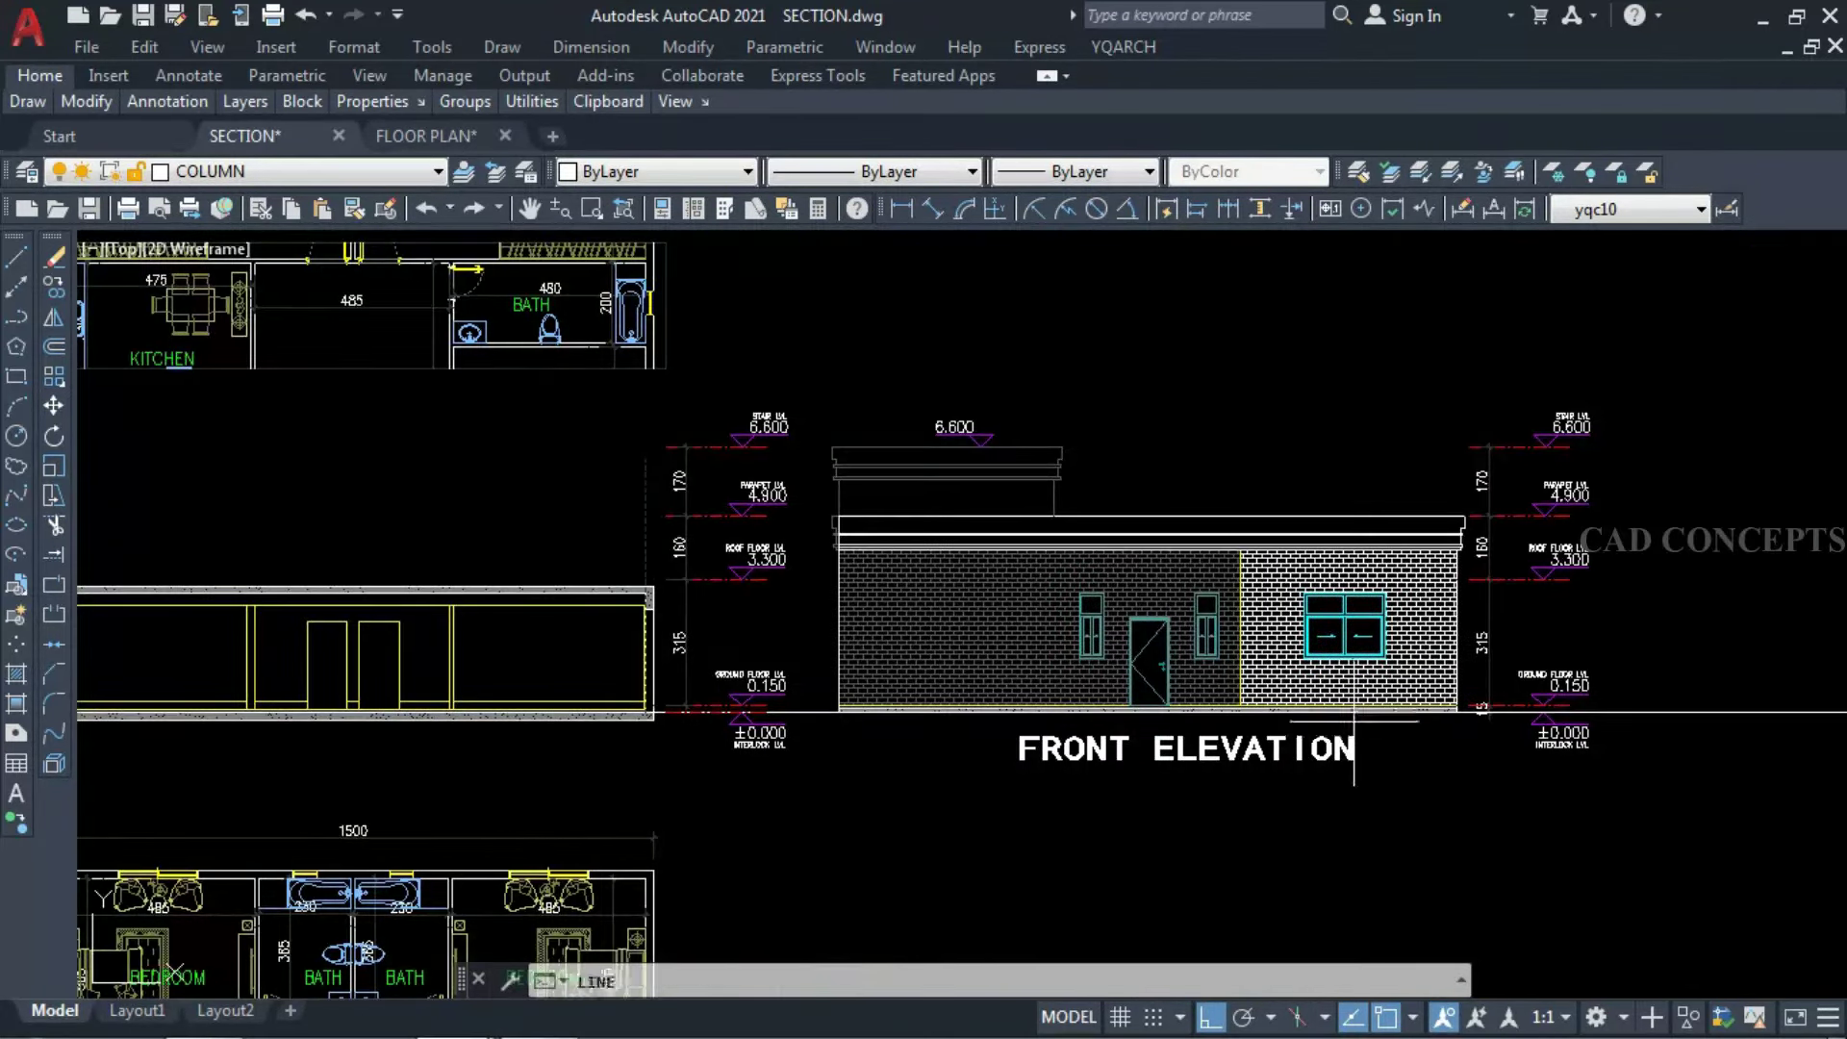
key(Return)
scroll(1393, 659, up, 6)
click(1376, 676)
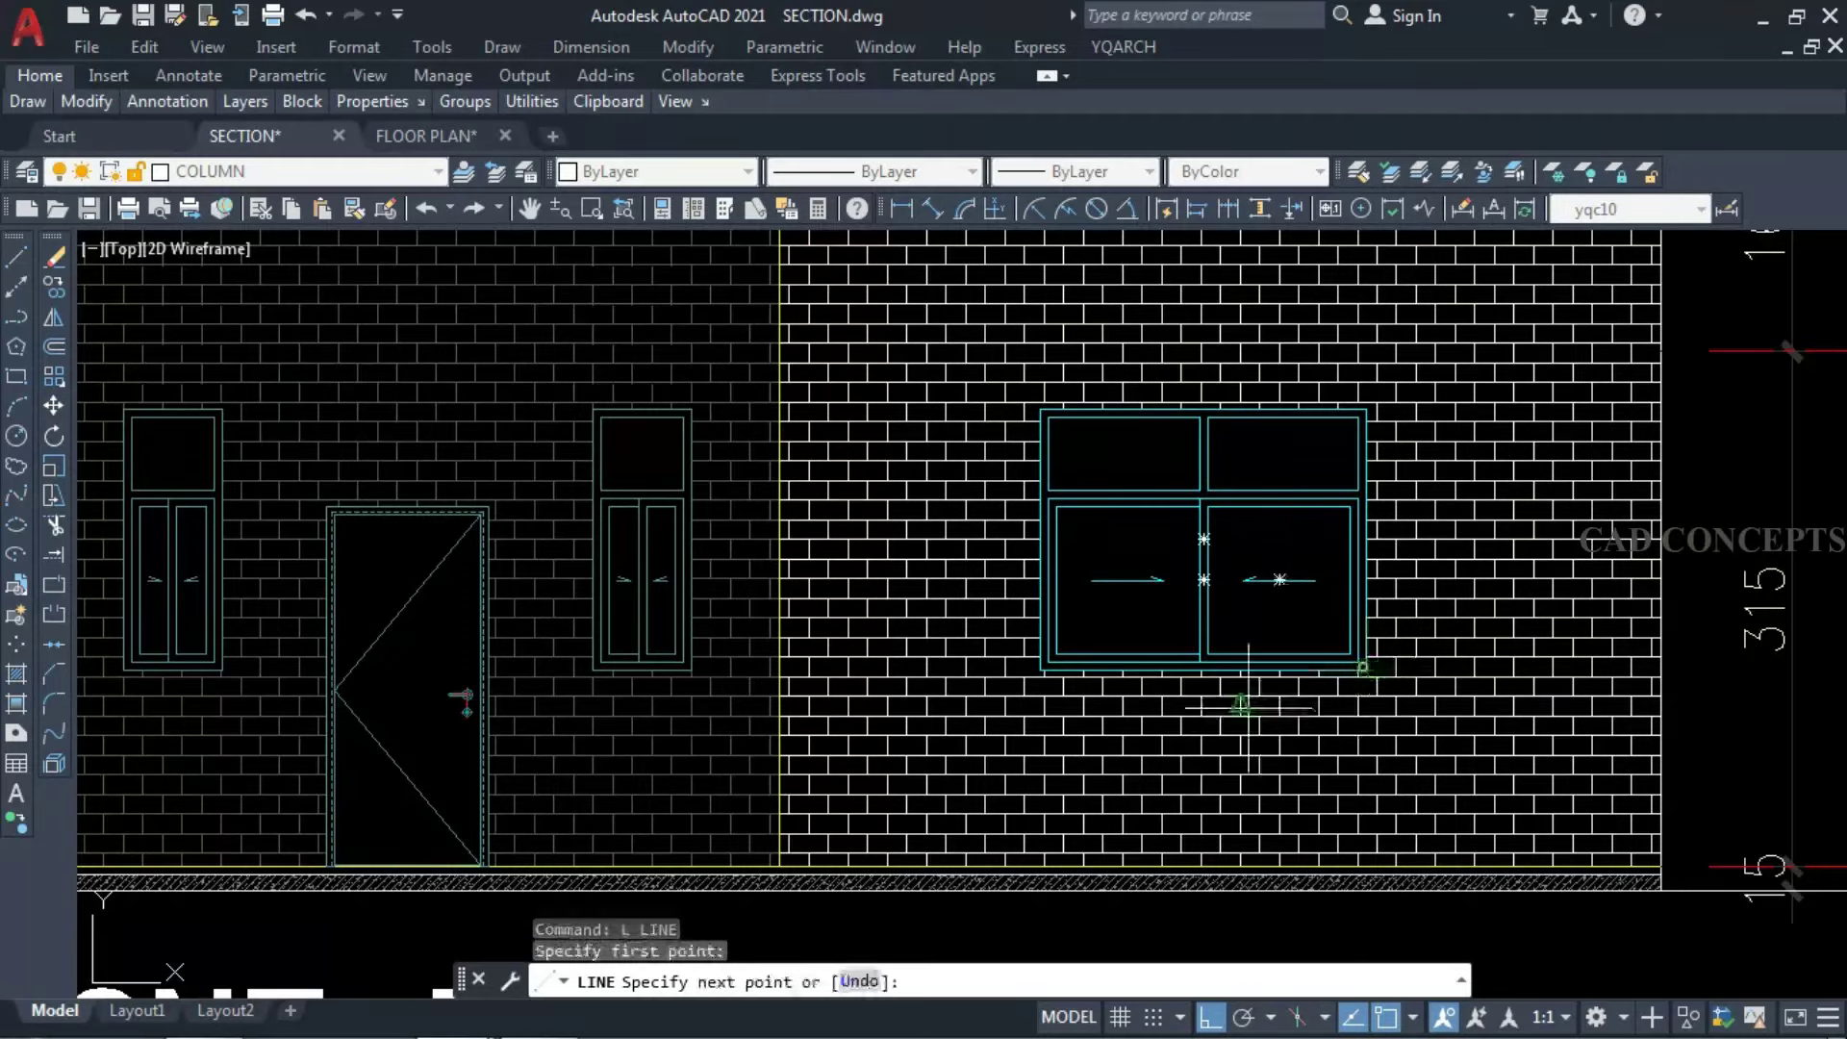
scroll(846, 678, down, 5)
scroll(827, 654, up, 4)
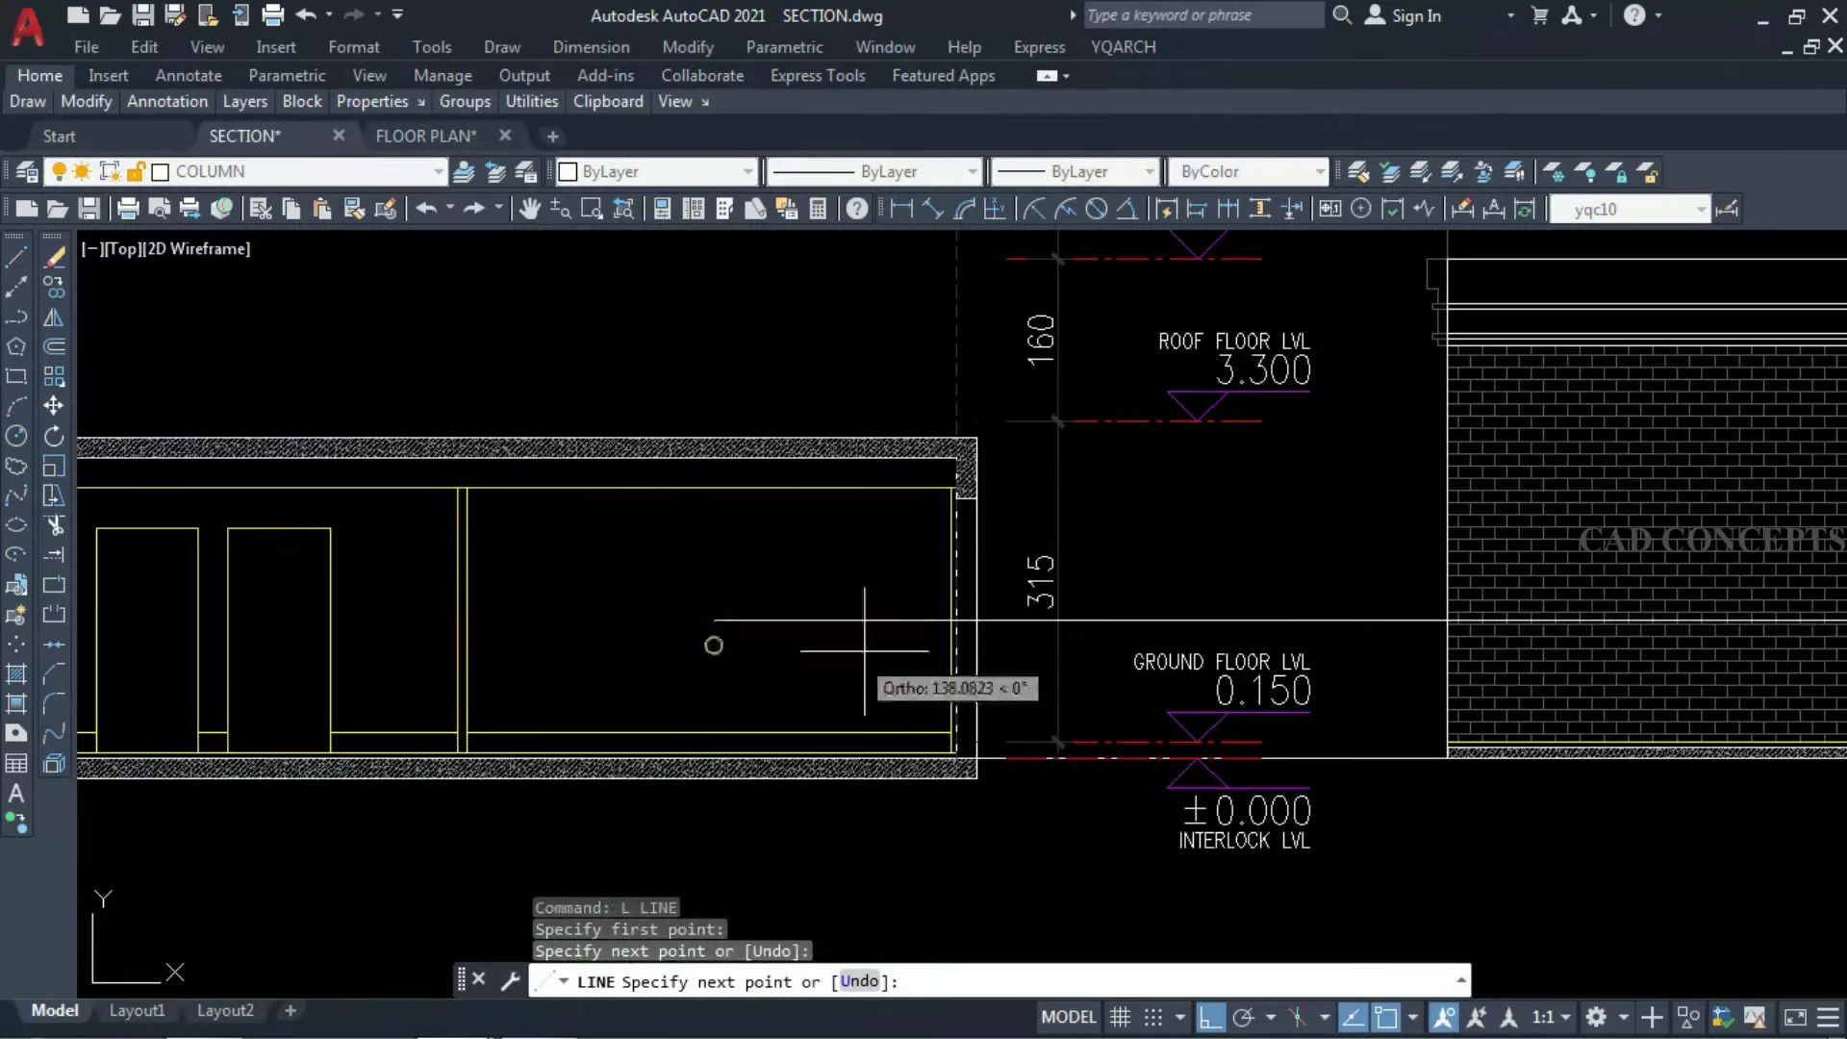
key(Escape)
scroll(938, 657, up, 3)
key(Return)
scroll(938, 657, up, 4)
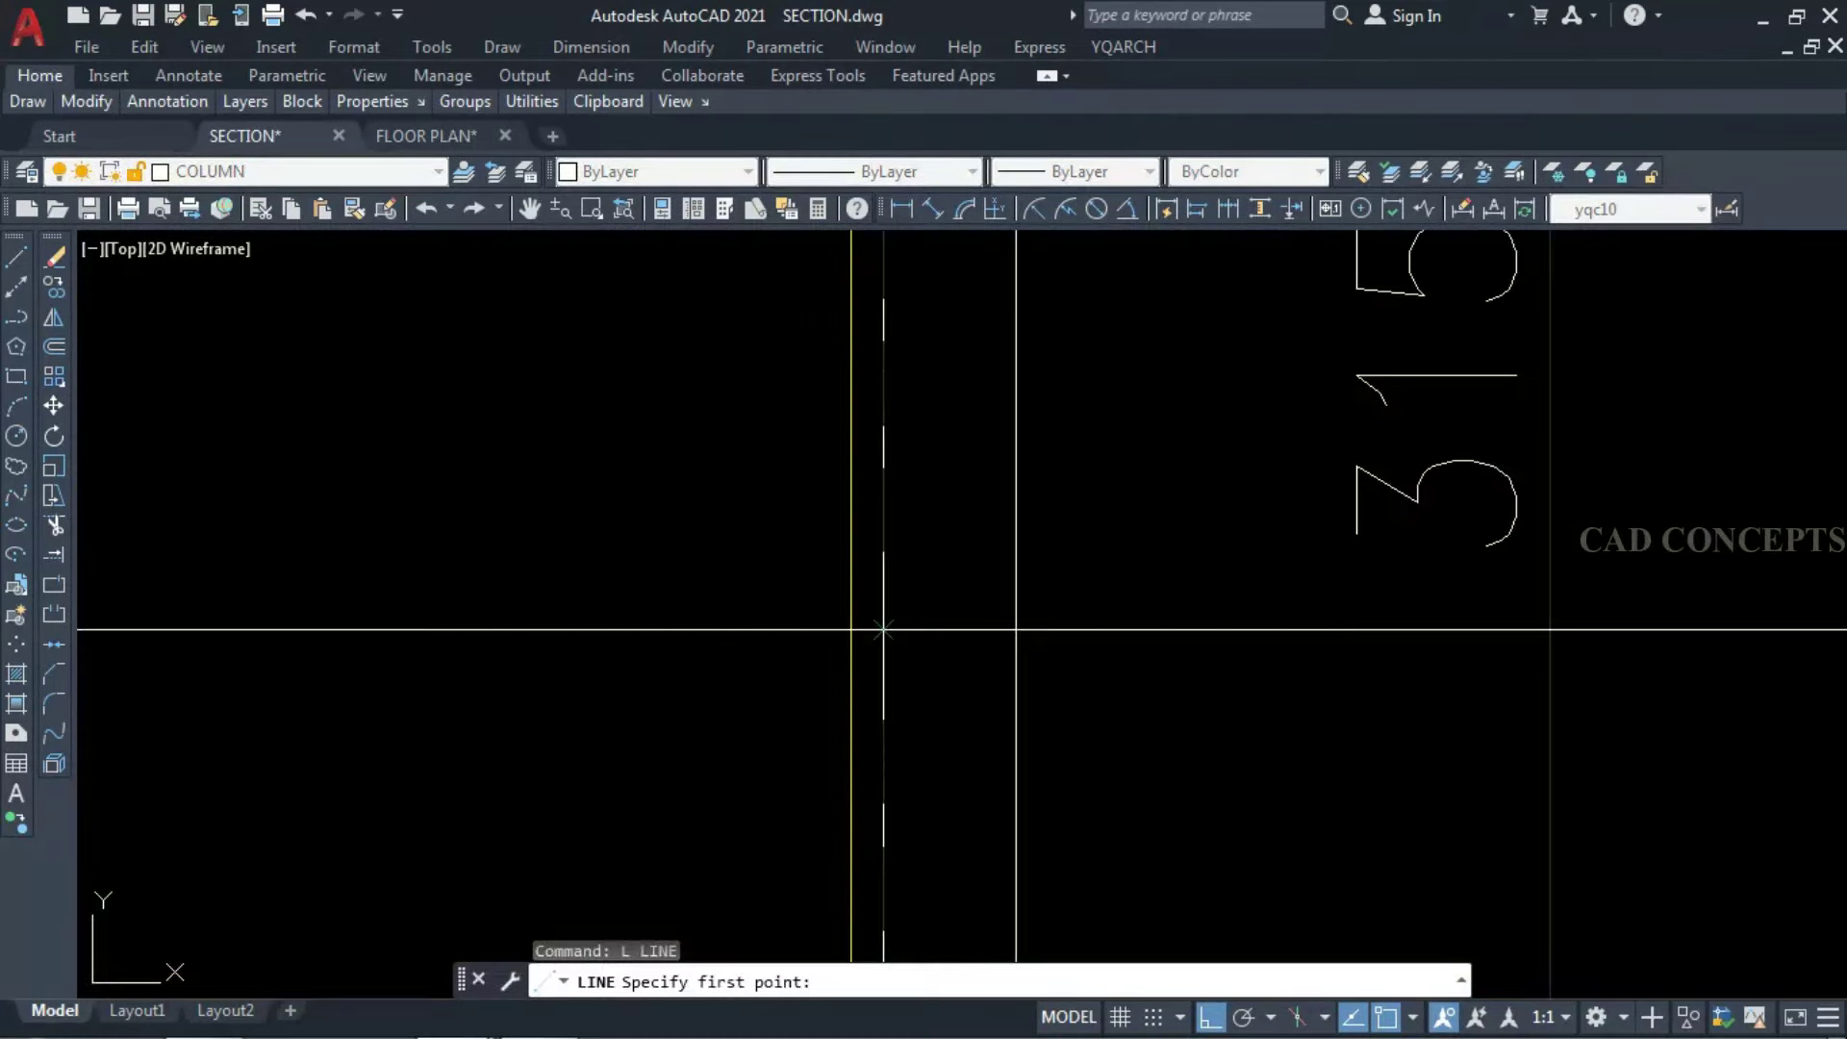
key(Escape)
Insert a 120-high window section (WS) in the right wall beneath the roof slab.
text(ws)
key(Return)
click(1015, 629)
scroll(983, 777, down, 3)
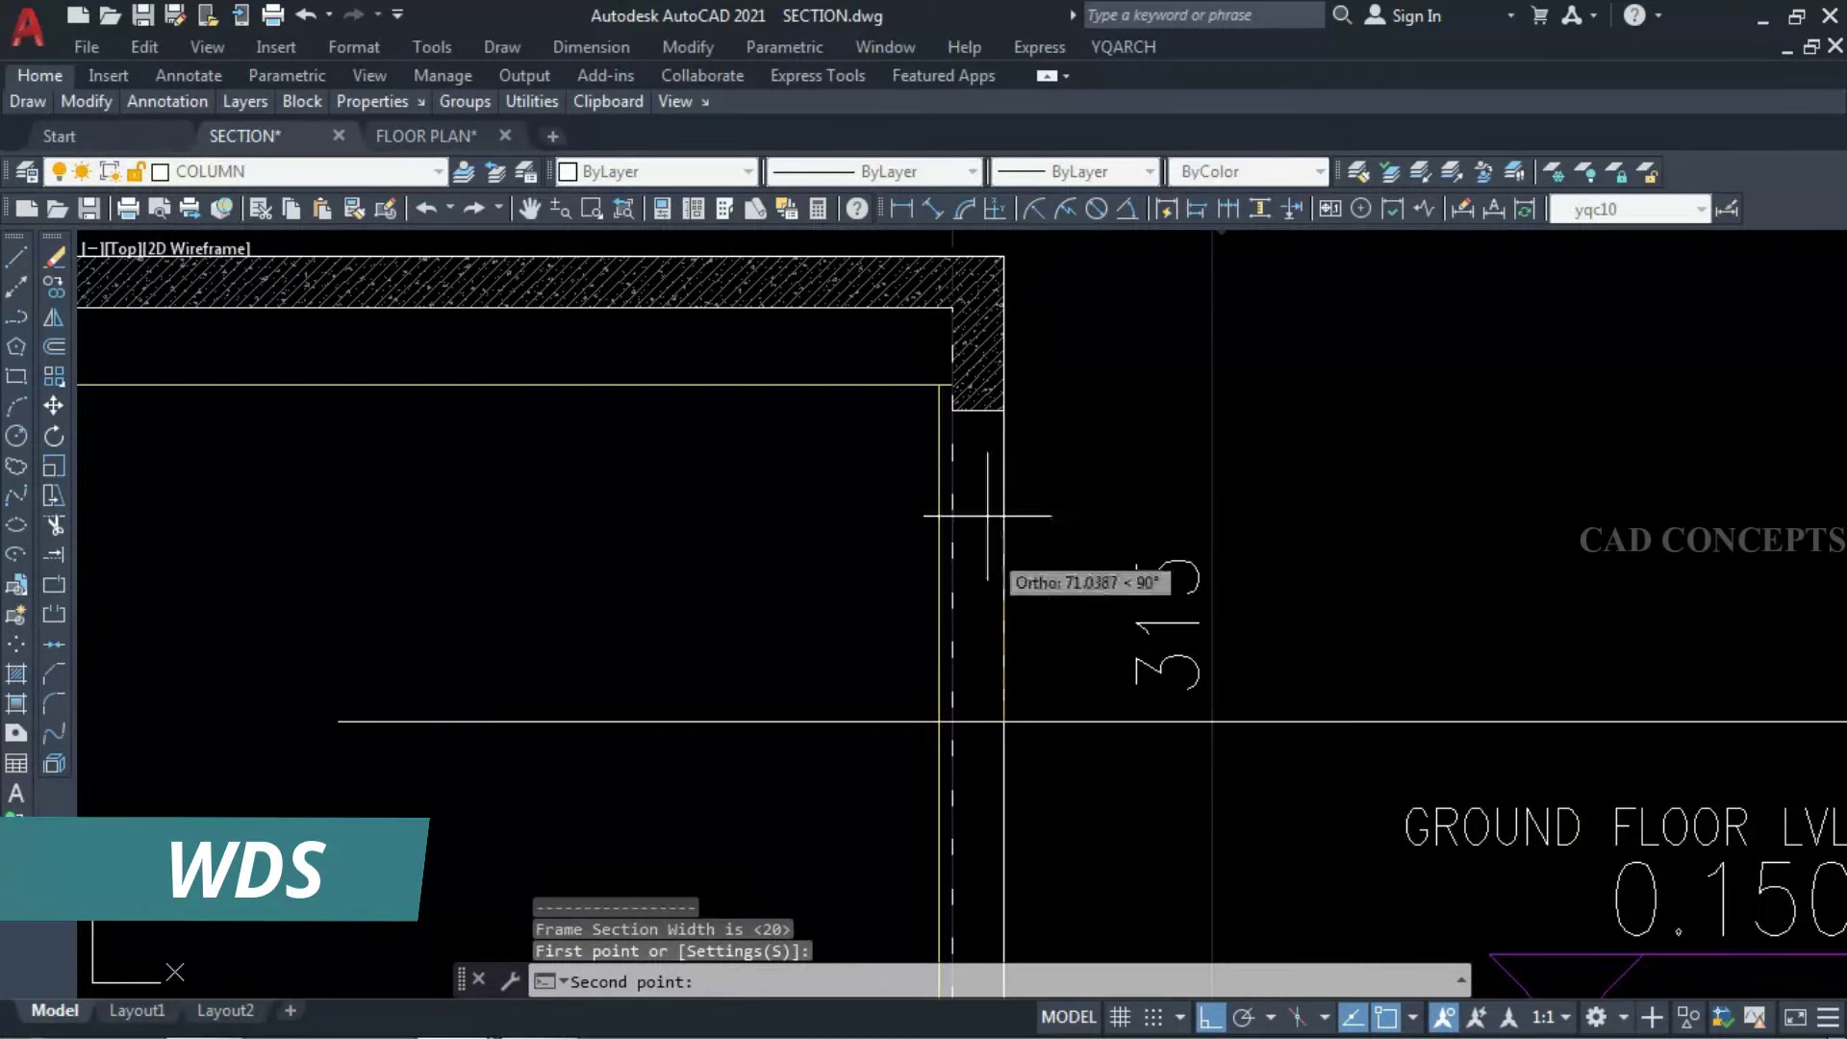
text(12)
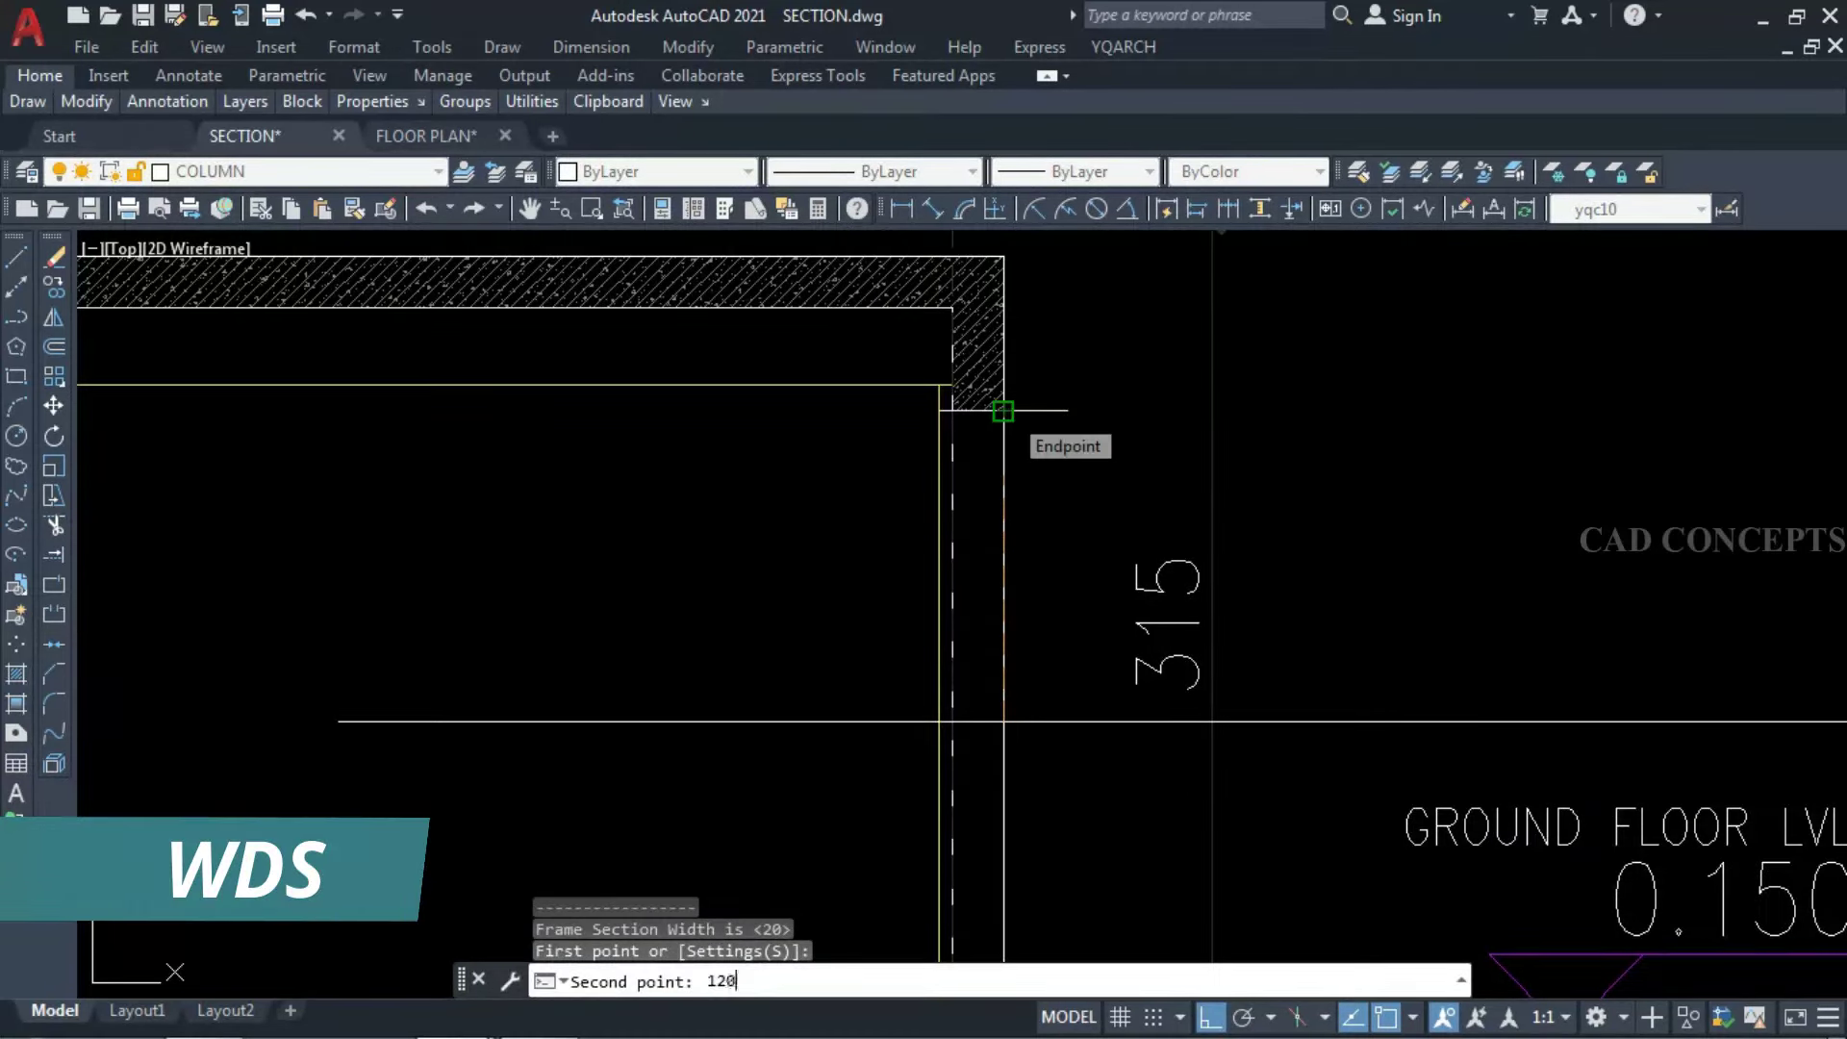
text(0)
key(Return)
key(Escape)
Erase the stray horizontal line below the new window section.
click(837, 699)
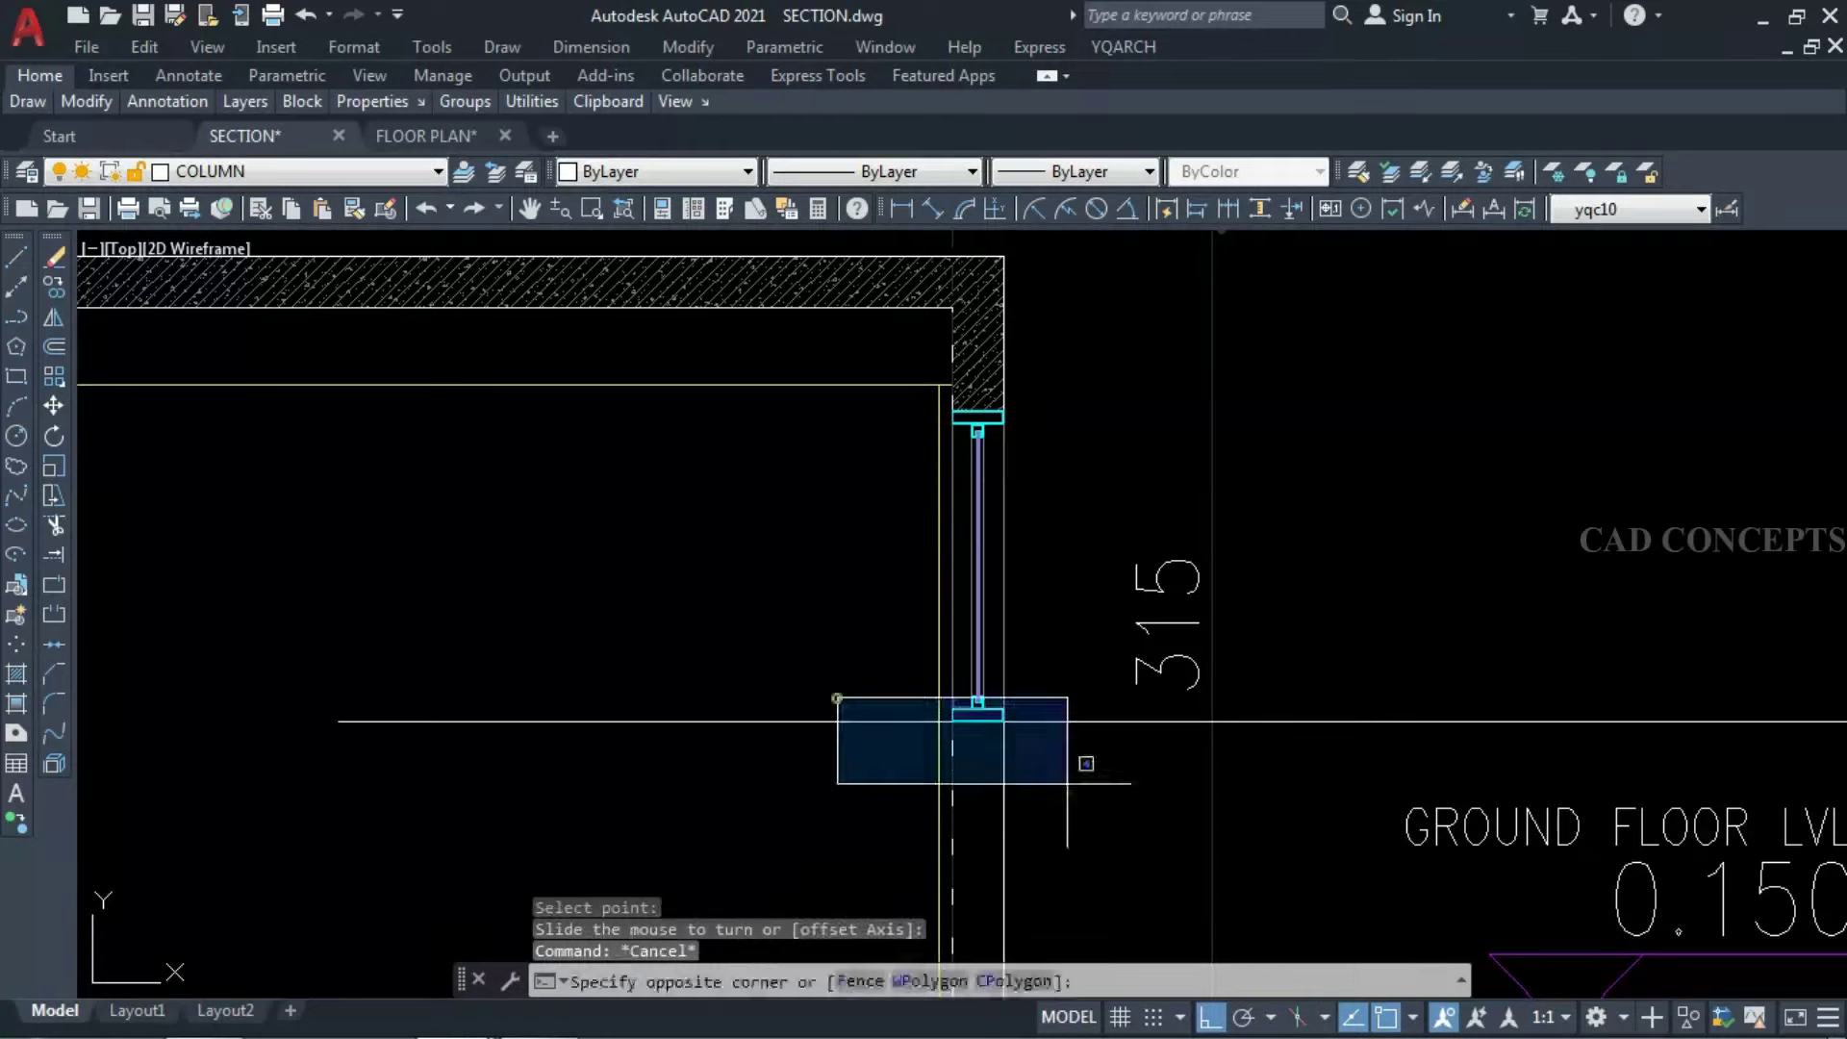
click(1086, 763)
key(Escape)
click(853, 639)
click(1142, 771)
click(1081, 624)
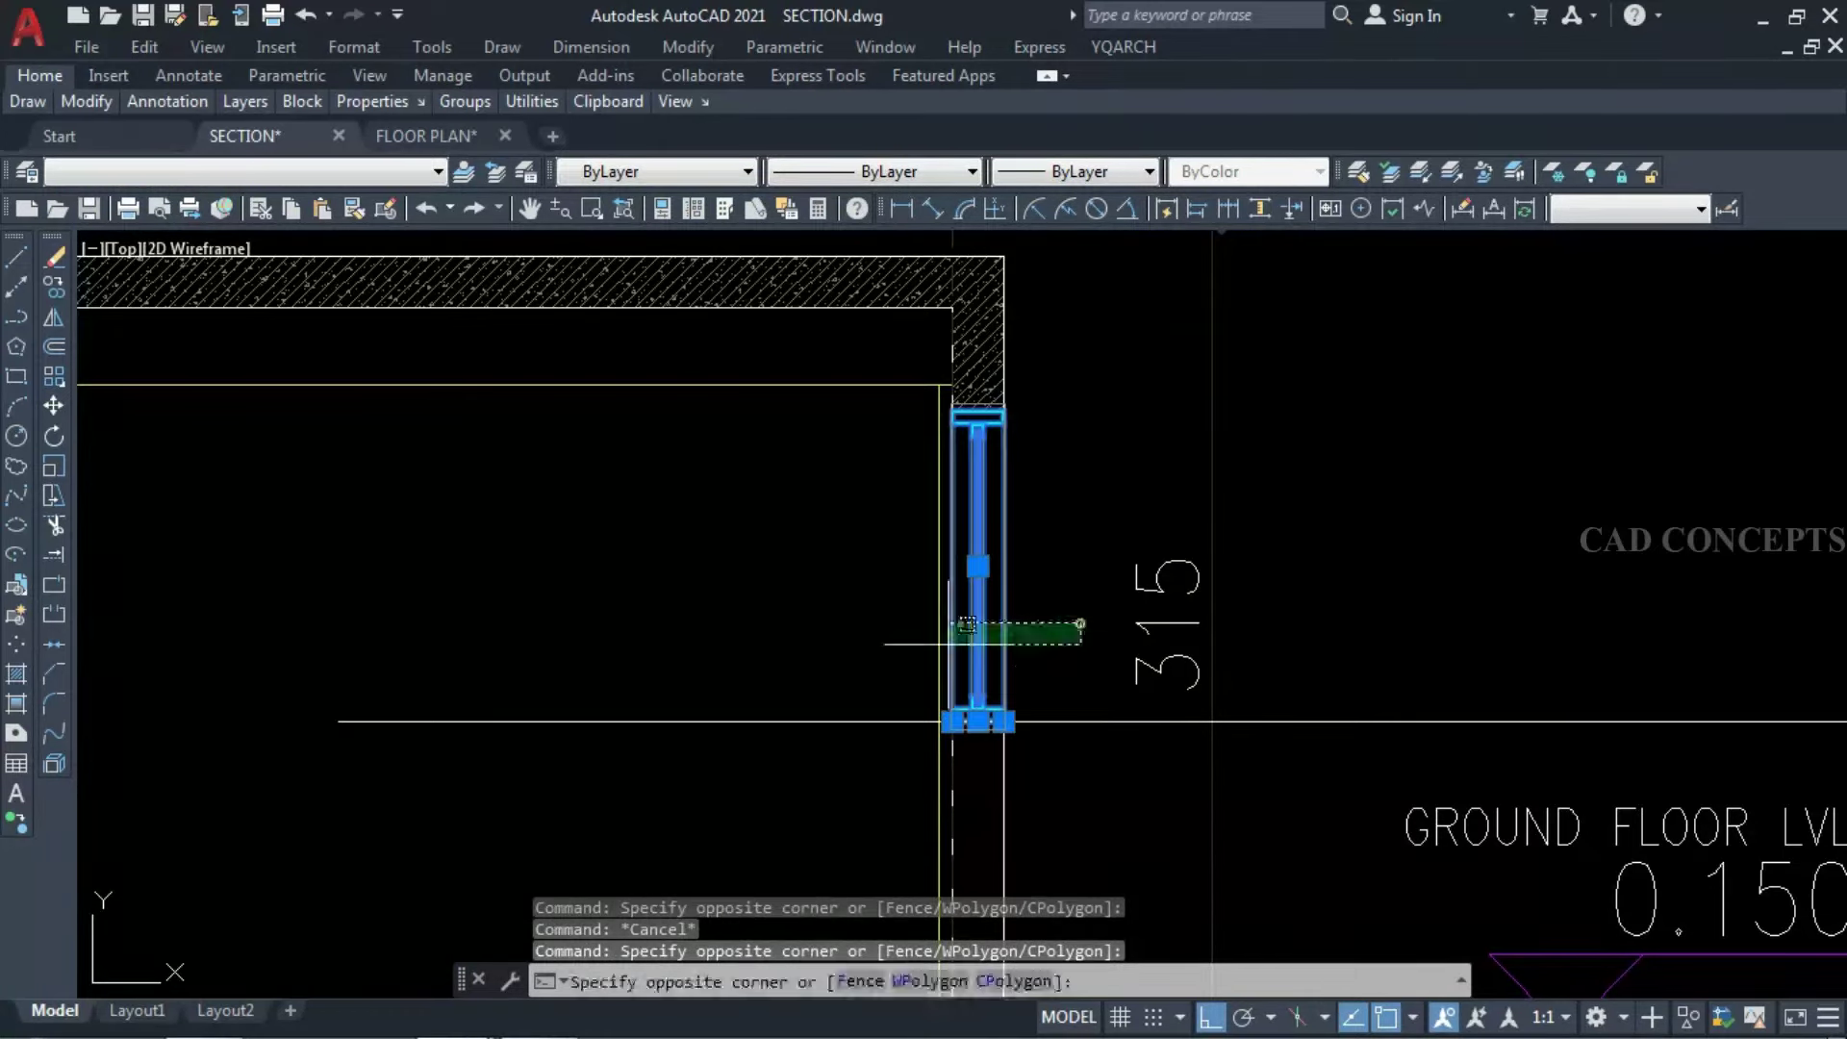
click(967, 626)
click(1060, 776)
text(E)
key(Return)
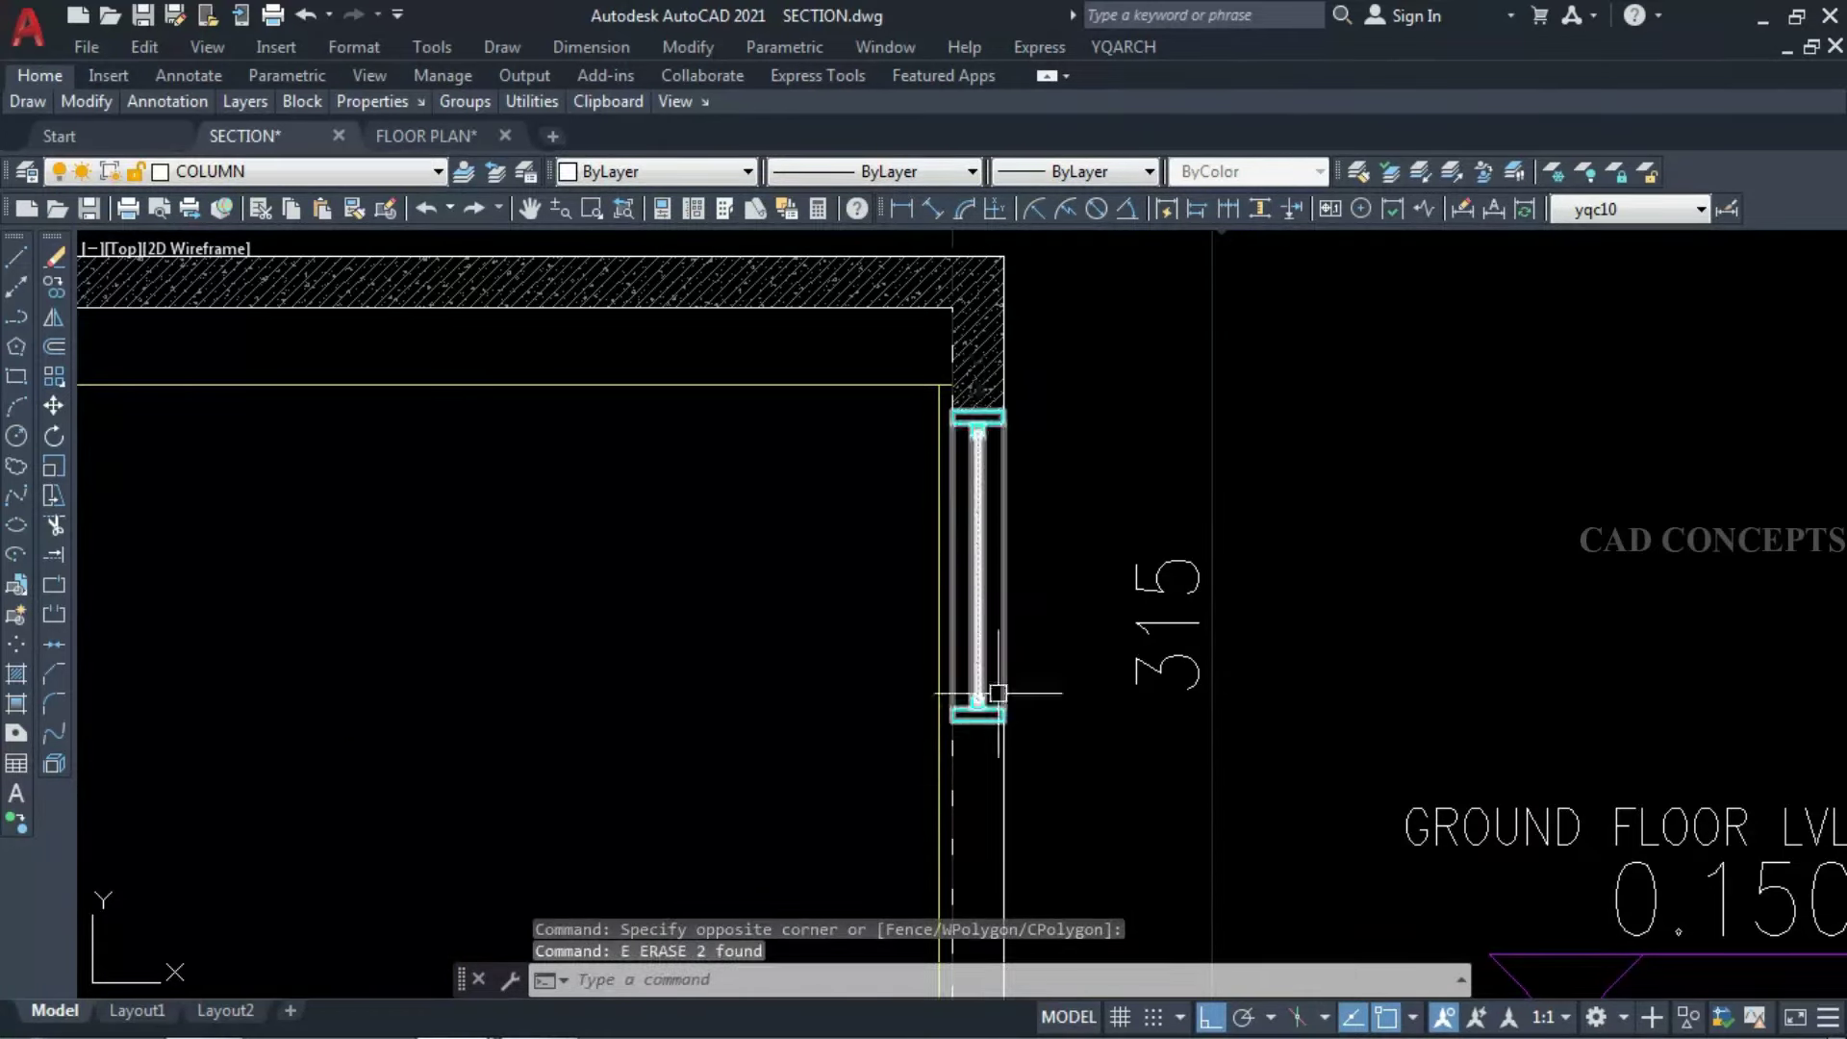
key(ctrl+z)
click(1015, 724)
text(E)
key(Return)
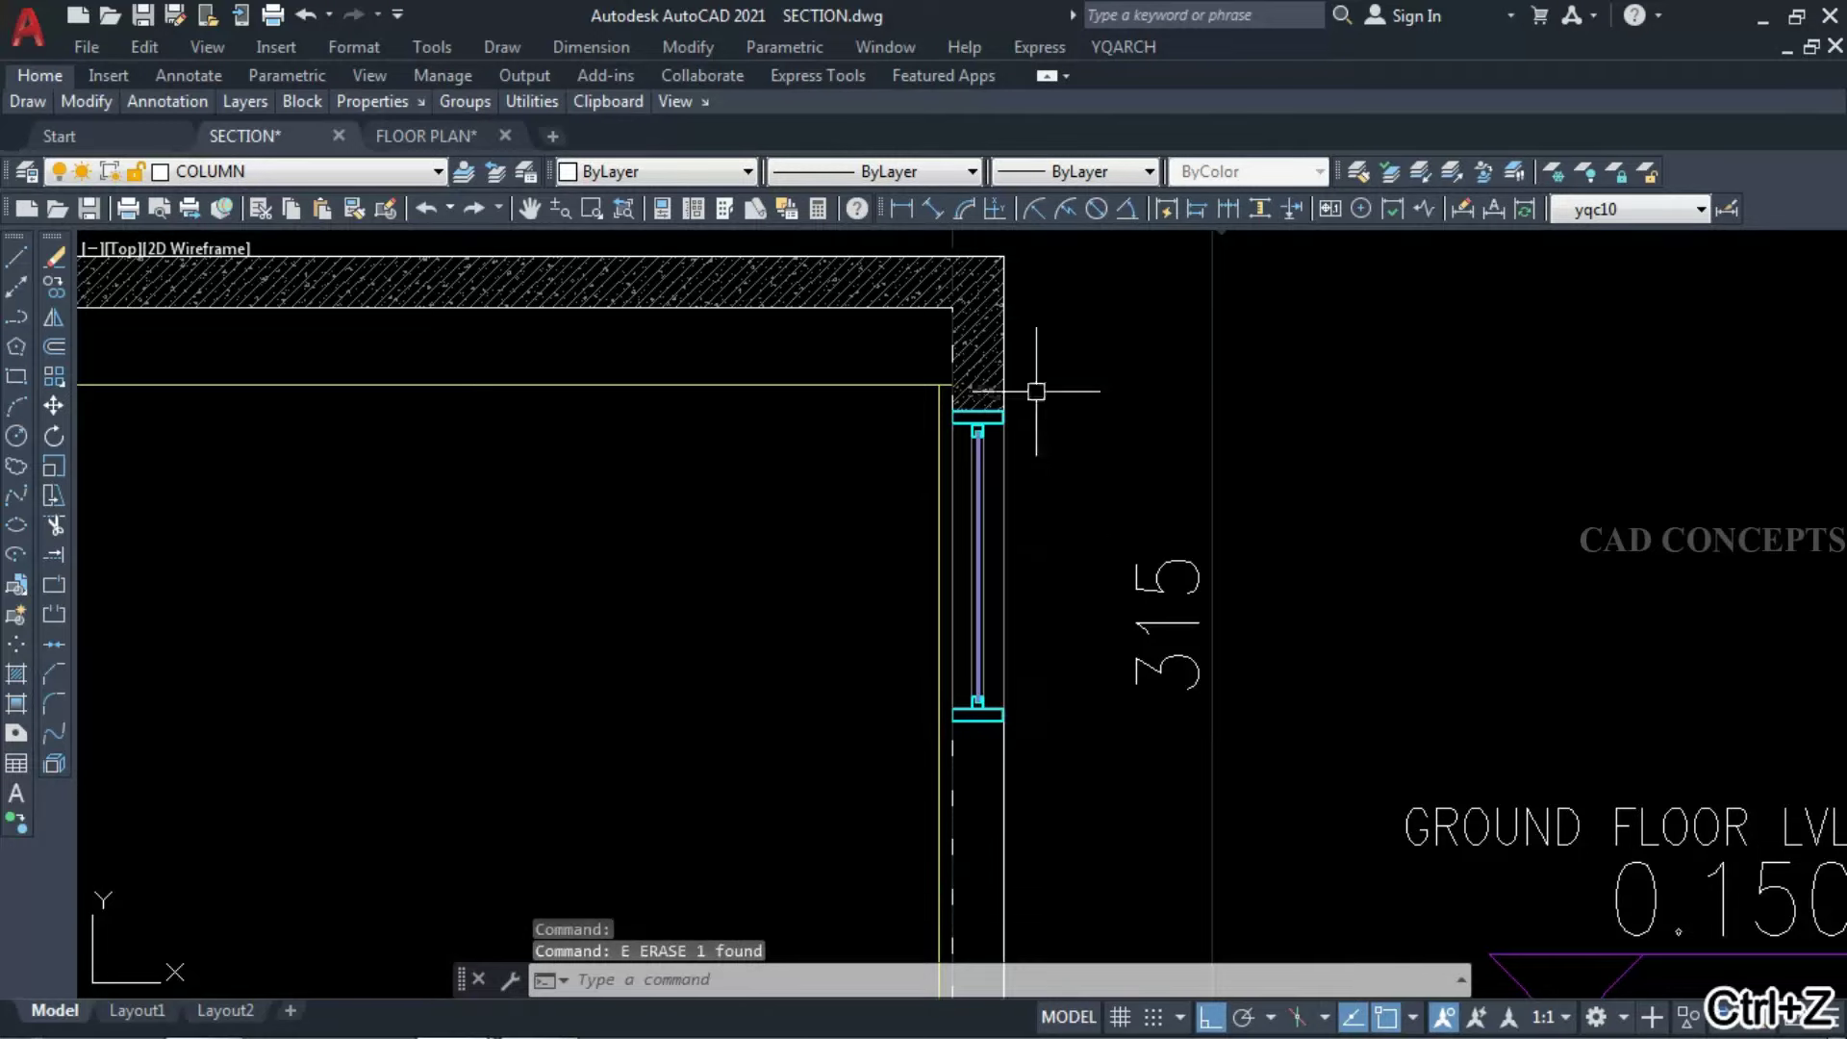
scroll(1154, 567, down, 5)
Draw side-hung door elevations (ADE) in both door openings using Pick Rectangles.
text(ADE)
key(Return)
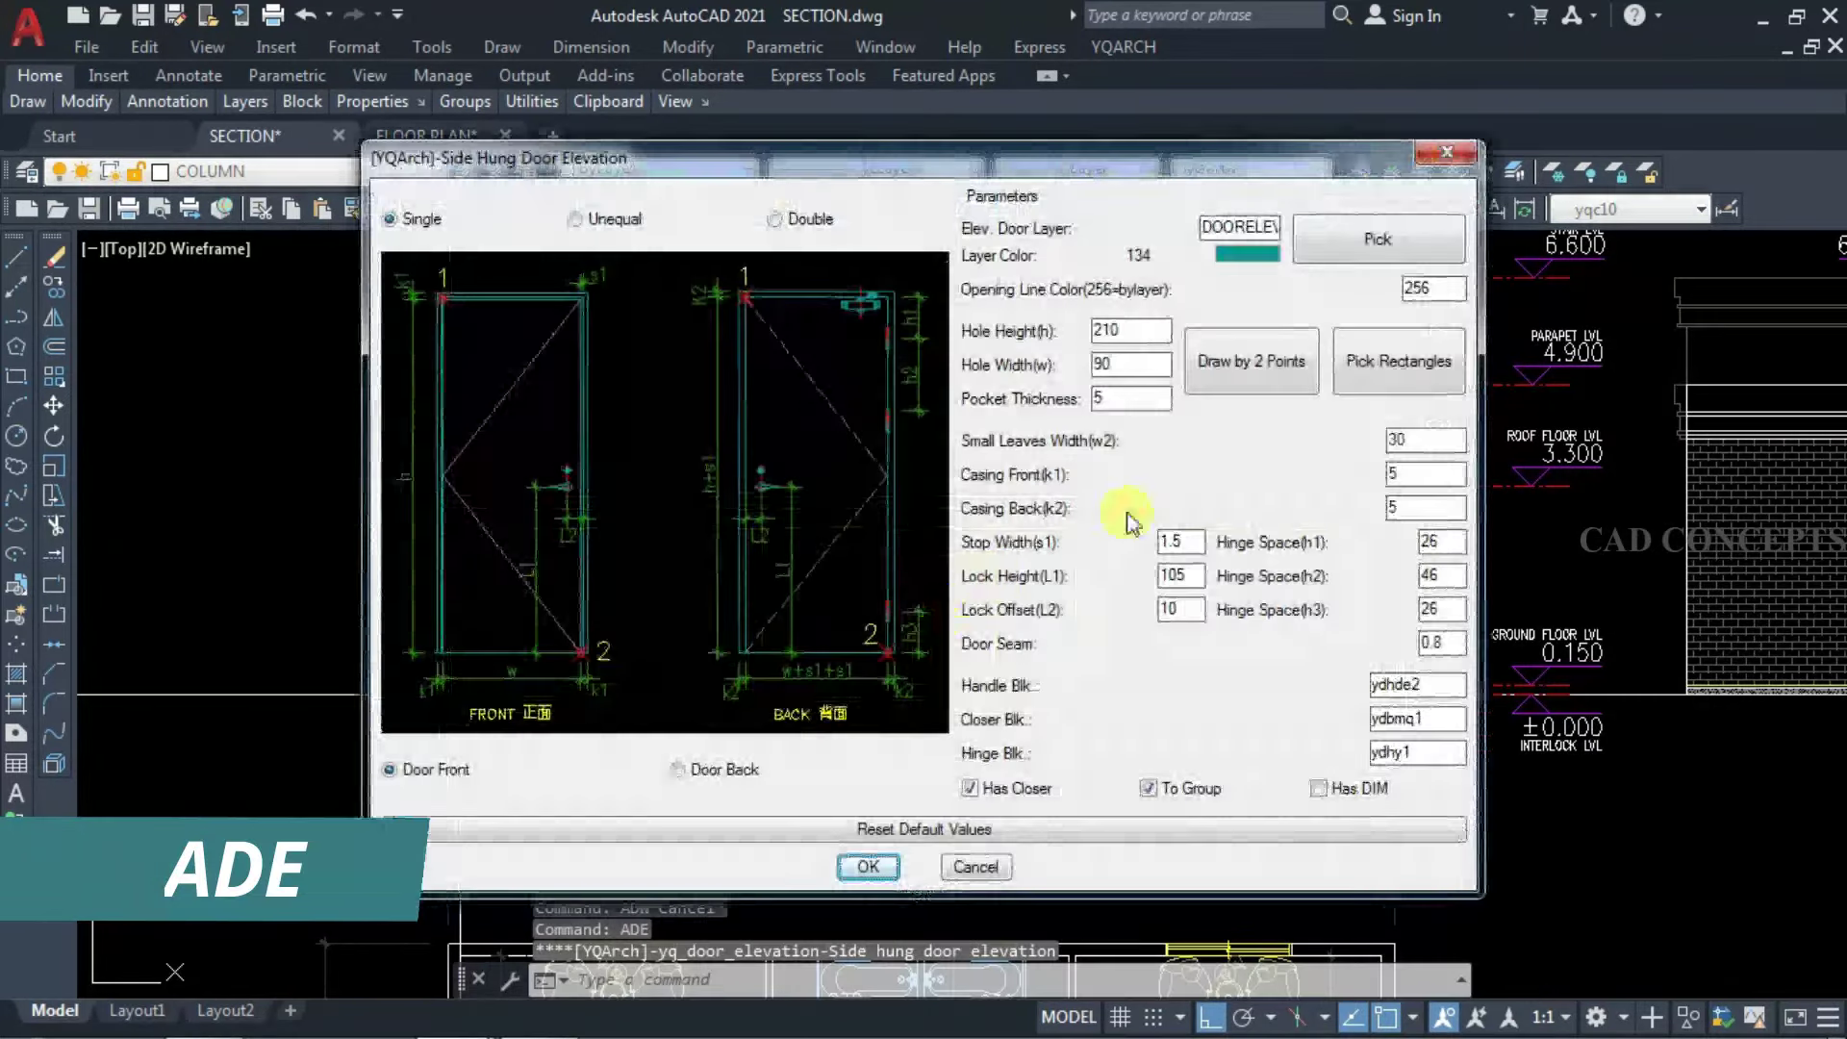
click(1400, 362)
click(926, 596)
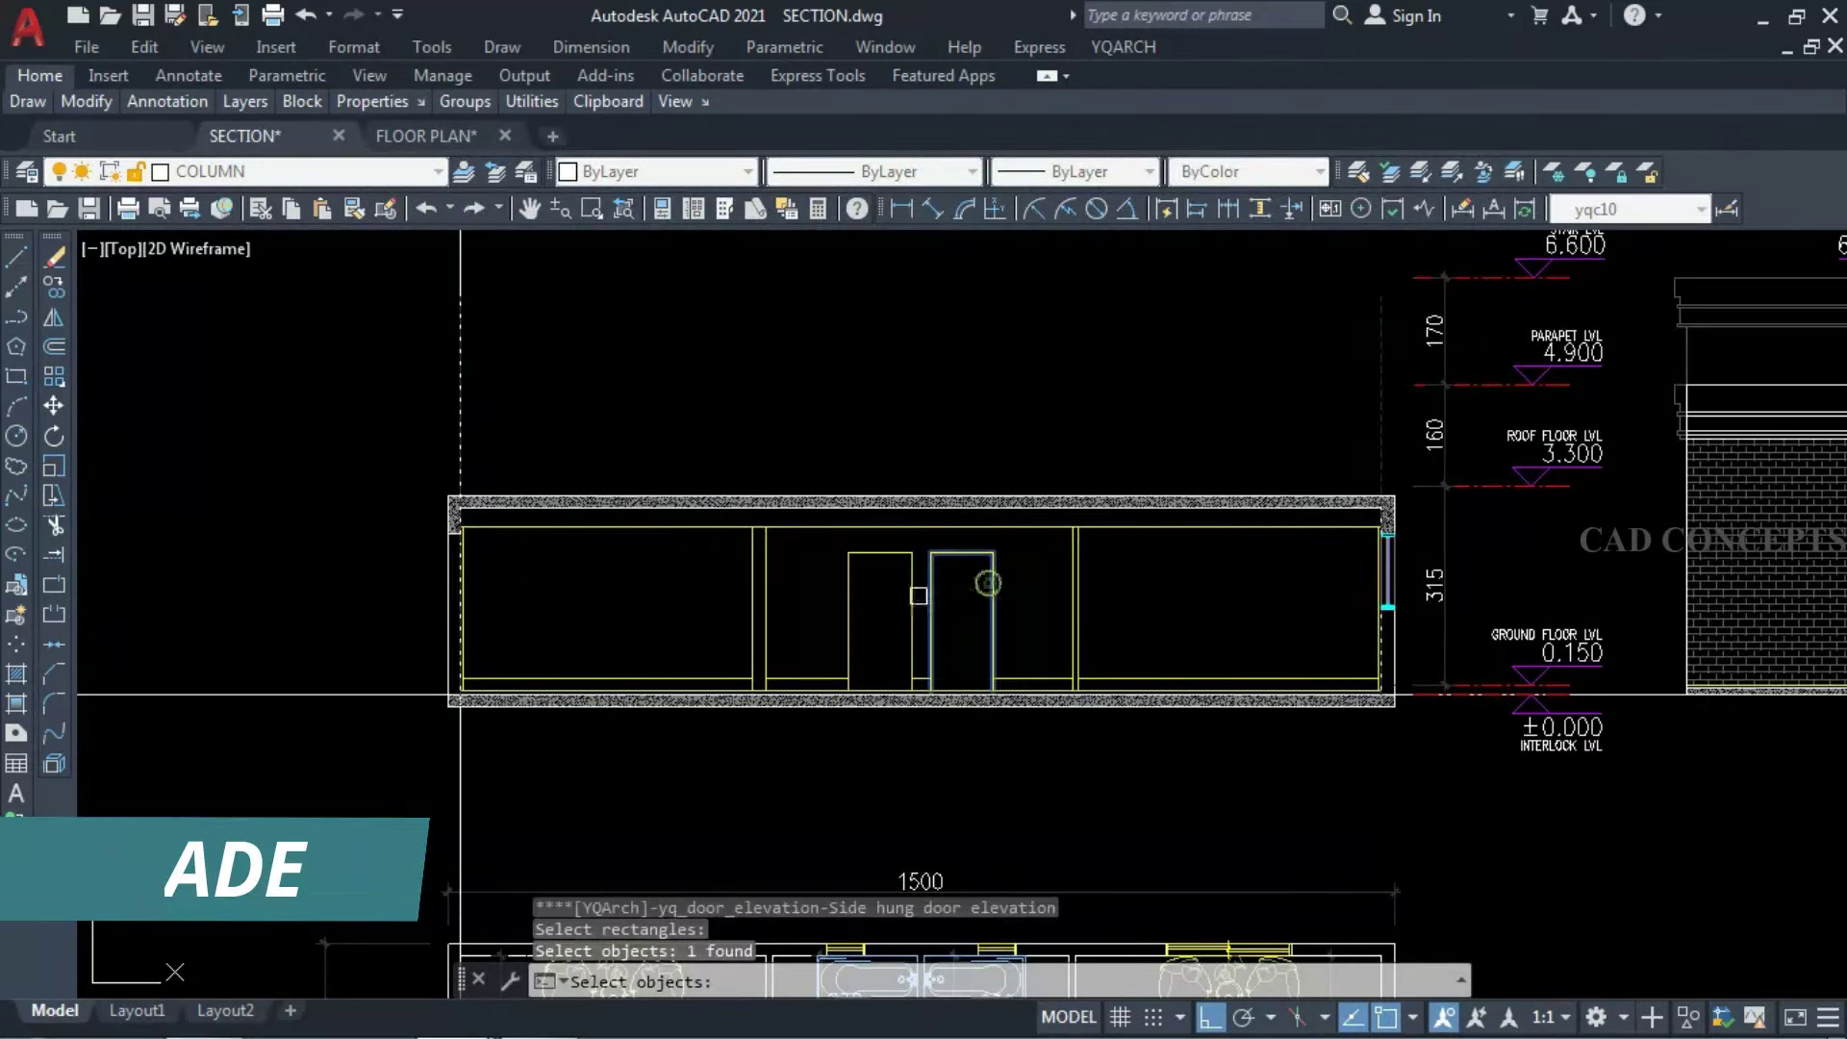
click(918, 596)
key(Return)
key(Escape)
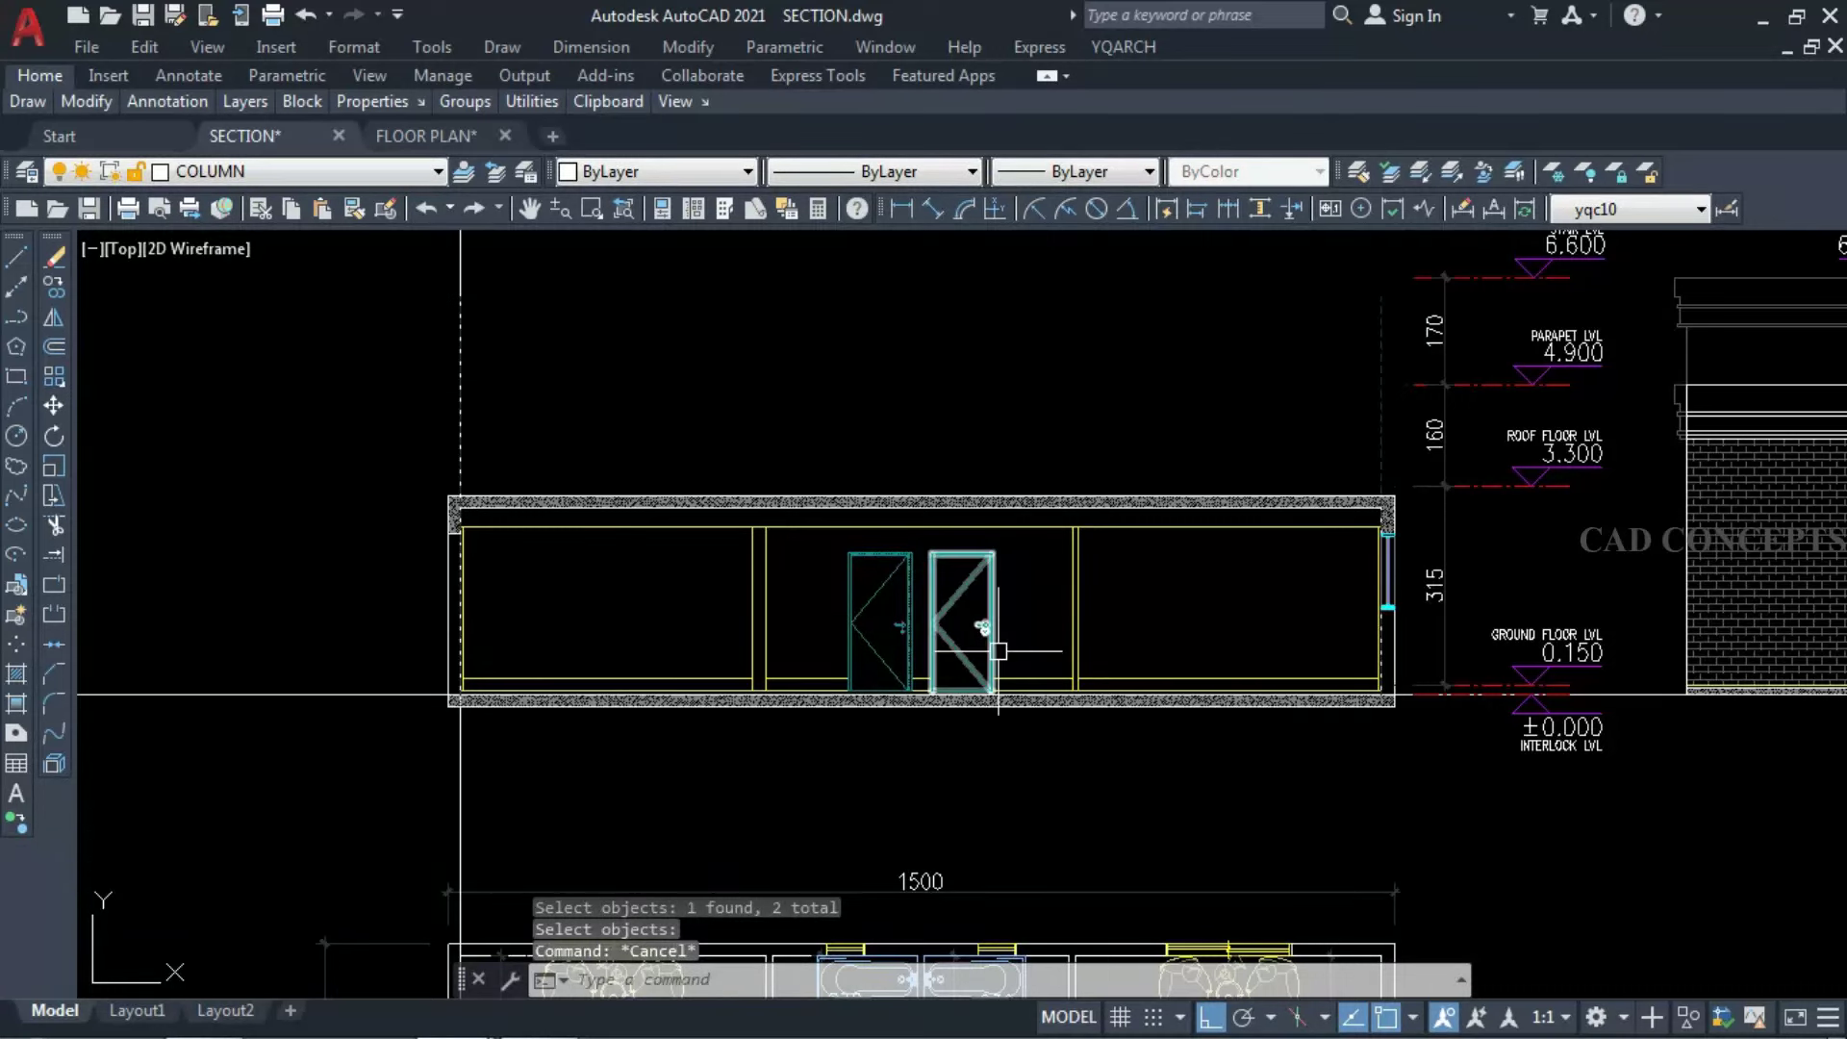
Add a wood door section (ADS) between the two left wall lines.
scroll(752, 621, up, 4)
text(A)
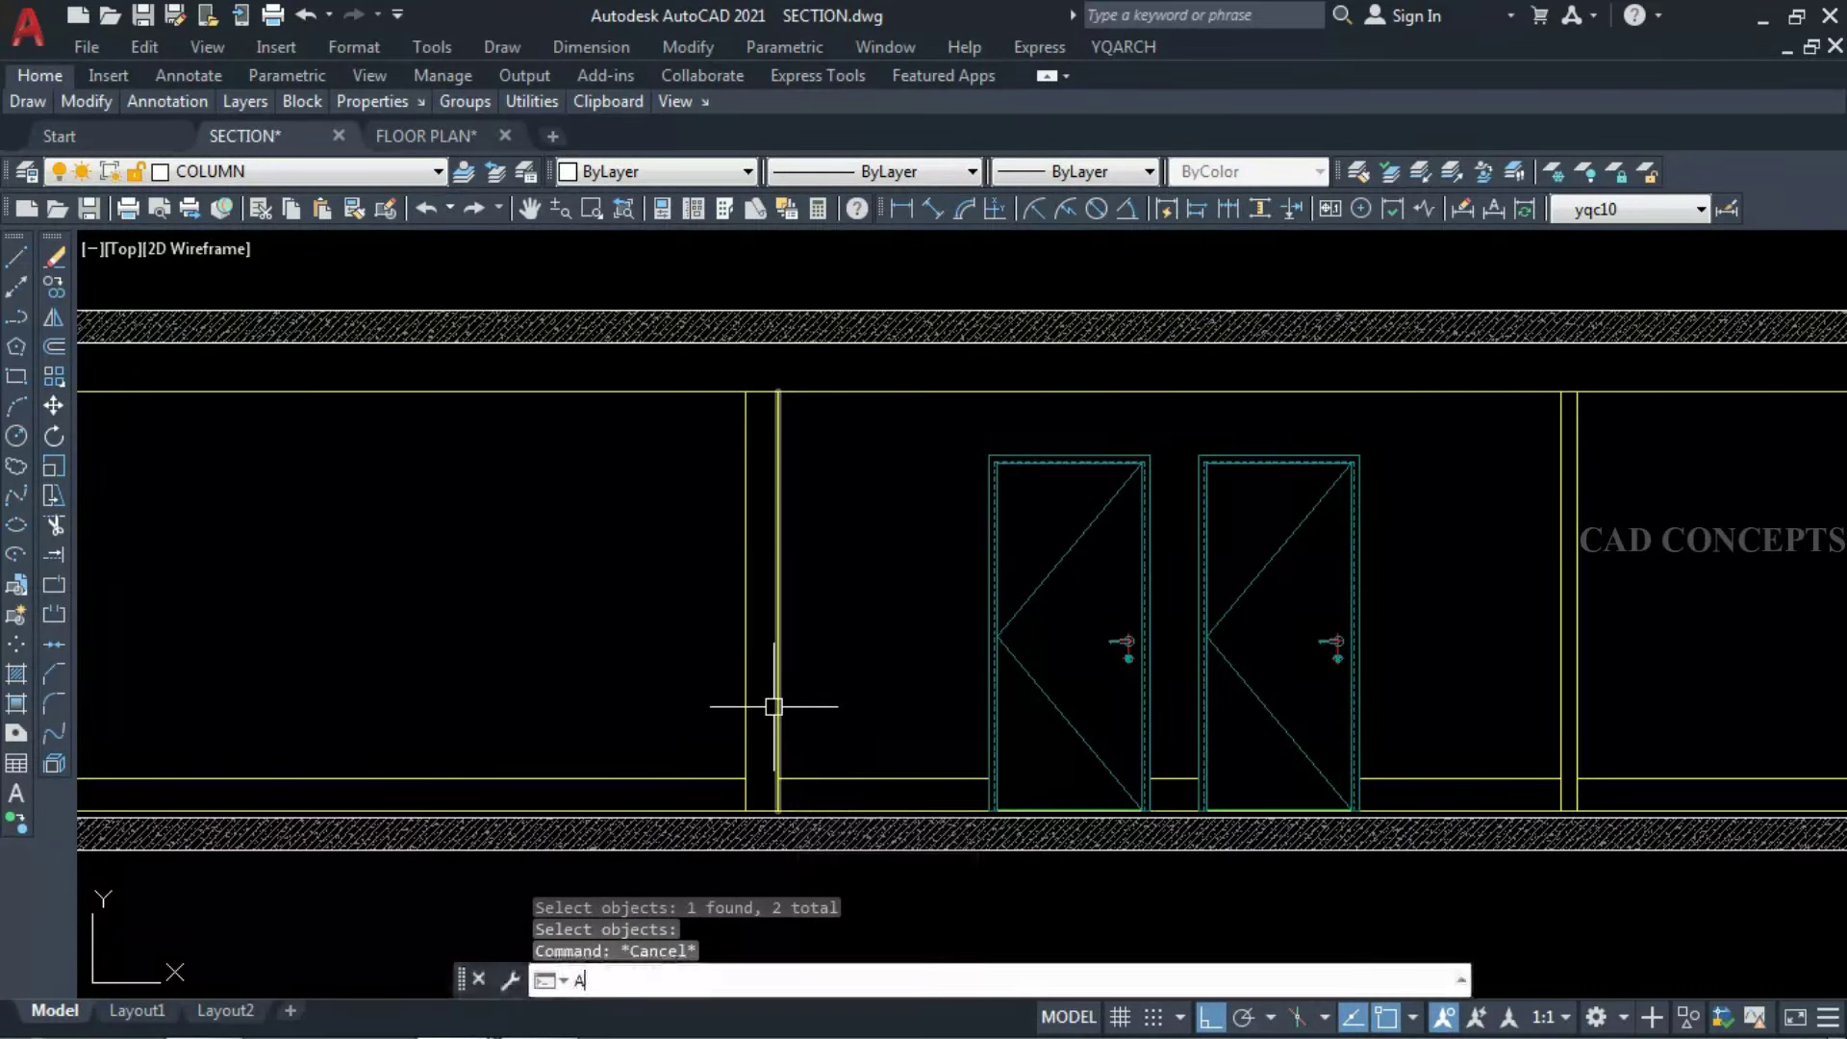
text(DS)
key(Return)
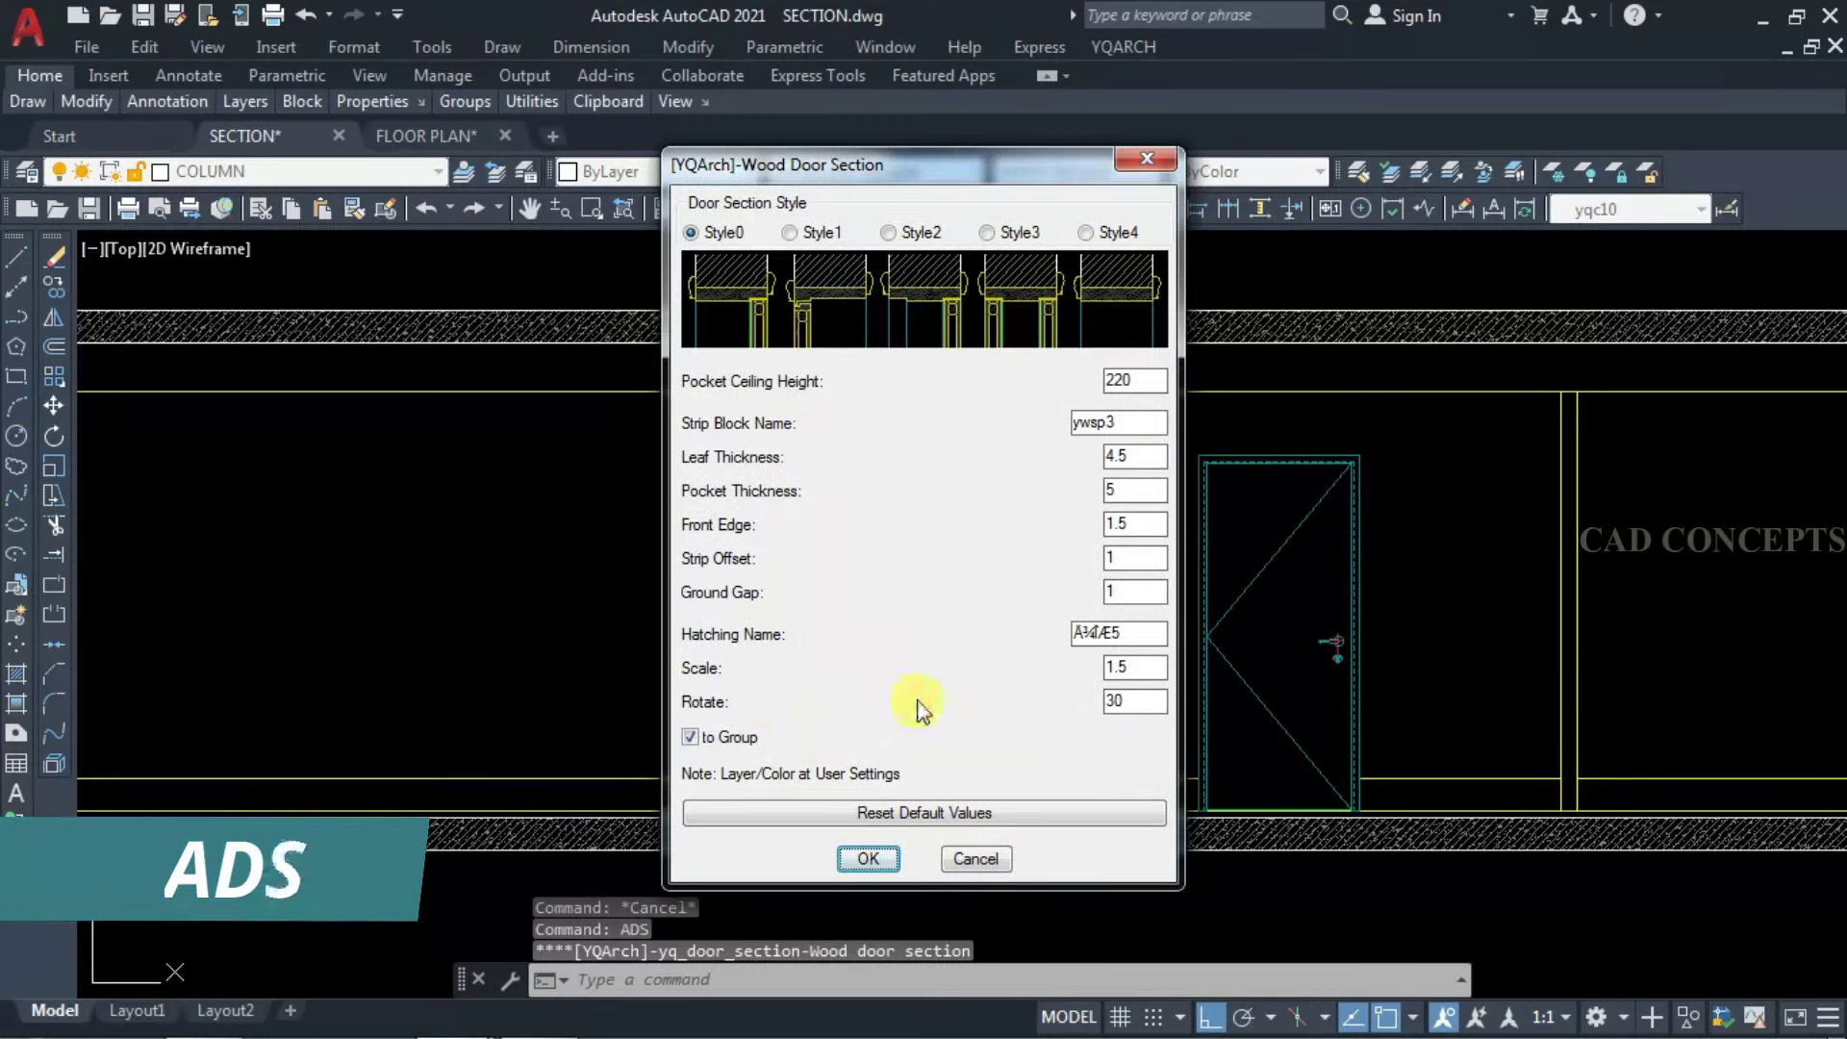
click(870, 859)
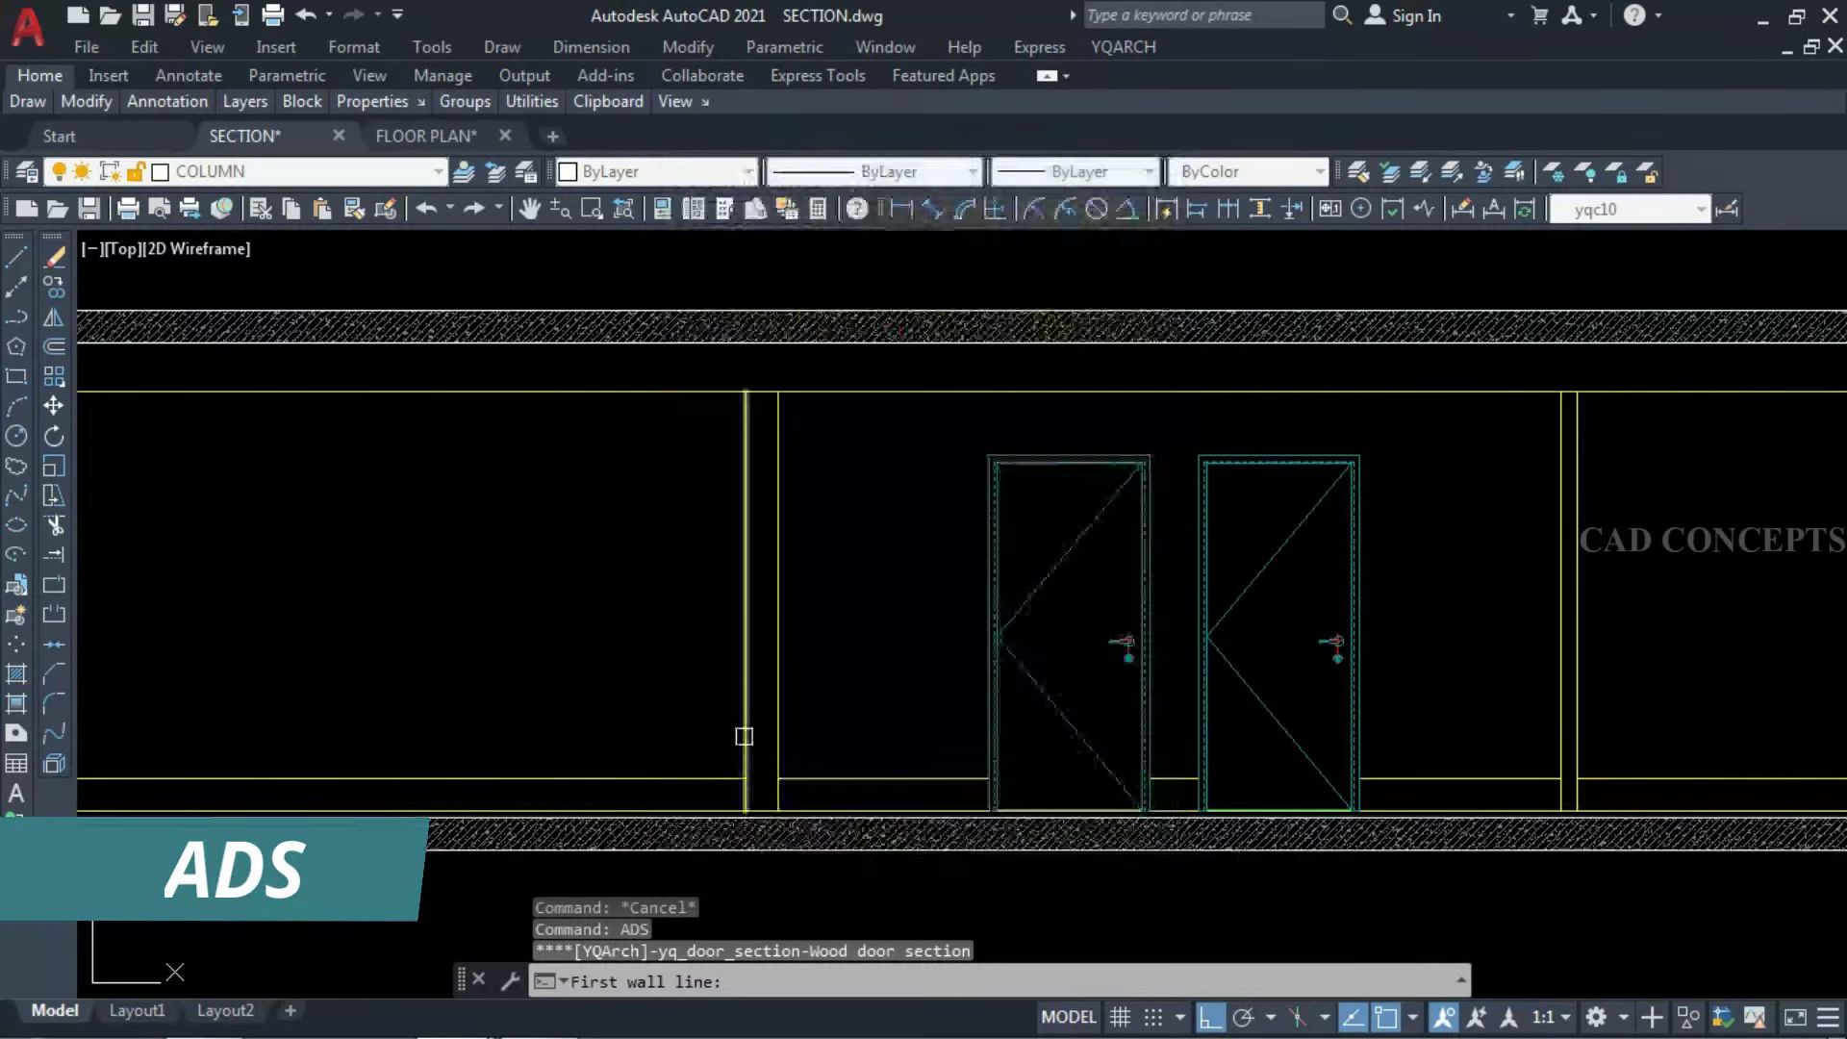
click(744, 726)
click(783, 714)
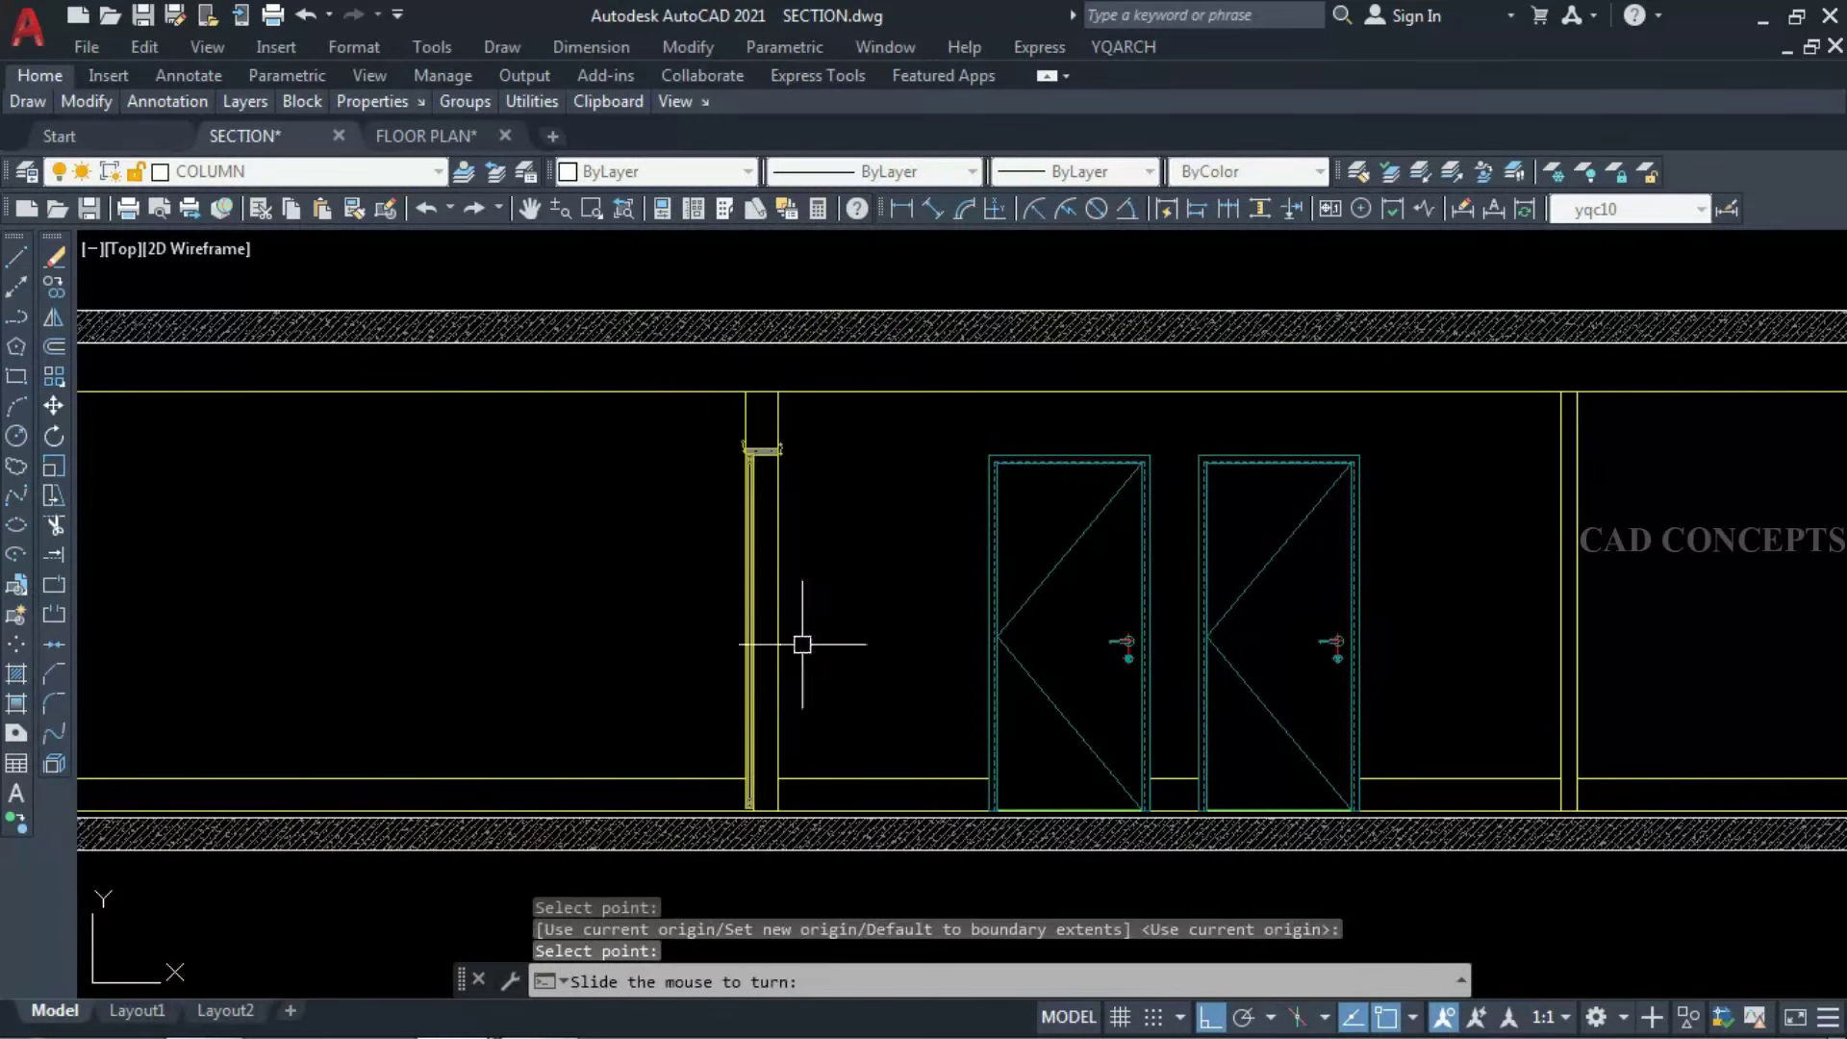
key(Escape)
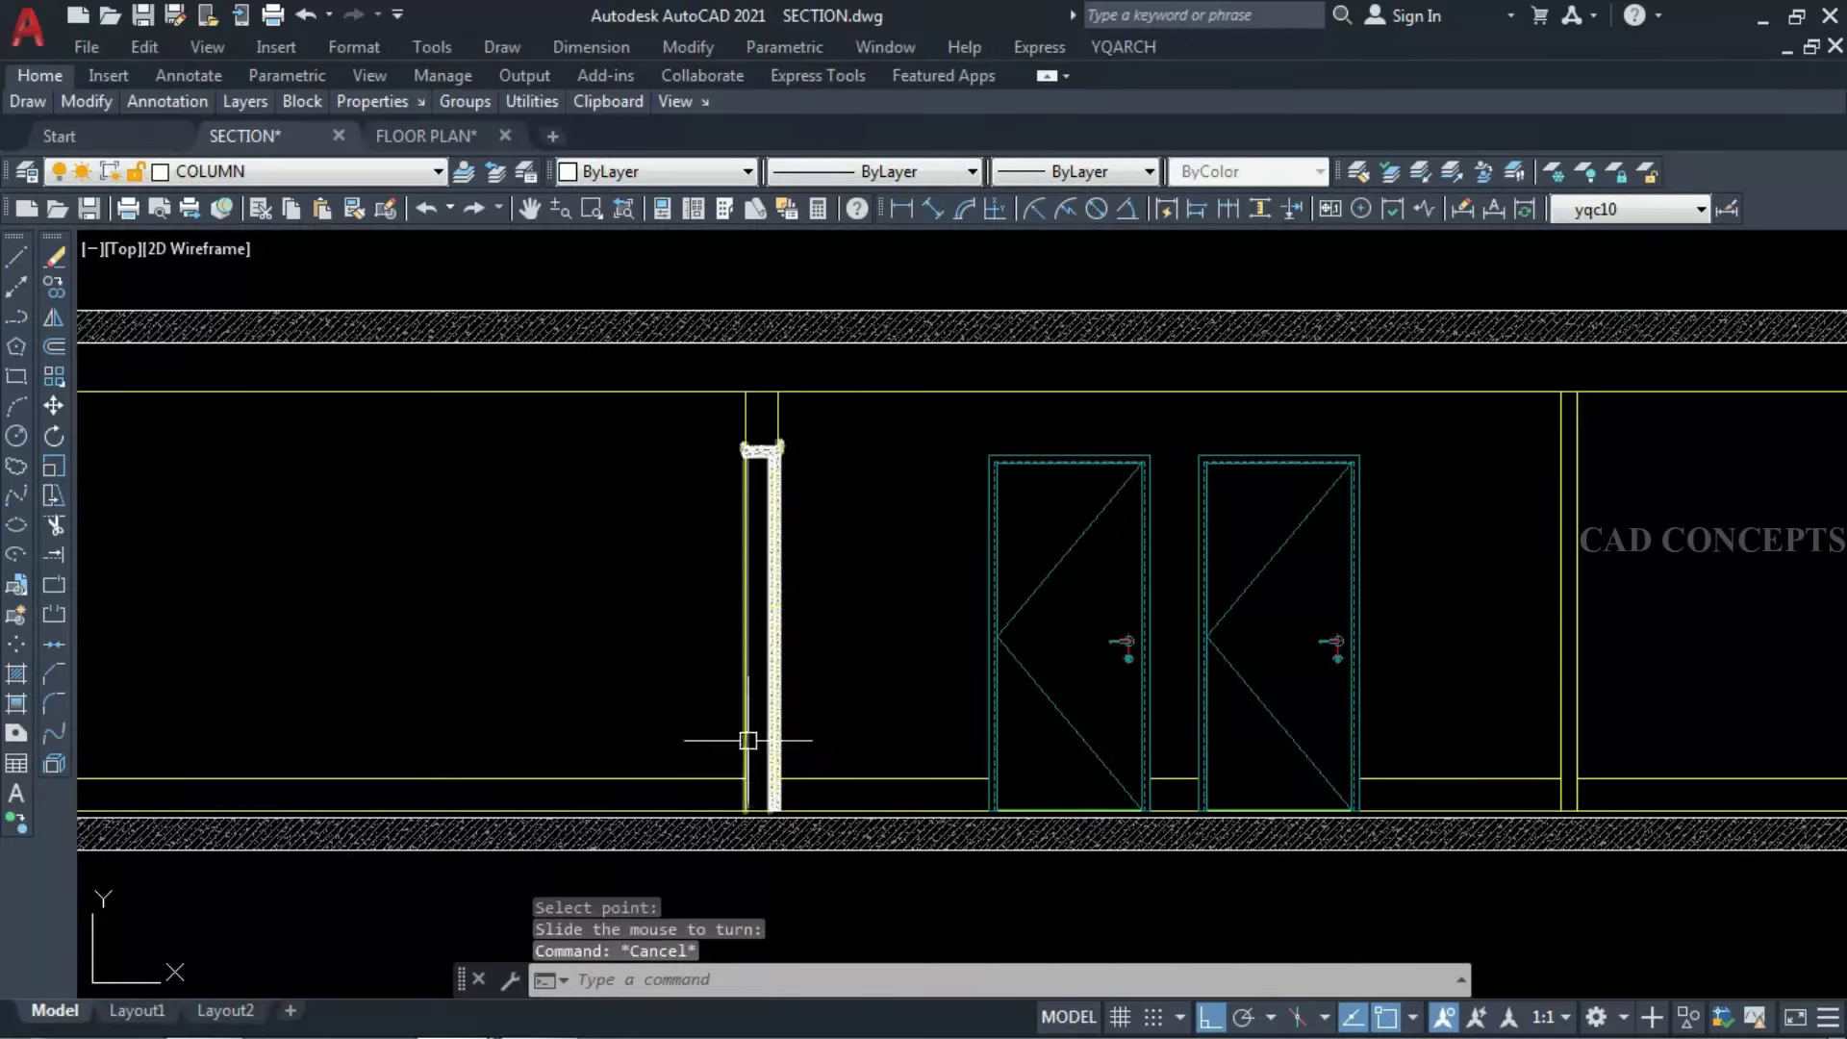
scroll(741, 596, down, 6)
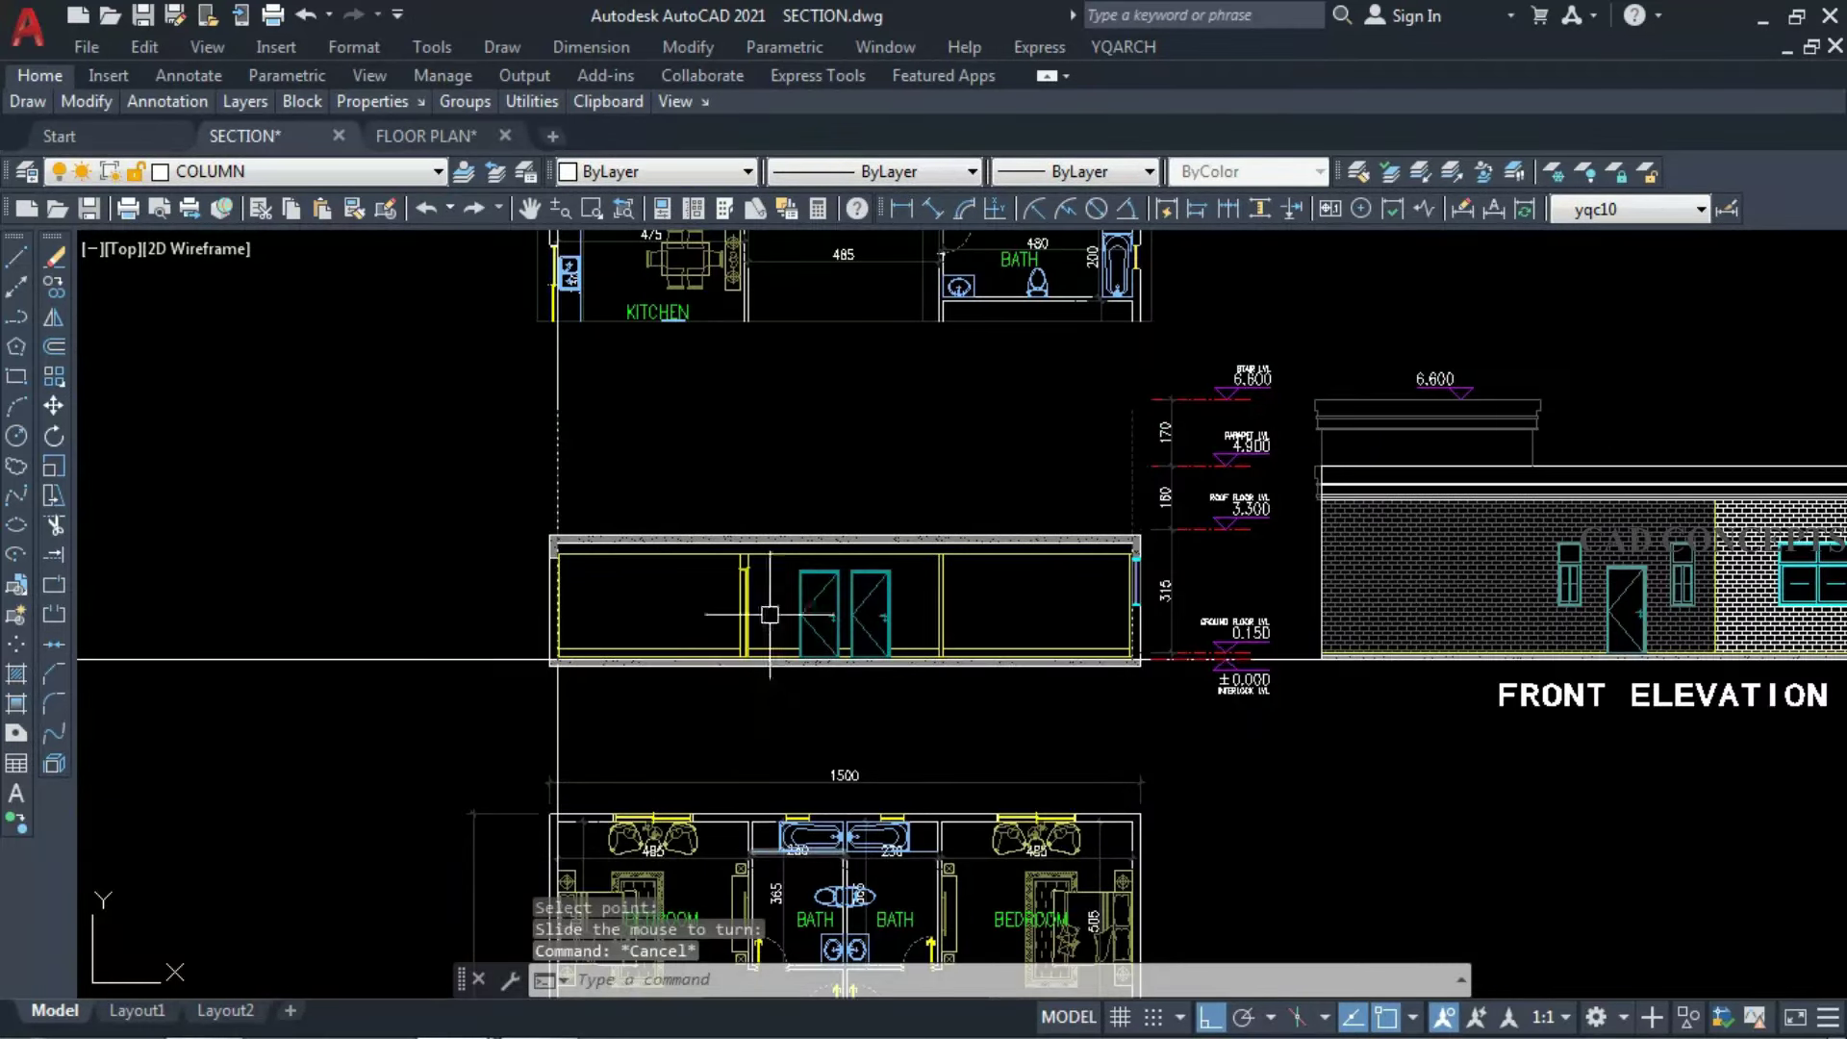
scroll(770, 614, down, 3)
scroll(818, 770, up, 7)
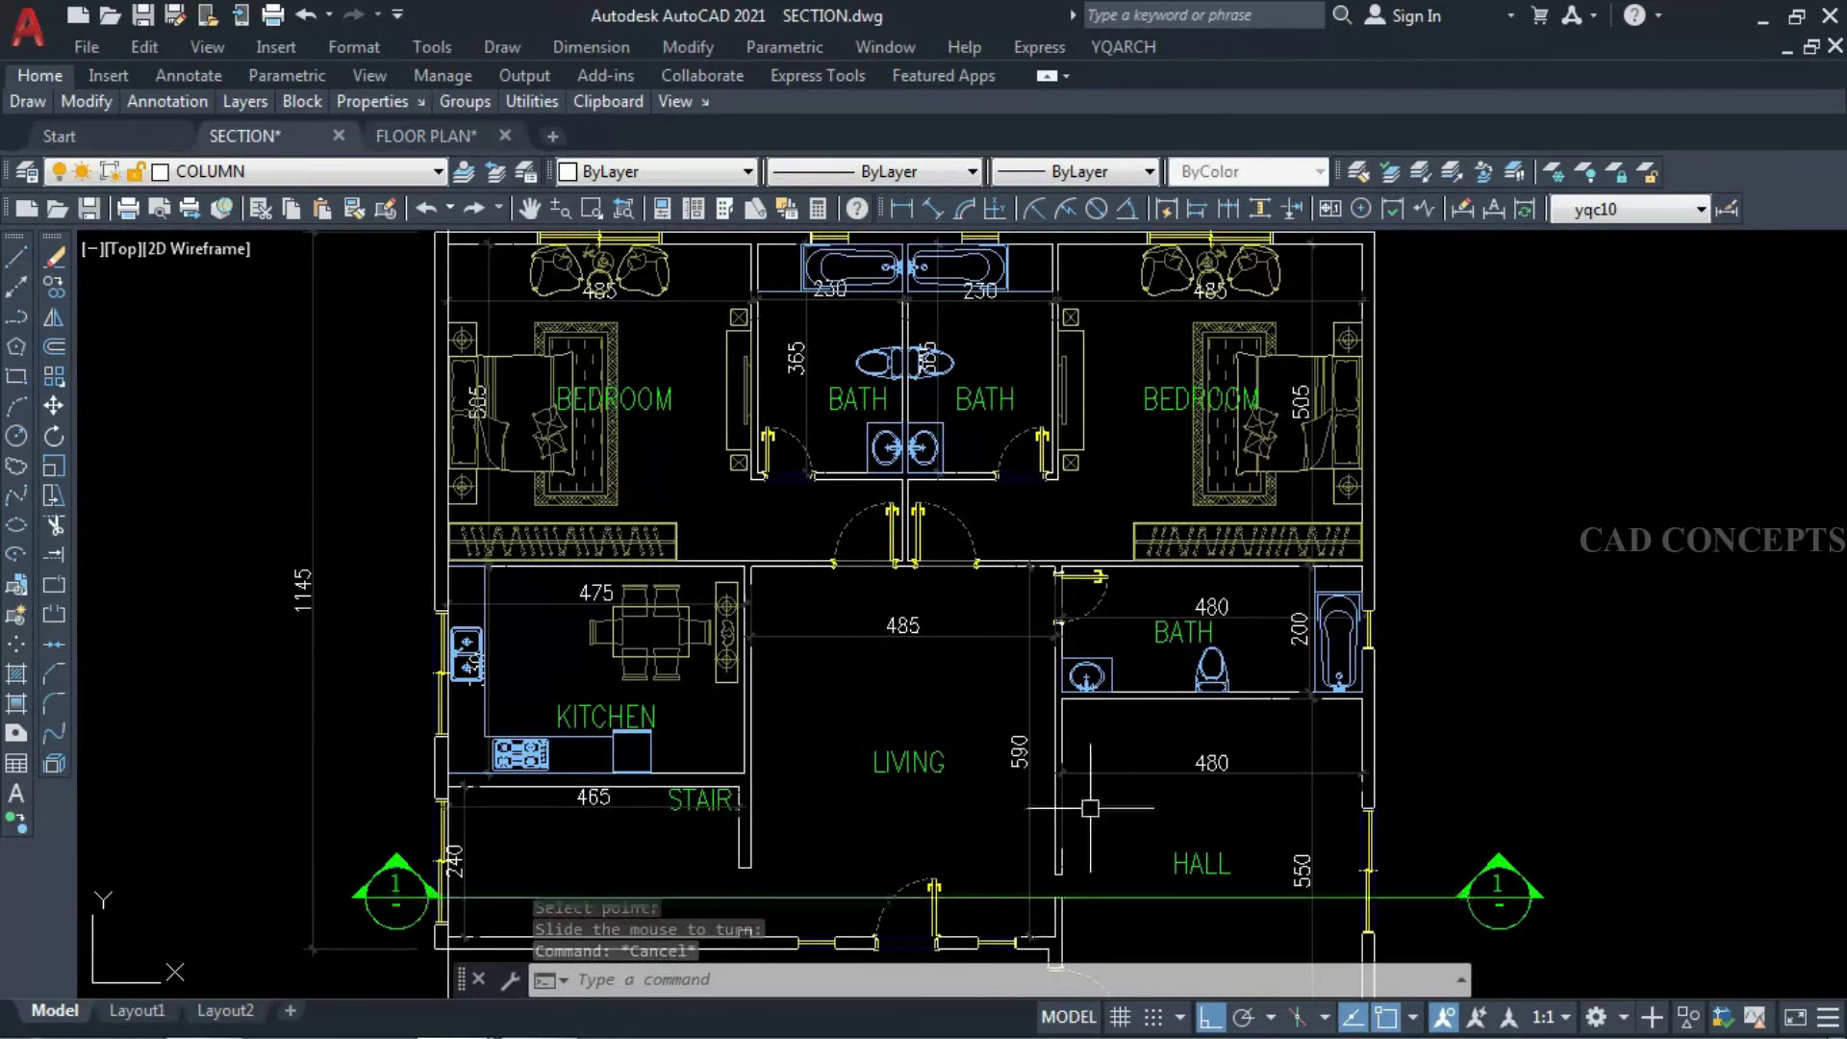
scroll(880, 749, down, 2)
Try the EF and F commands on the floor plan, then cancel.
scroll(712, 525, down, 3)
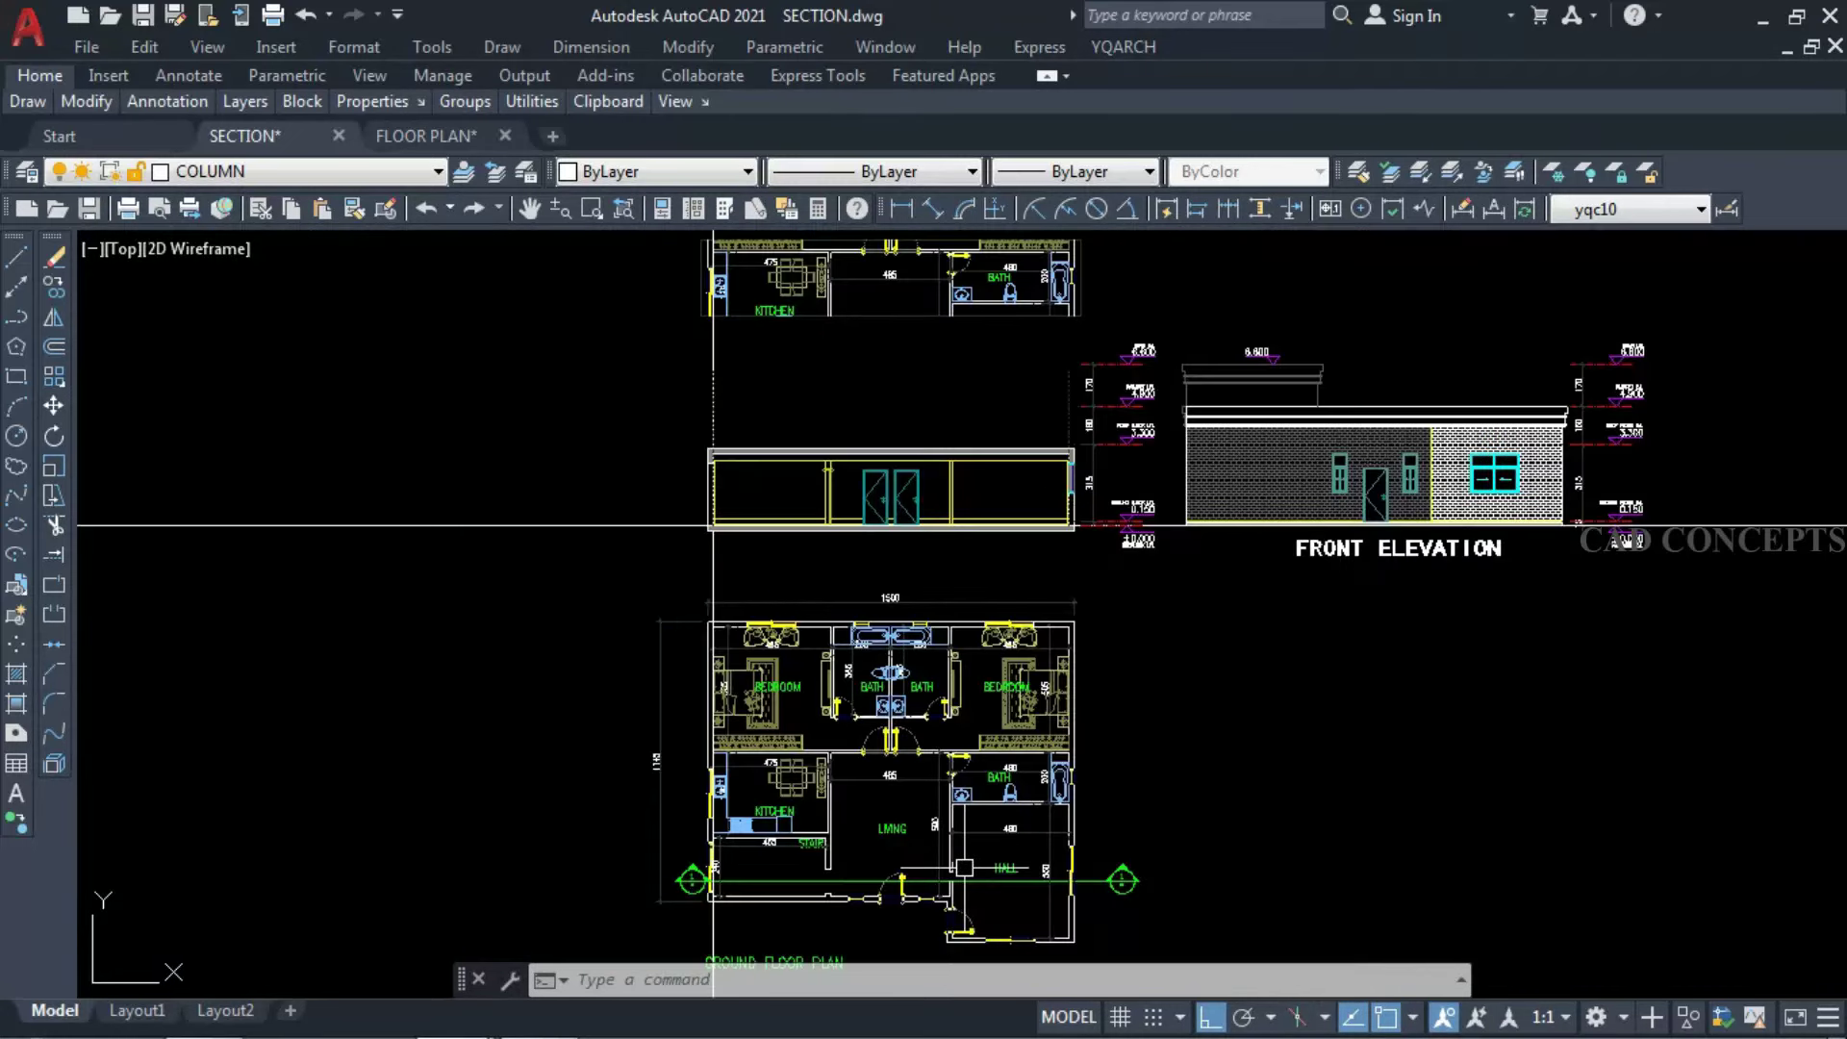
scroll(760, 534, up, 6)
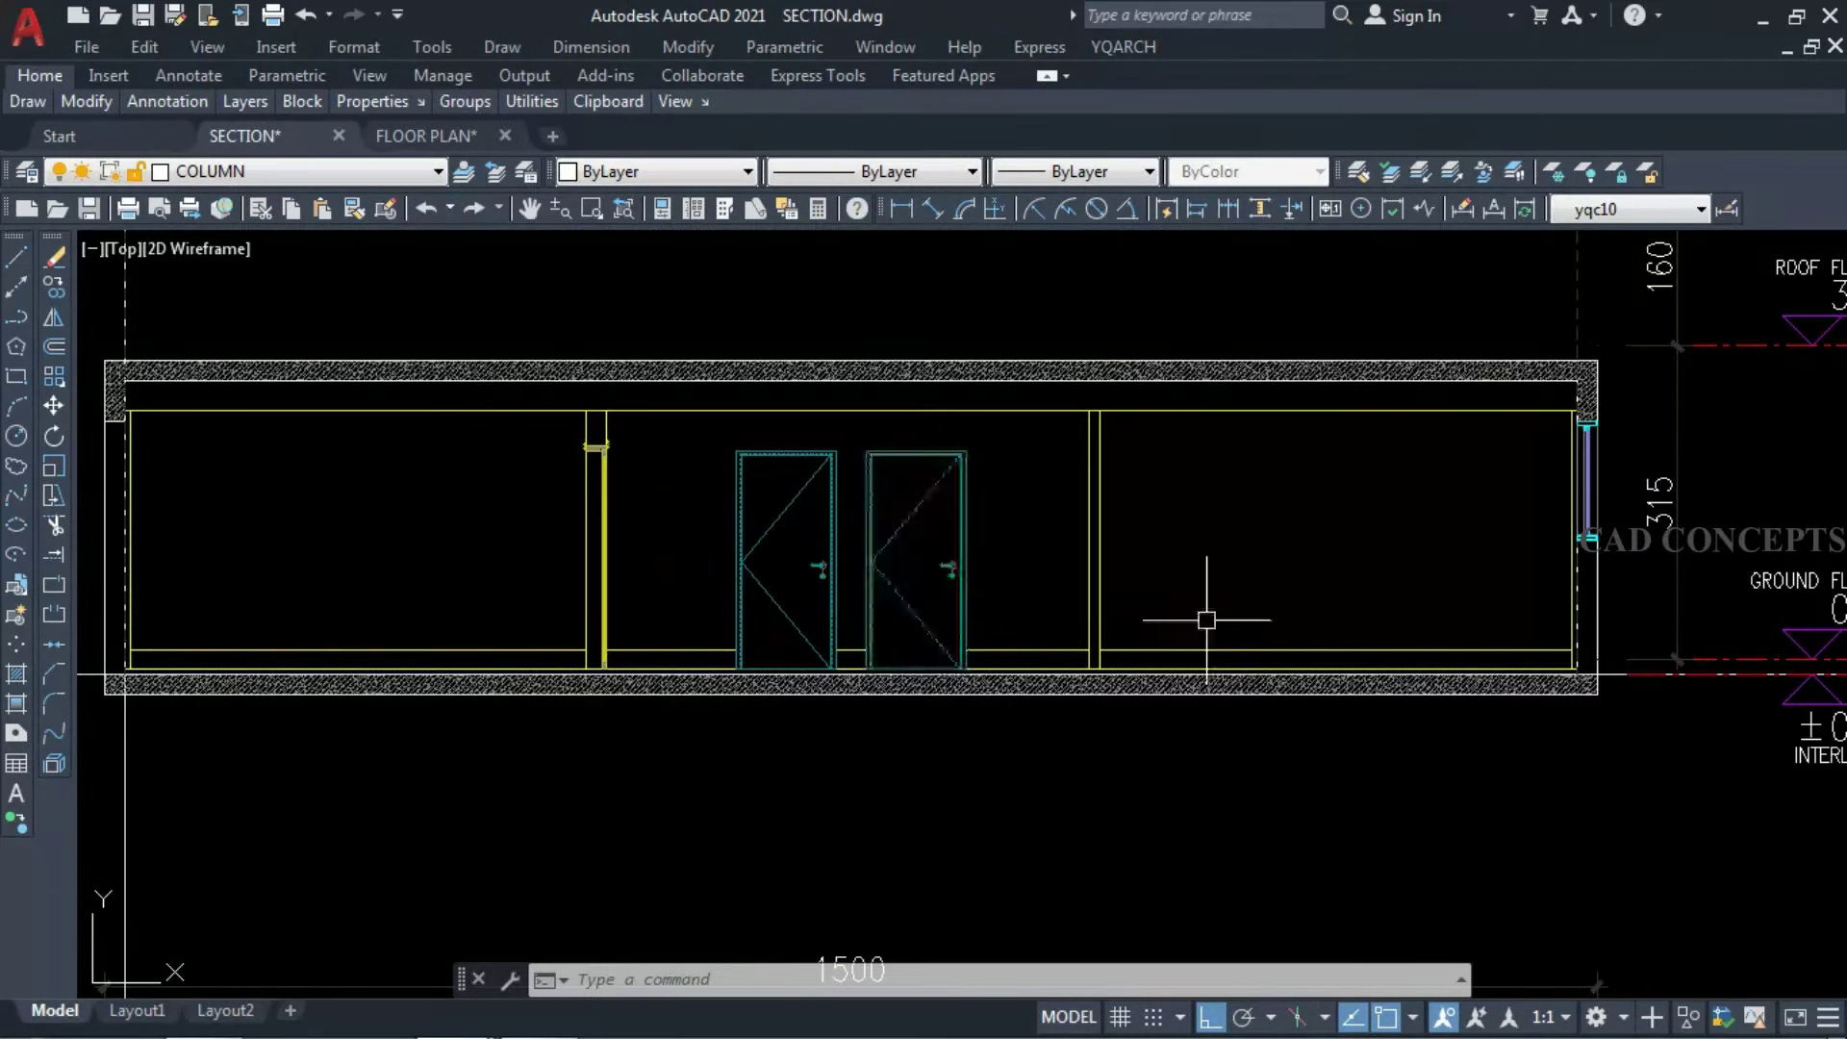
scroll(1207, 620, down, 2)
scroll(780, 615, down, 1)
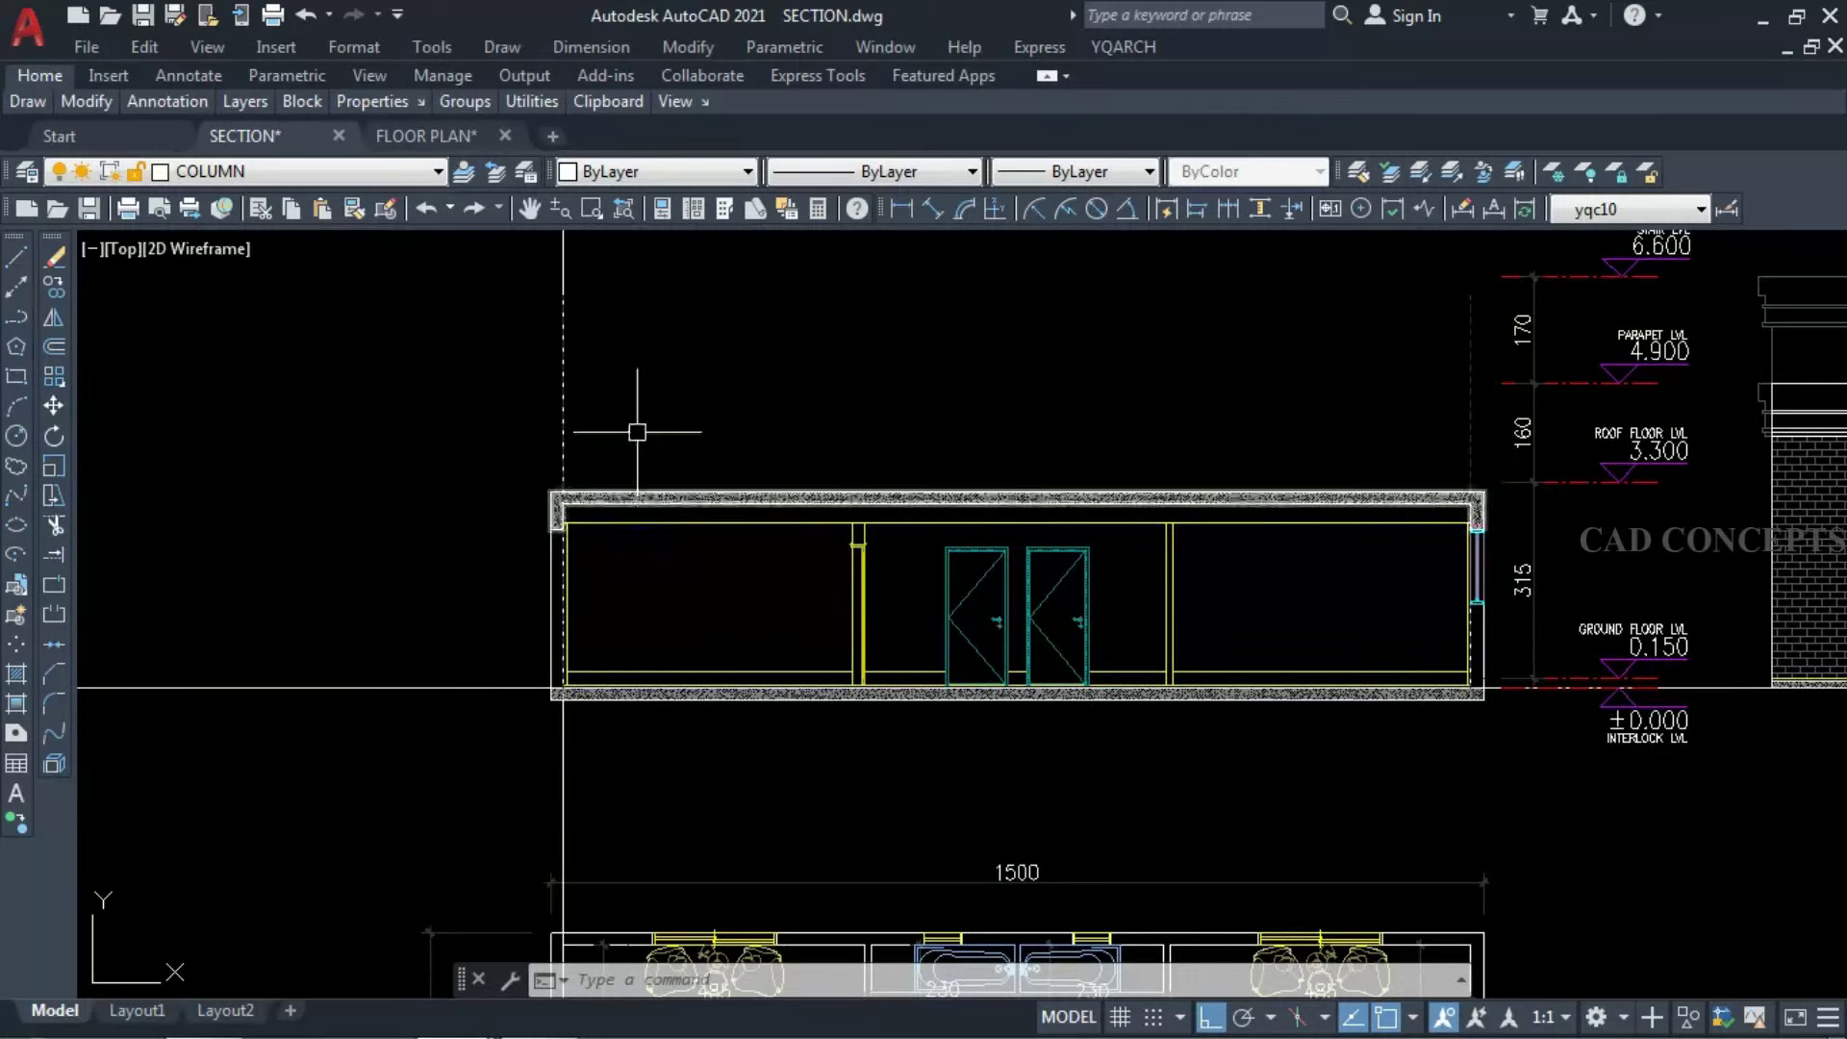
scroll(660, 487, down, 2)
scroll(712, 869, up, 4)
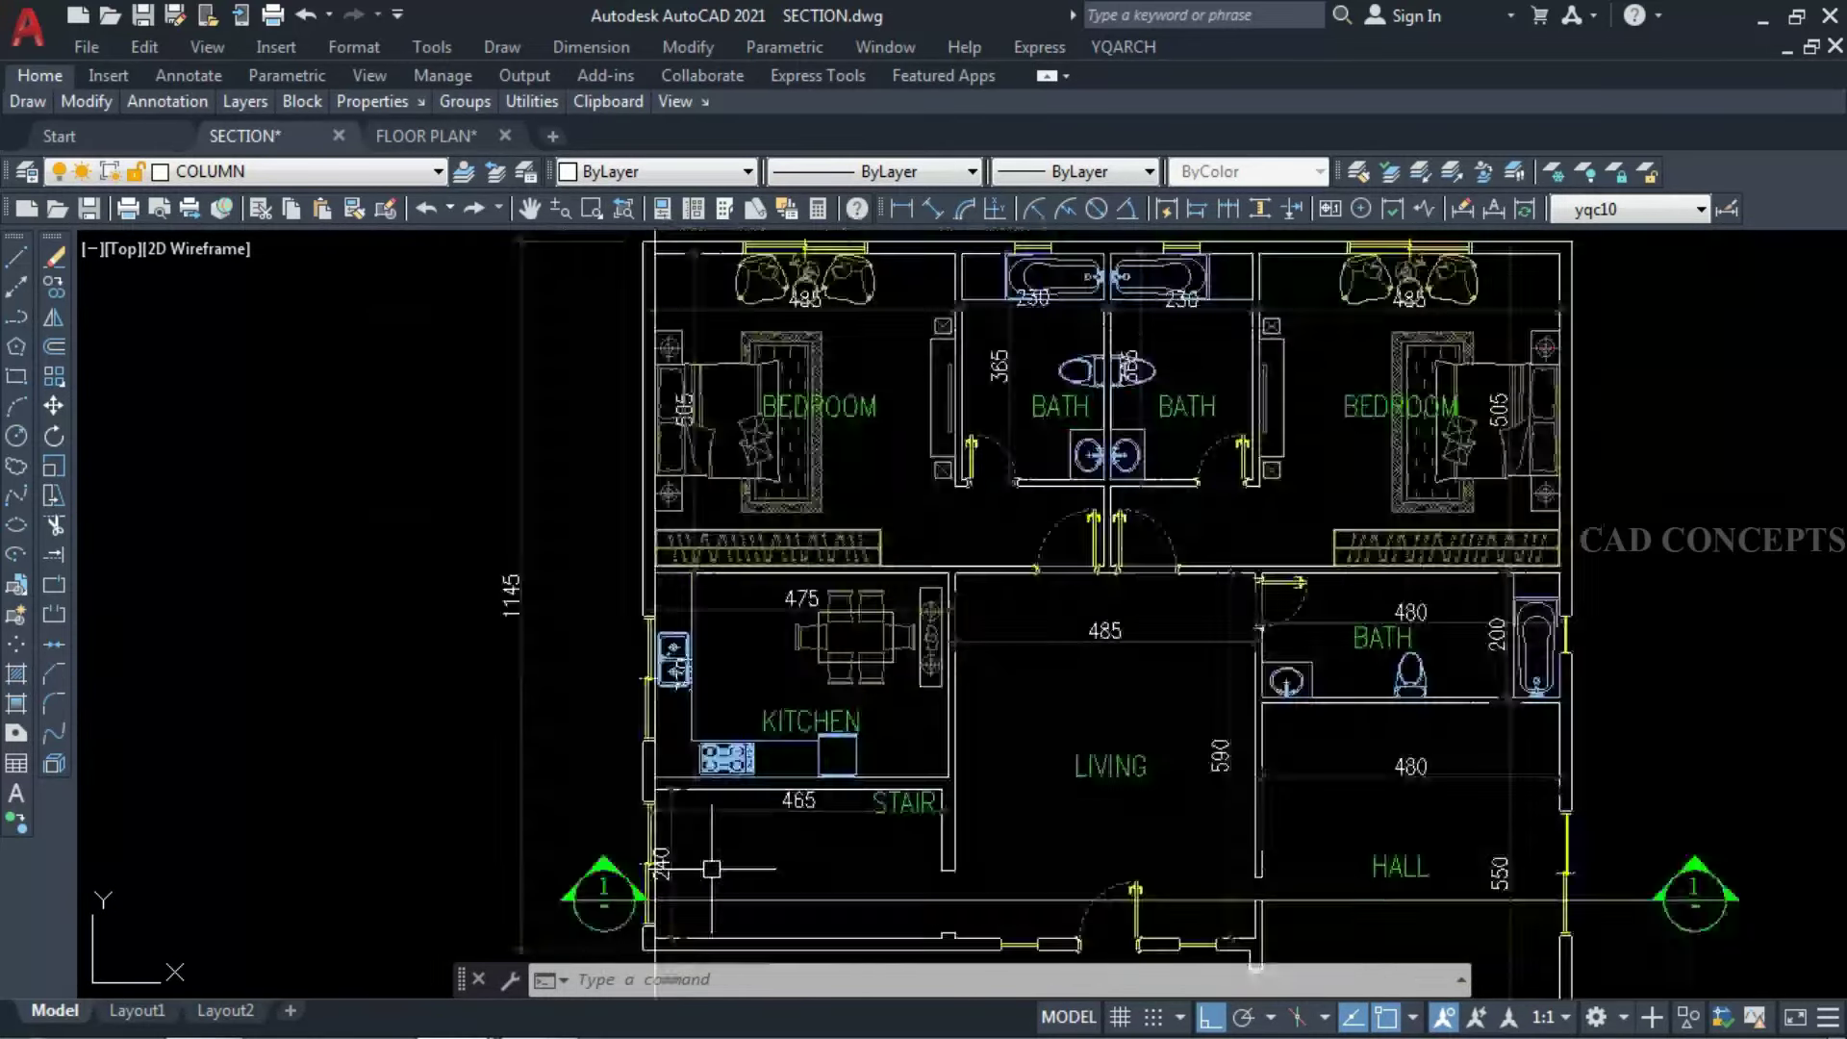
scroll(731, 869, up, 2)
scroll(871, 787, down, 1)
scroll(806, 802, up, 1)
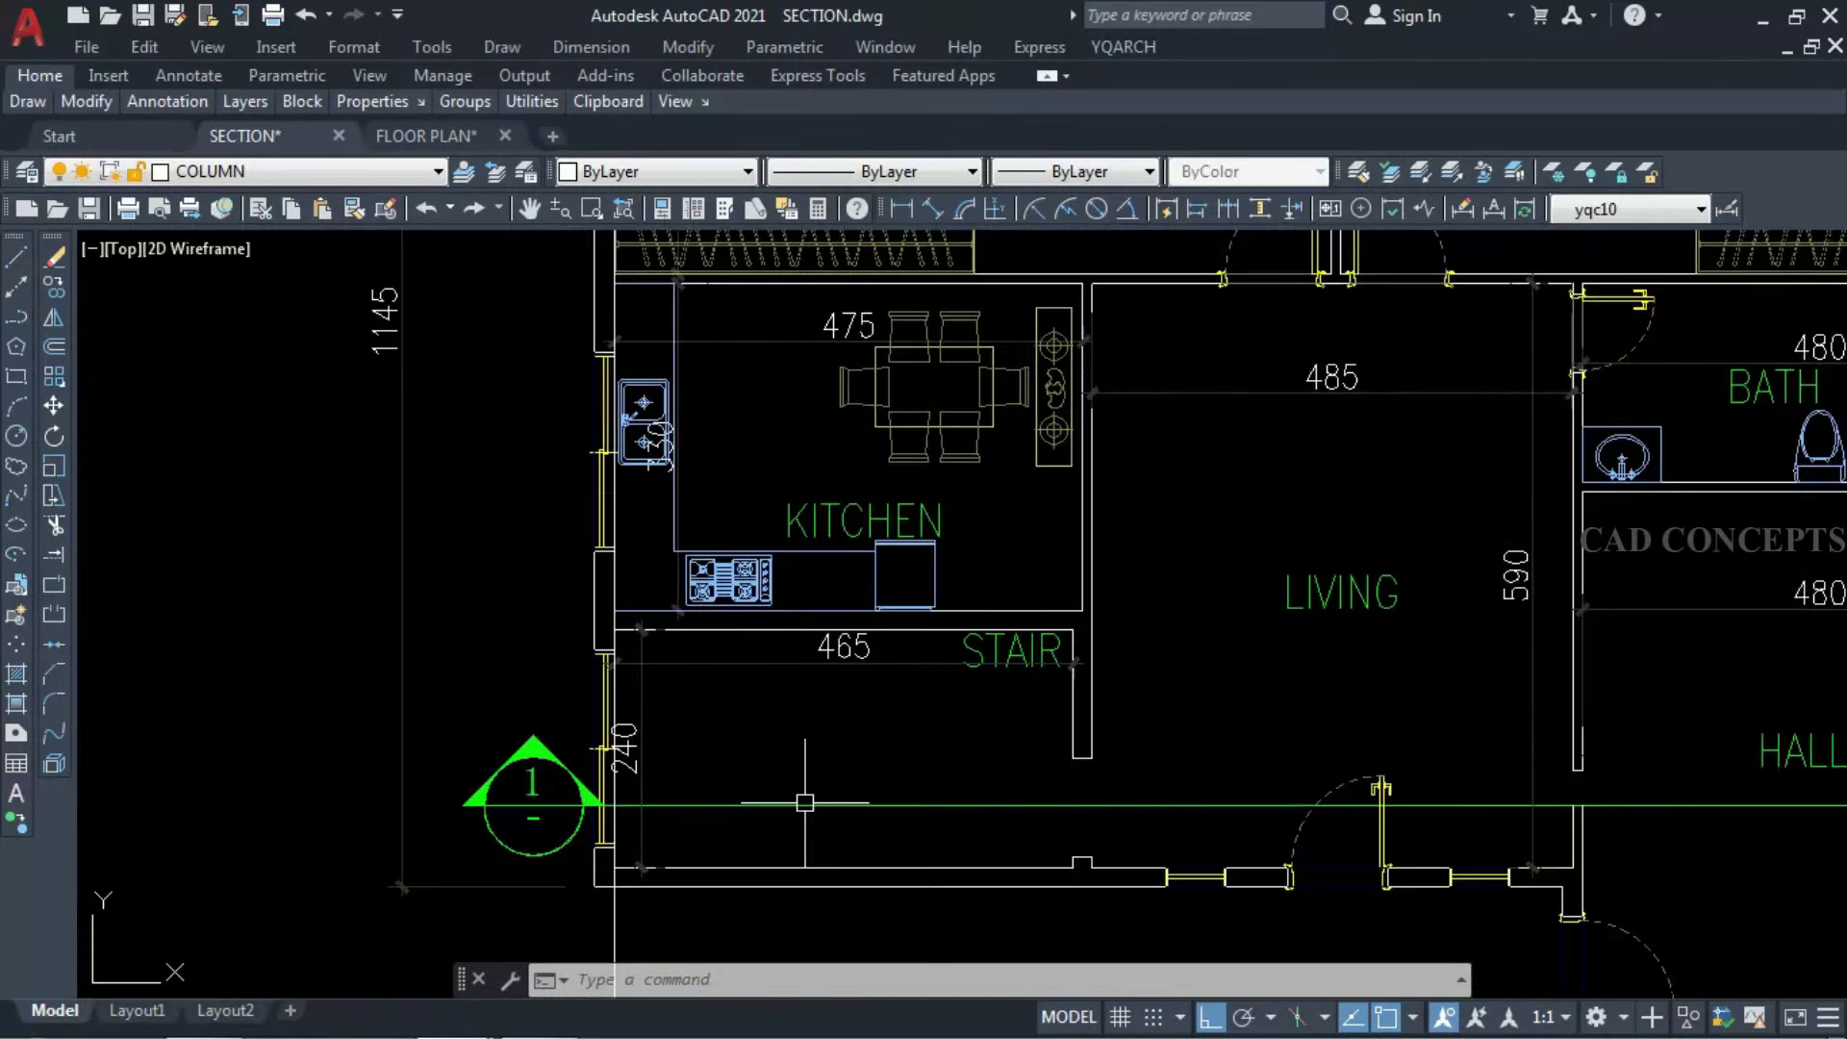
text(EFA)
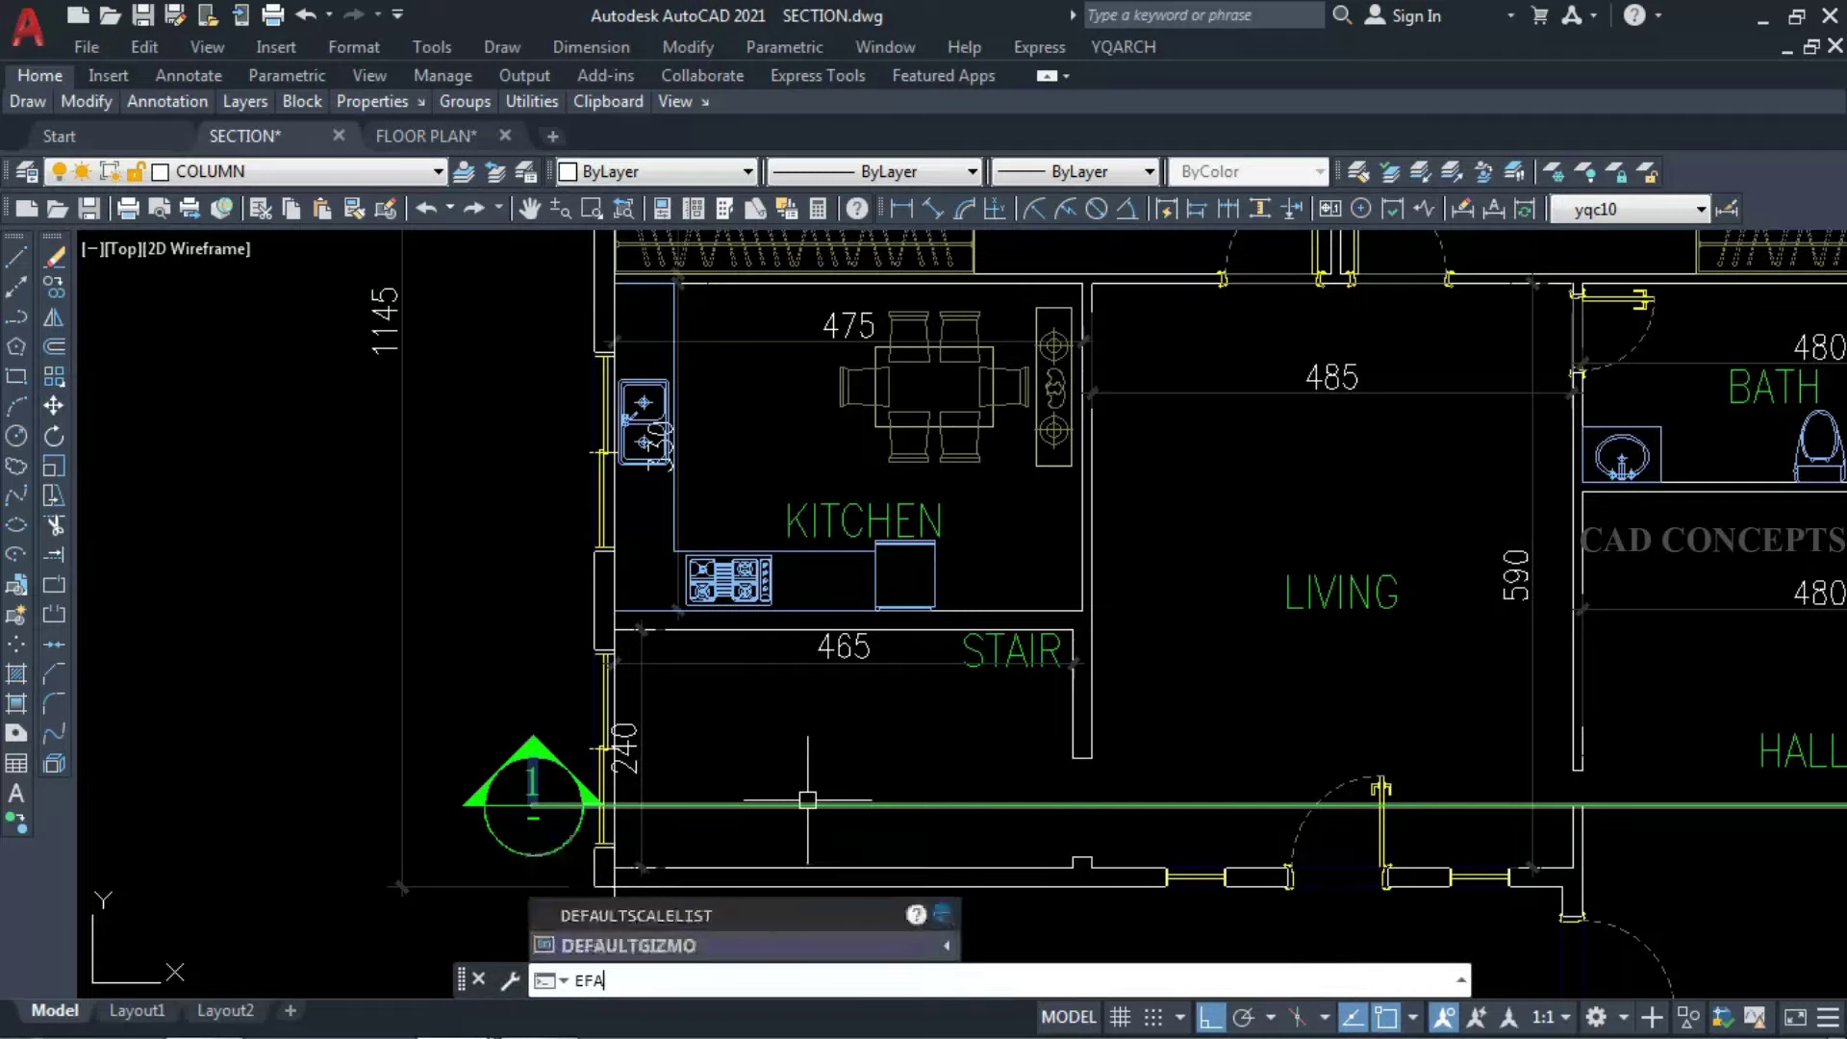
key(Return)
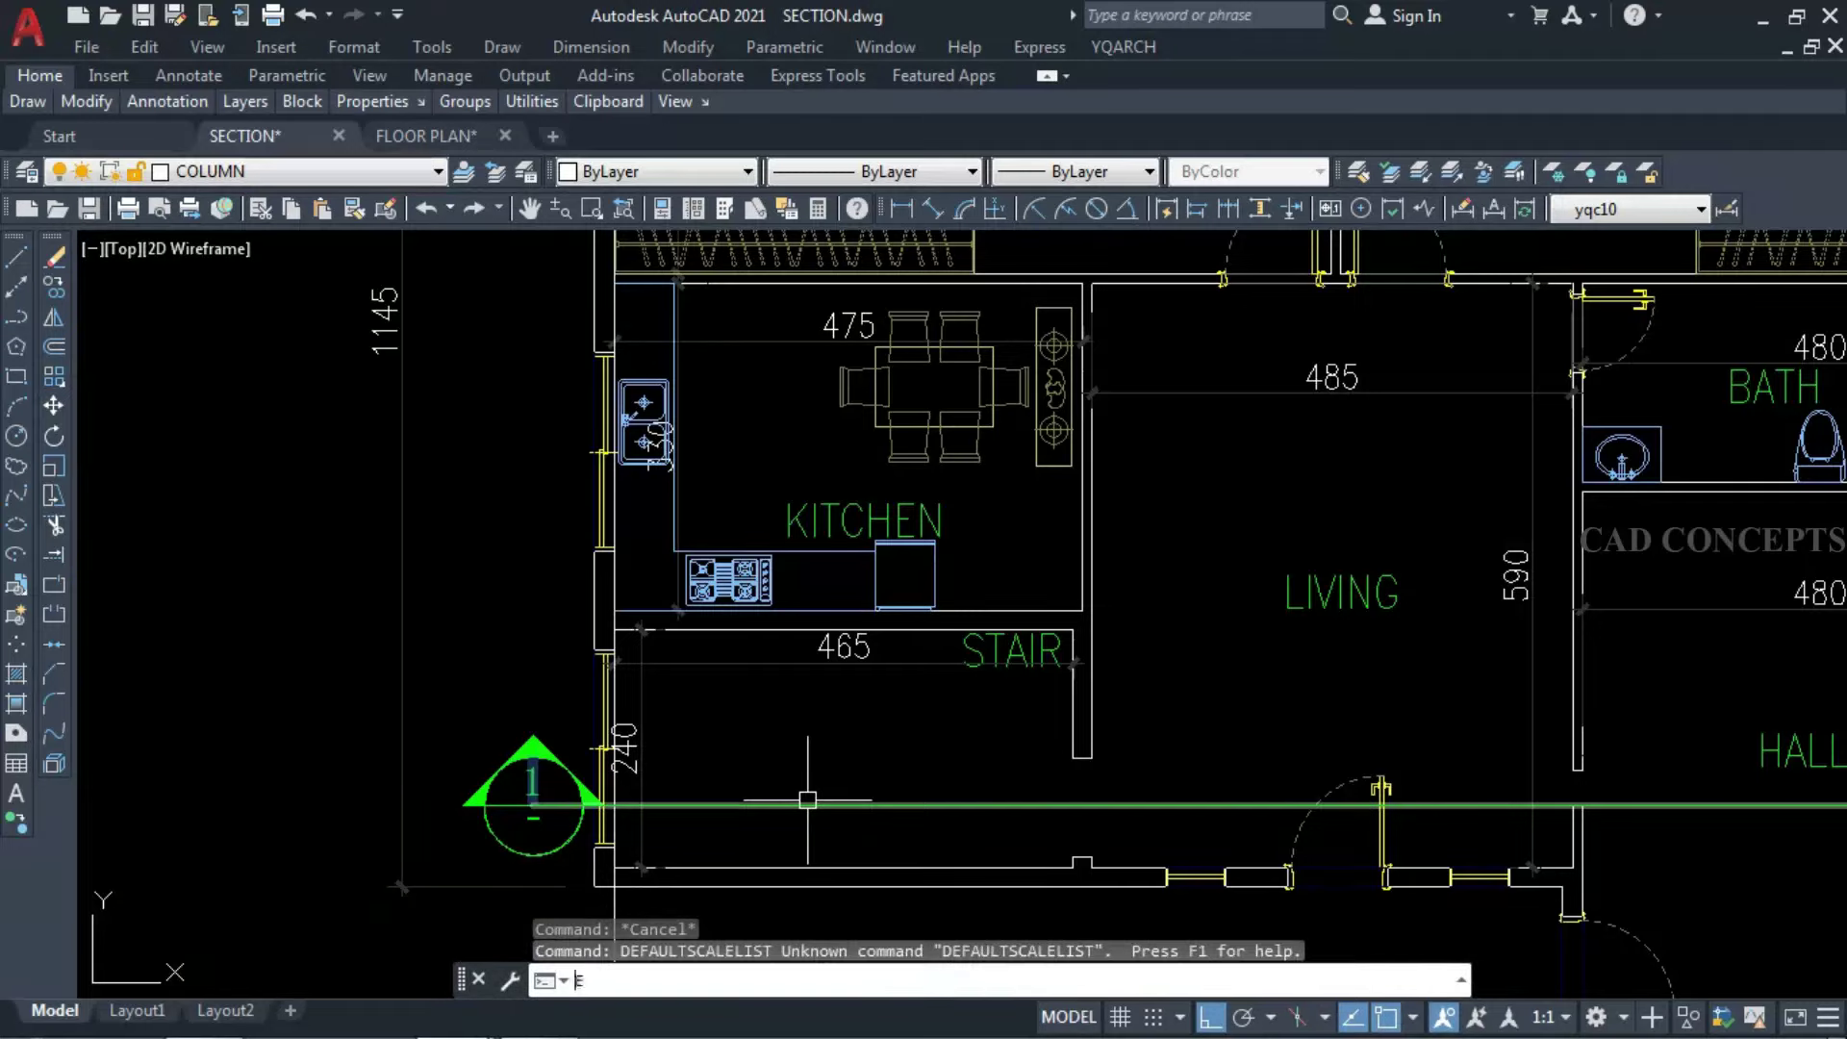
key(Return)
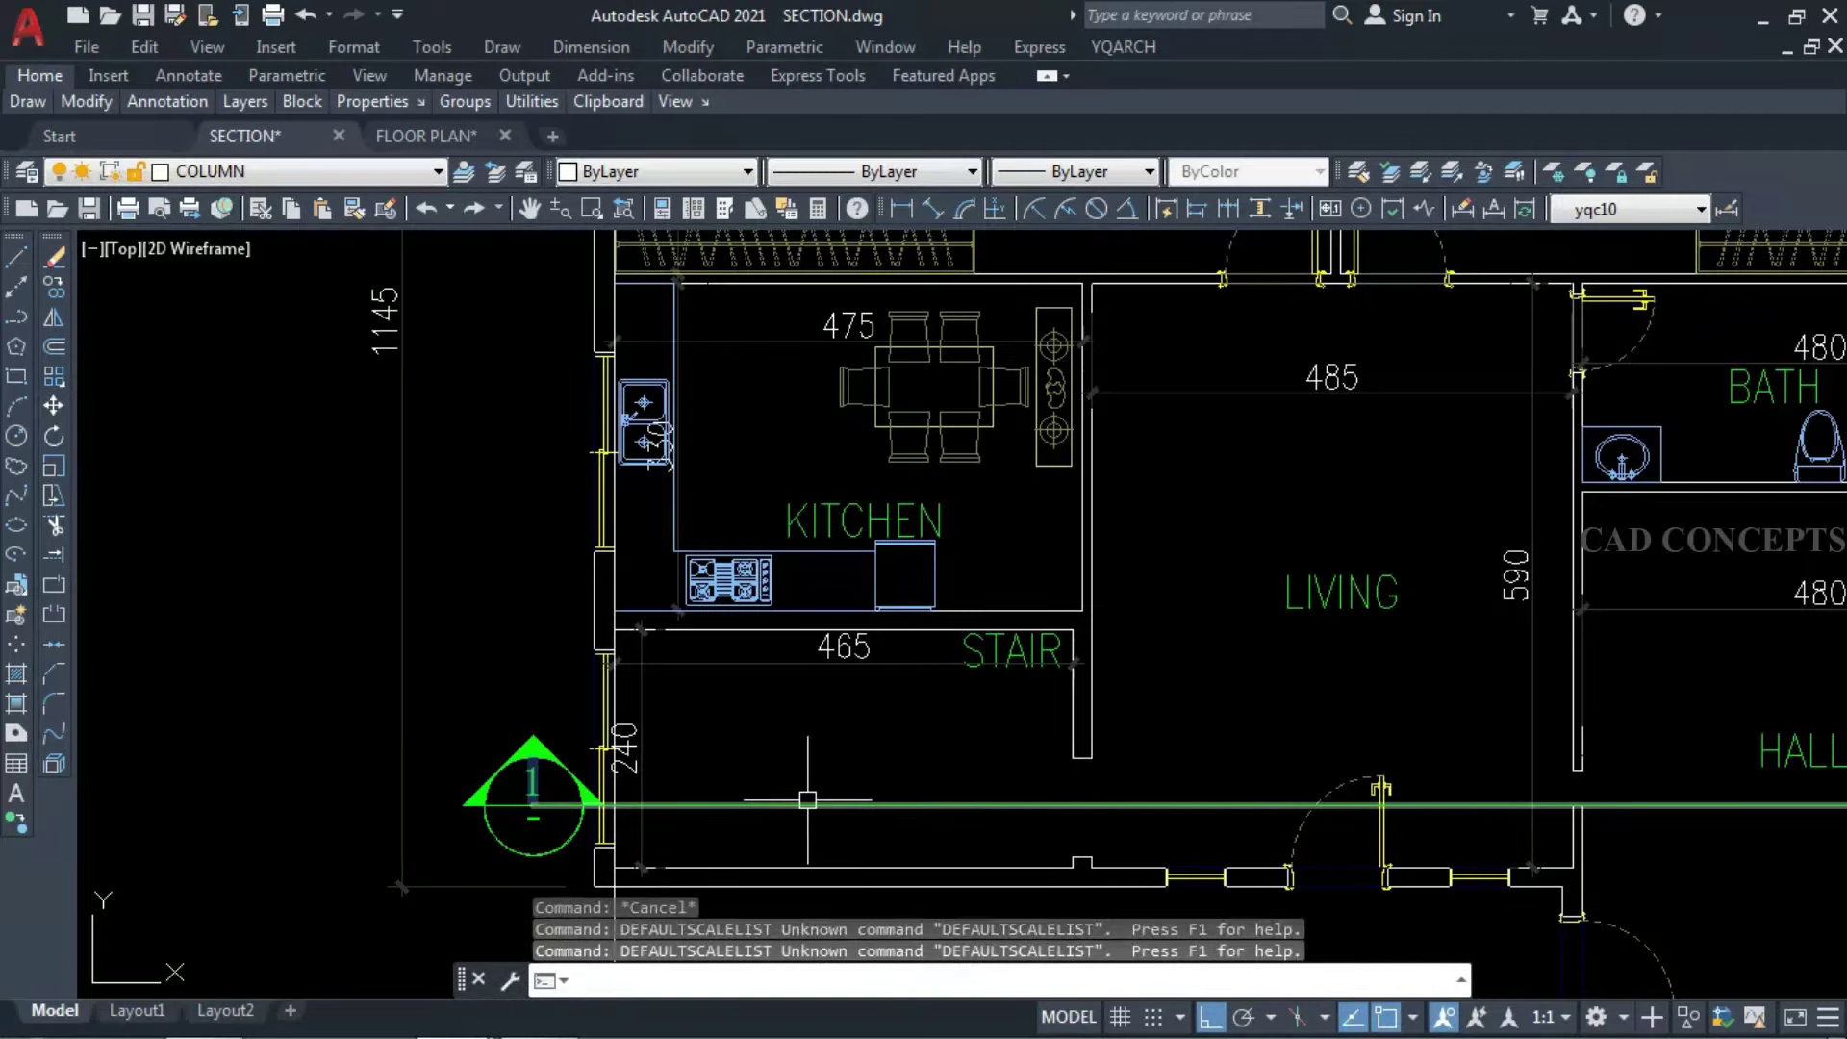
text(F)
key(Return)
key(Escape)
Turn the STAIR layer back on with ERA in the Select Layers dialog.
text(ERA)
key(Return)
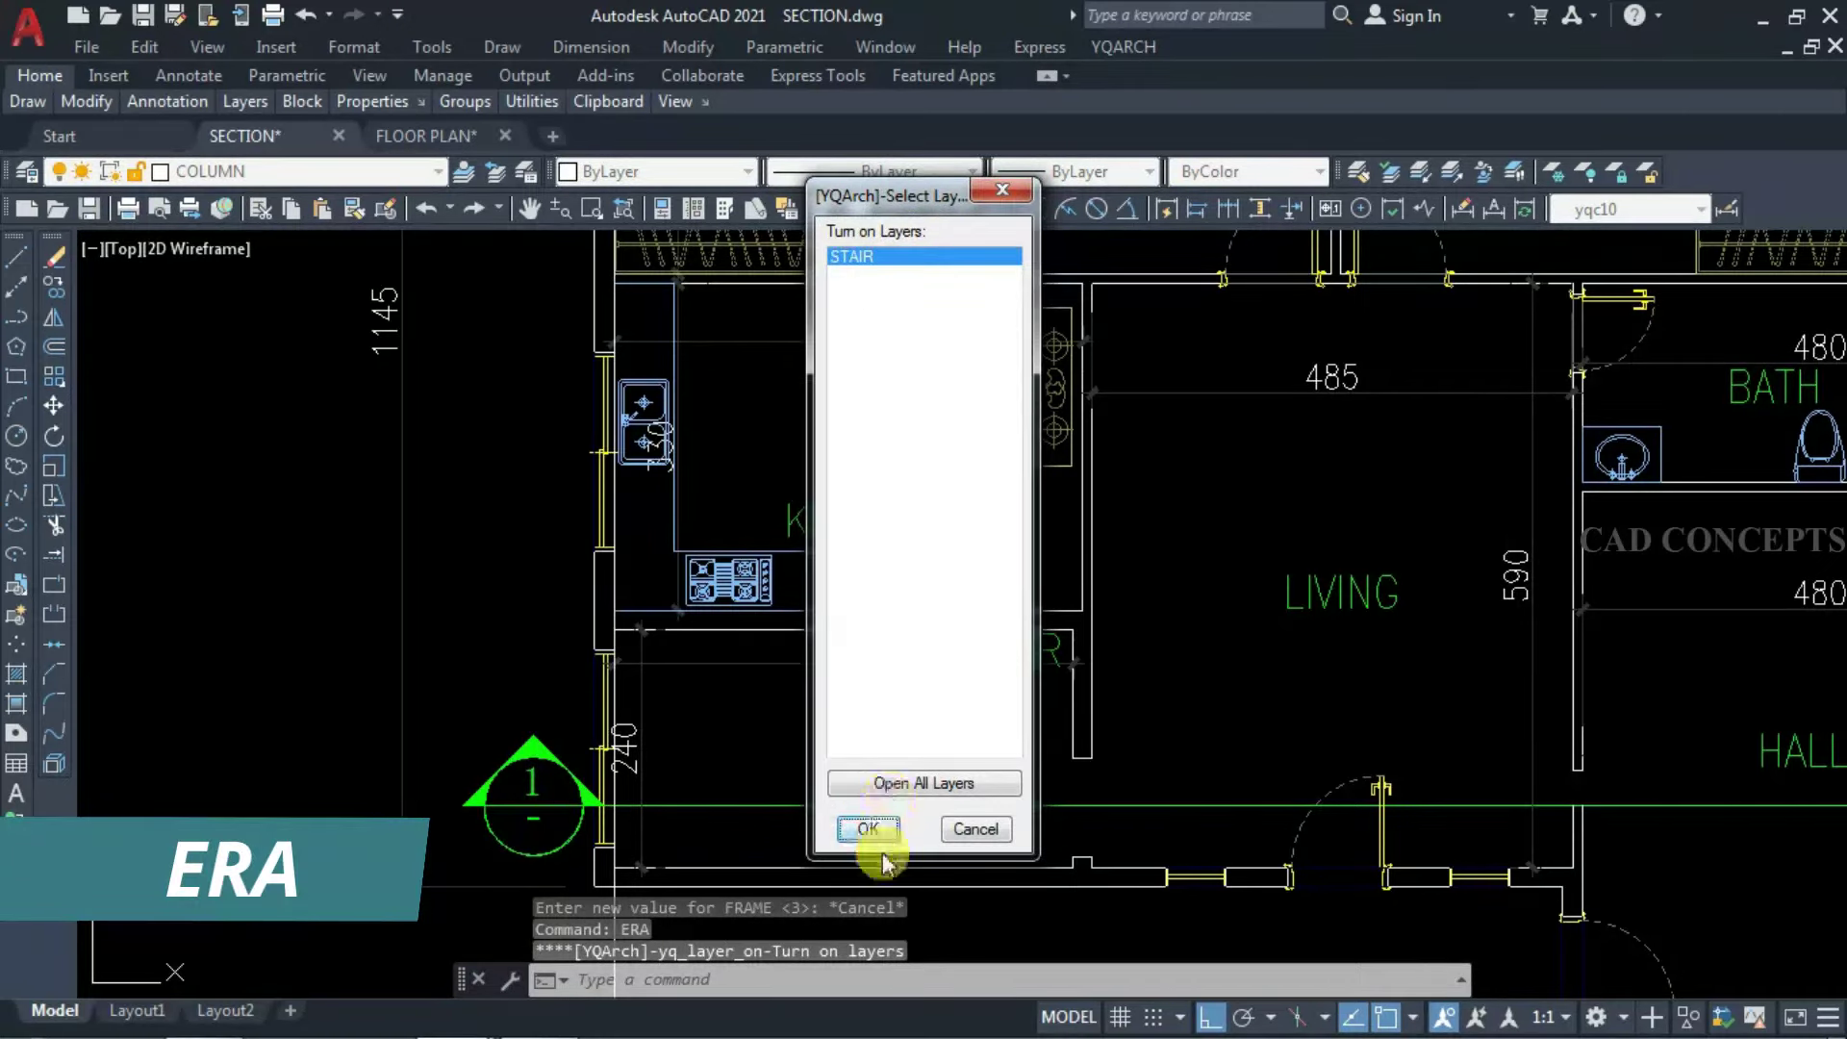
click(865, 827)
scroll(944, 808, up, 4)
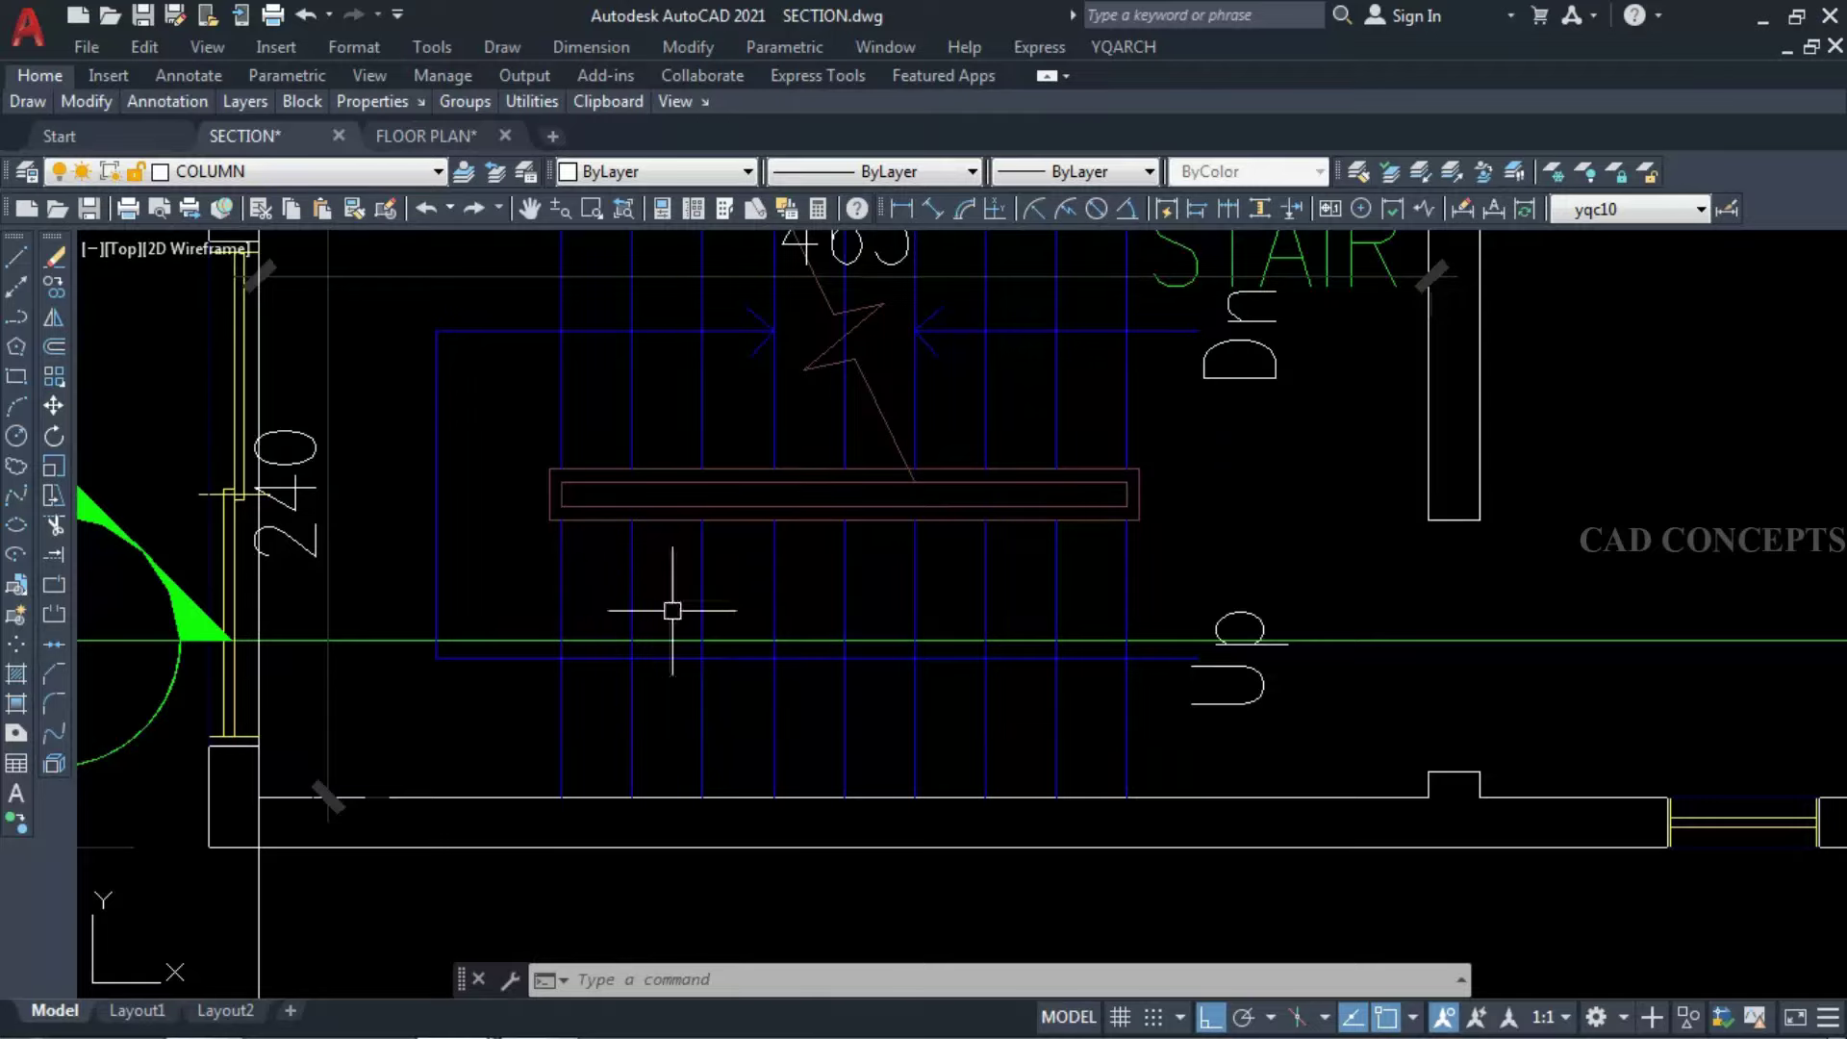
click(902, 209)
click(1127, 520)
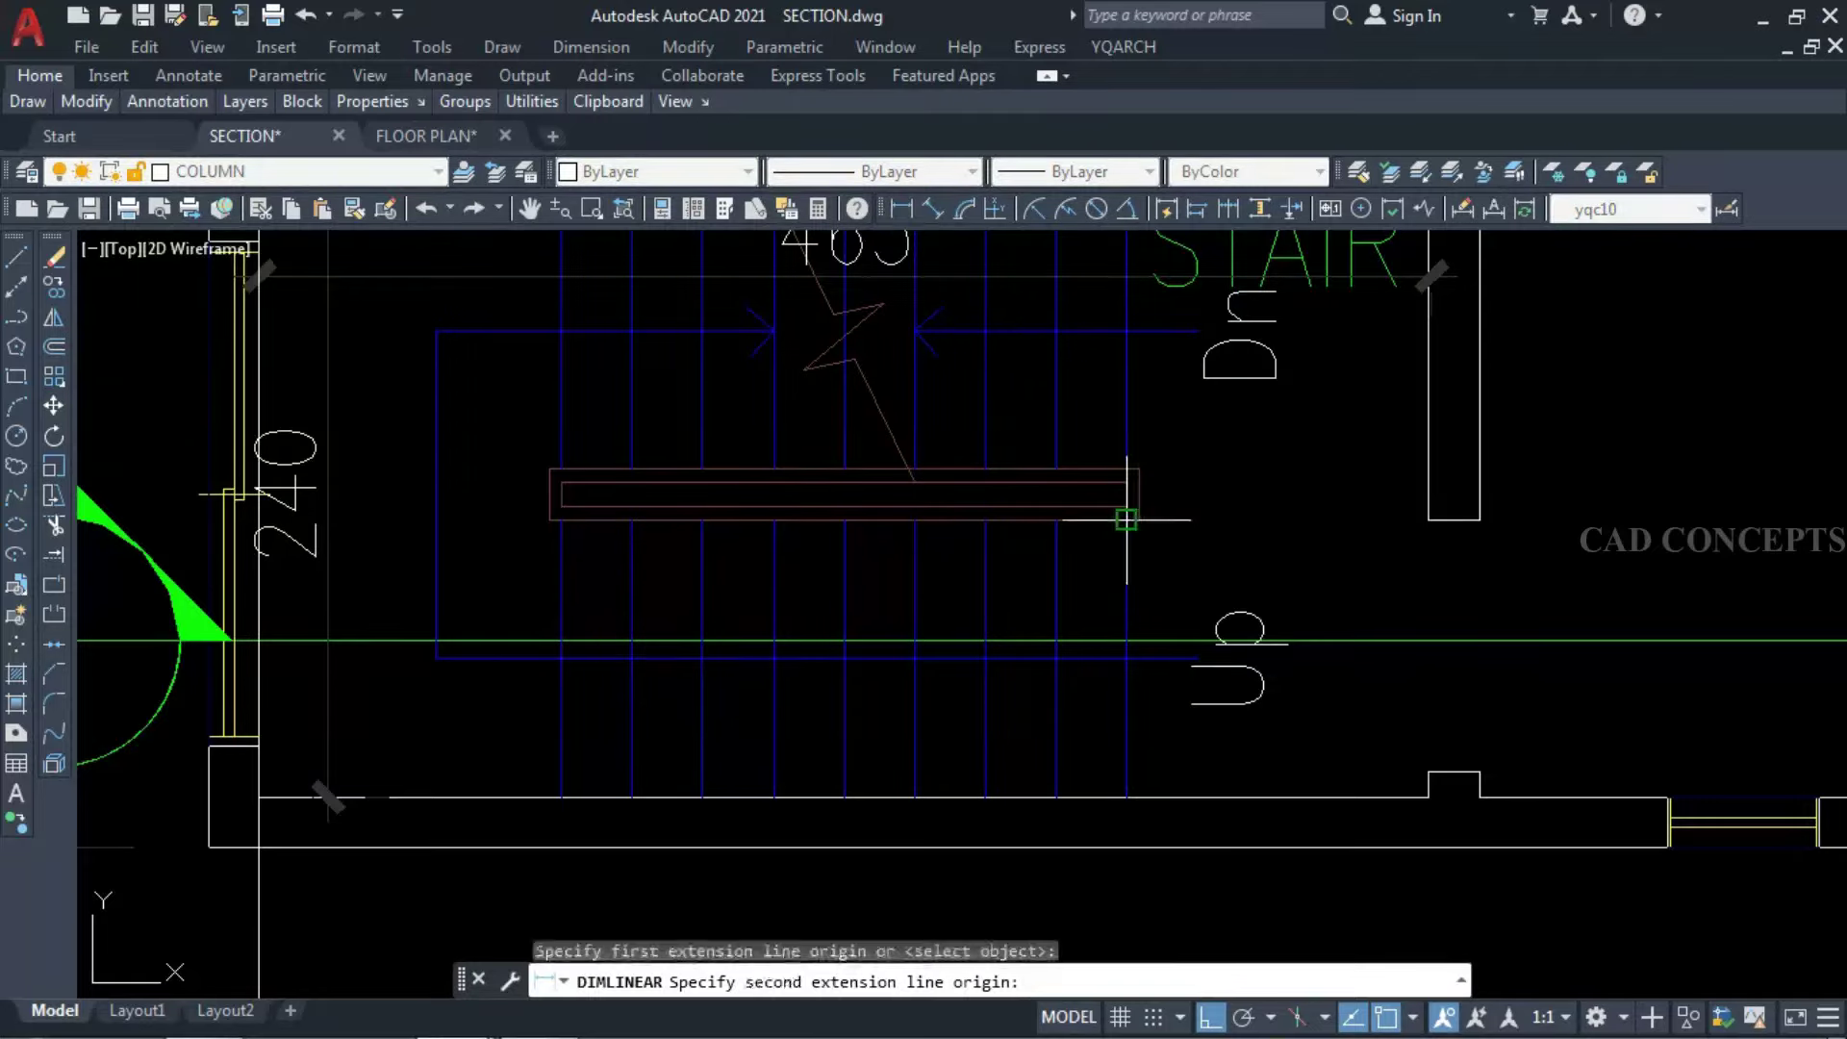
click(1428, 519)
key(Escape)
key(Return)
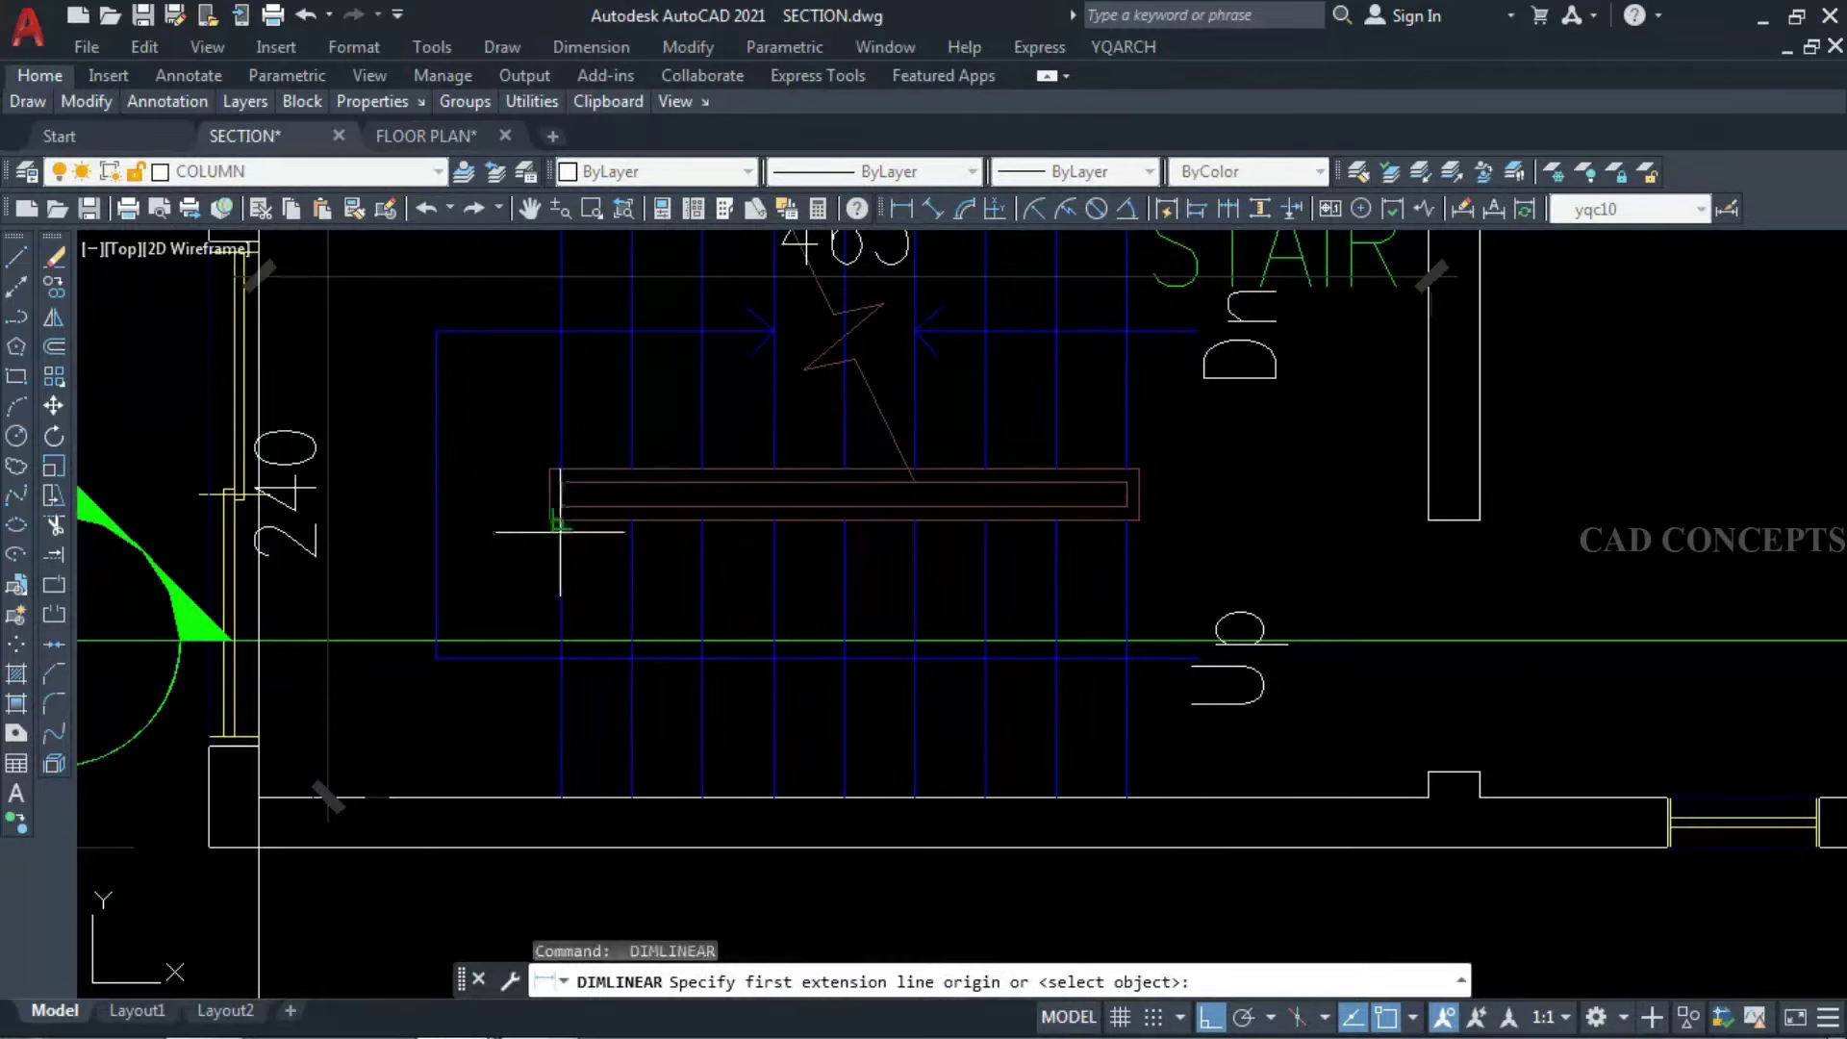
click(561, 527)
click(258, 597)
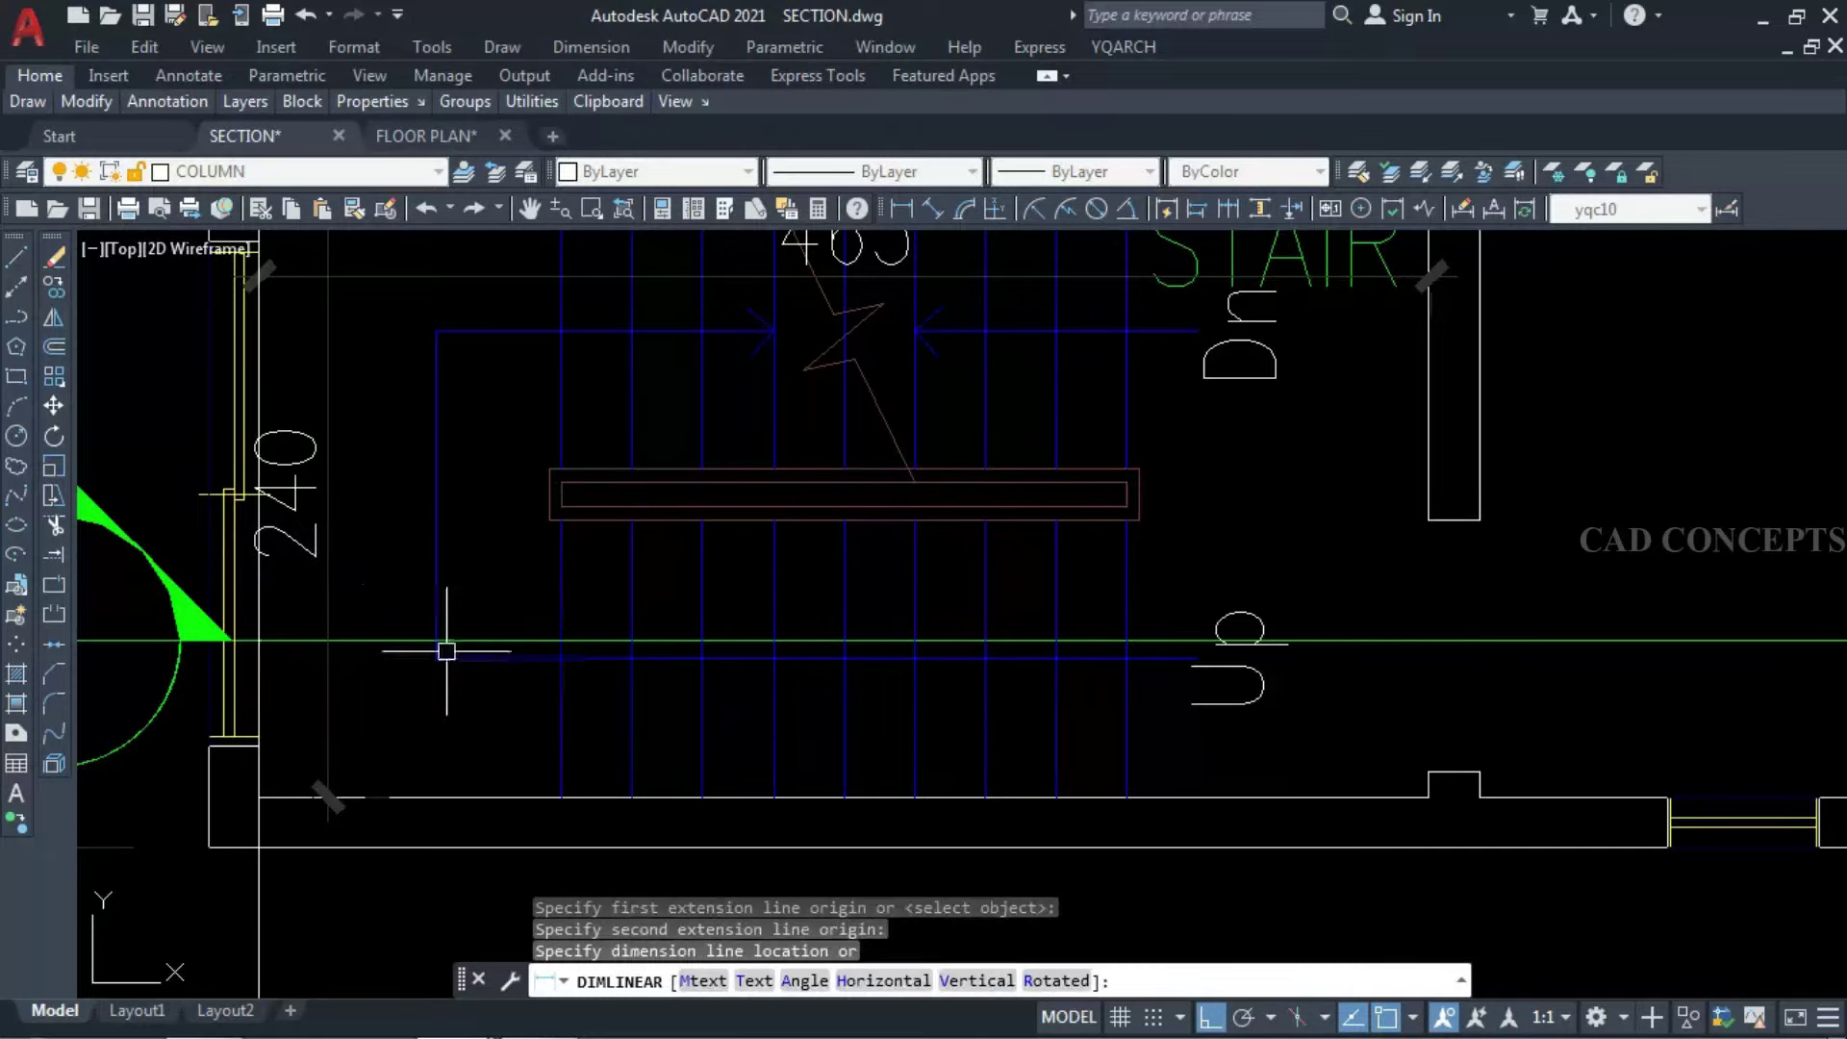
key(Escape)
scroll(446, 651, down, 6)
scroll(740, 495, up, 6)
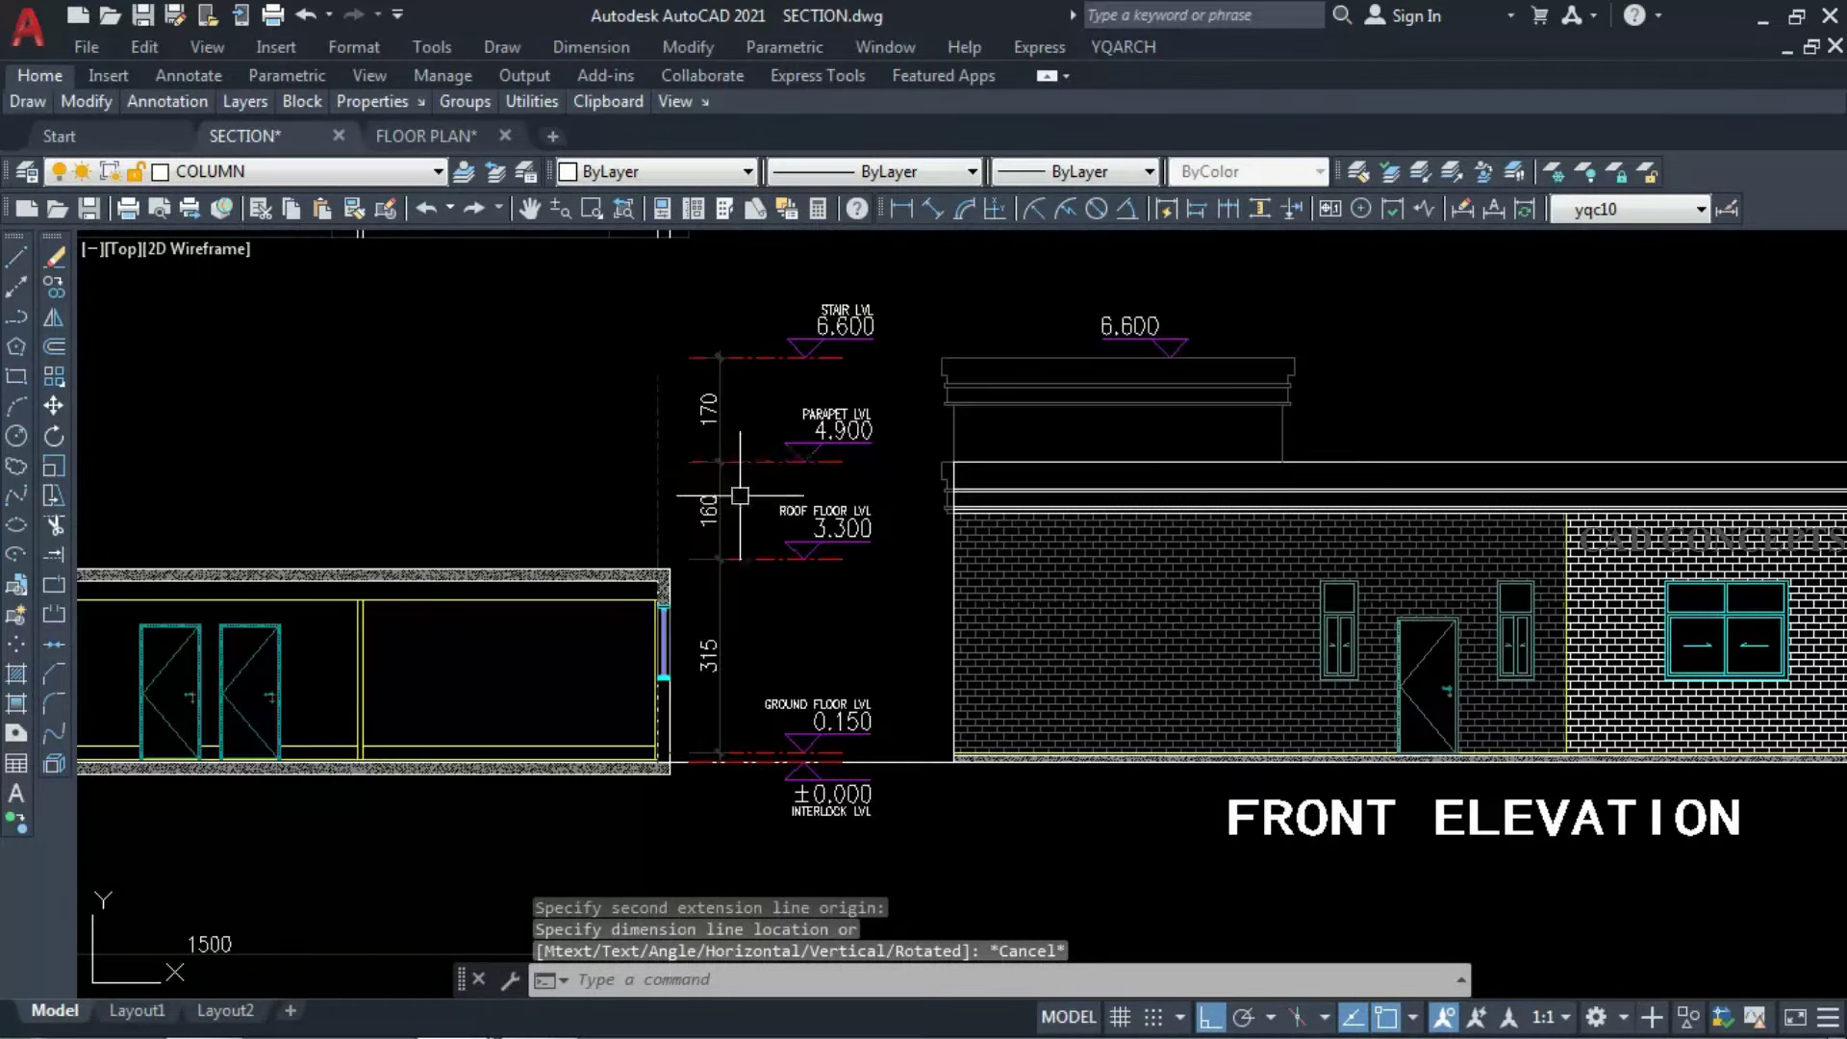
Move the section's level markers and 170/160/315 dimensions down by 15.
scroll(740, 495, up, 3)
scroll(716, 688, down, 3)
scroll(760, 664, up, 3)
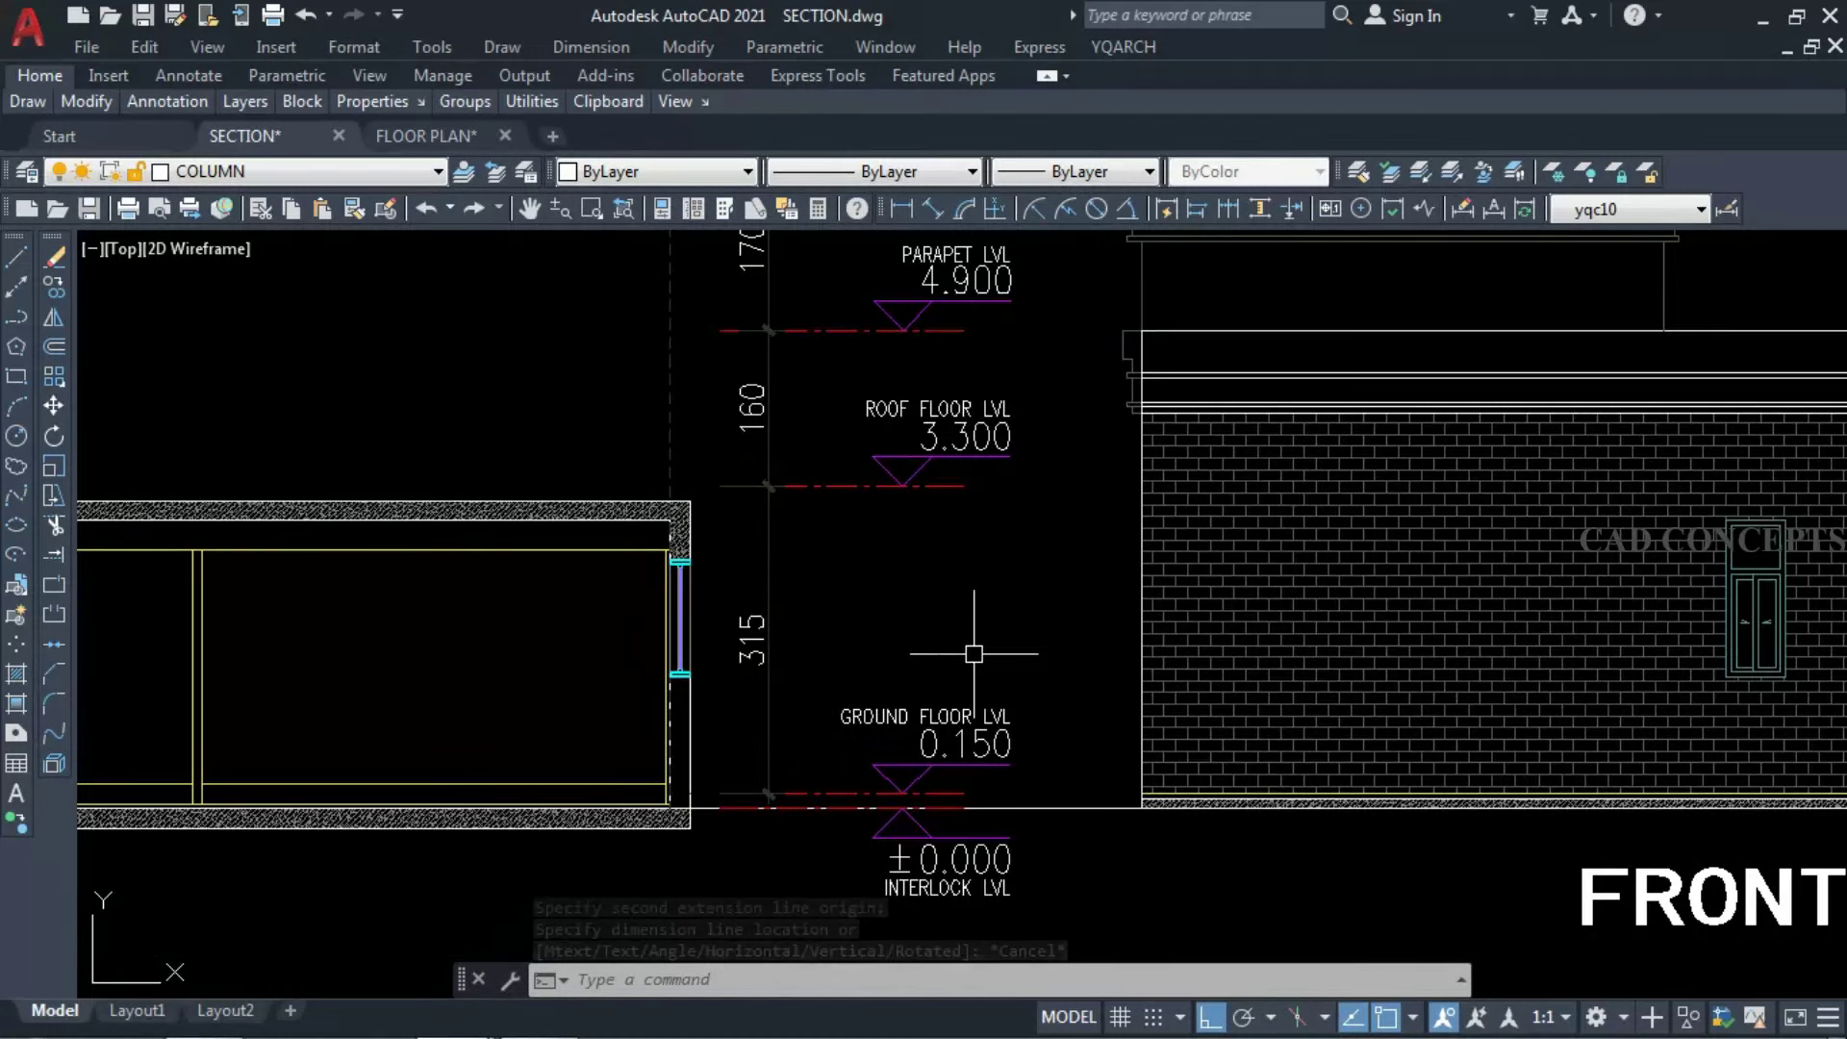
scroll(1026, 650, down, 2)
scroll(795, 587, up, 2)
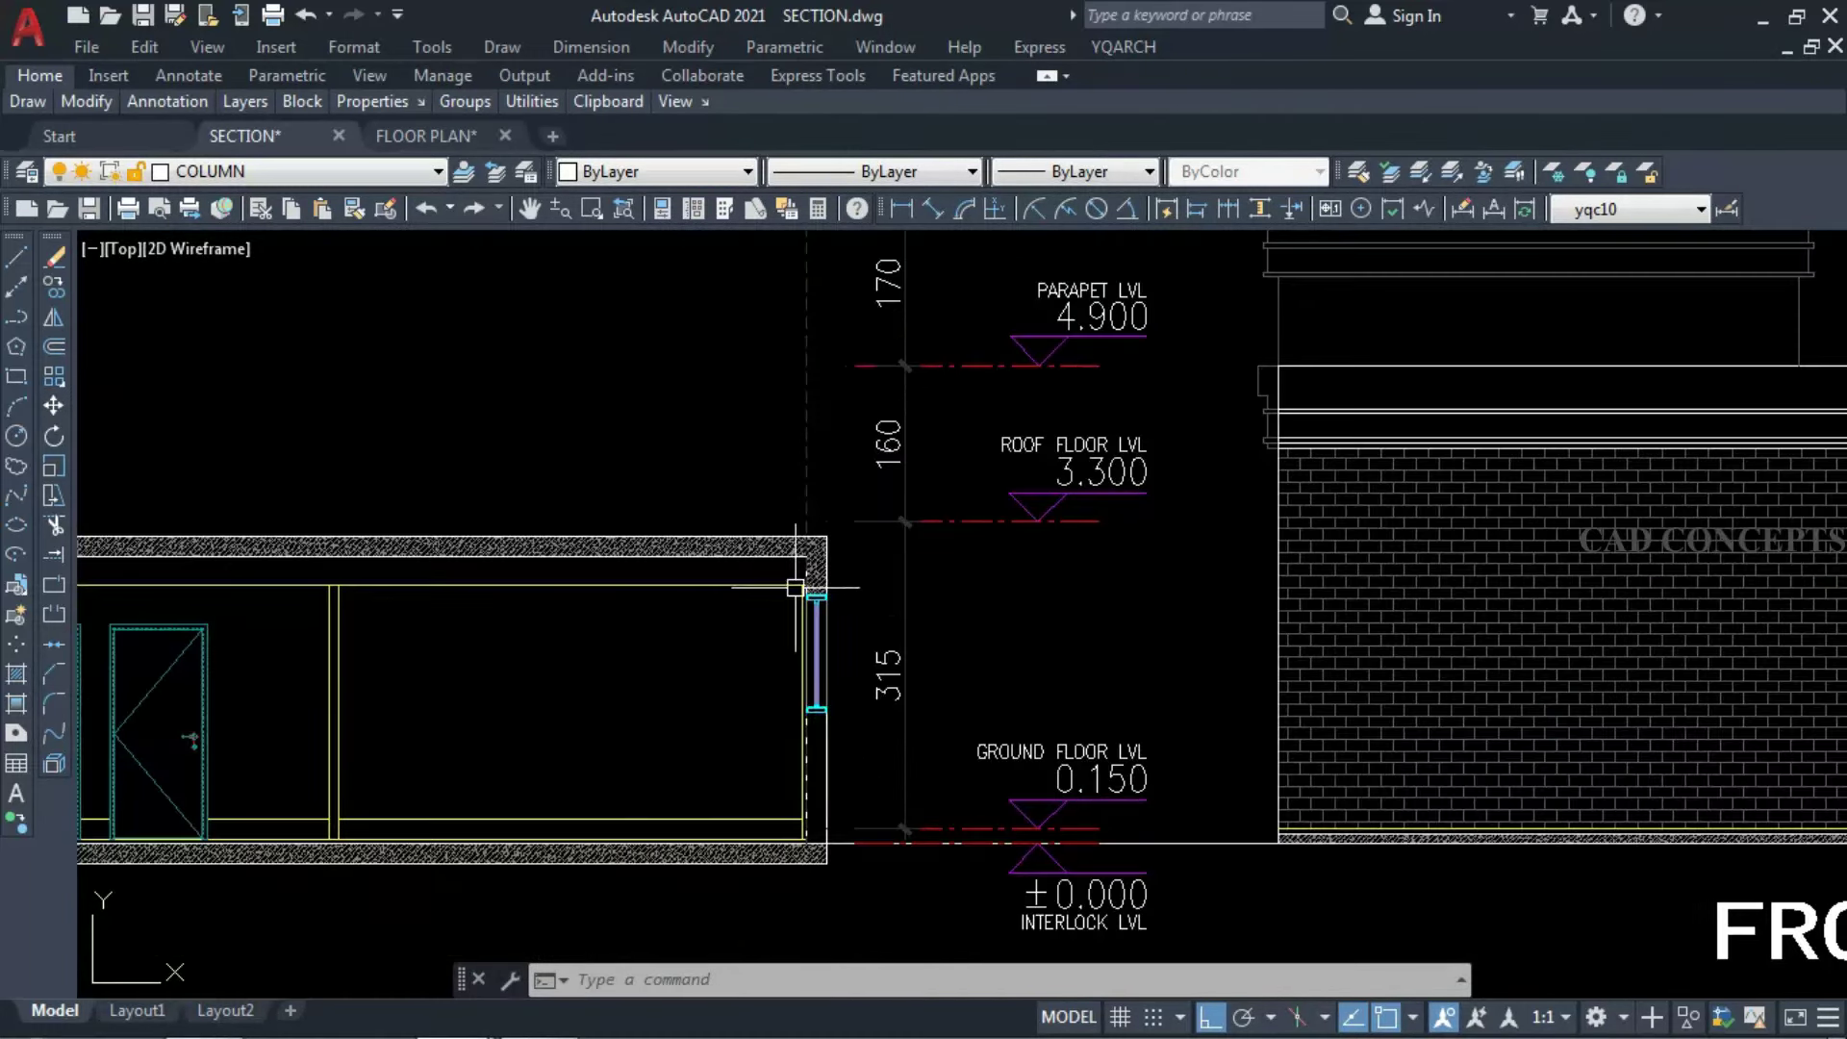
scroll(856, 533, down, 2)
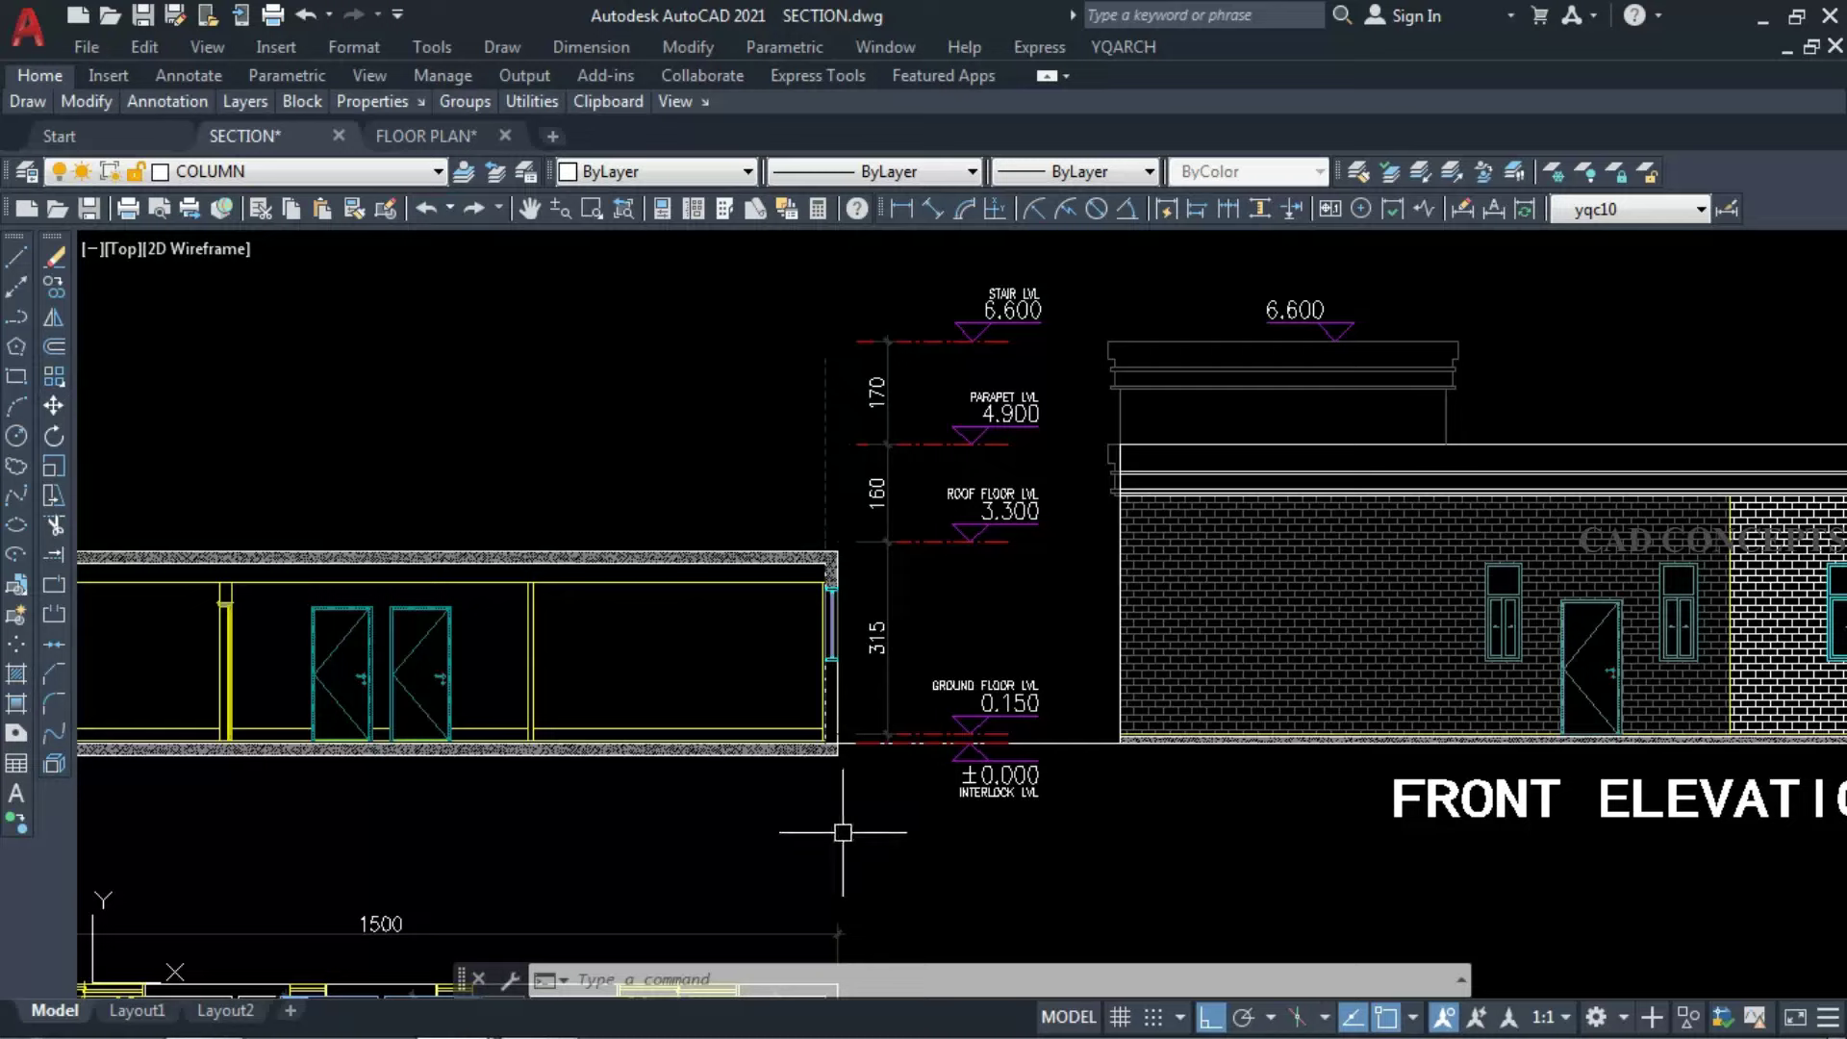
click(843, 832)
click(1082, 261)
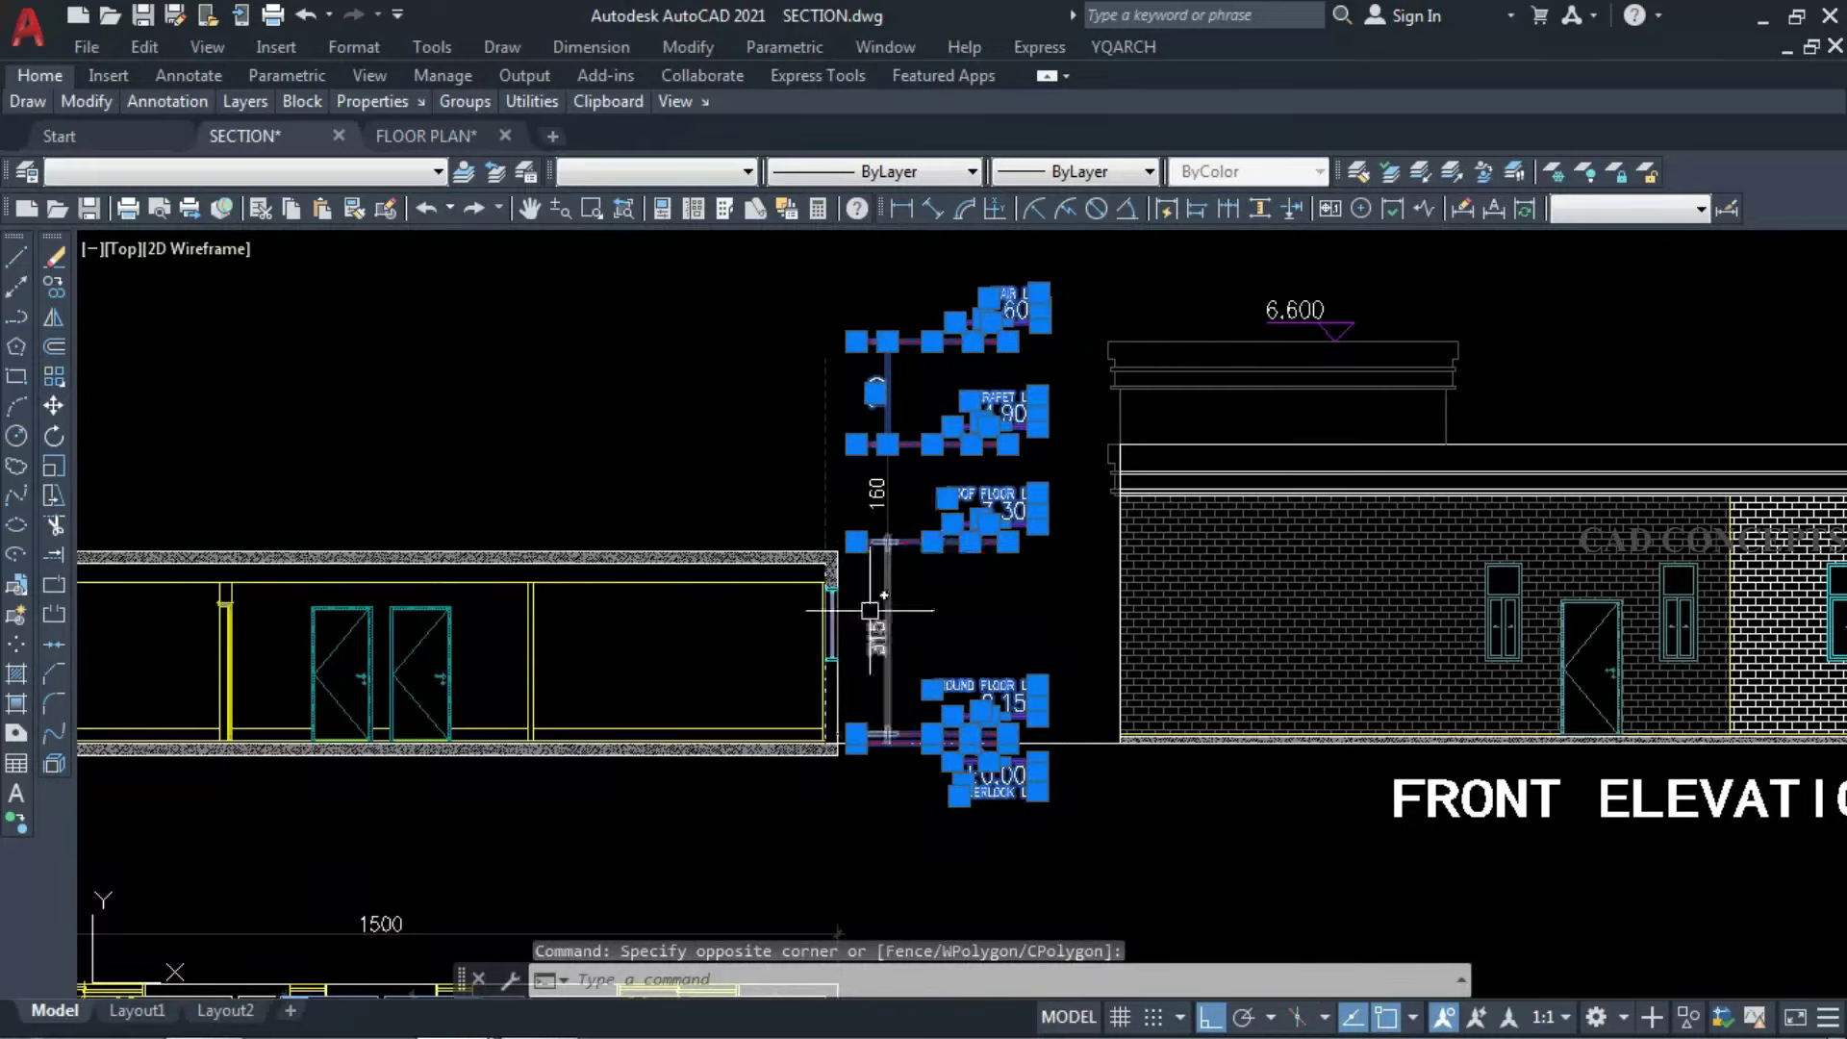
click(860, 681)
text(m)
key(Return)
click(855, 830)
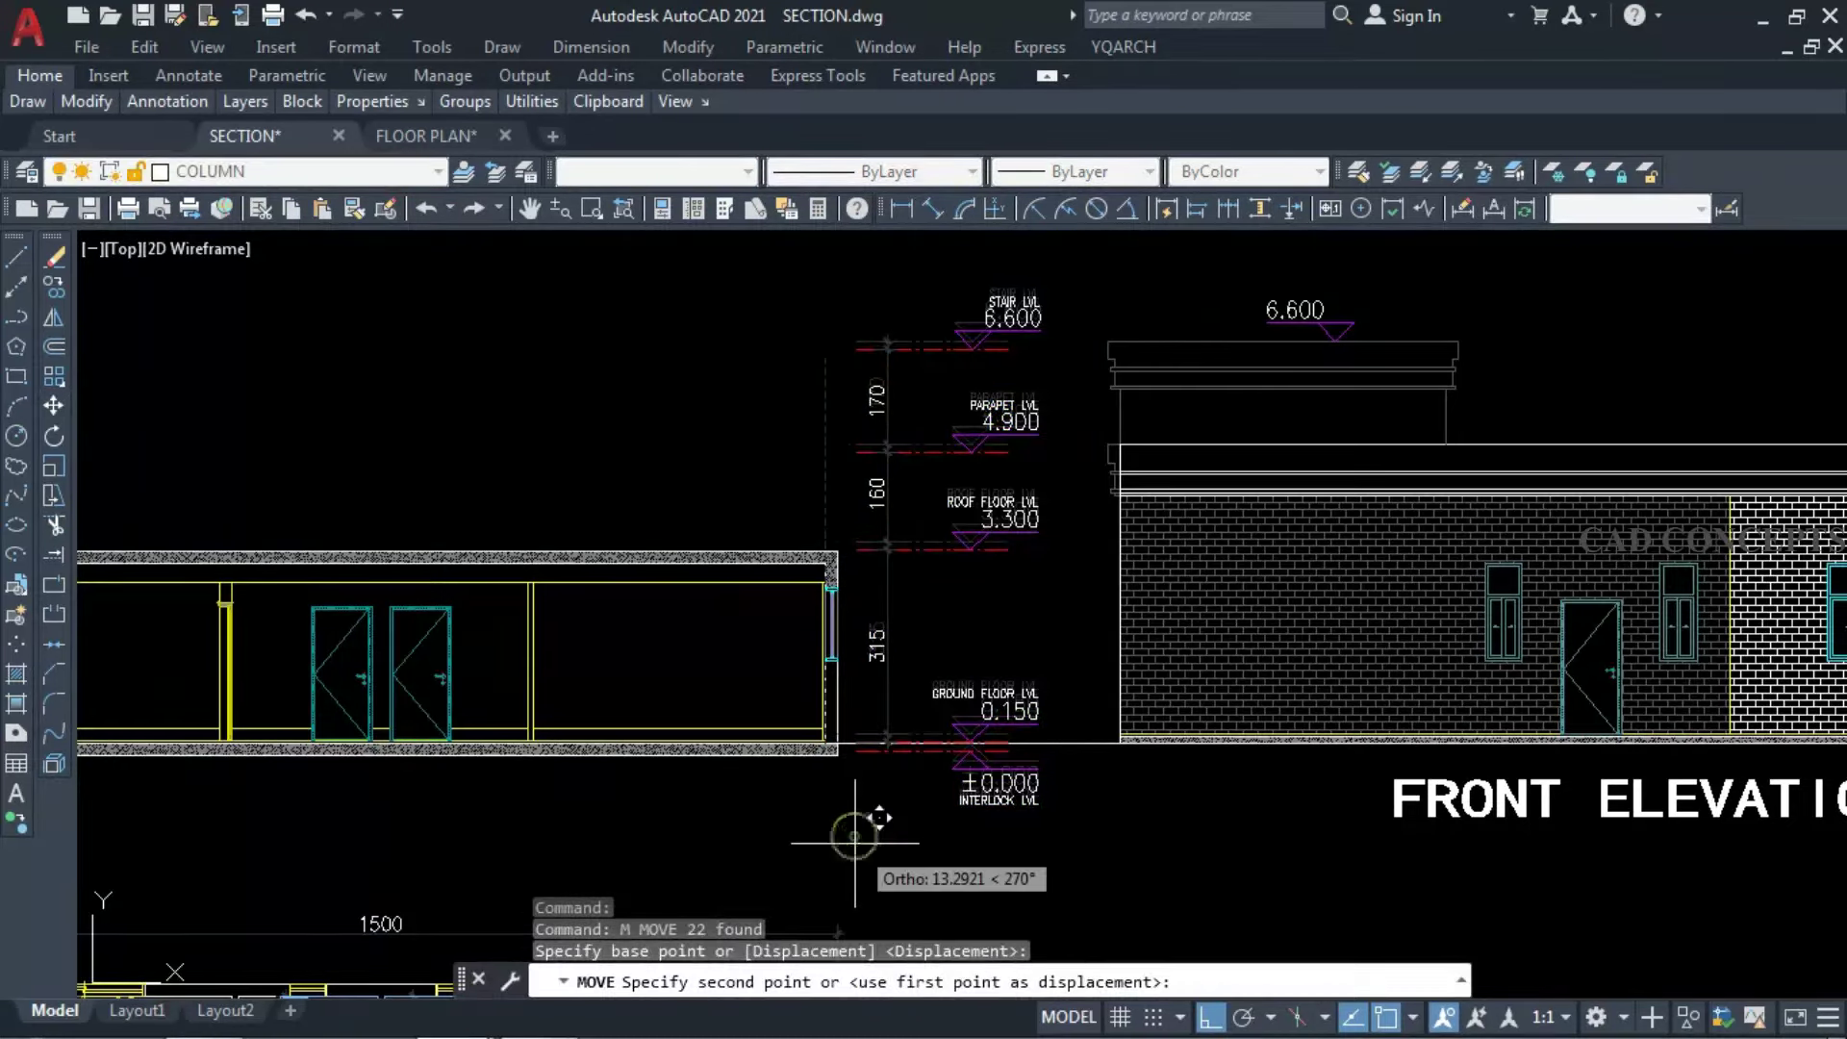
text(15)
key(Return)
Erase the stray ground line beside the level markers.
scroll(821, 551, up, 2)
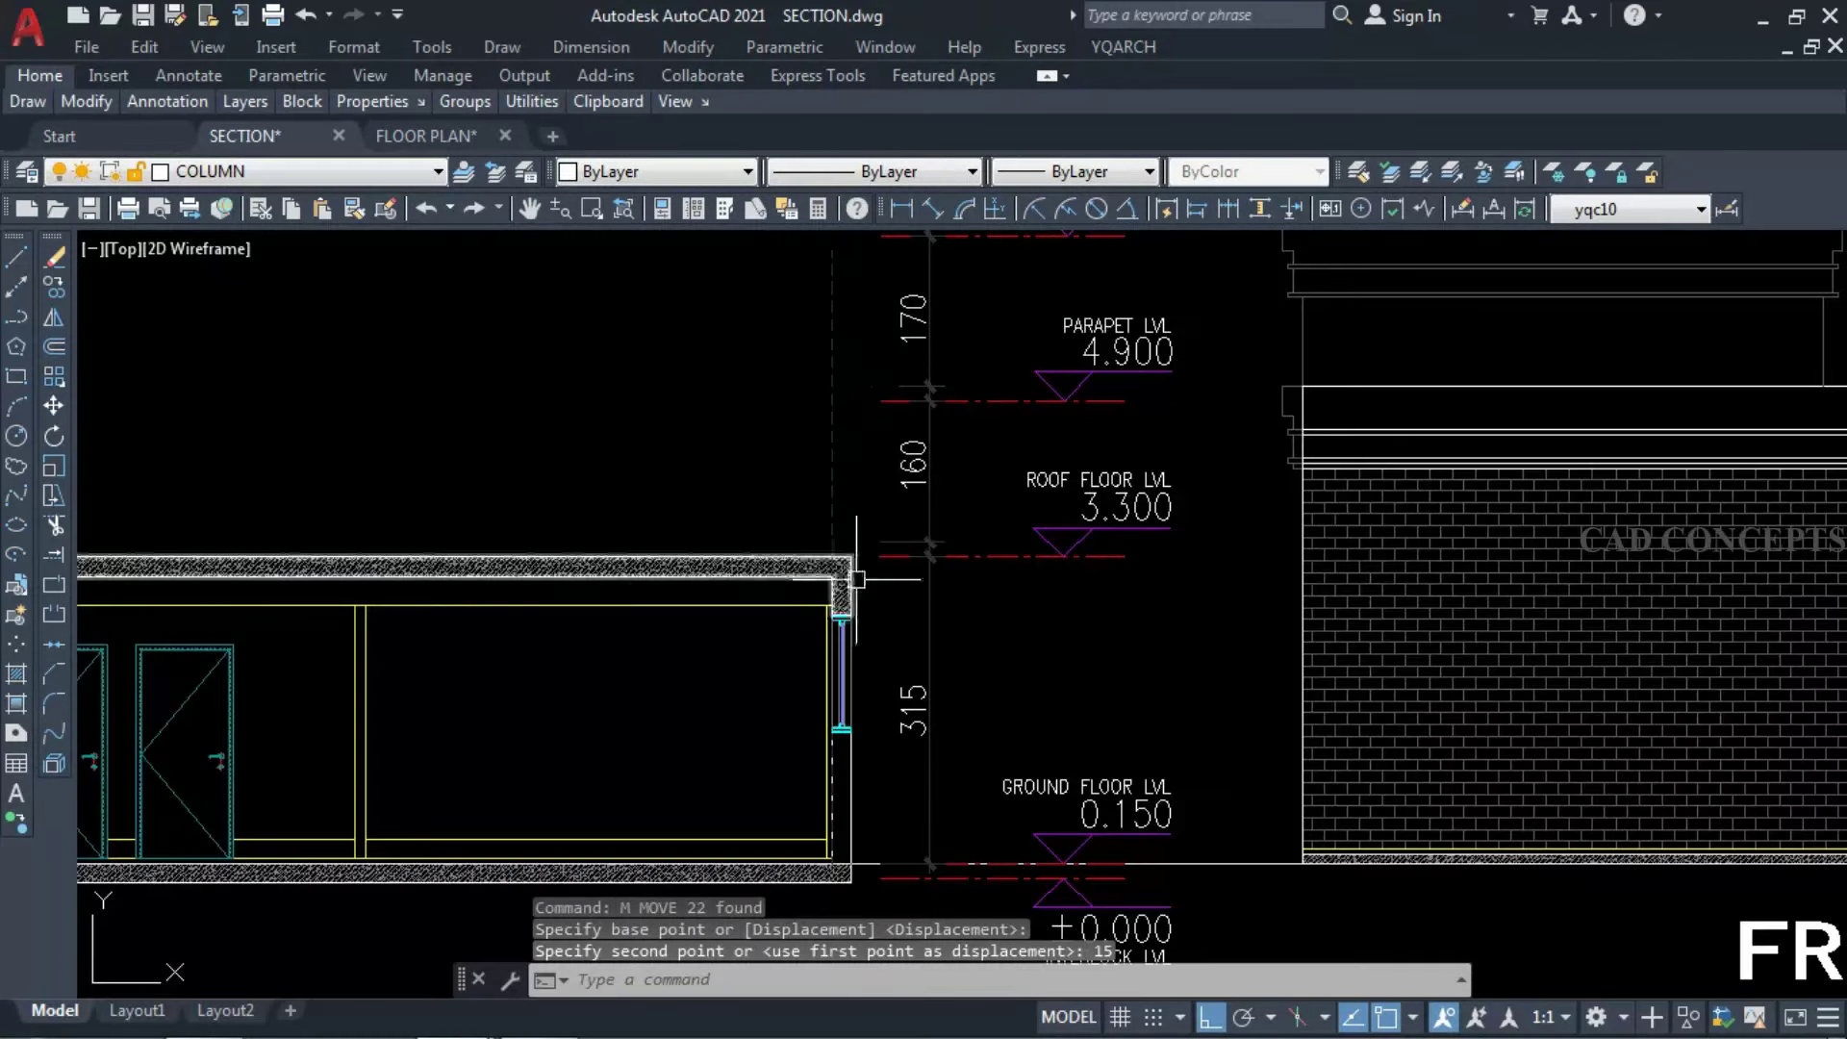
click(890, 544)
key(Escape)
scroll(990, 644, down, 4)
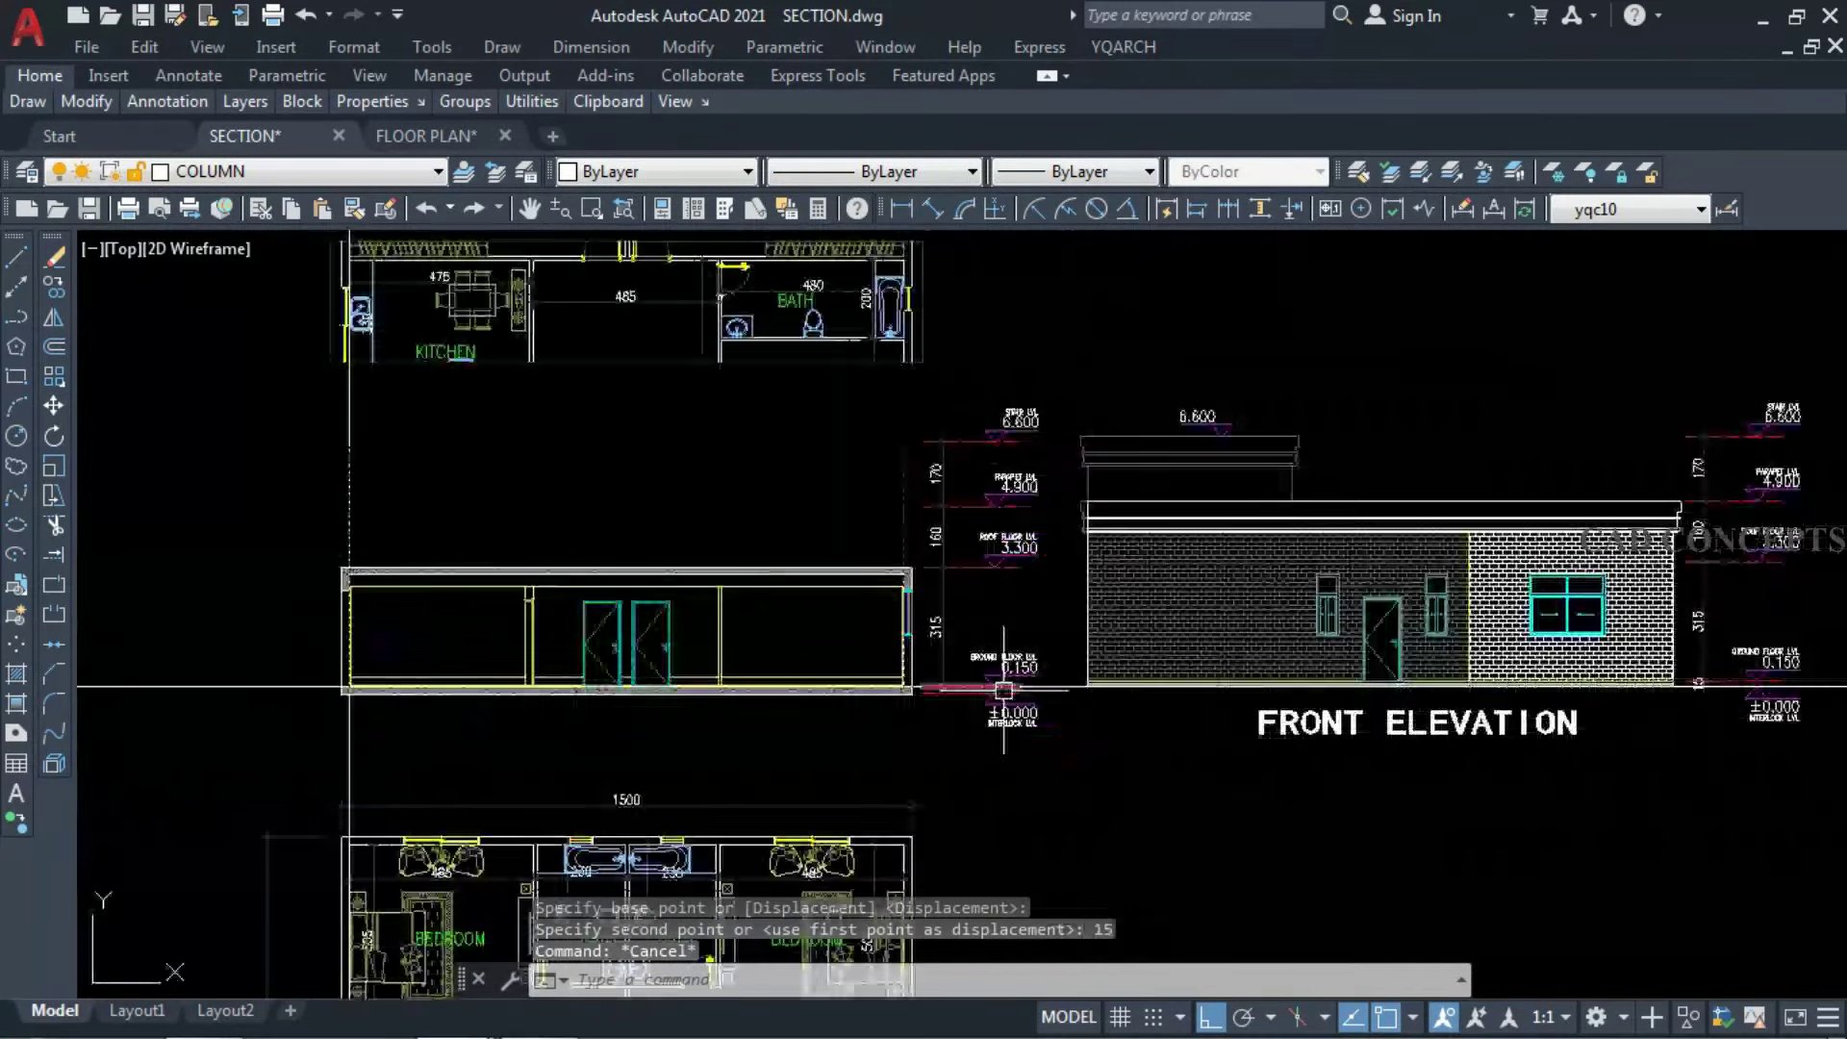
click(1039, 687)
text(E)
key(Return)
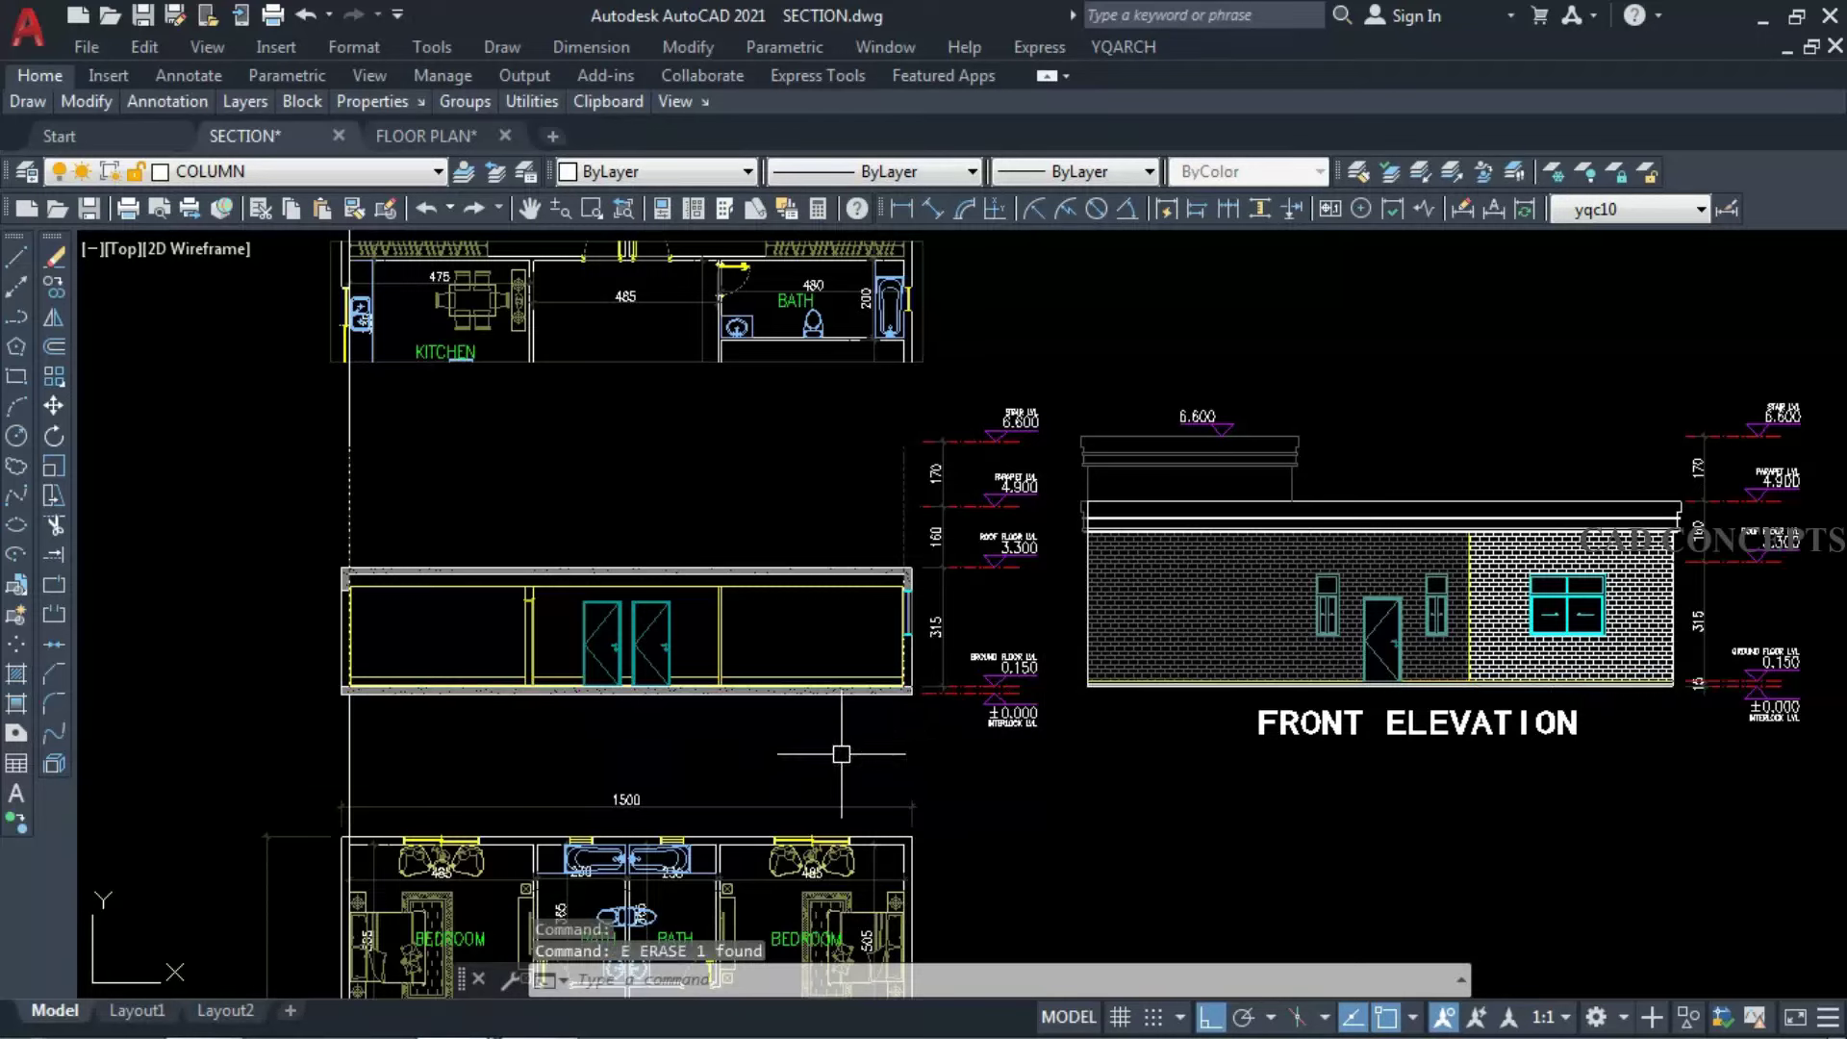
scroll(1092, 230, down, 2)
Open the YQArch staircase section settings with LTP.
text(L)
click(781, 793)
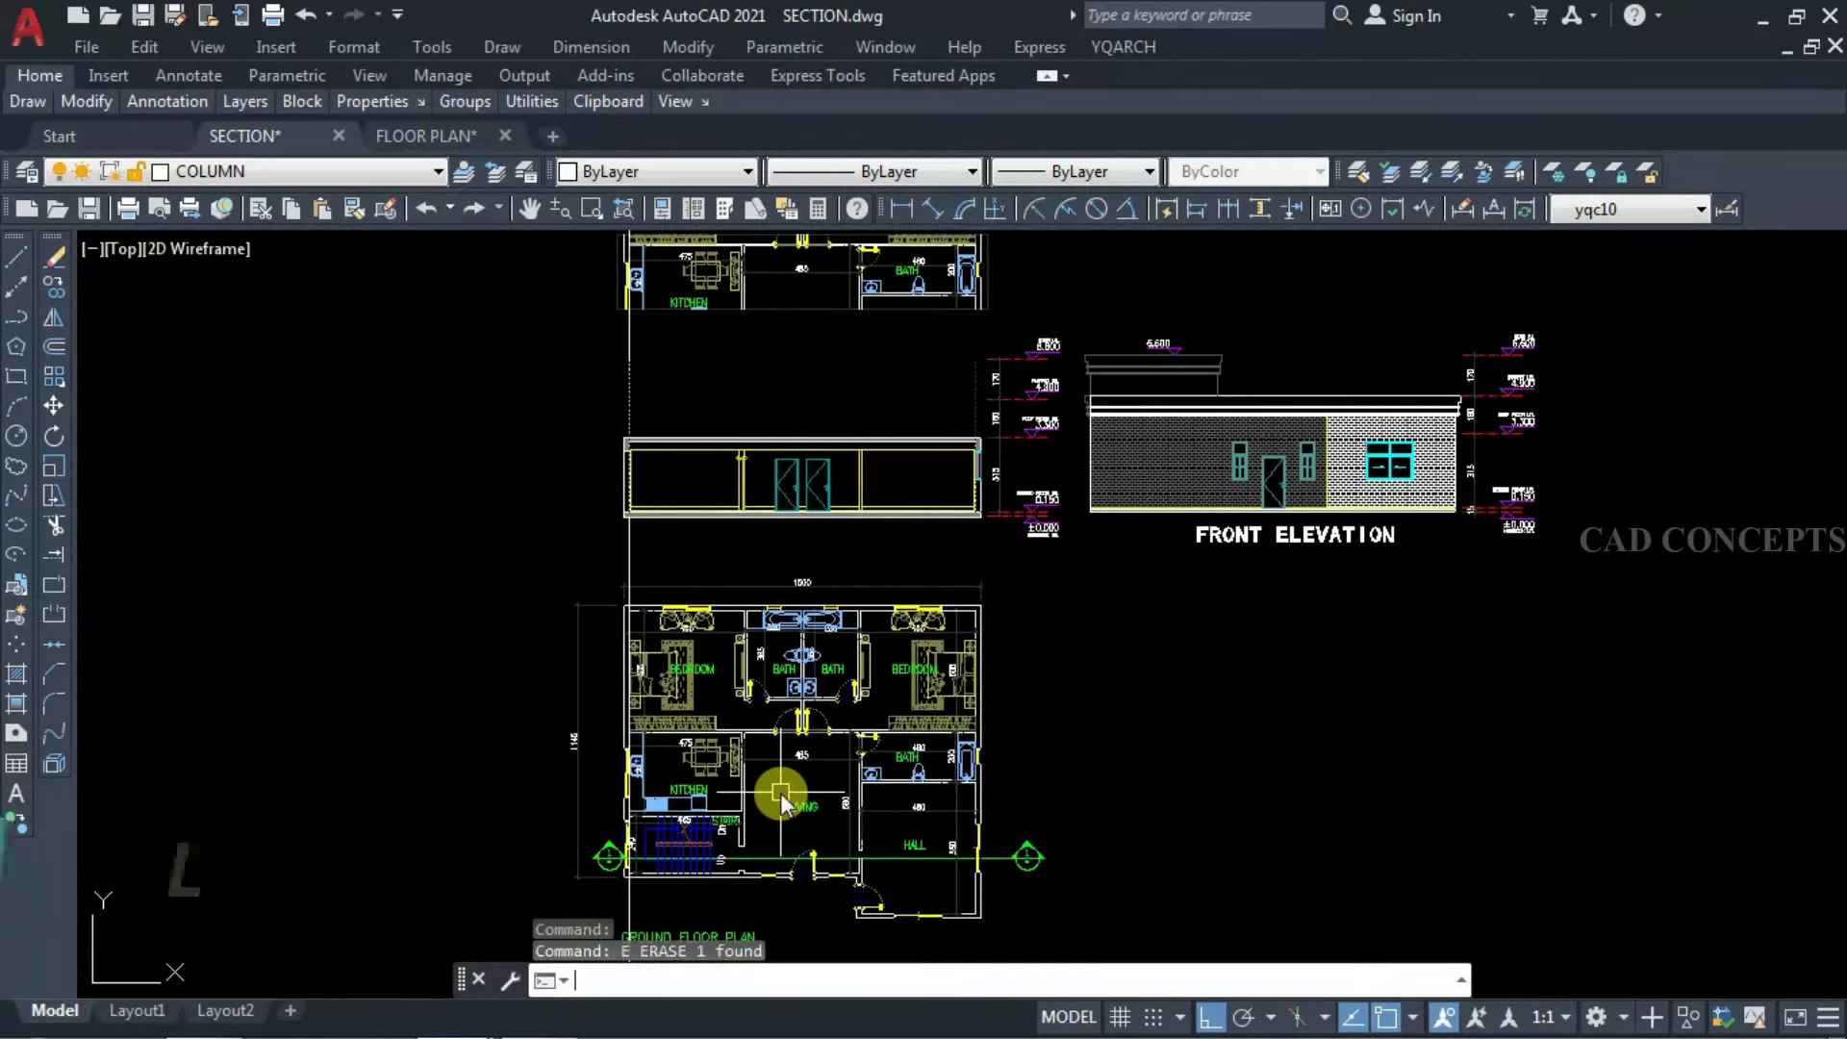
text(LTP)
key(Return)
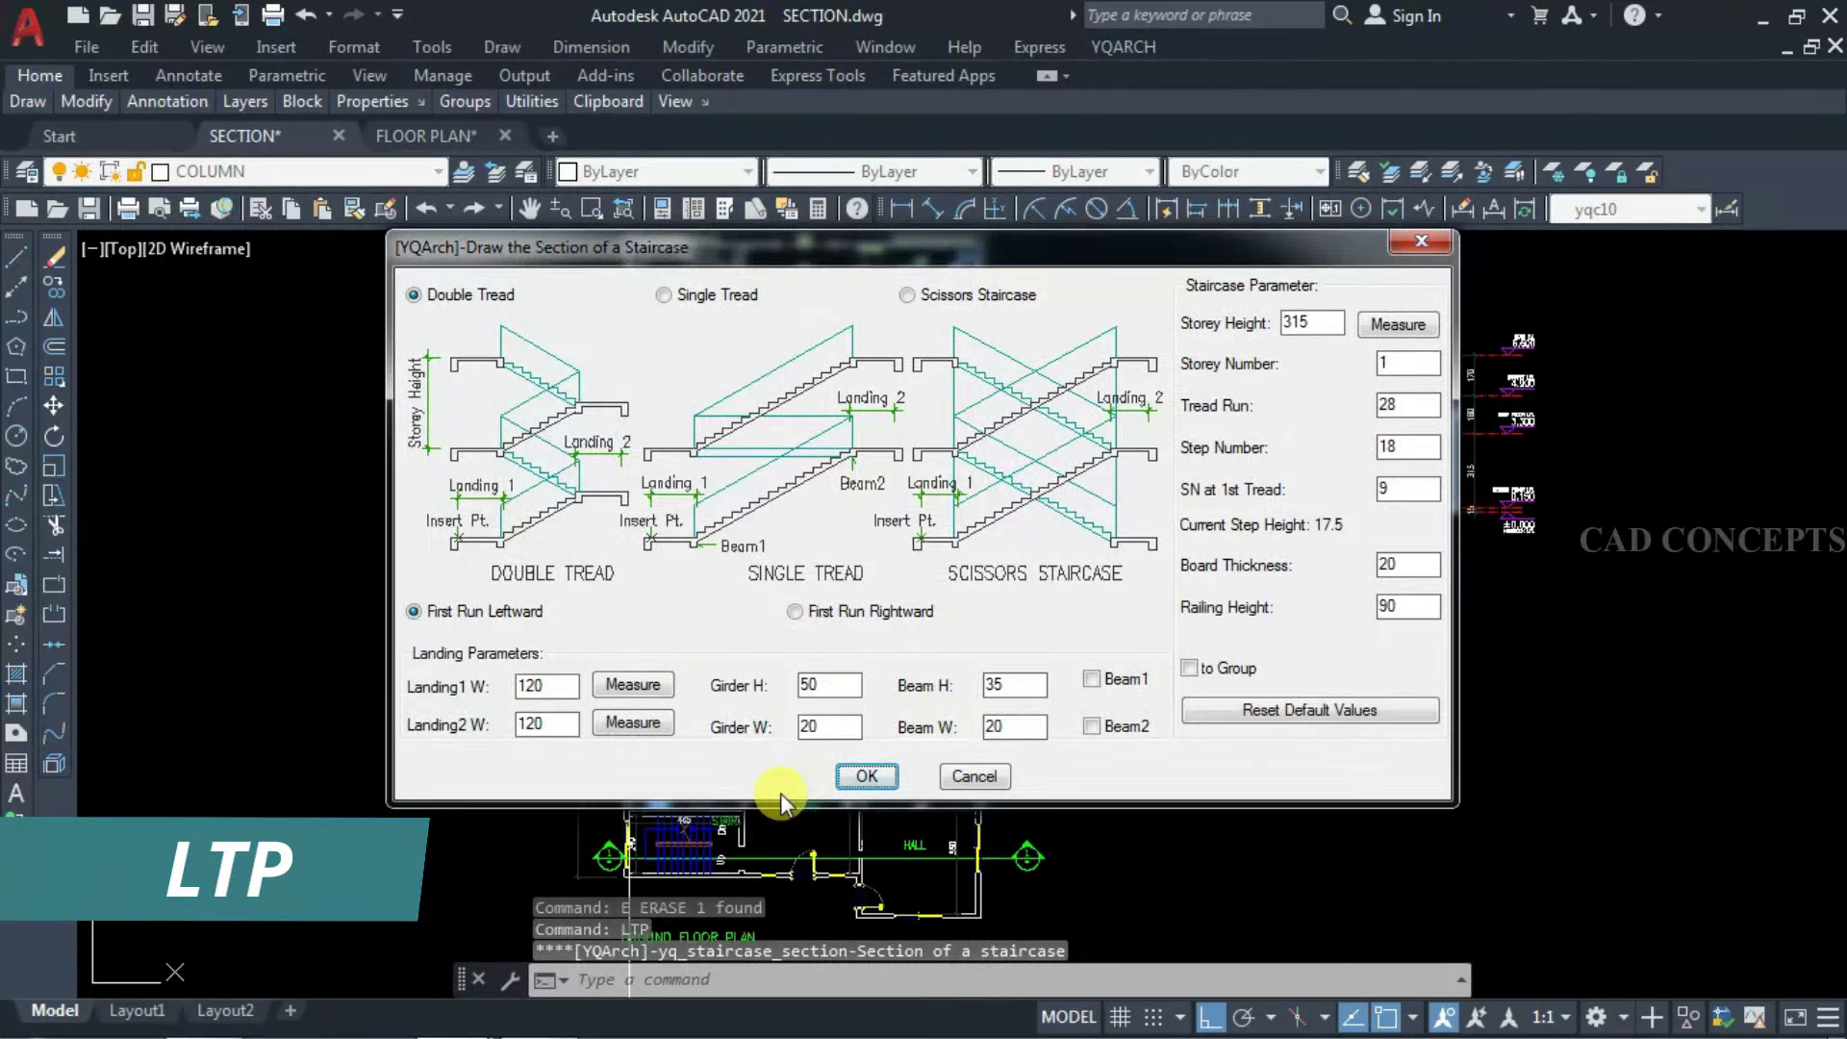
Measure a 315 storey height up to the roof floor level and accept the double-tread, leftward-first-run stair section.
click(1390, 332)
scroll(1050, 522, up, 5)
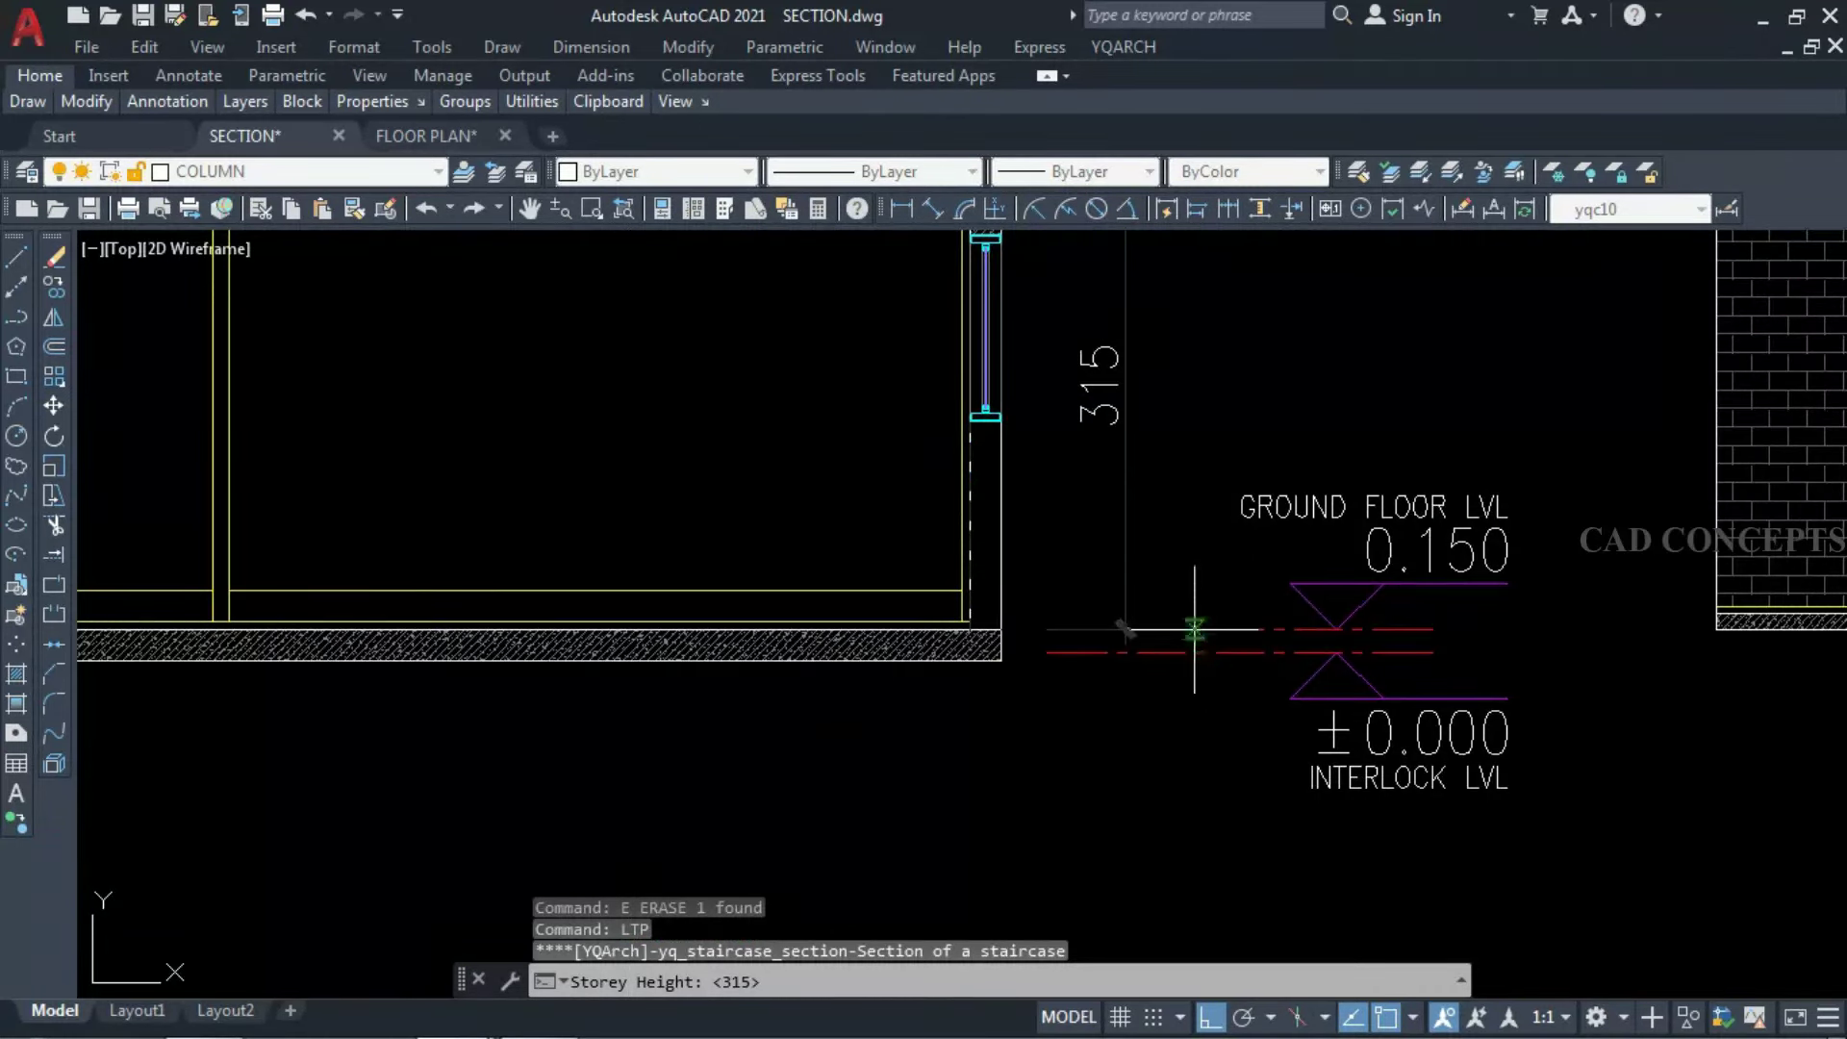
scroll(1156, 711, down, 3)
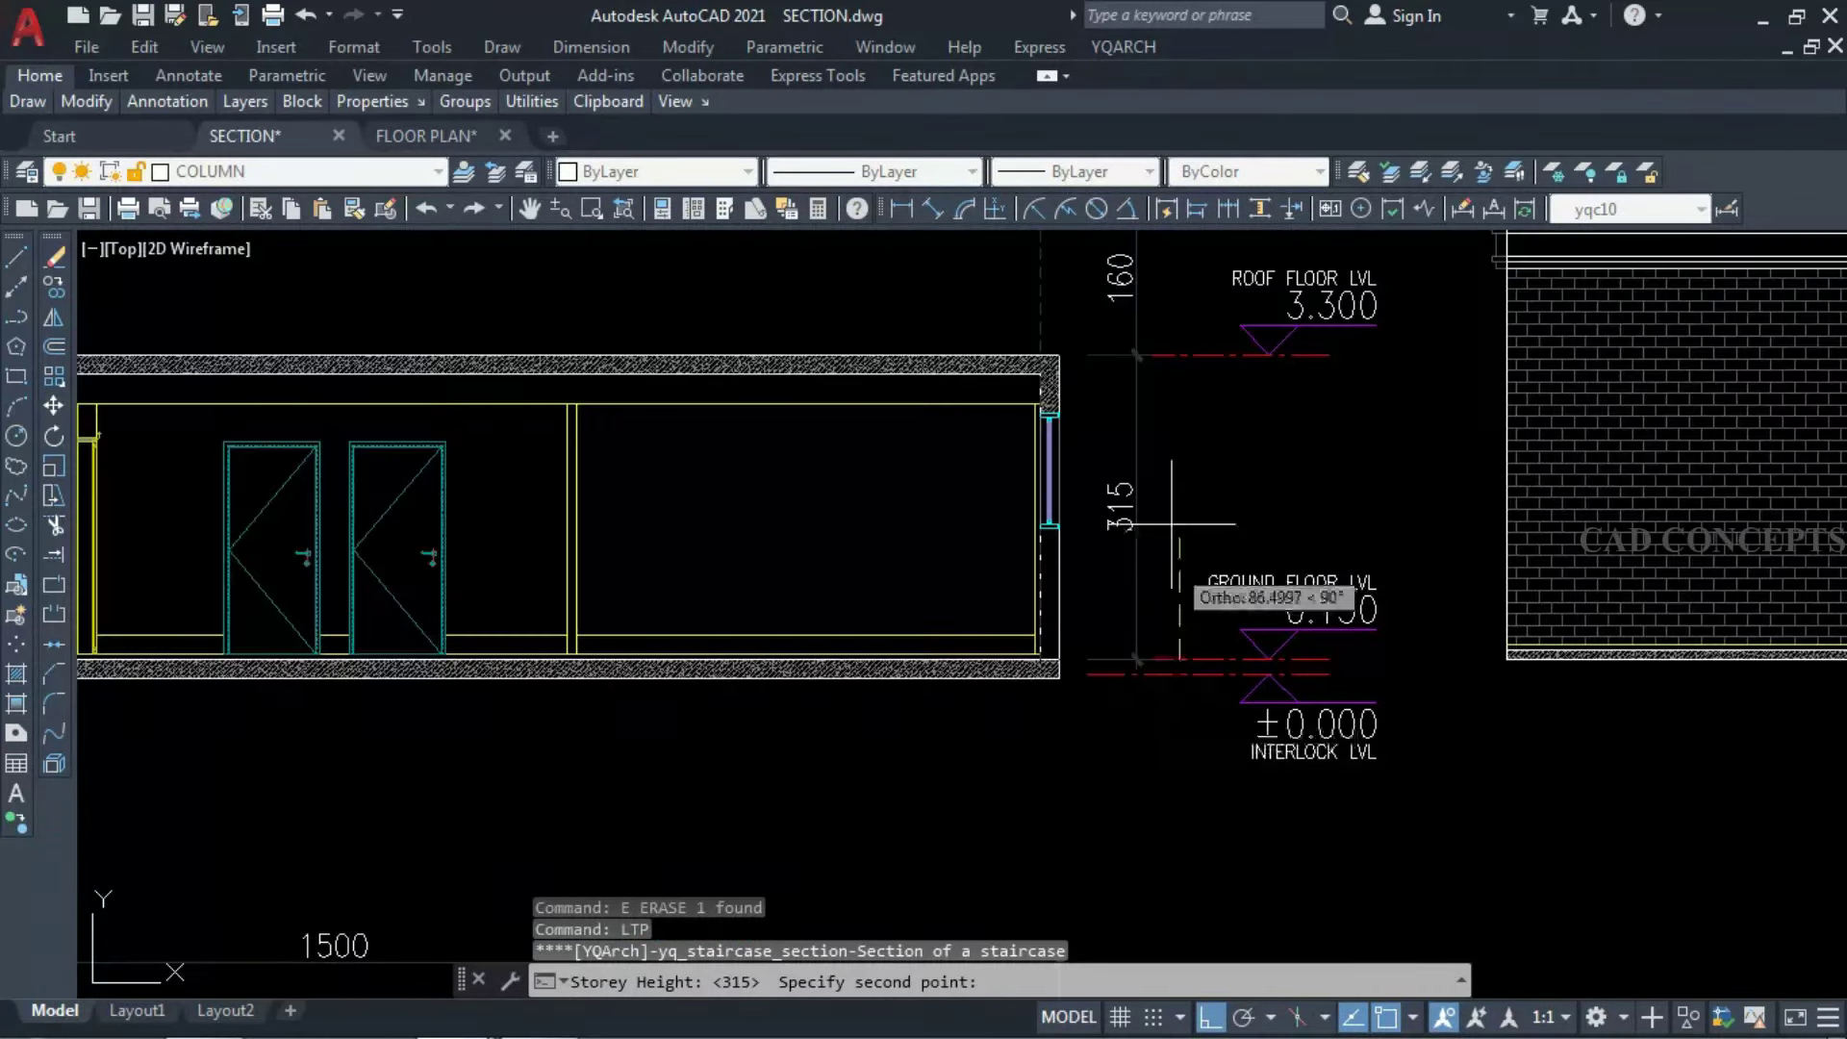
click(1176, 375)
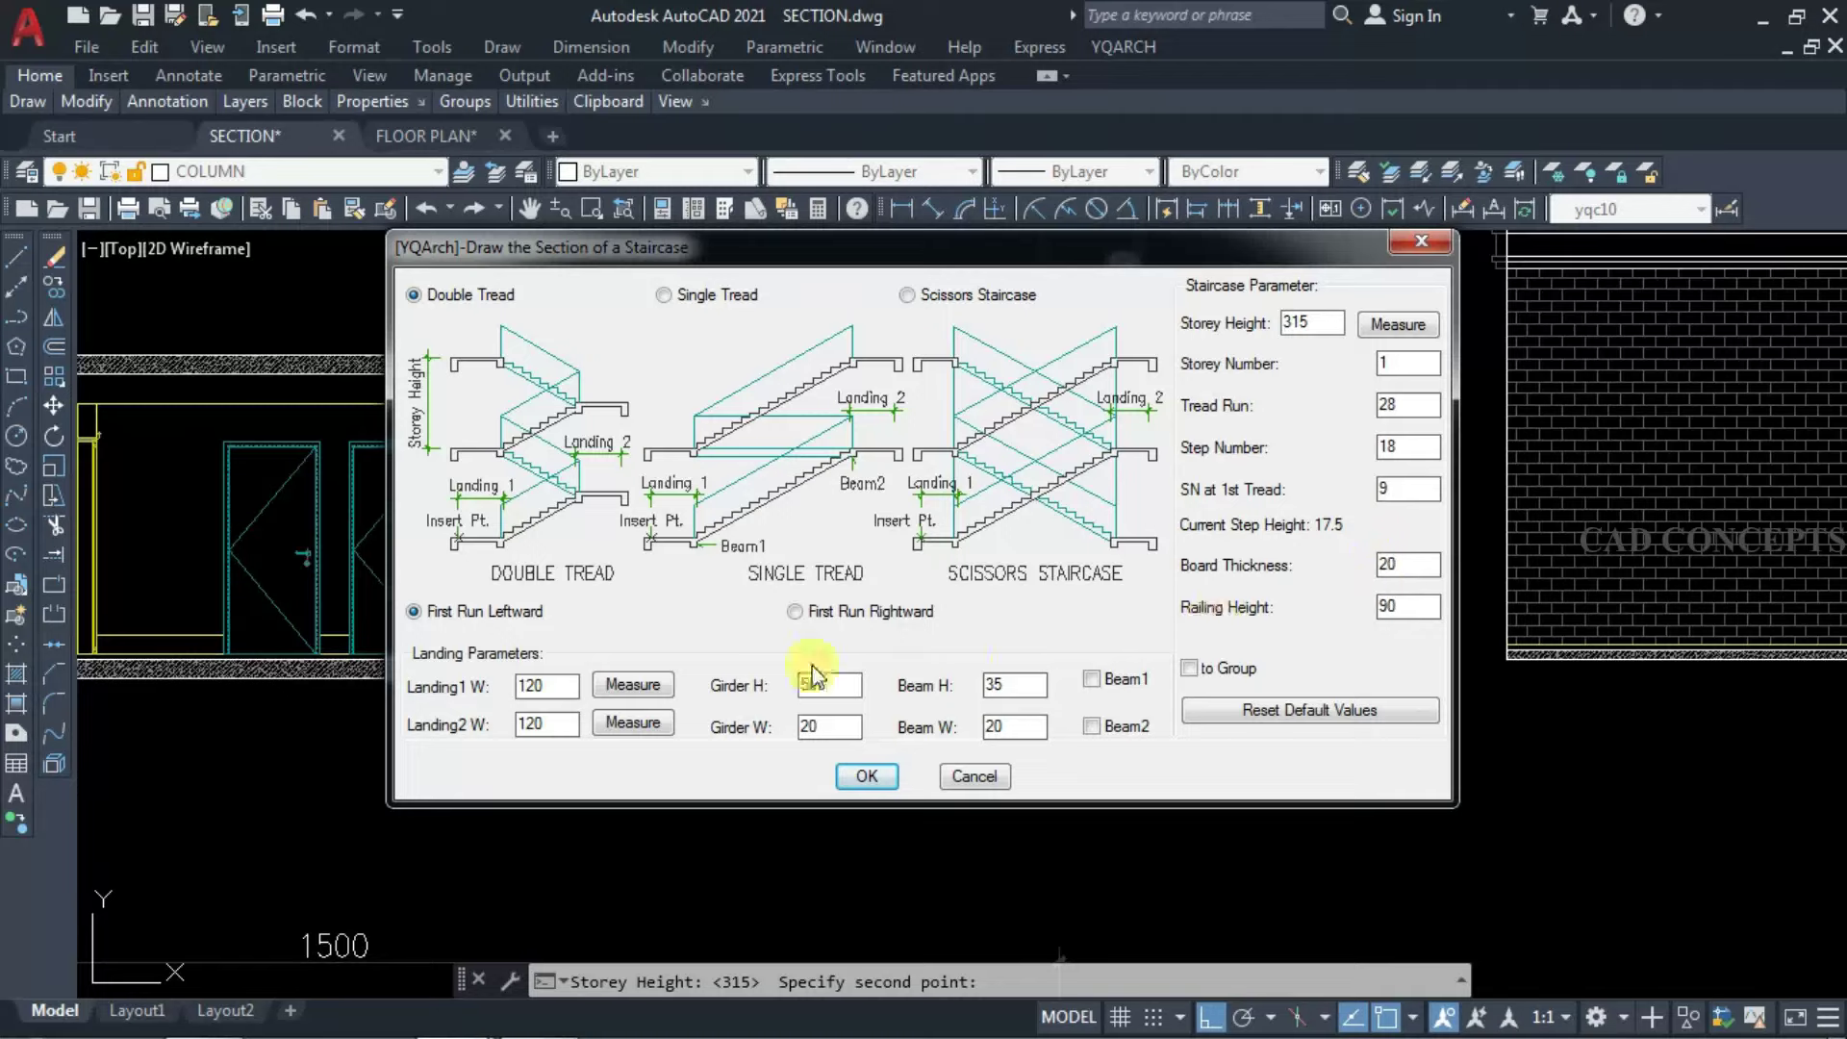
click(478, 604)
click(861, 776)
scroll(989, 536, down, 8)
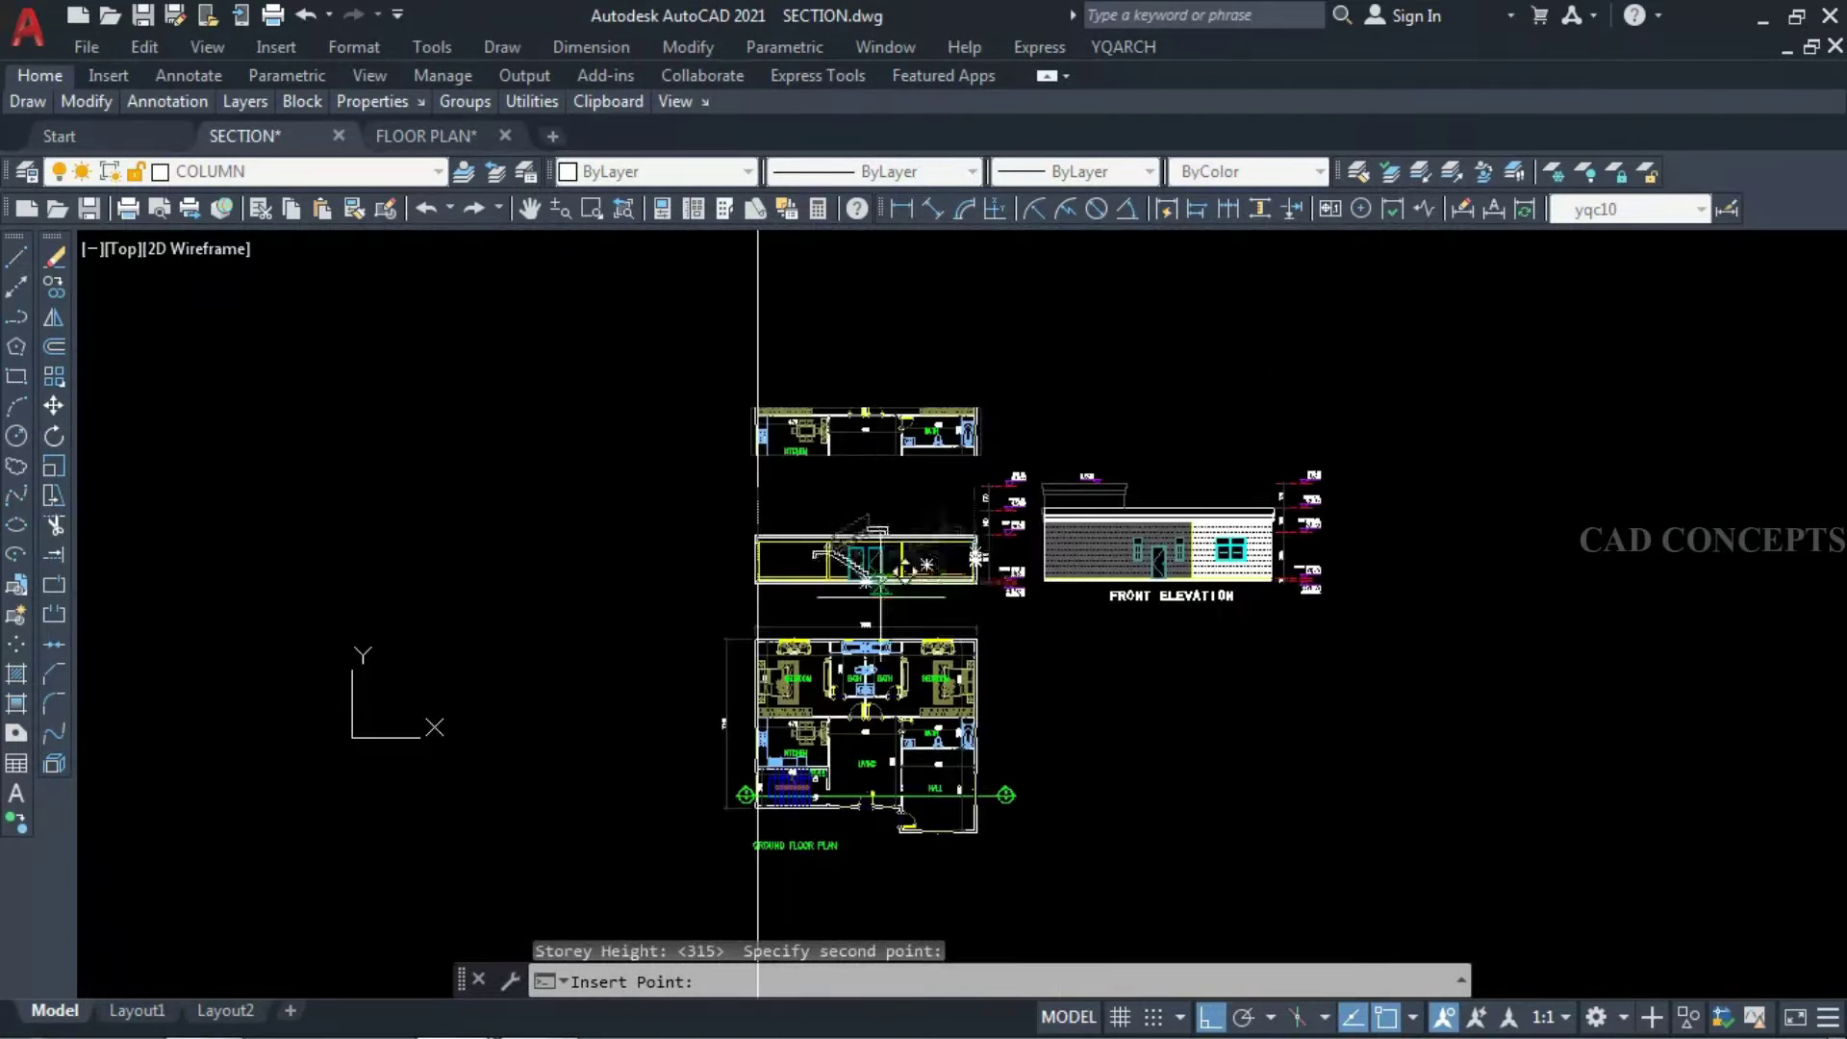
Place the staircase section near the plan's stair, then move the previous selection to a snapped position.
scroll(833, 732, up, 8)
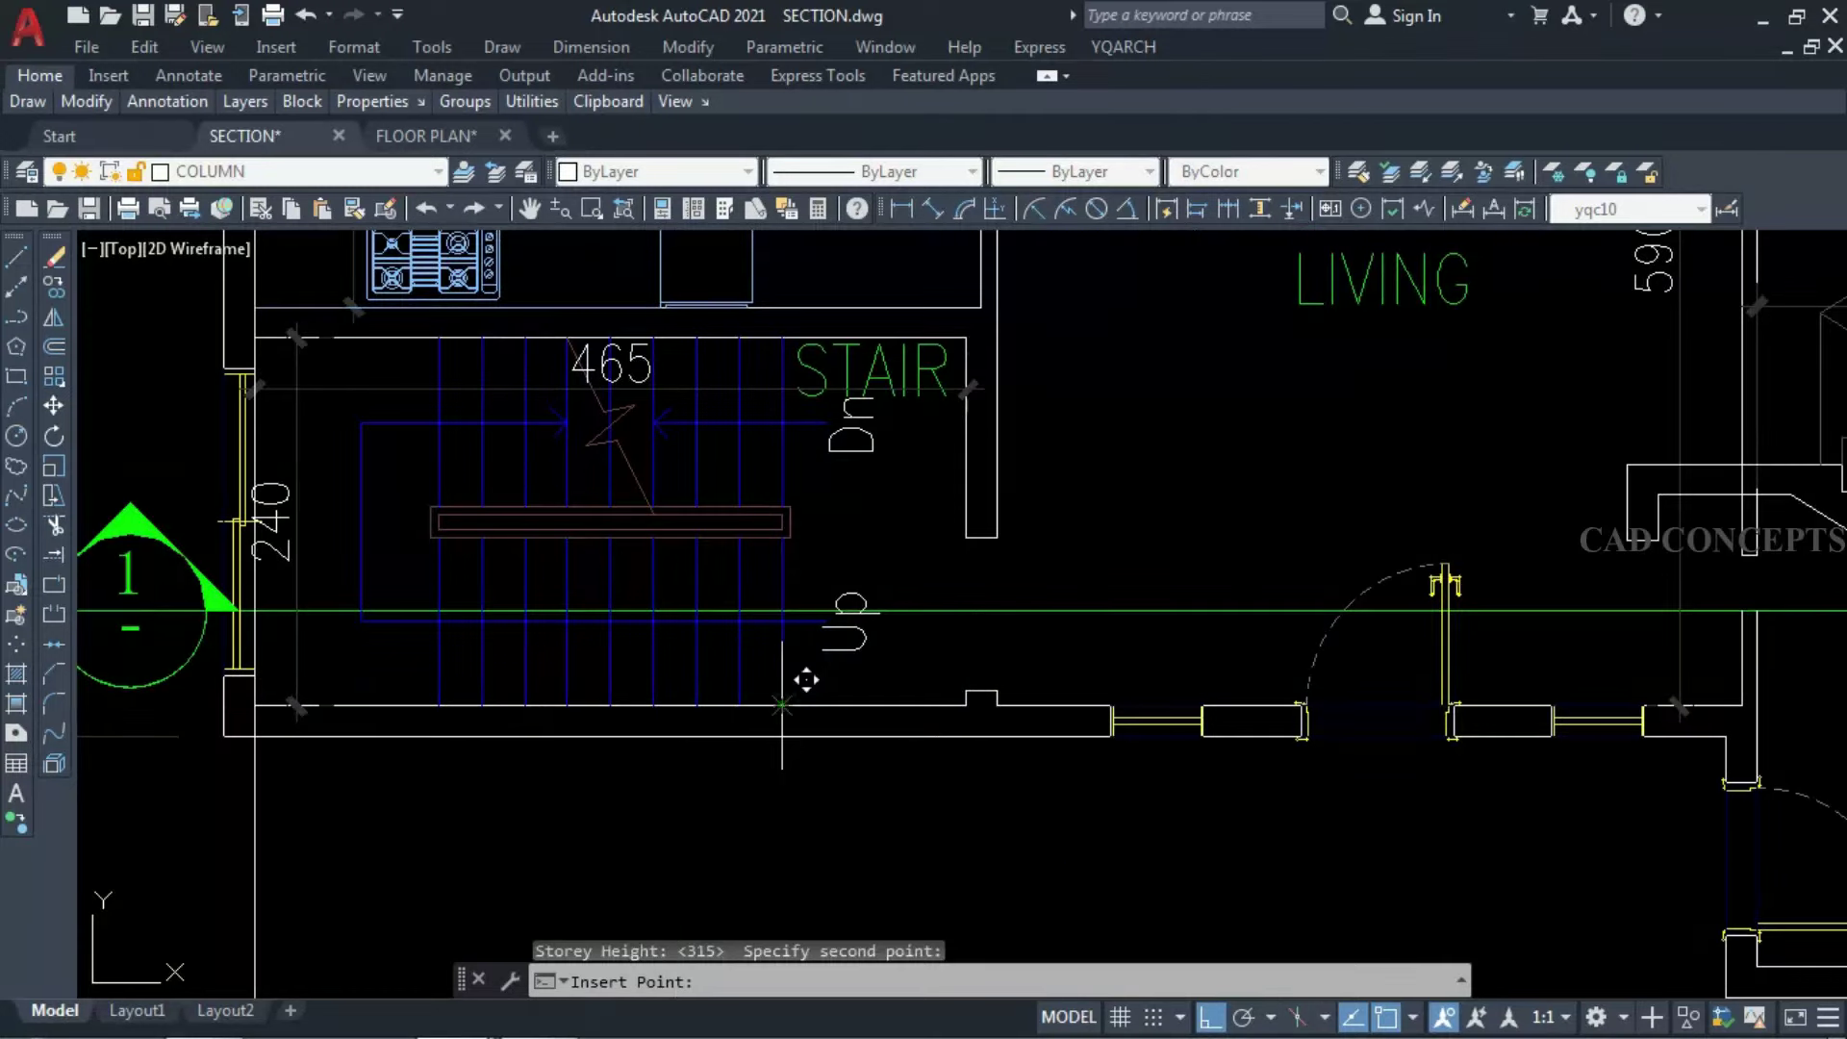
click(780, 706)
text(m)
key(Return)
text(p)
key(Return)
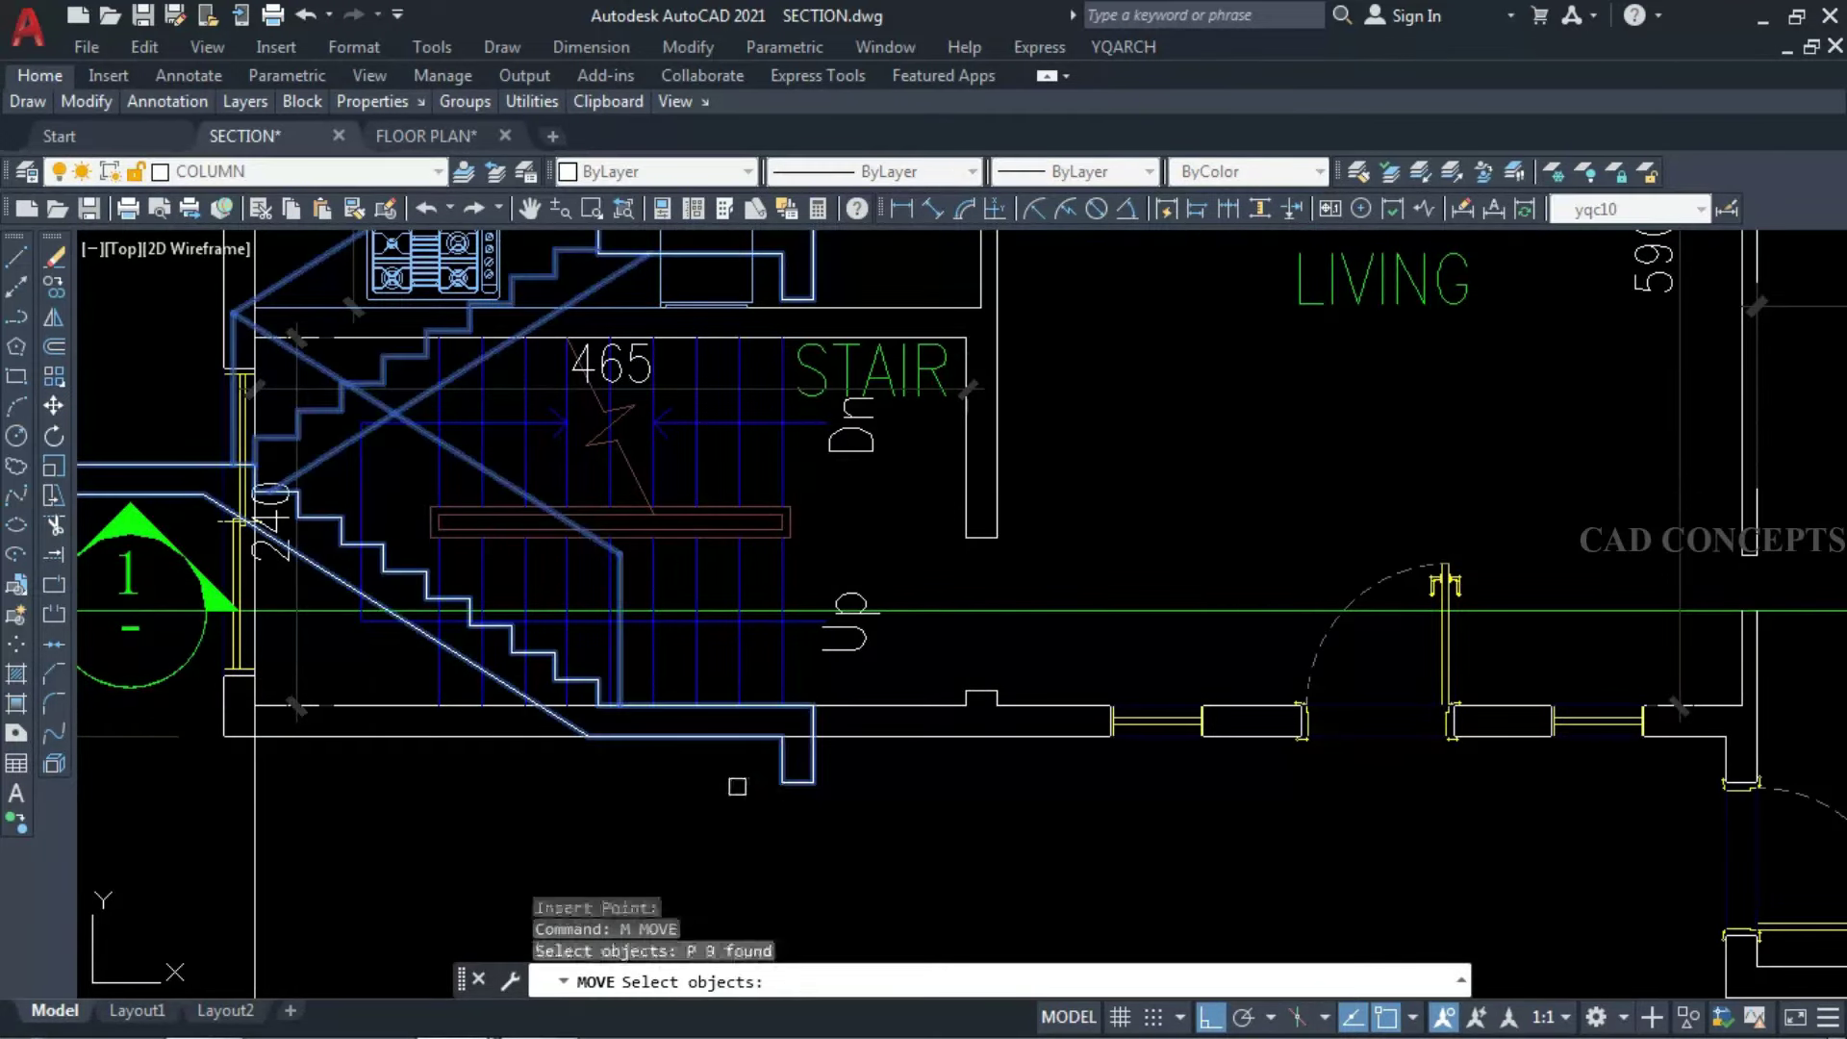
key(Return)
click(592, 709)
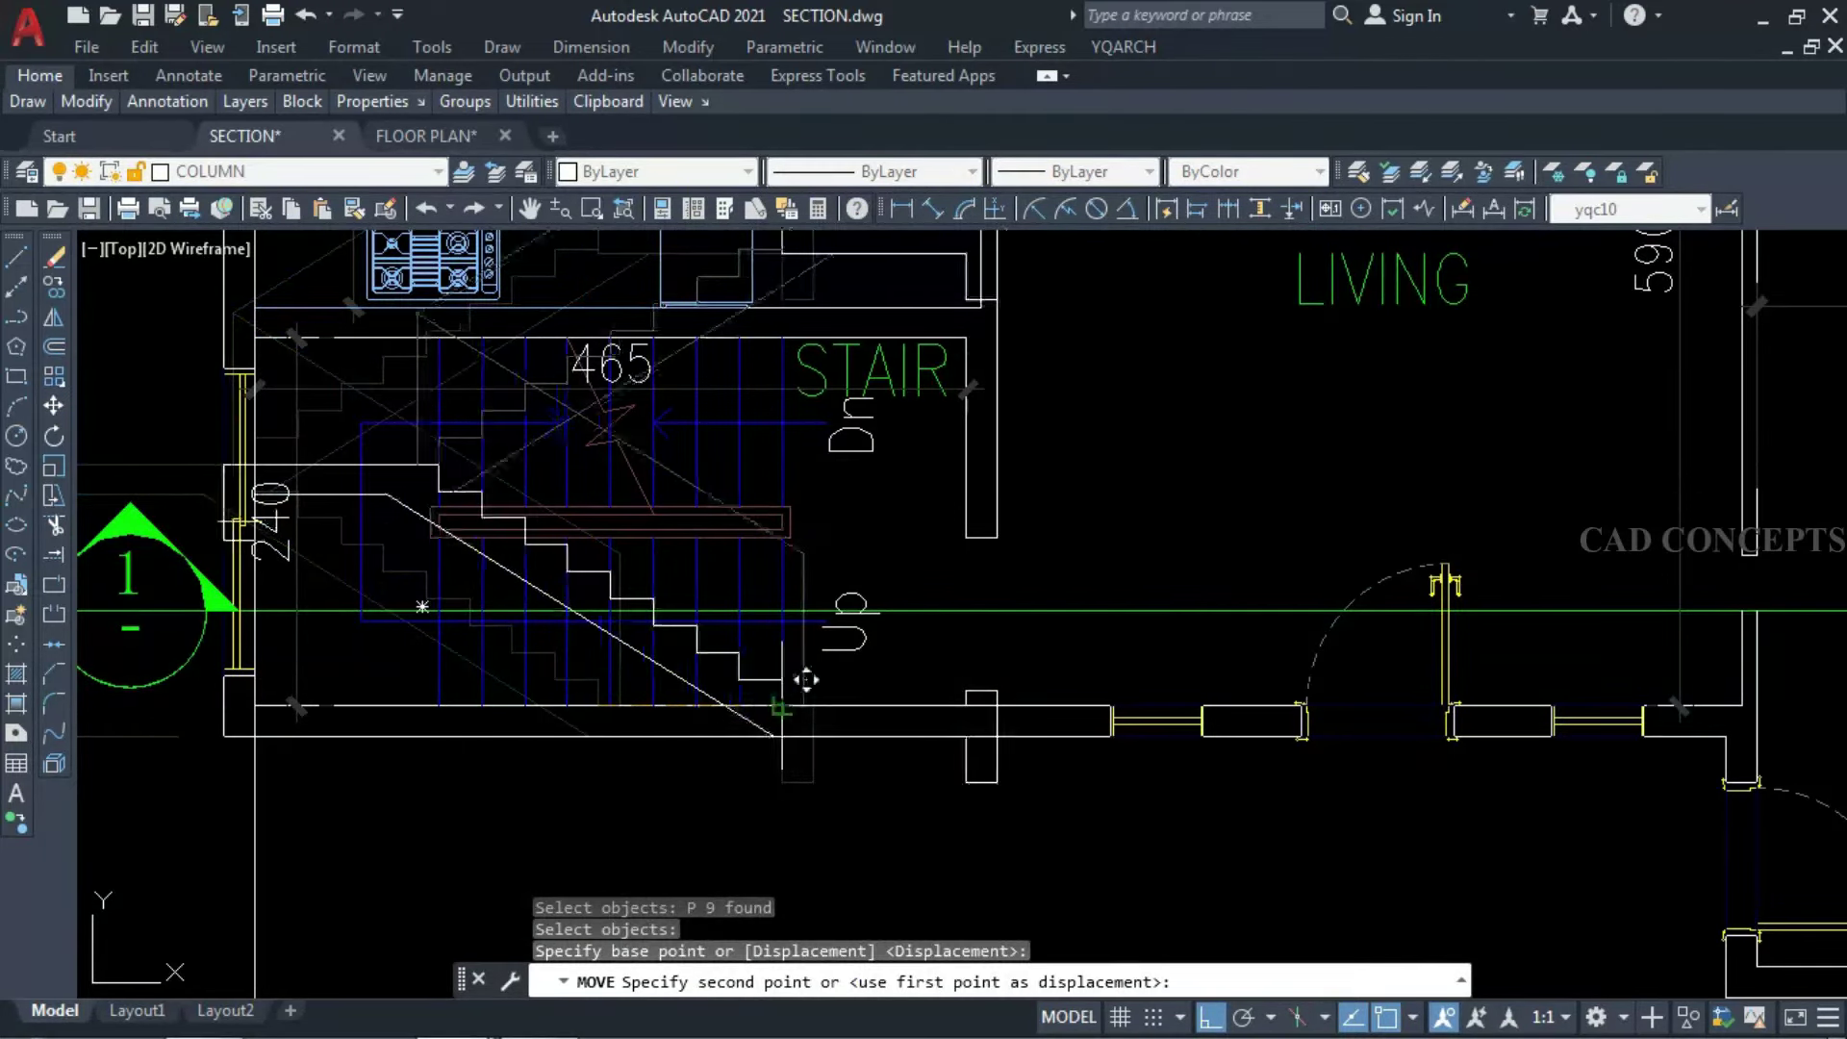
click(806, 680)
scroll(851, 823, down, 2)
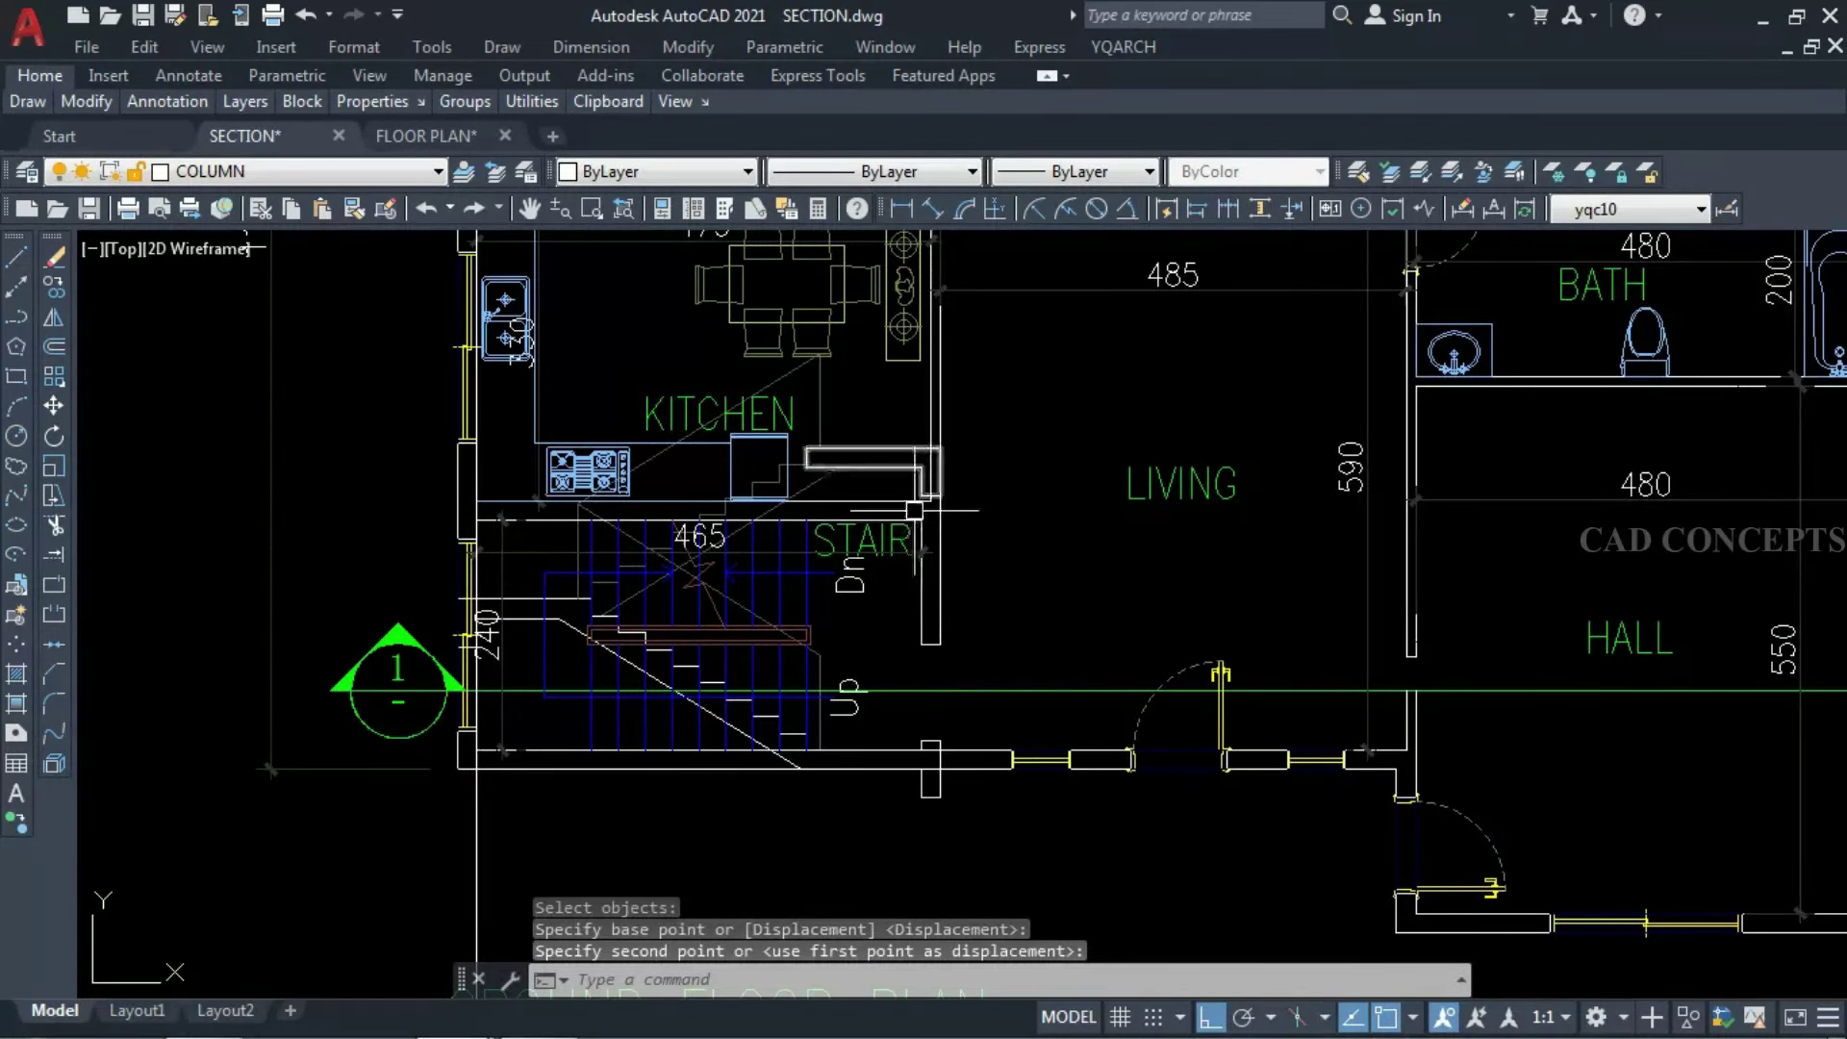
Move the stair pieces again from the landing endpoint so the landing meets the slab.
text(M)
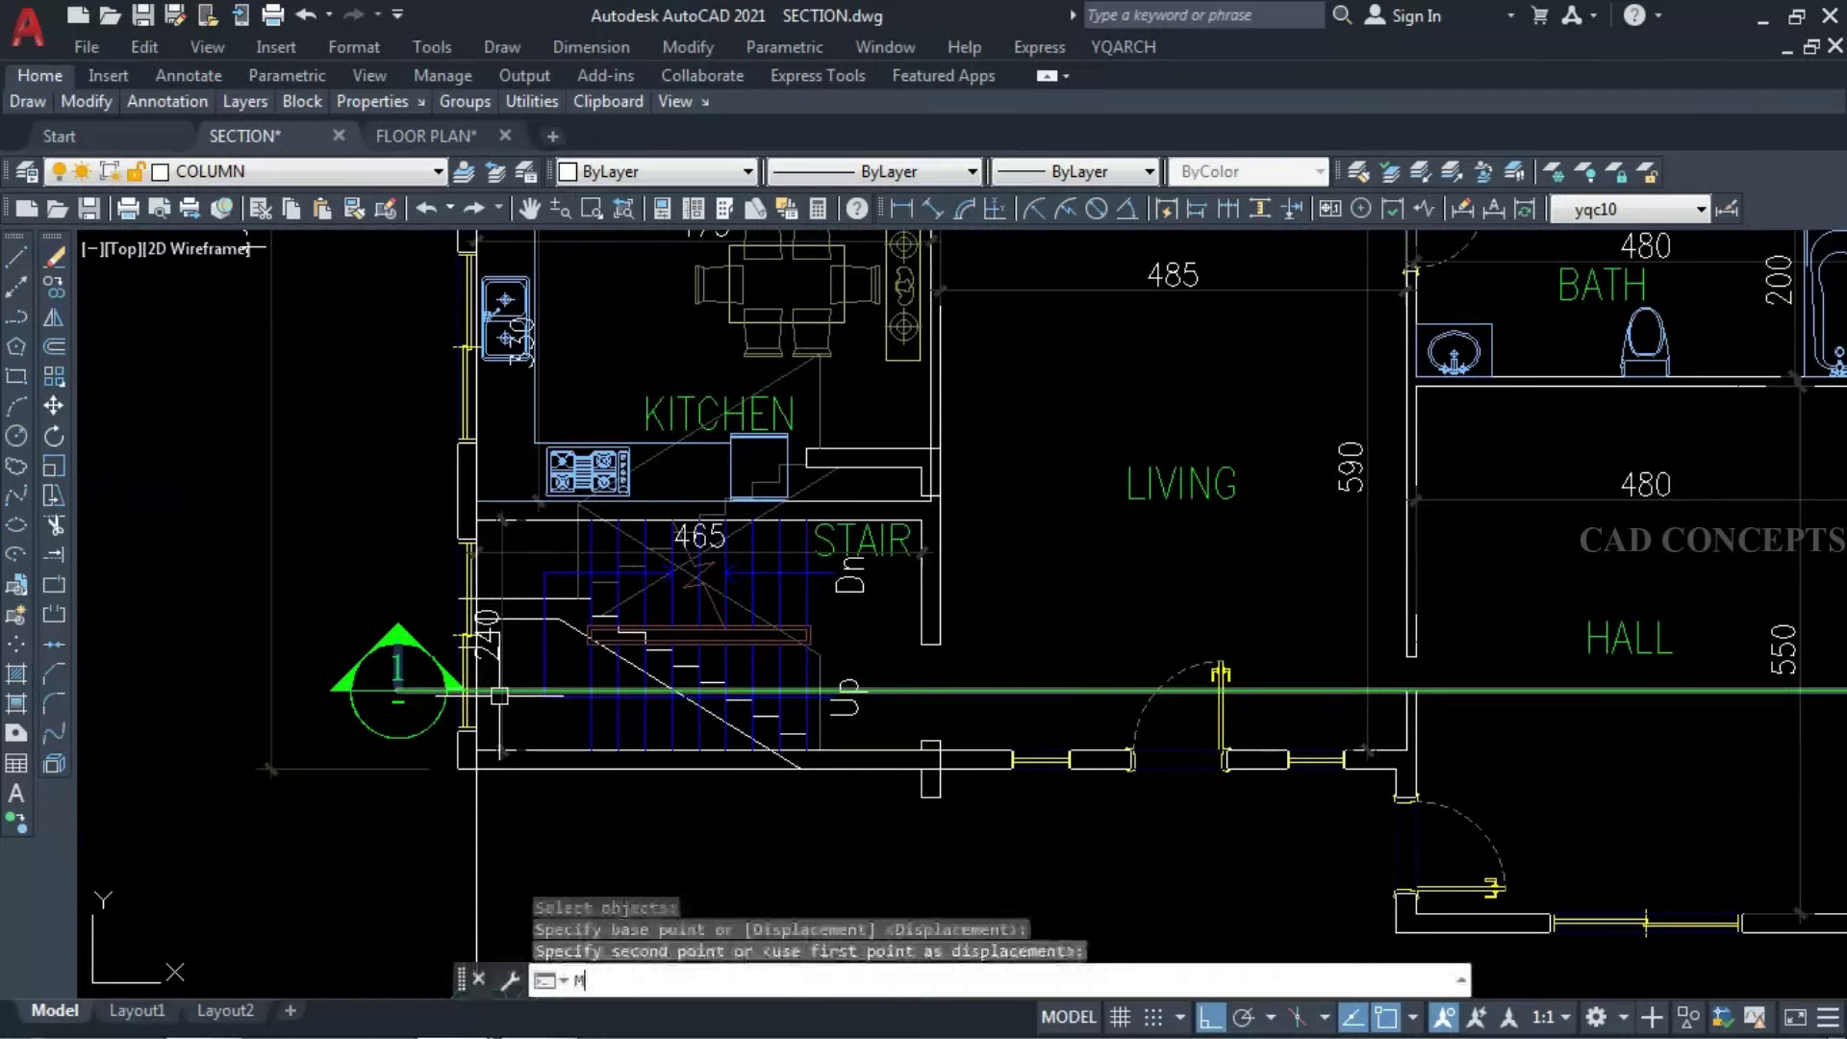
key(Return)
text(P)
key(Return)
scroll(861, 452, up, 5)
key(Return)
click(843, 532)
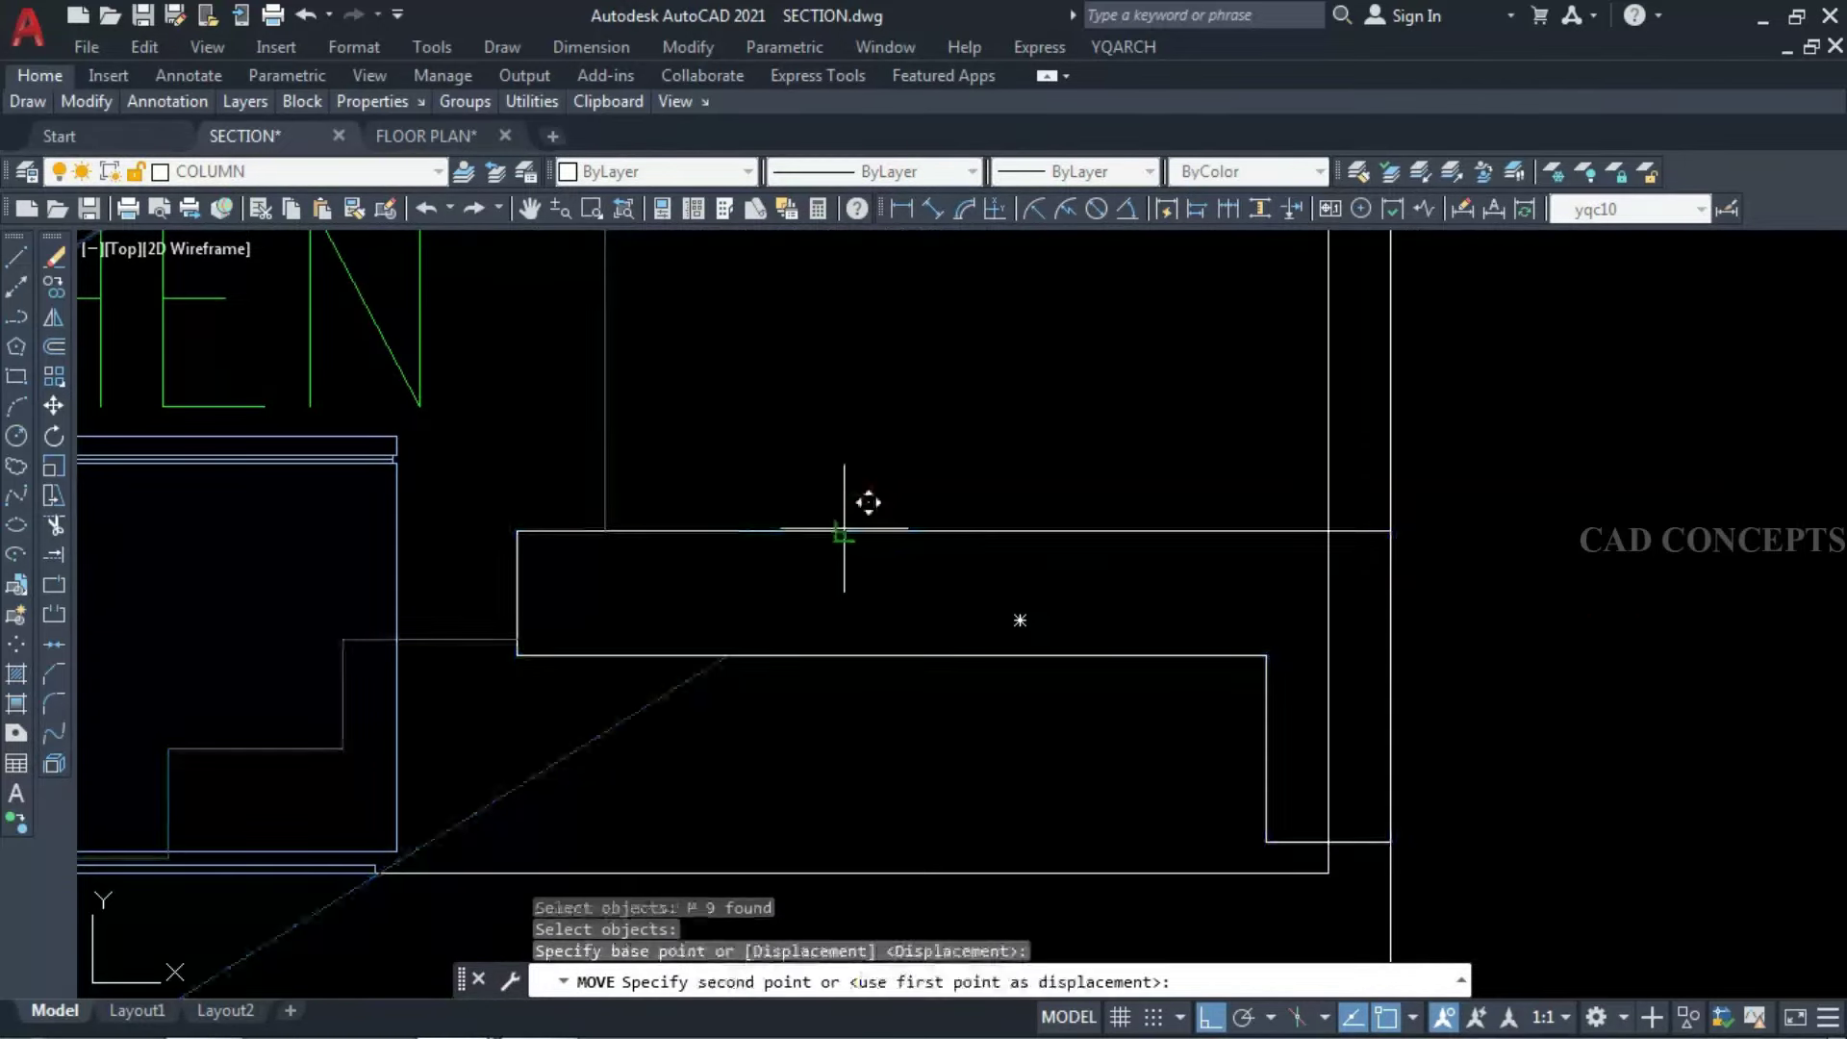
scroll(868, 503, down, 8)
scroll(885, 394, up, 8)
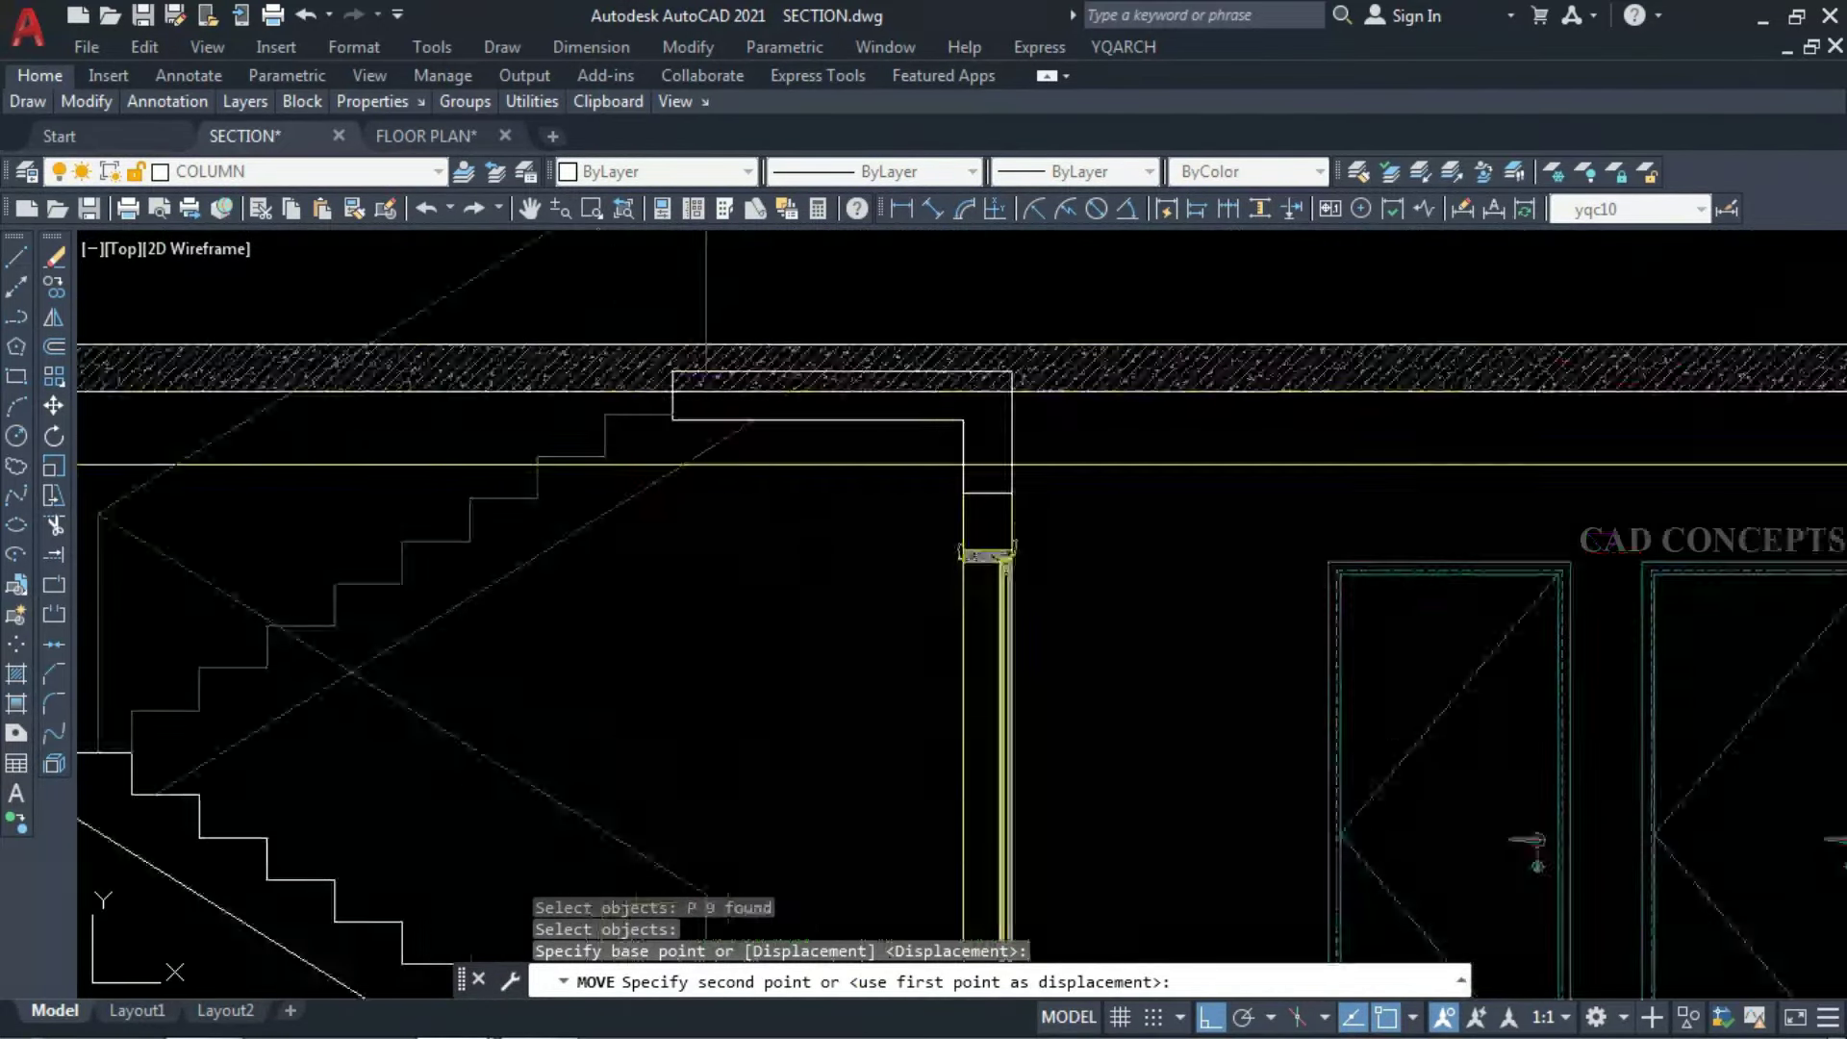
click(750, 416)
scroll(850, 416, down, 5)
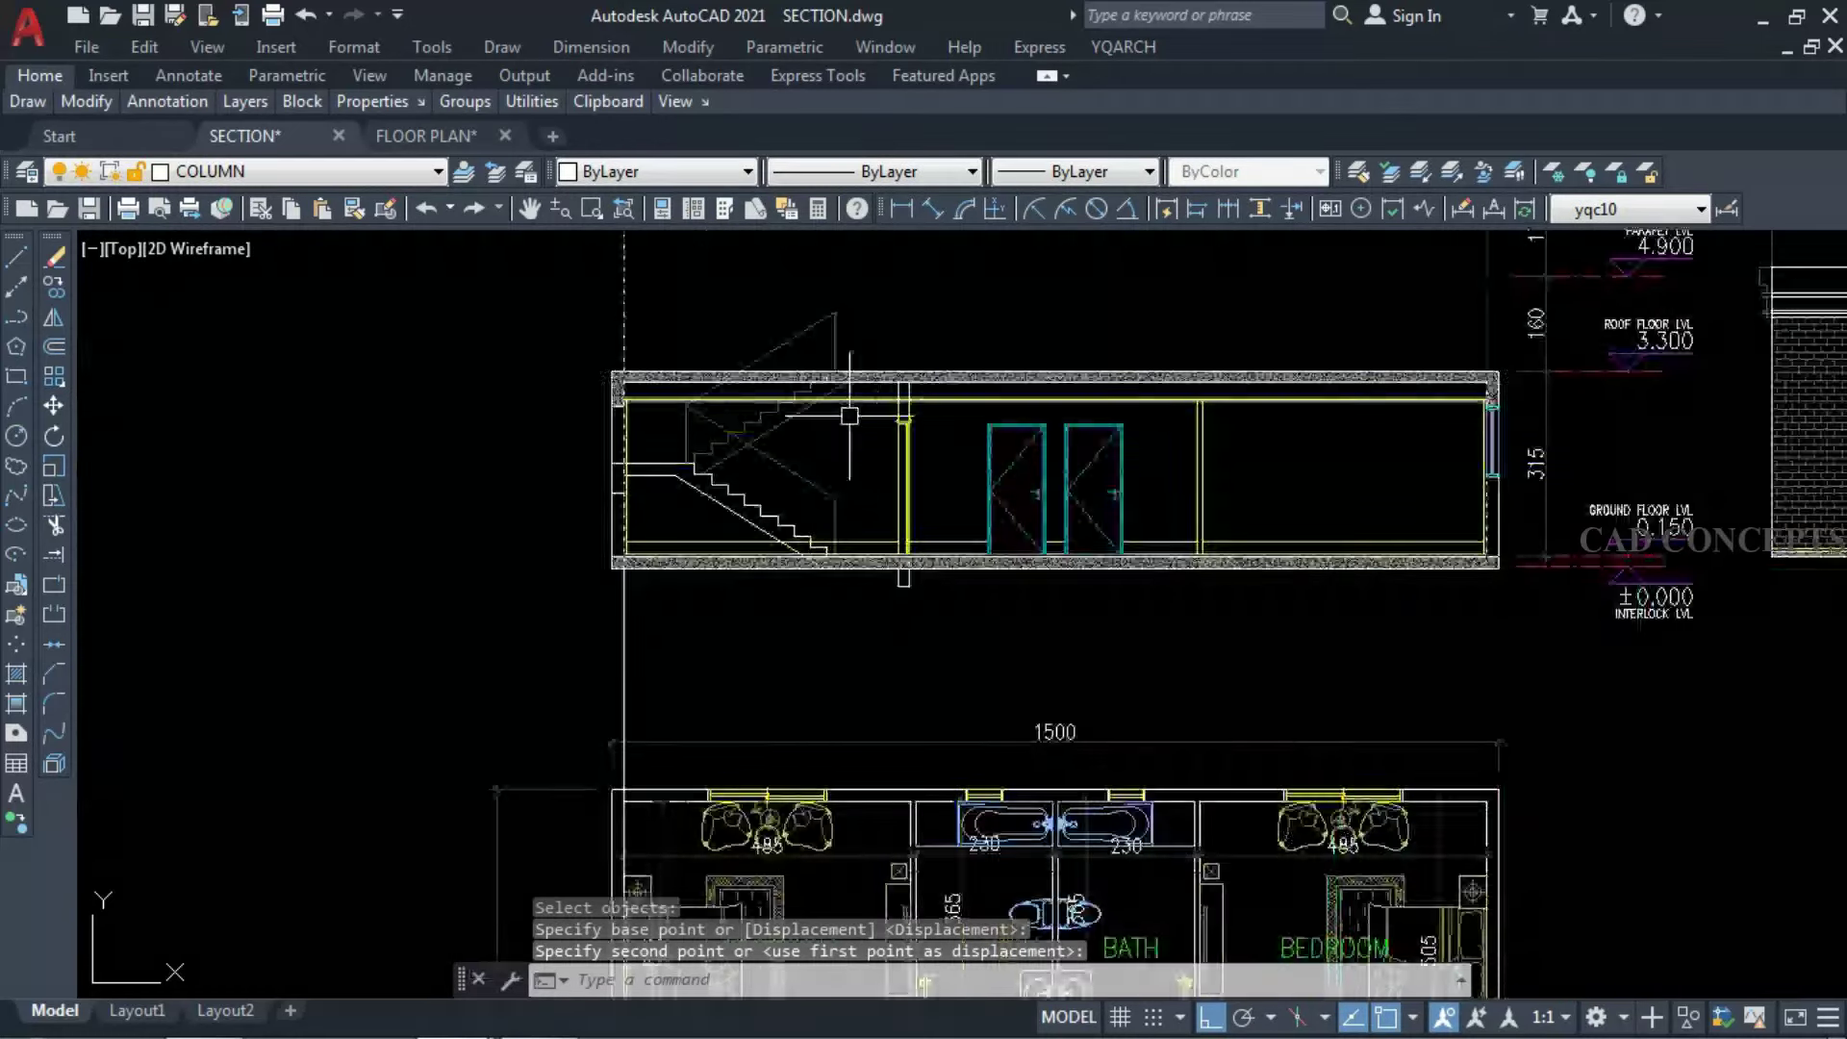
scroll(960, 577, up, 6)
click(1048, 558)
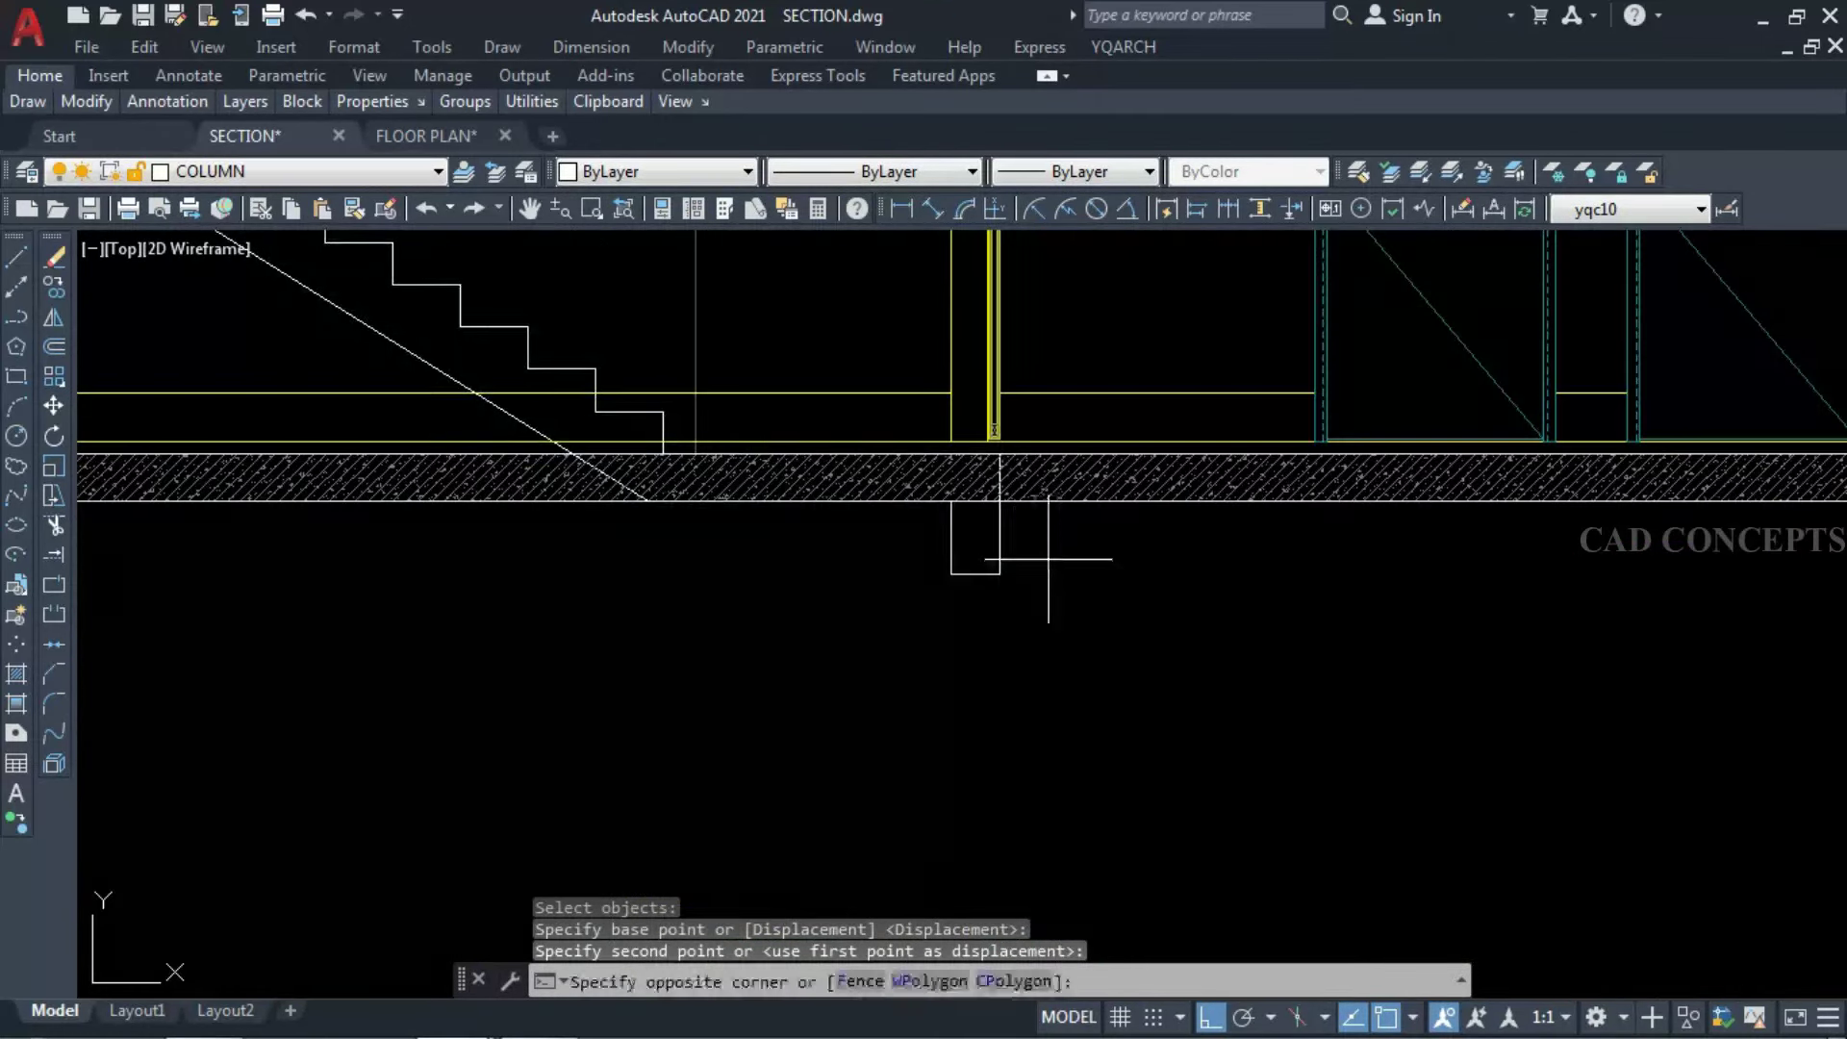
Crossing-select the stair bottom and stretch its lower end down into the slab.
click(843, 602)
text(s)
key(Return)
click(952, 574)
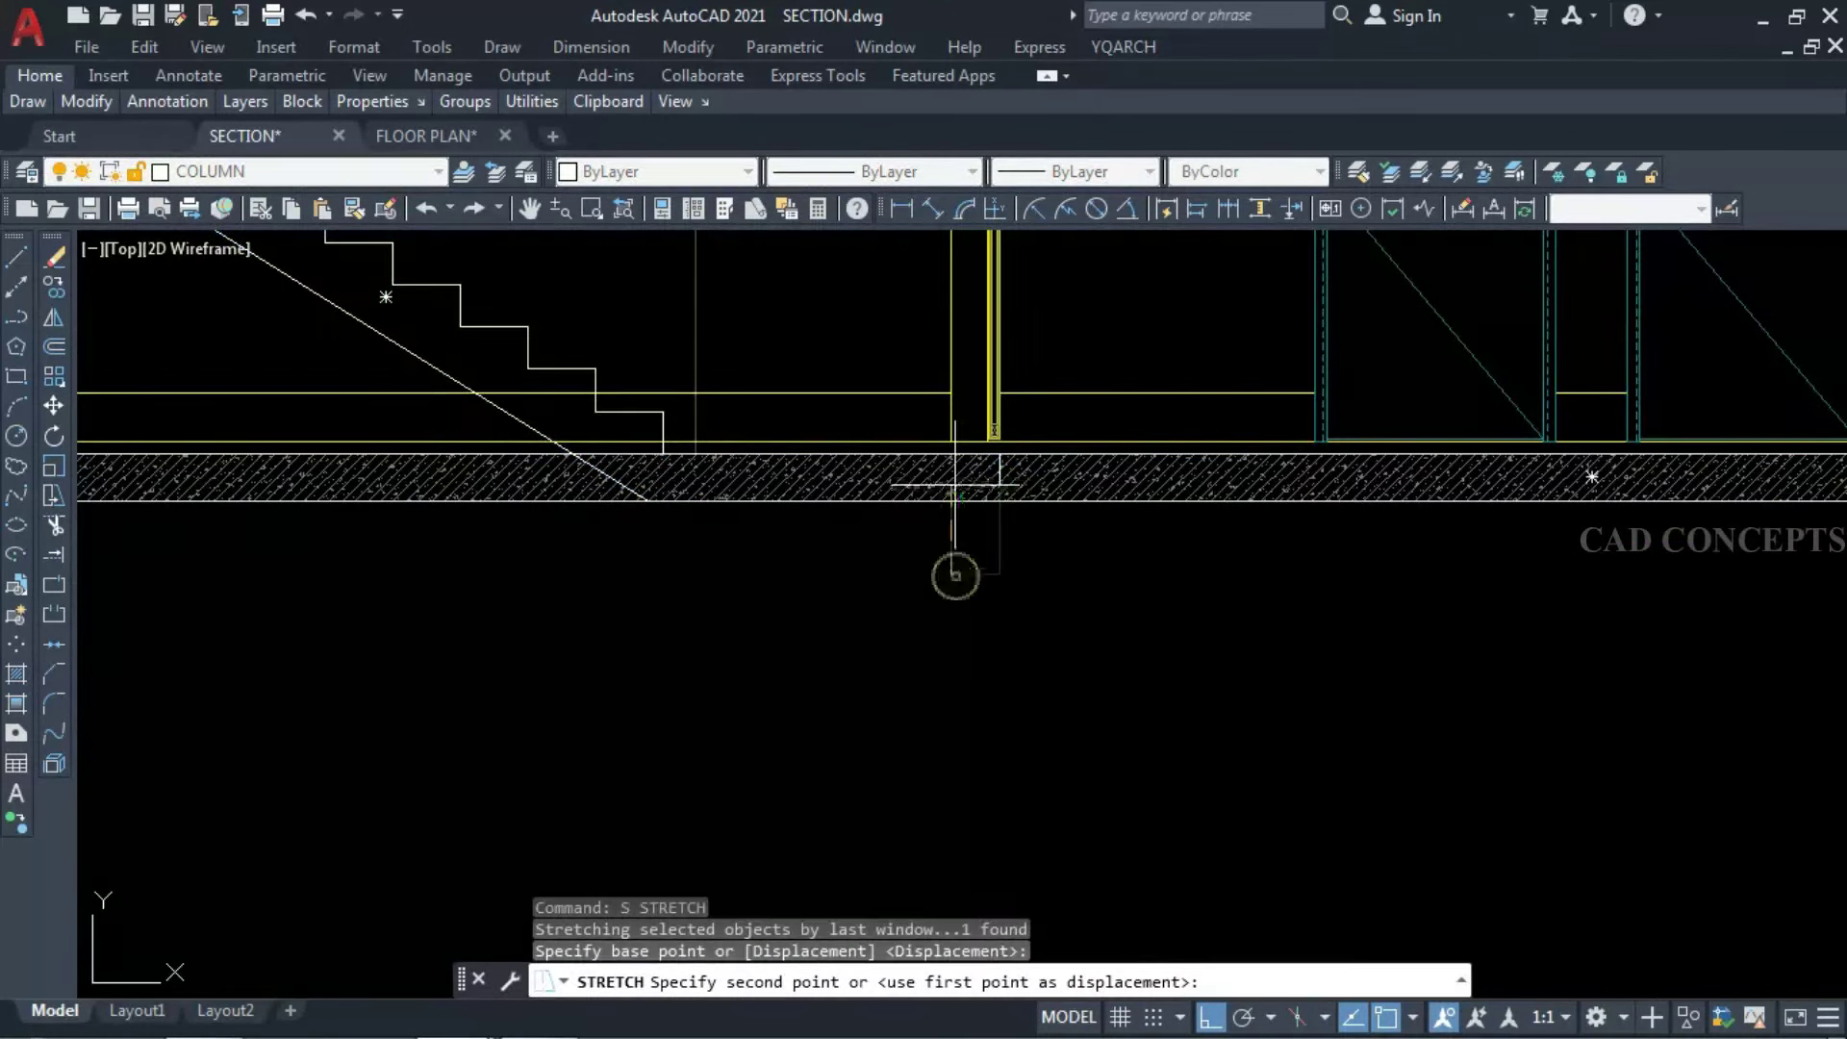
click(951, 512)
Trim the slab hatch lines near the stair.
text(tr)
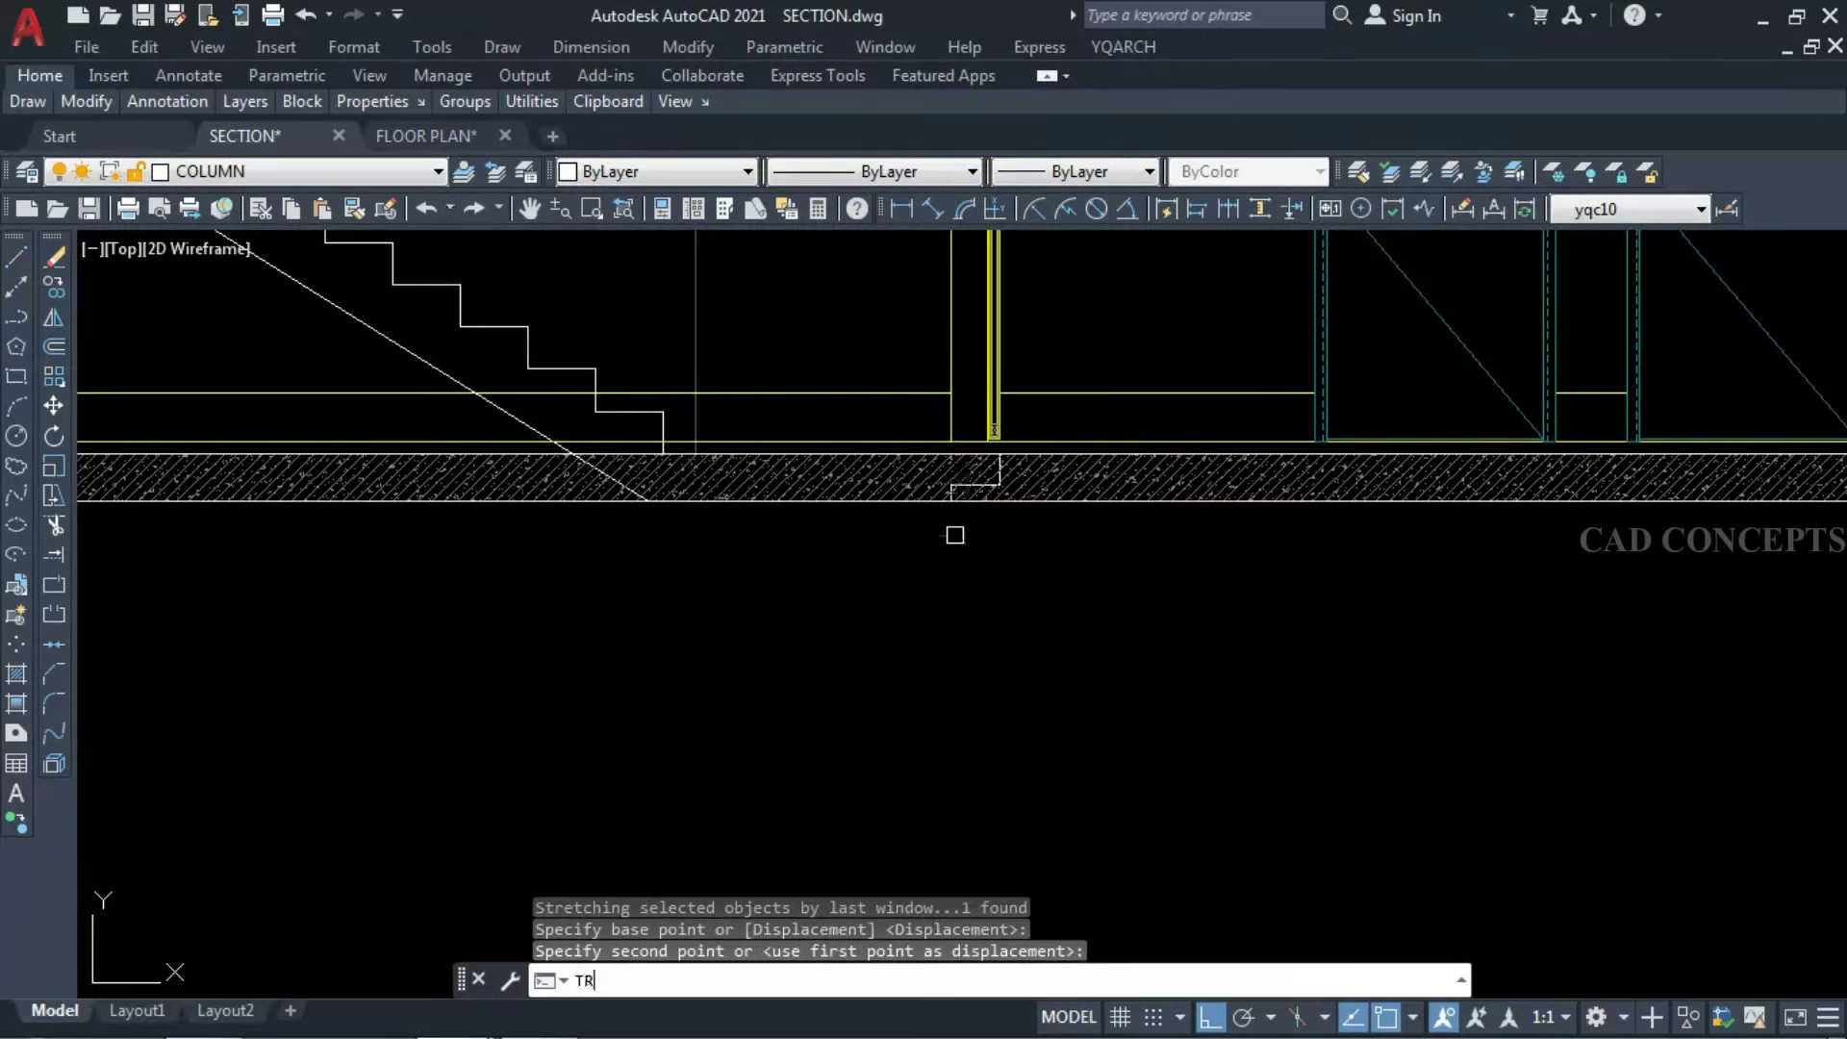
key(Return)
scroll(952, 524, up, 6)
scroll(953, 490, down, 7)
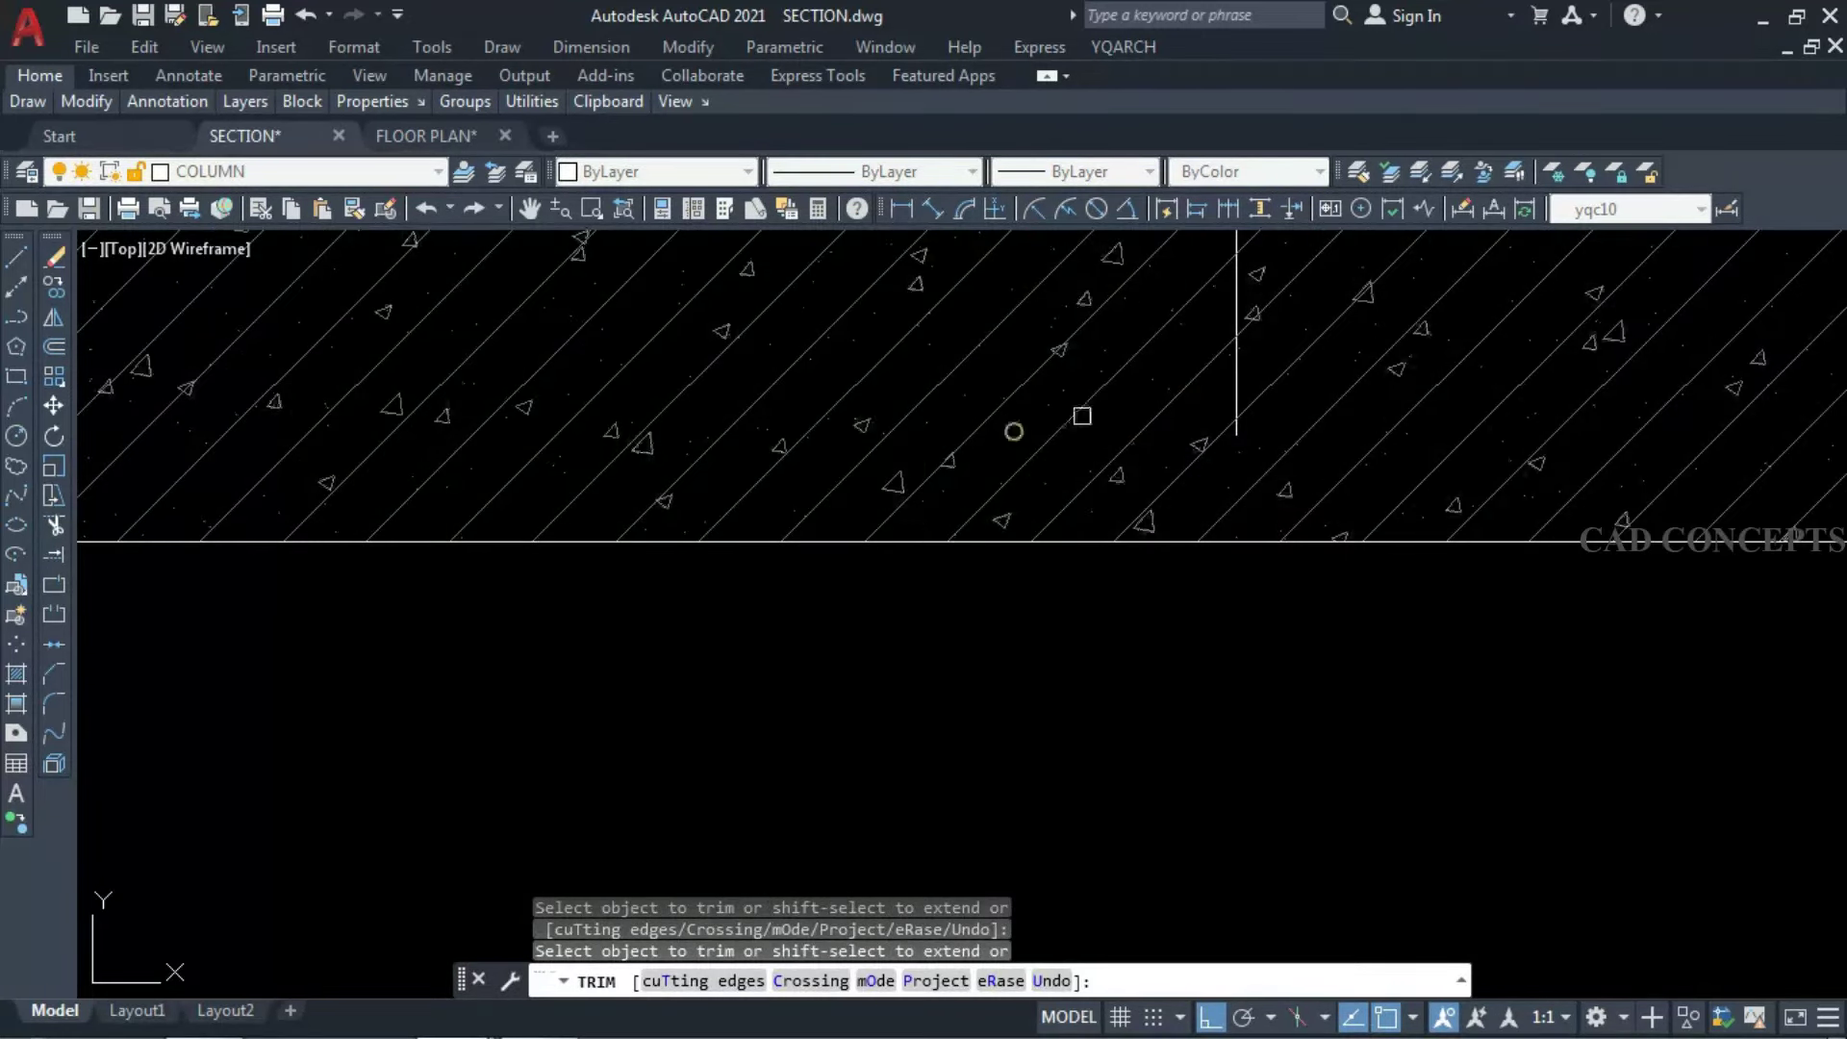
scroll(952, 481, down, 2)
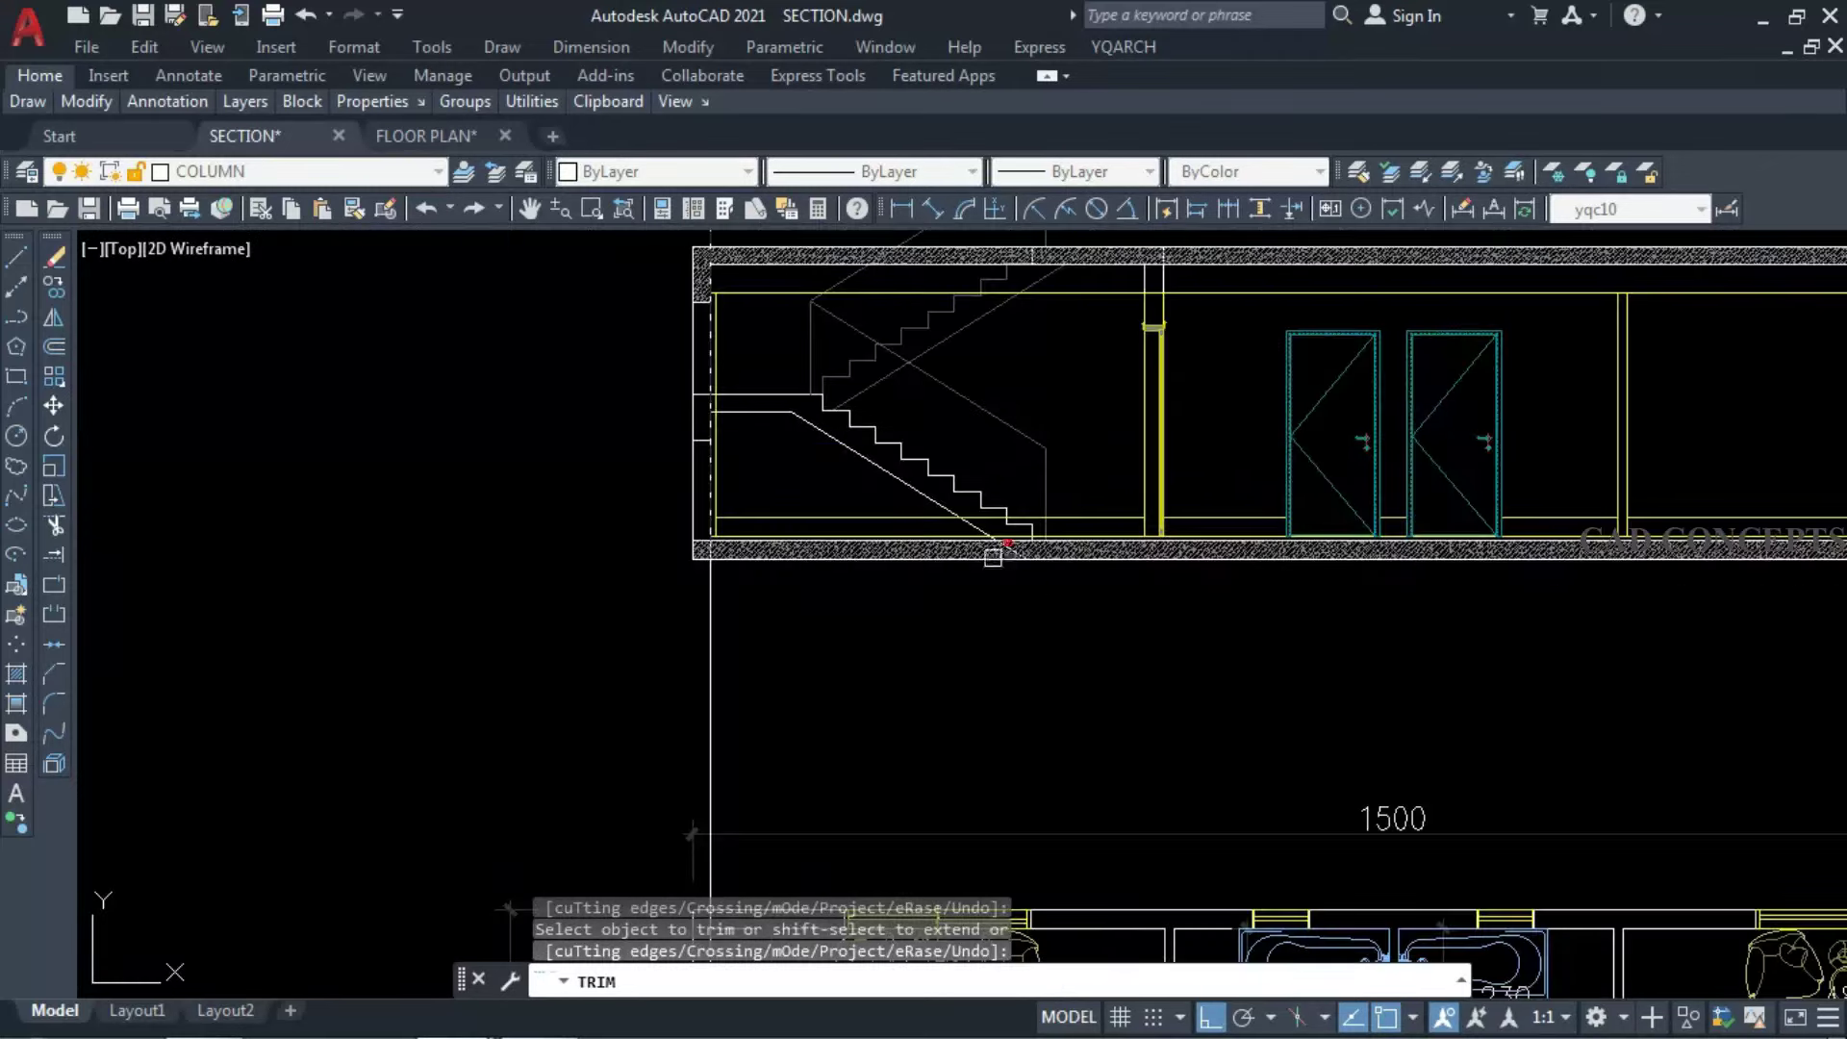
scroll(953, 445, up, 8)
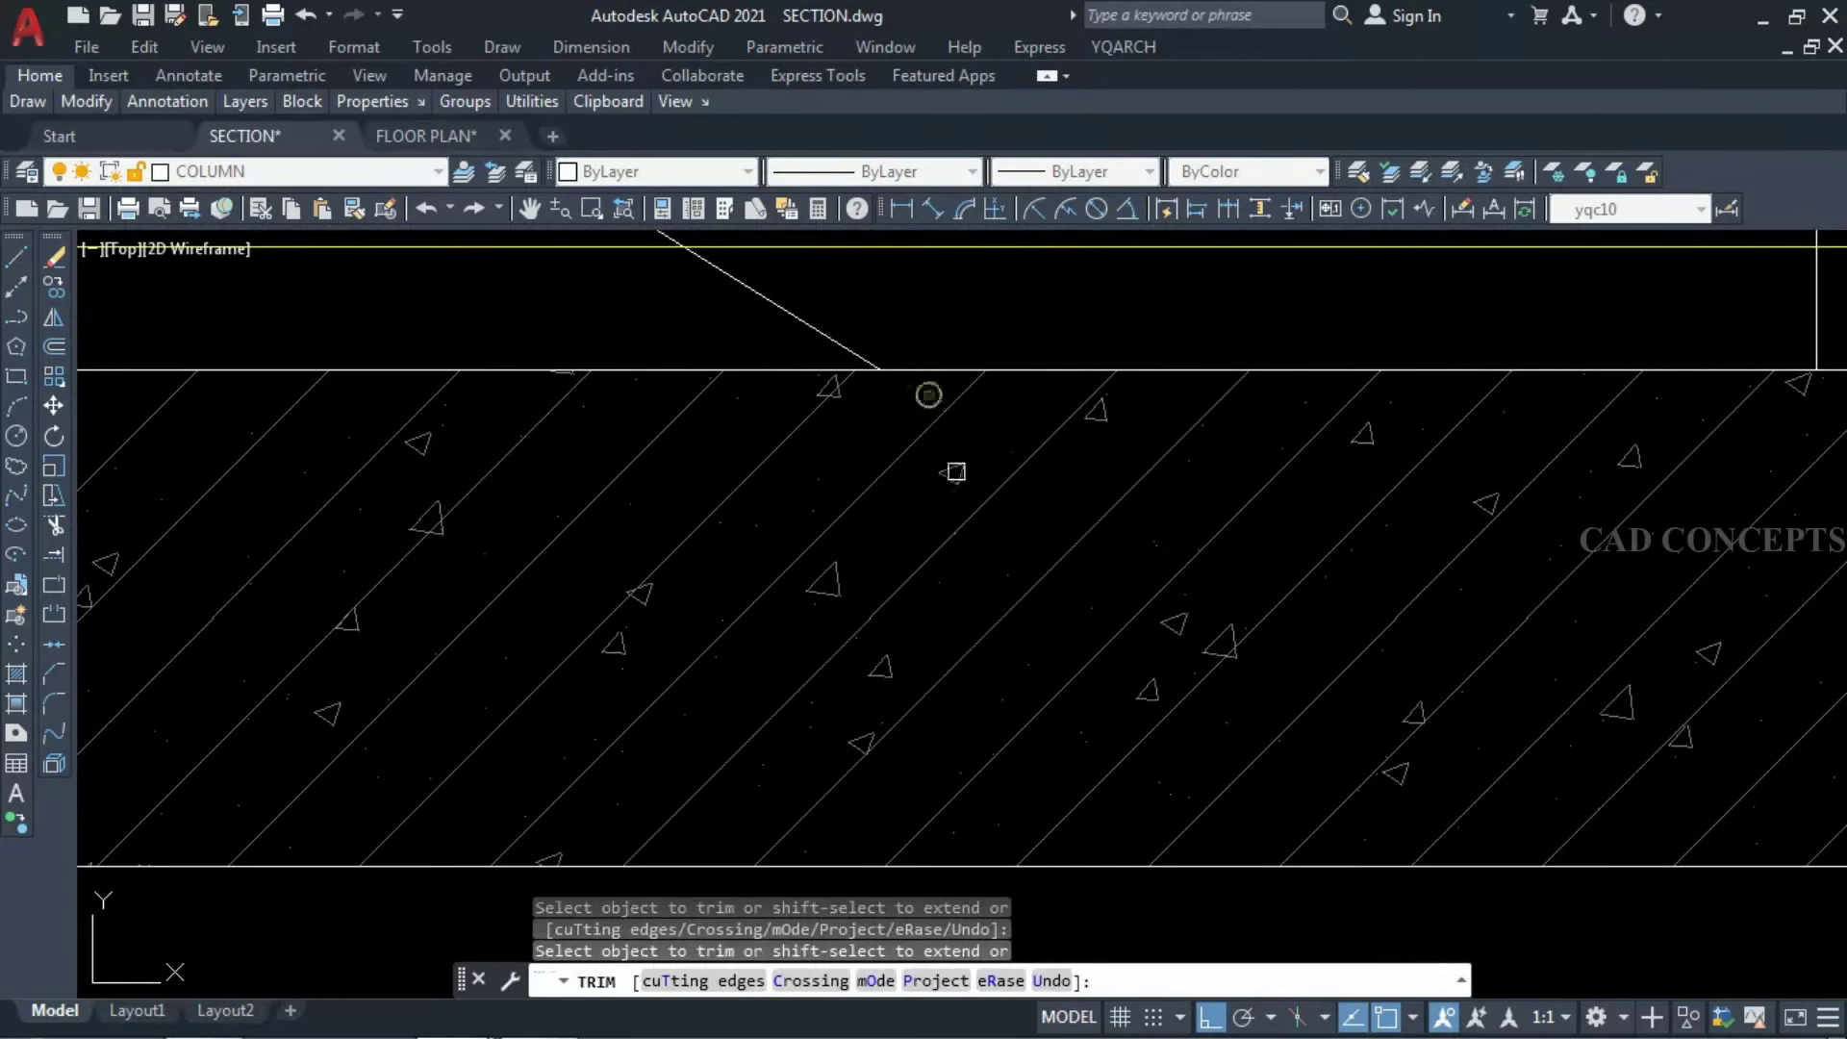
click(957, 465)
scroll(957, 466, down, 8)
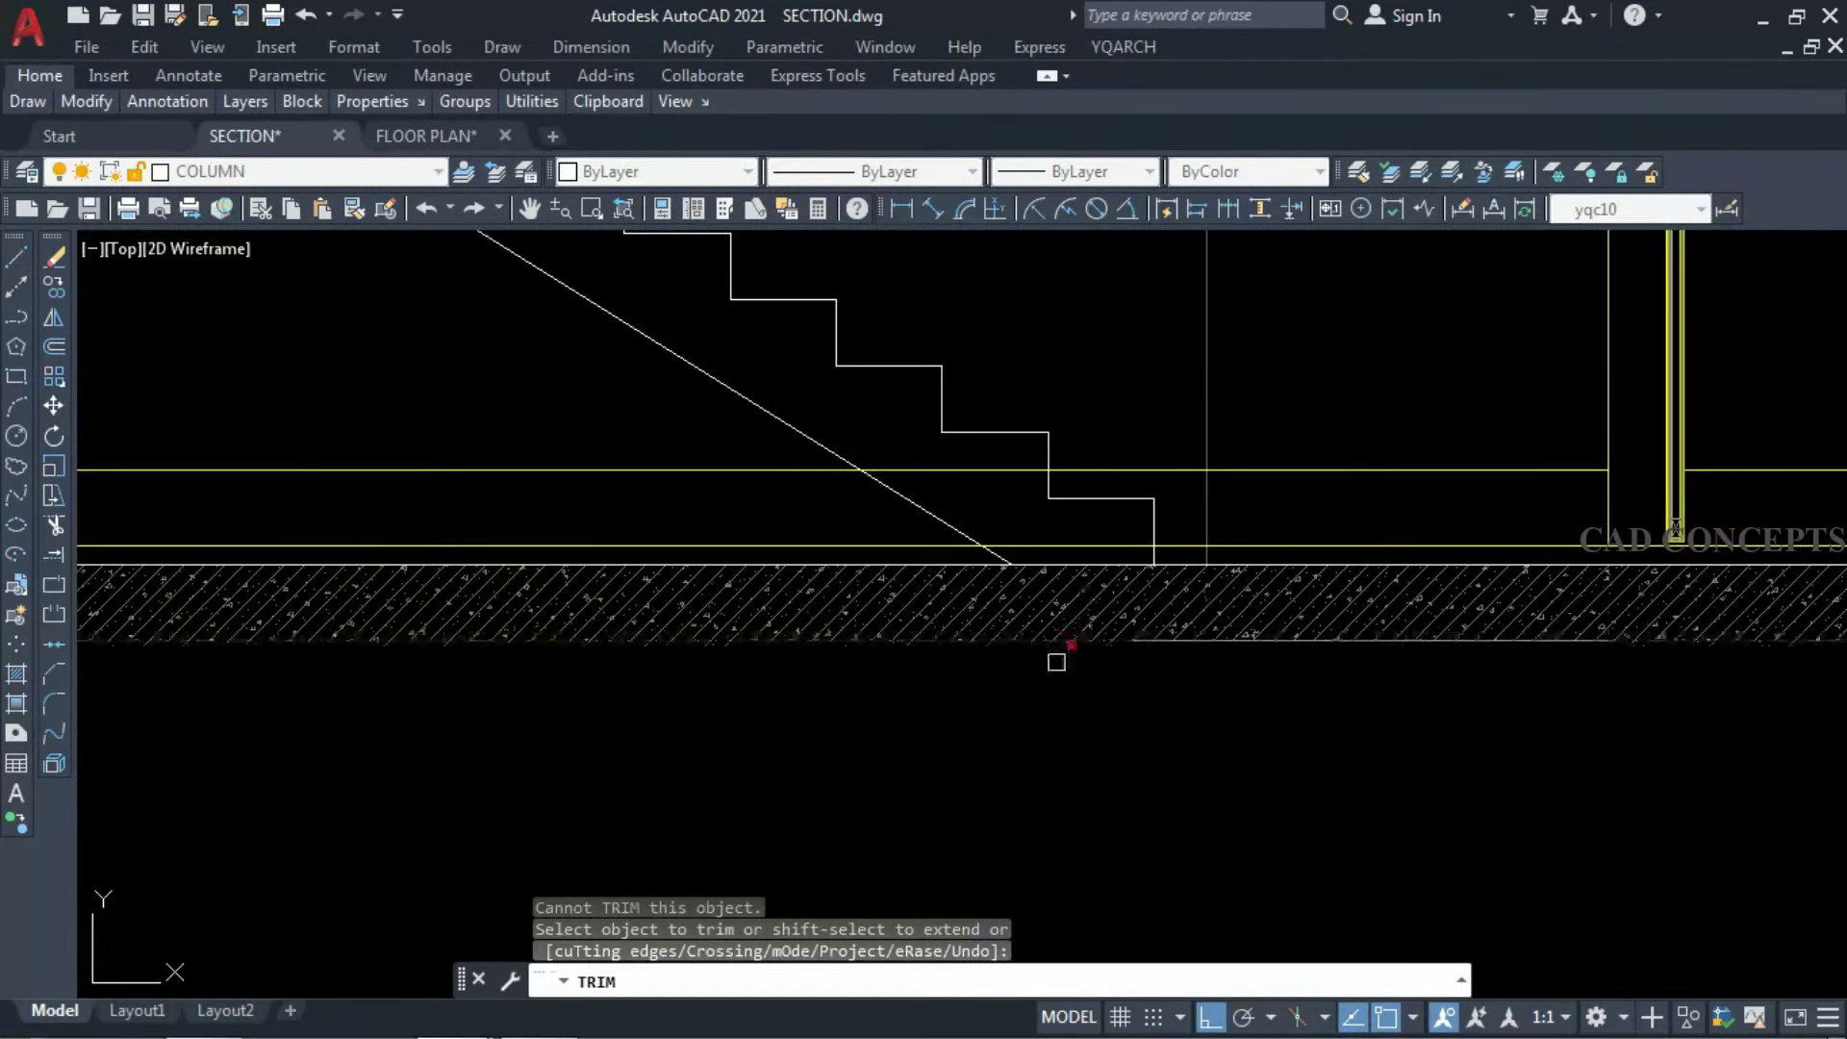
scroll(1055, 610, down, 4)
scroll(1023, 586, up, 3)
Trim the short segment at the bottom step and fence-trim the leftover floor-slab lines.
click(1073, 631)
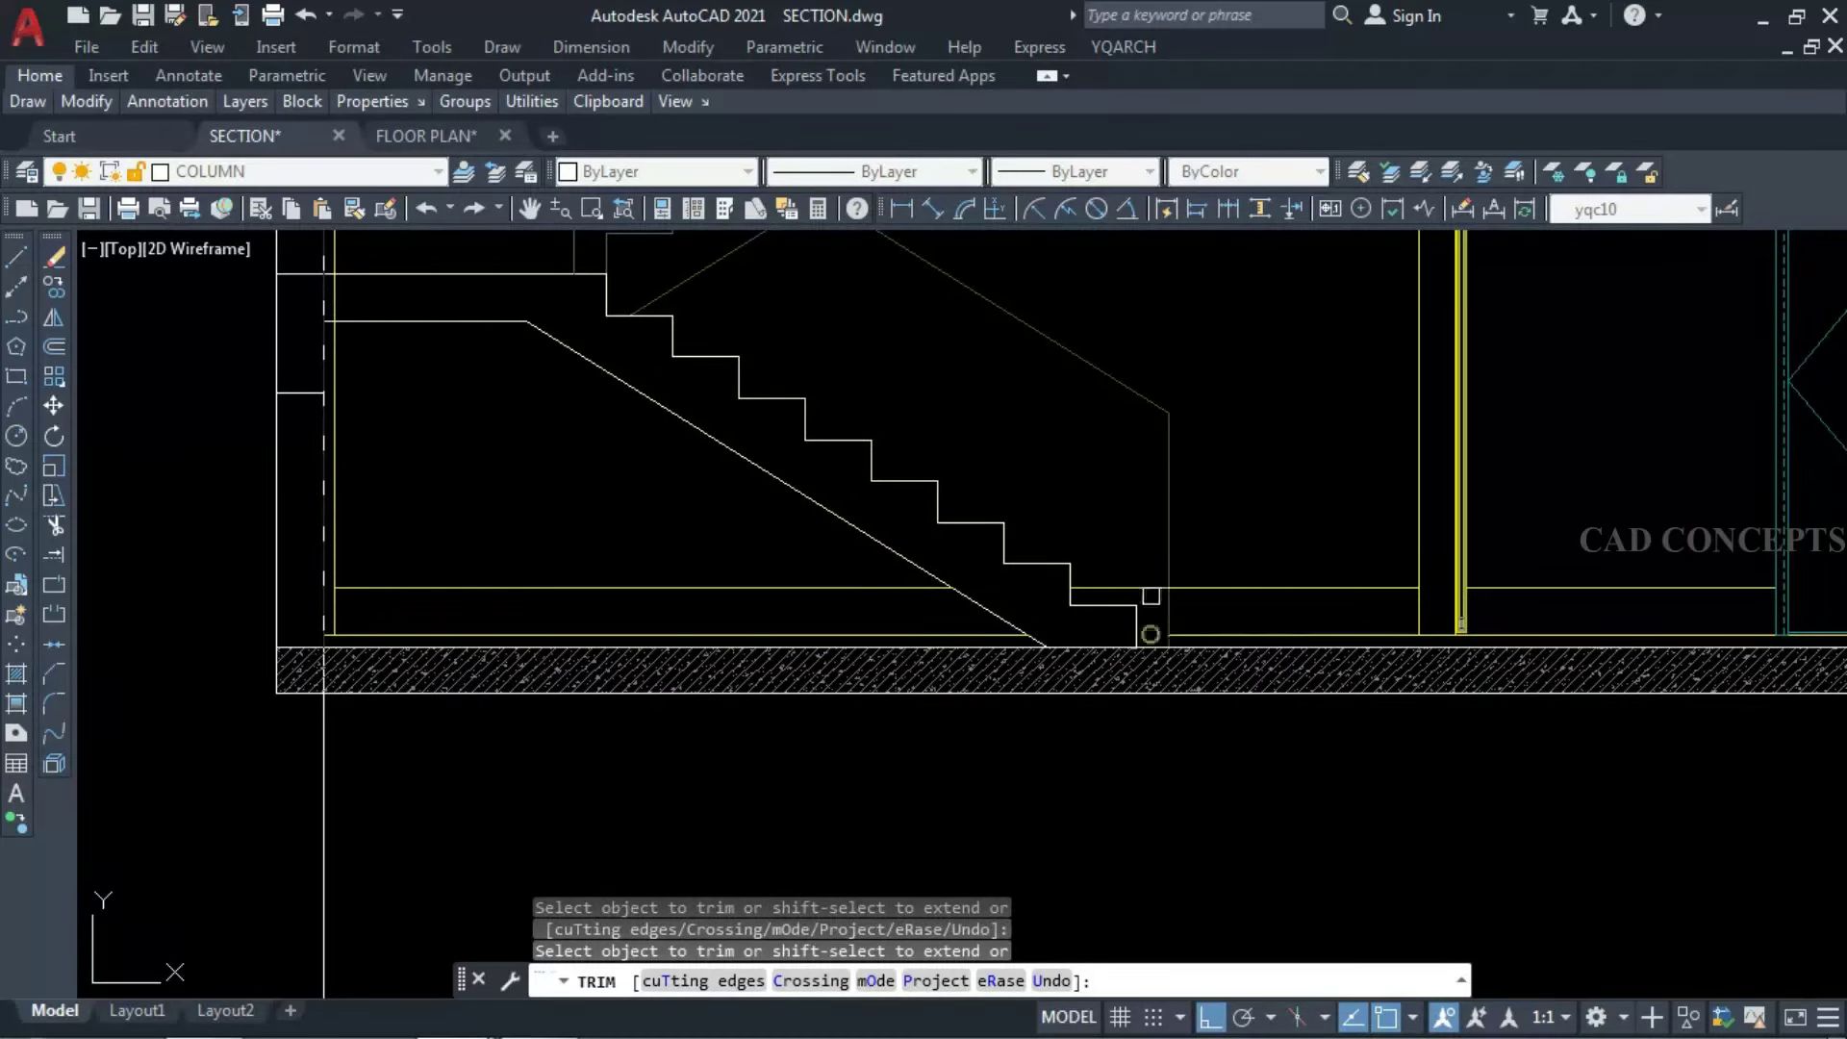
click(1138, 685)
scroll(846, 701, down, 4)
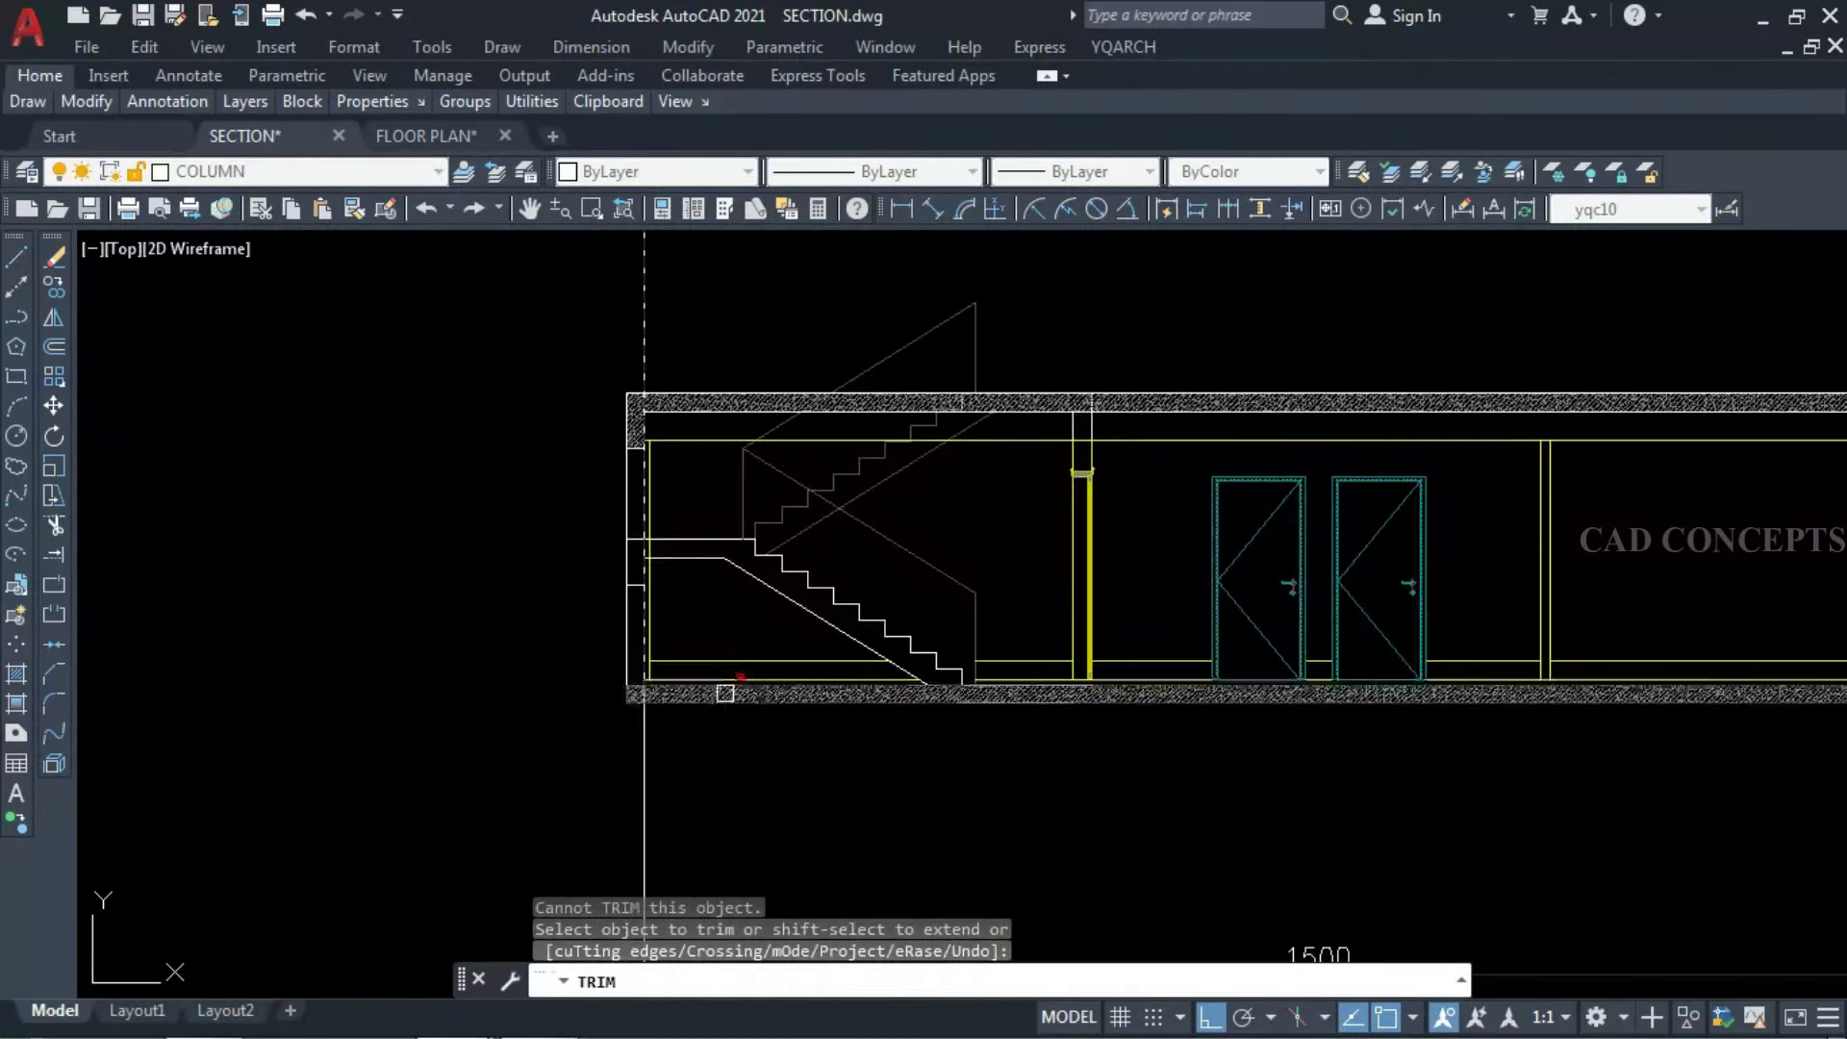
scroll(640, 581, up, 6)
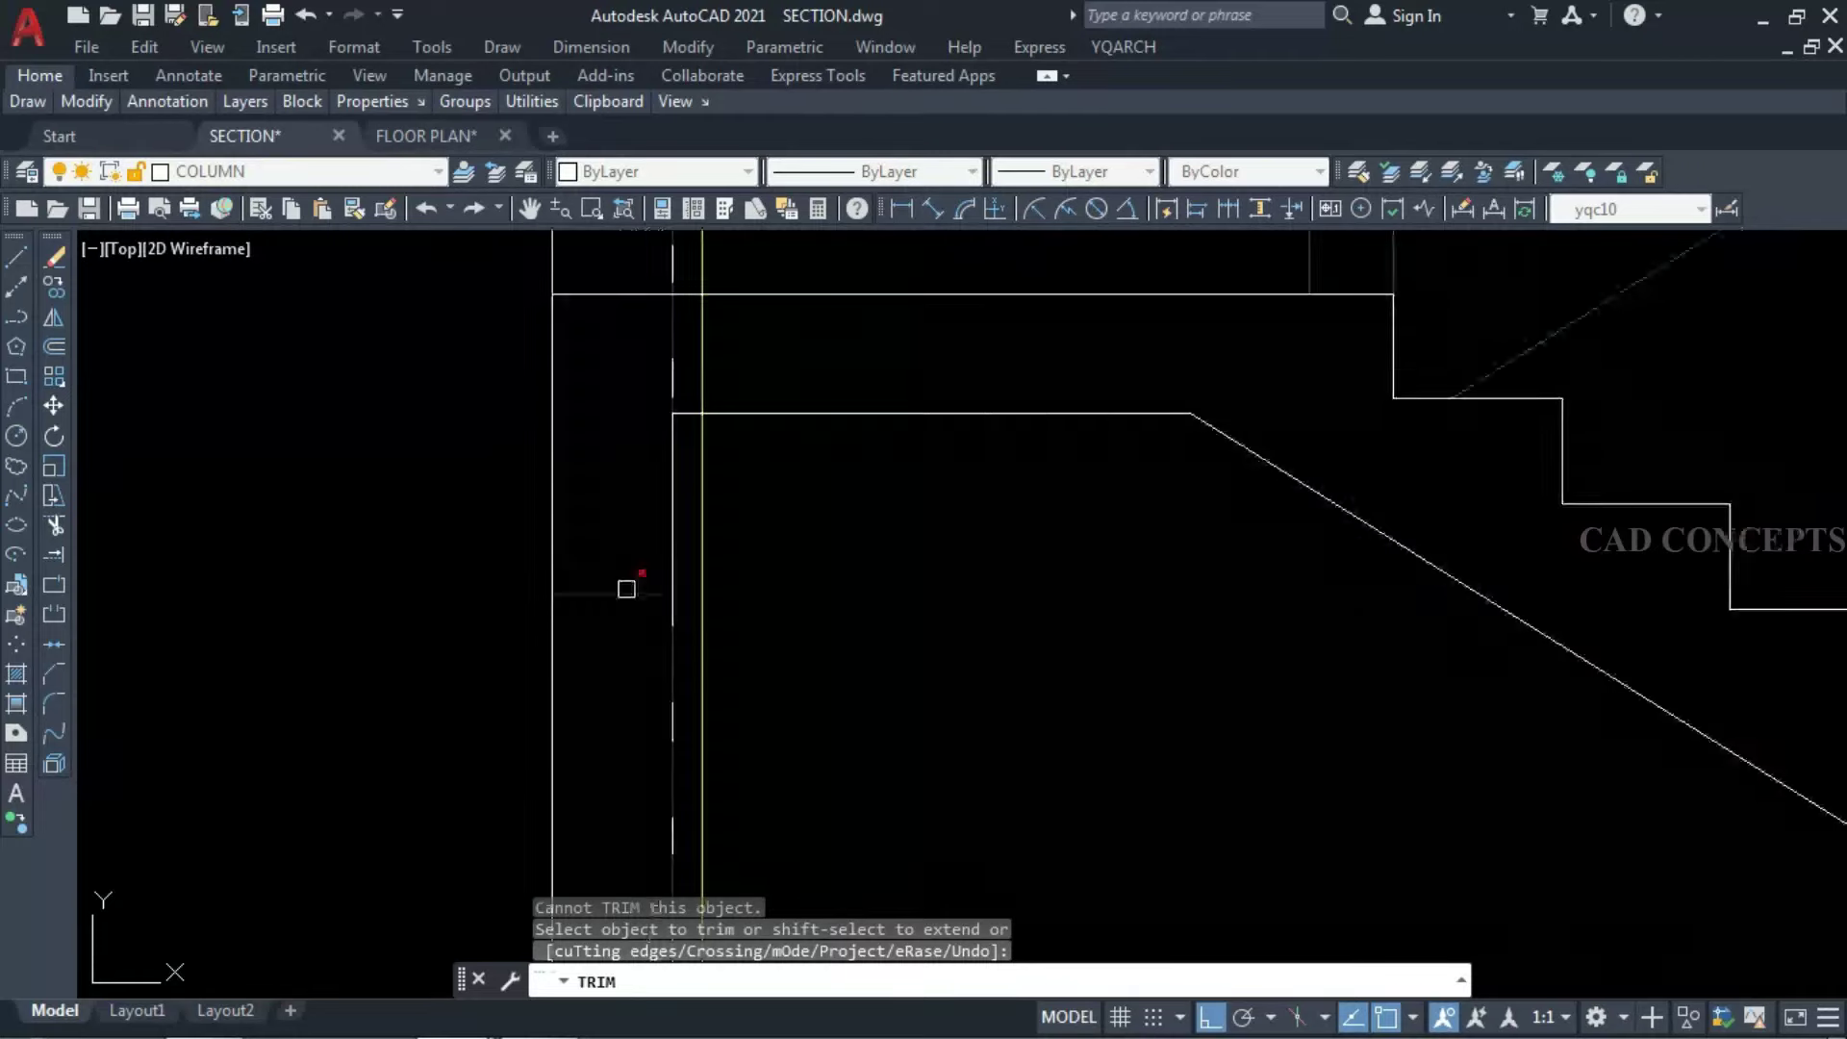
click(606, 284)
key(Return)
scroll(630, 609, down, 5)
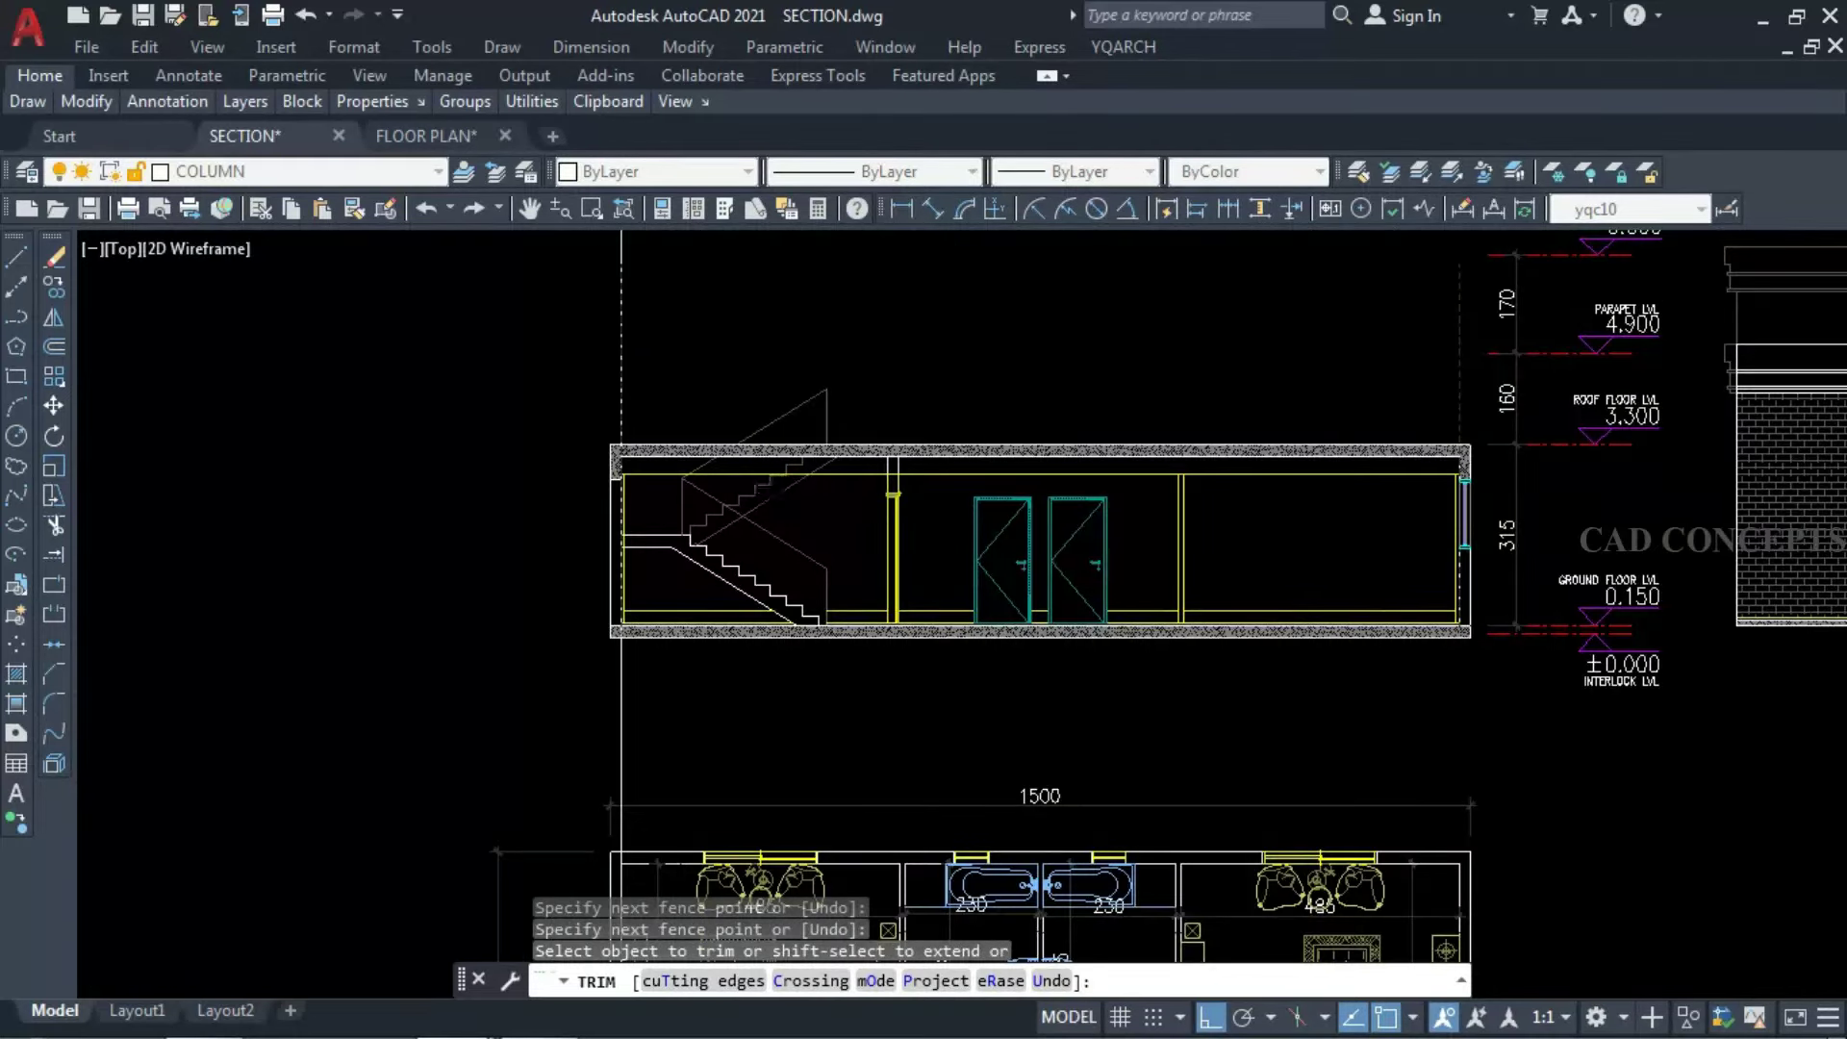
scroll(791, 491, up, 4)
key(Escape)
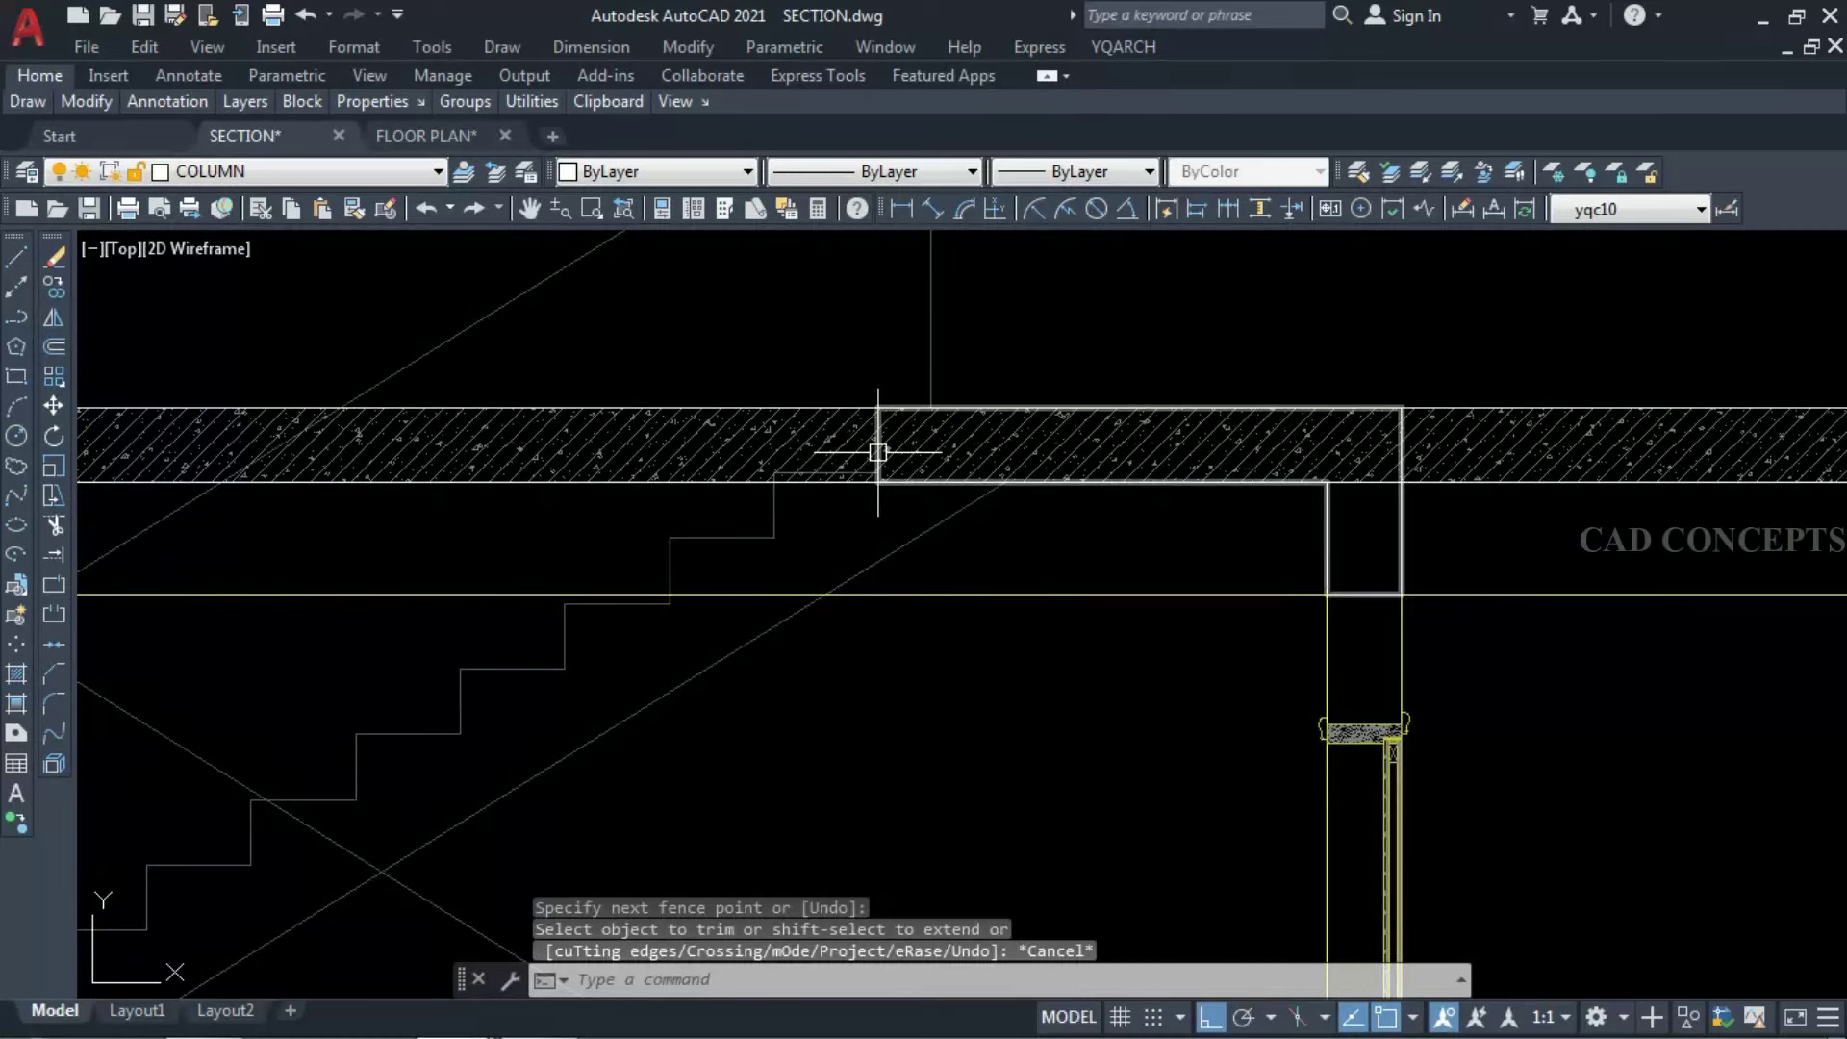
Set the slab outline near the landing as the trim cutting edge.
click(877, 452)
scroll(885, 505, down, 4)
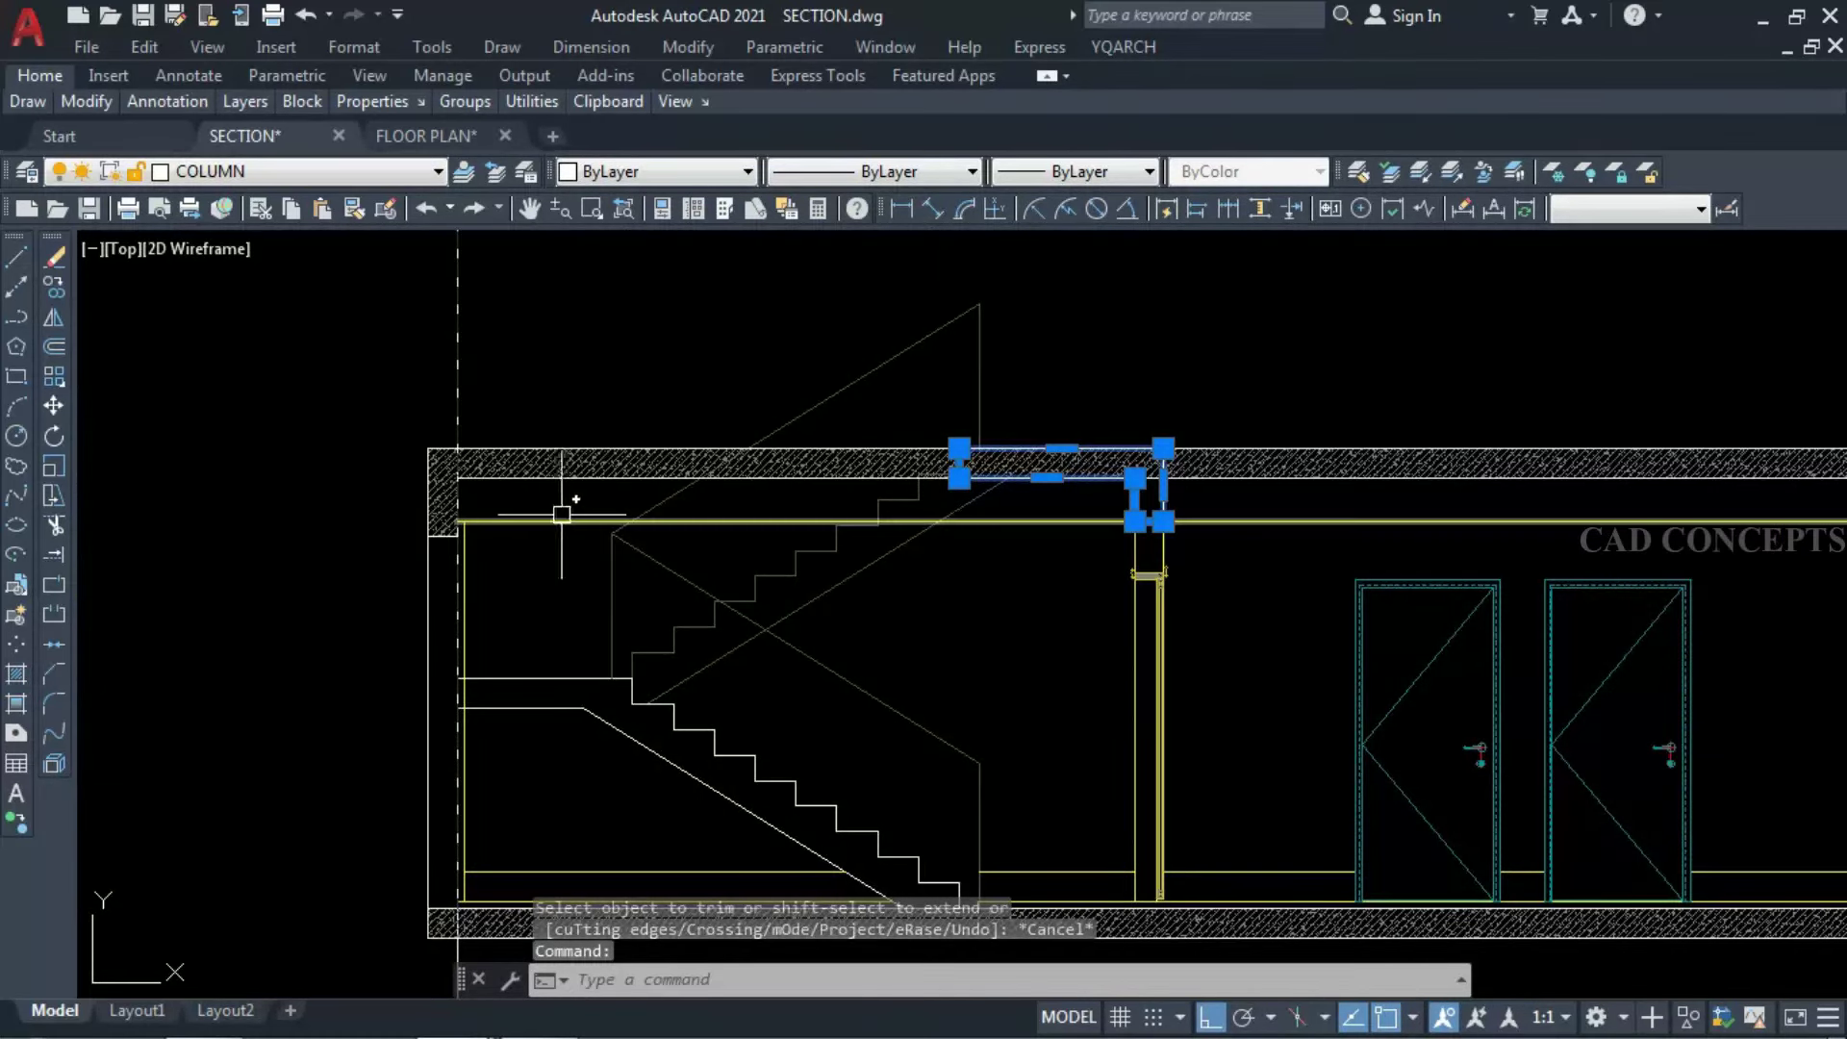
text(tr)
key(Return)
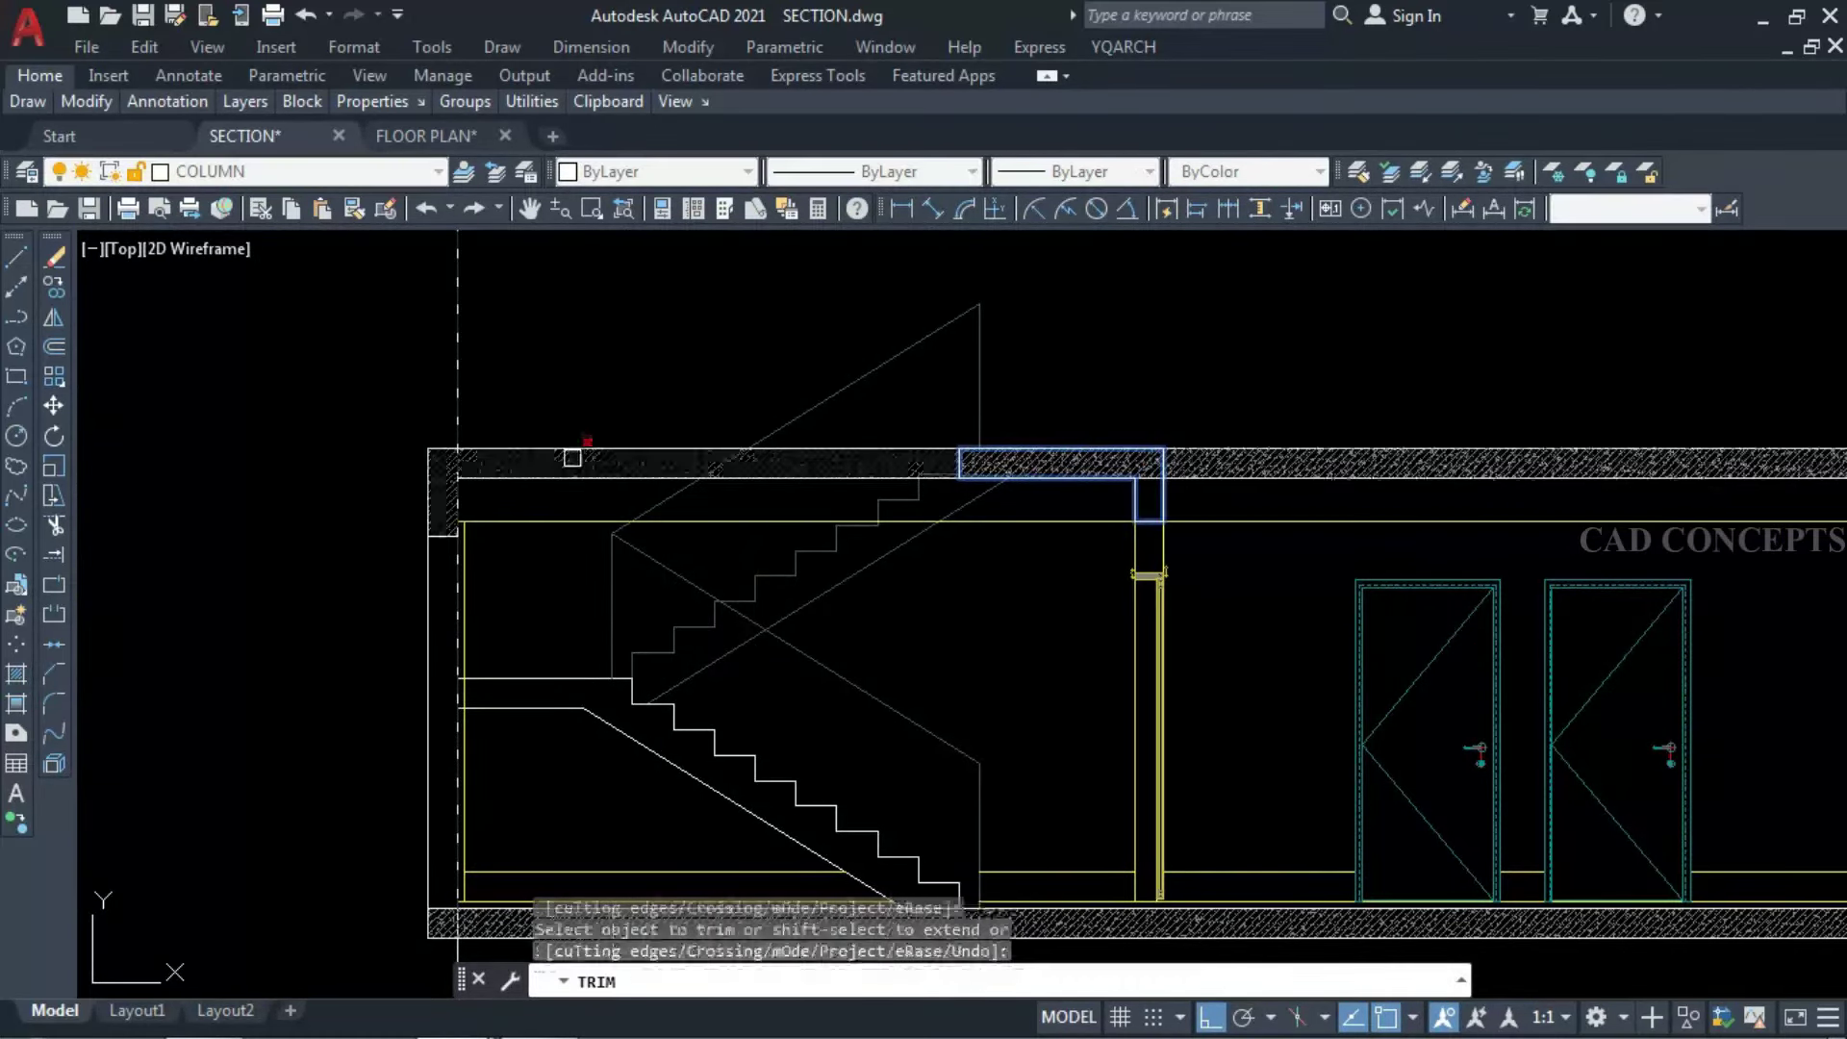
key(Escape)
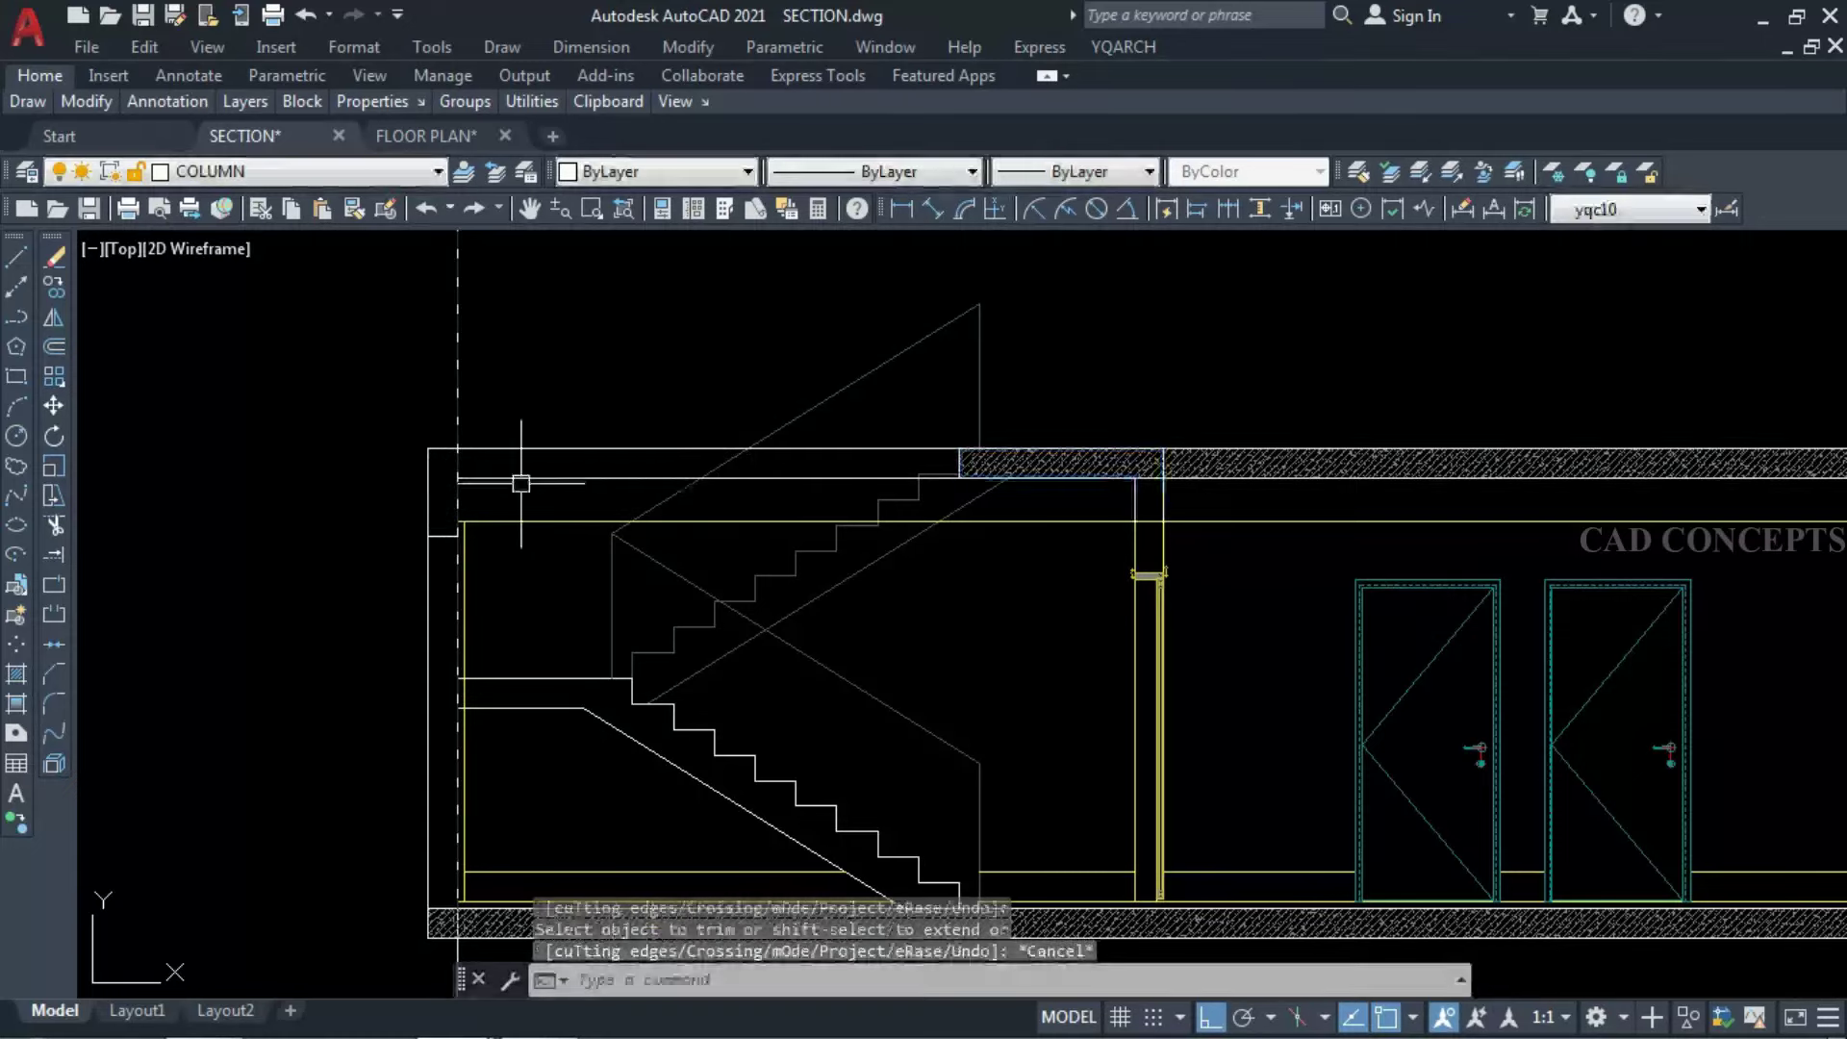
key(Return)
click(499, 478)
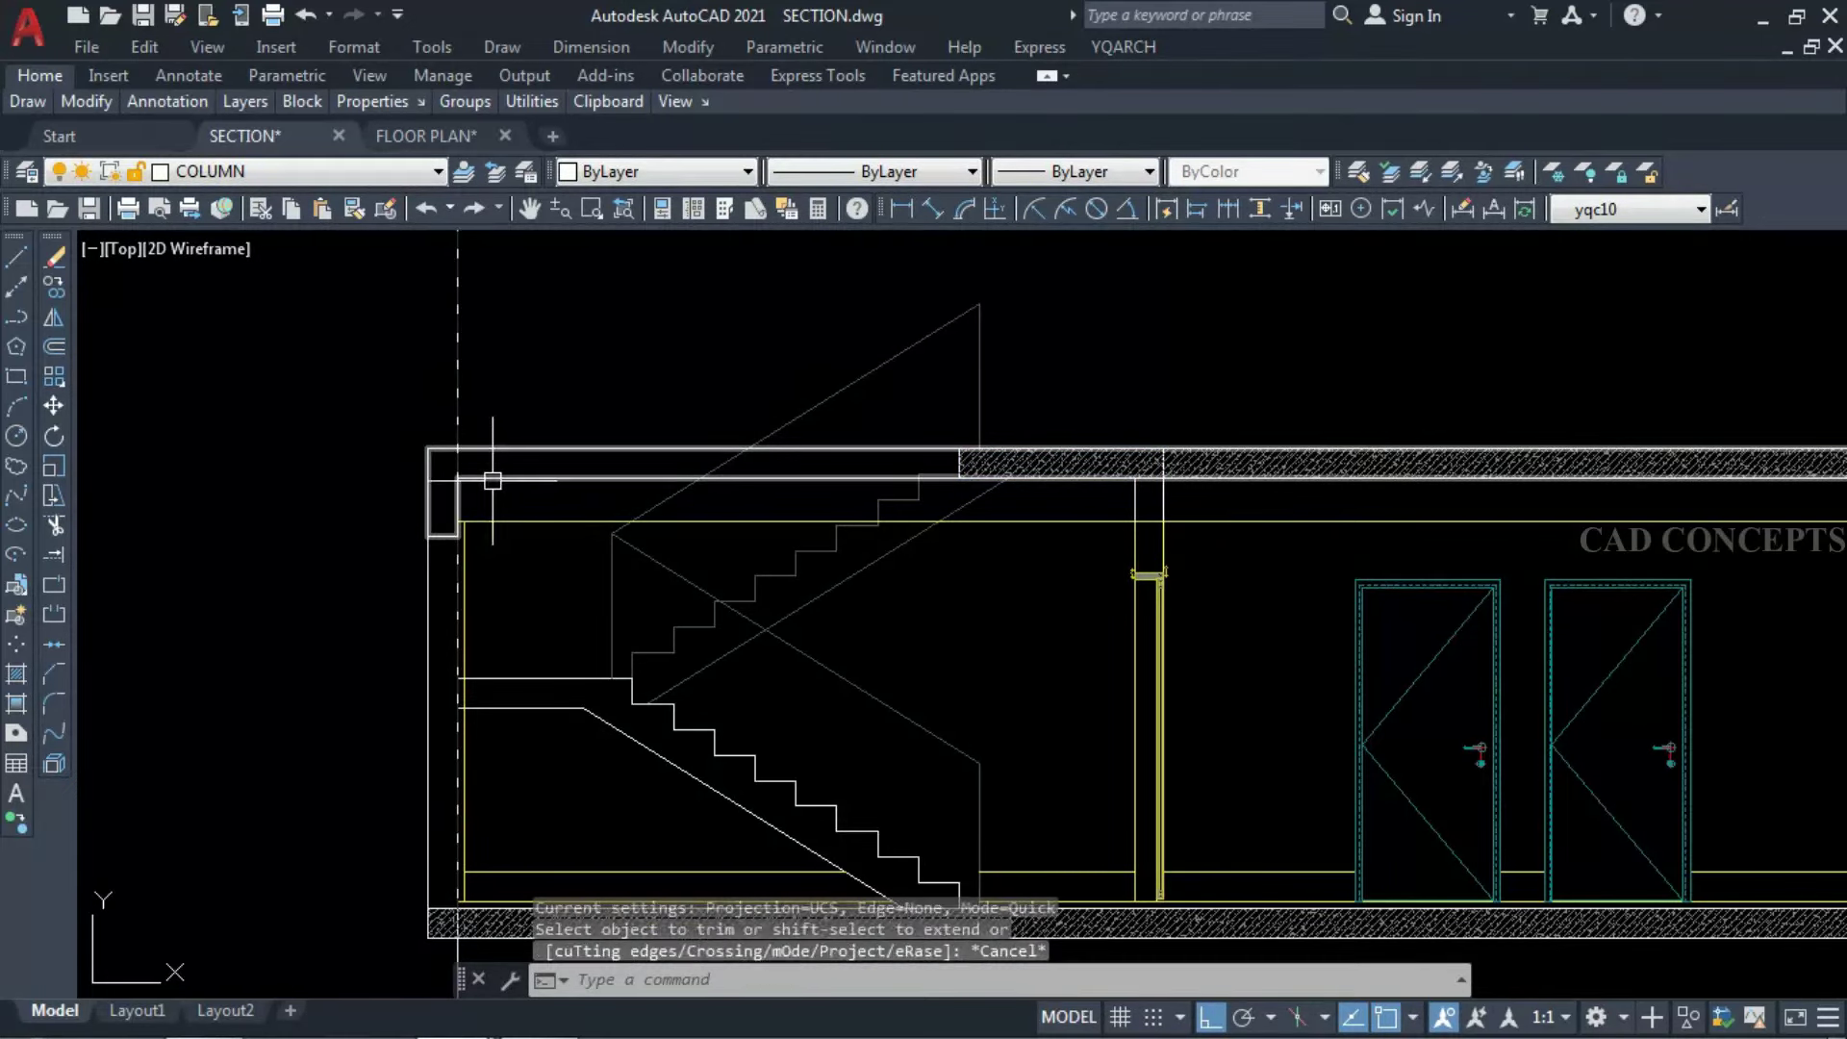
key(Return)
Trim away the slab line between the landing outline and the left-end vertical line.
click(929, 591)
click(1056, 385)
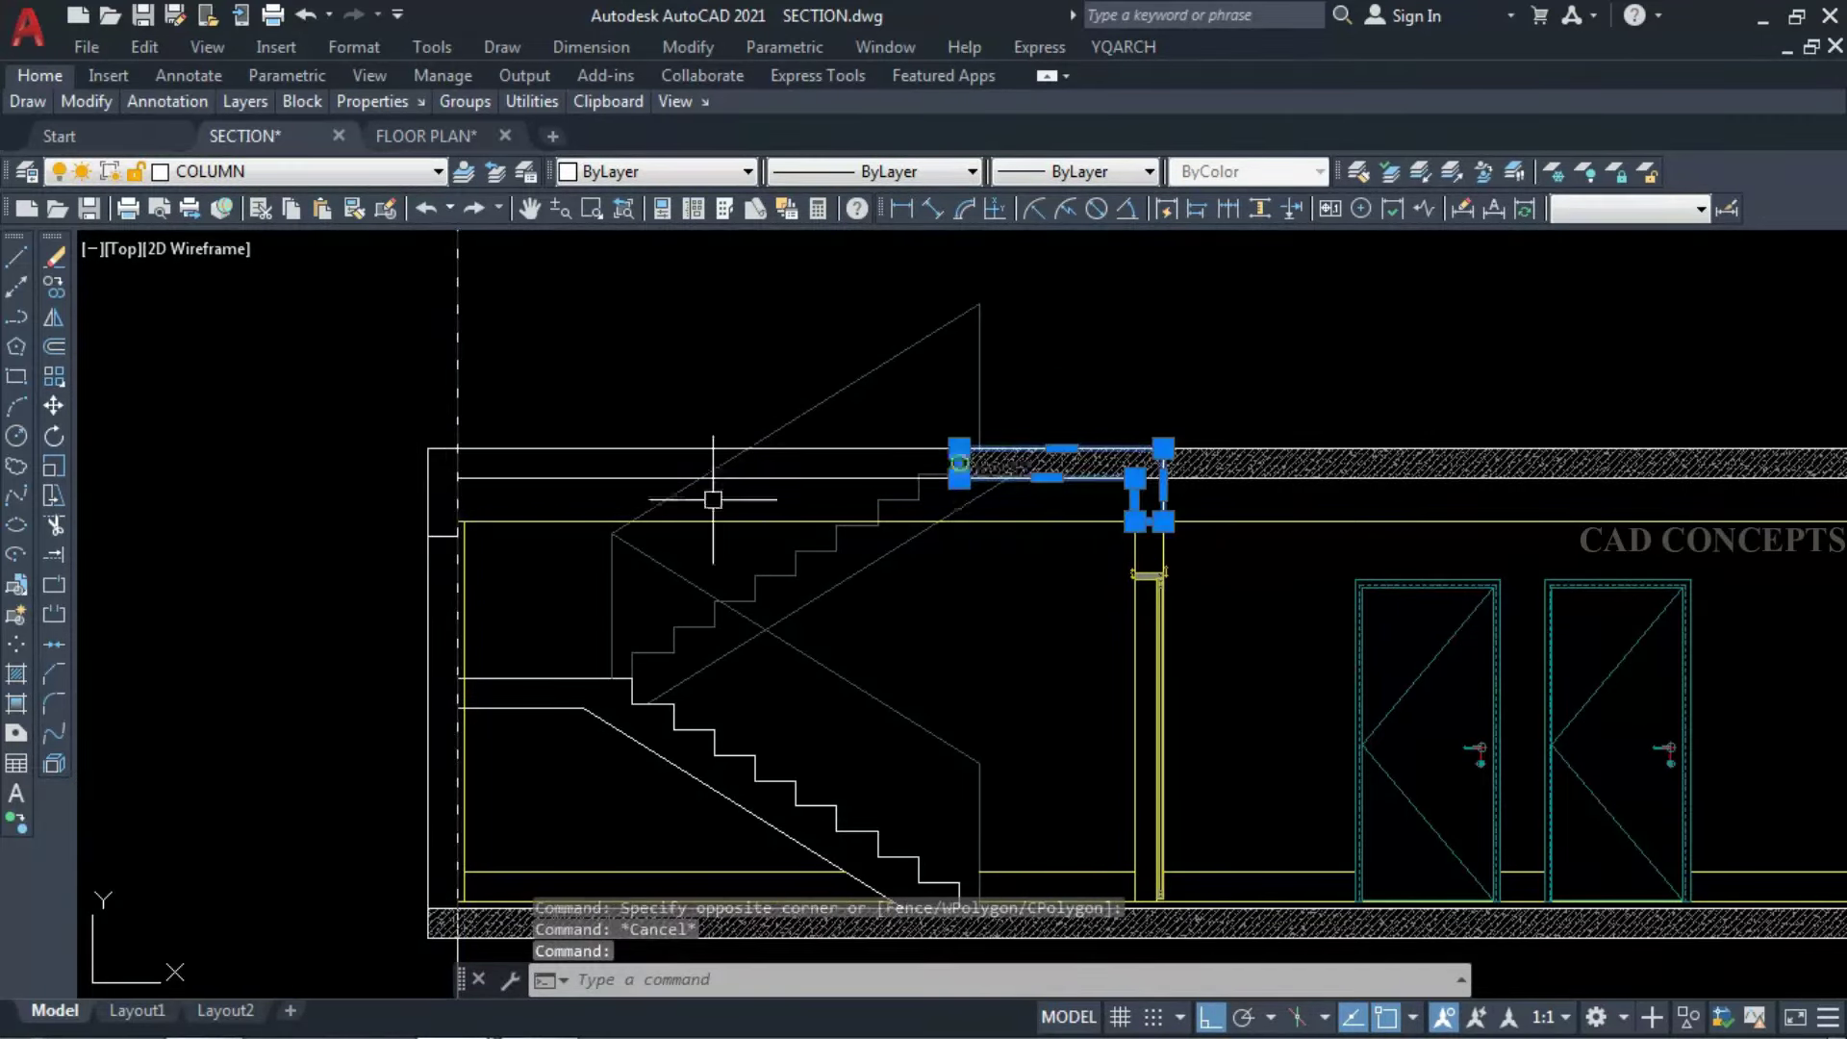
click(458, 410)
text(tr)
key(Return)
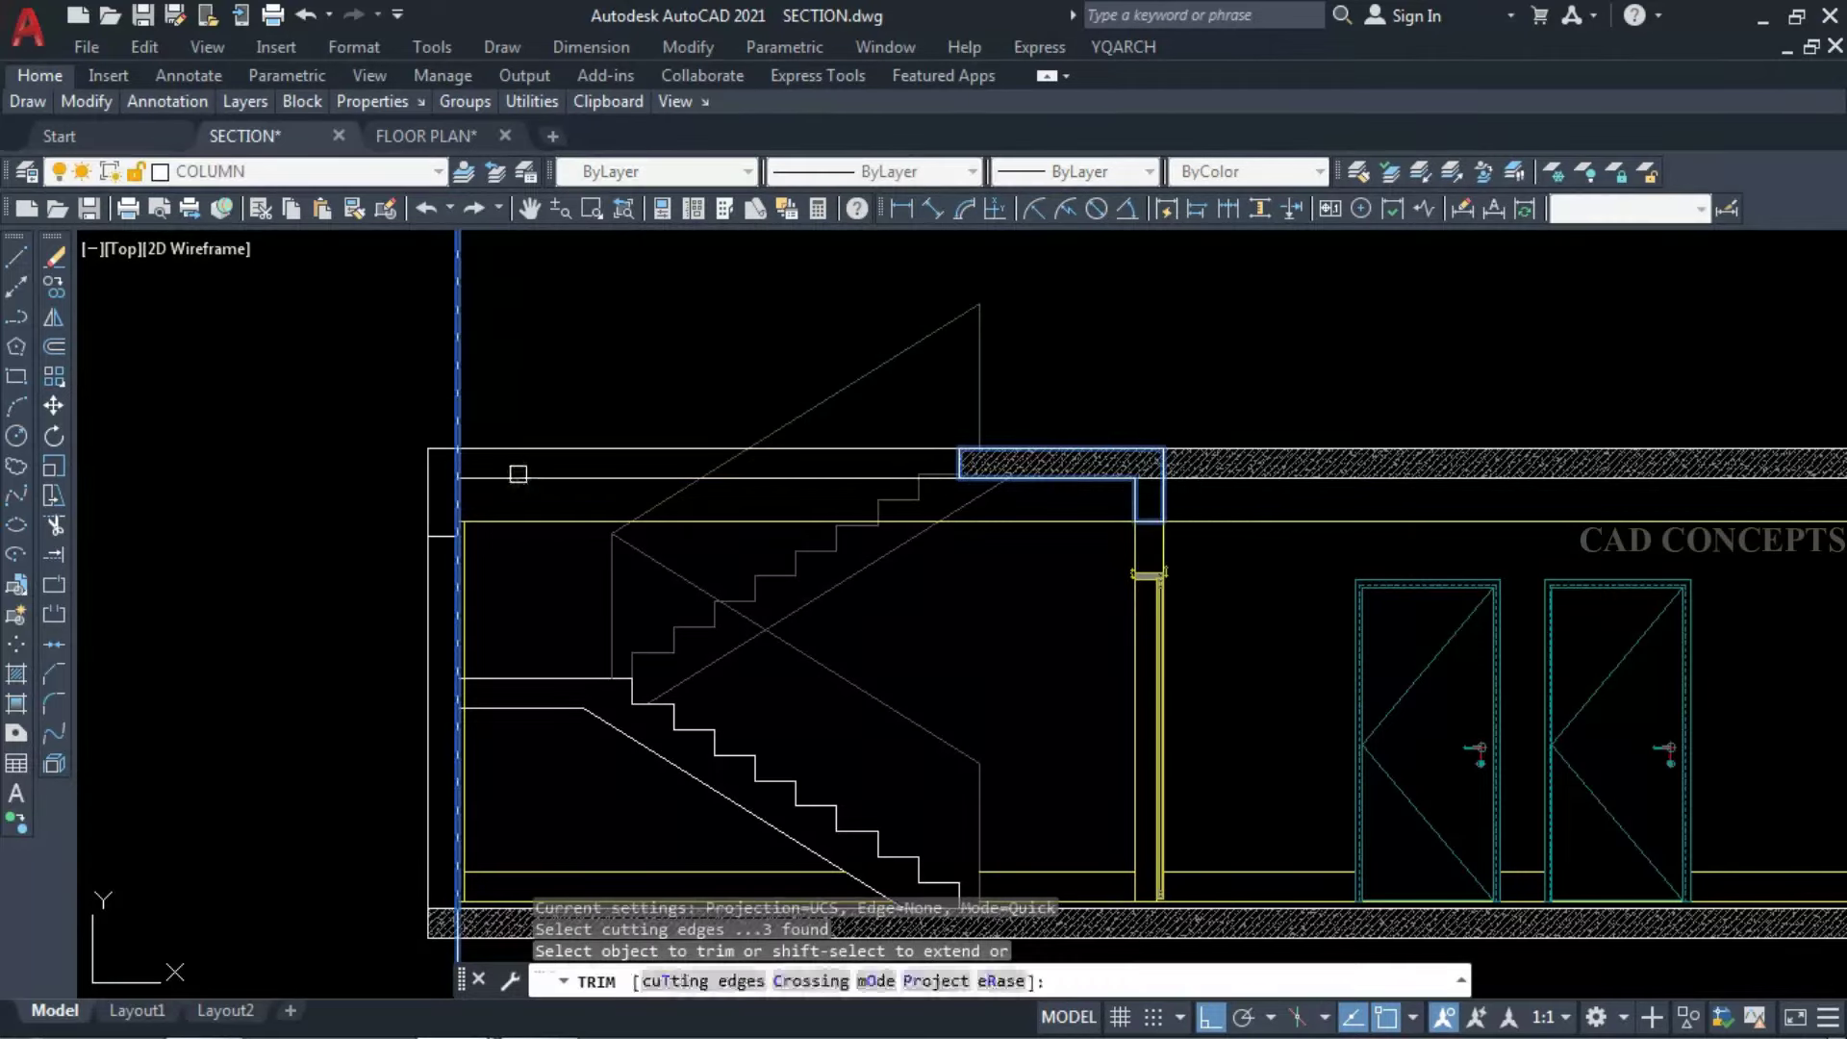
click(520, 477)
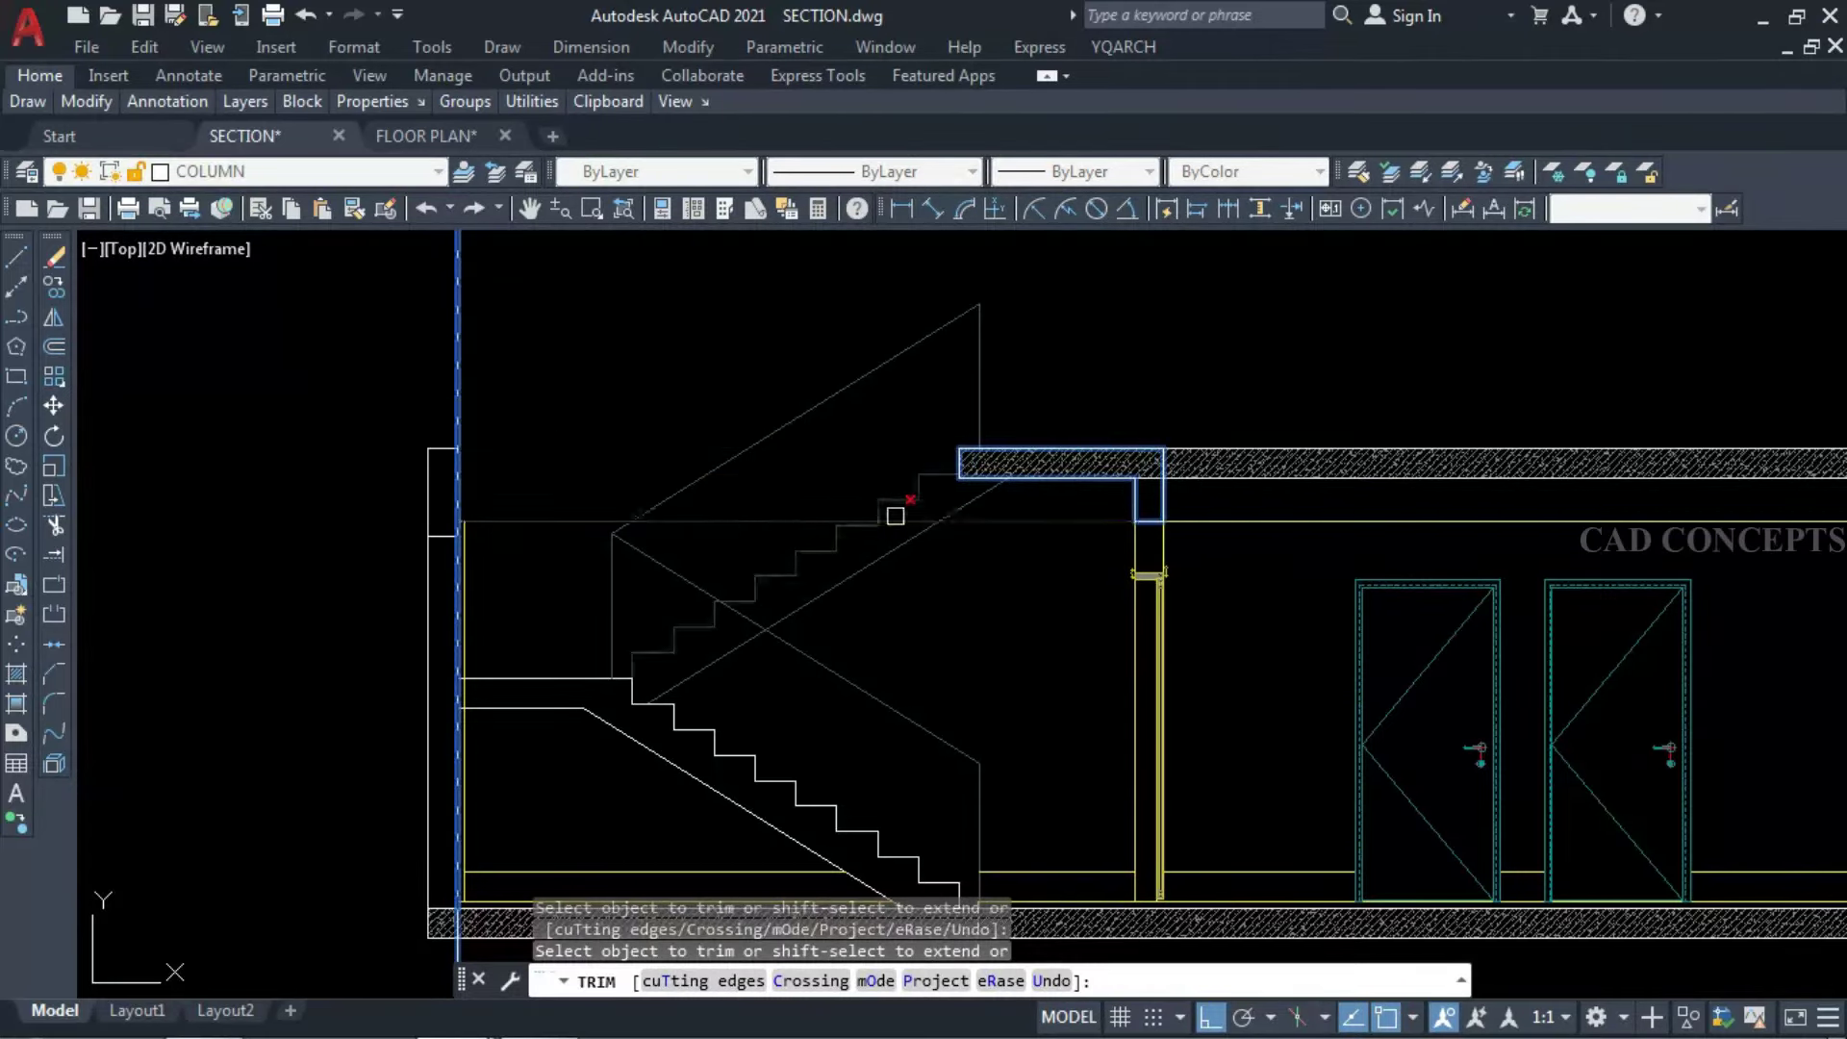
key(Escape)
key(Escape)
key(Escape)
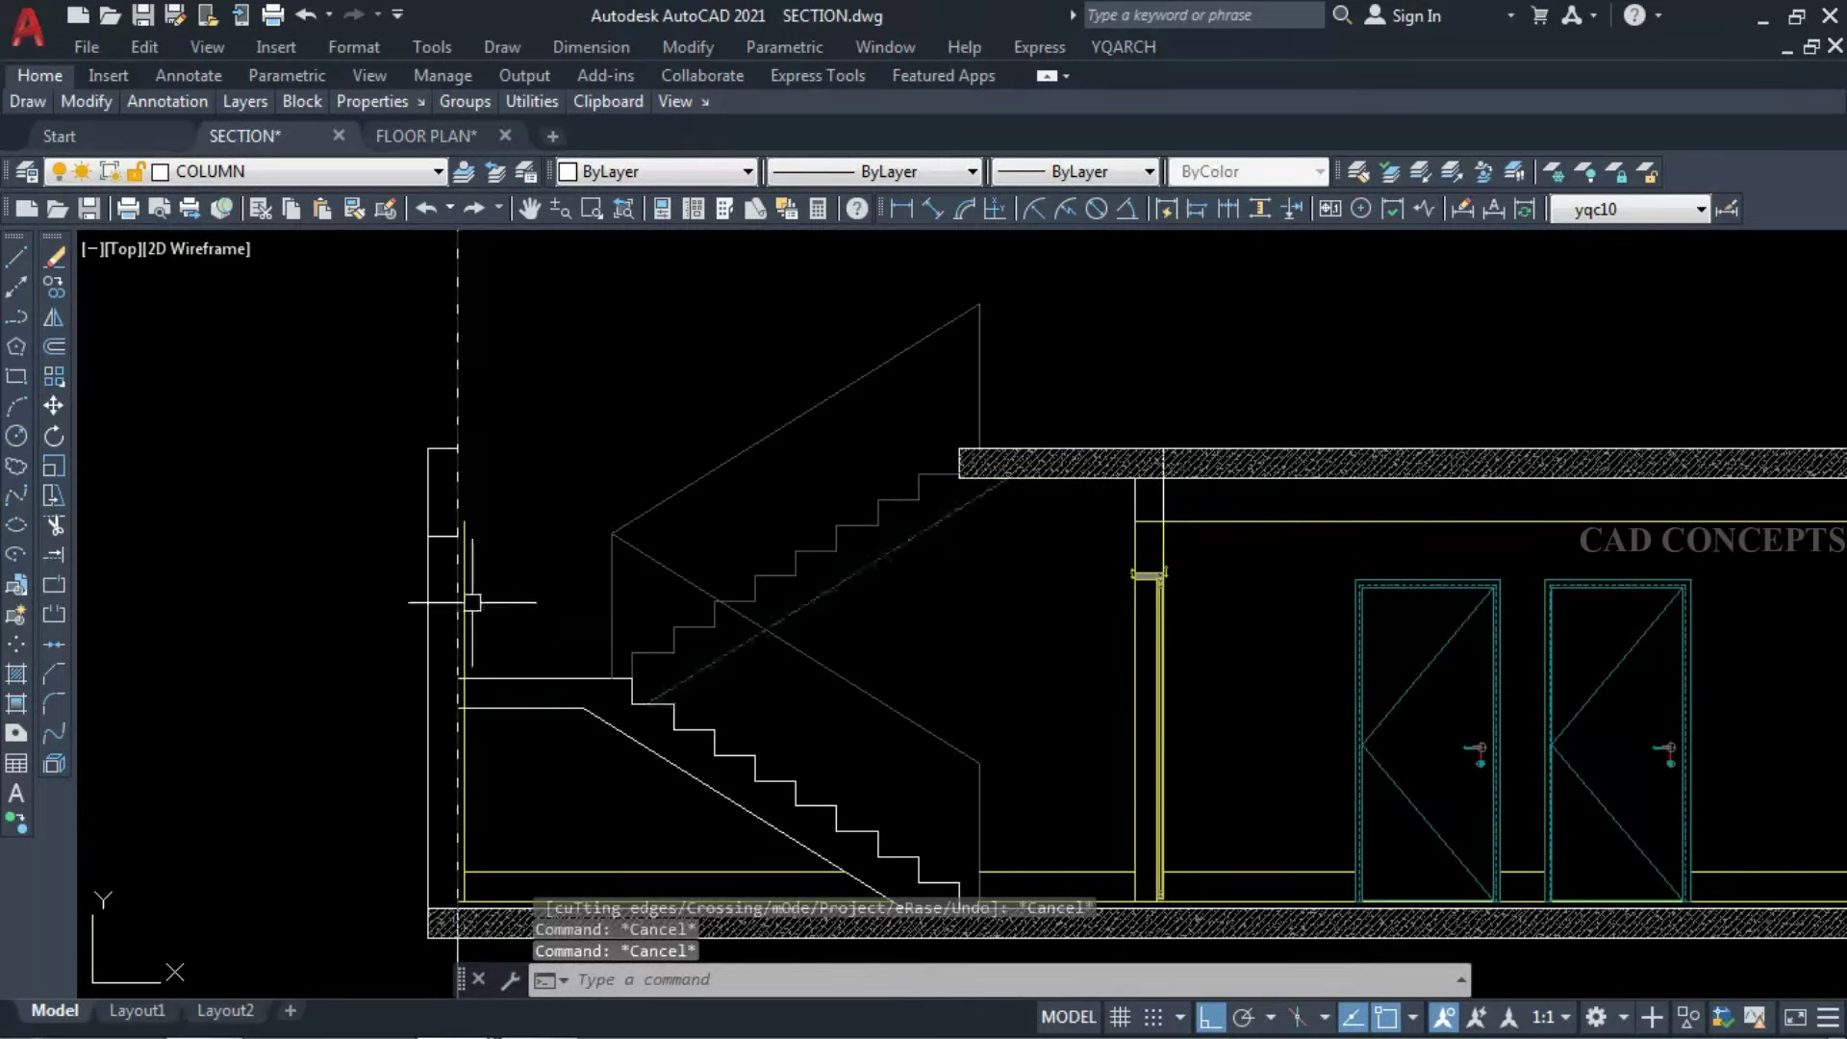
Erase the stray vertical yellow line at the left end.
click(467, 597)
text(tr)
key(Return)
key(Escape)
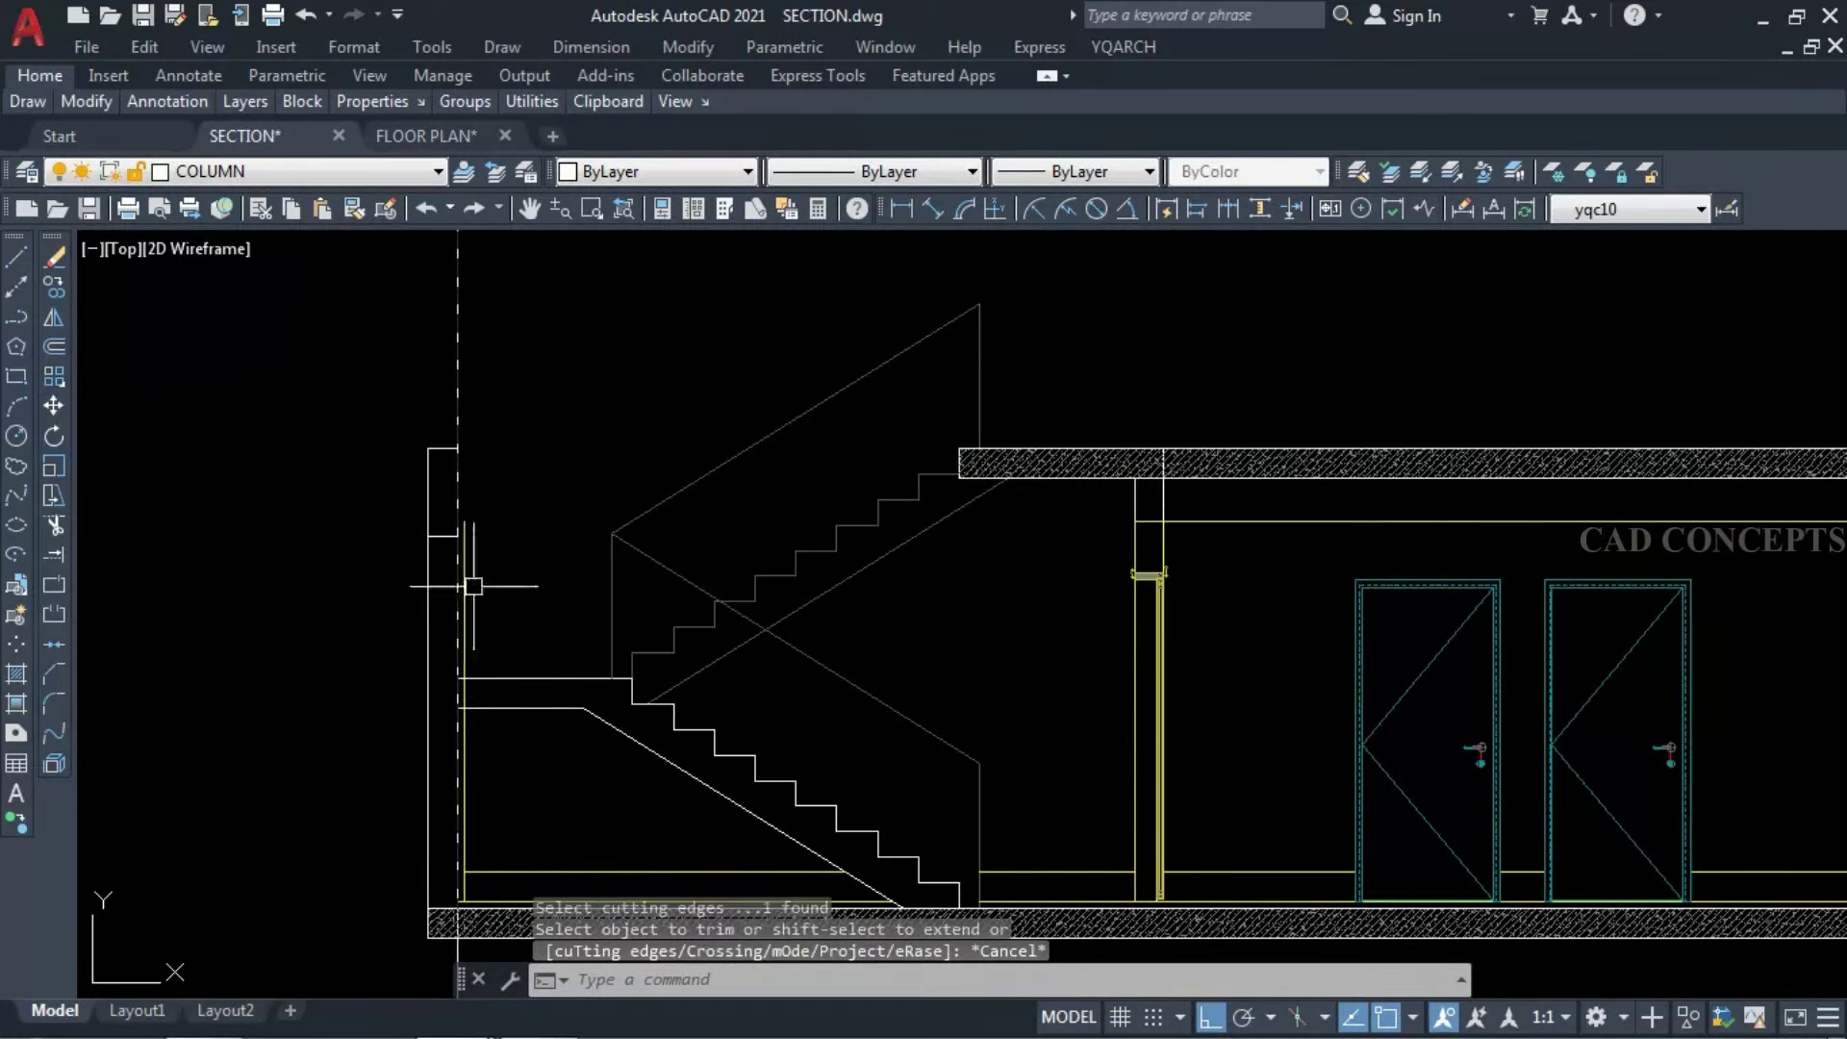
click(470, 586)
text(e)
key(Return)
scroll(495, 577, down, 4)
scroll(495, 556, up, 3)
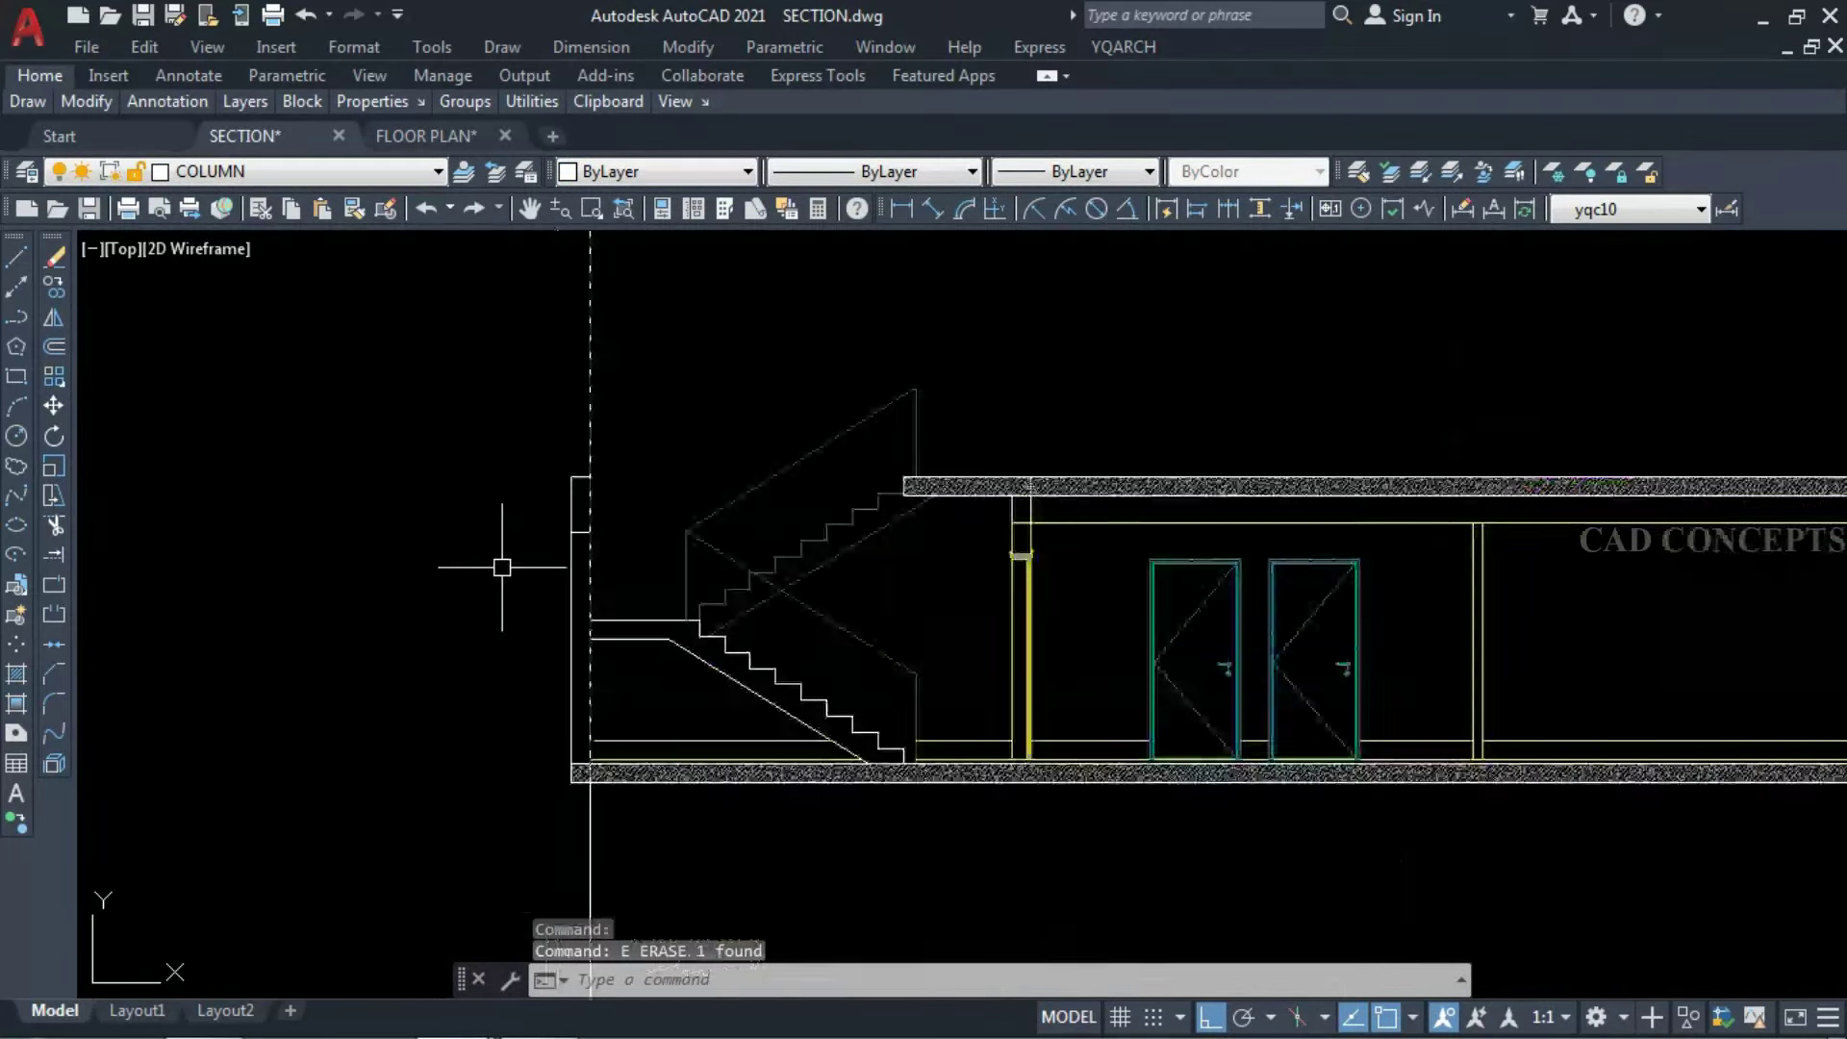
Erase the small column piece at the left end of the section.
click(562, 542)
scroll(544, 518, up, 2)
click(532, 590)
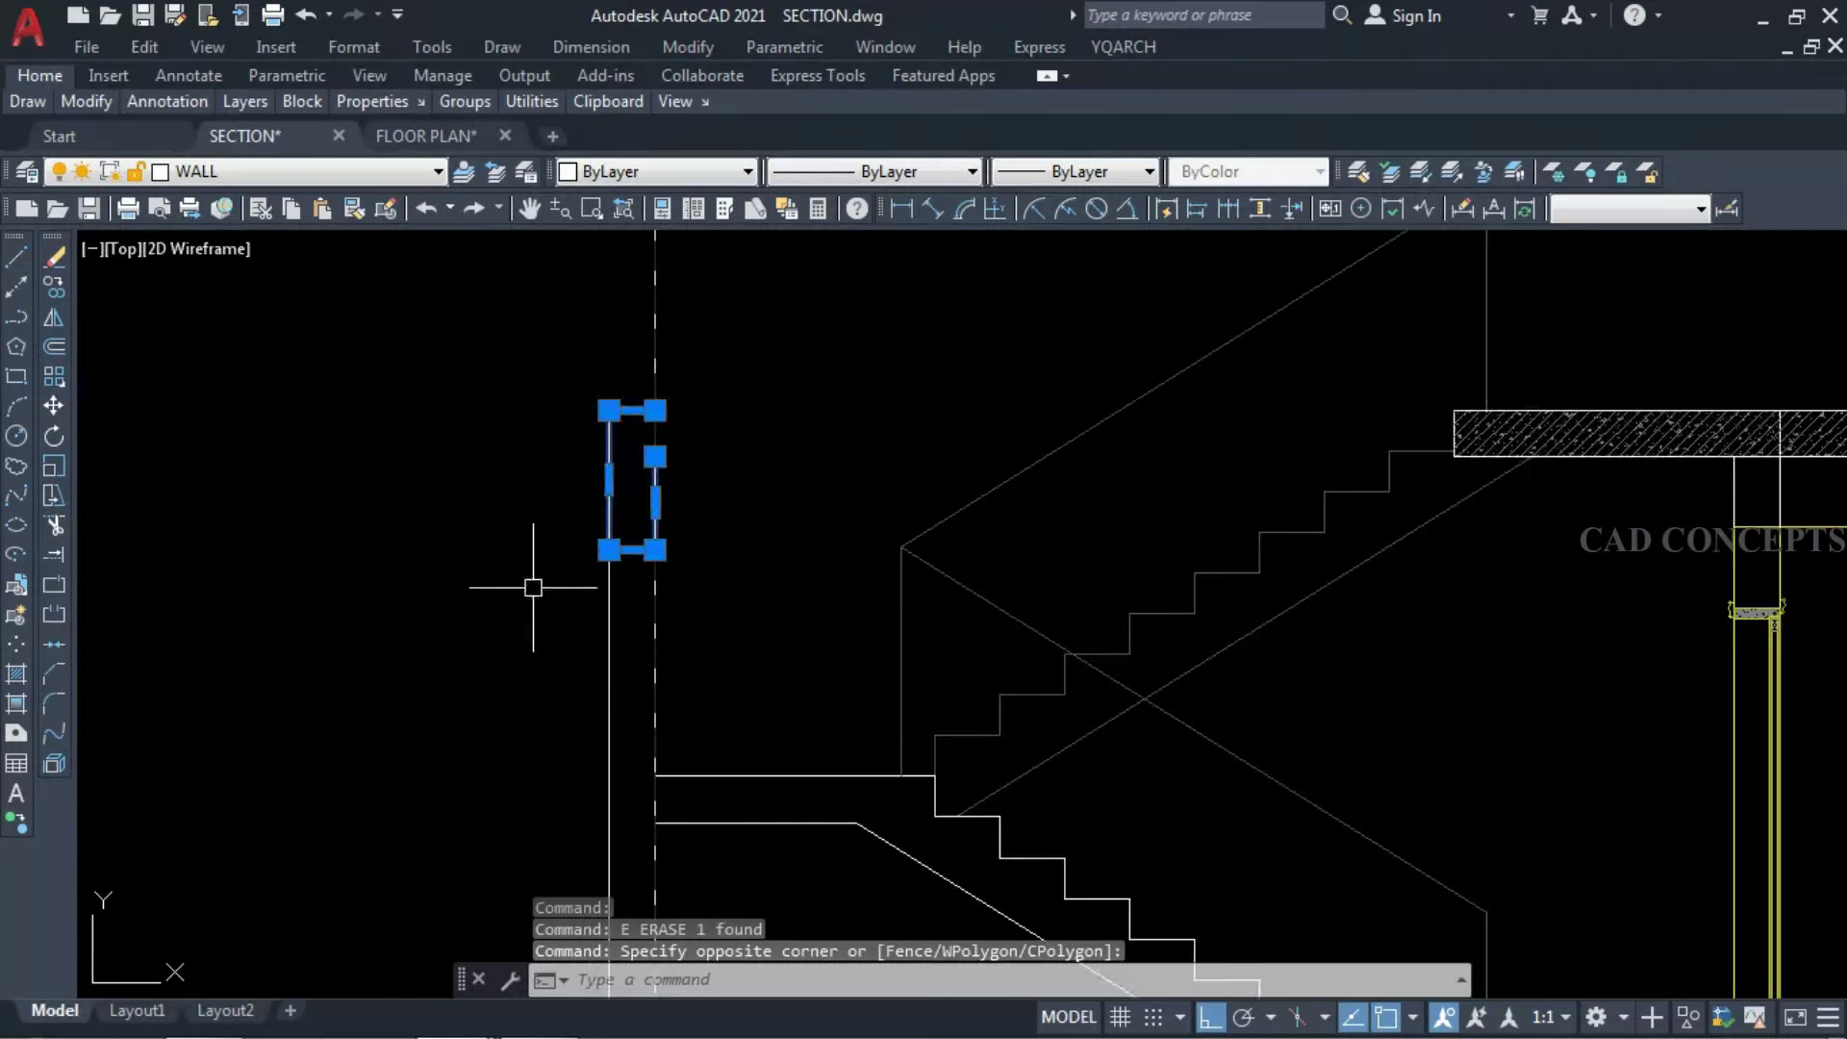
text(e)
key(Return)
scroll(532, 590, down, 2)
scroll(658, 649, down, 4)
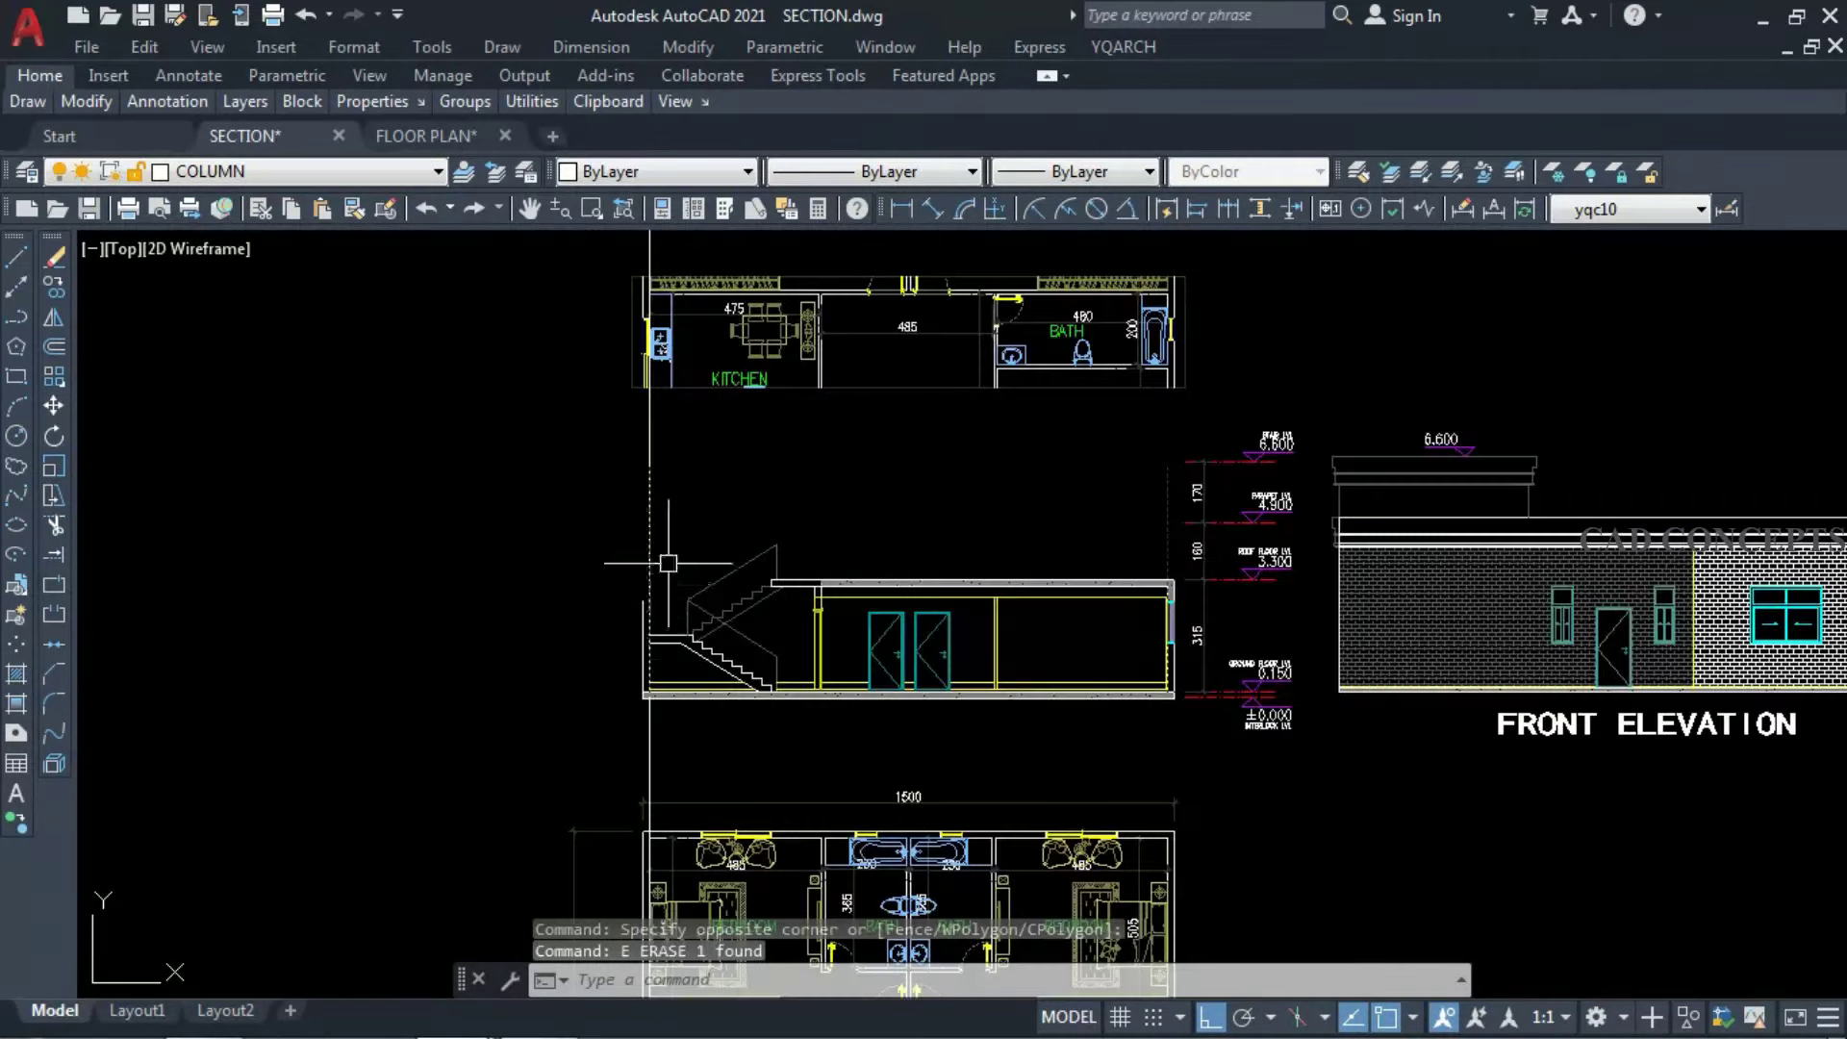
scroll(662, 673, up, 5)
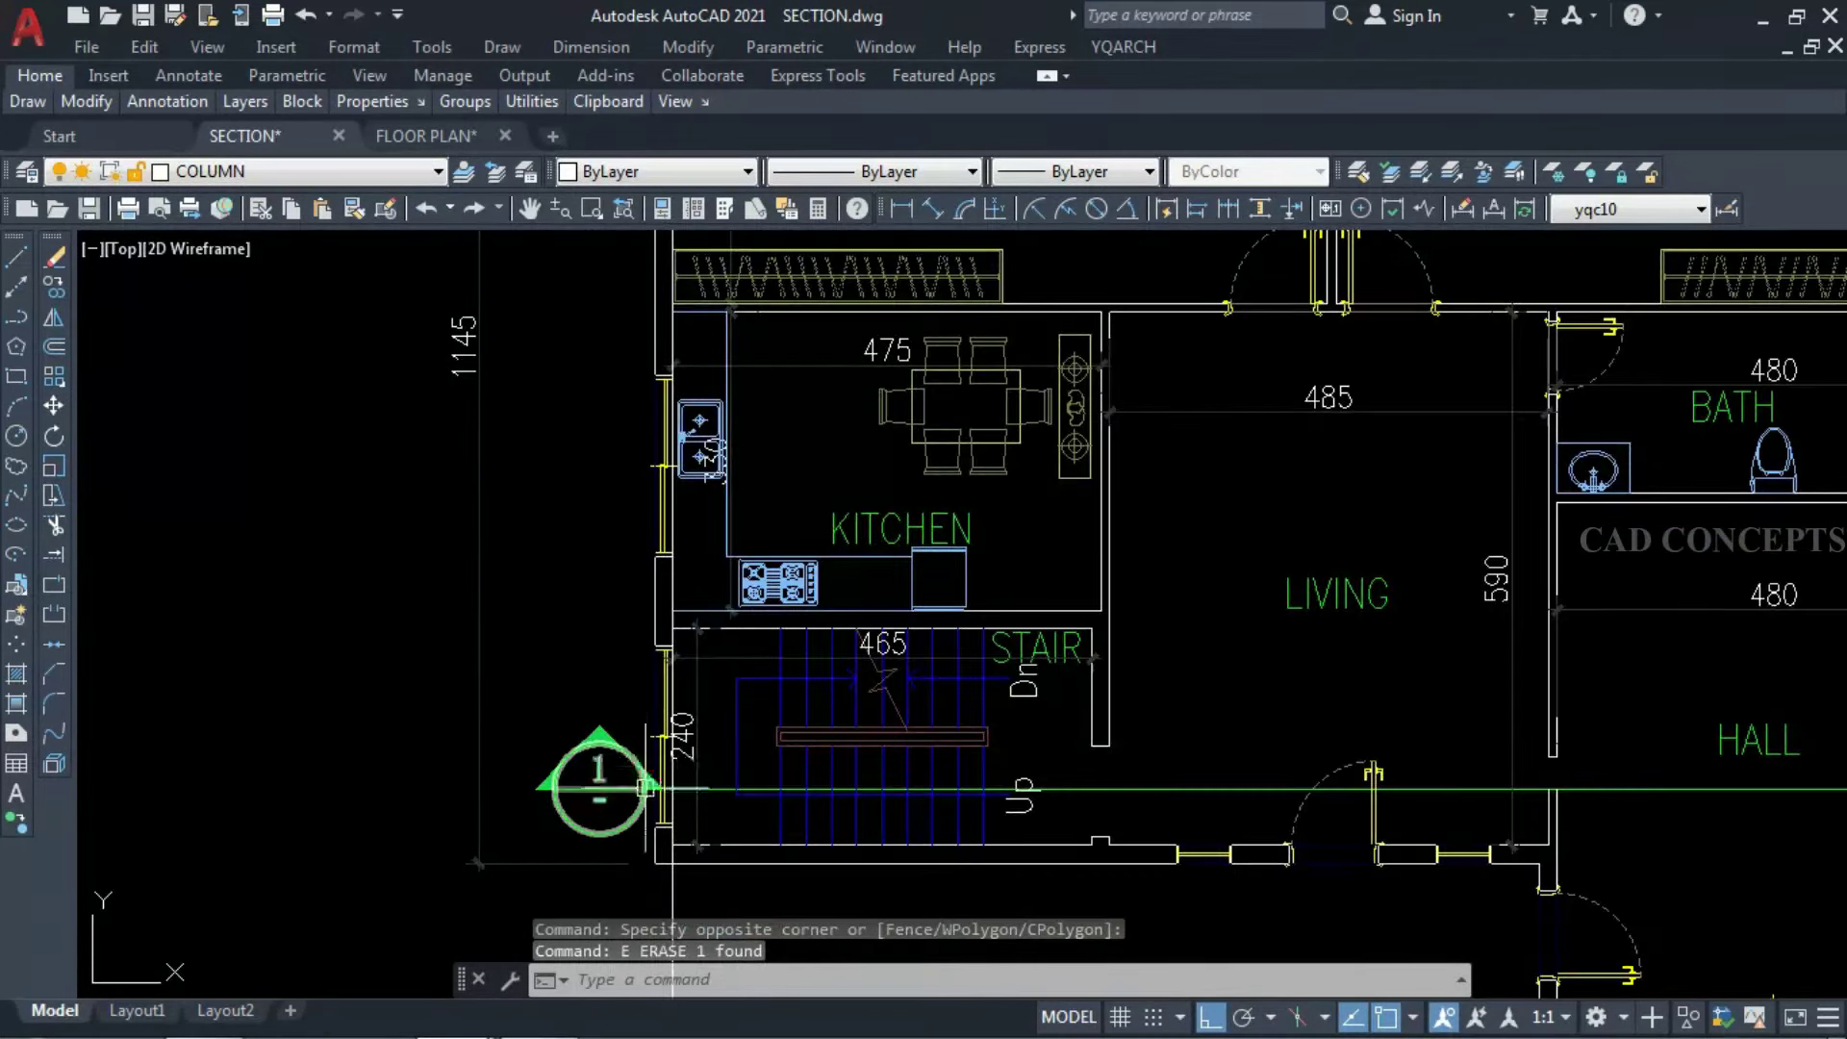
scroll(665, 621, down, 5)
scroll(698, 575, up, 6)
scroll(699, 576, up, 2)
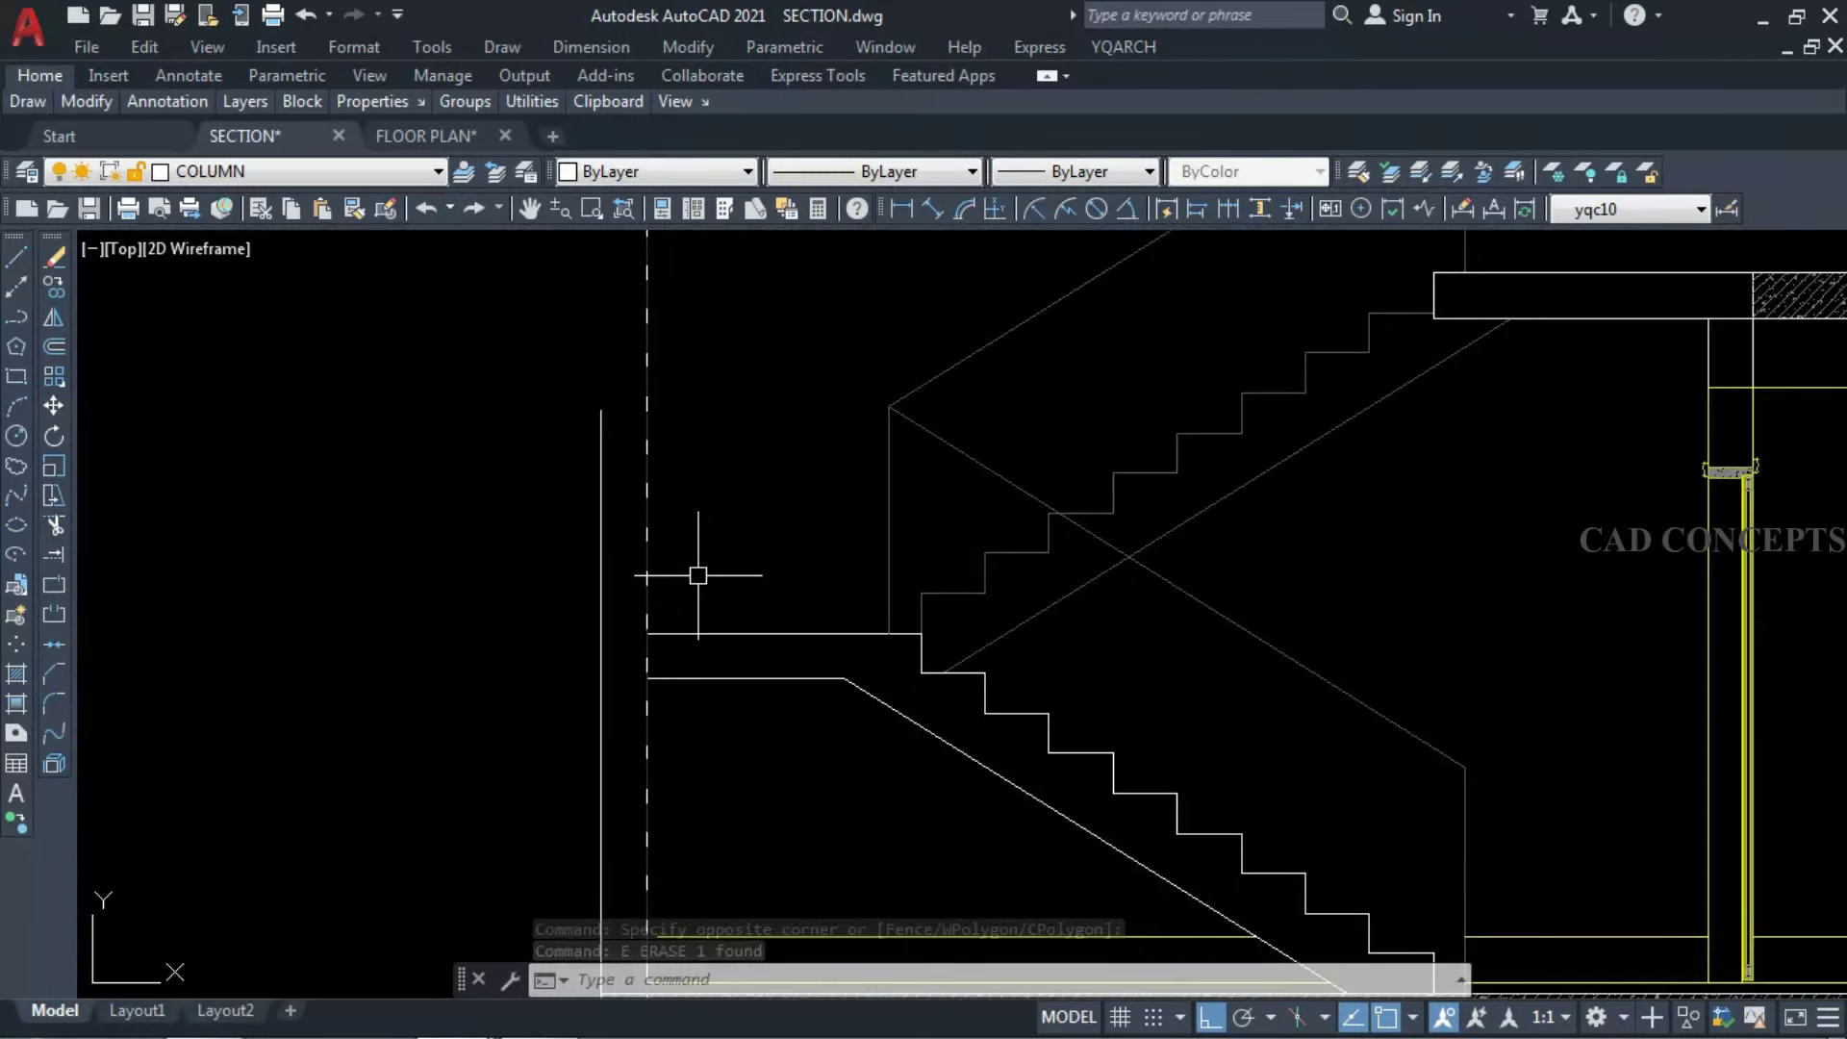
Draw a line leftward from the landing endpoint and move it up 120 units.
text(l)
key(Return)
click(648, 633)
key(Escape)
click(534, 623)
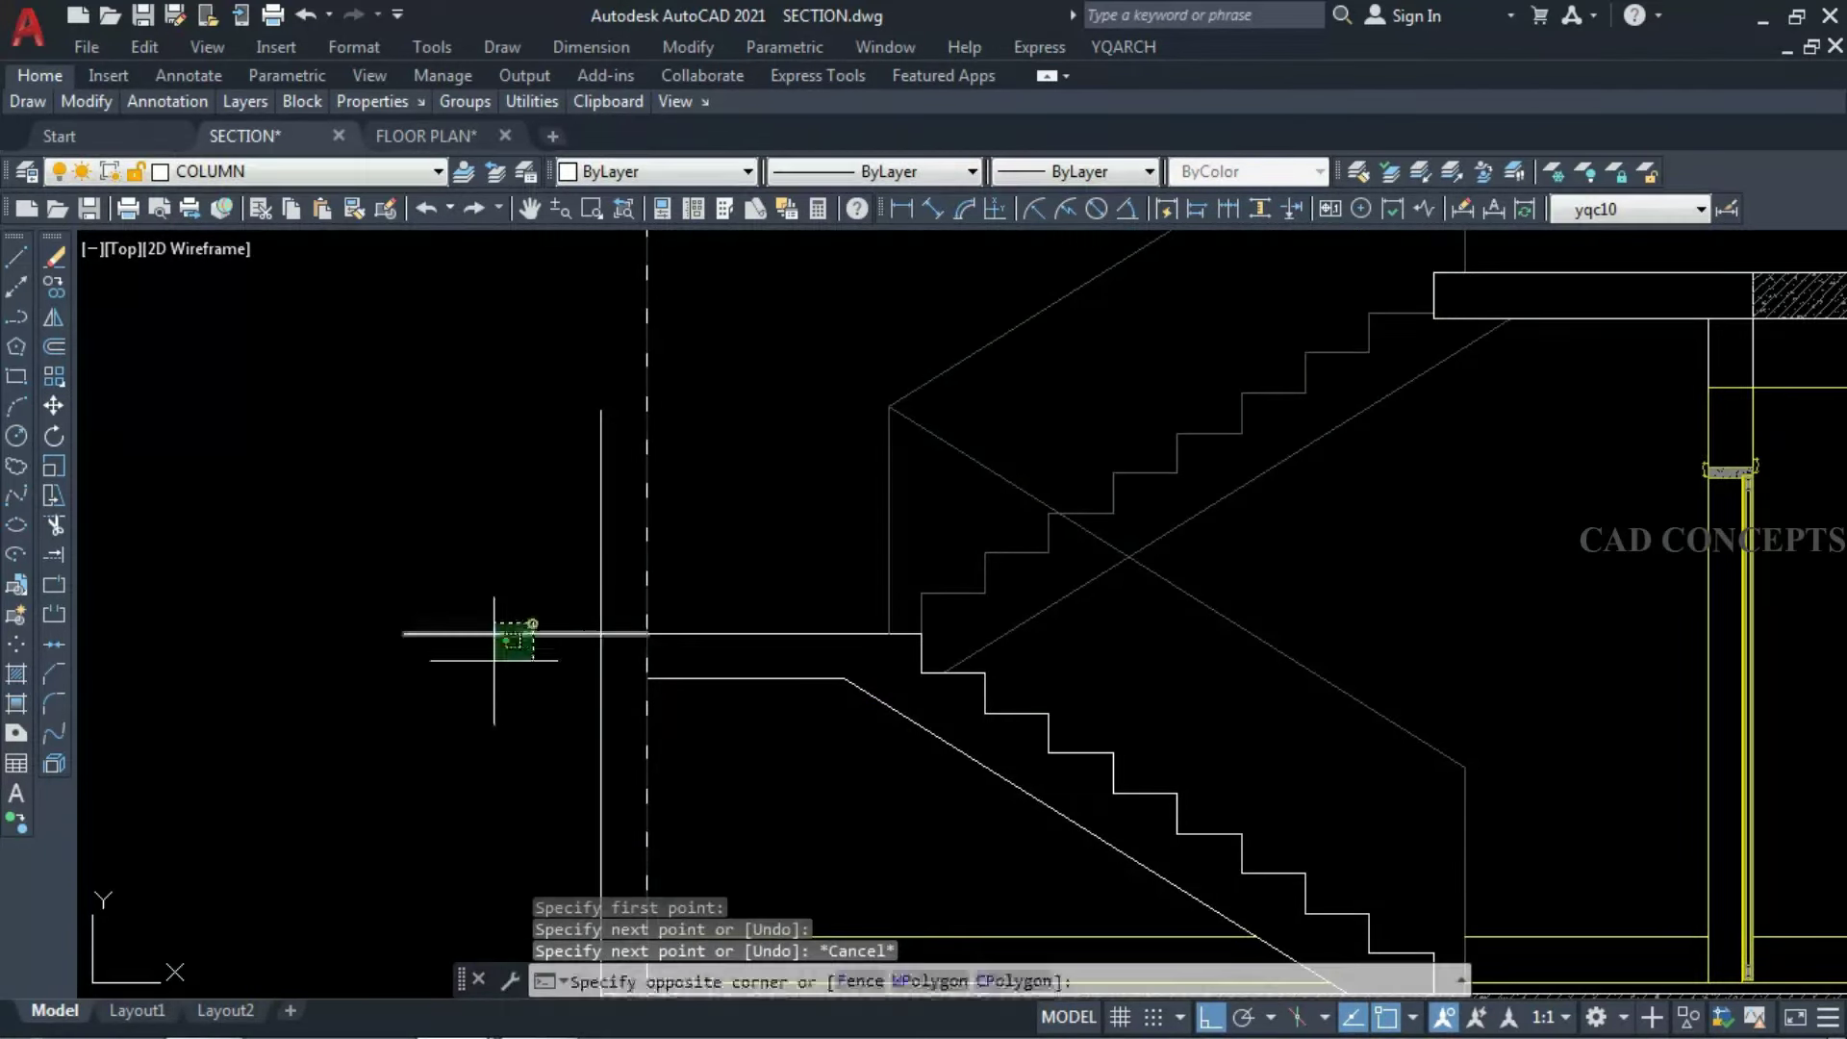
text(m)
key(Return)
click(486, 759)
text(12)
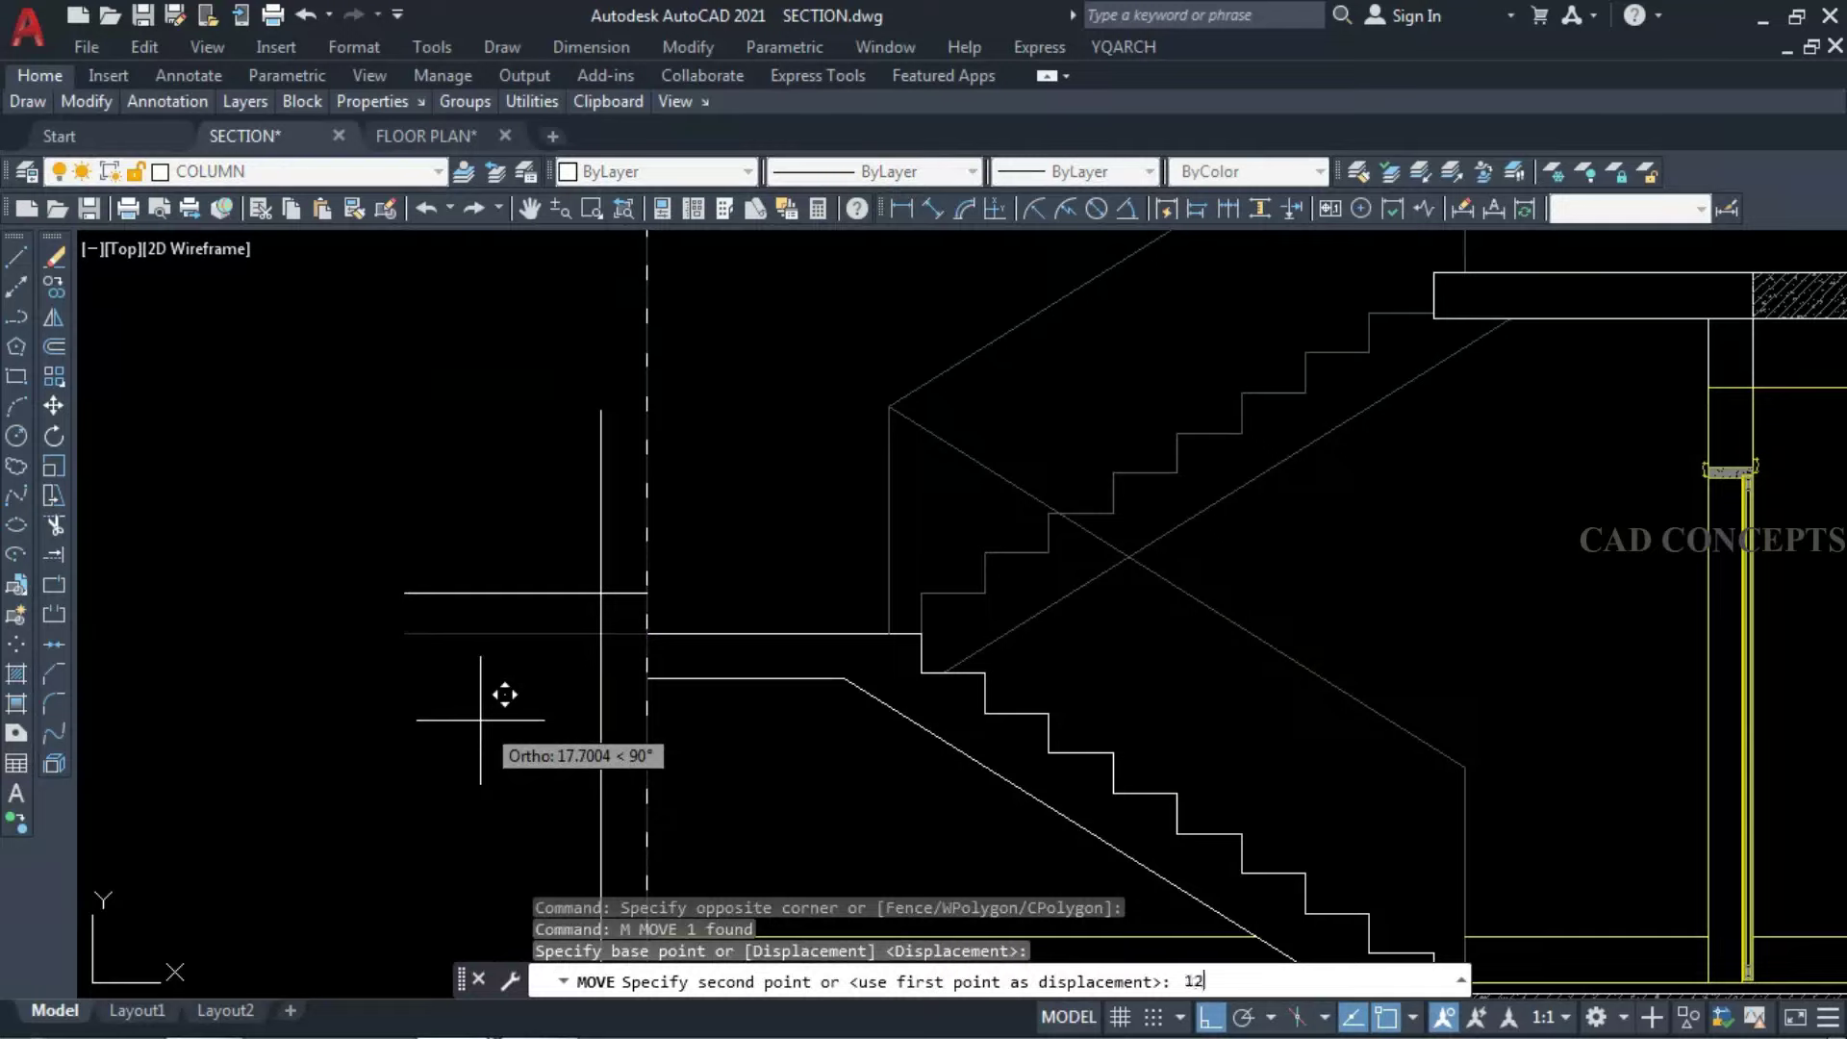
text(0)
key(Return)
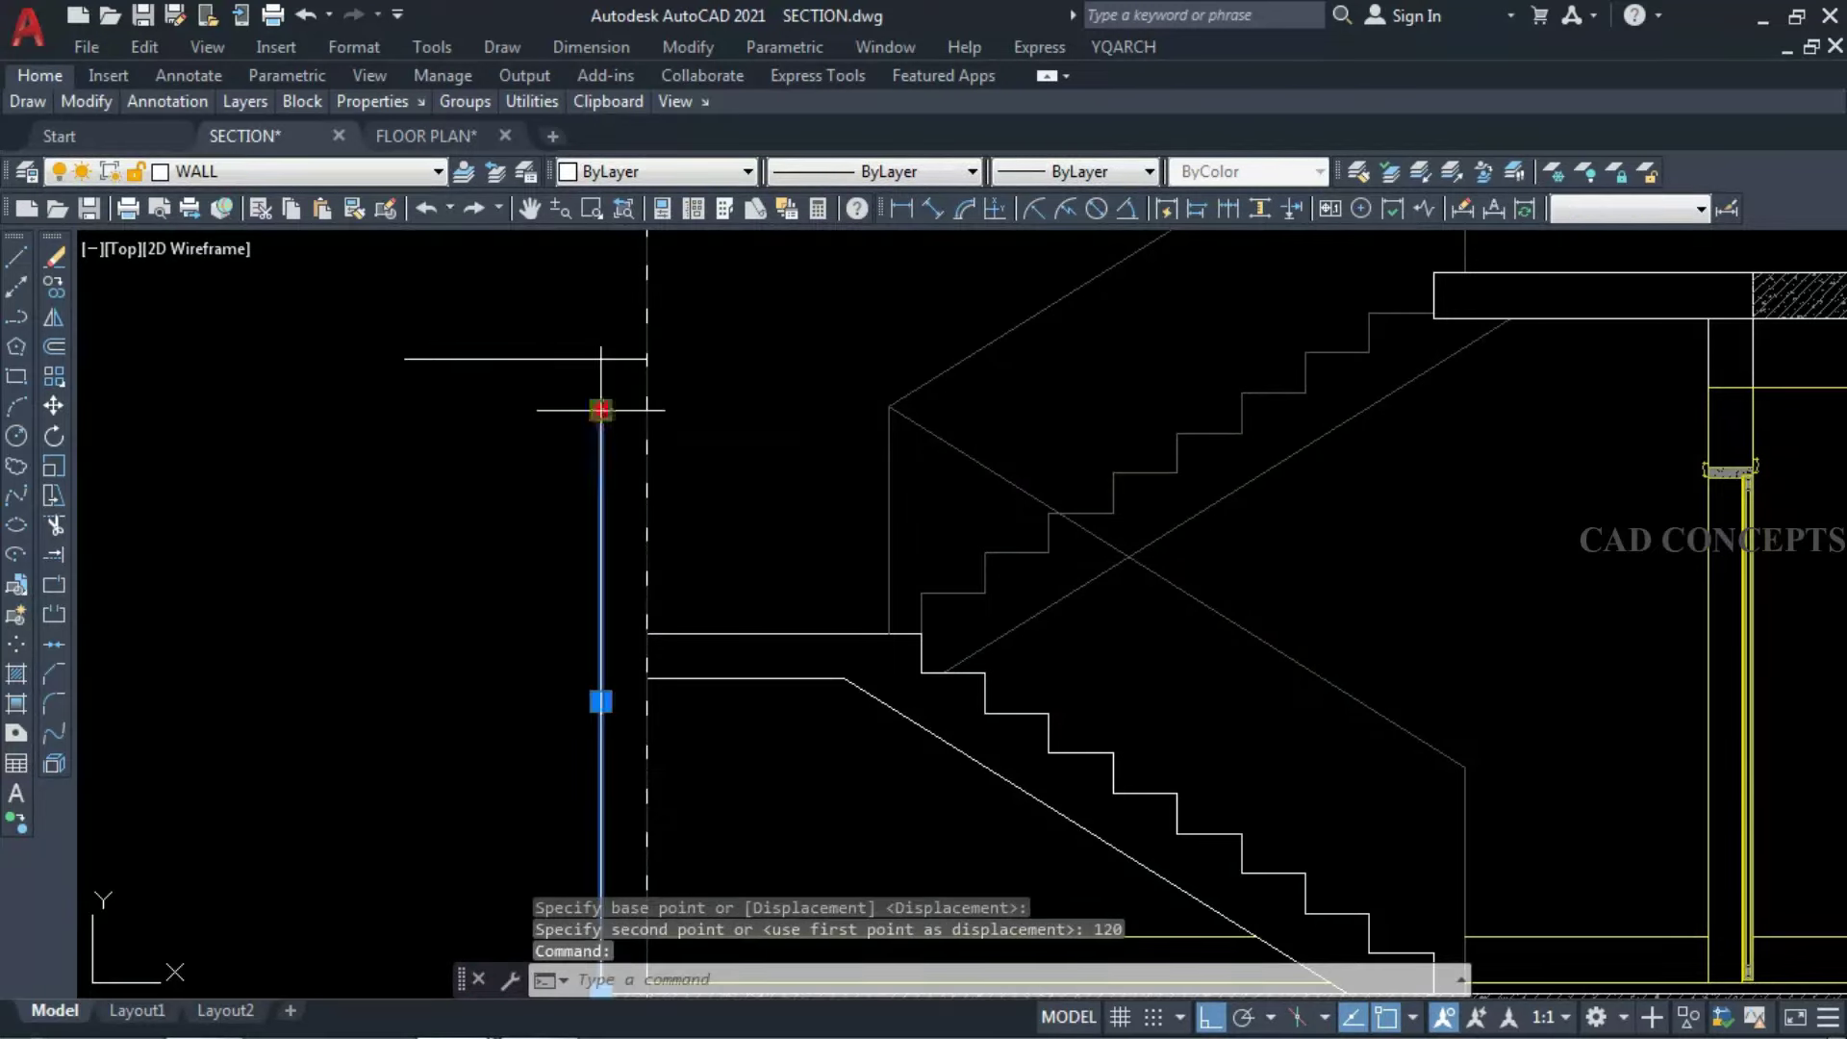
Extend the short horizontal line's left end to meet the wall.
click(600, 409)
click(647, 409)
key(Escape)
mouse_move(668, 433)
mouse_down()
mouse_move(625, 394)
mouse_move(647, 408)
mouse_up()
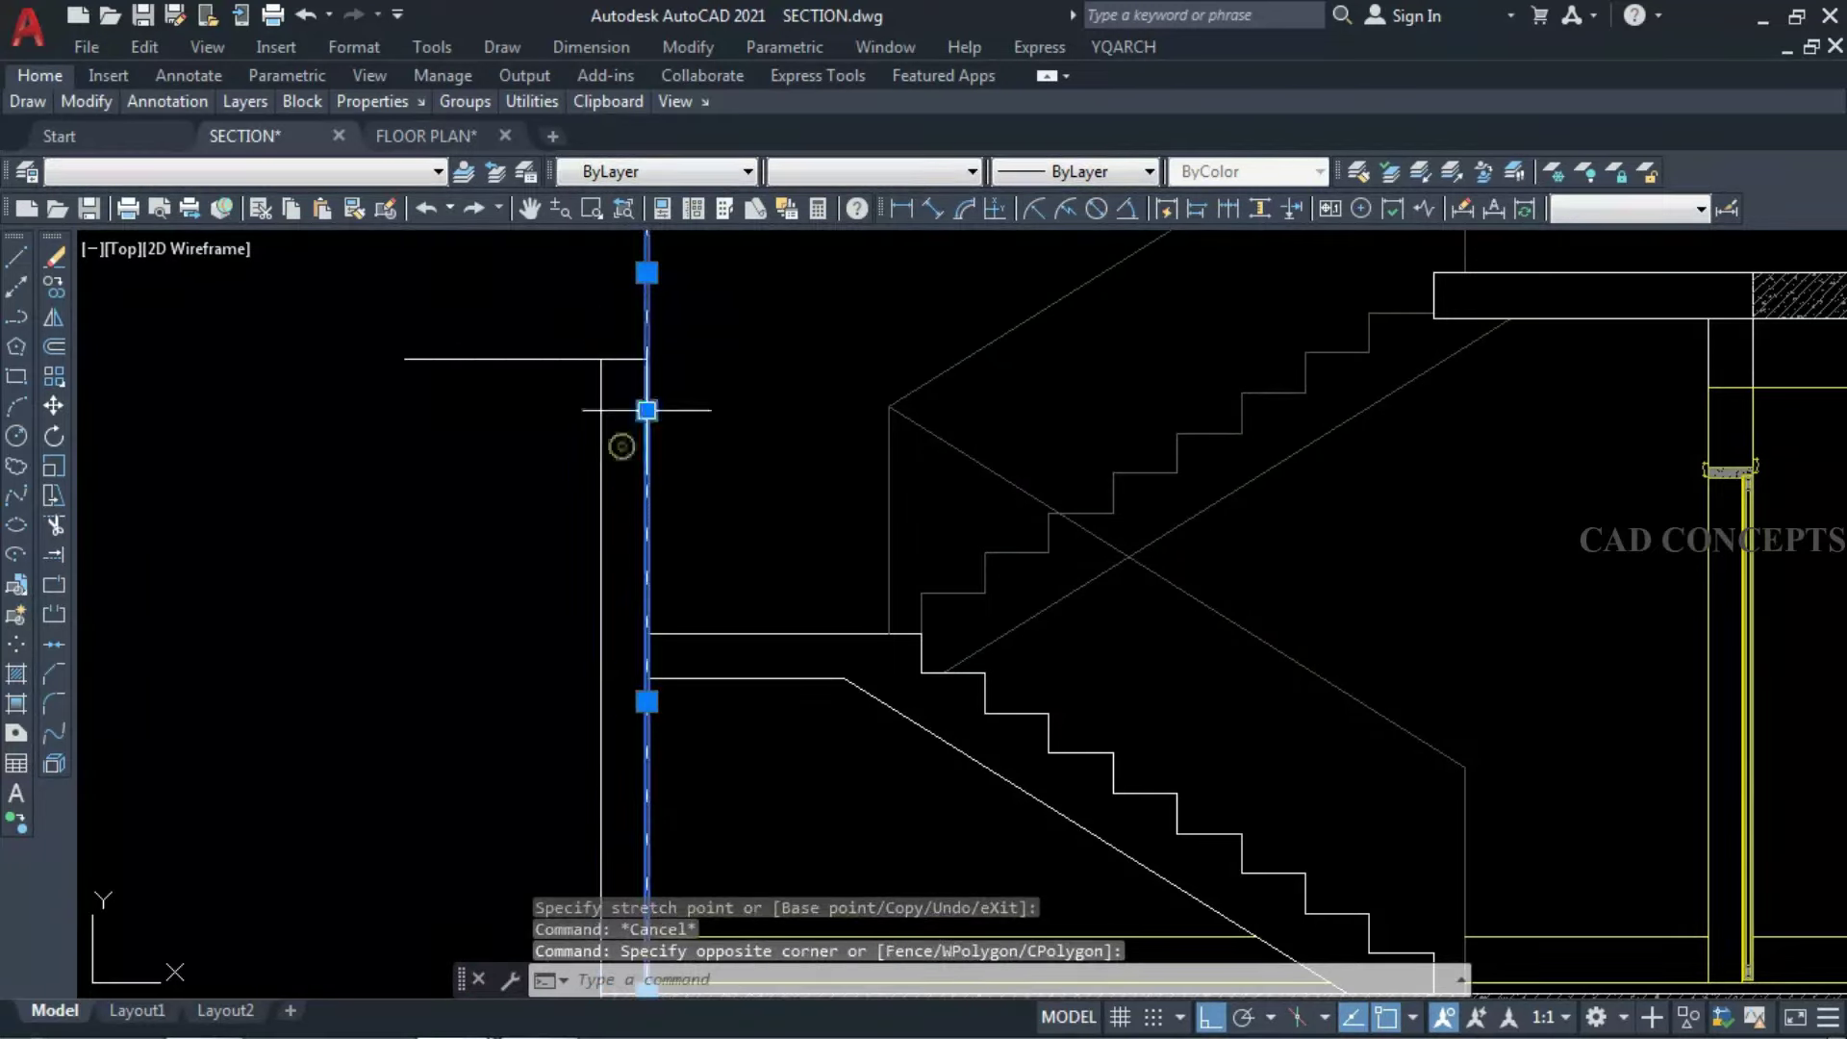
click(647, 410)
key(Escape)
key(Escape)
click(536, 375)
click(405, 359)
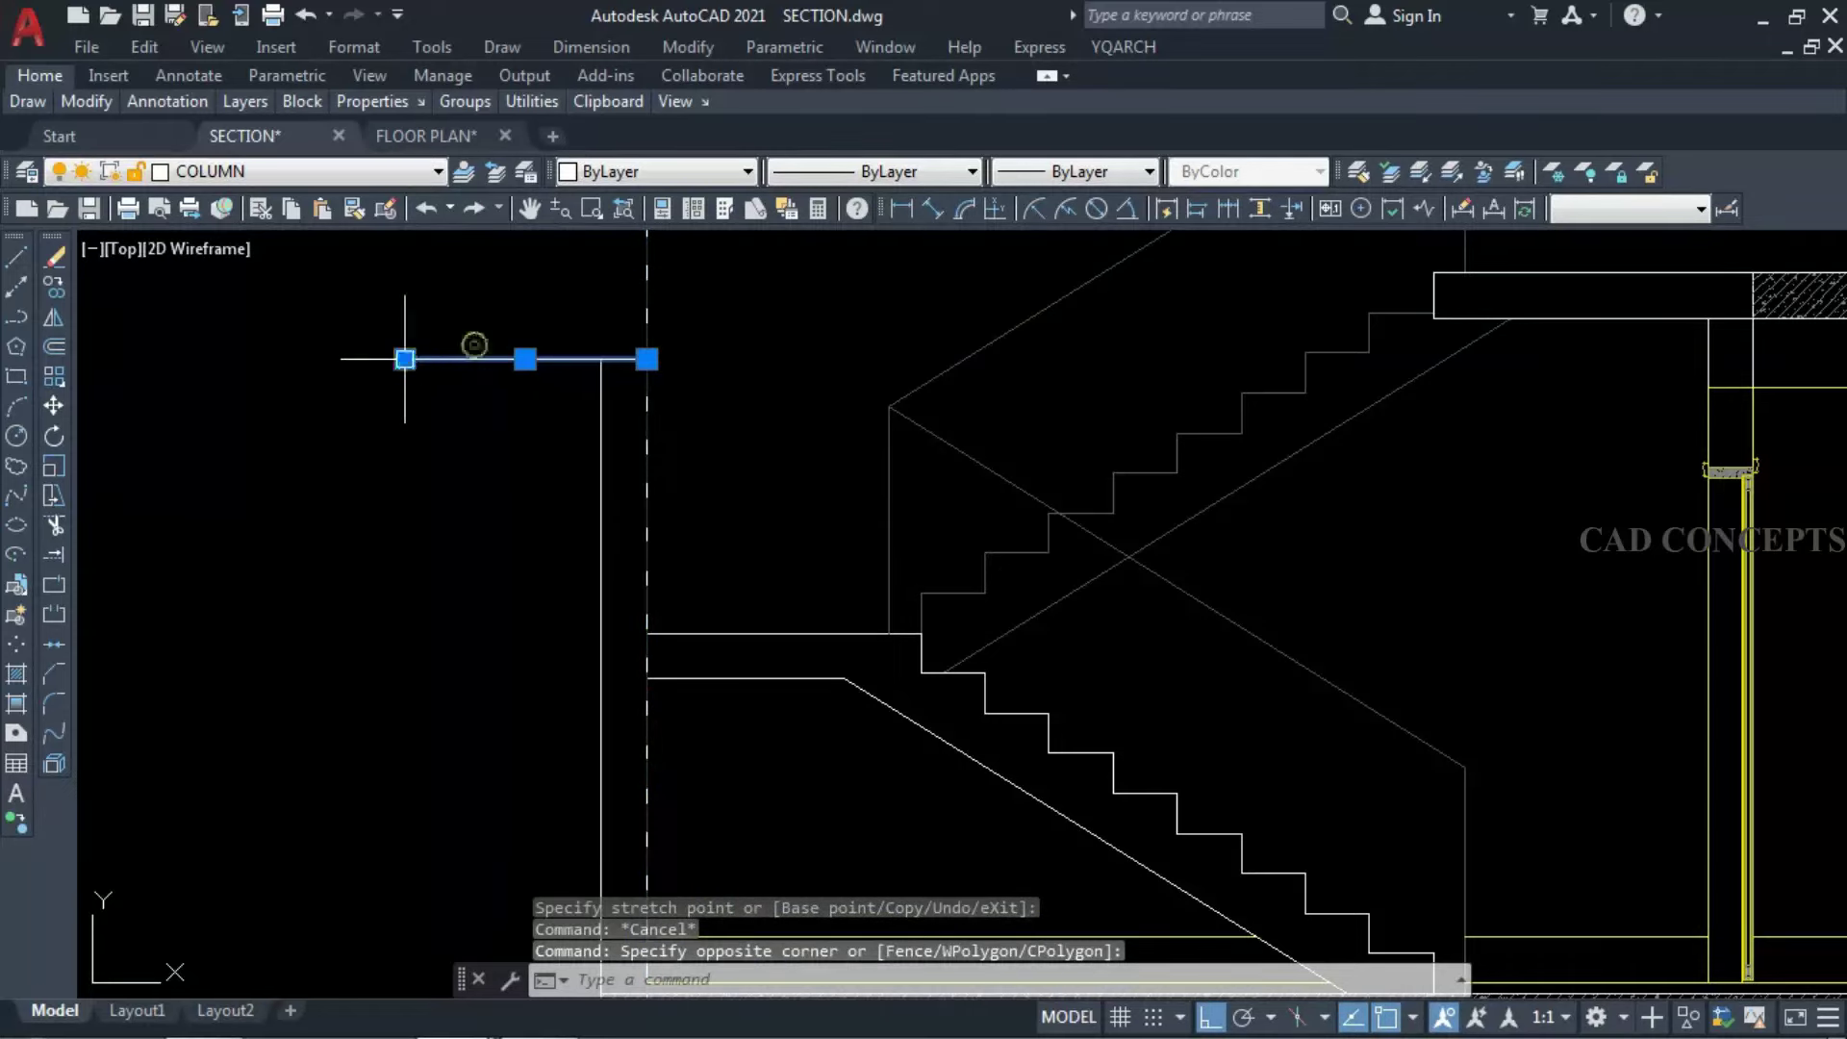
click(405, 359)
click(600, 359)
key(Escape)
scroll(547, 627, down, 2)
Add a 12-wide window section at the left wall corner using WD.
text(W)
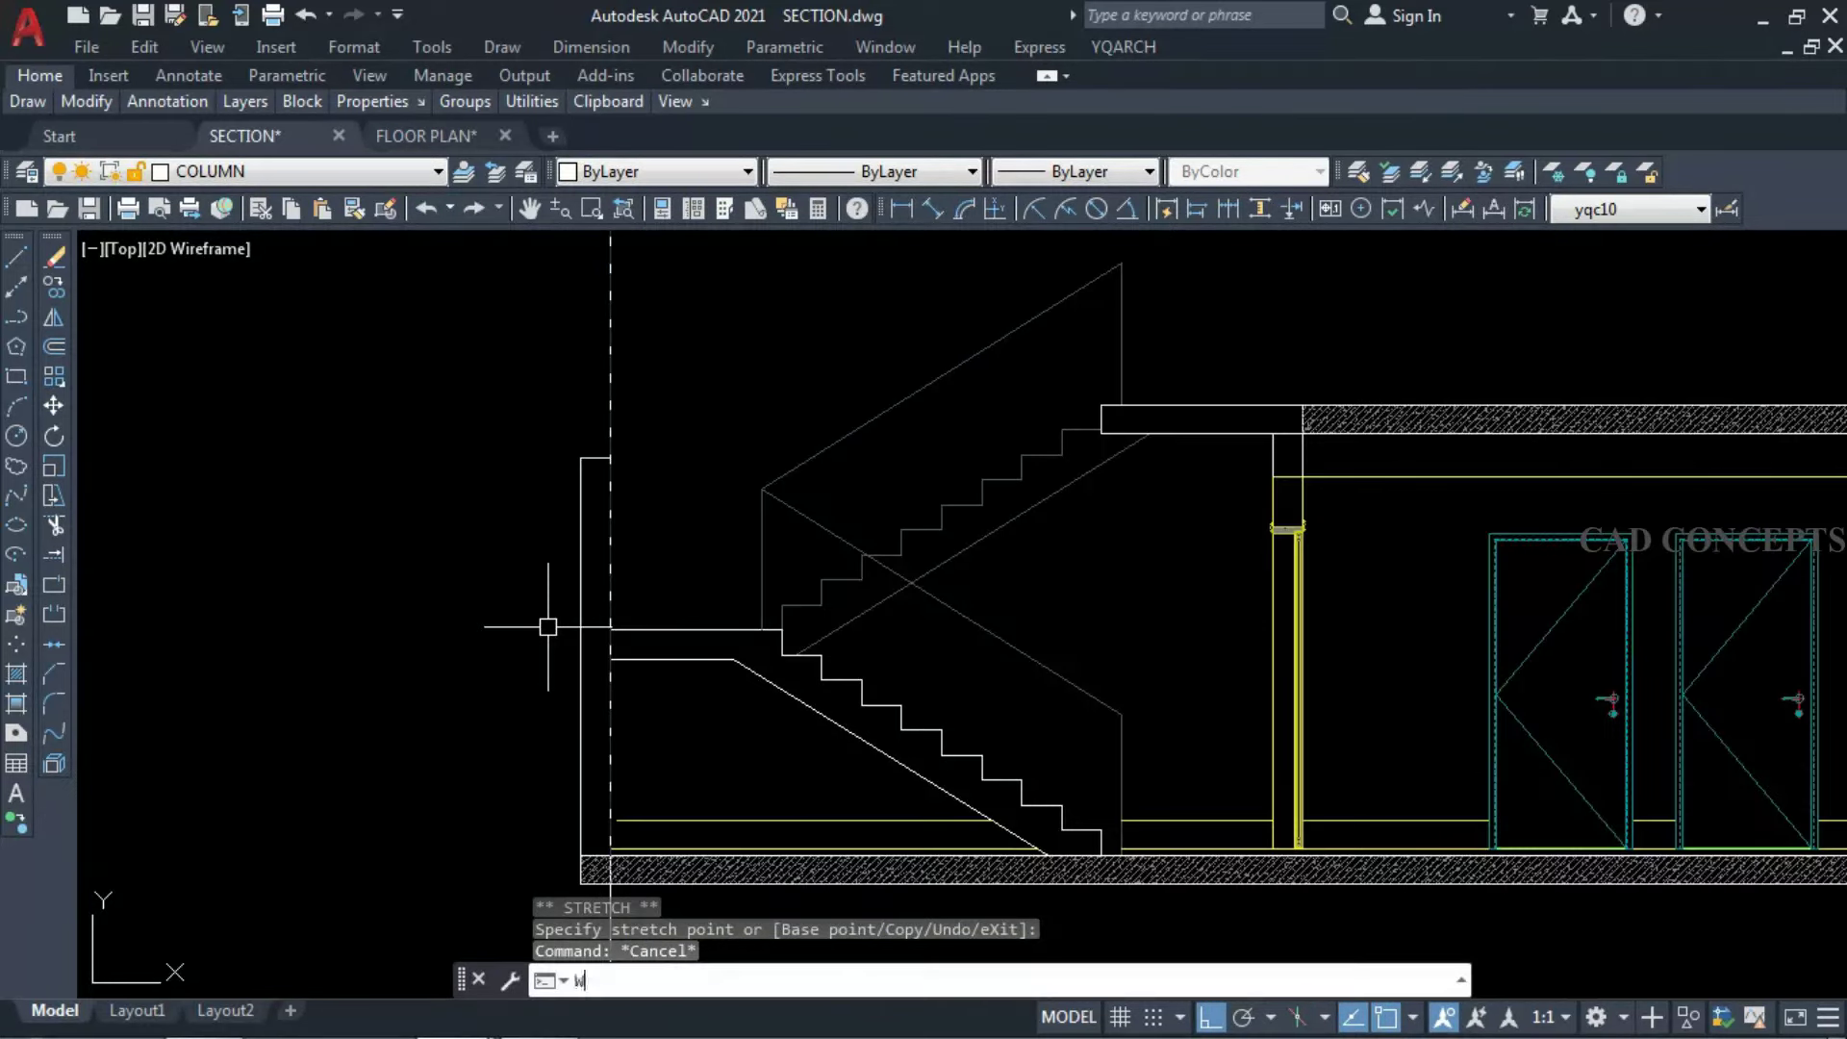
text(D)
key(Return)
click(581, 458)
text(1)
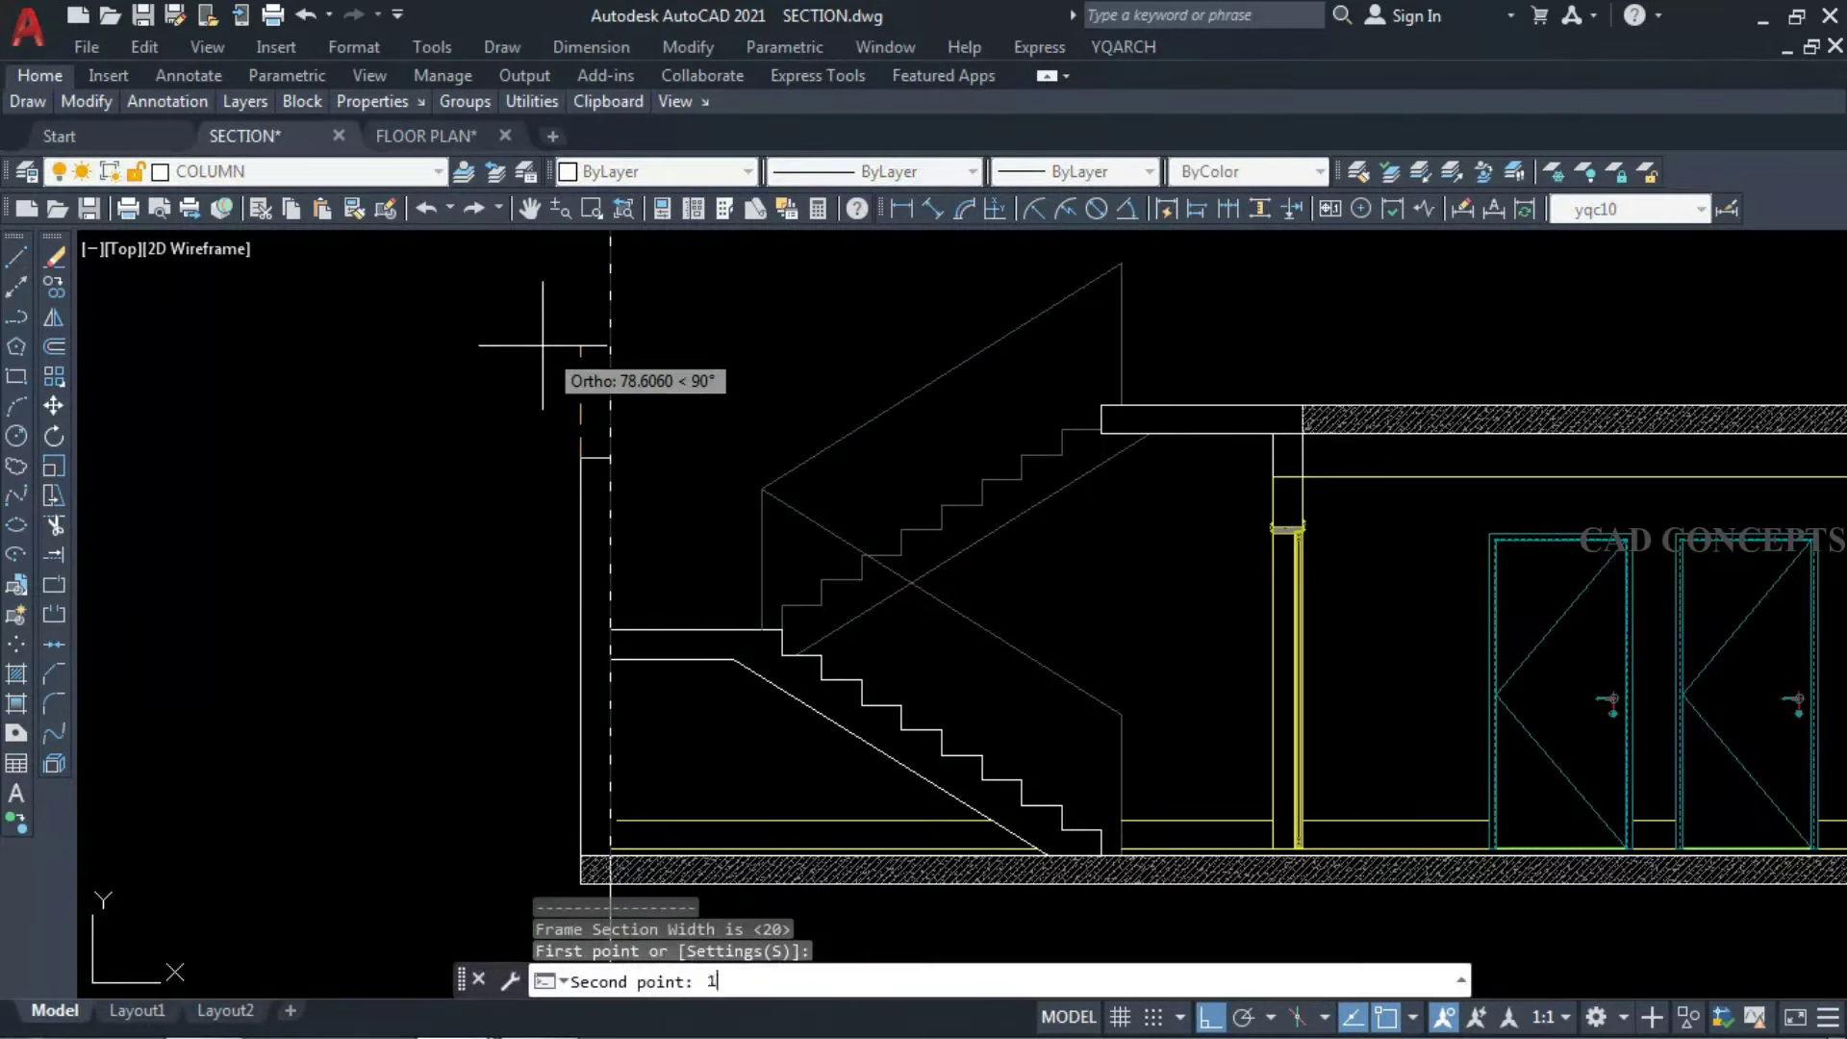
text(2)
key(Return)
key(Escape)
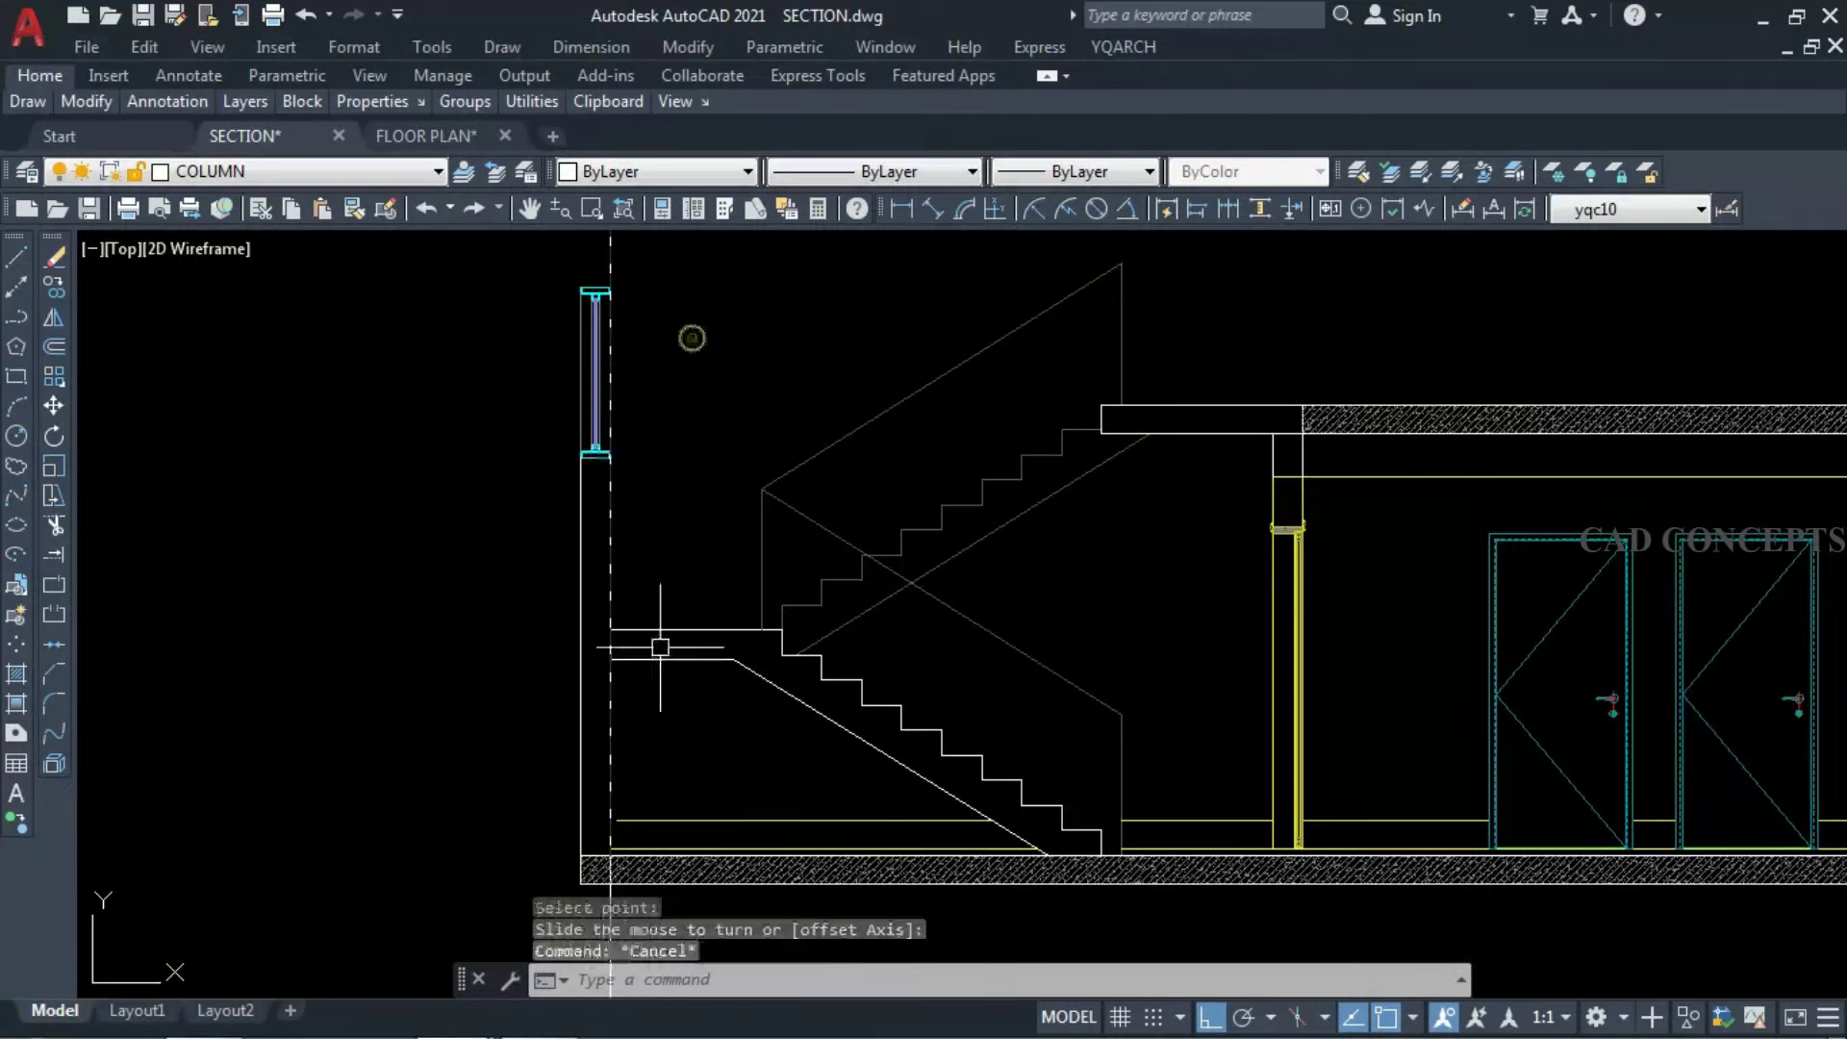
scroll(656, 650, down, 2)
scroll(635, 538, up, 2)
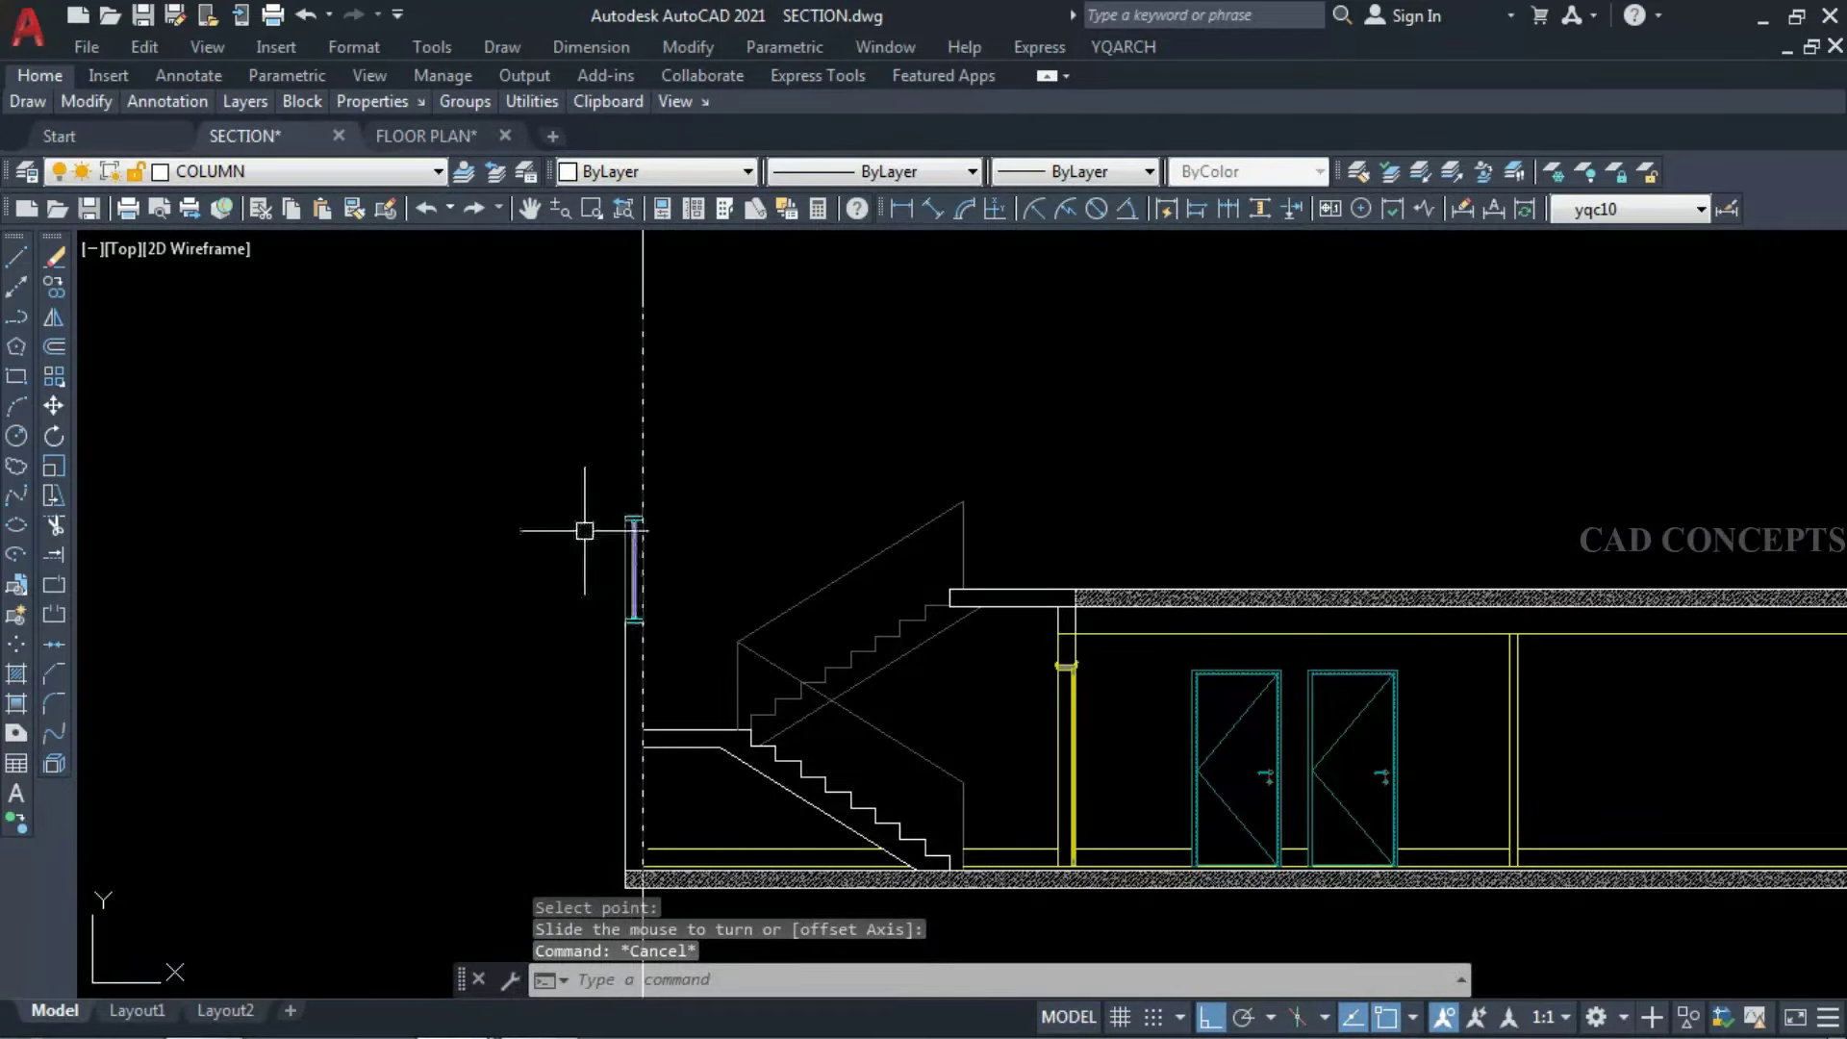
scroll(584, 530, down, 3)
scroll(915, 564, up, 5)
Hatch the slab end over the stair and its column.
click(917, 545)
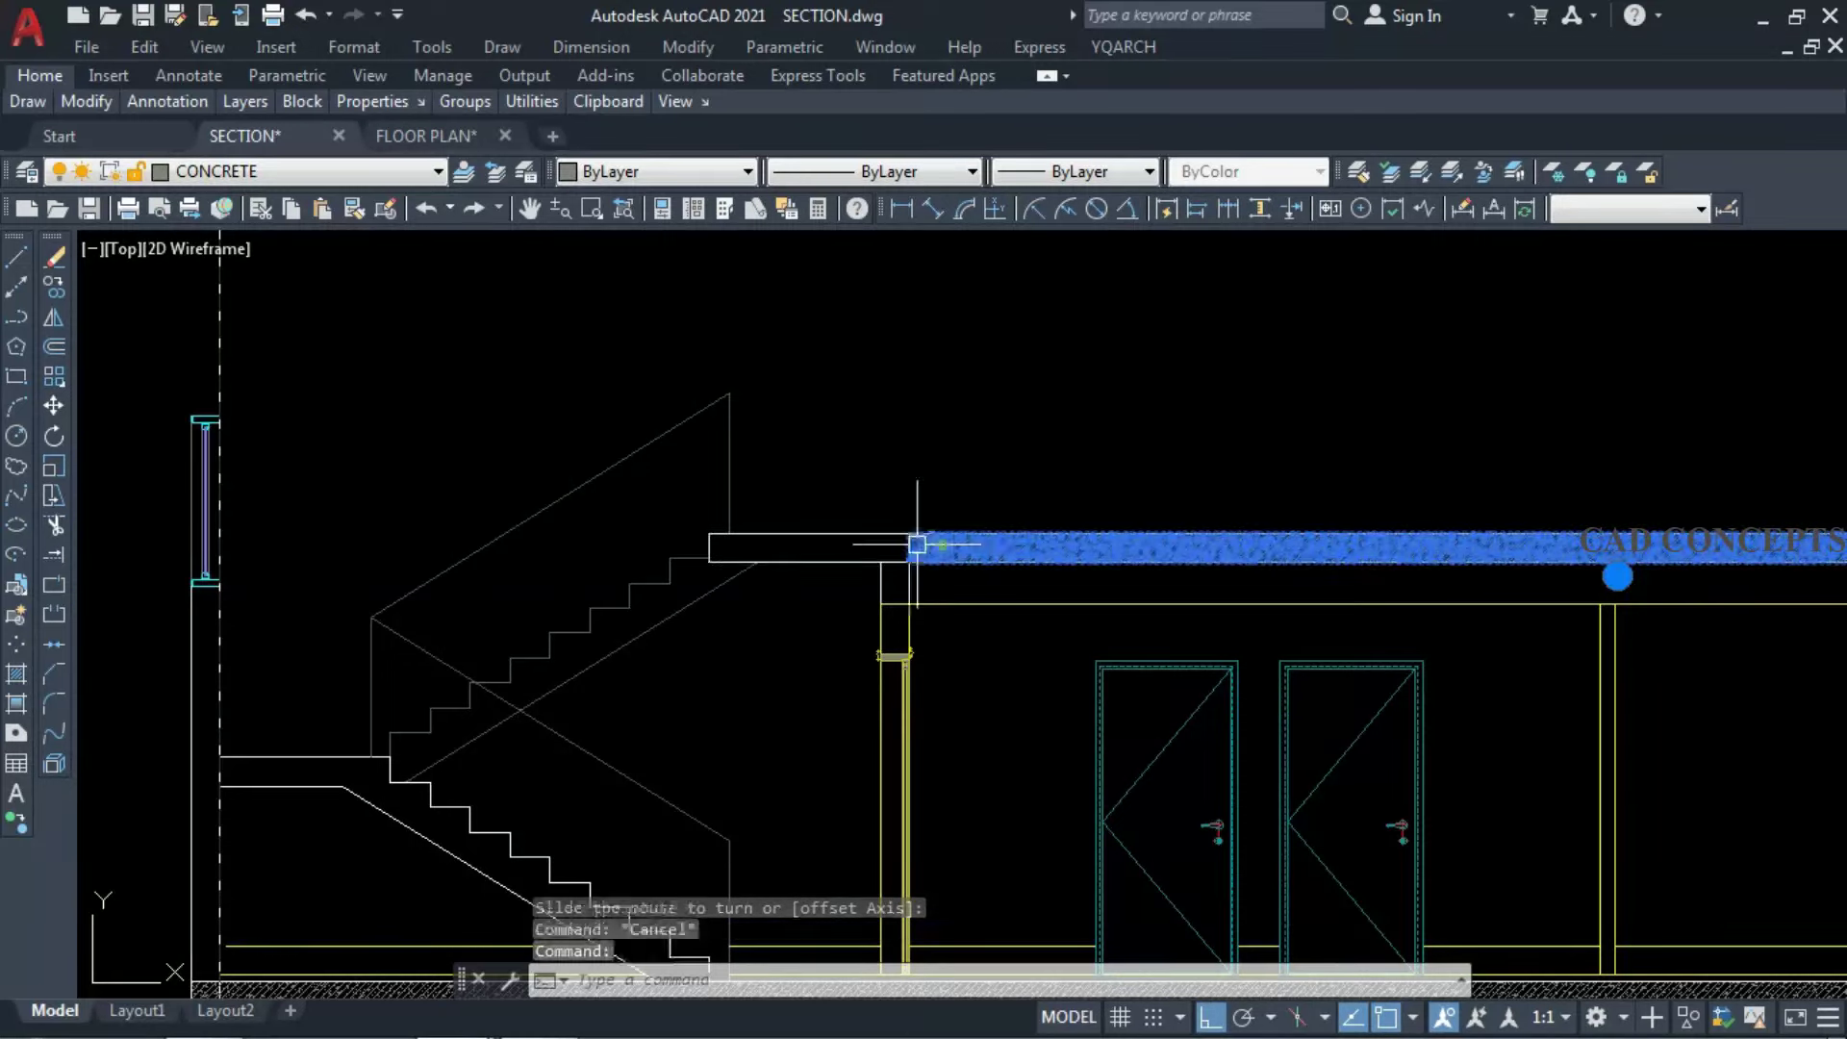
scroll(914, 544, up, 5)
key(Escape)
click(887, 450)
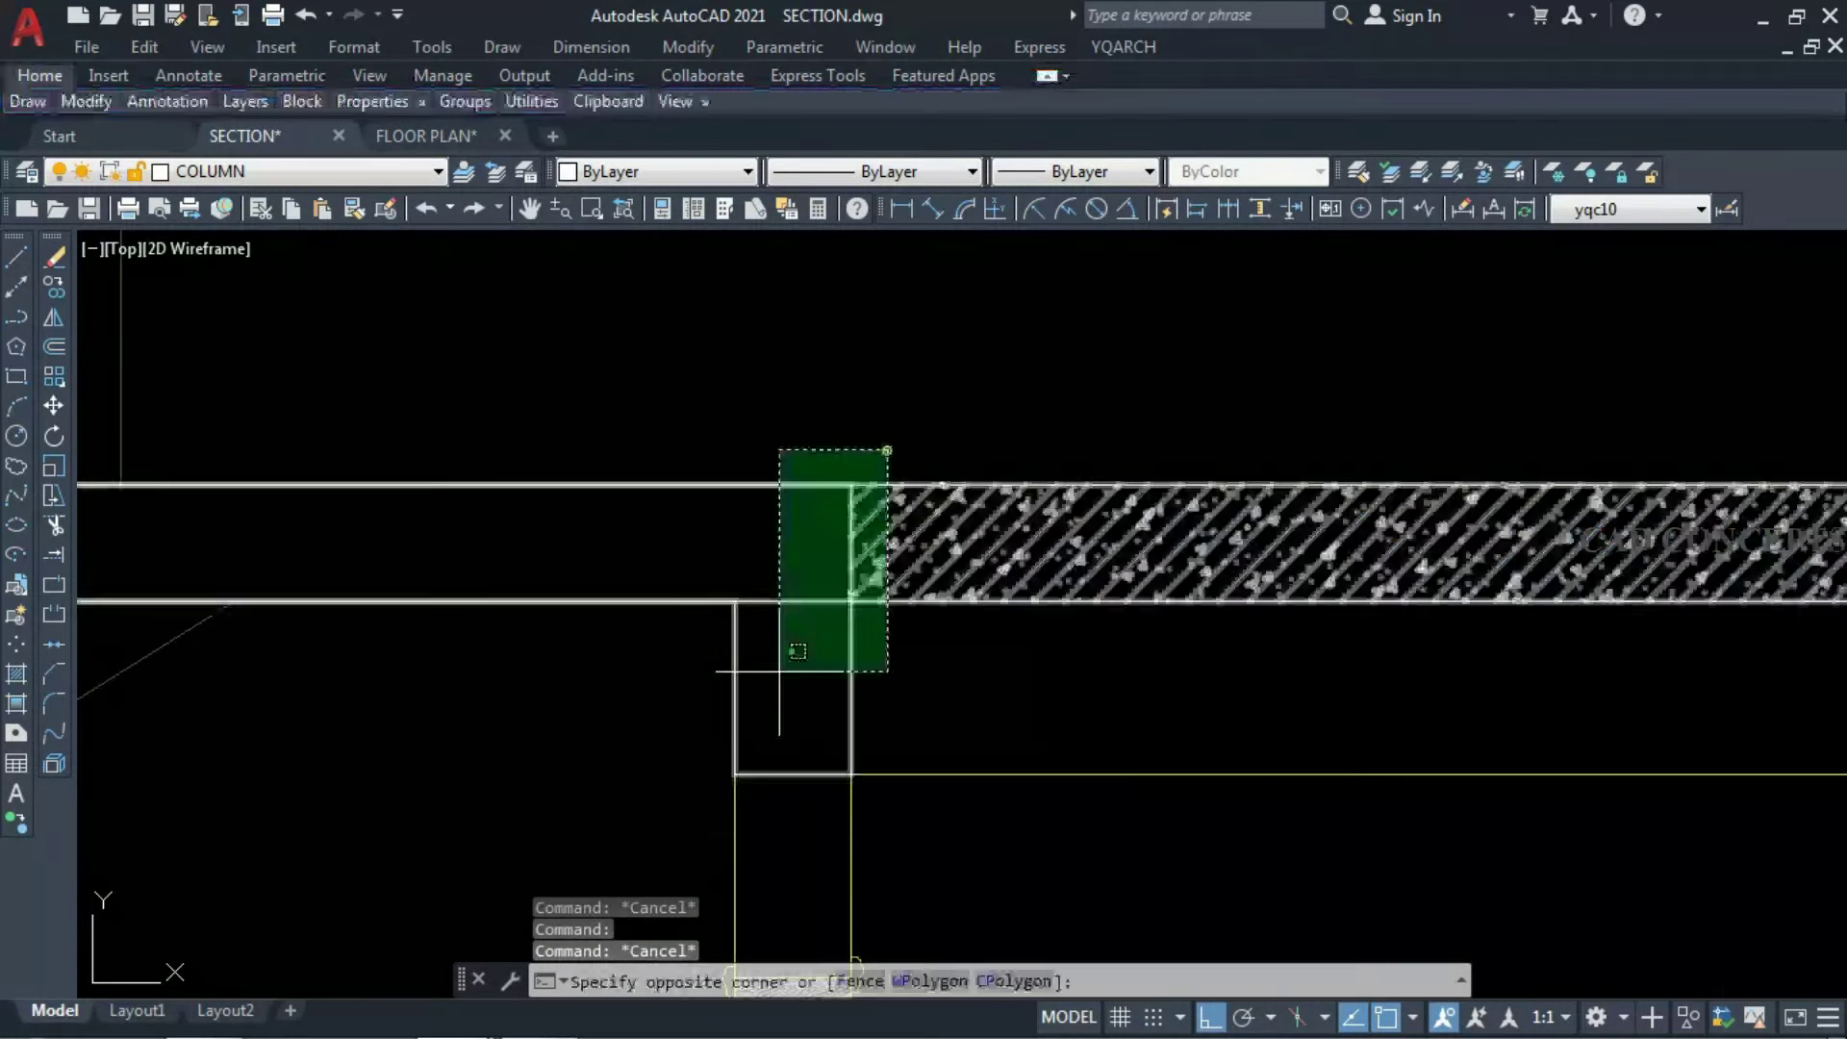
key(Escape)
scroll(983, 567, down, 2)
text(h)
key(Return)
click(790, 554)
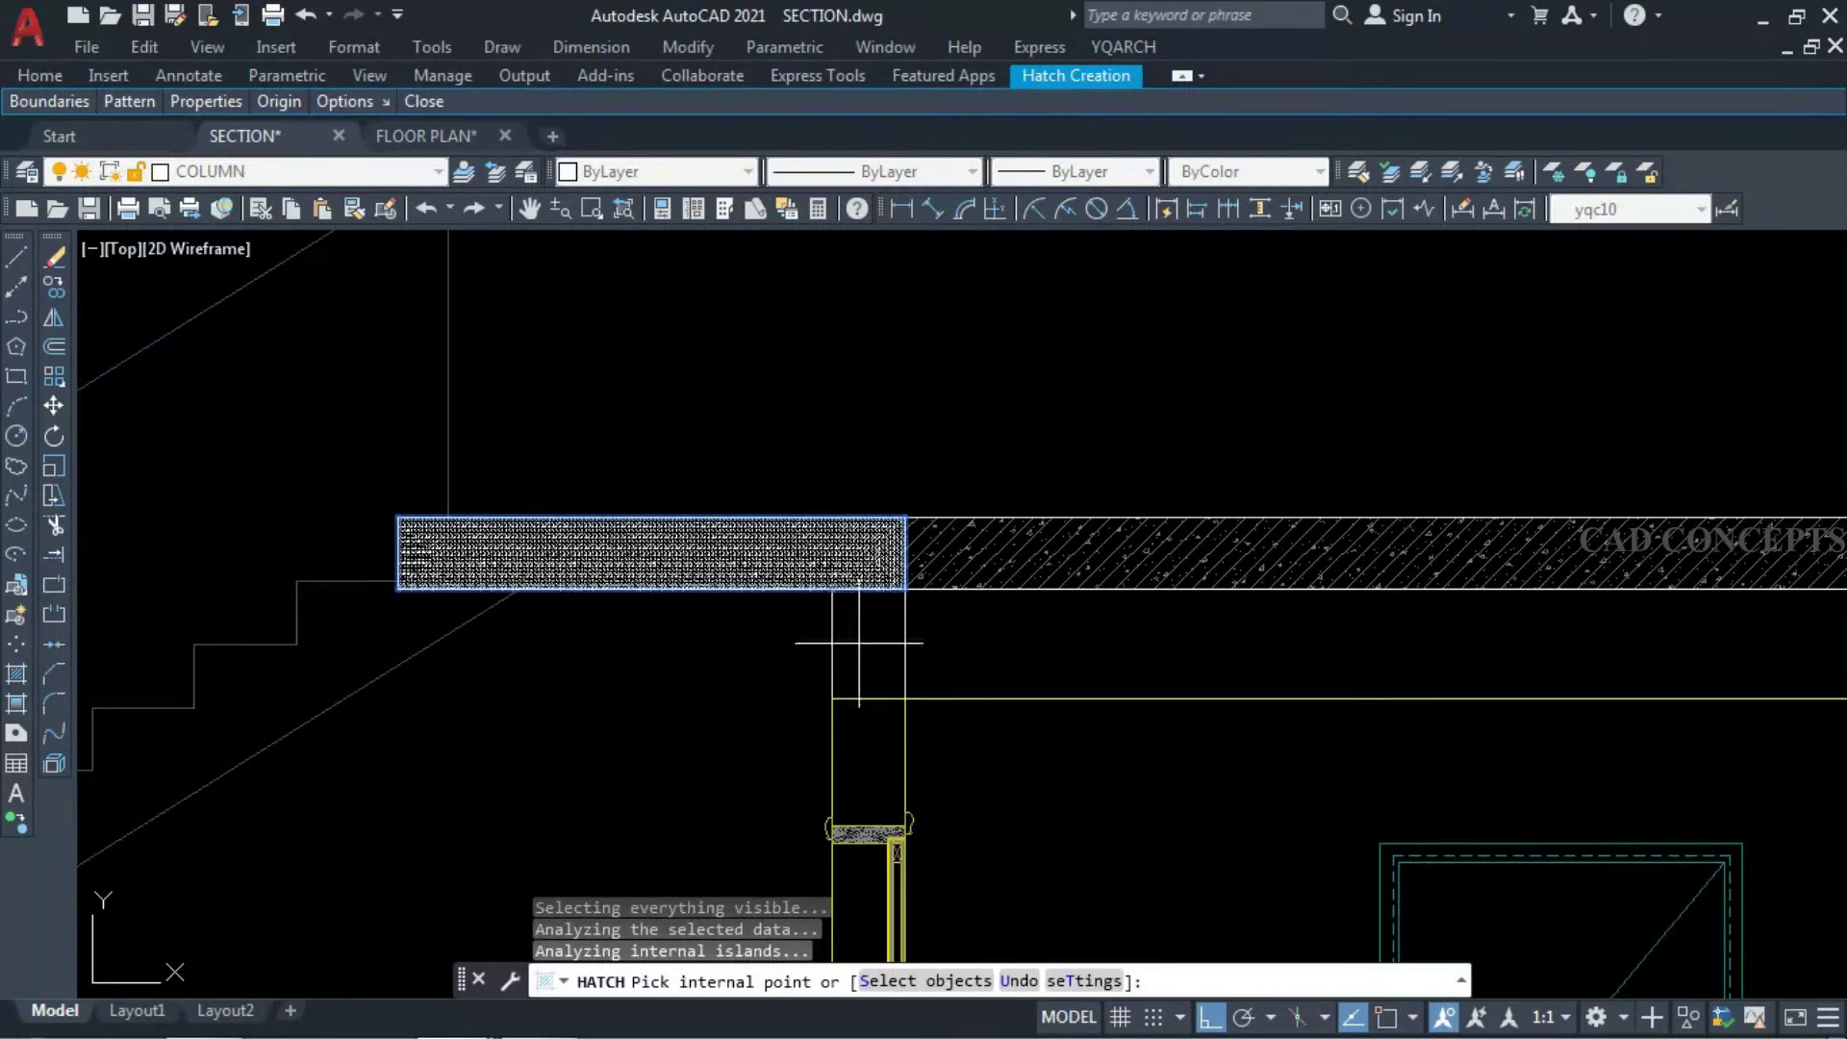
scroll(1018, 553, down, 2)
key(Return)
Give the new hatch the main slab's concrete pattern with MA.
click(1019, 558)
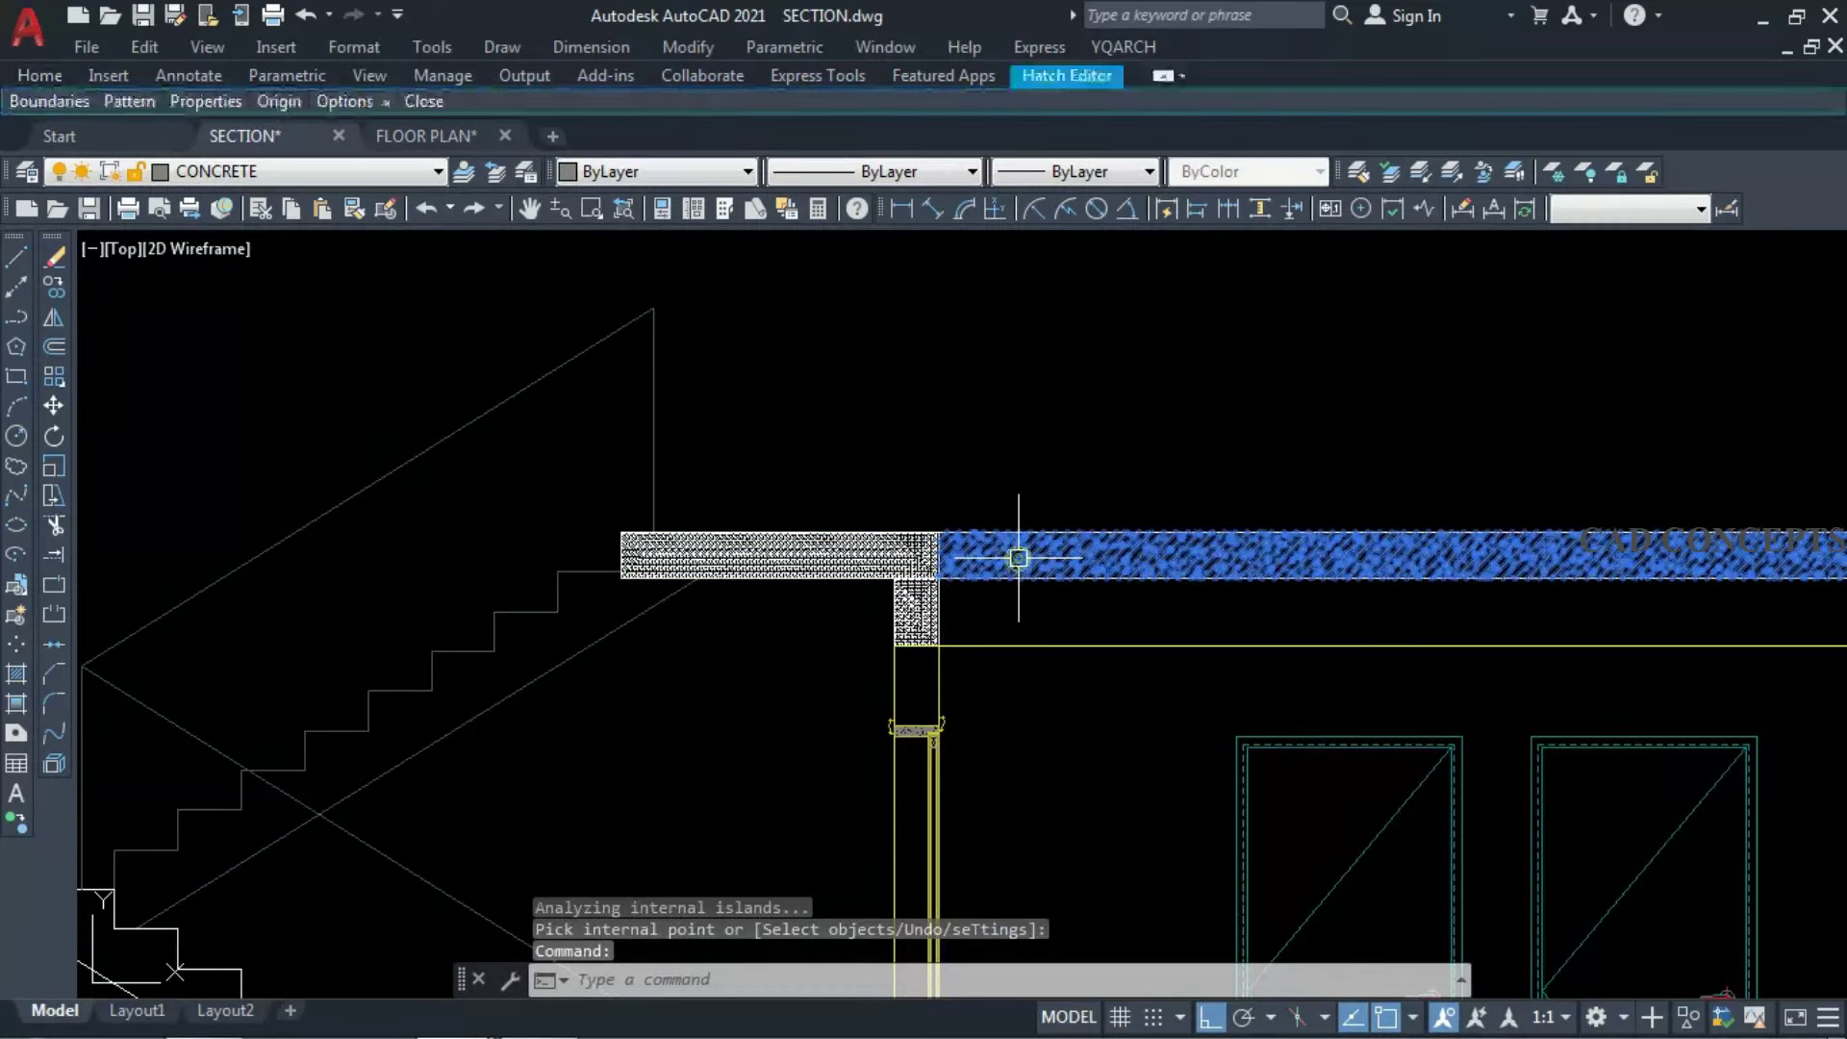
text(ma)
key(Return)
scroll(924, 566, up, 2)
click(930, 661)
key(Escape)
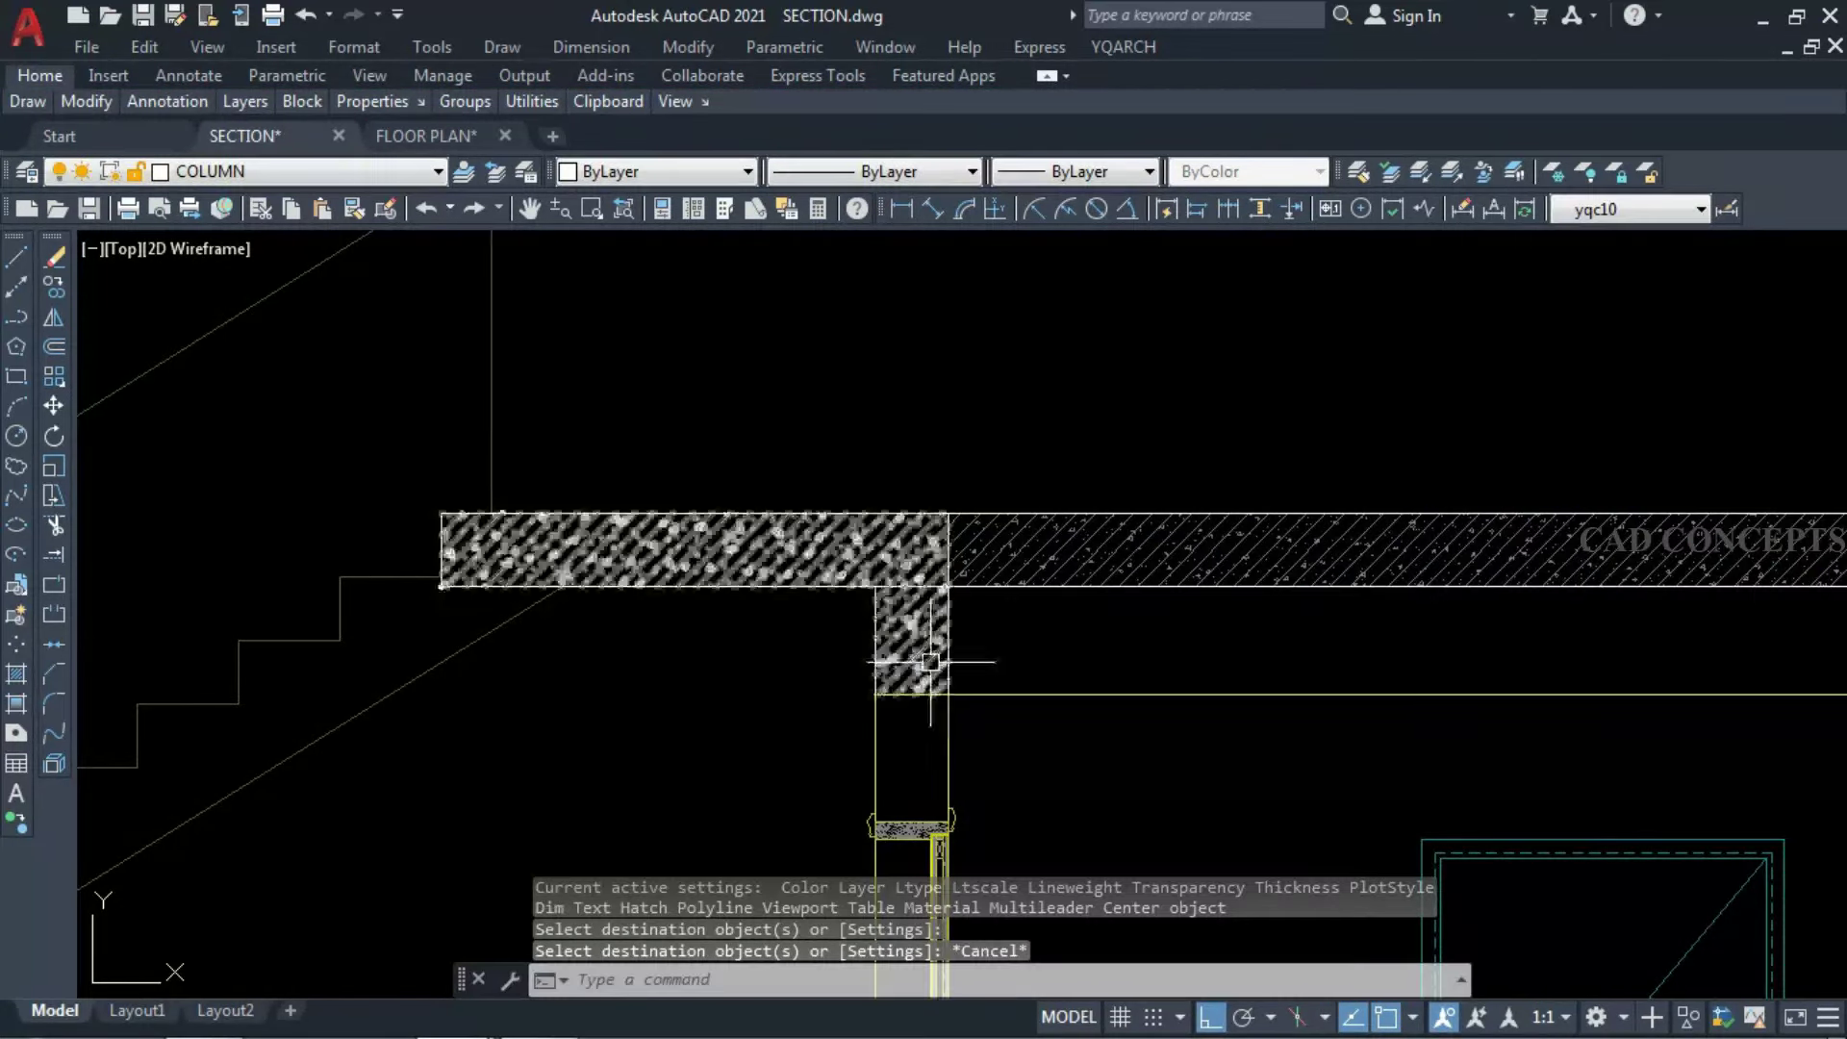
Try a trim at the slab and column corner, then cancel it.
text(tr)
key(Return)
scroll(931, 606, up, 6)
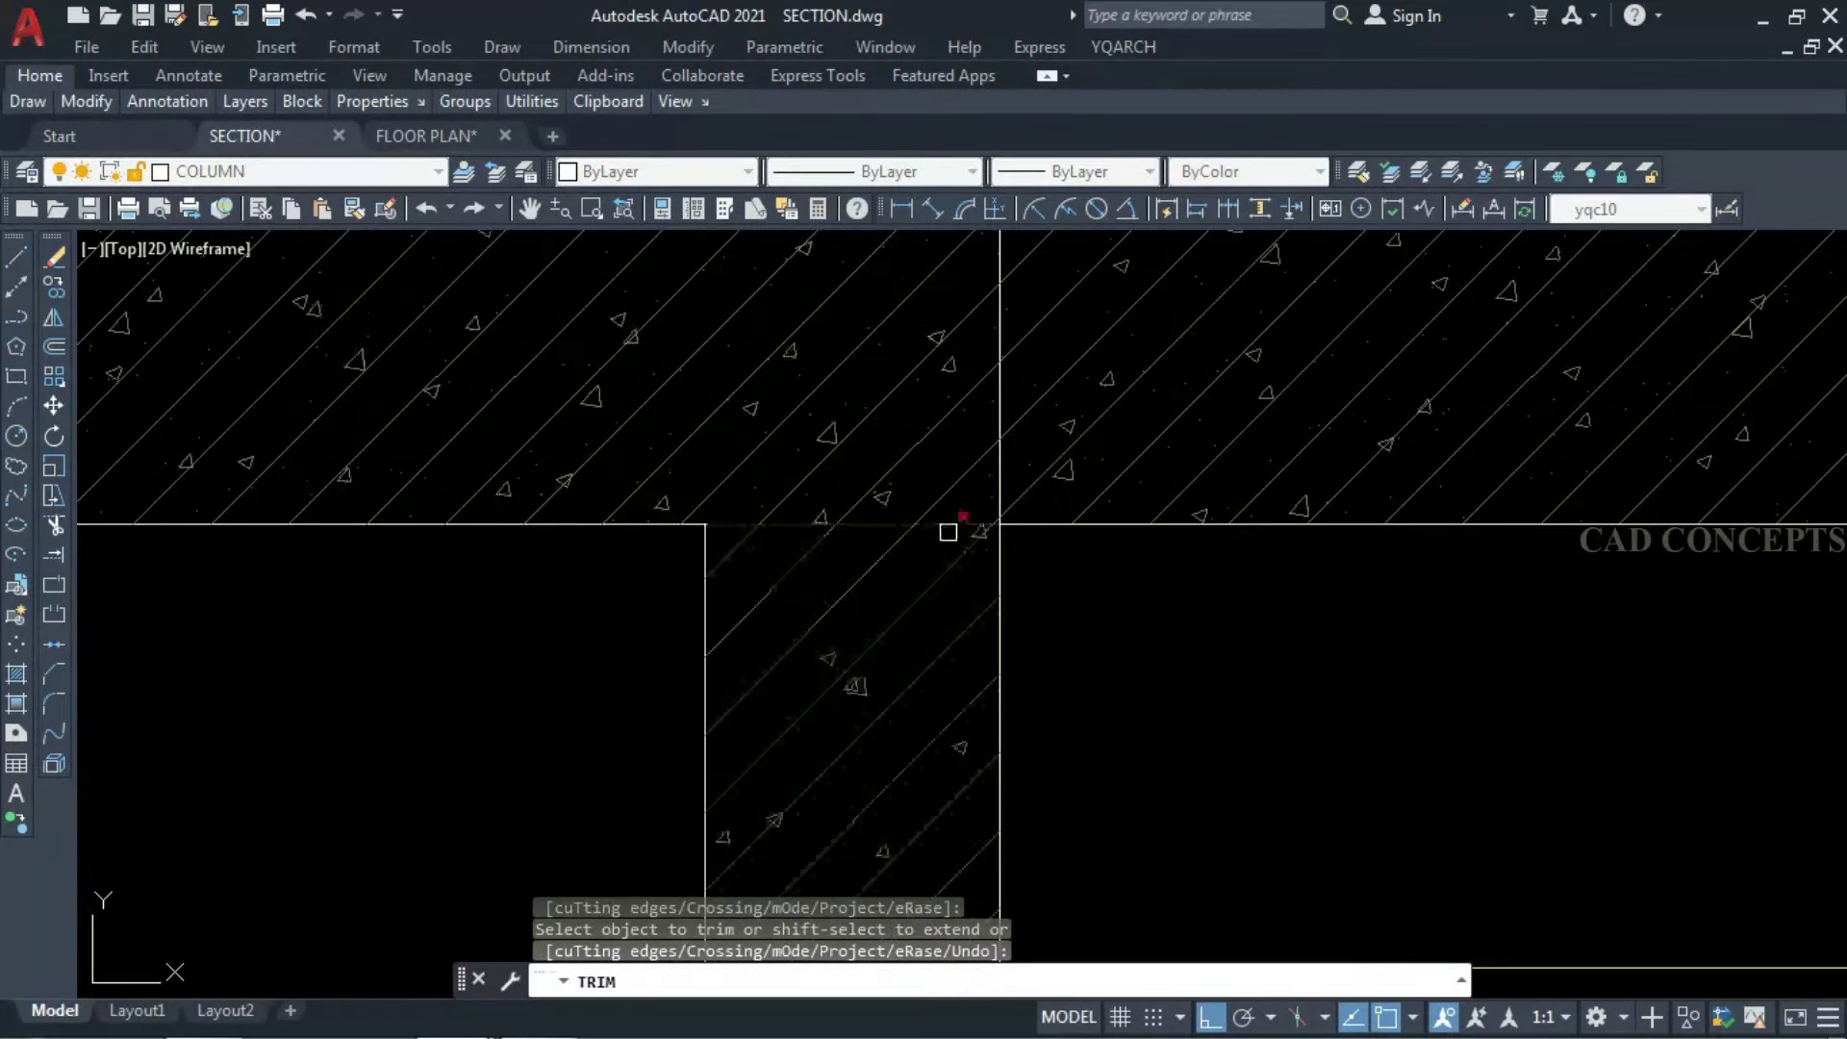
scroll(949, 520, down, 4)
key(Escape)
Merge the slab-end hatch and the main slab hatch into one with HHU.
click(909, 486)
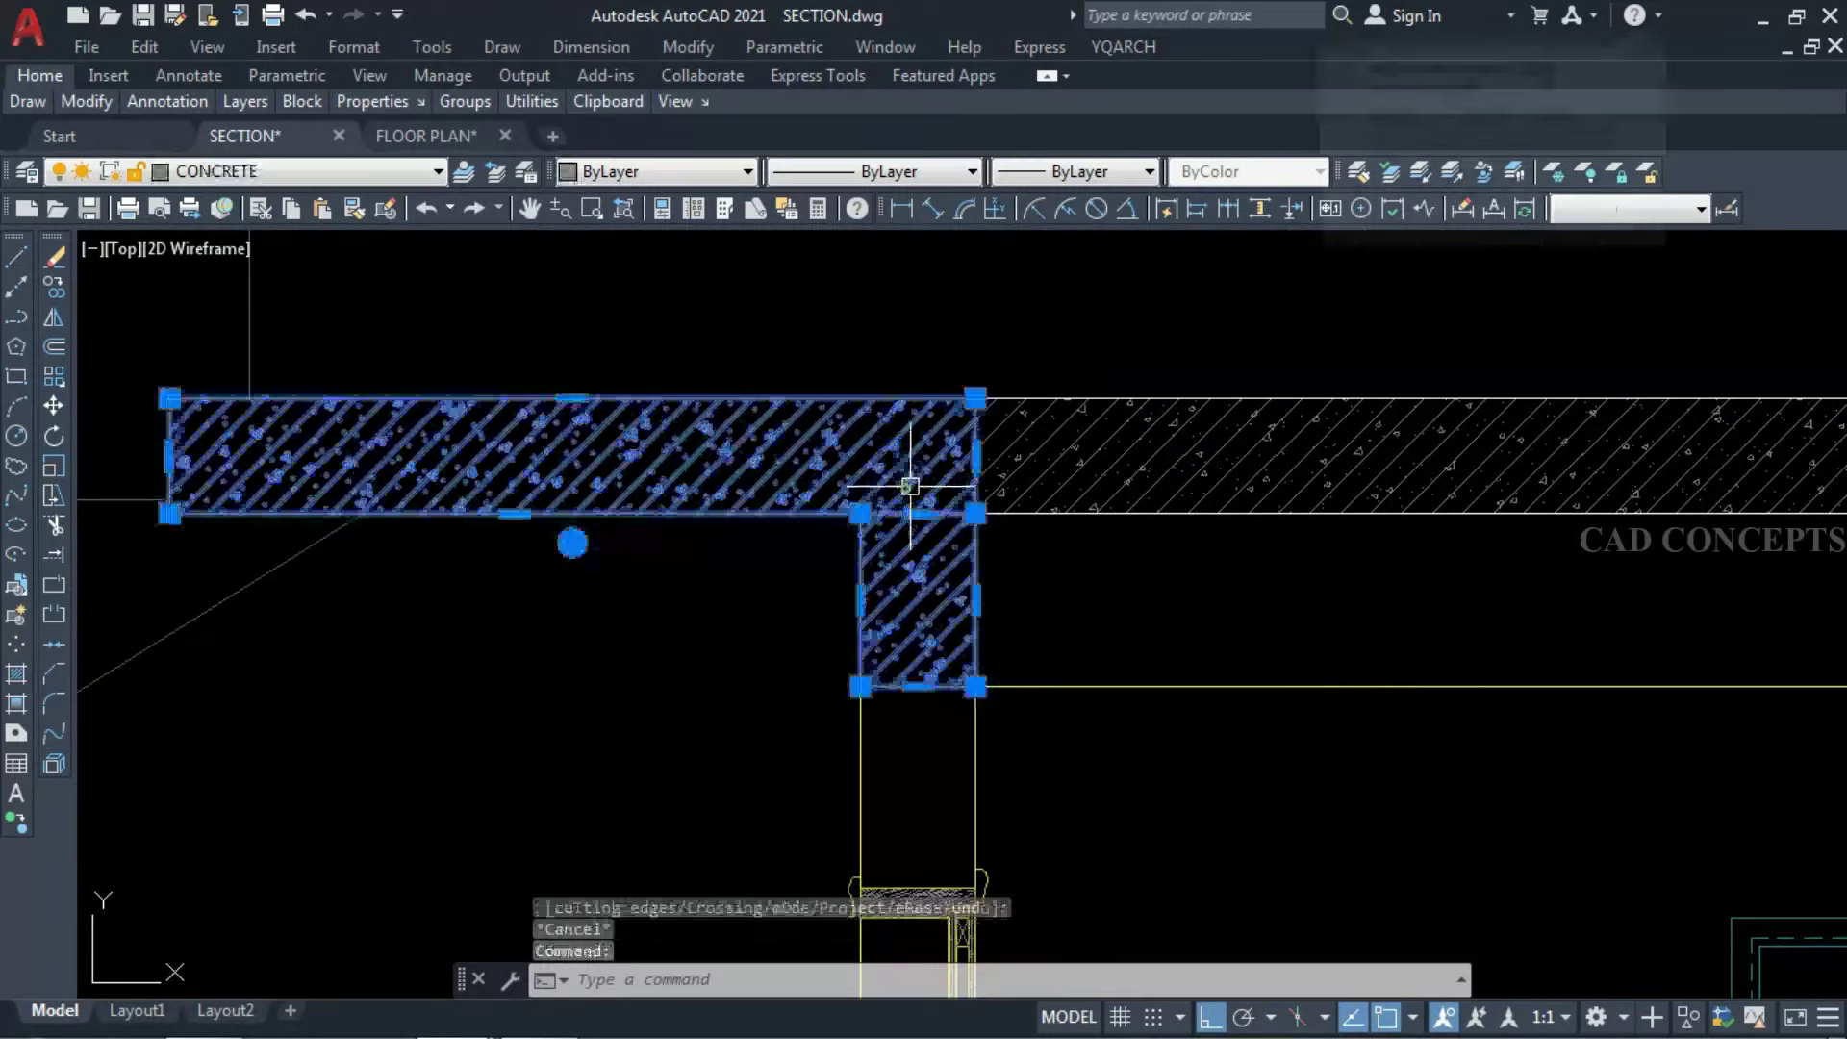
click(1042, 454)
text(hhu)
key(Return)
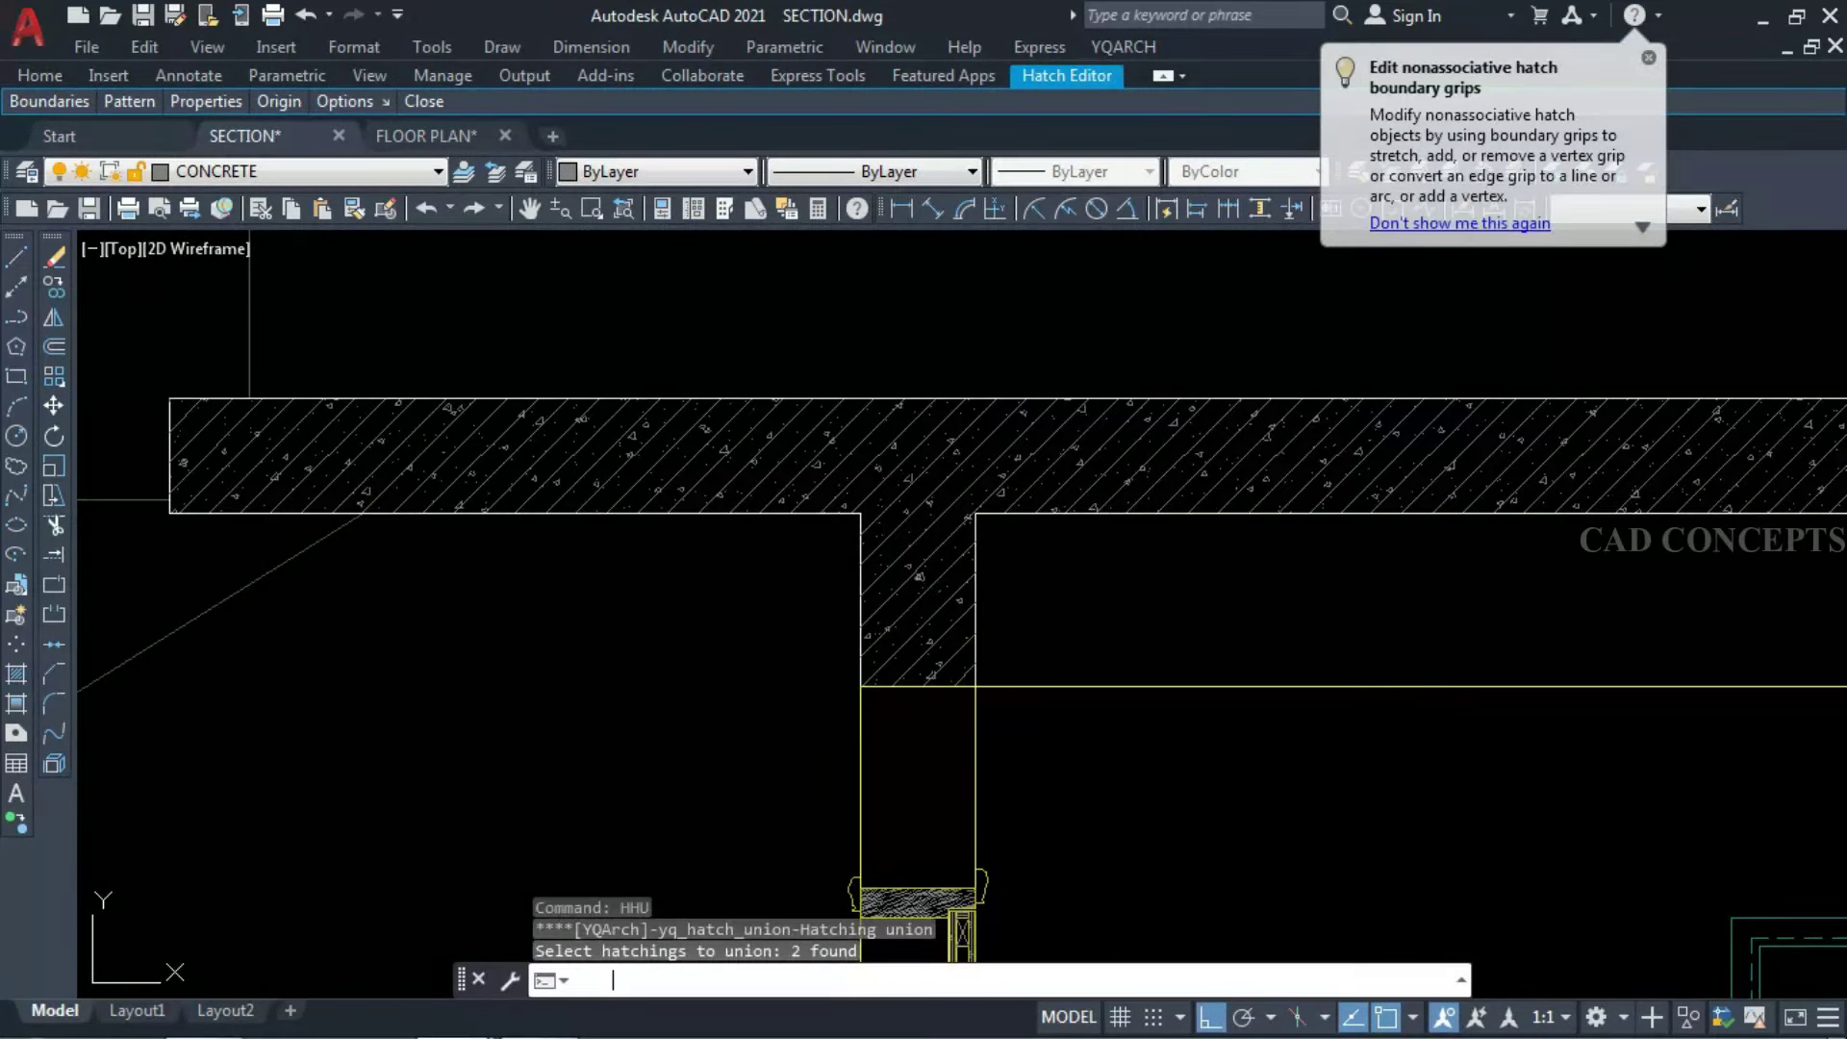
key(Escape)
scroll(962, 548, down, 5)
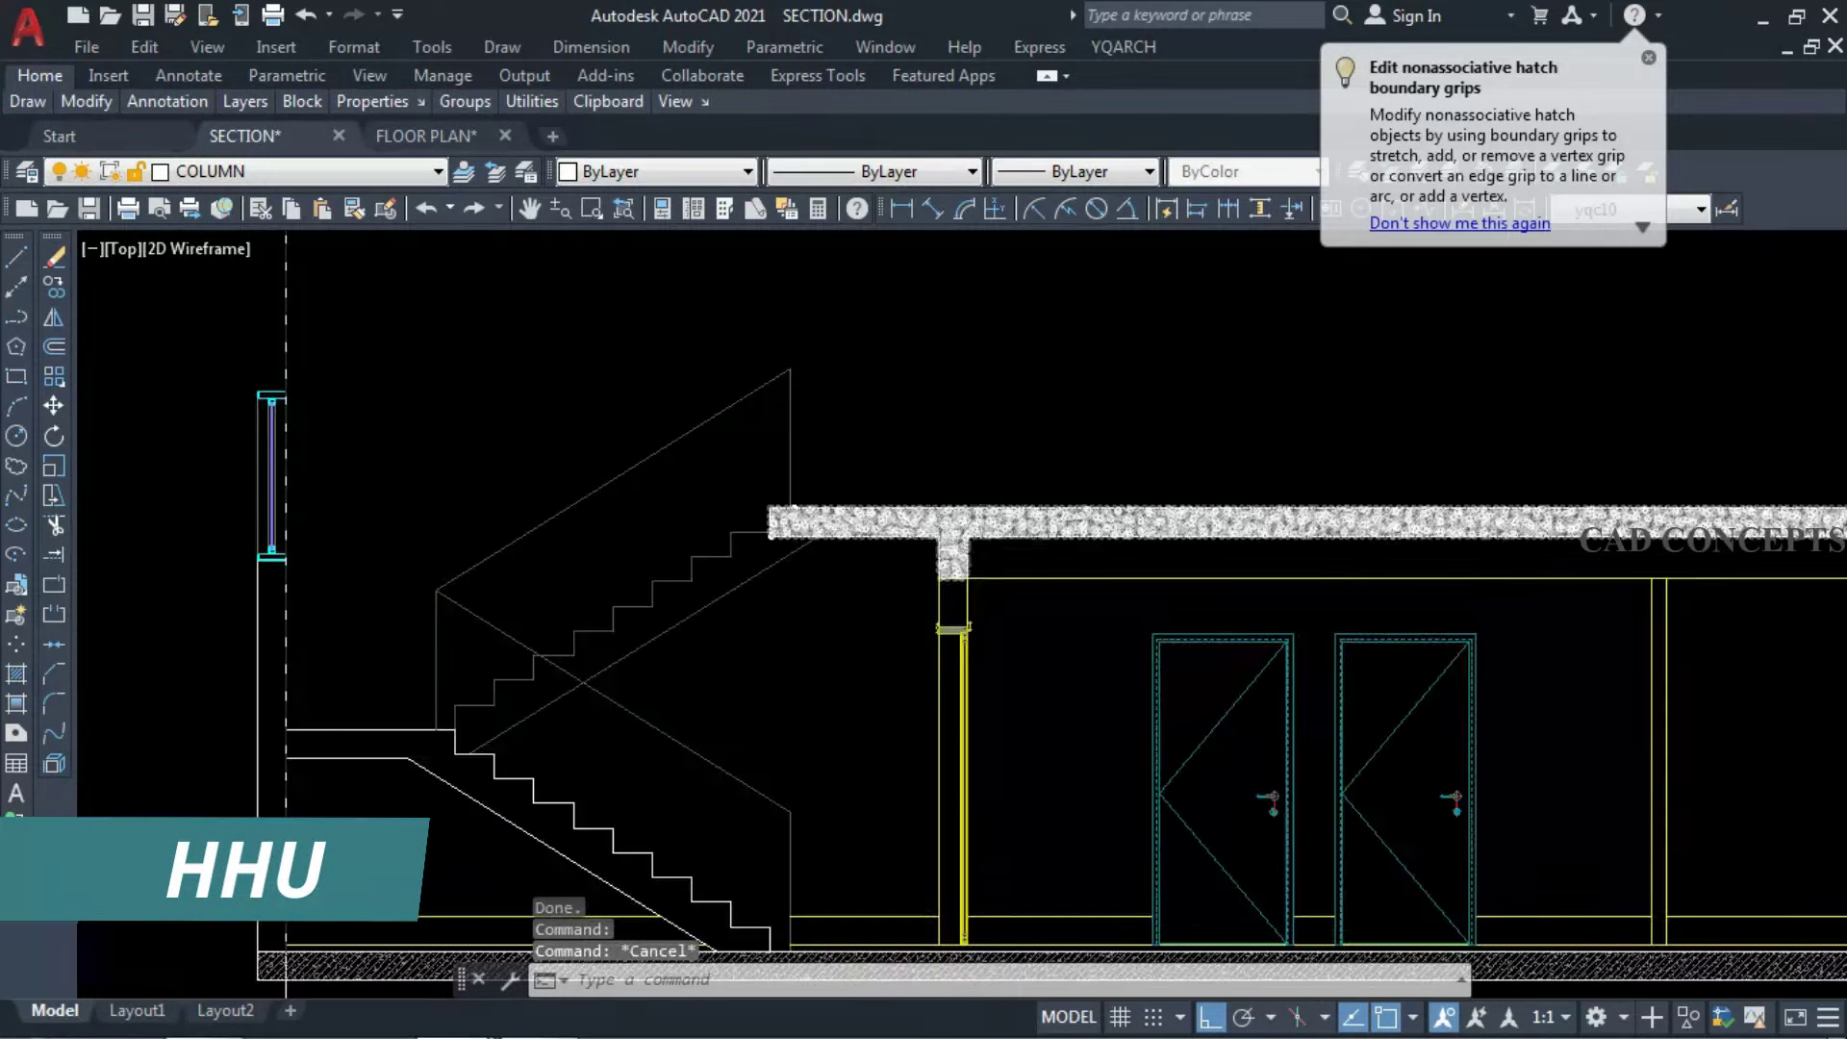
scroll(969, 554, down, 3)
scroll(874, 528, up, 5)
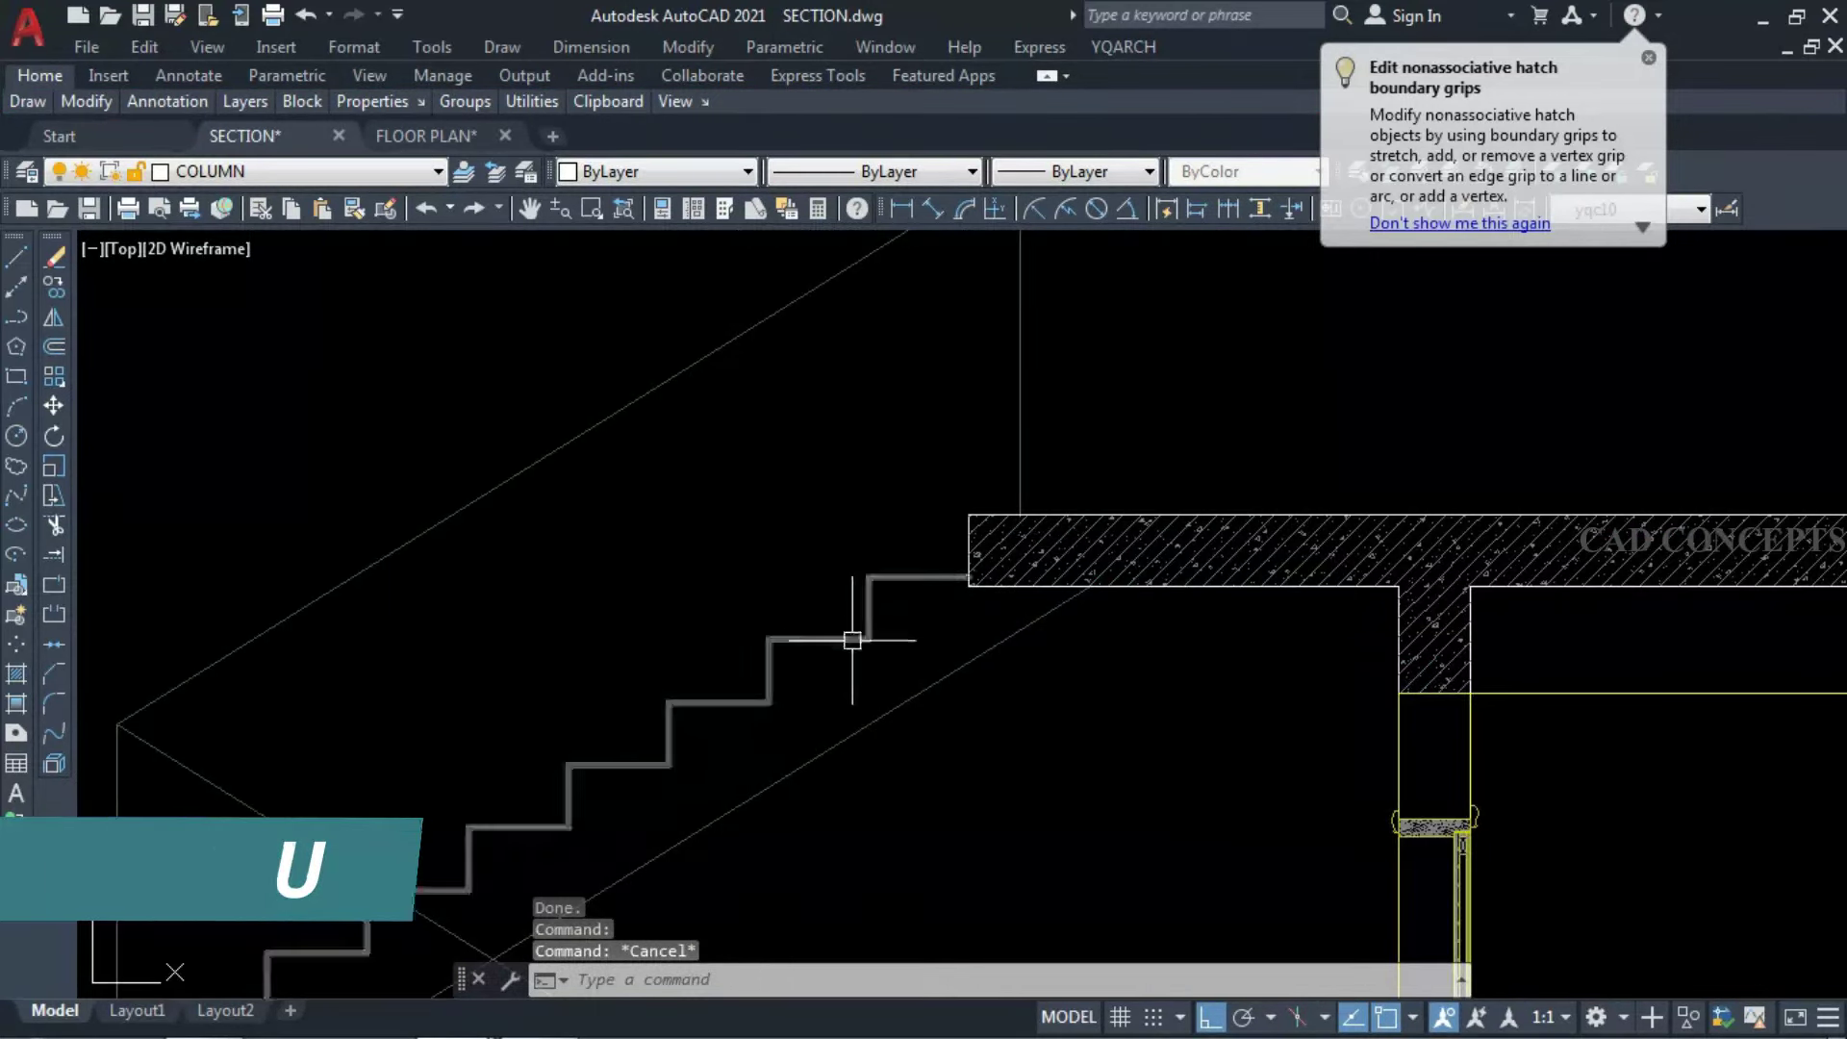
scroll(812, 578, down, 5)
scroll(856, 693, up, 3)
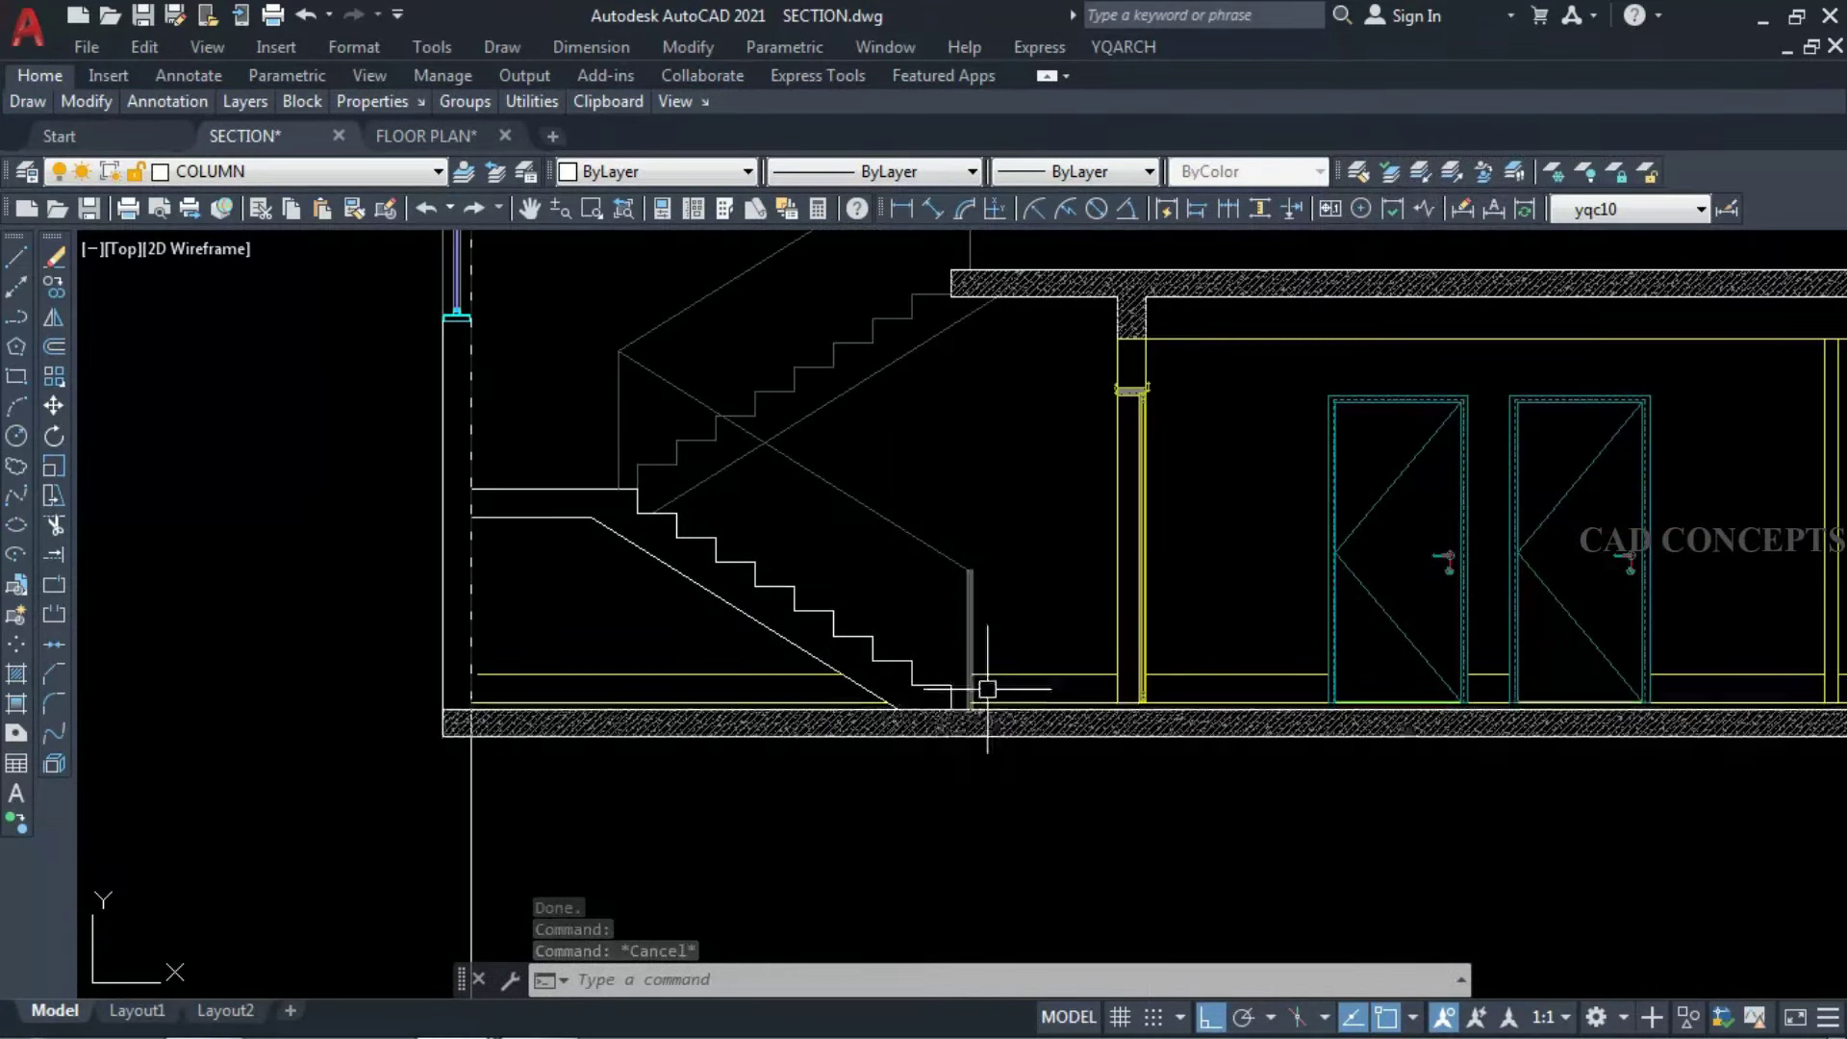
scroll(760, 770, down, 3)
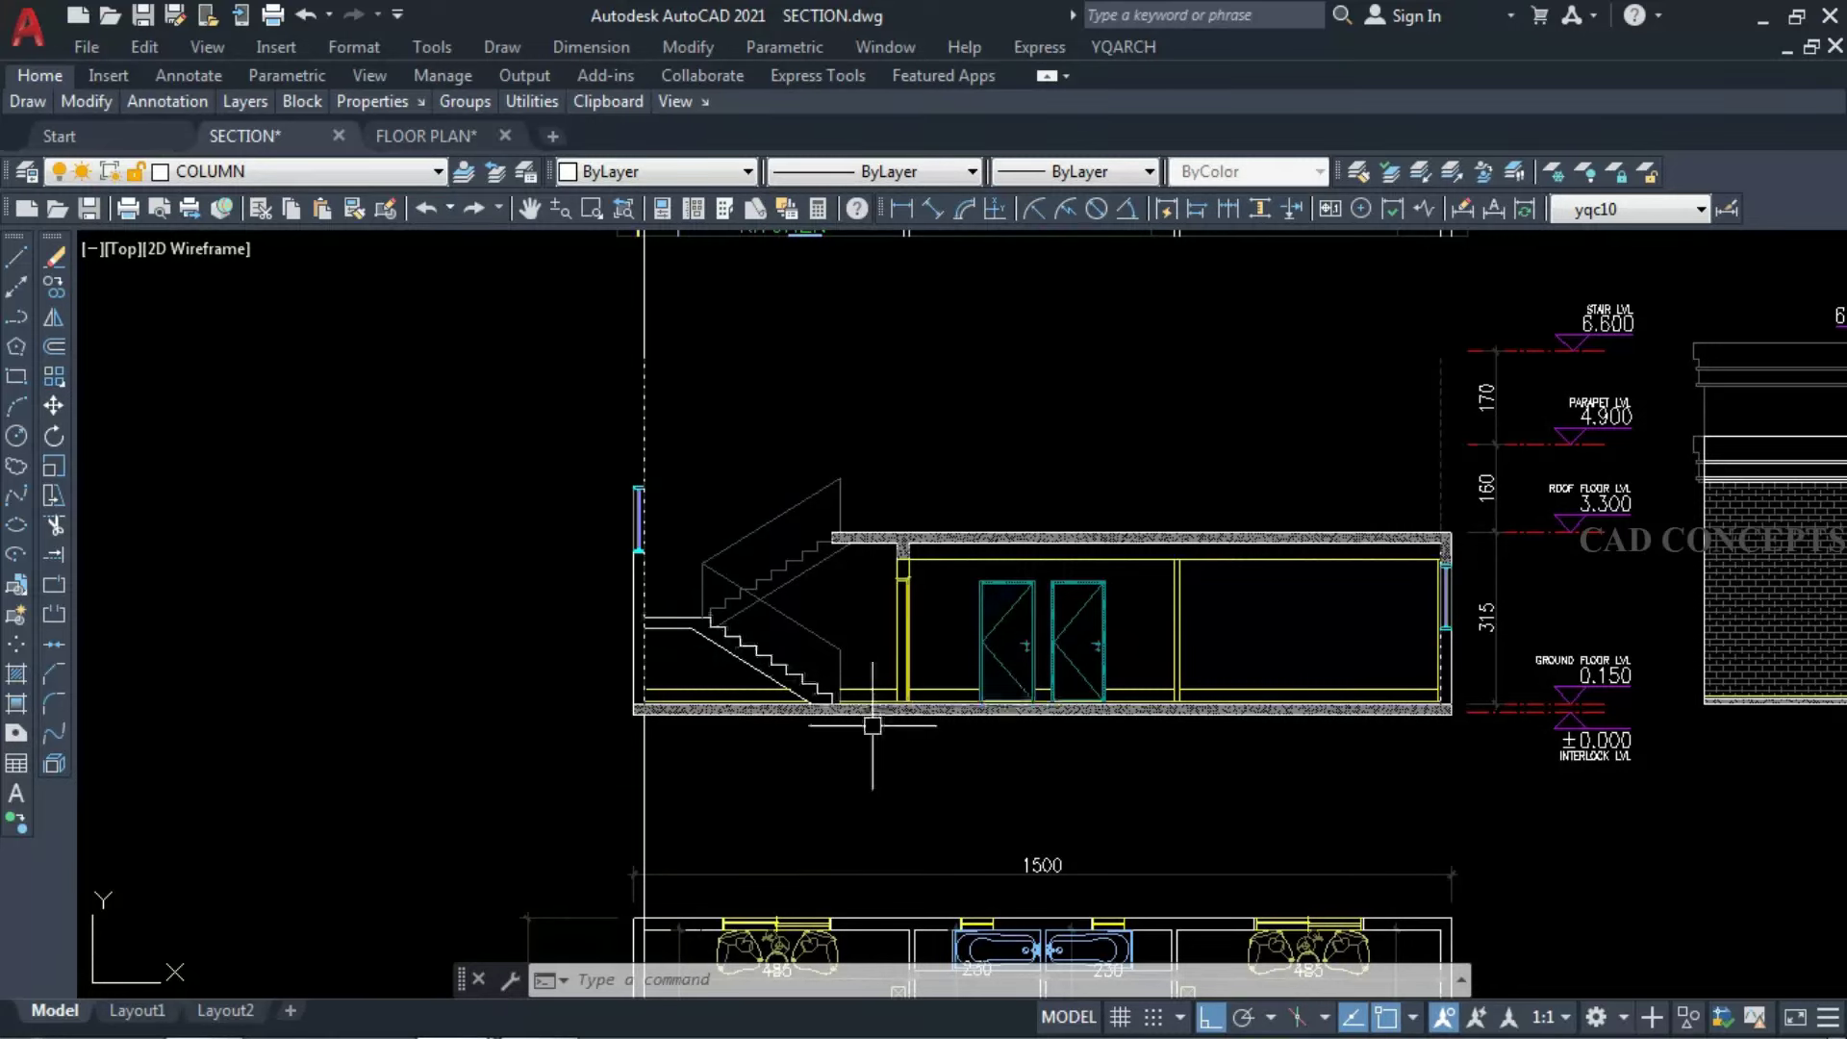
scroll(766, 607, down, 2)
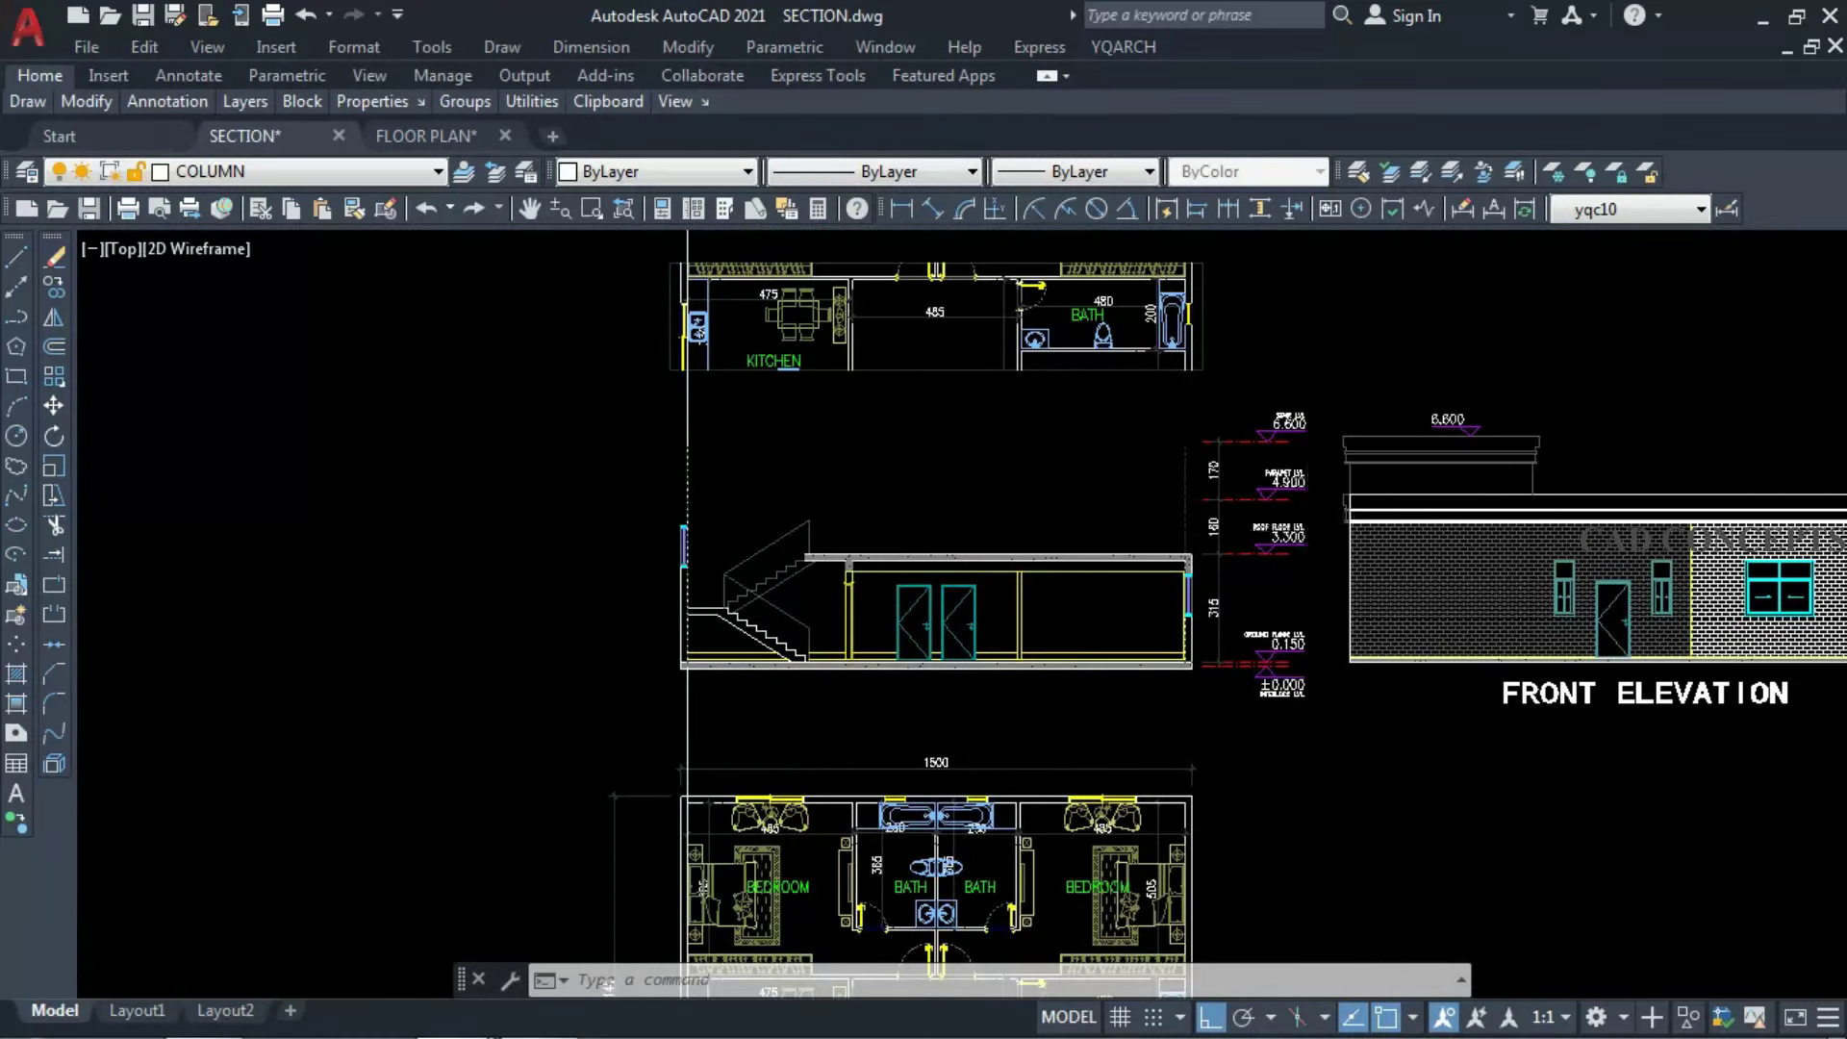
scroll(1315, 496, up, 2)
click(1310, 348)
click(1460, 656)
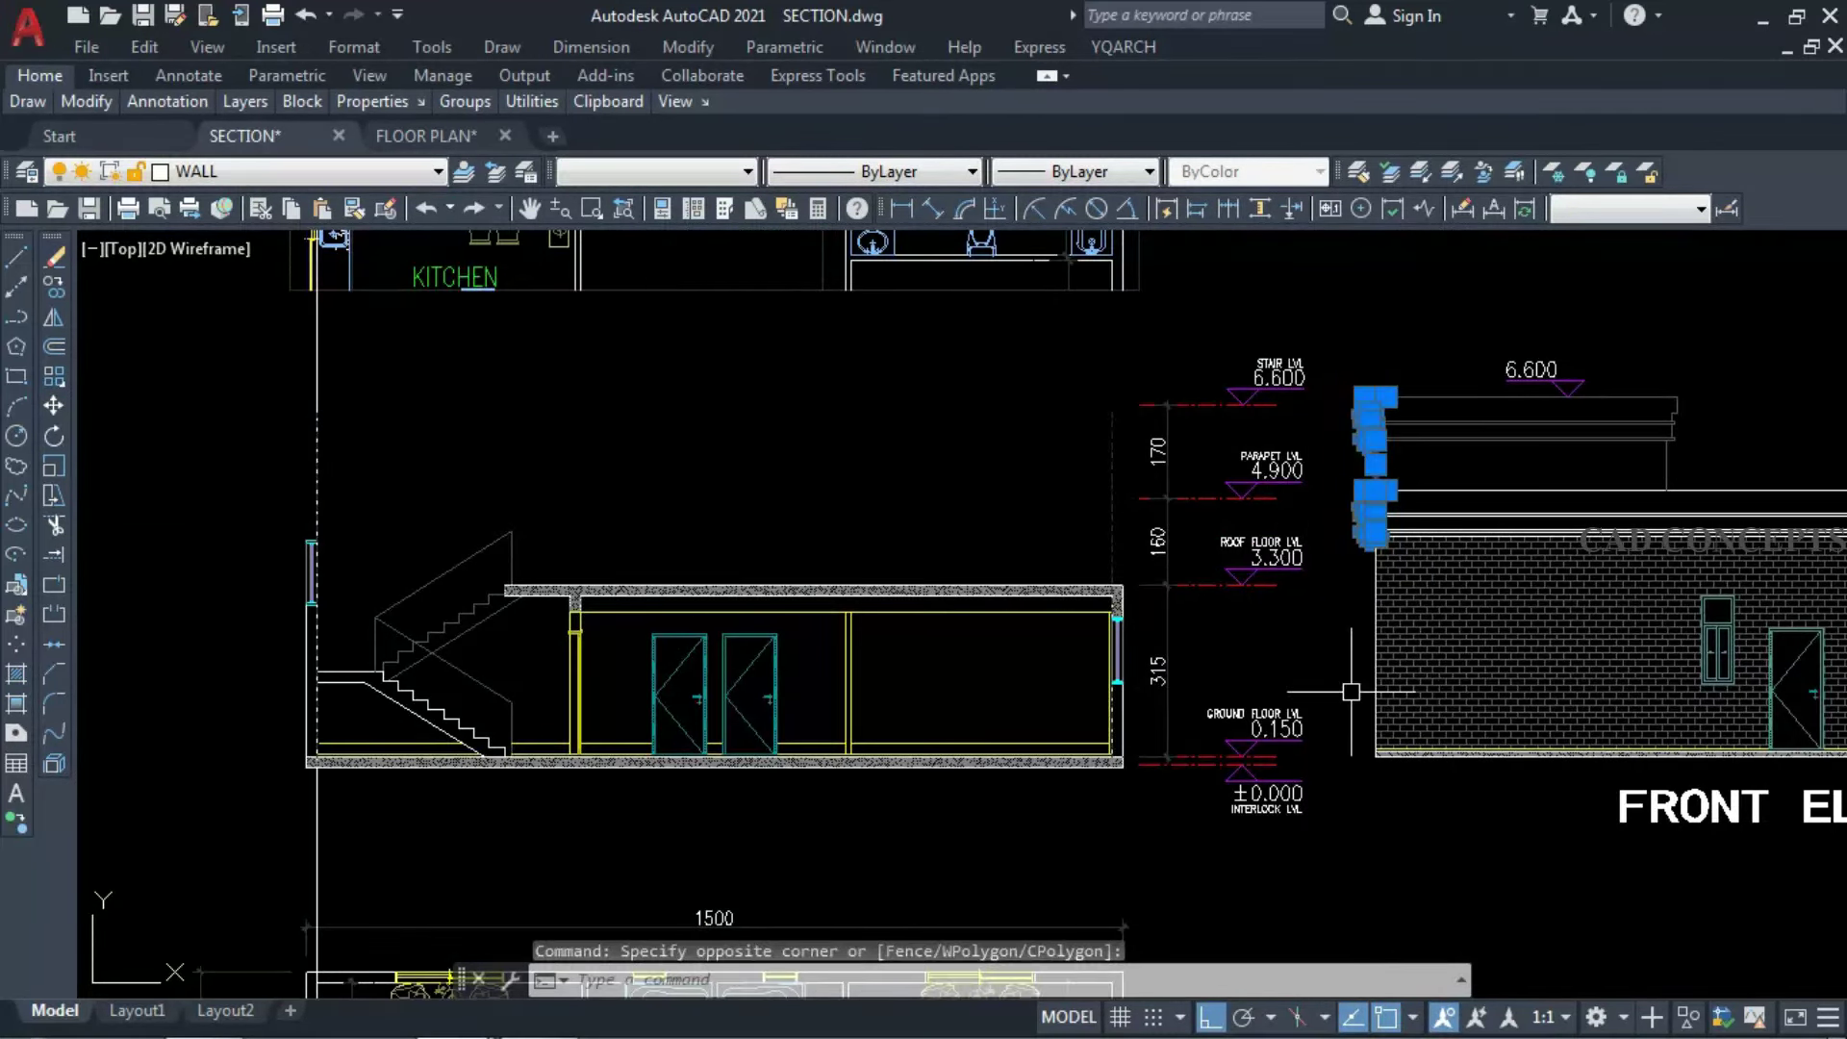
text(co)
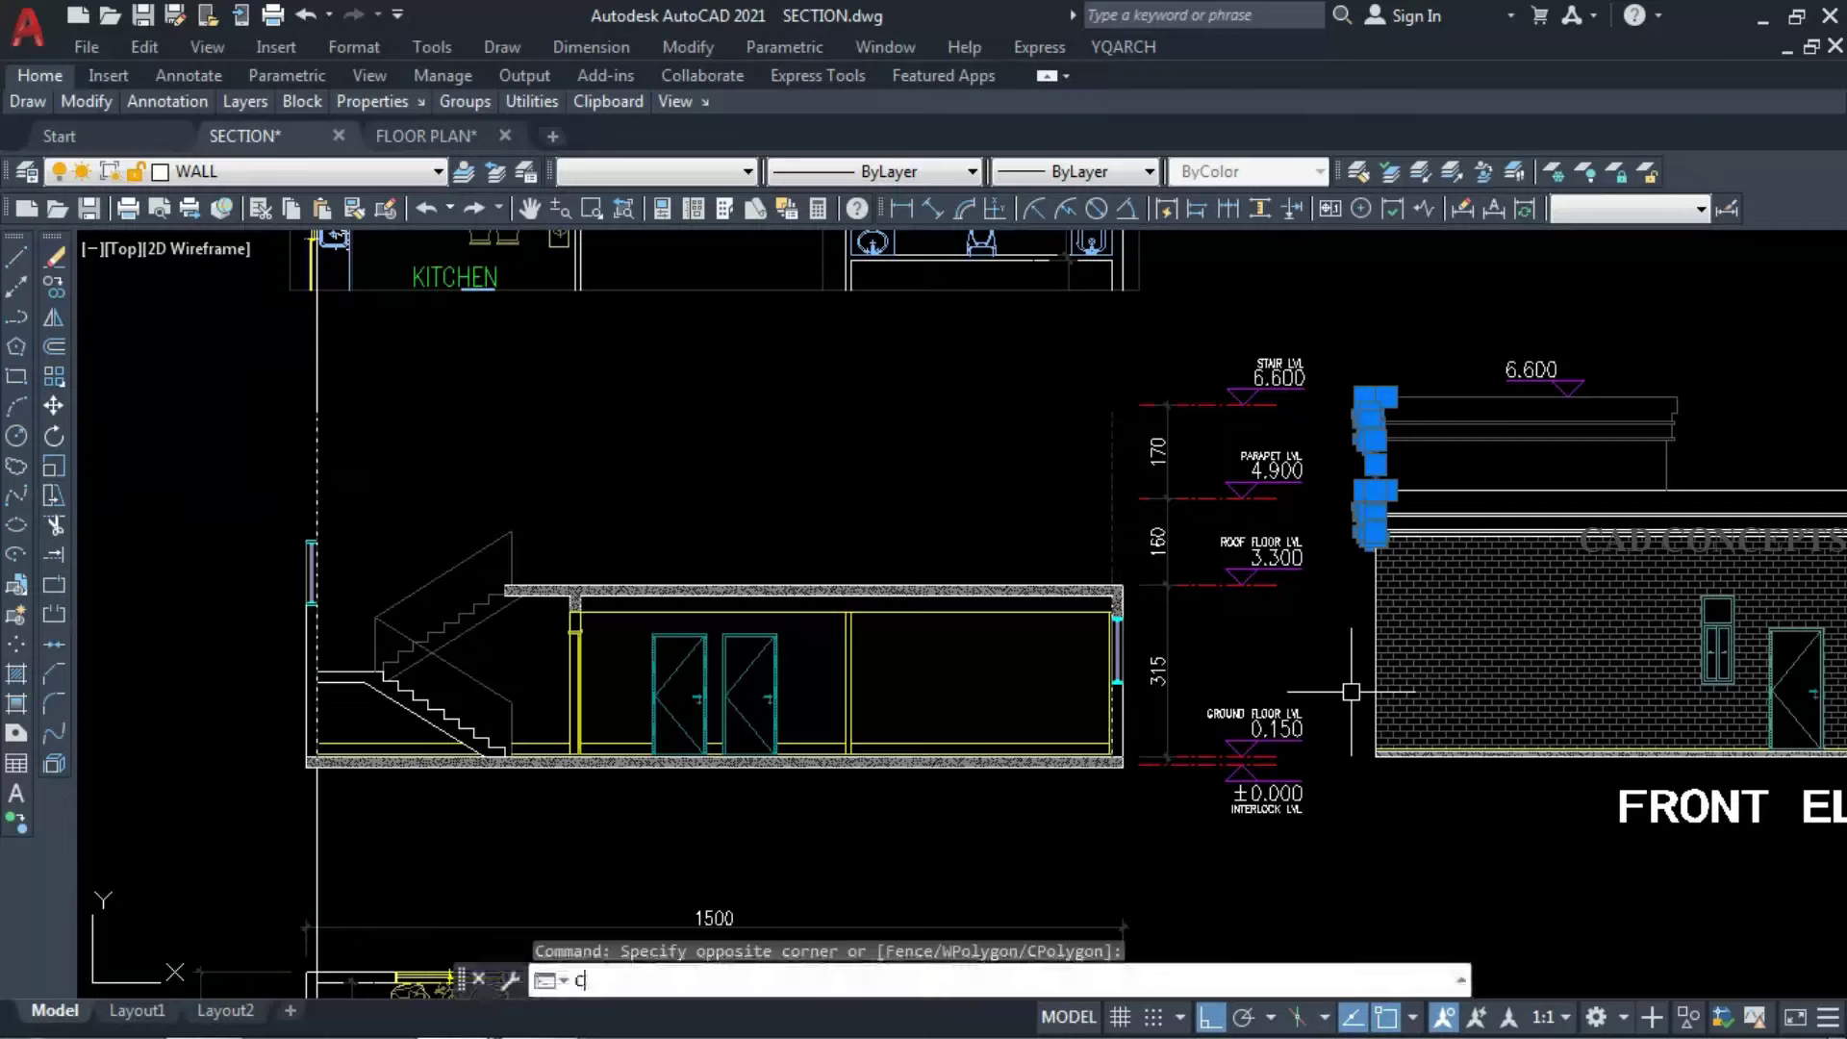
key(Return)
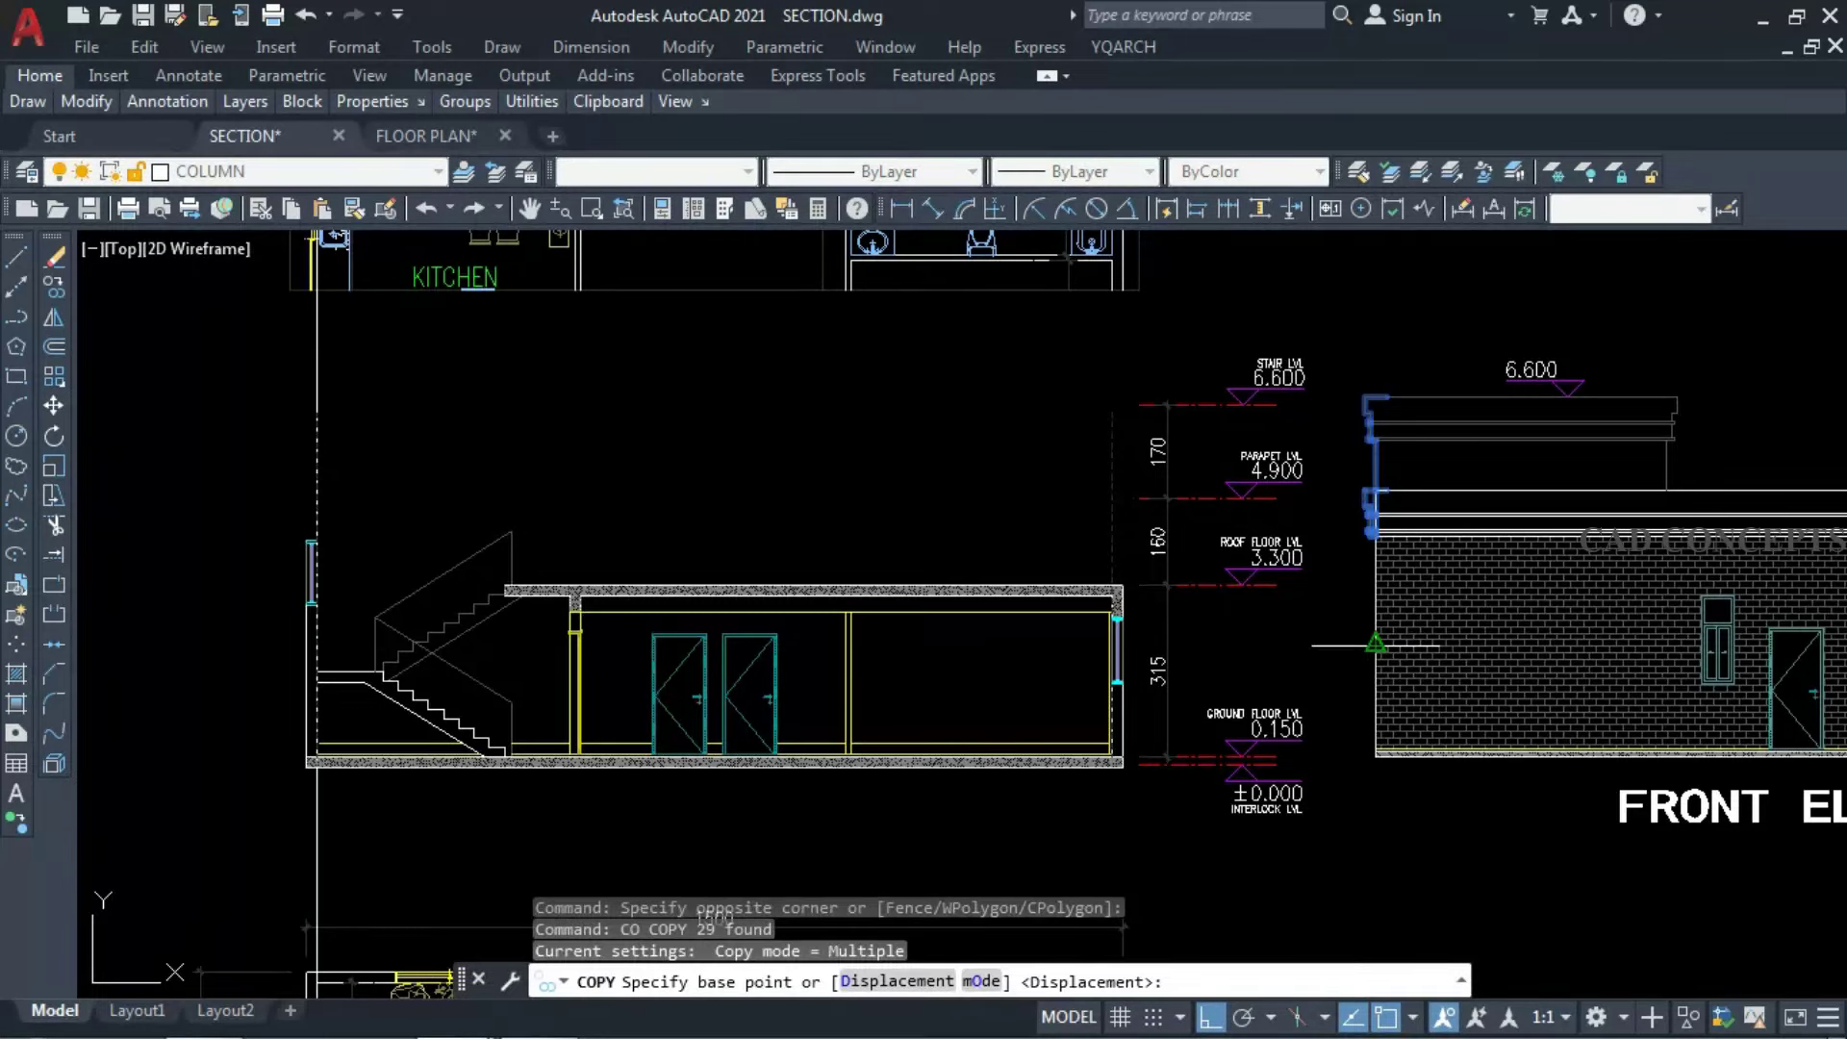
click(1376, 643)
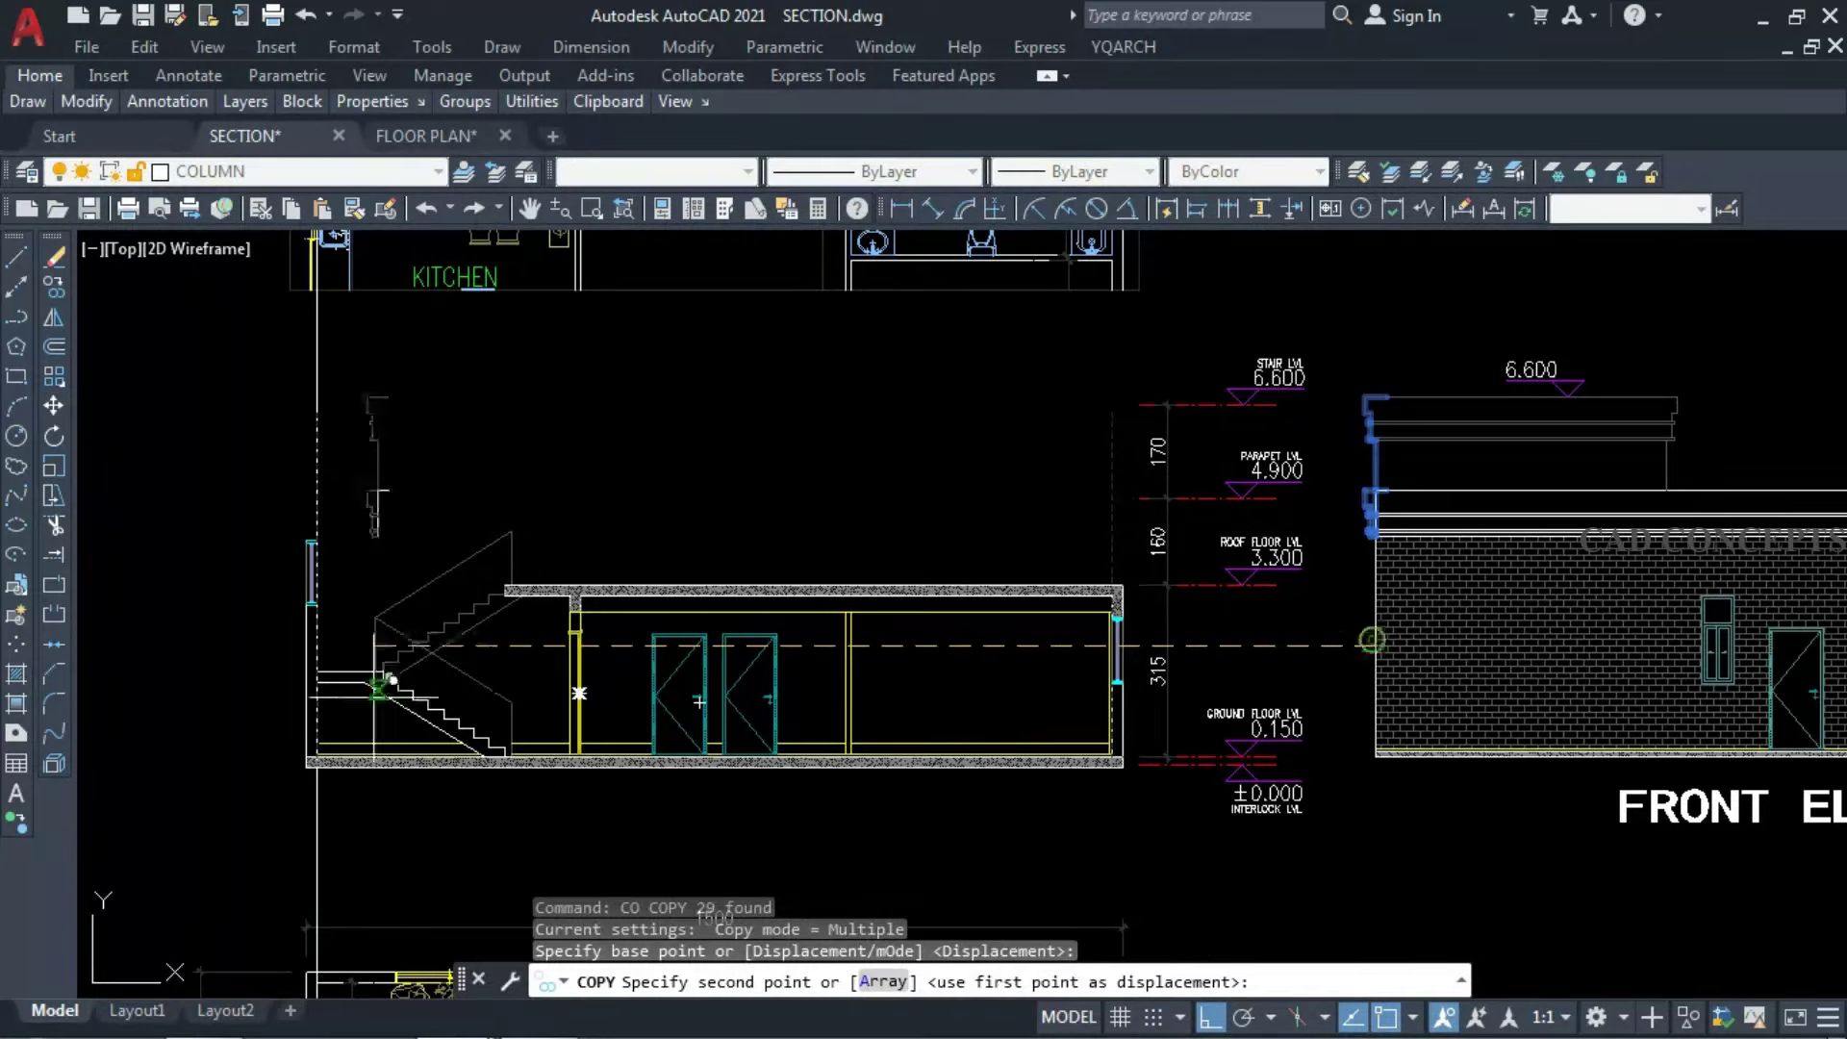
click(306, 645)
key(Escape)
scroll(289, 660, up, 5)
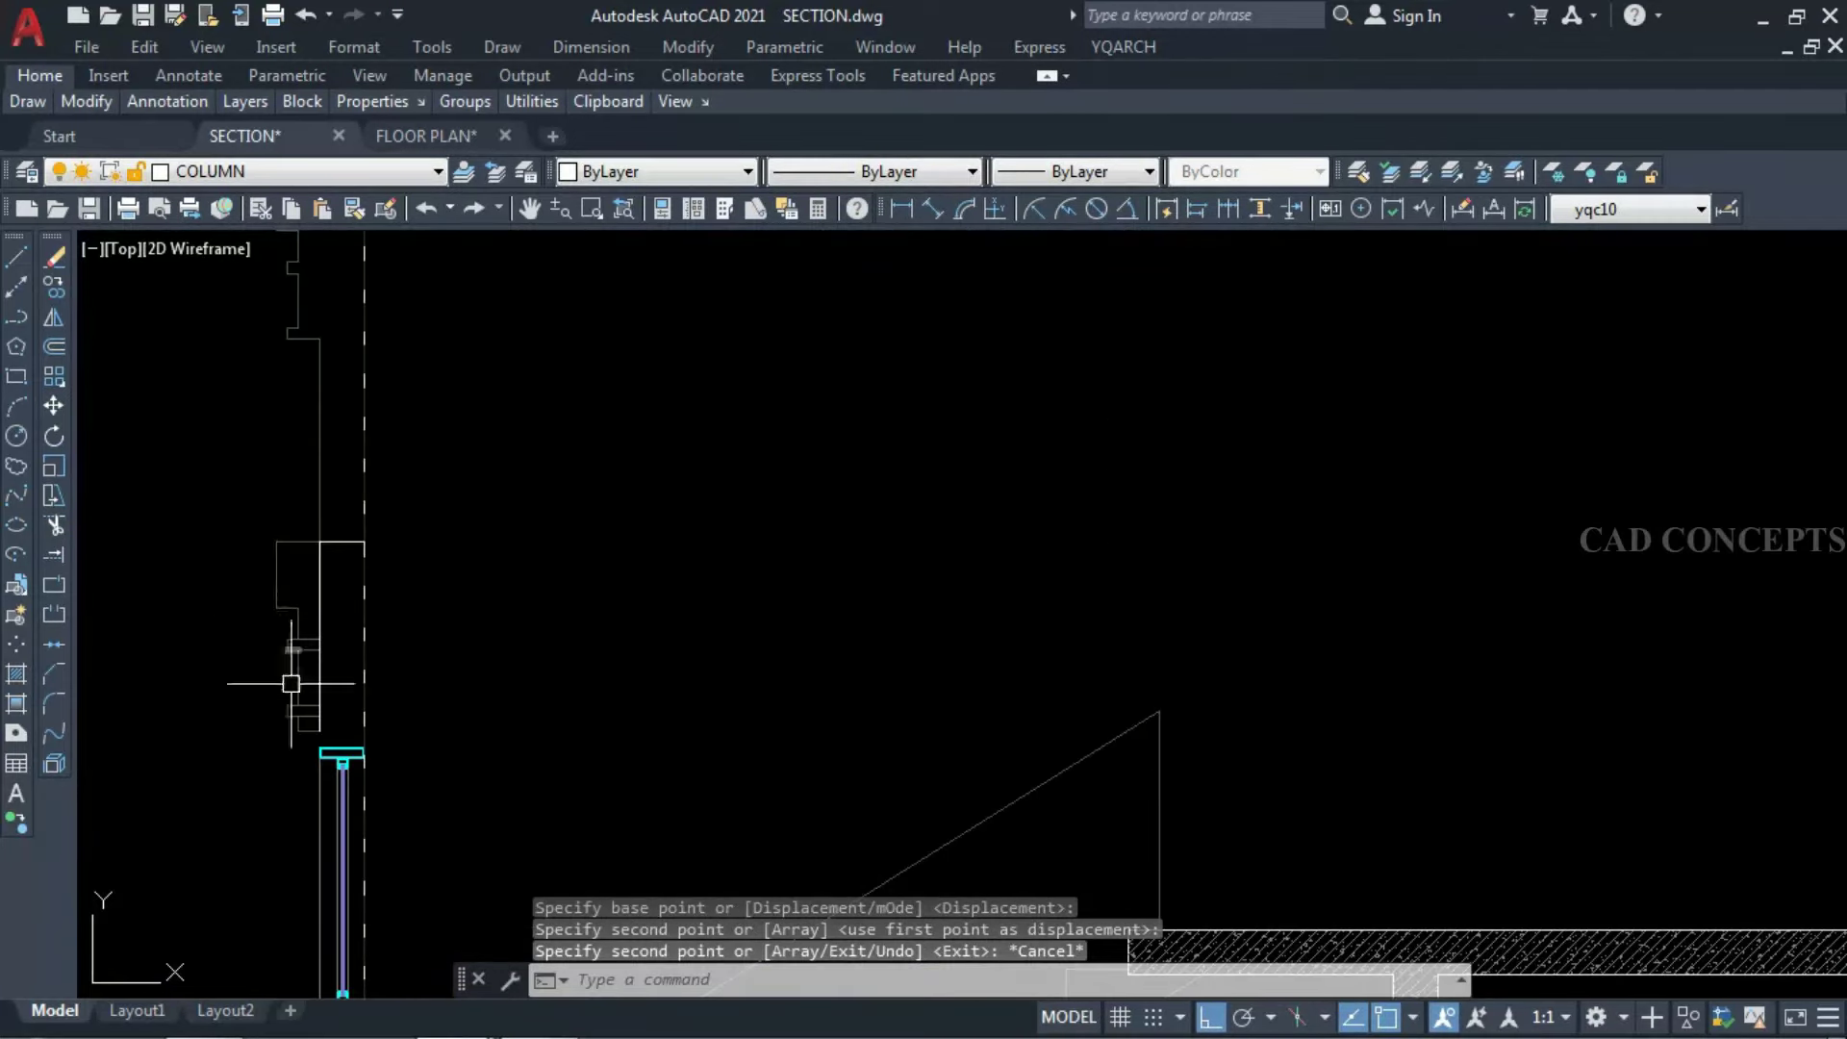
click(320, 679)
text(e)
key(Return)
scroll(300, 741, up, 2)
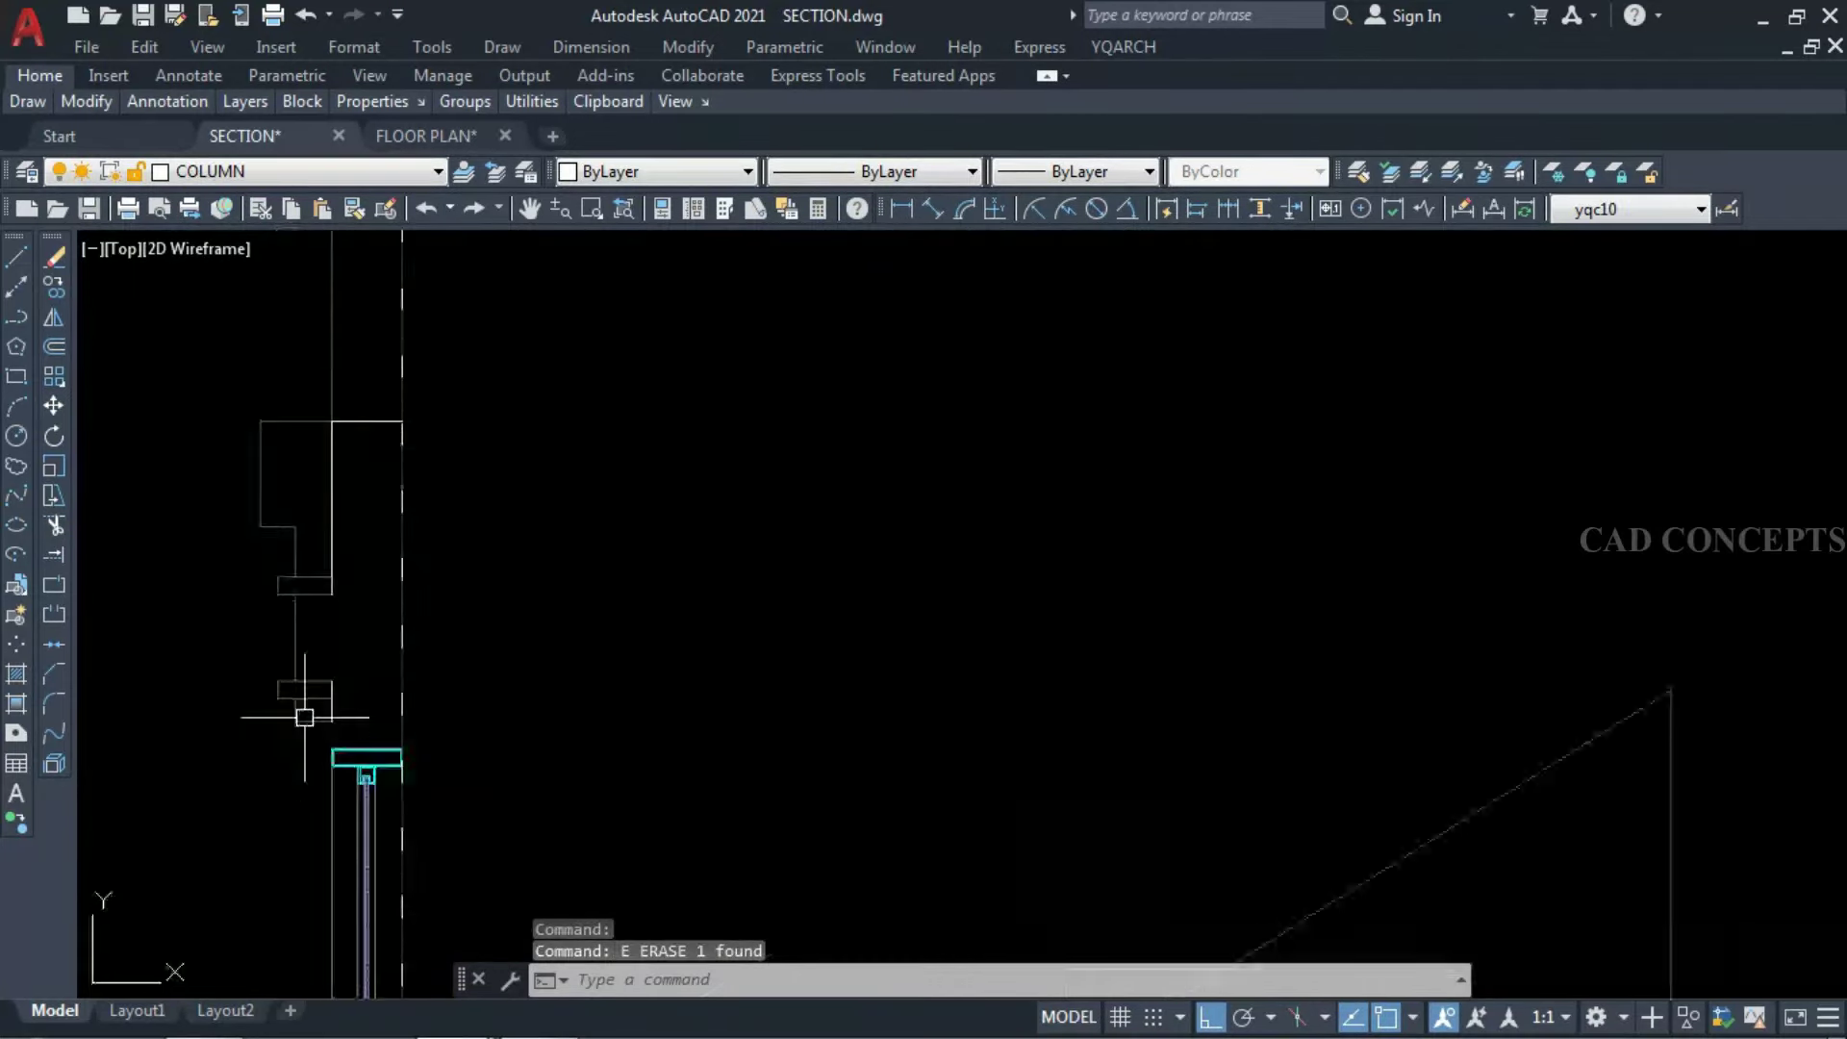
click(329, 518)
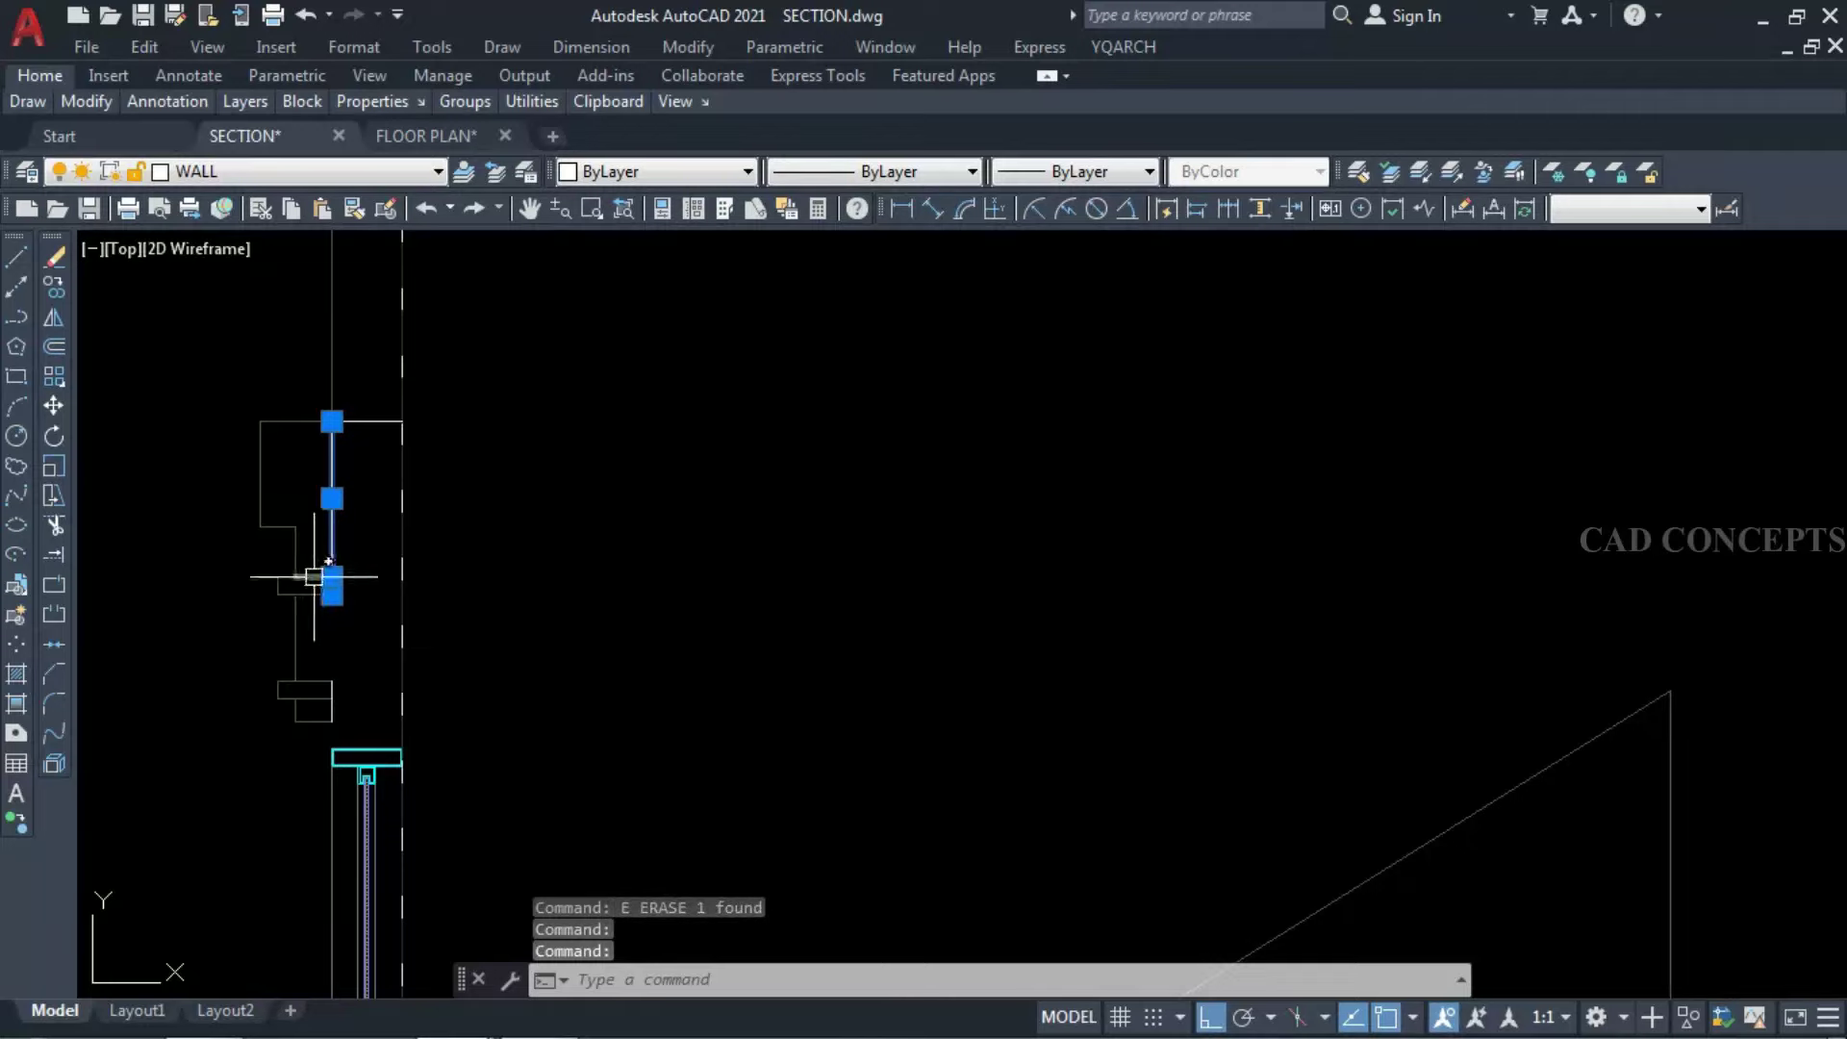
key(Escape)
click(331, 578)
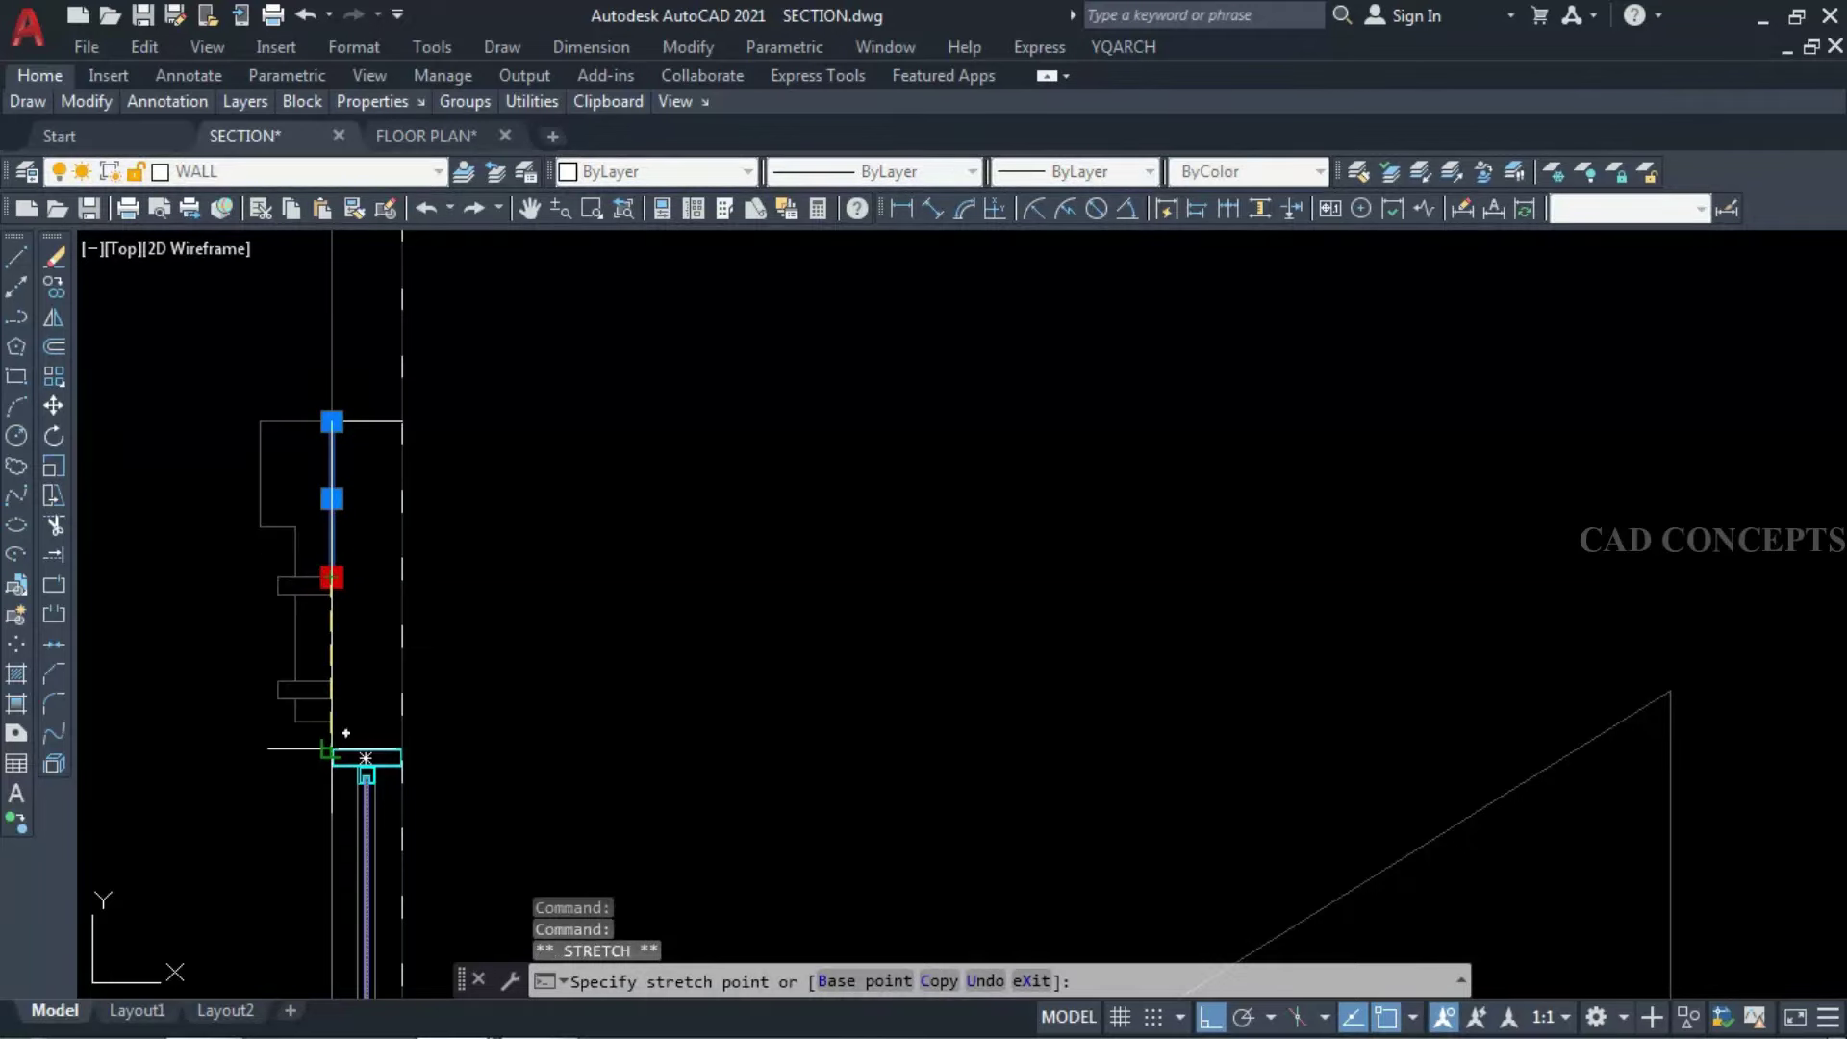
key(Escape)
scroll(437, 729, down, 4)
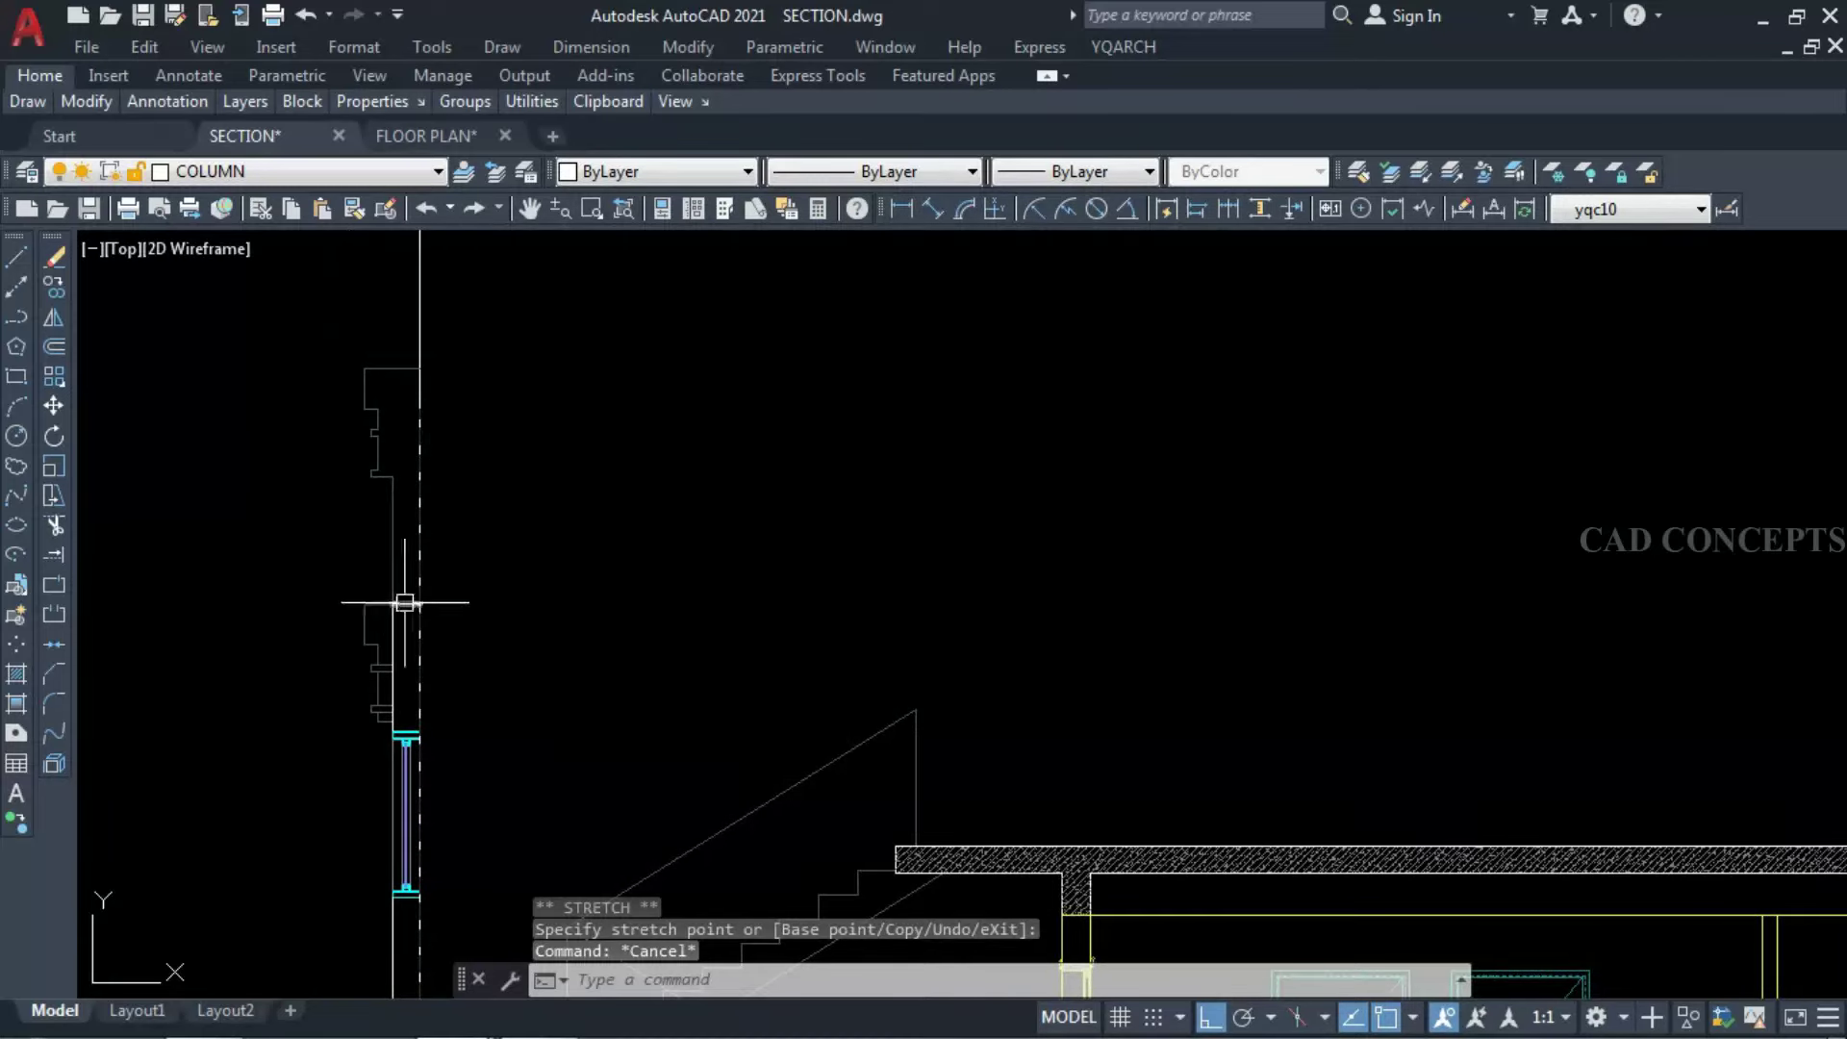
click(405, 603)
text(ma)
key(Return)
click(300, 374)
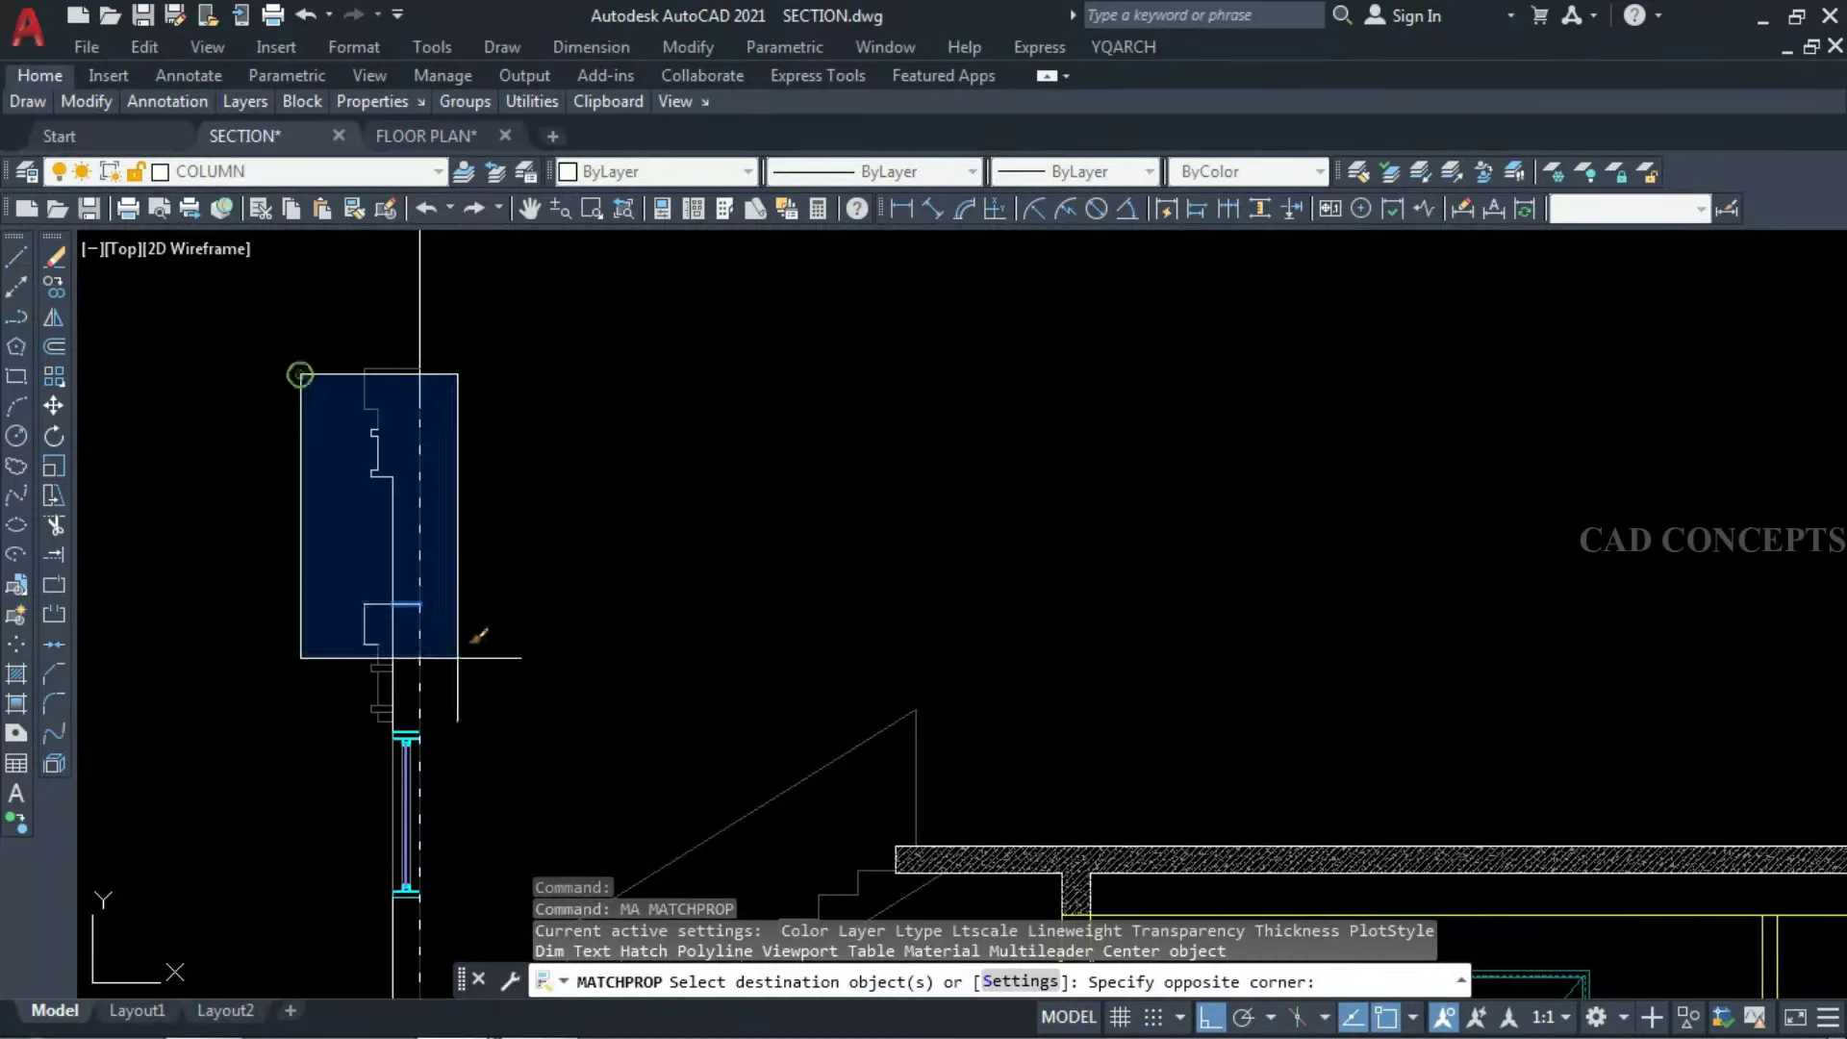
click(480, 635)
click(289, 347)
click(462, 649)
scroll(402, 717, up, 2)
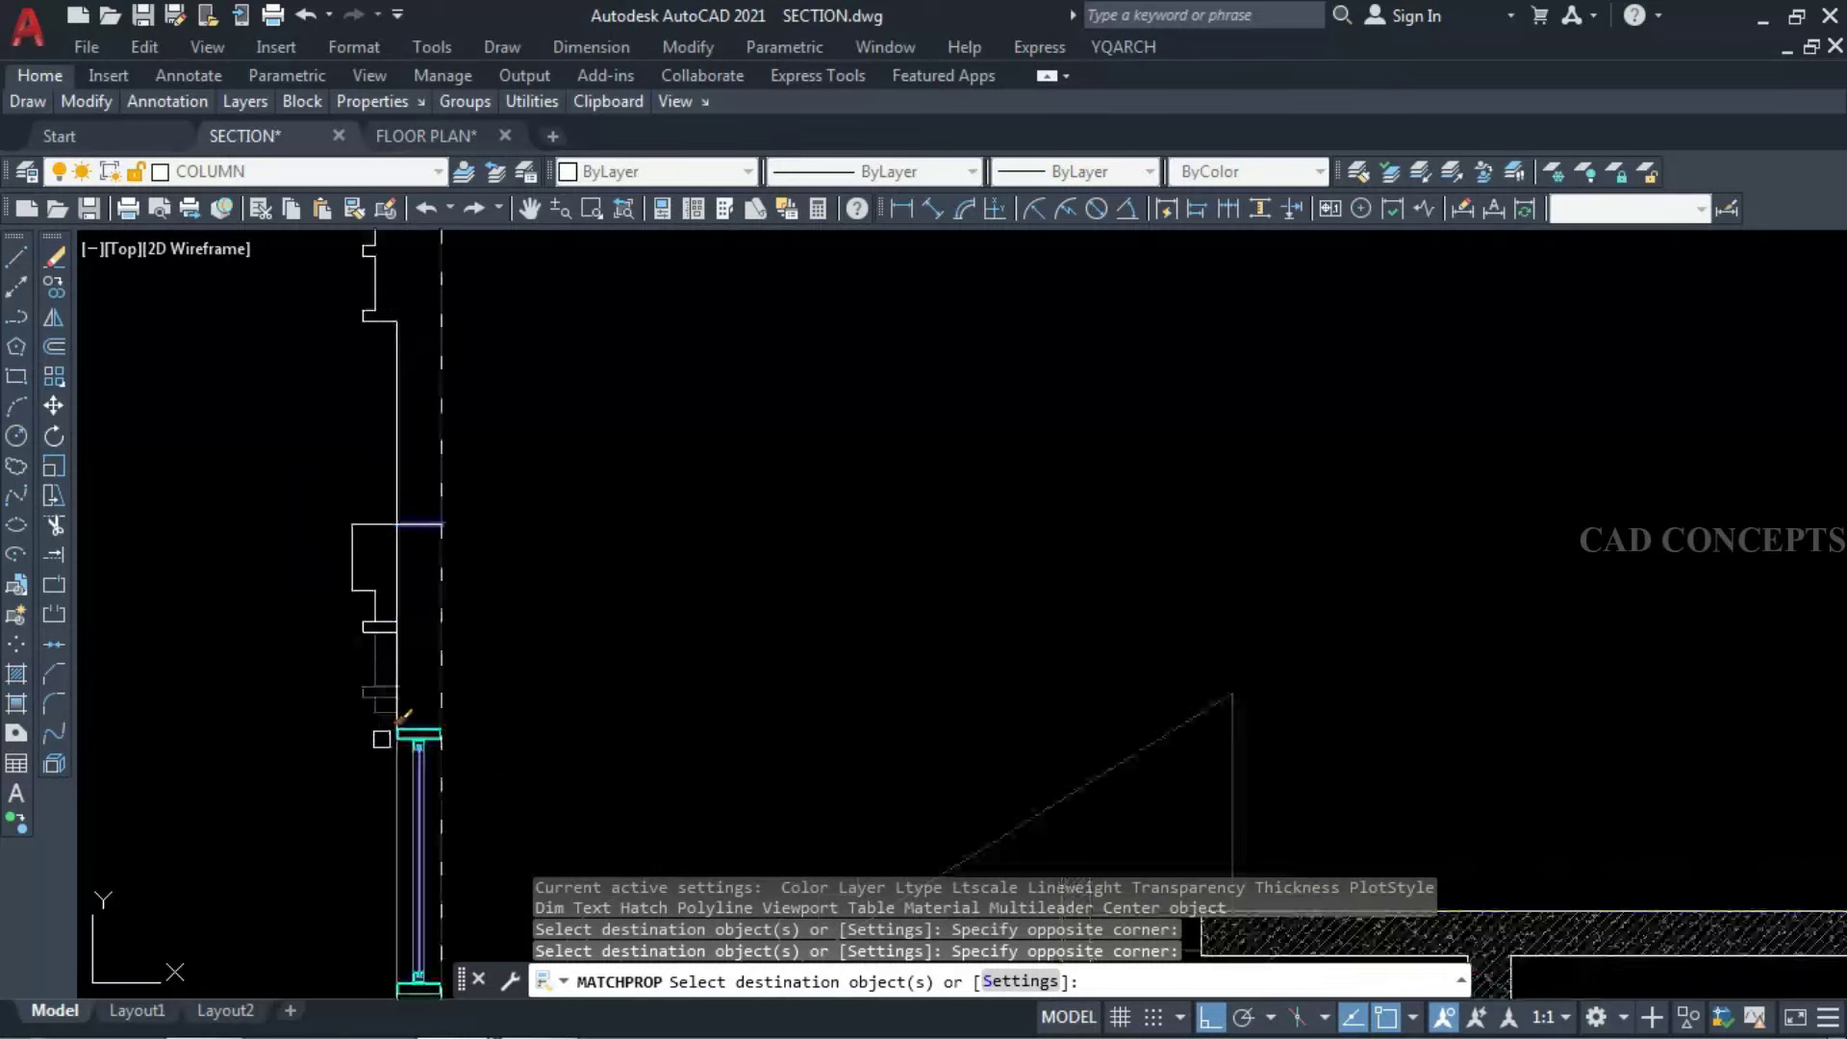
click(395, 723)
click(309, 510)
scroll(458, 723, down, 5)
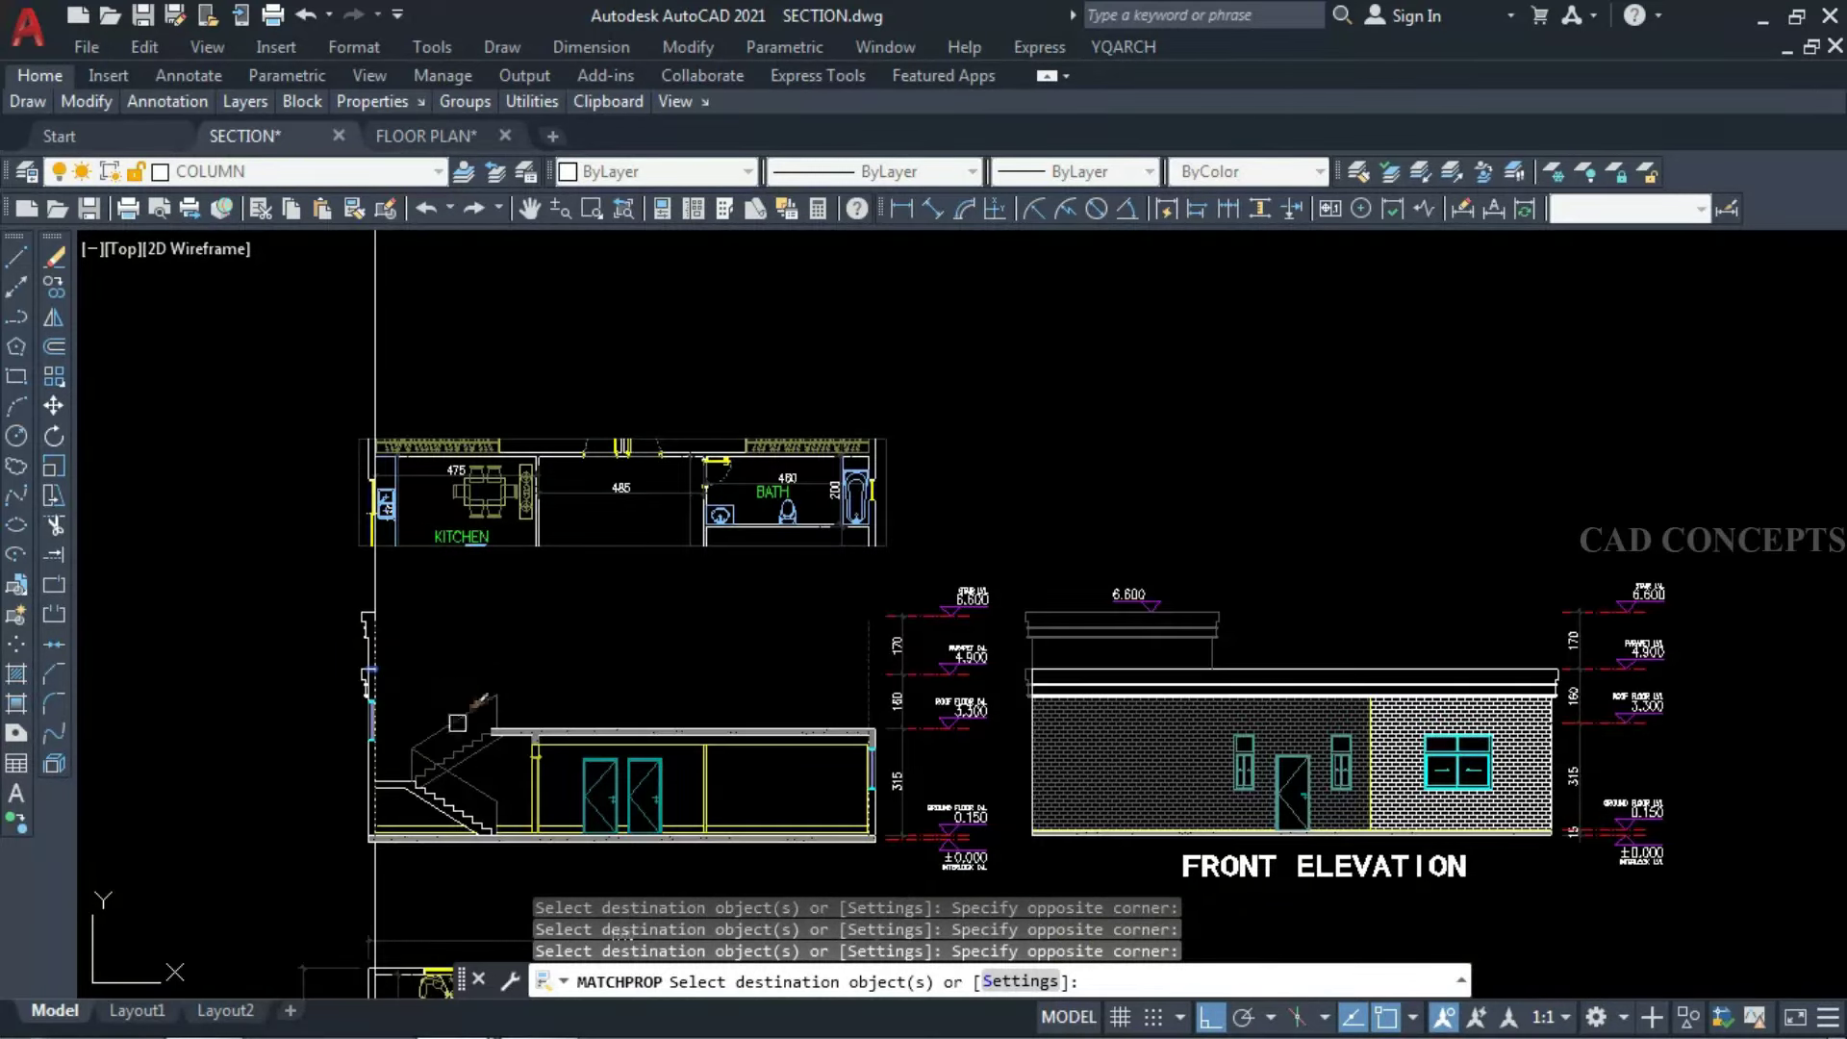
key(Escape)
scroll(584, 555, down, 2)
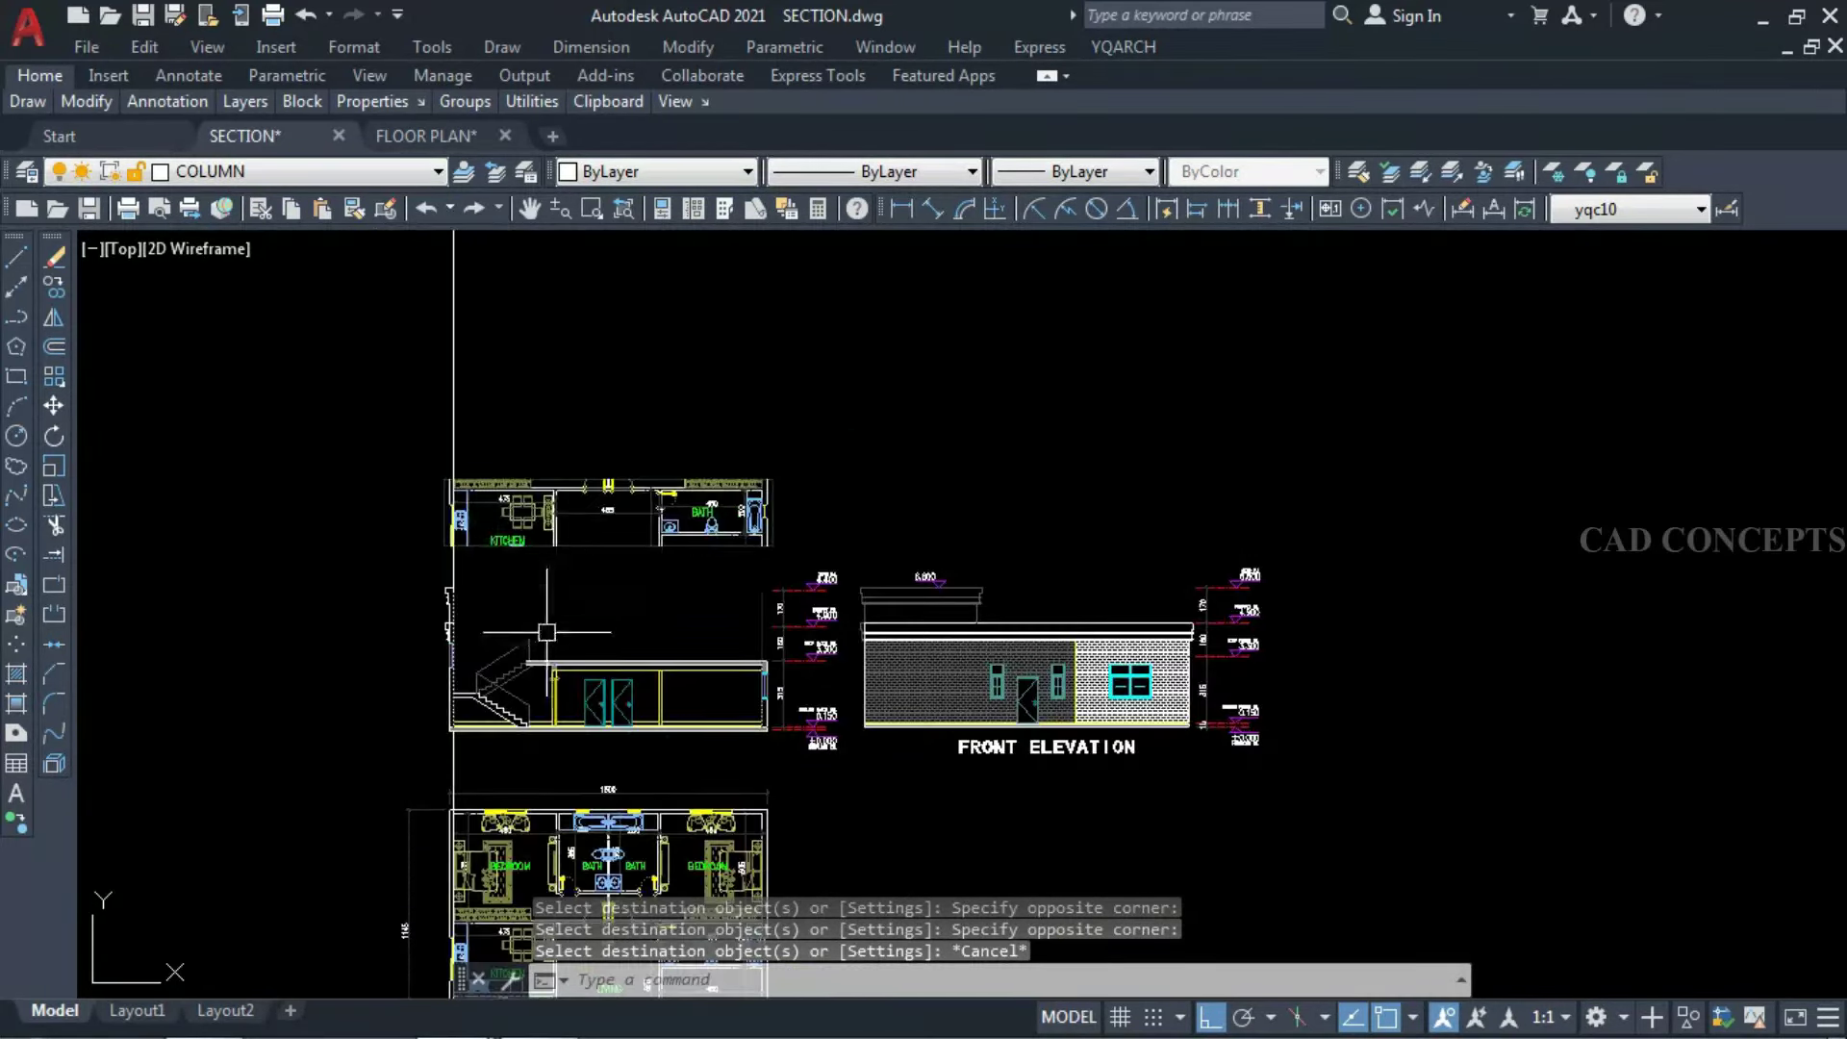
scroll(546, 632, up, 5)
scroll(609, 478, down, 5)
scroll(577, 481, down, 3)
scroll(598, 796, up, 6)
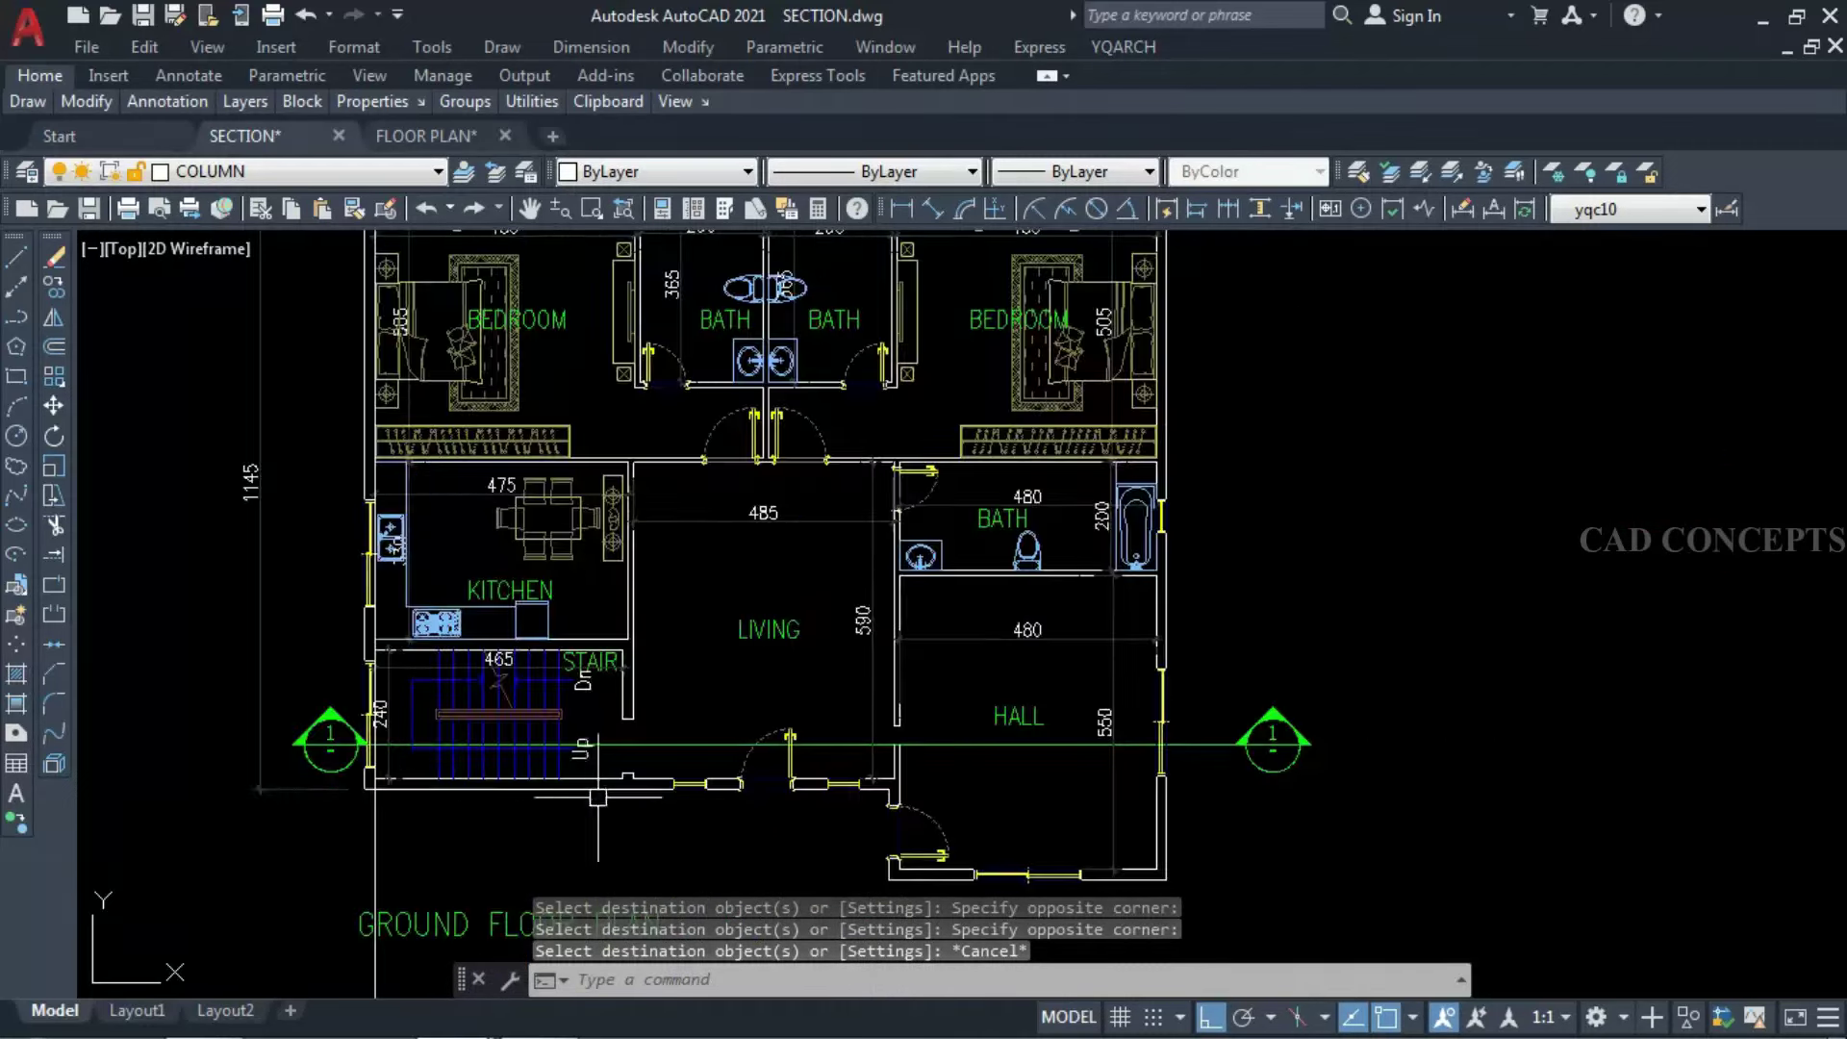
scroll(598, 797, up, 2)
scroll(639, 741, down, 6)
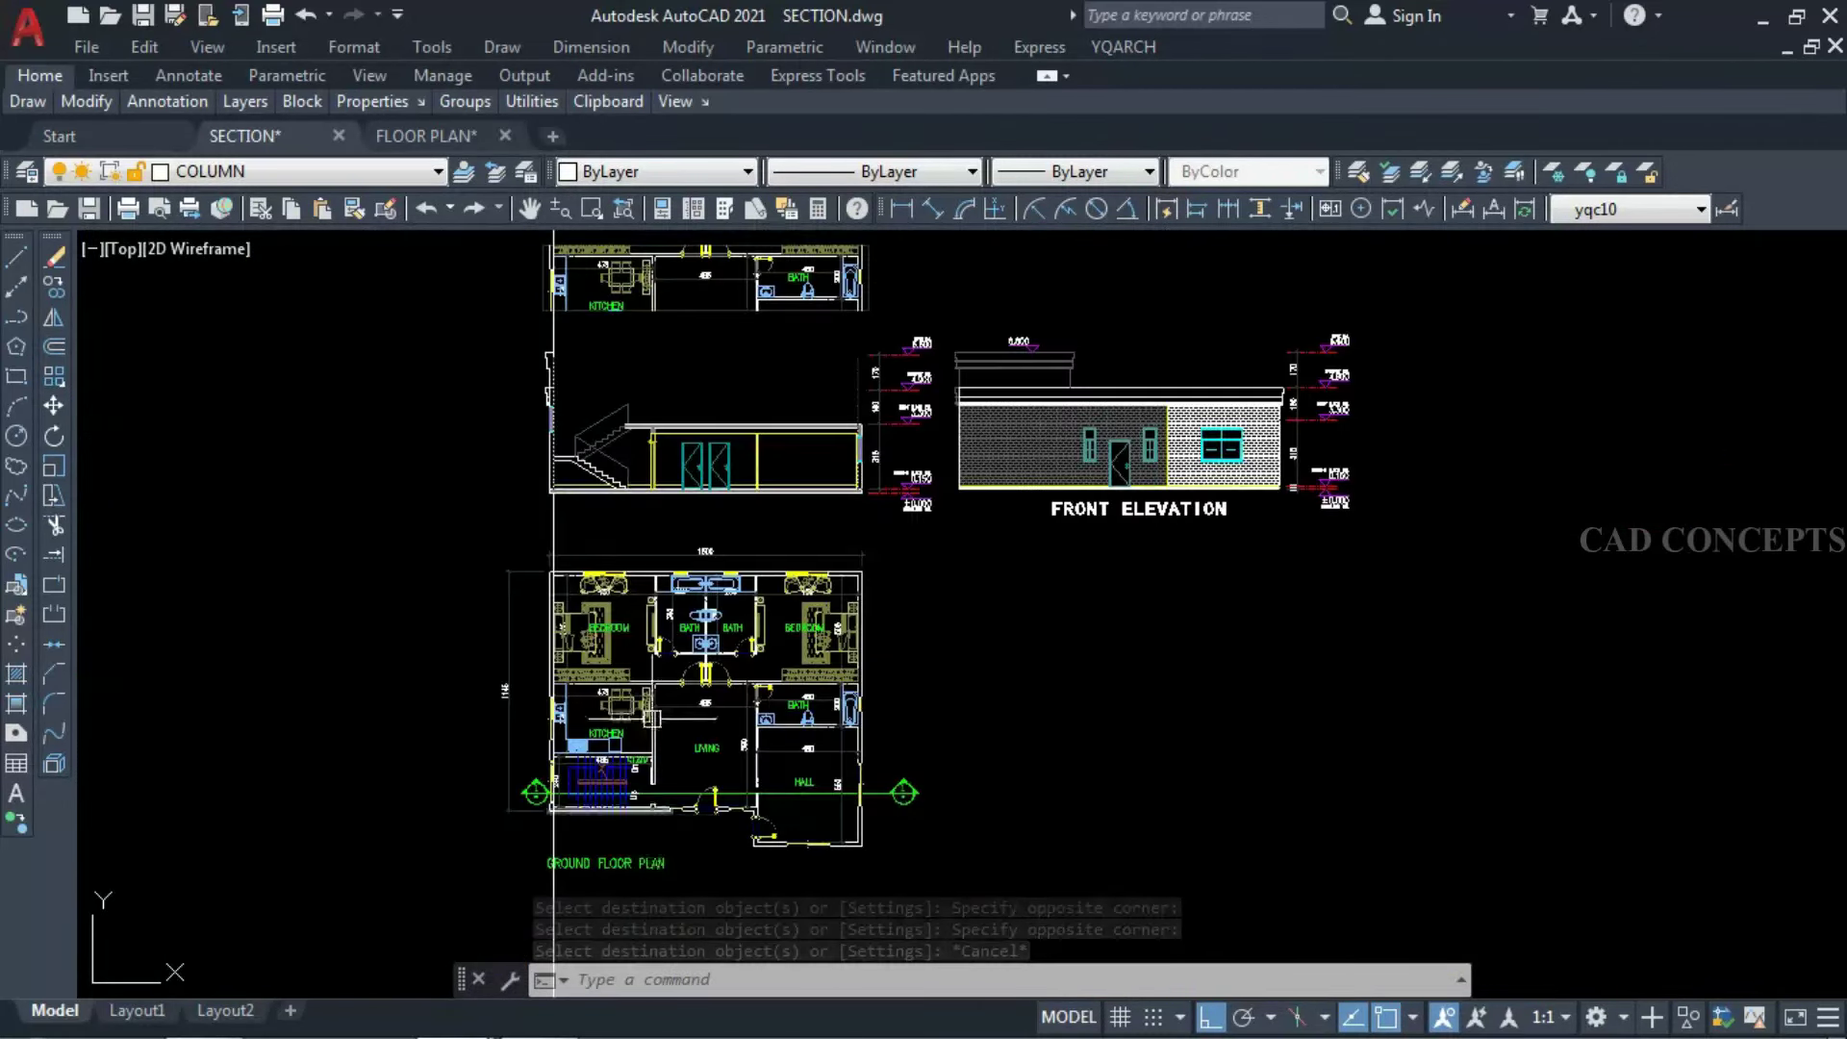
scroll(628, 401, up, 6)
Copy the section's column from its base onto the top of the roof slab.
click(623, 293)
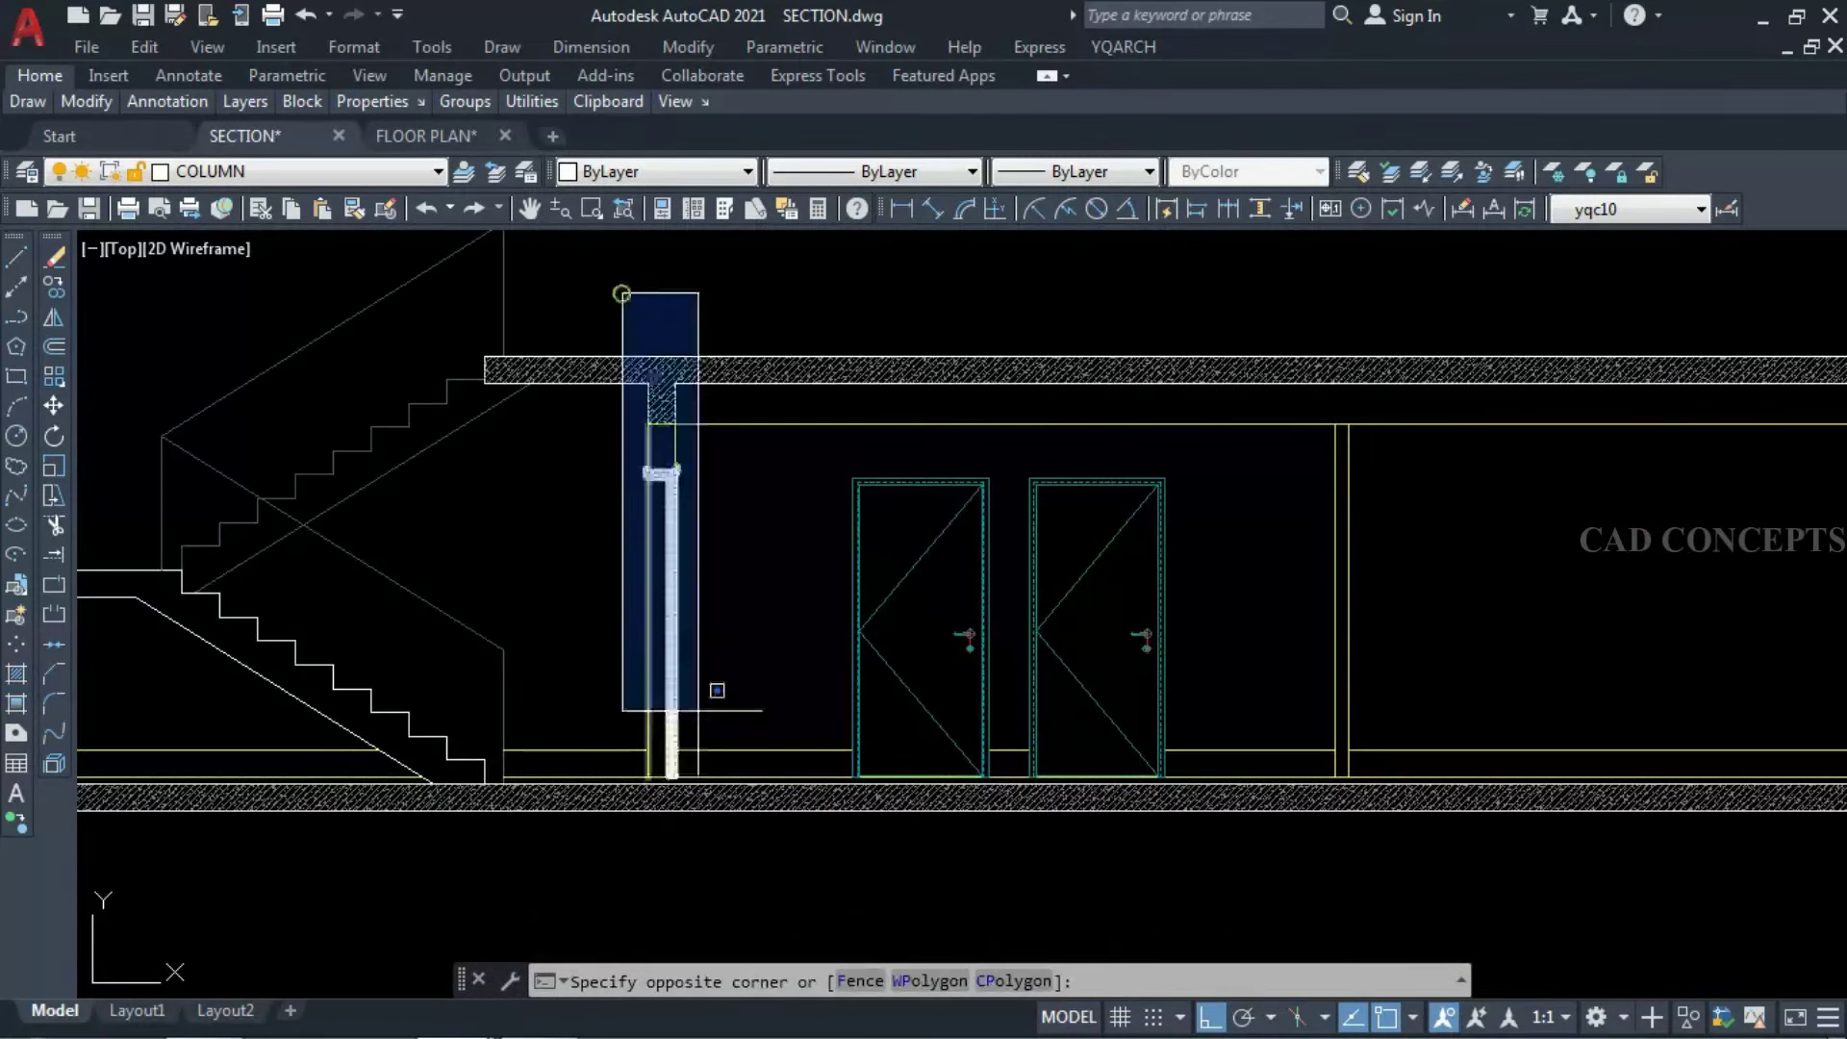
click(728, 869)
text(co)
key(Return)
scroll(654, 802, up, 8)
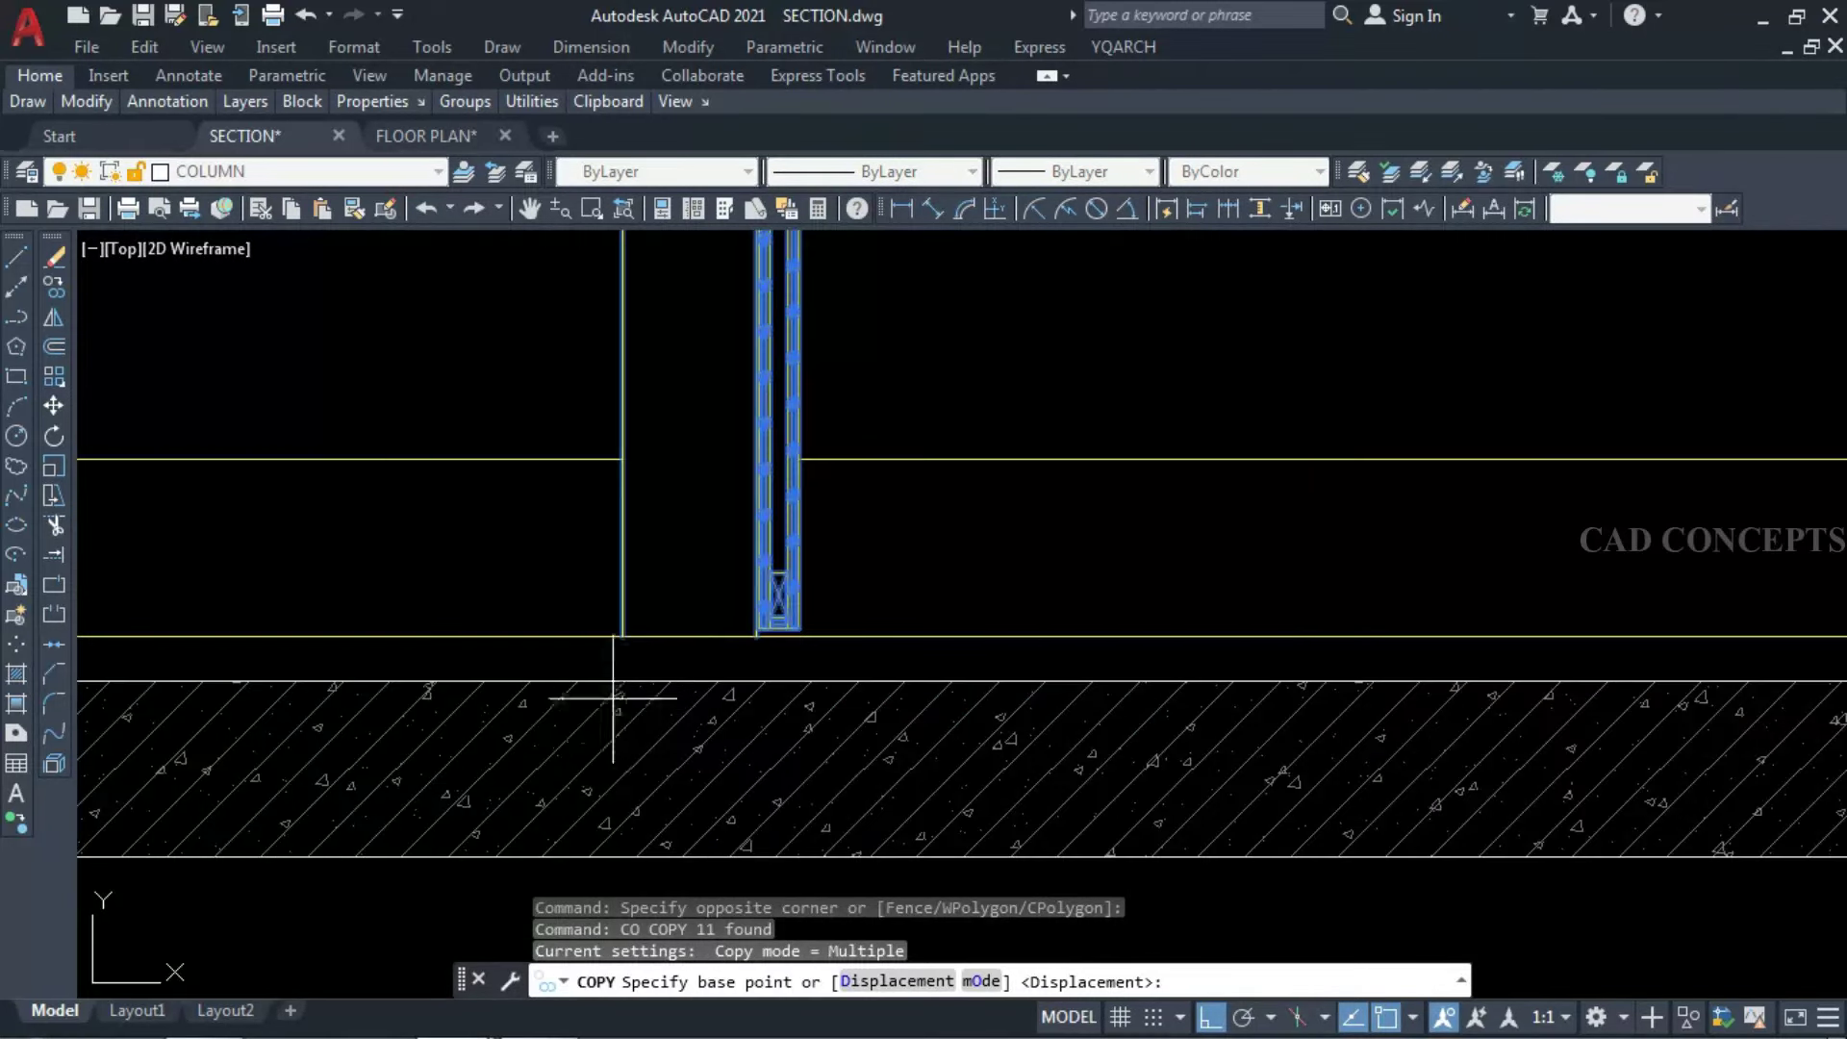
click(623, 680)
scroll(630, 732, down, 6)
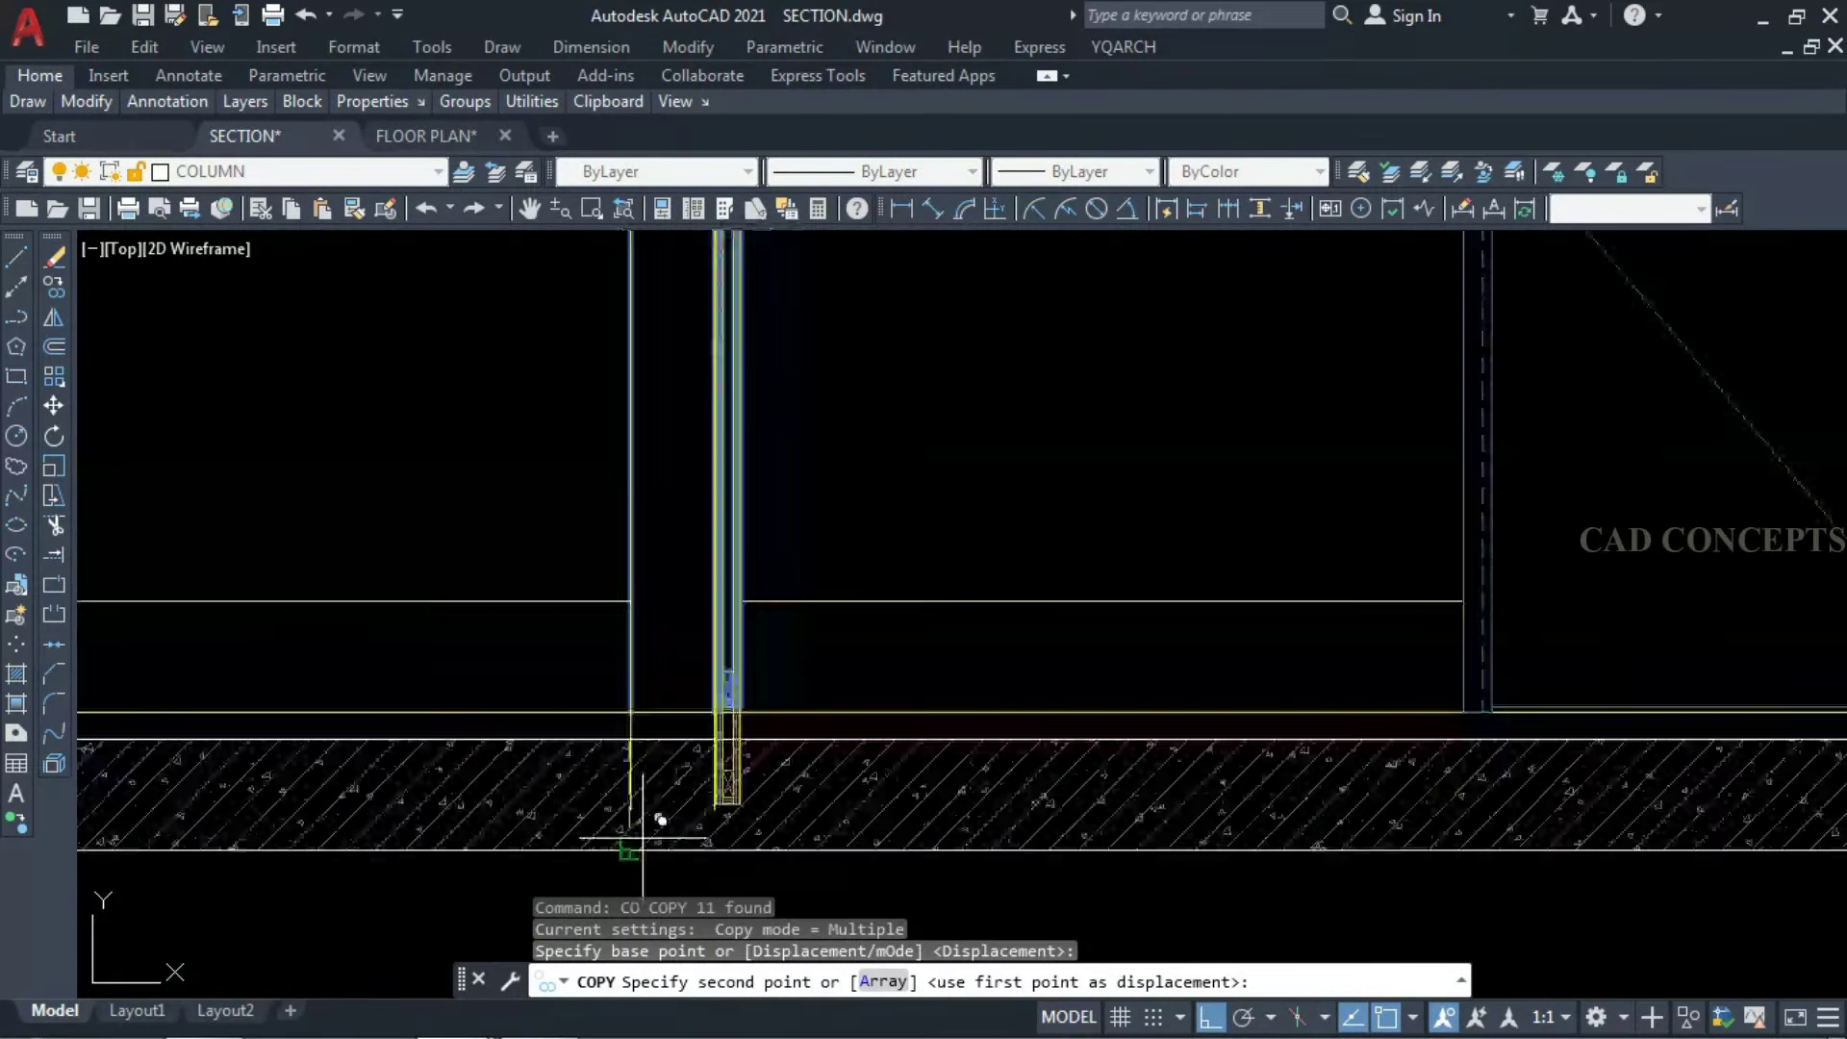
scroll(635, 511, up, 8)
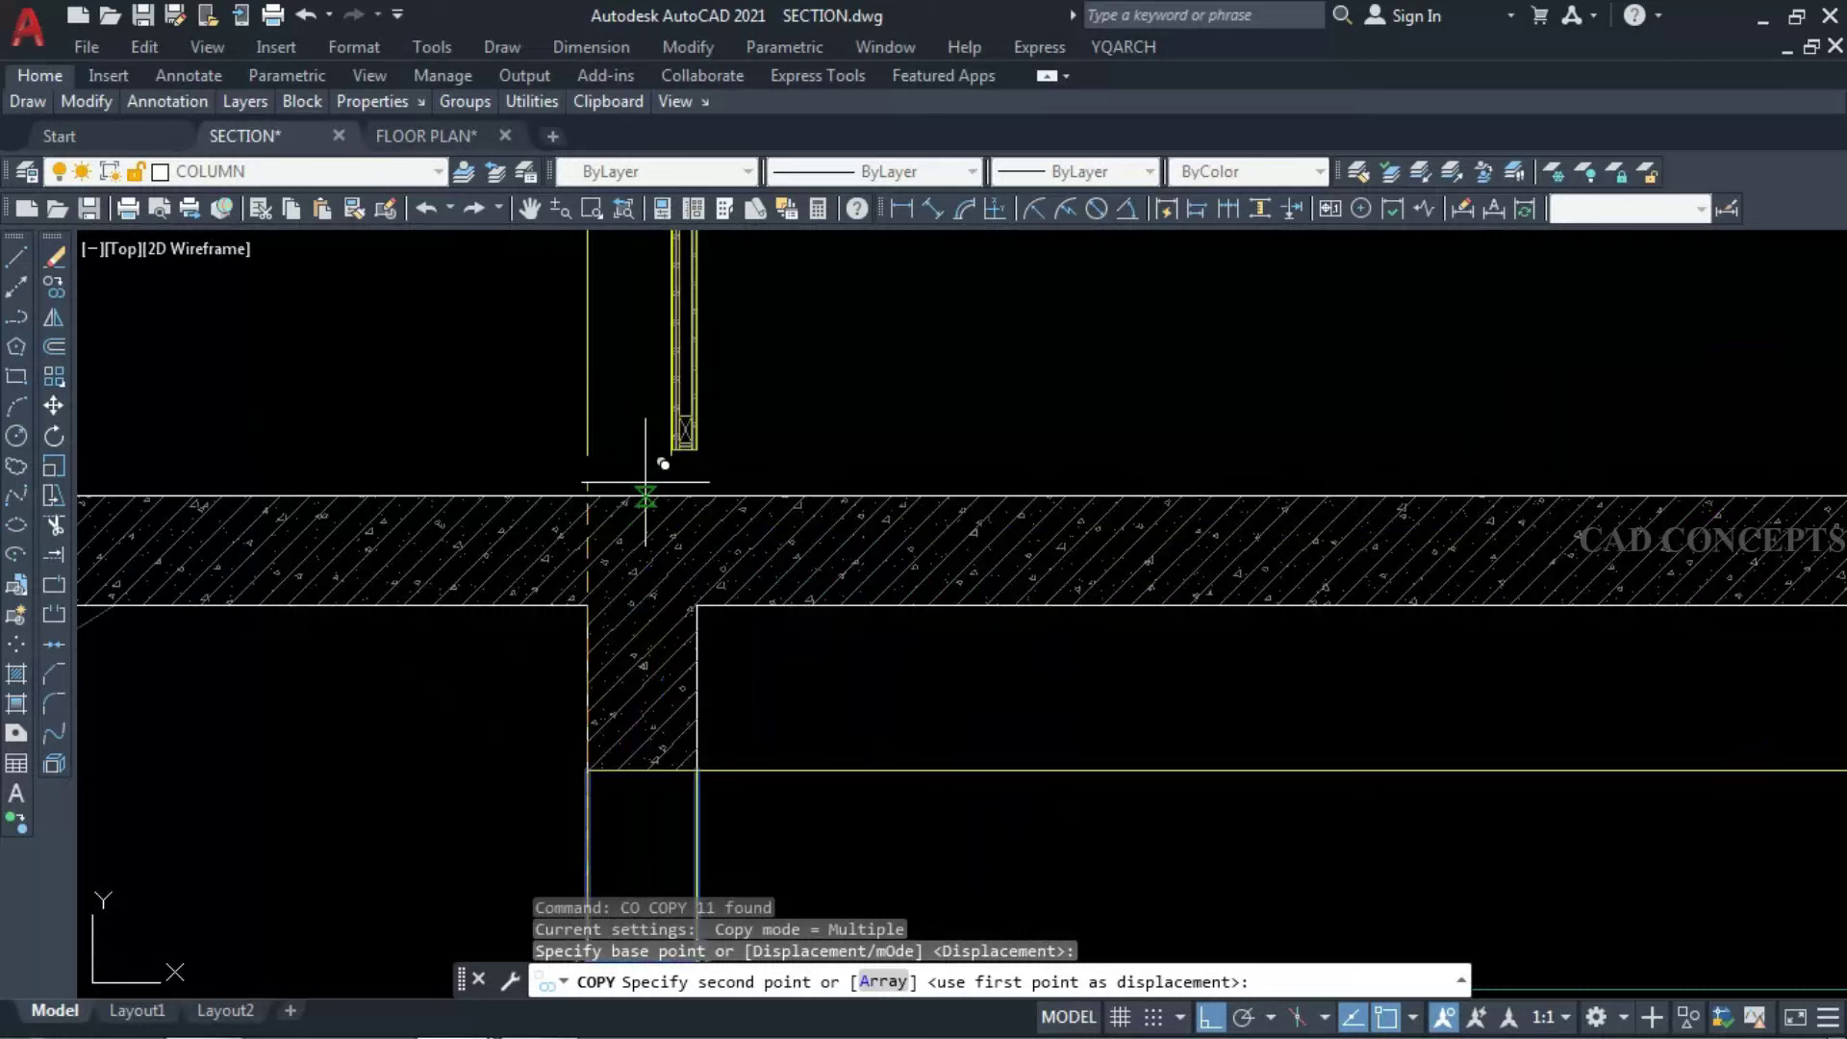
click(598, 493)
key(Escape)
scroll(557, 701, down, 5)
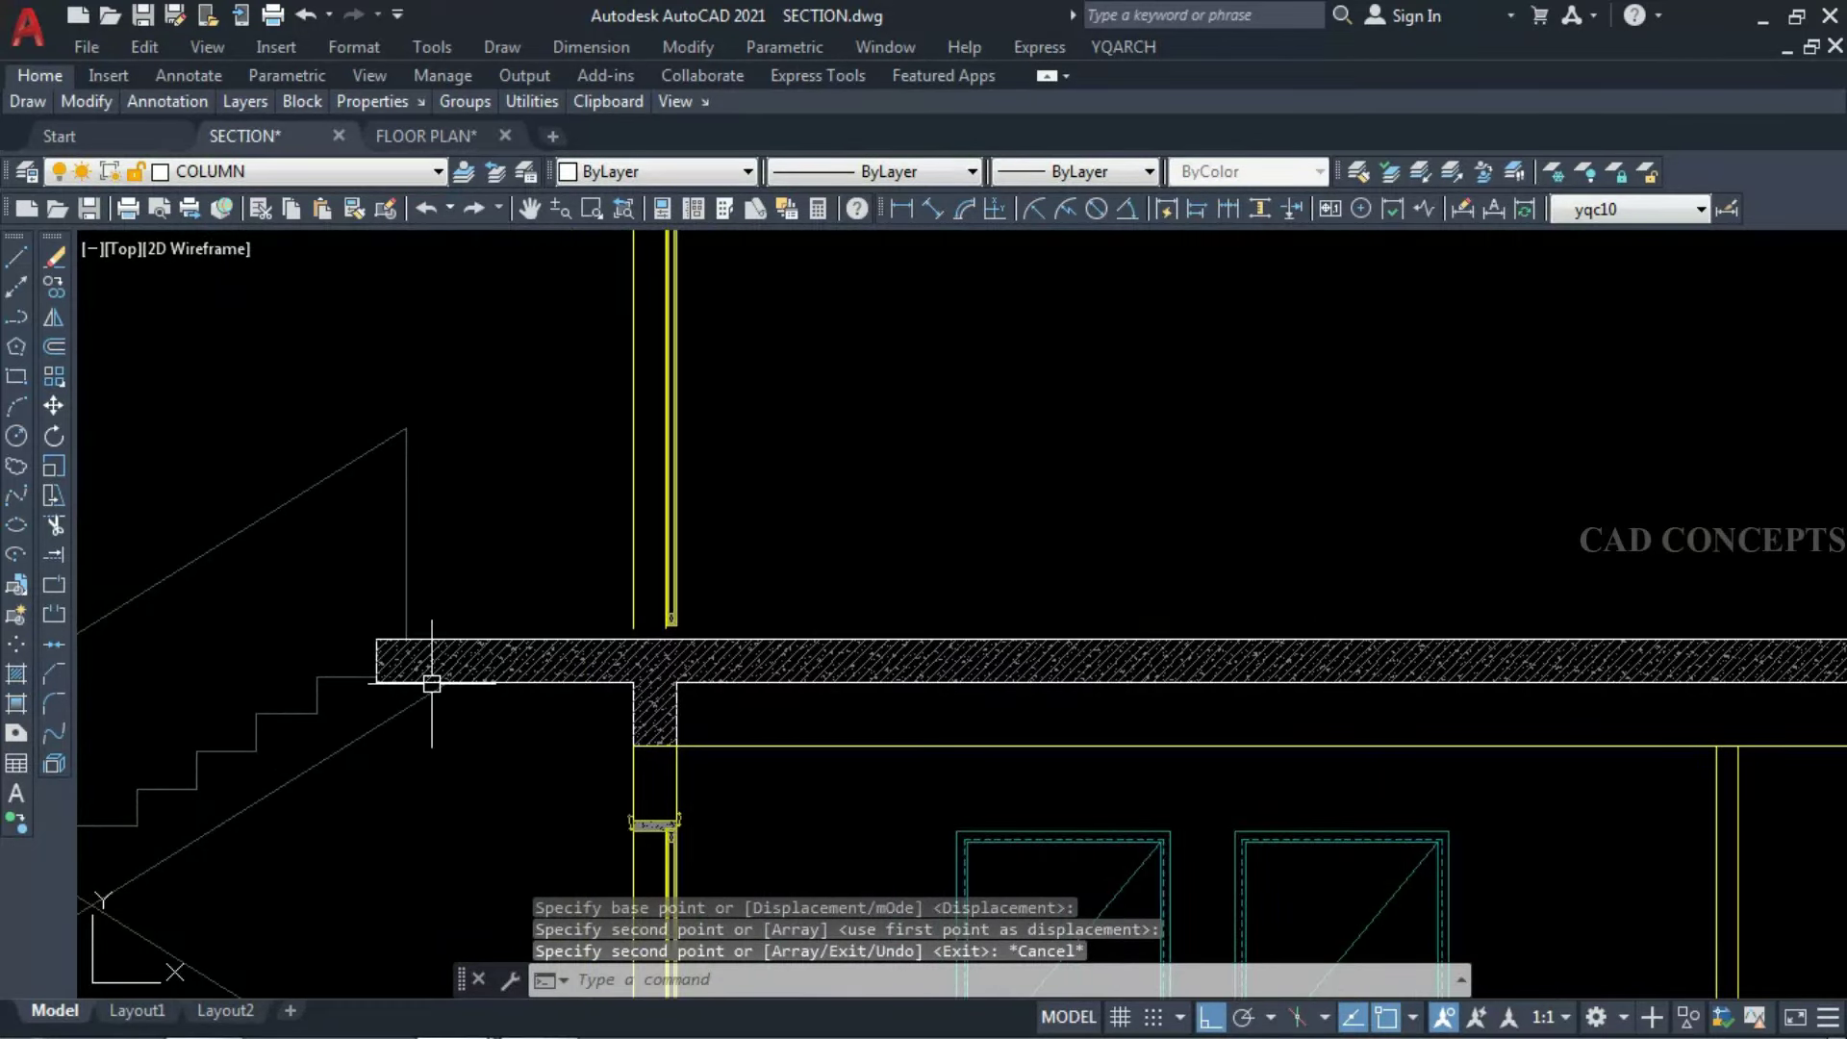
Draw a polyline along the slab top from its left corner to the column base.
text(PL)
key(Return)
scroll(403, 646, up, 2)
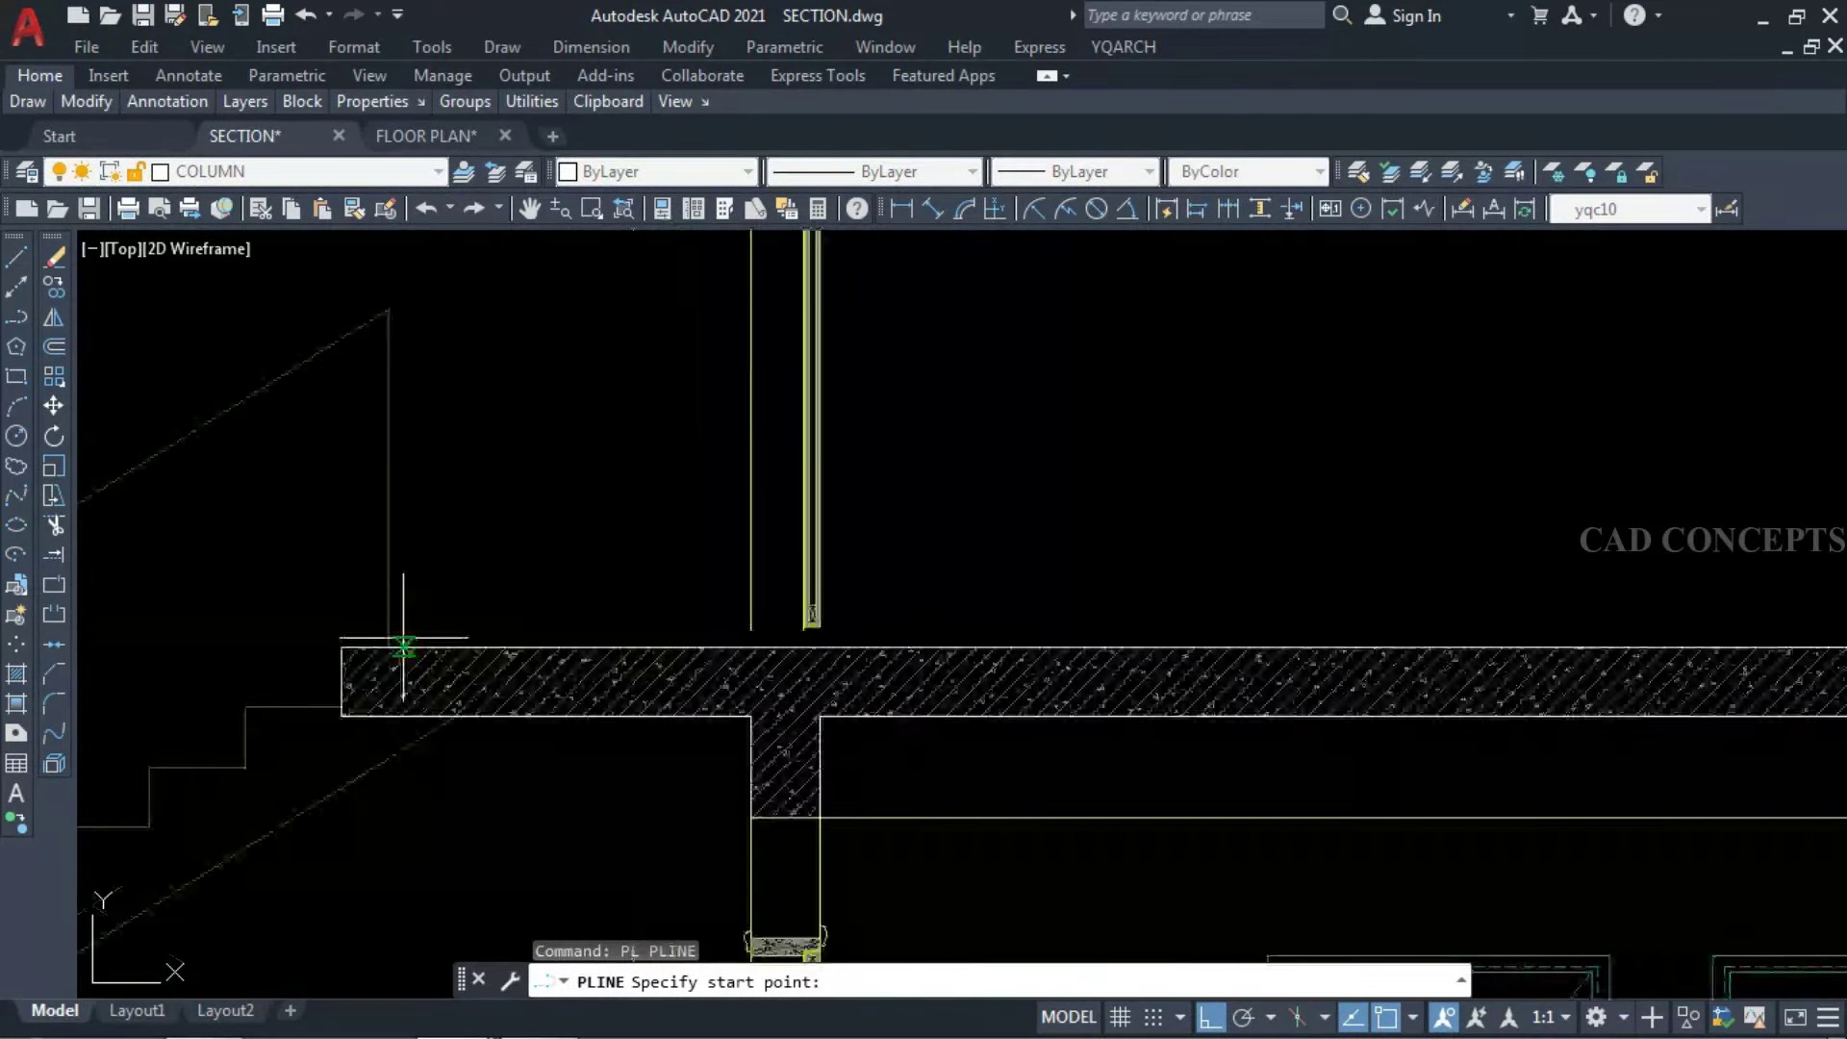
click(341, 647)
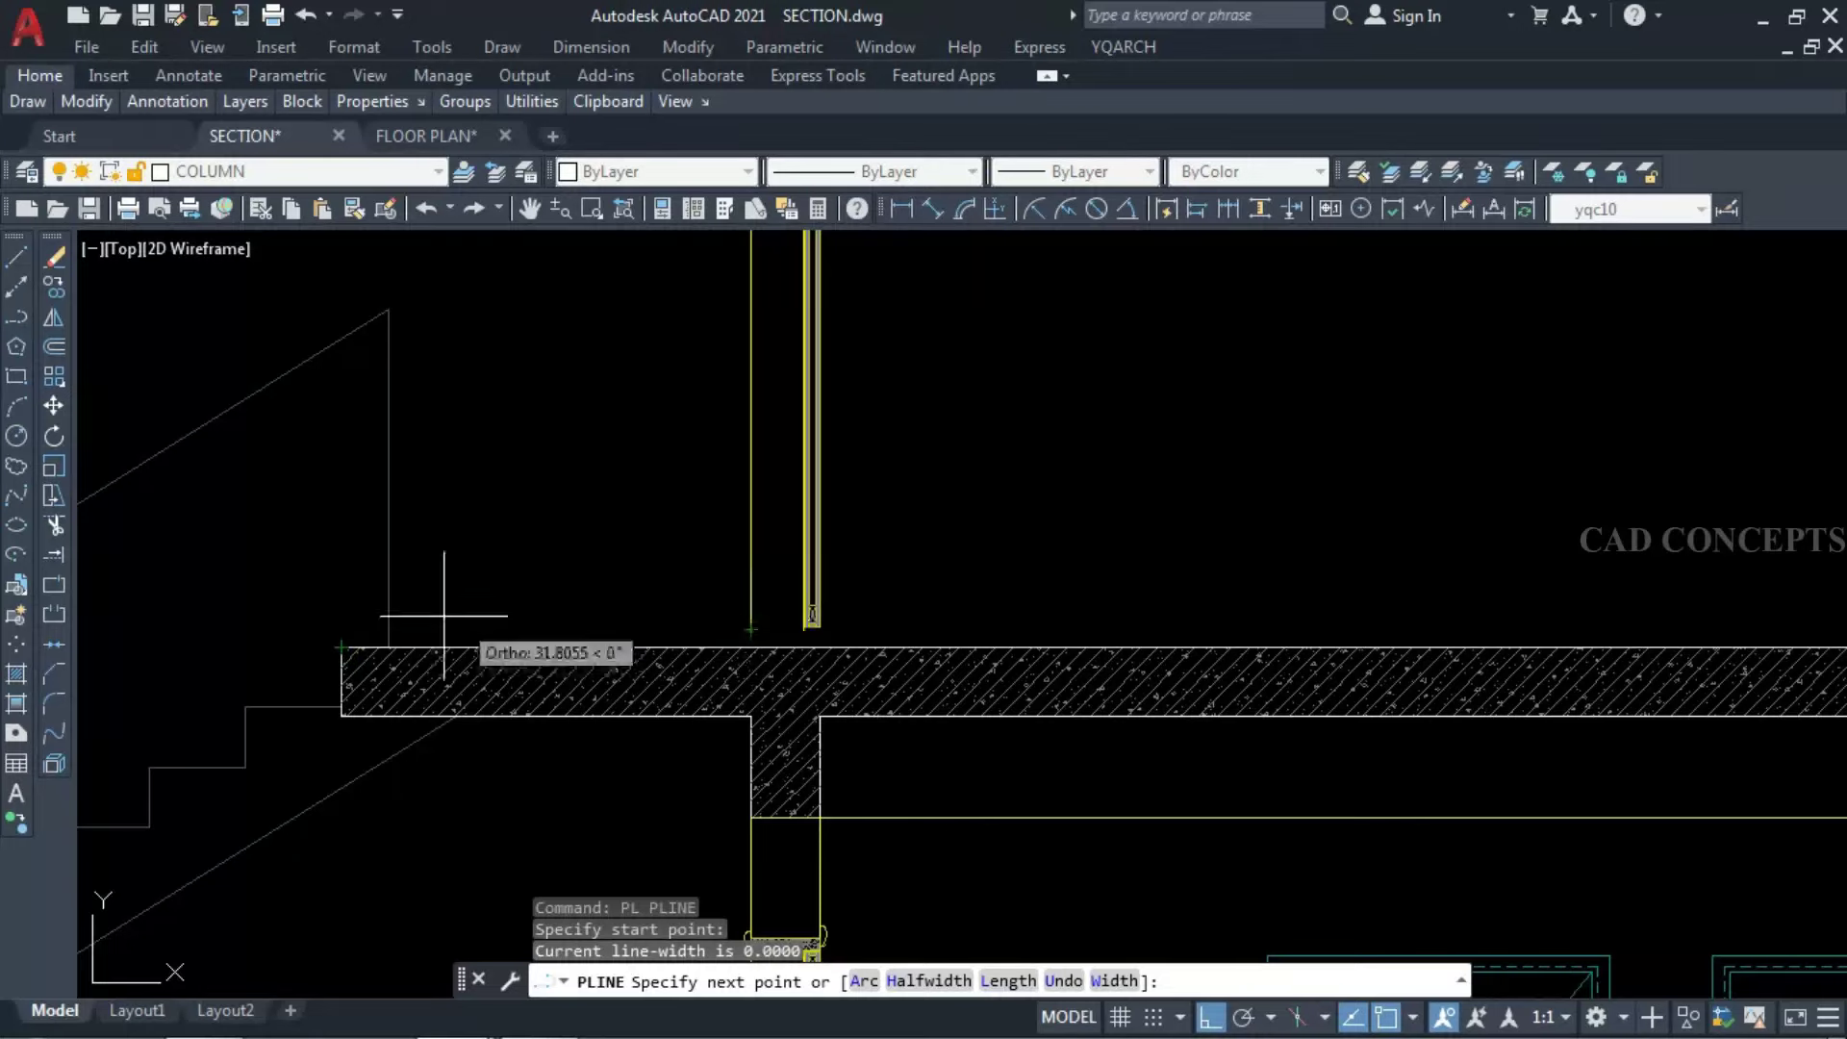
click(751, 631)
scroll(799, 646, up, 5)
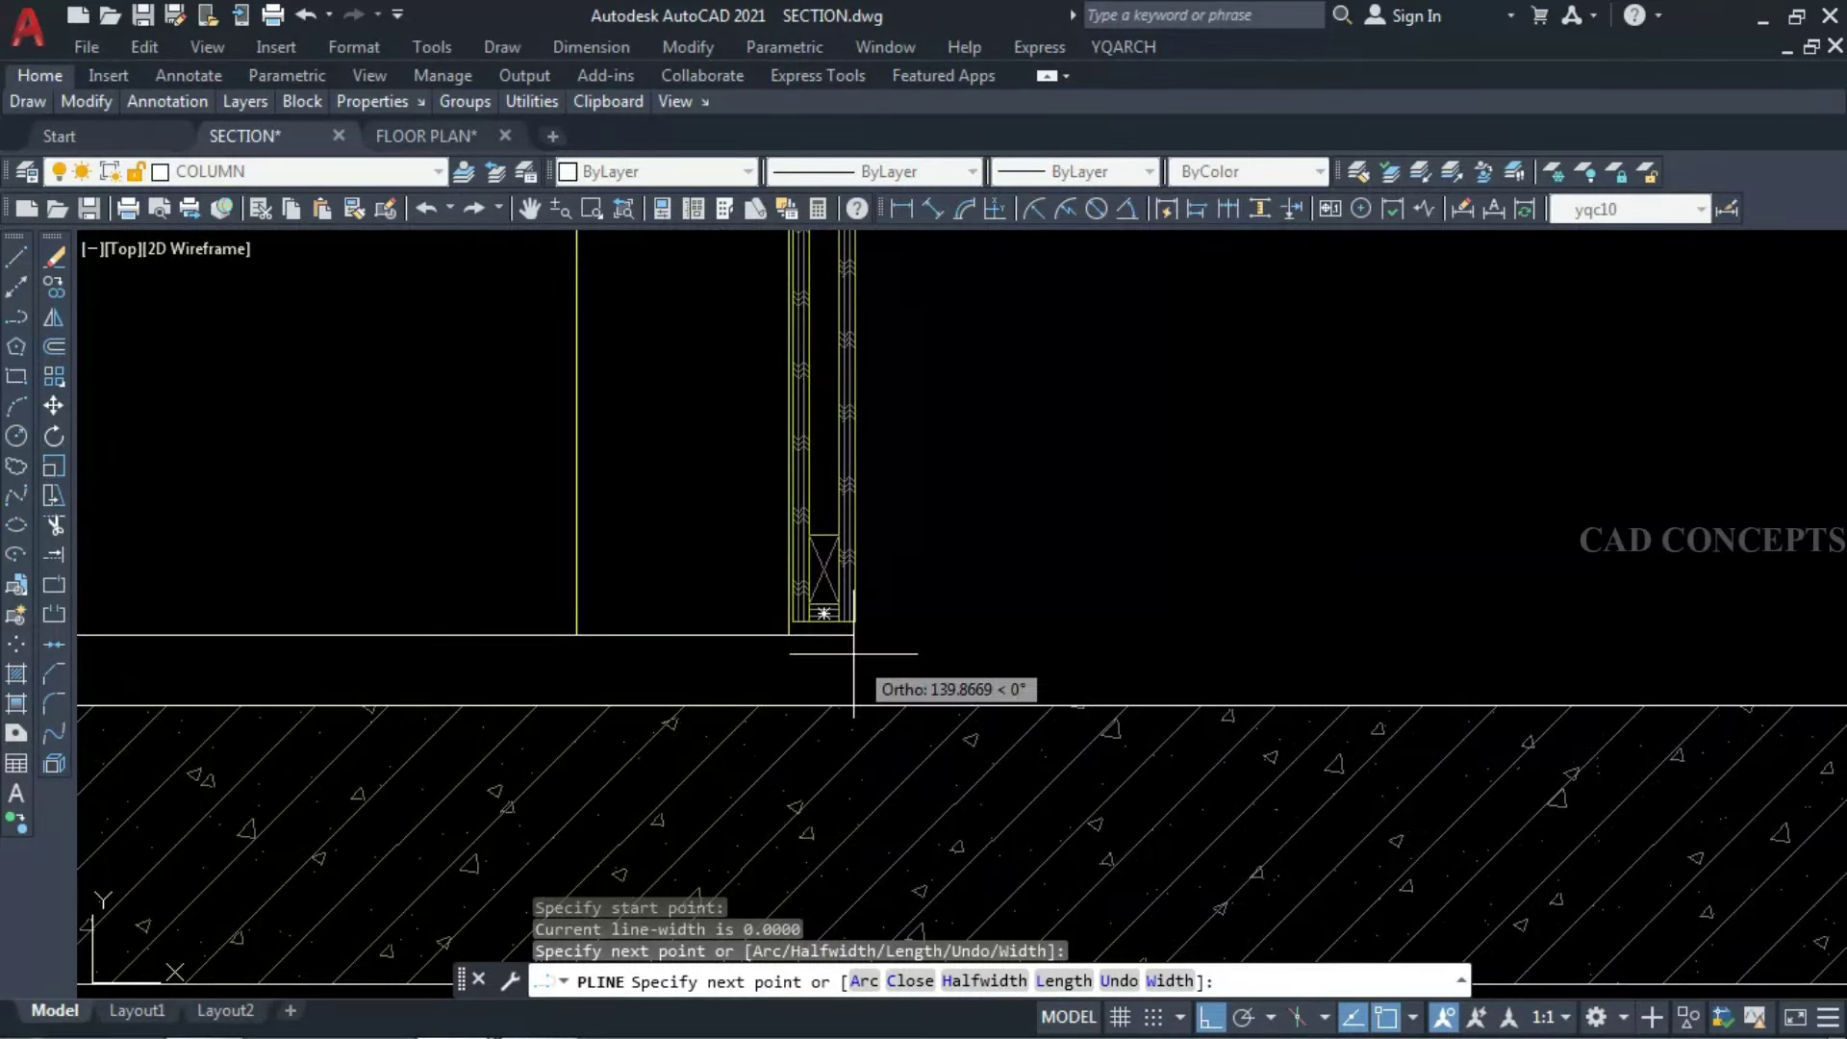
click(854, 635)
key(Escape)
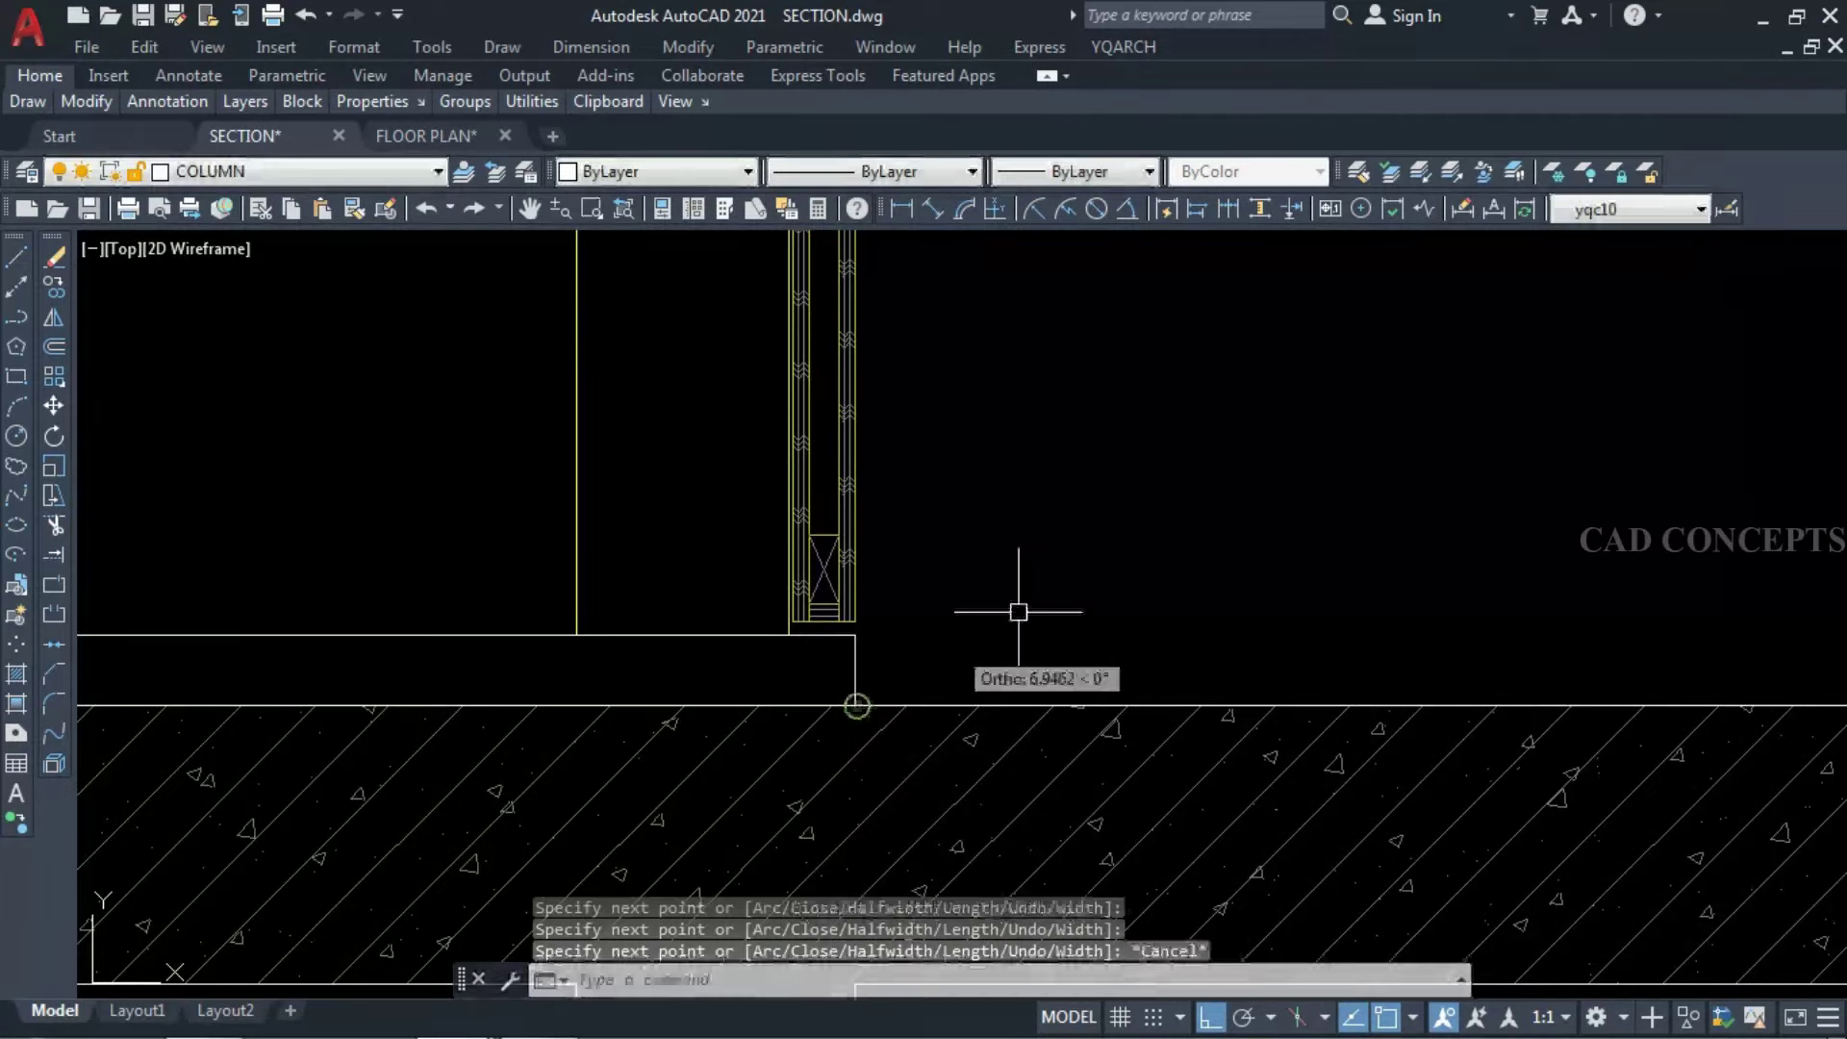
scroll(914, 683, down, 4)
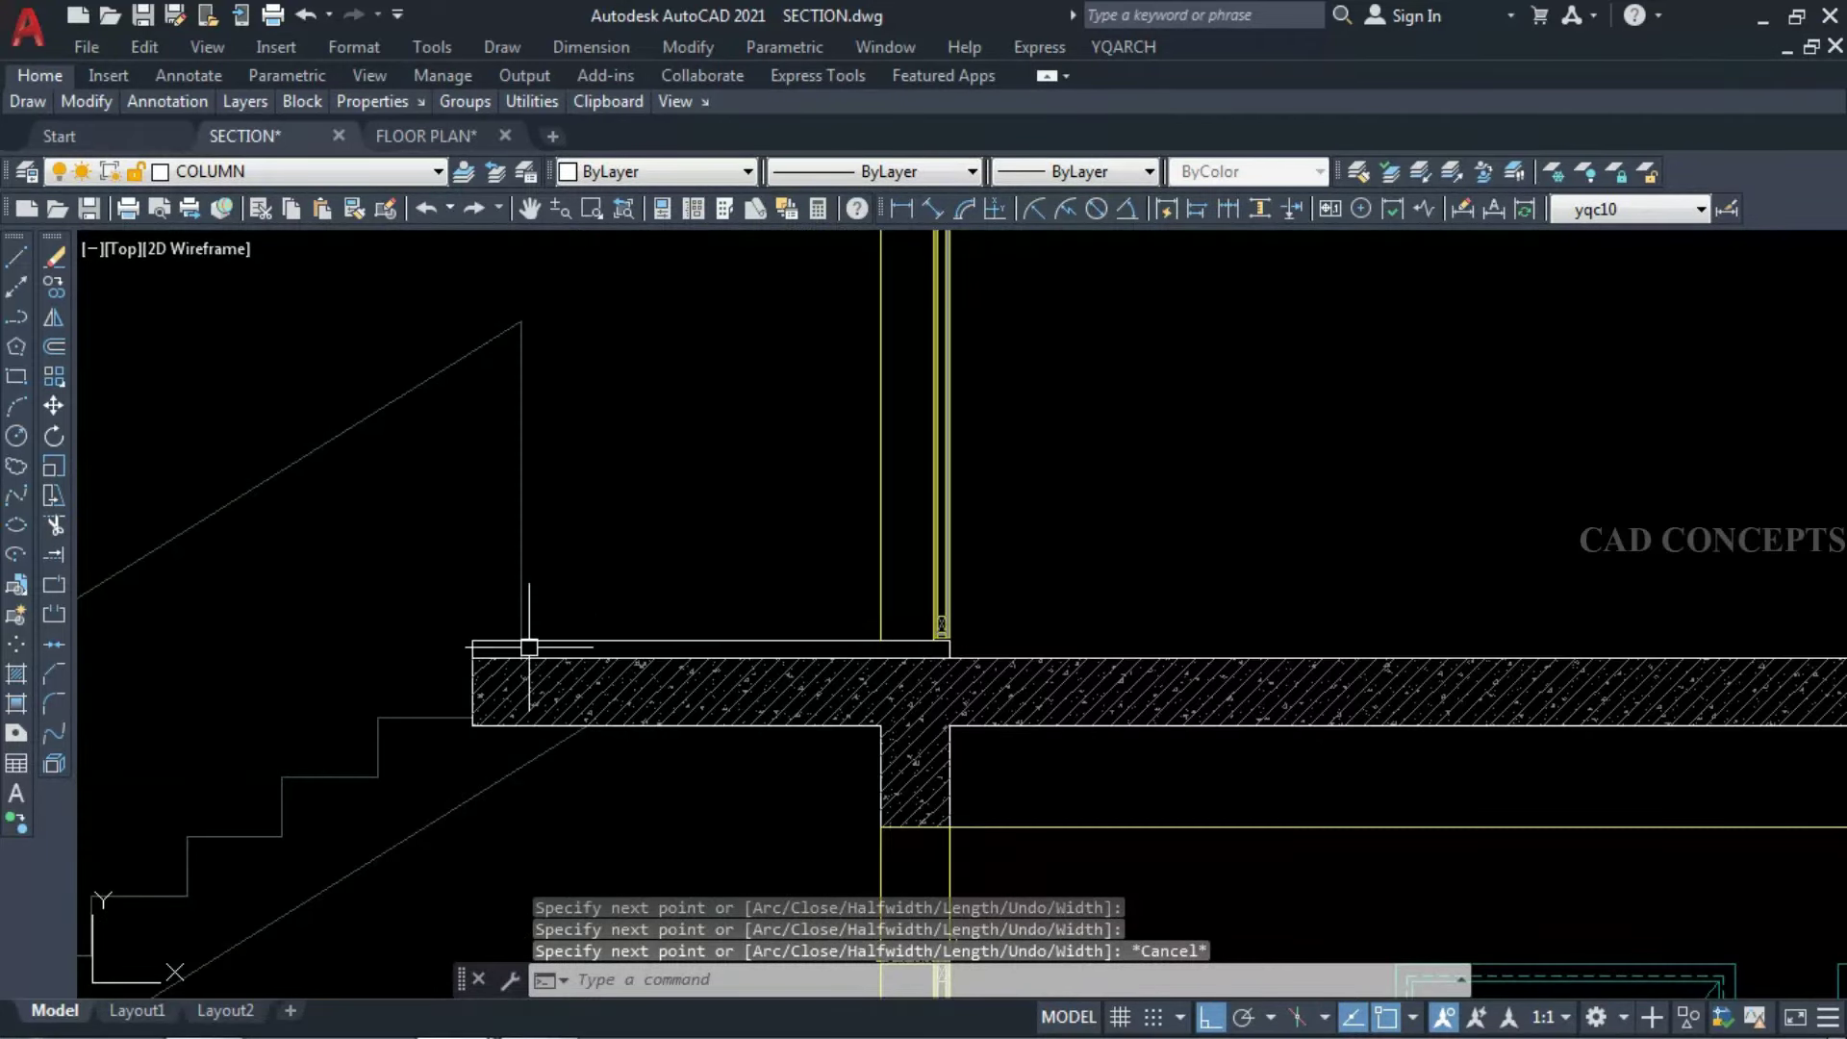
Try trimming a line at the slab edge, then cancel the trim.
text(tr)
key(Return)
click(520, 651)
scroll(516, 650, up, 4)
key(Escape)
key(Escape)
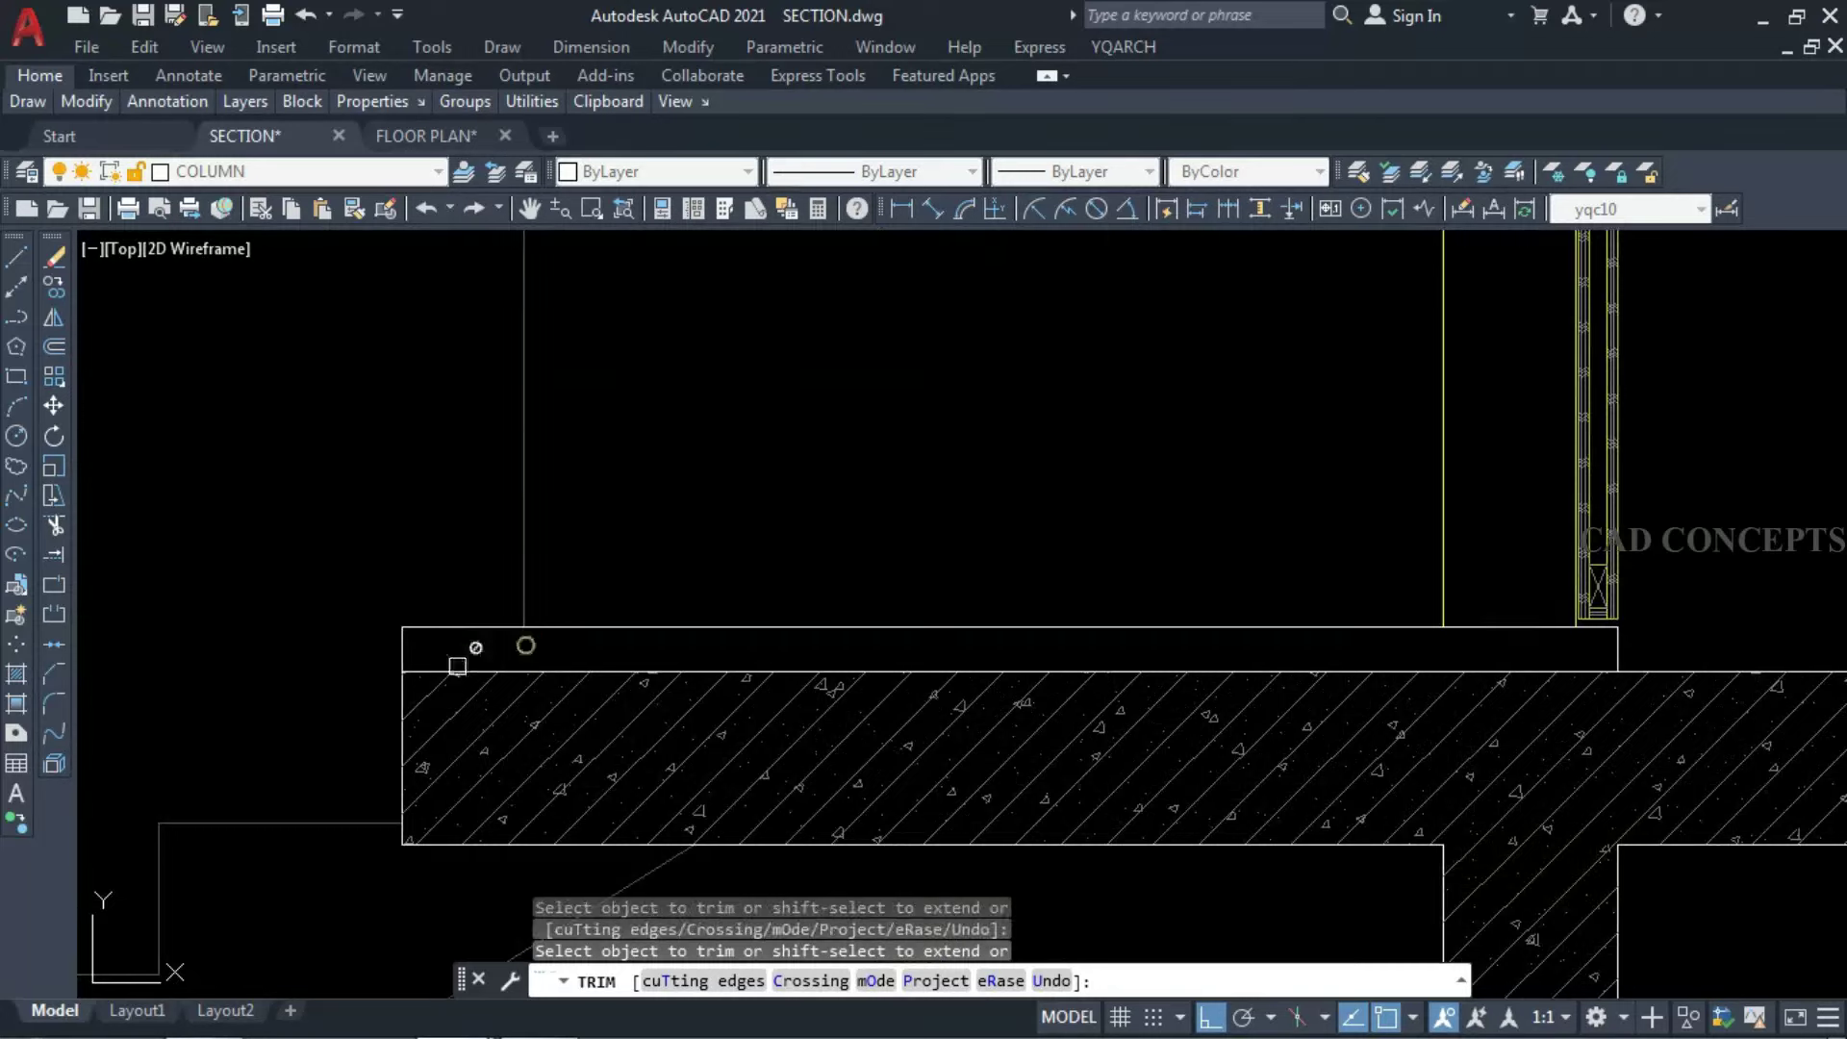
scroll(660, 701, down, 5)
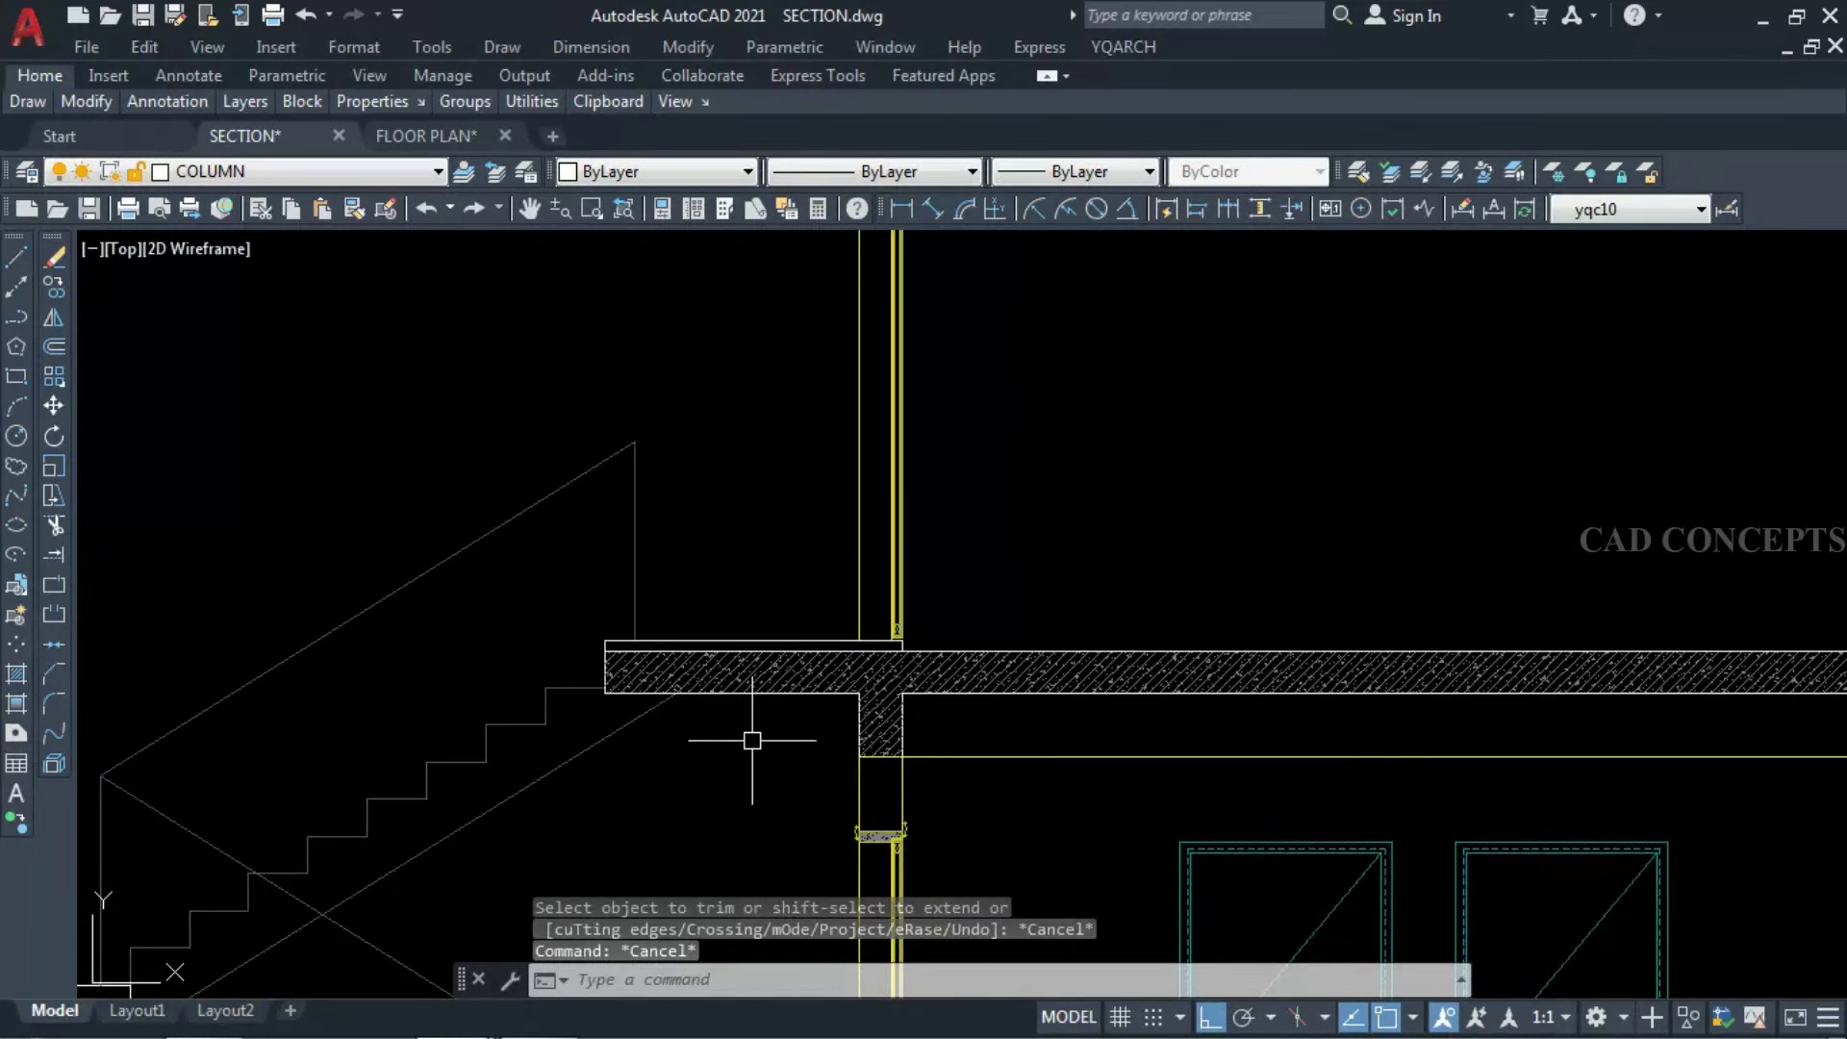
scroll(752, 741, down, 5)
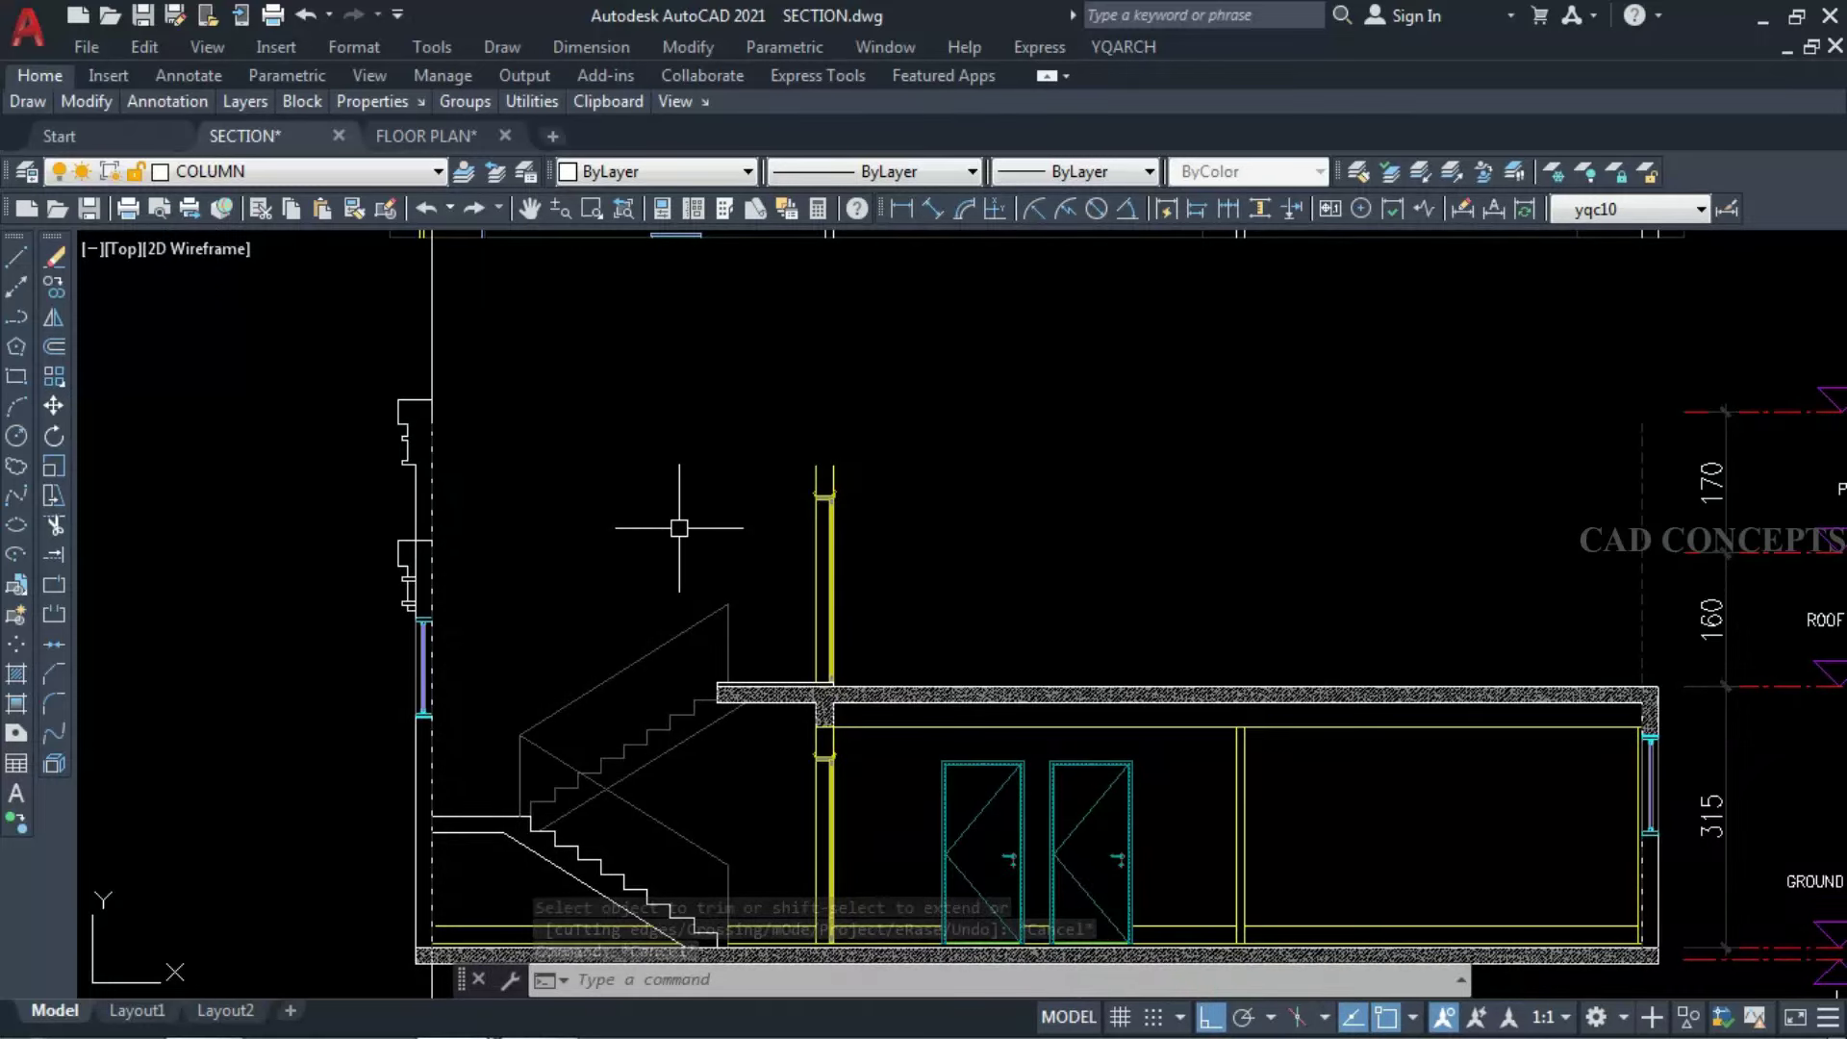
text(l)
key(Return)
Cancel the unfinished line and crossing-select the front elevation's parapet lines.
click(808, 461)
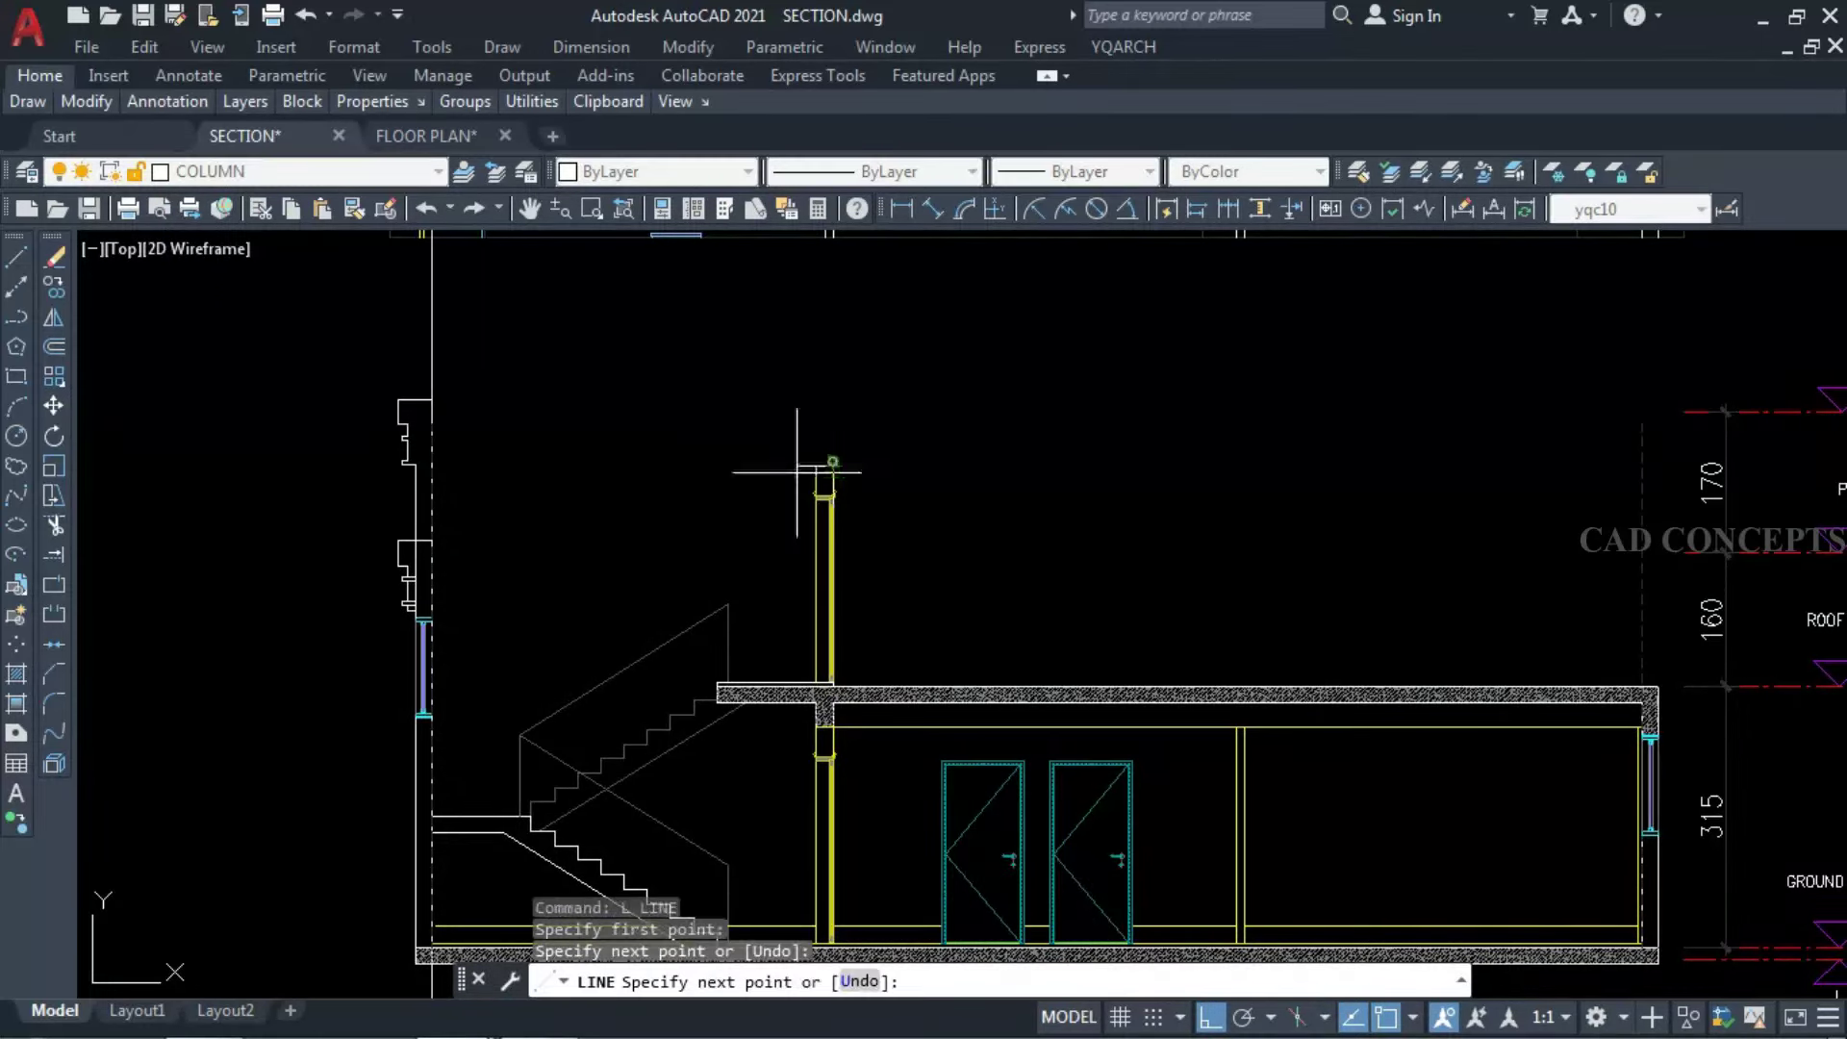
key(Escape)
key(Escape)
scroll(596, 539, down, 5)
scroll(1023, 522, up, 5)
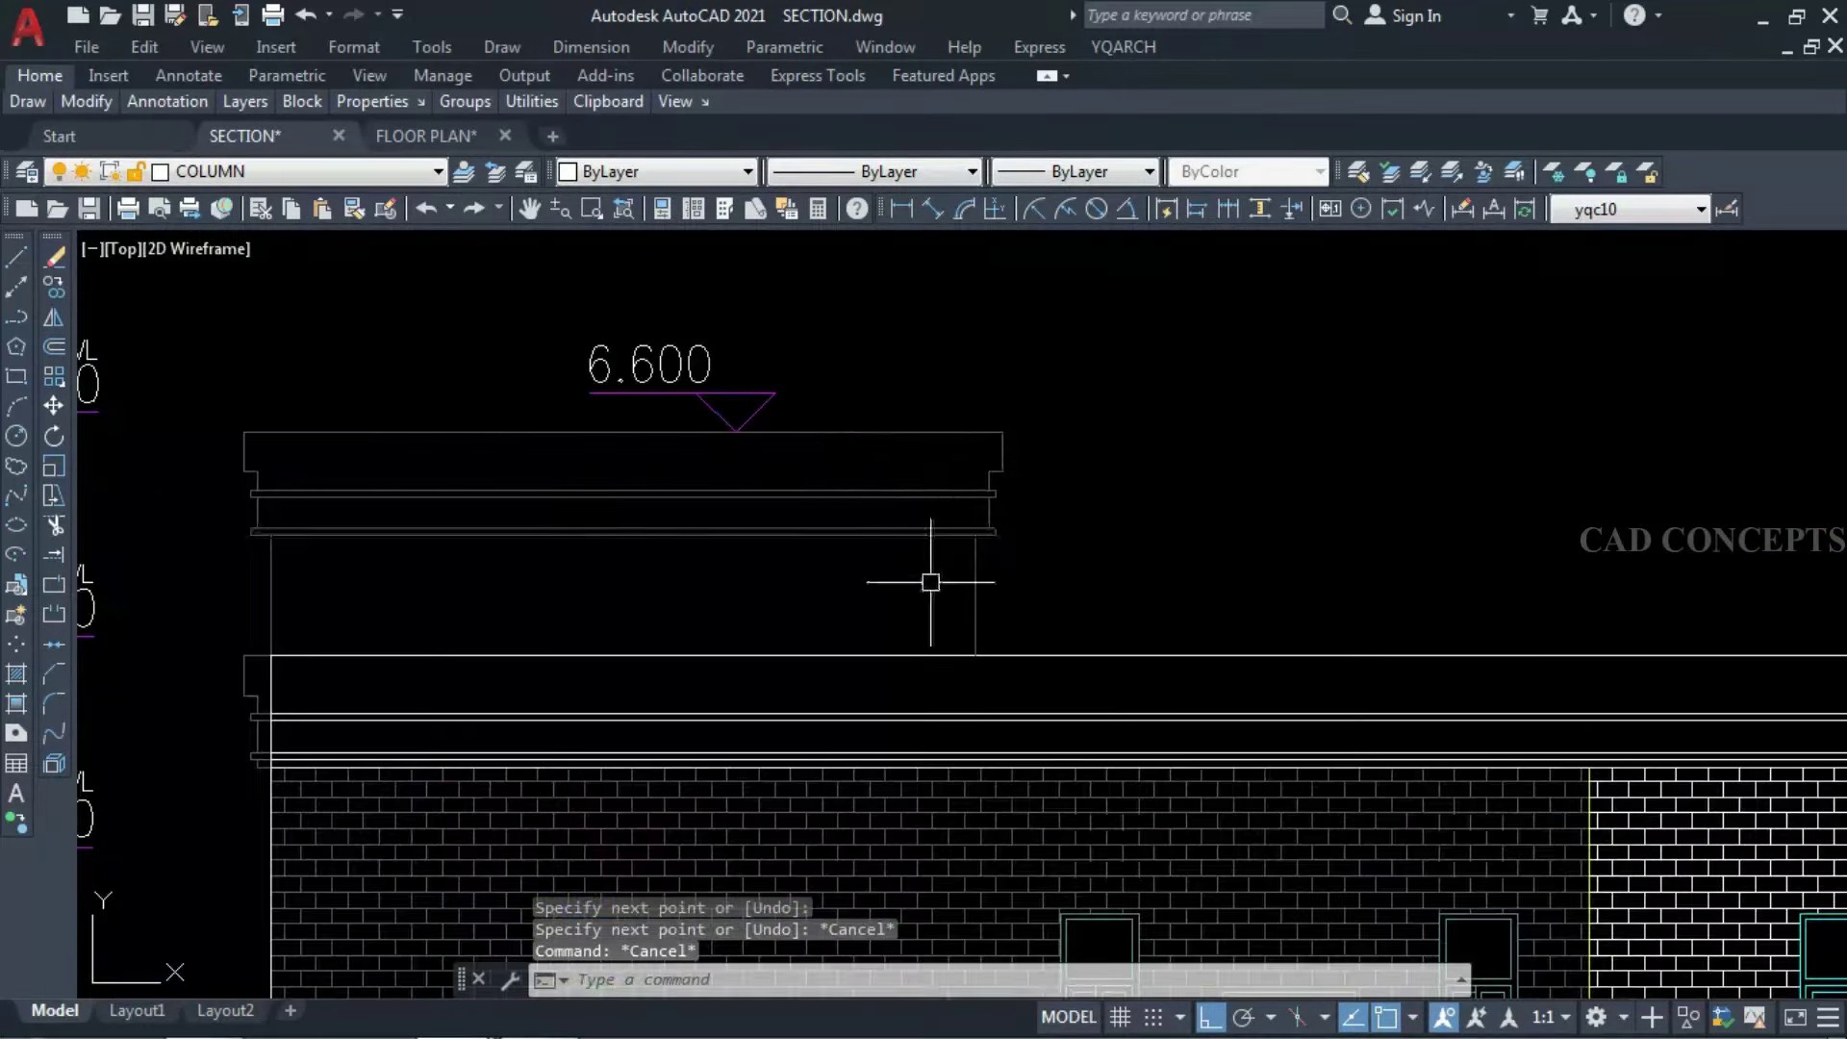
click(1043, 581)
click(962, 423)
Copy the parapet from its corner onto the top of the section's column.
text(cpo)
key(Return)
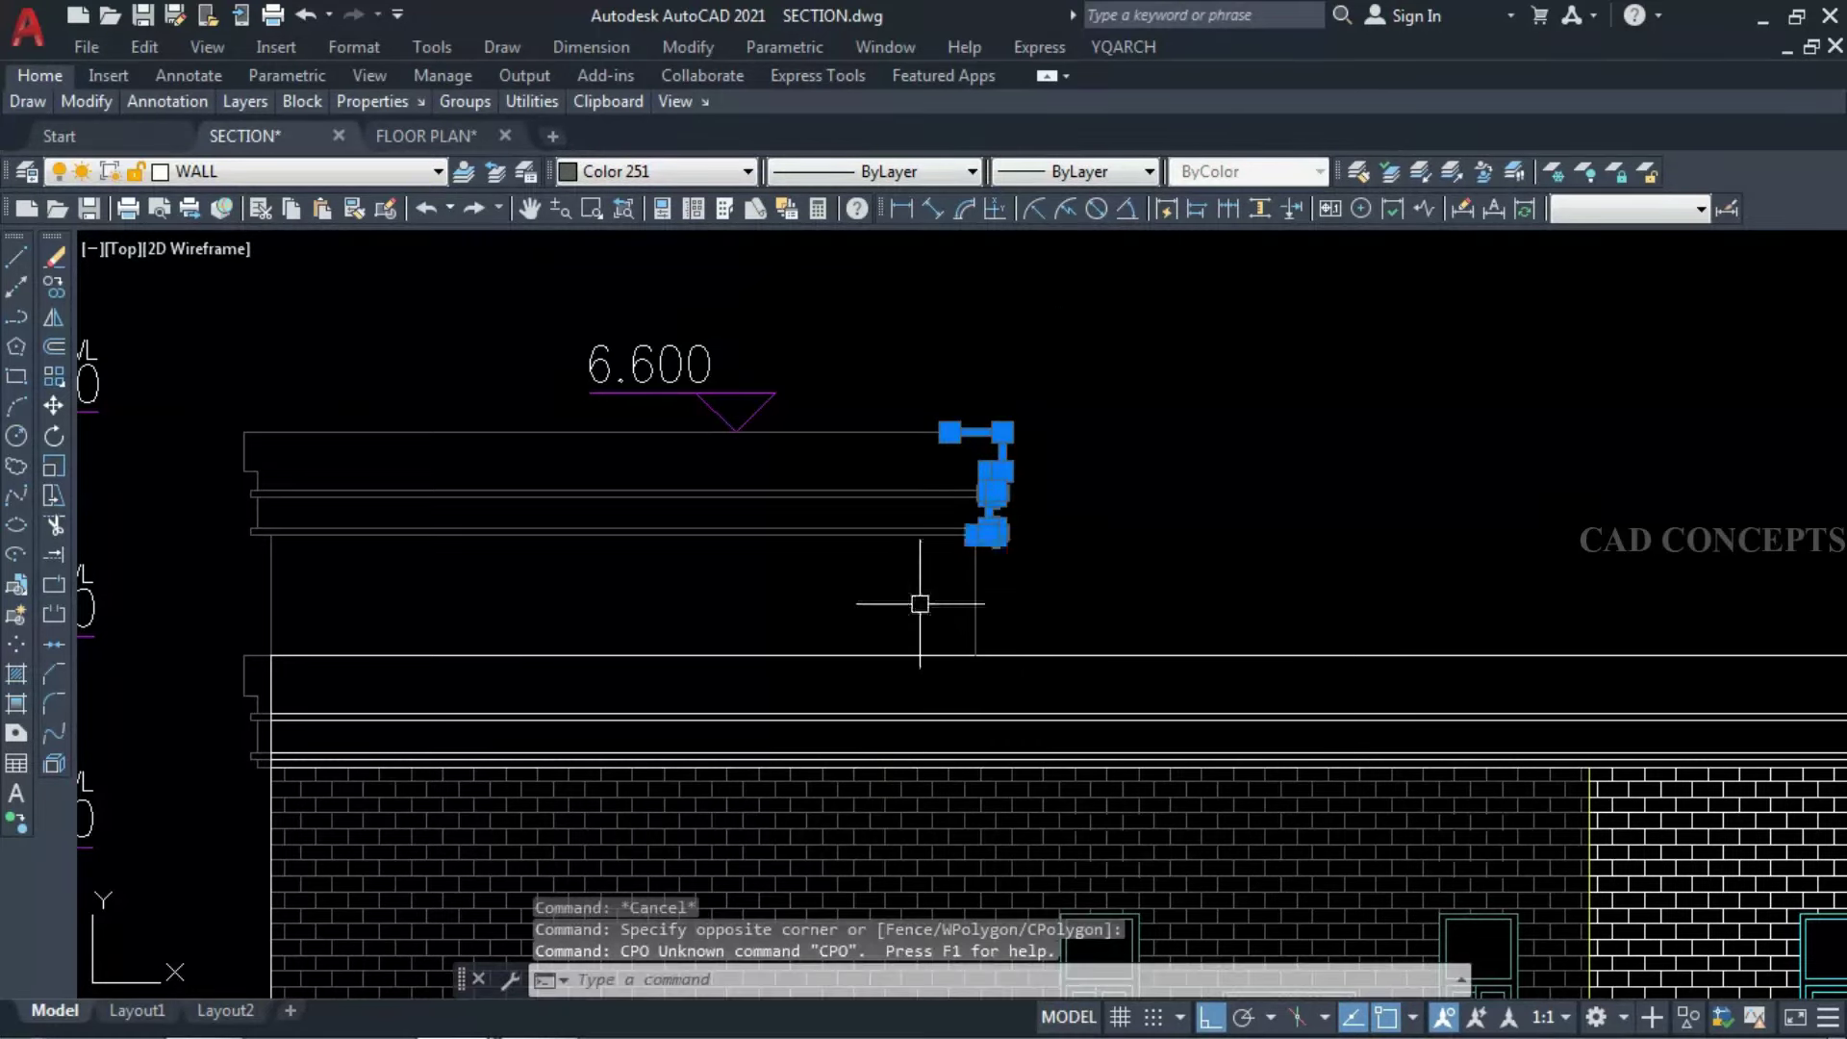
text(co)
key(Return)
click(990, 531)
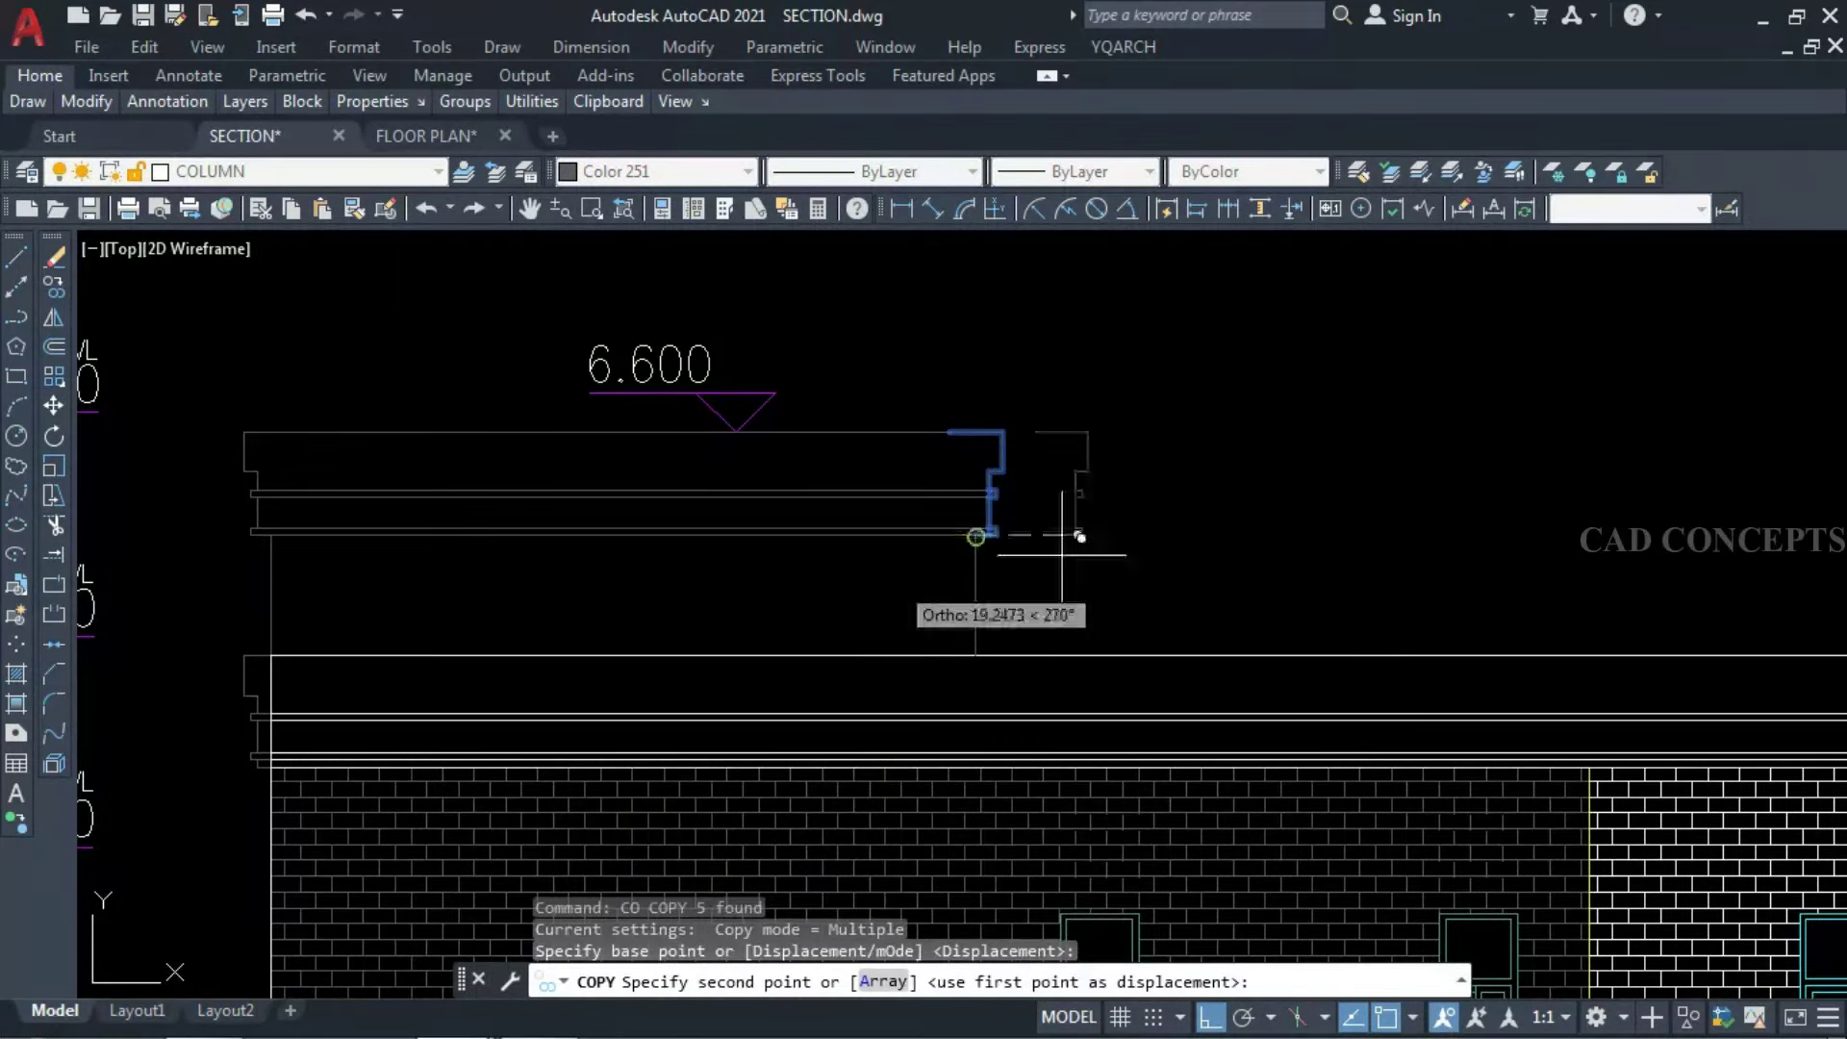
scroll(979, 531, down, 5)
scroll(888, 536, up, 5)
scroll(888, 537, up, 6)
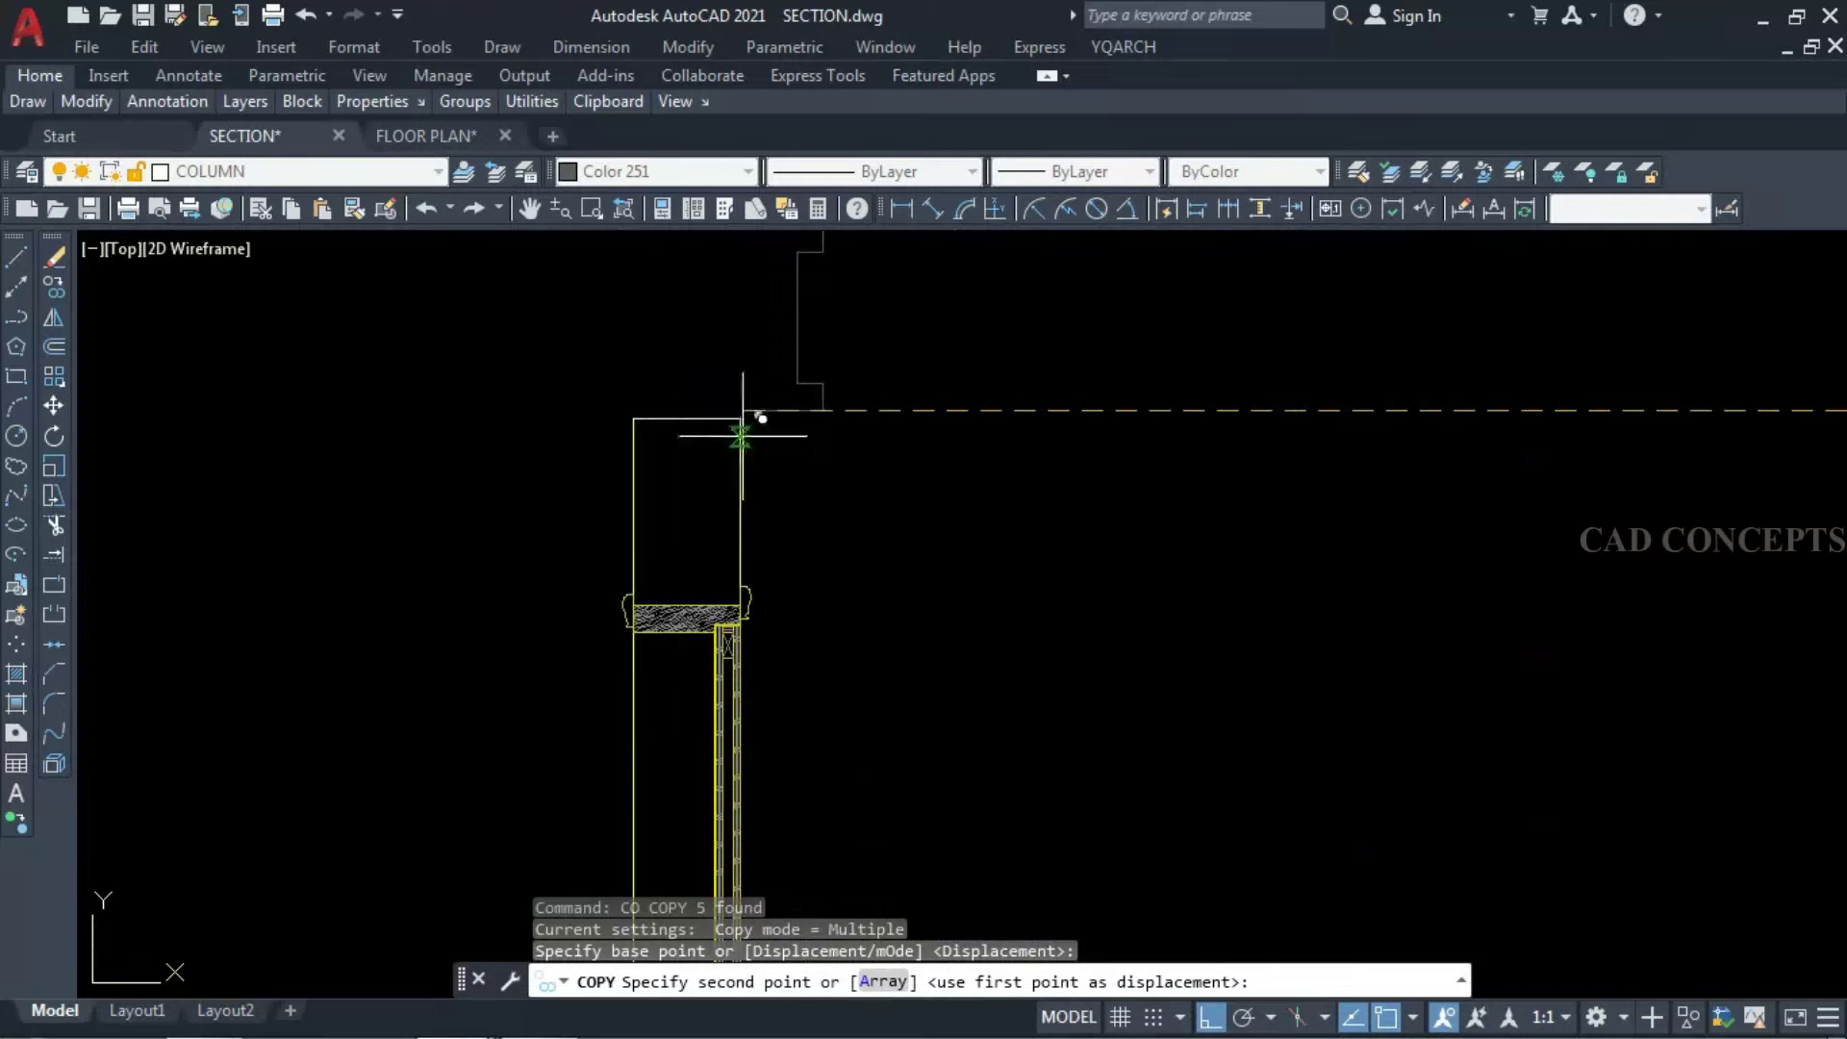
scroll(747, 408, up, 6)
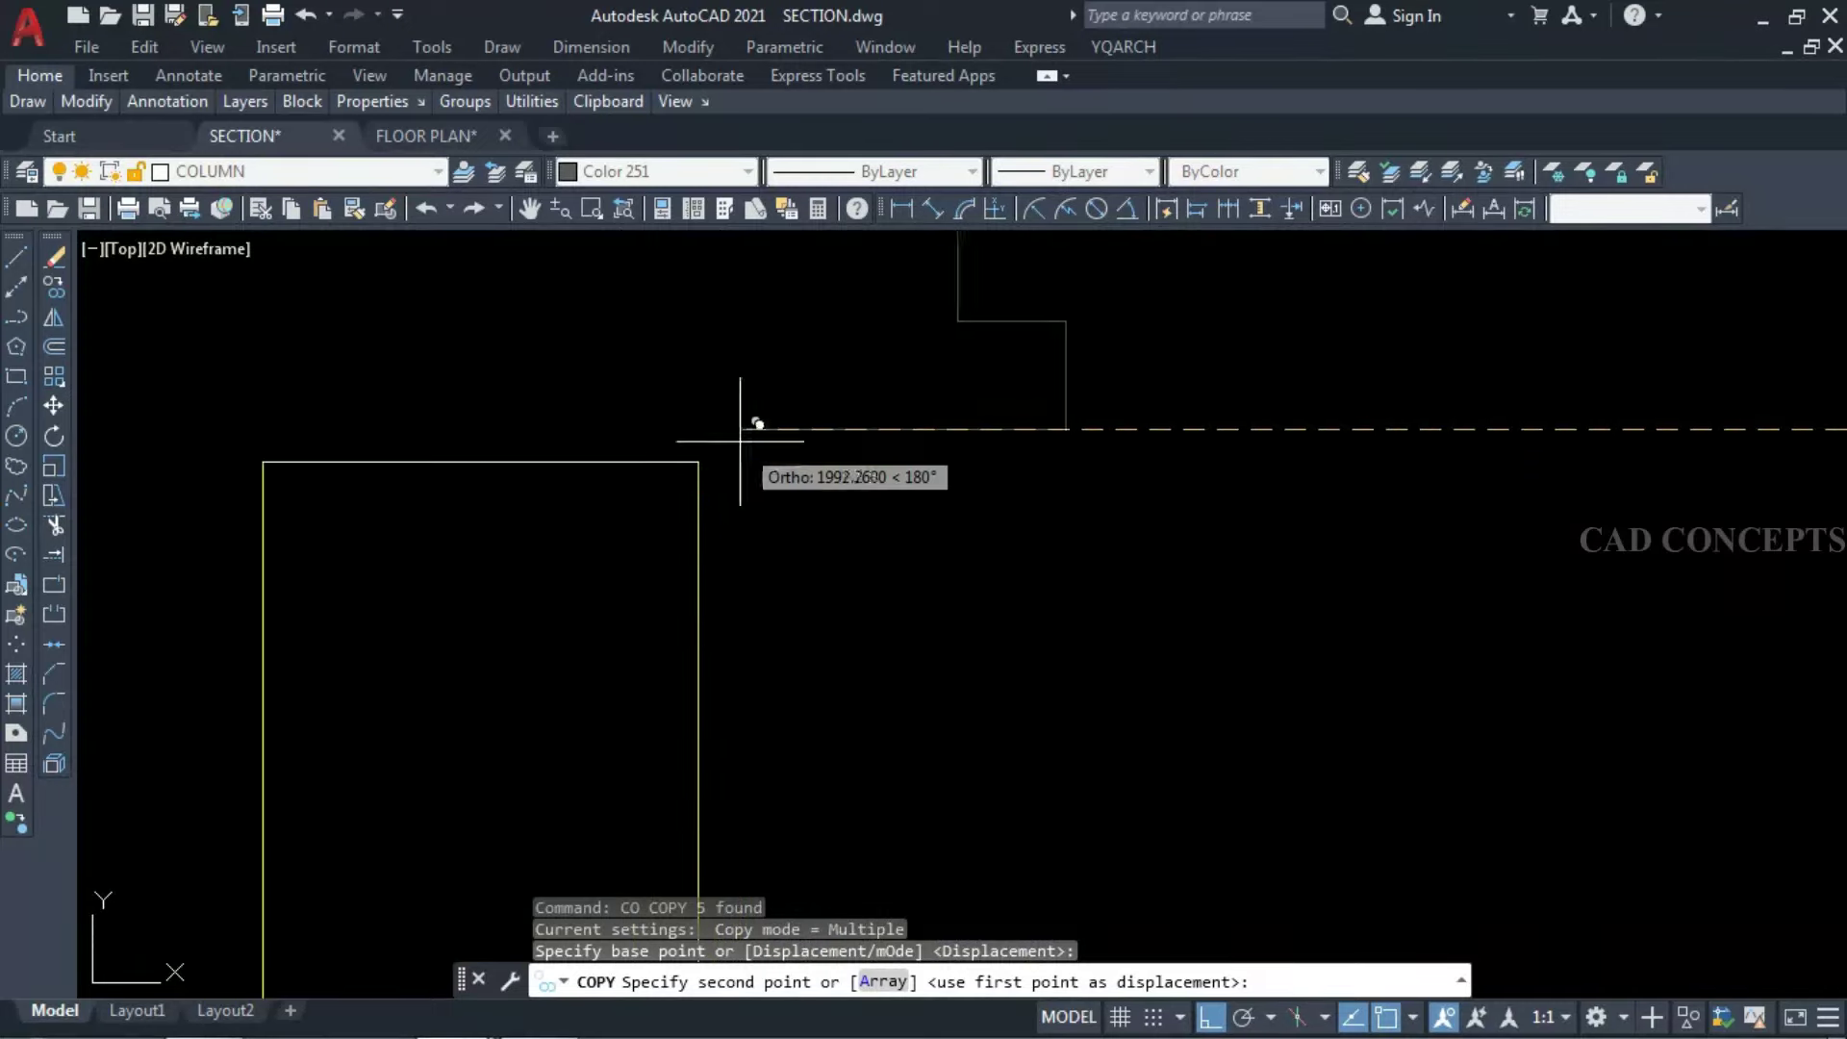
click(702, 384)
key(Escape)
scroll(954, 571, down, 6)
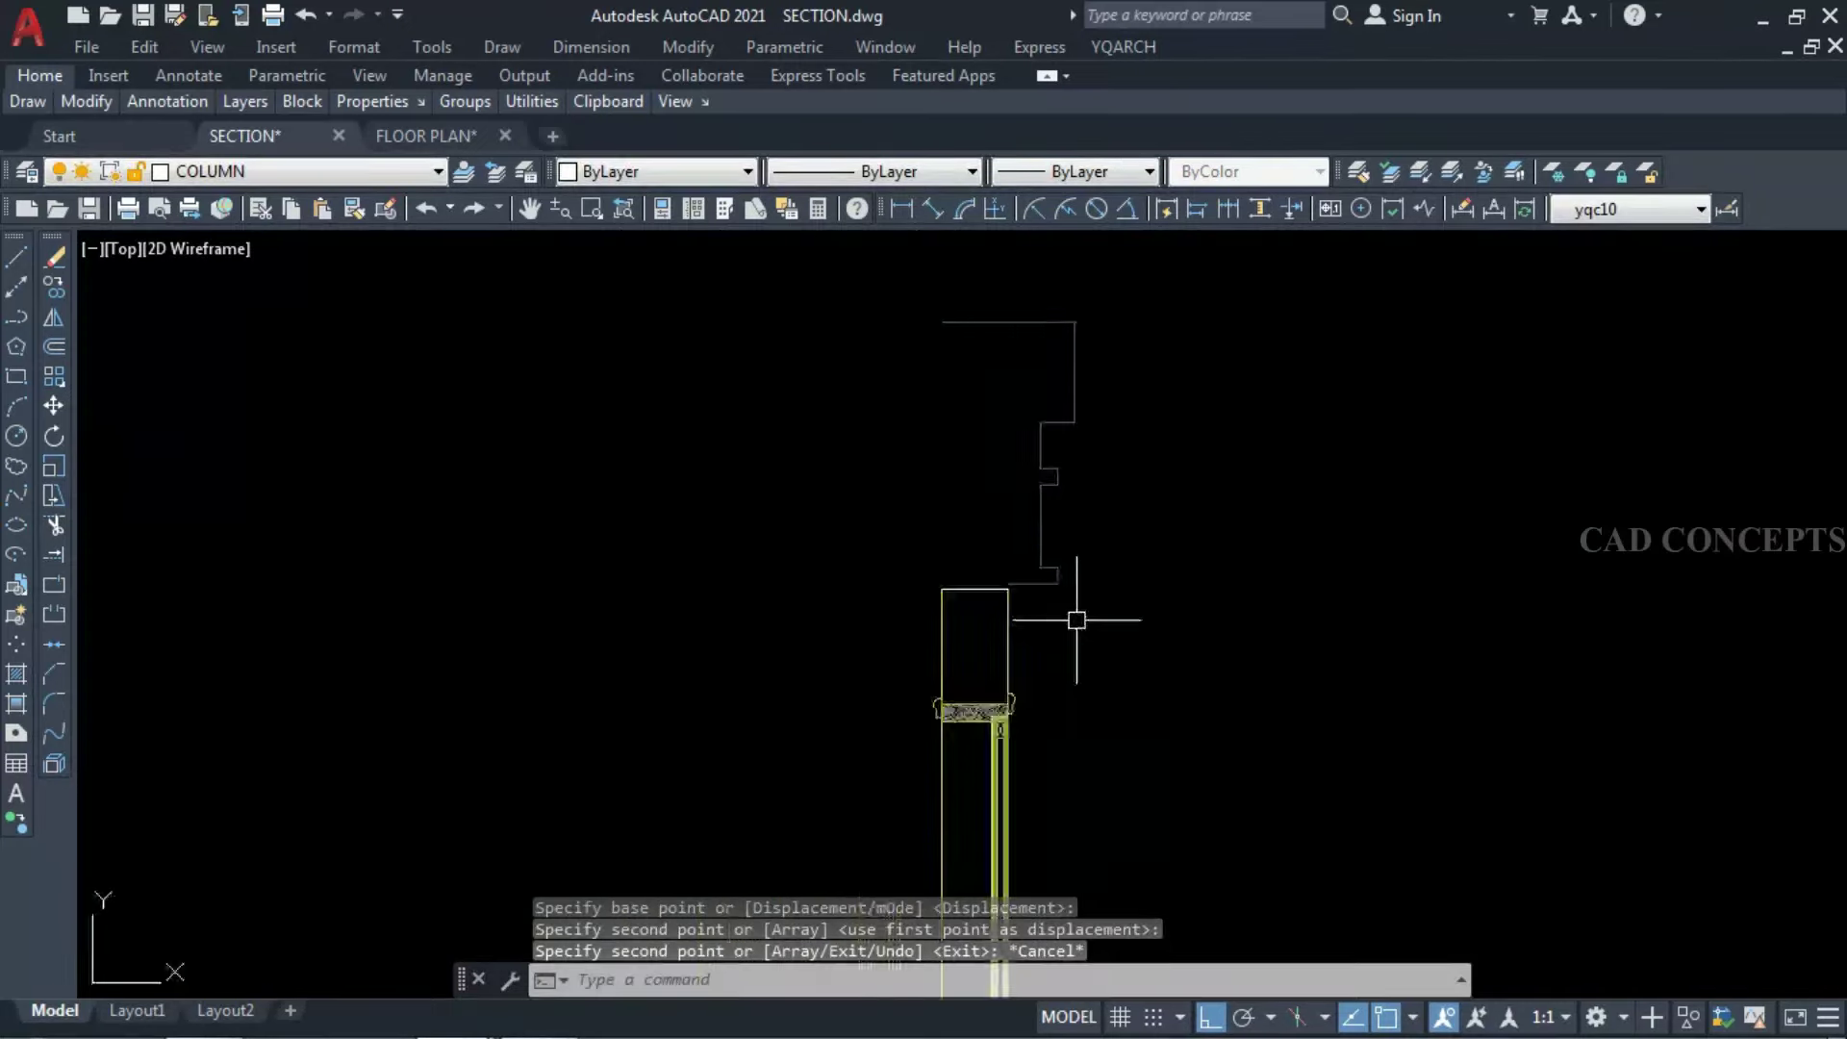
click(421, 487)
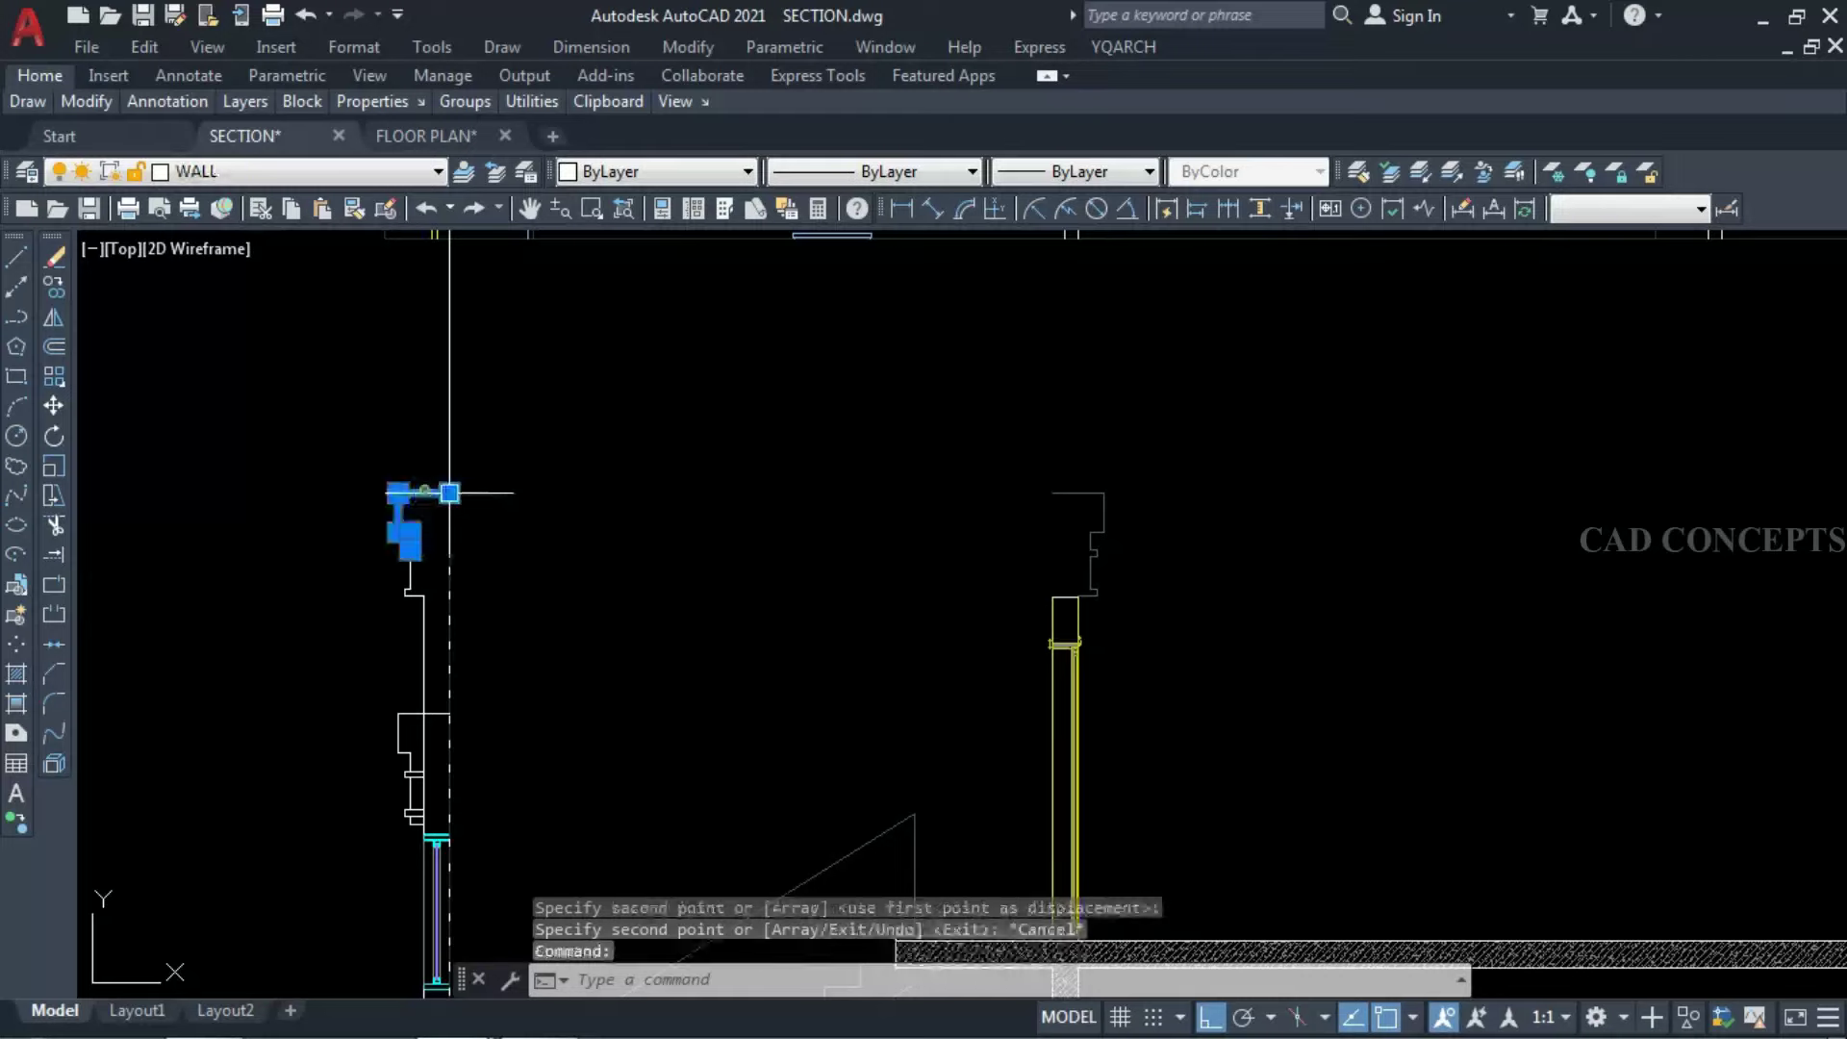
Draw the roof line from the column top across to the wall.
click(449, 492)
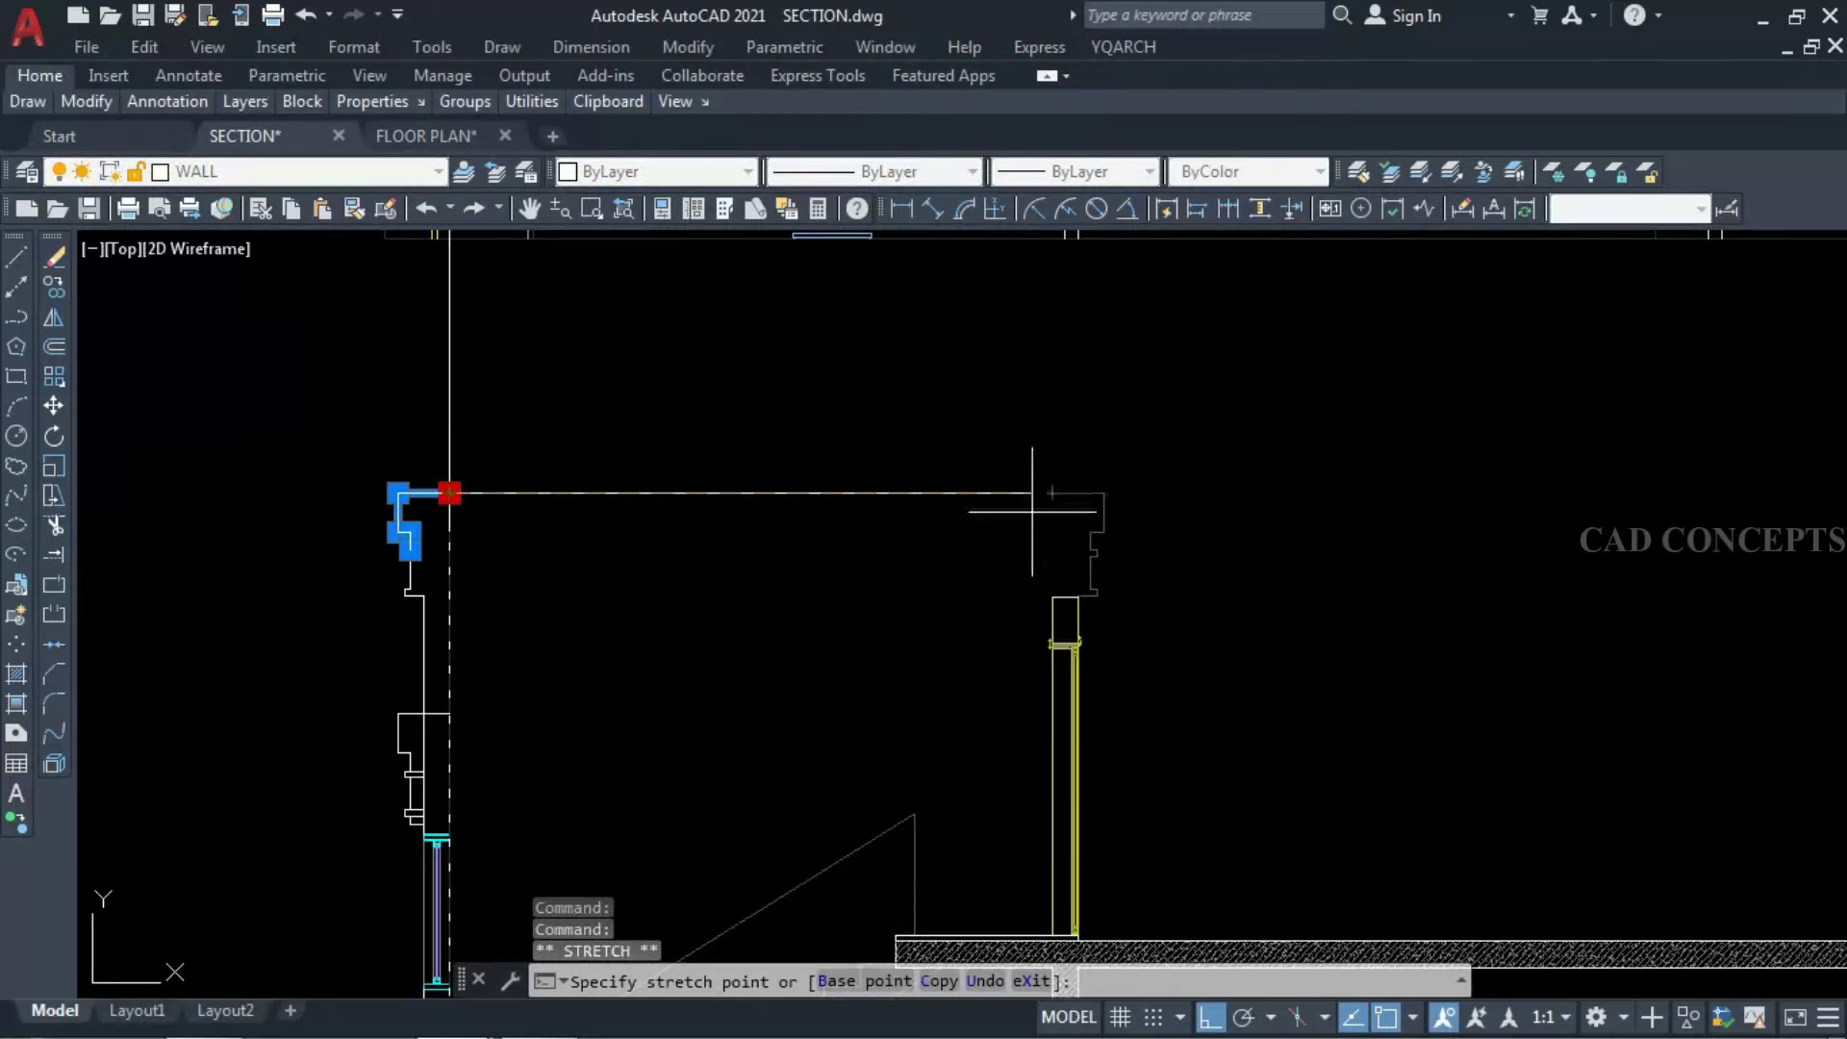
key(Escape)
key(Escape)
text(L)
key(Return)
click(1052, 598)
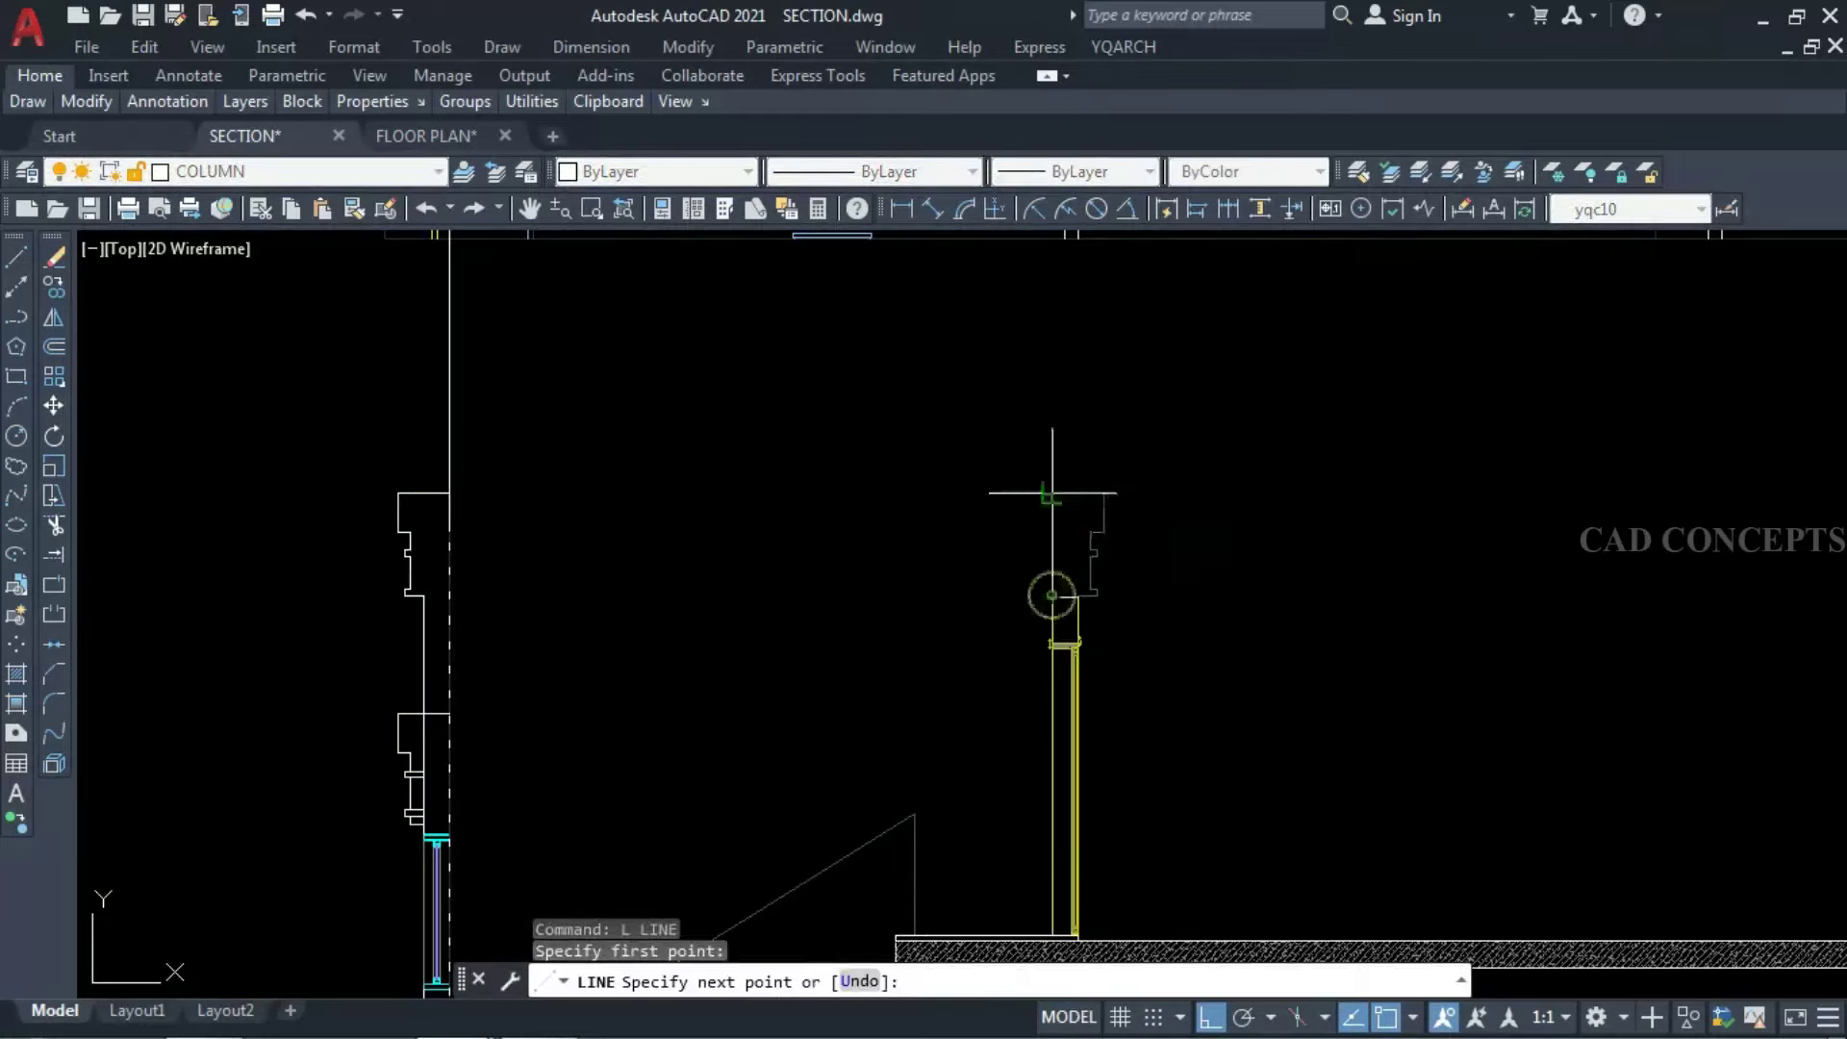
key(Escape)
key(Return)
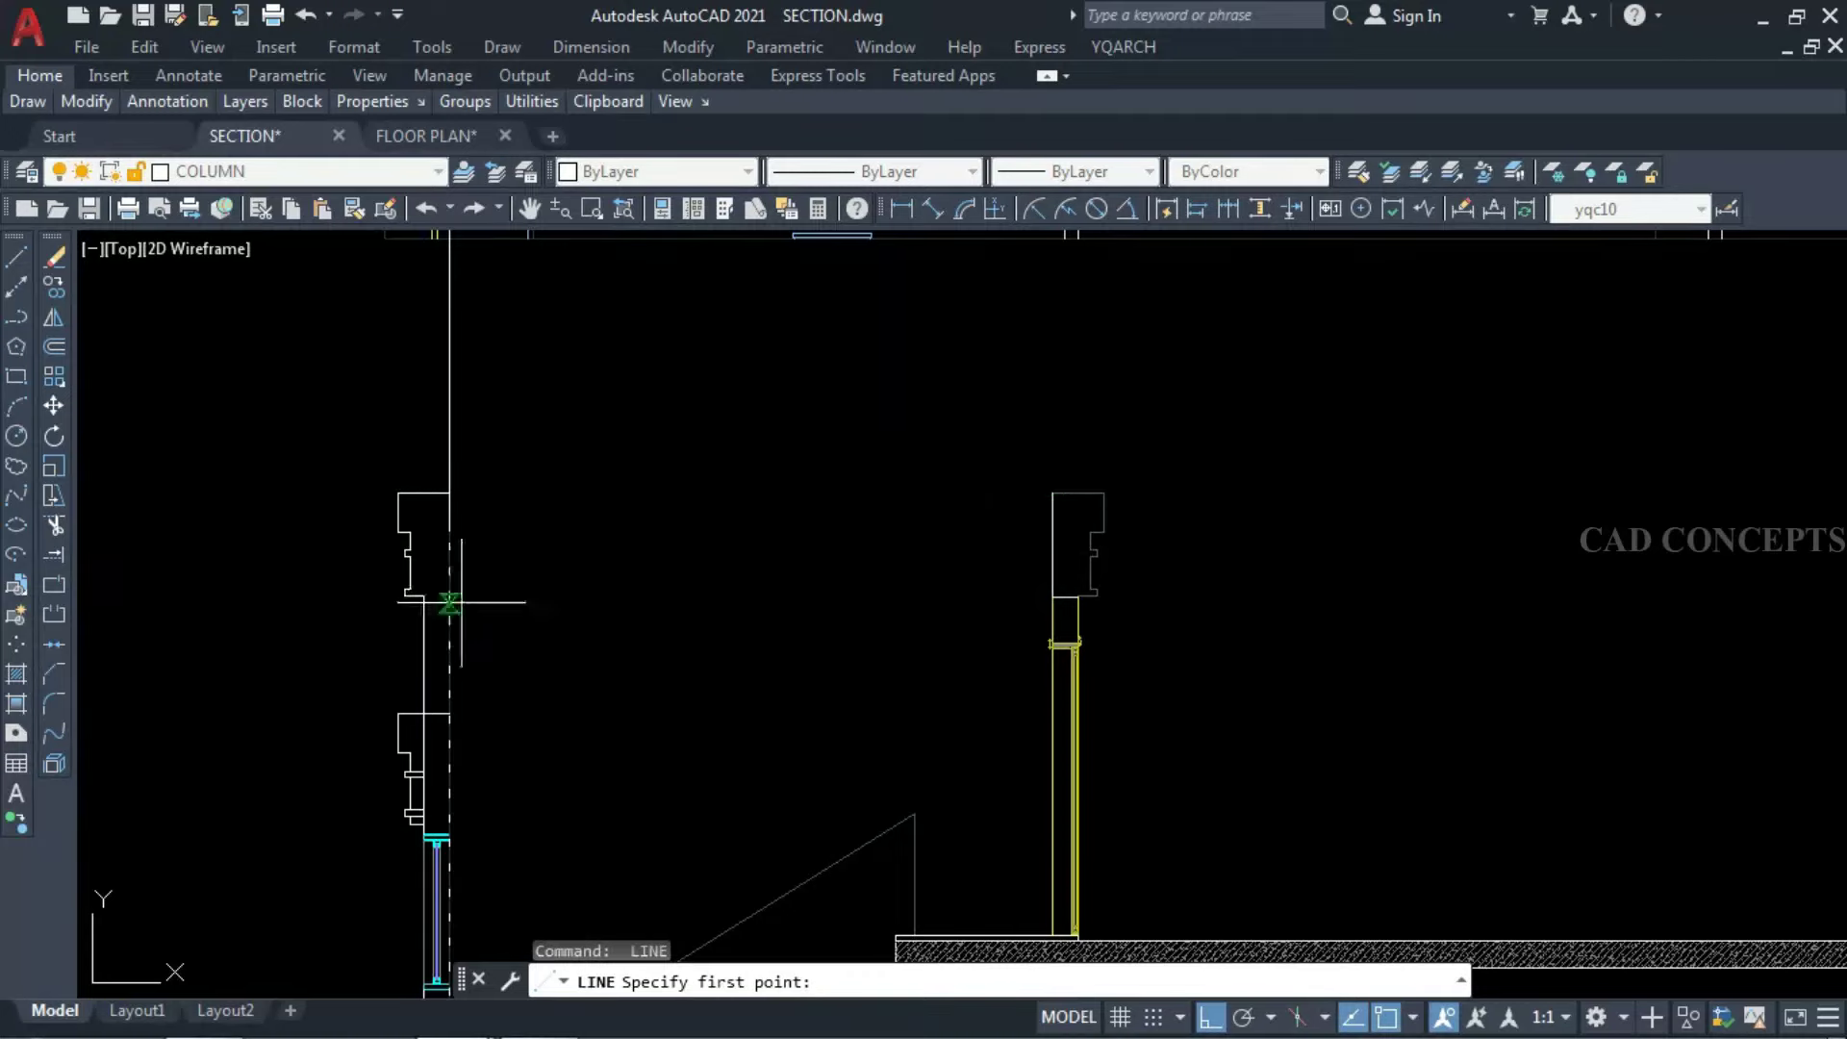
click(1052, 493)
key(Escape)
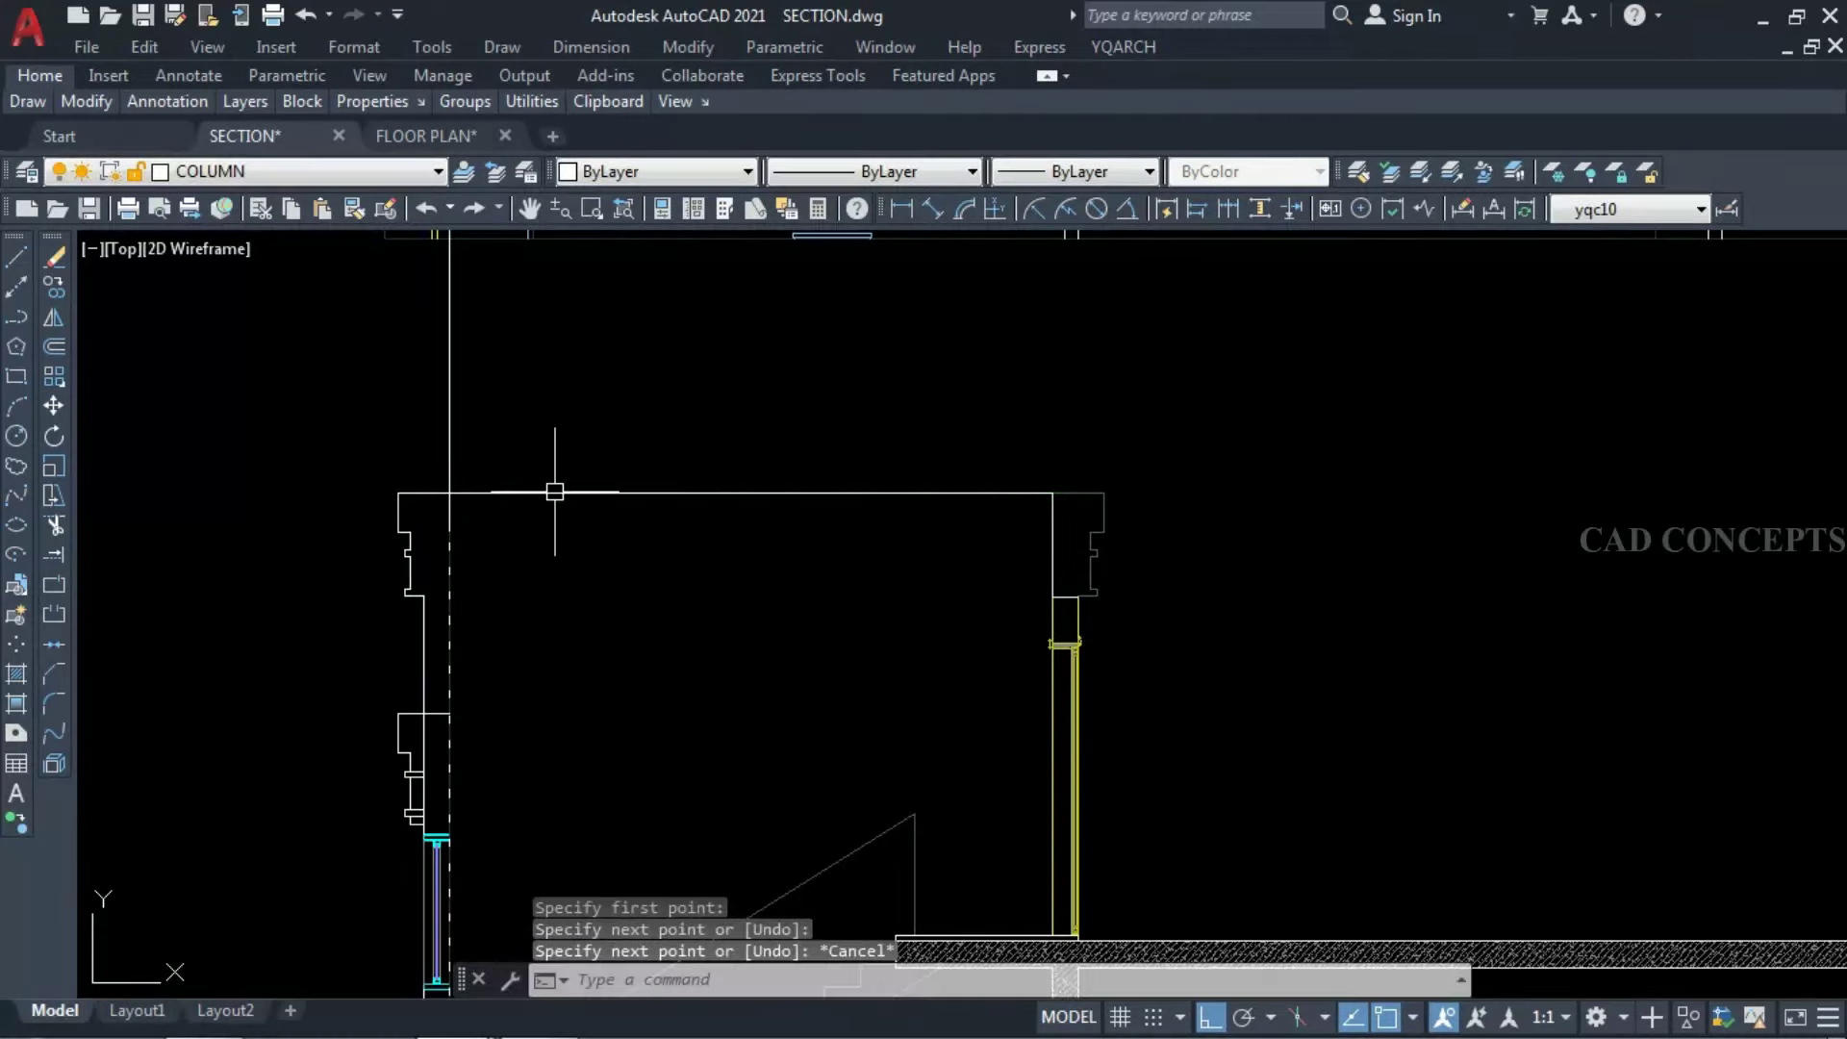
Move the roof line 20 units down.
click(554, 491)
text(M)
key(Return)
click(596, 597)
text(2)
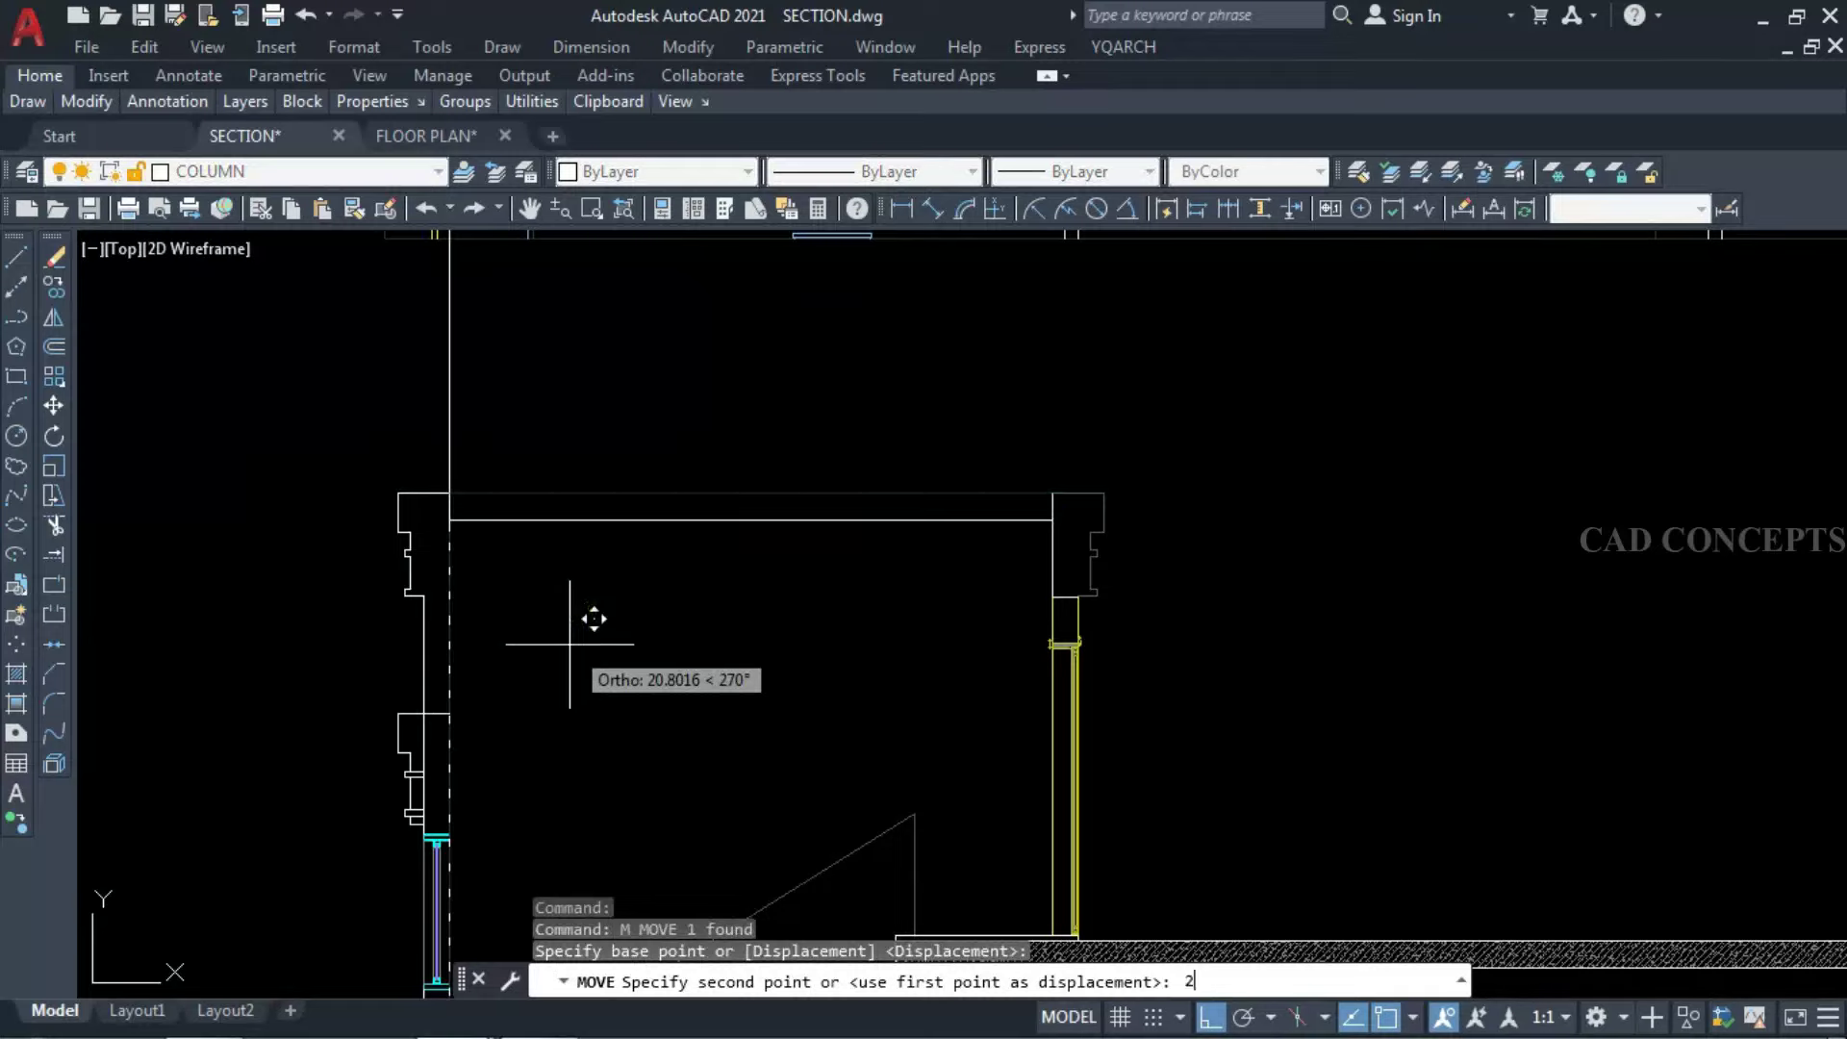
text(0)
key(Return)
Offset the roof line 20 units downward for the slab underside.
text(O)
key(Return)
text(2)
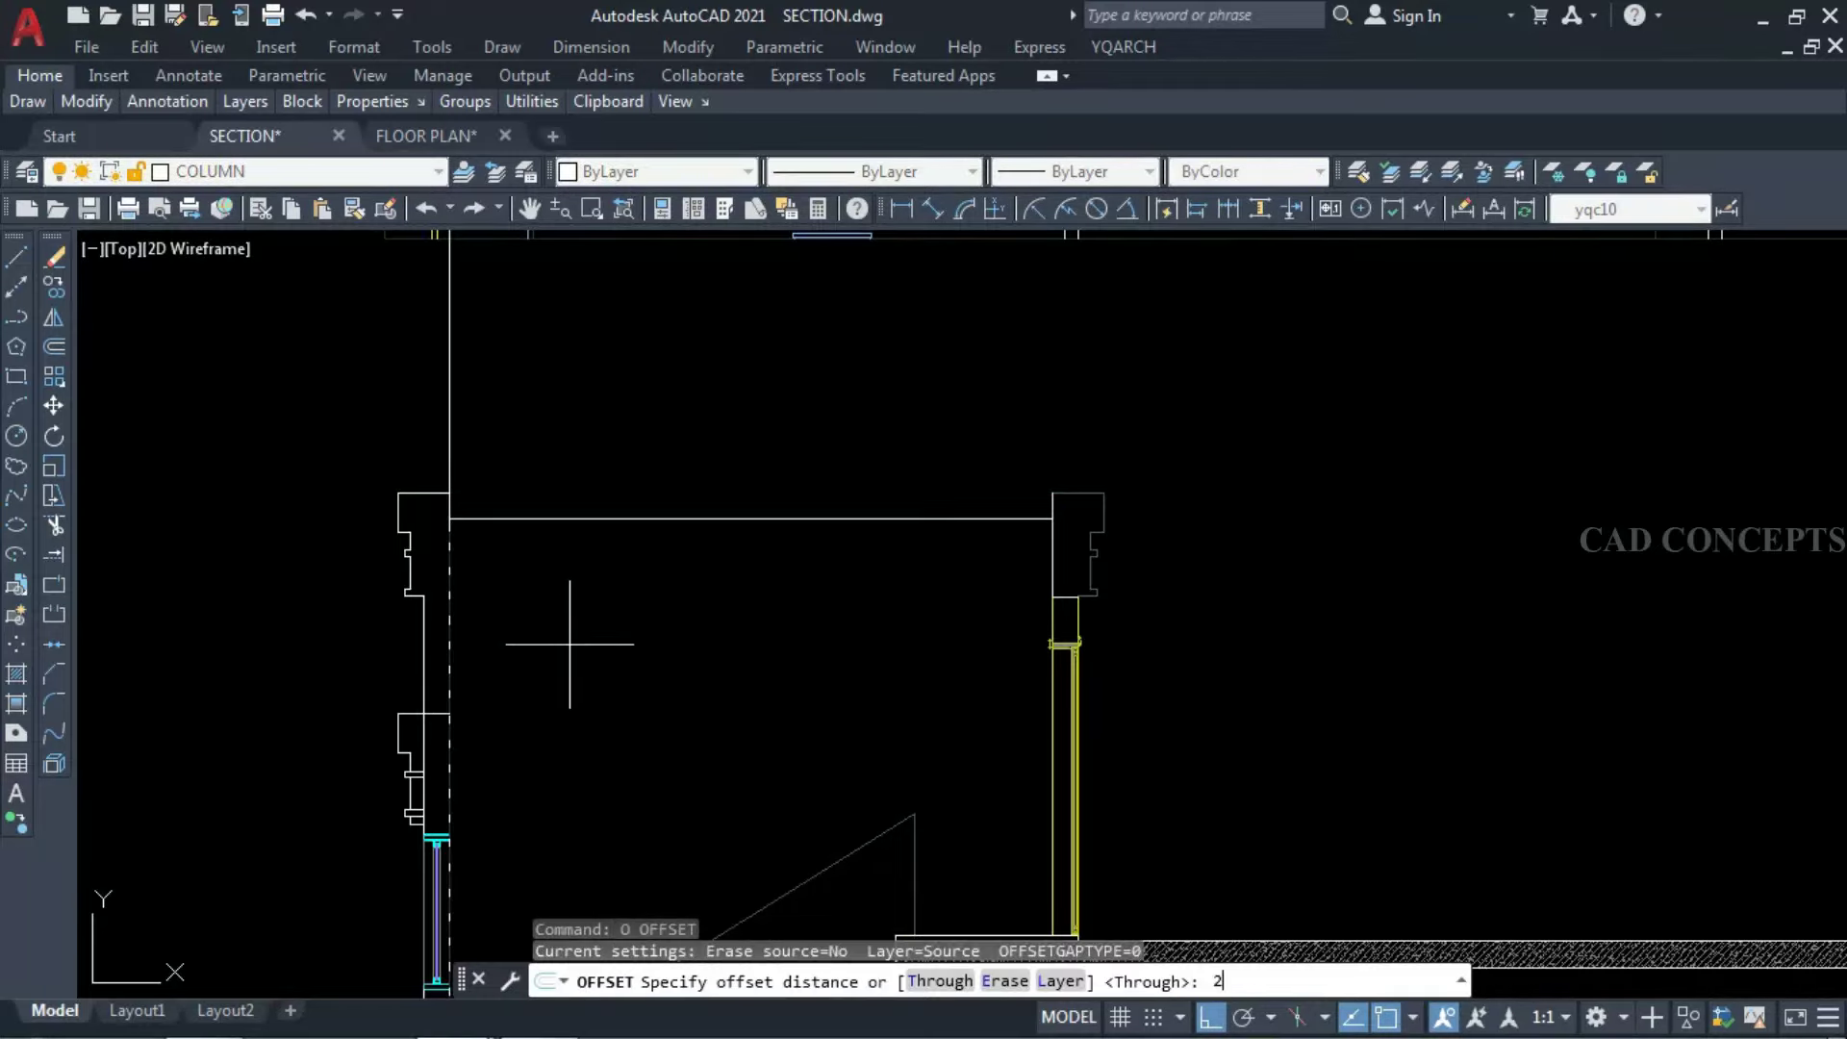
text(0)
key(Return)
click(688, 518)
click(585, 627)
key(Escape)
Erase the stray vertical line and draw a vertical line down from the slab corner.
click(385, 452)
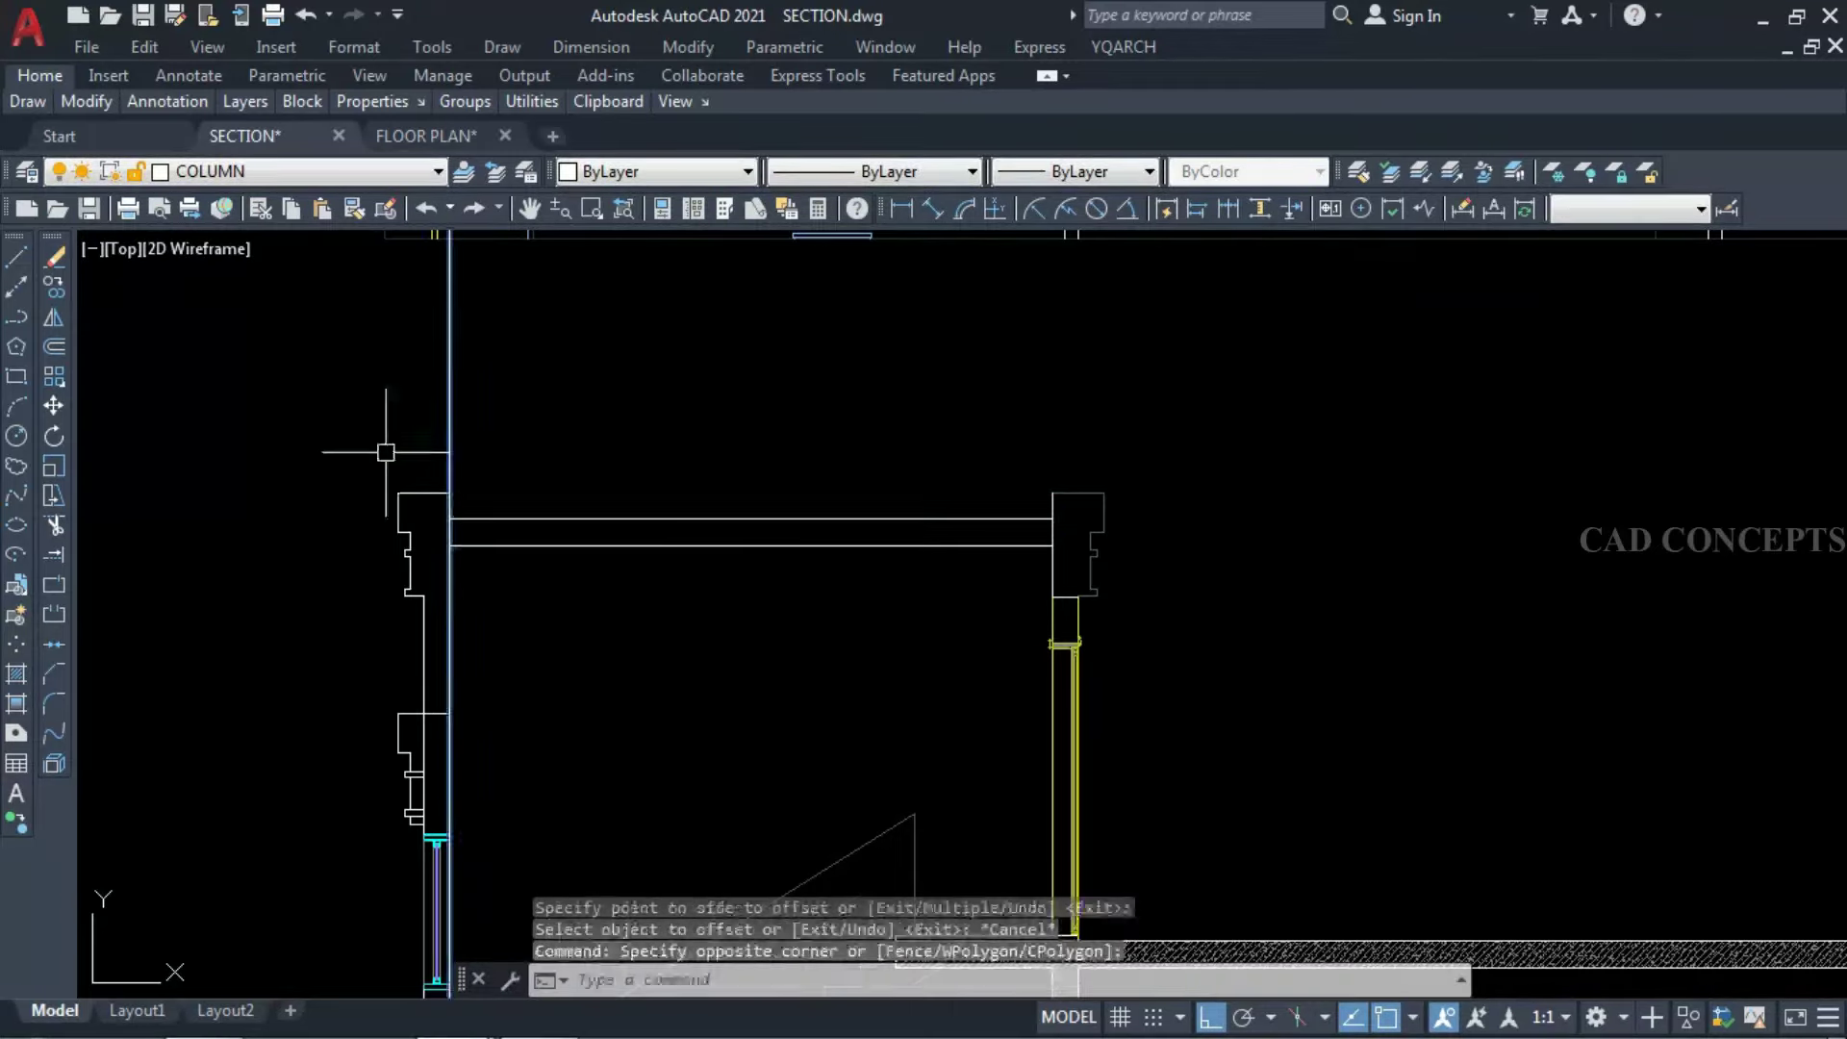
text(E)
key(Return)
text(L)
key(Return)
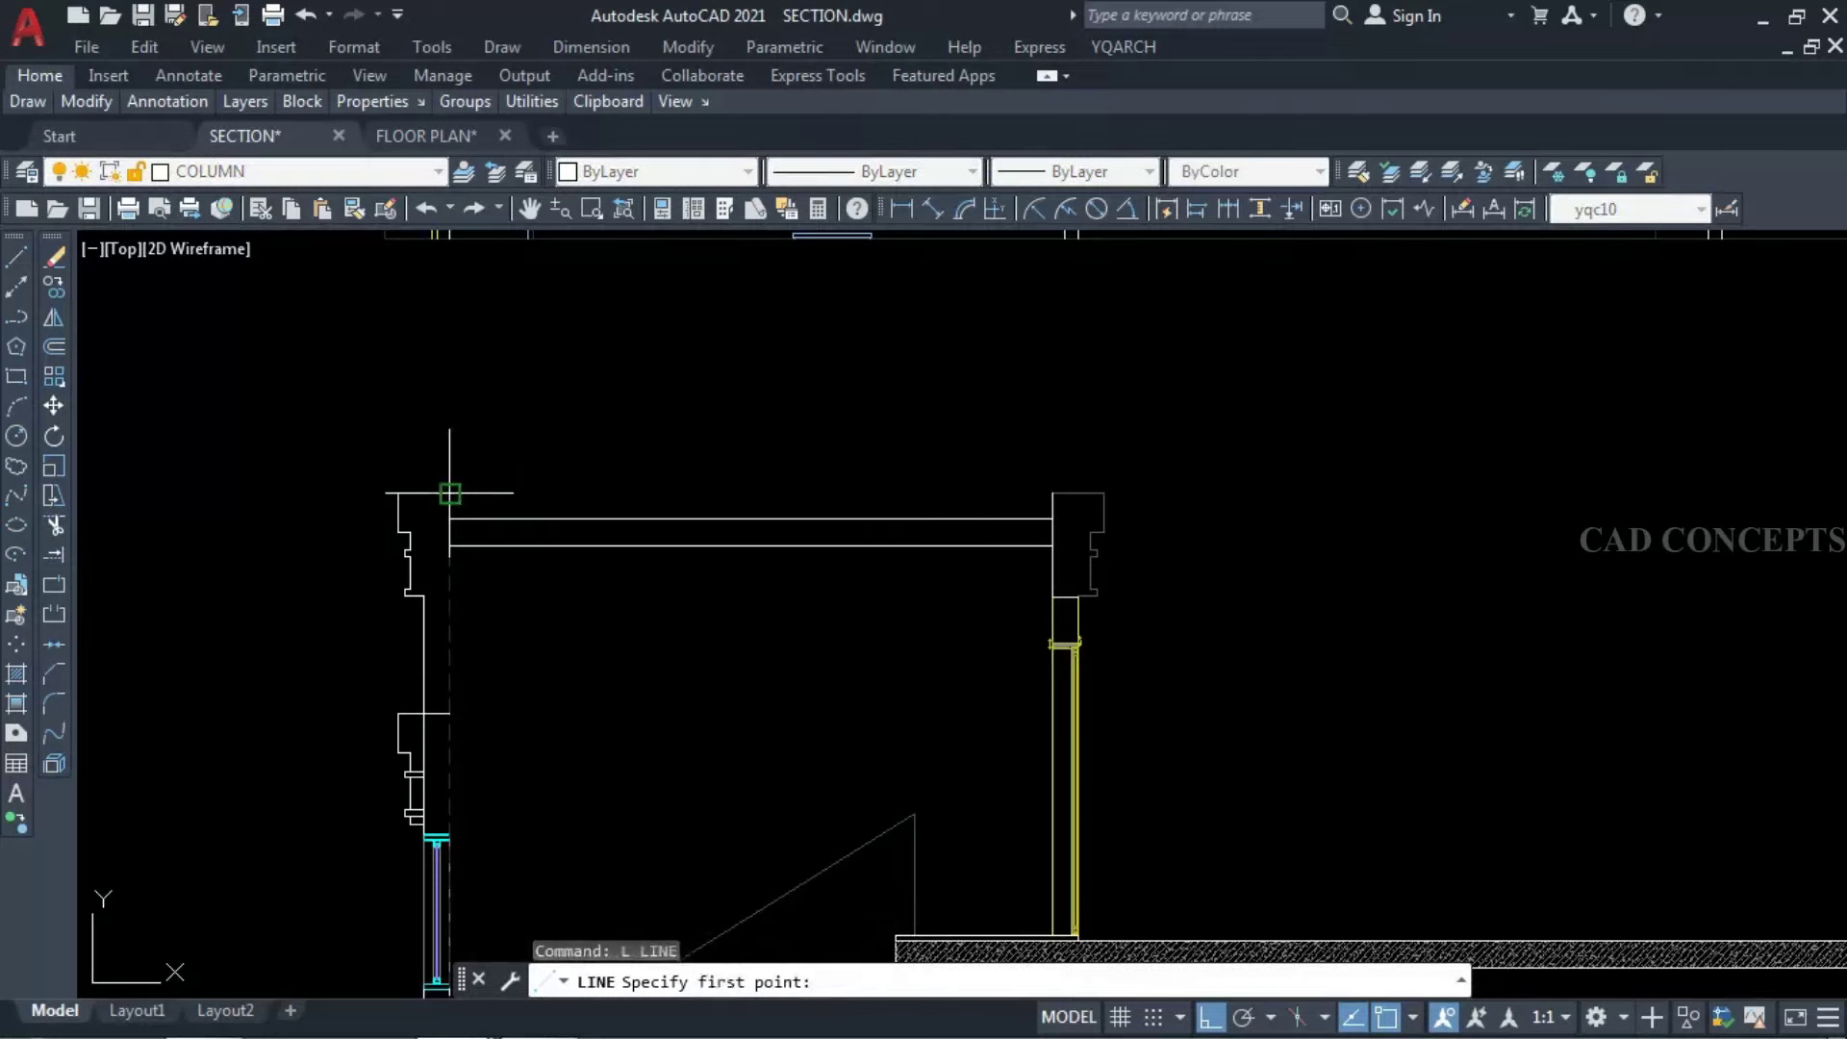
click(448, 829)
key(Escape)
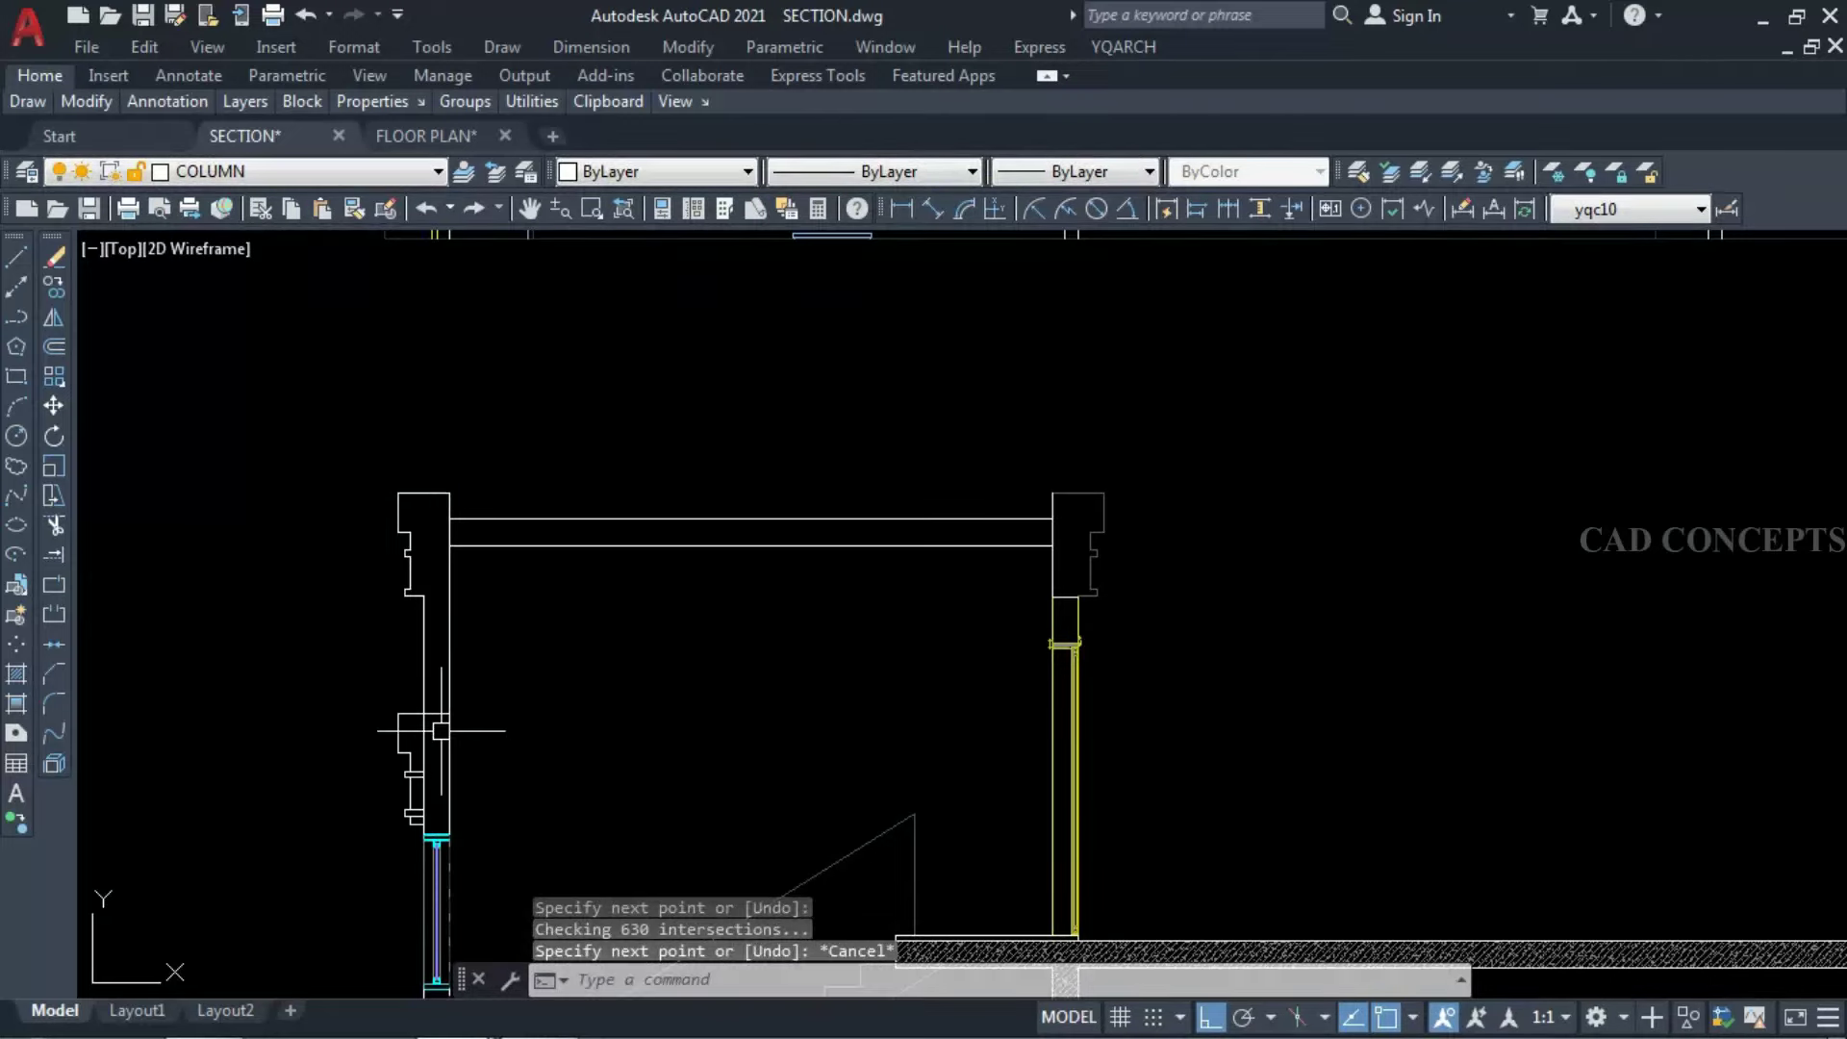
text(TR)
key(Return)
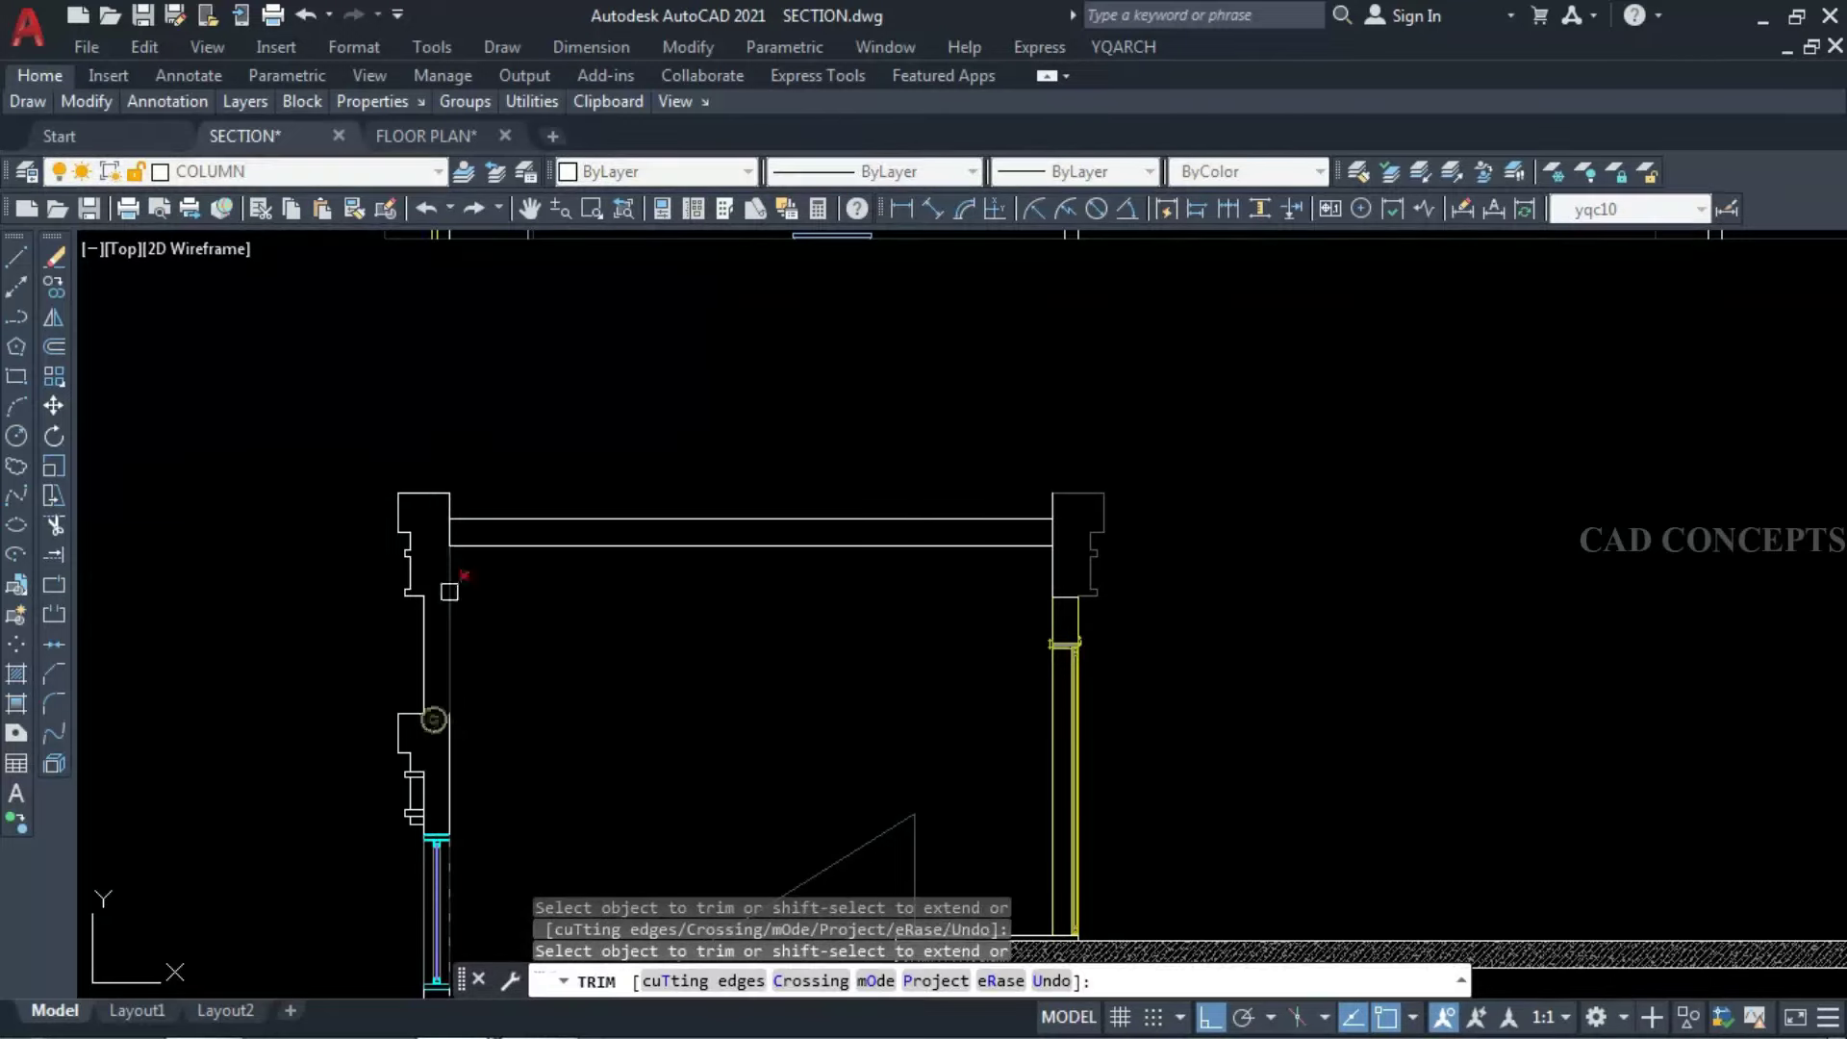
Try matching the lower slab line's properties onto nearby objects, then cancel.
scroll(1068, 537, up, 4)
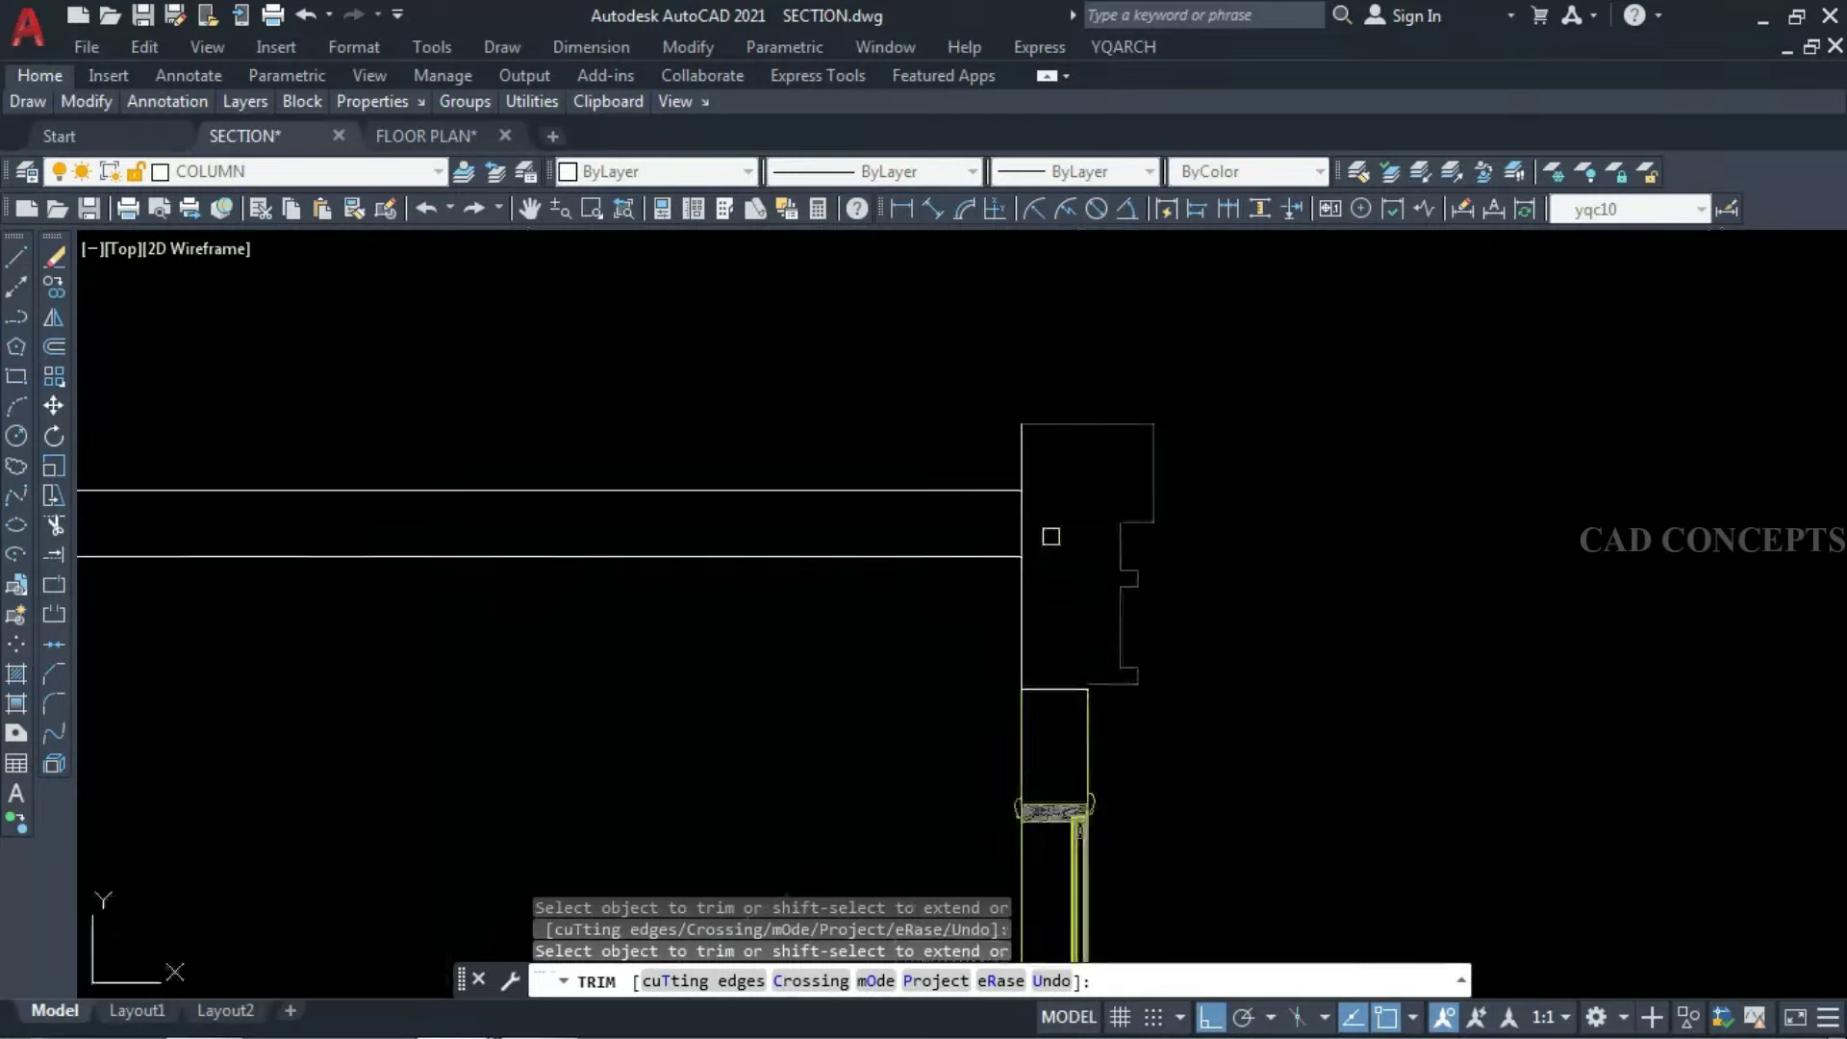
key(Escape)
click(990, 556)
text(MA)
key(Return)
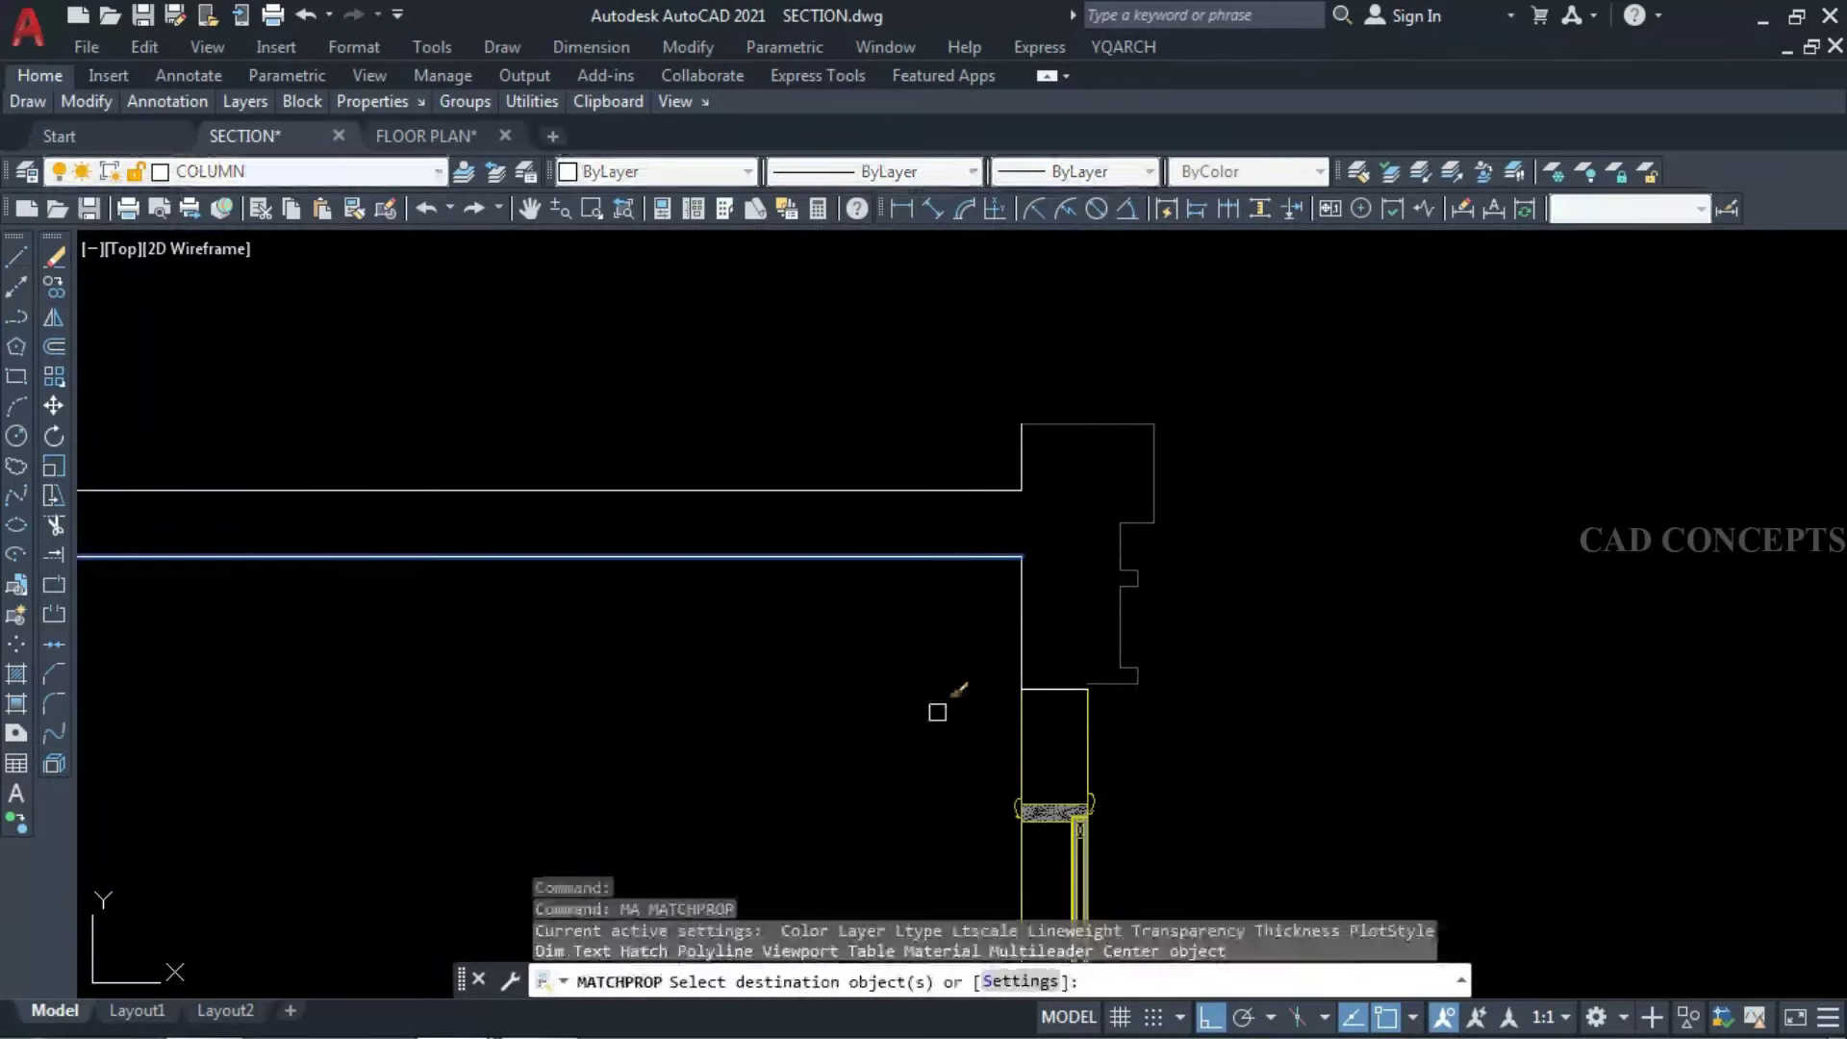
click(937, 726)
click(1234, 382)
key(Escape)
scroll(1090, 712, up, 4)
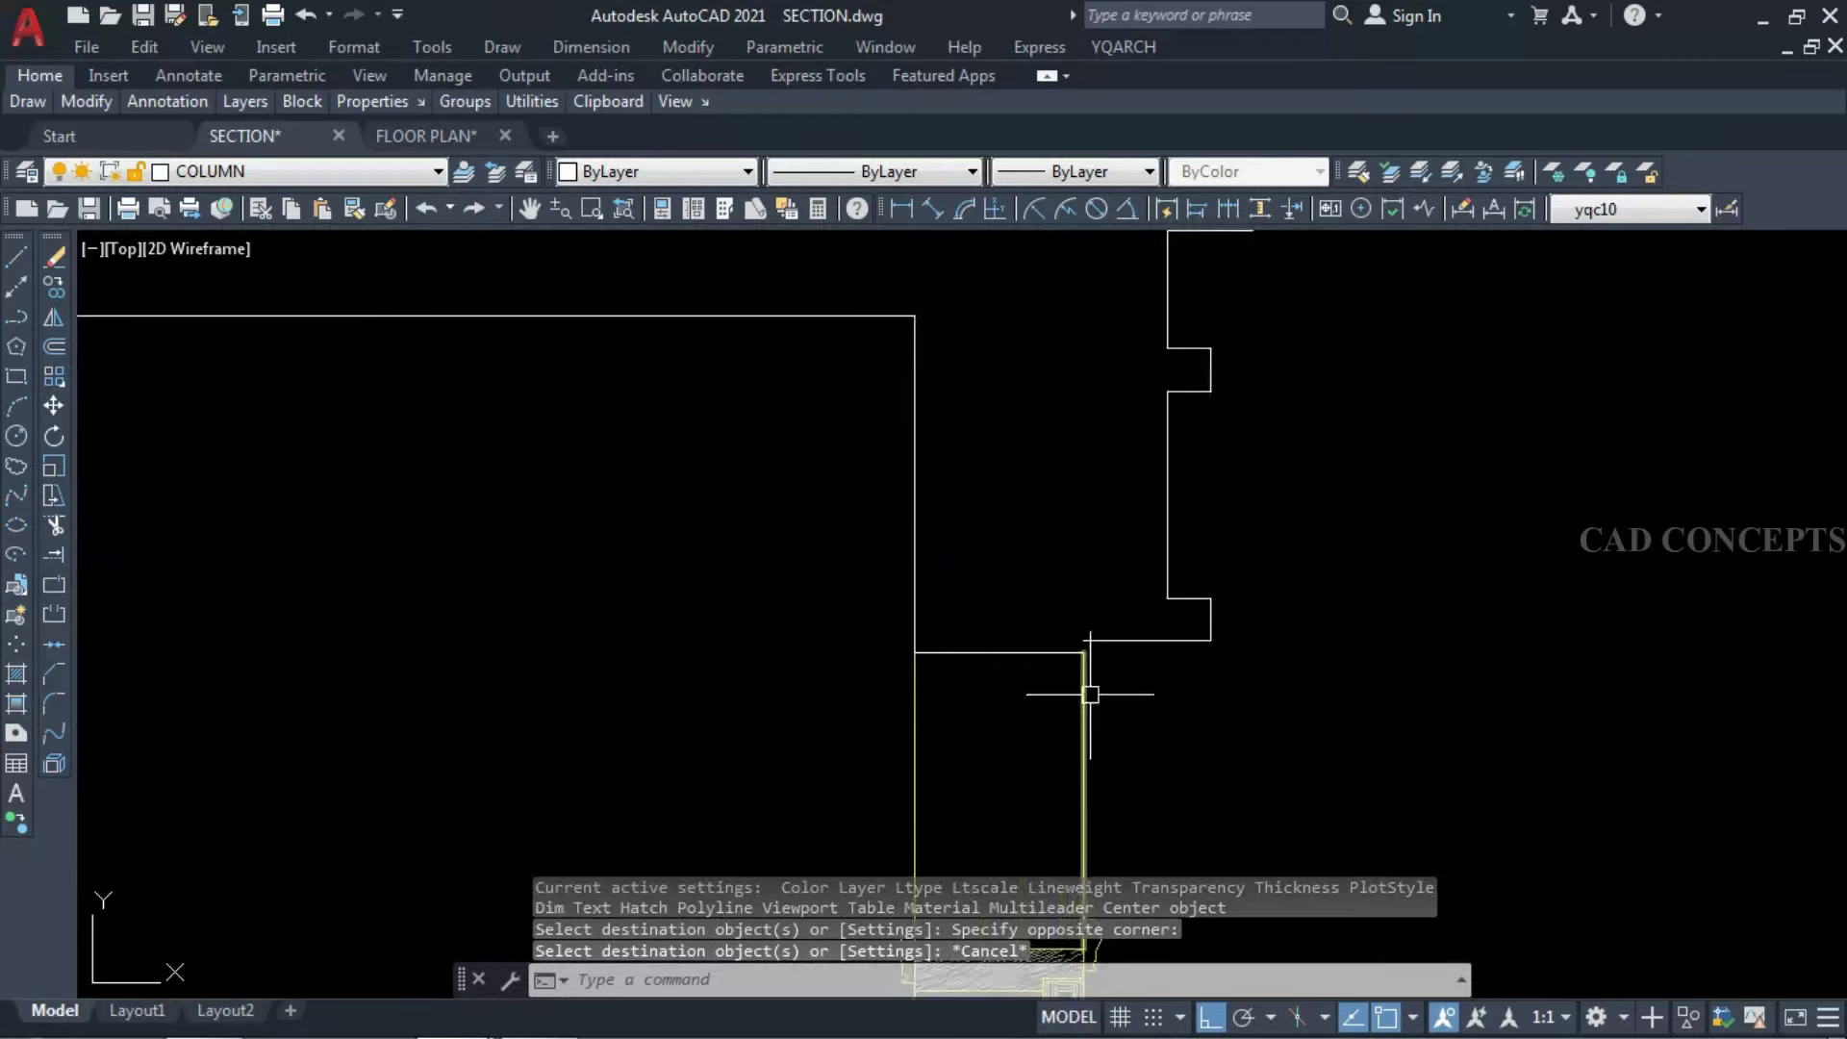
scroll(977, 511, down, 4)
Match a line's properties onto the slab and column with MA, then undo the change.
click(942, 539)
text(MA)
key(Return)
click(1058, 630)
click(856, 462)
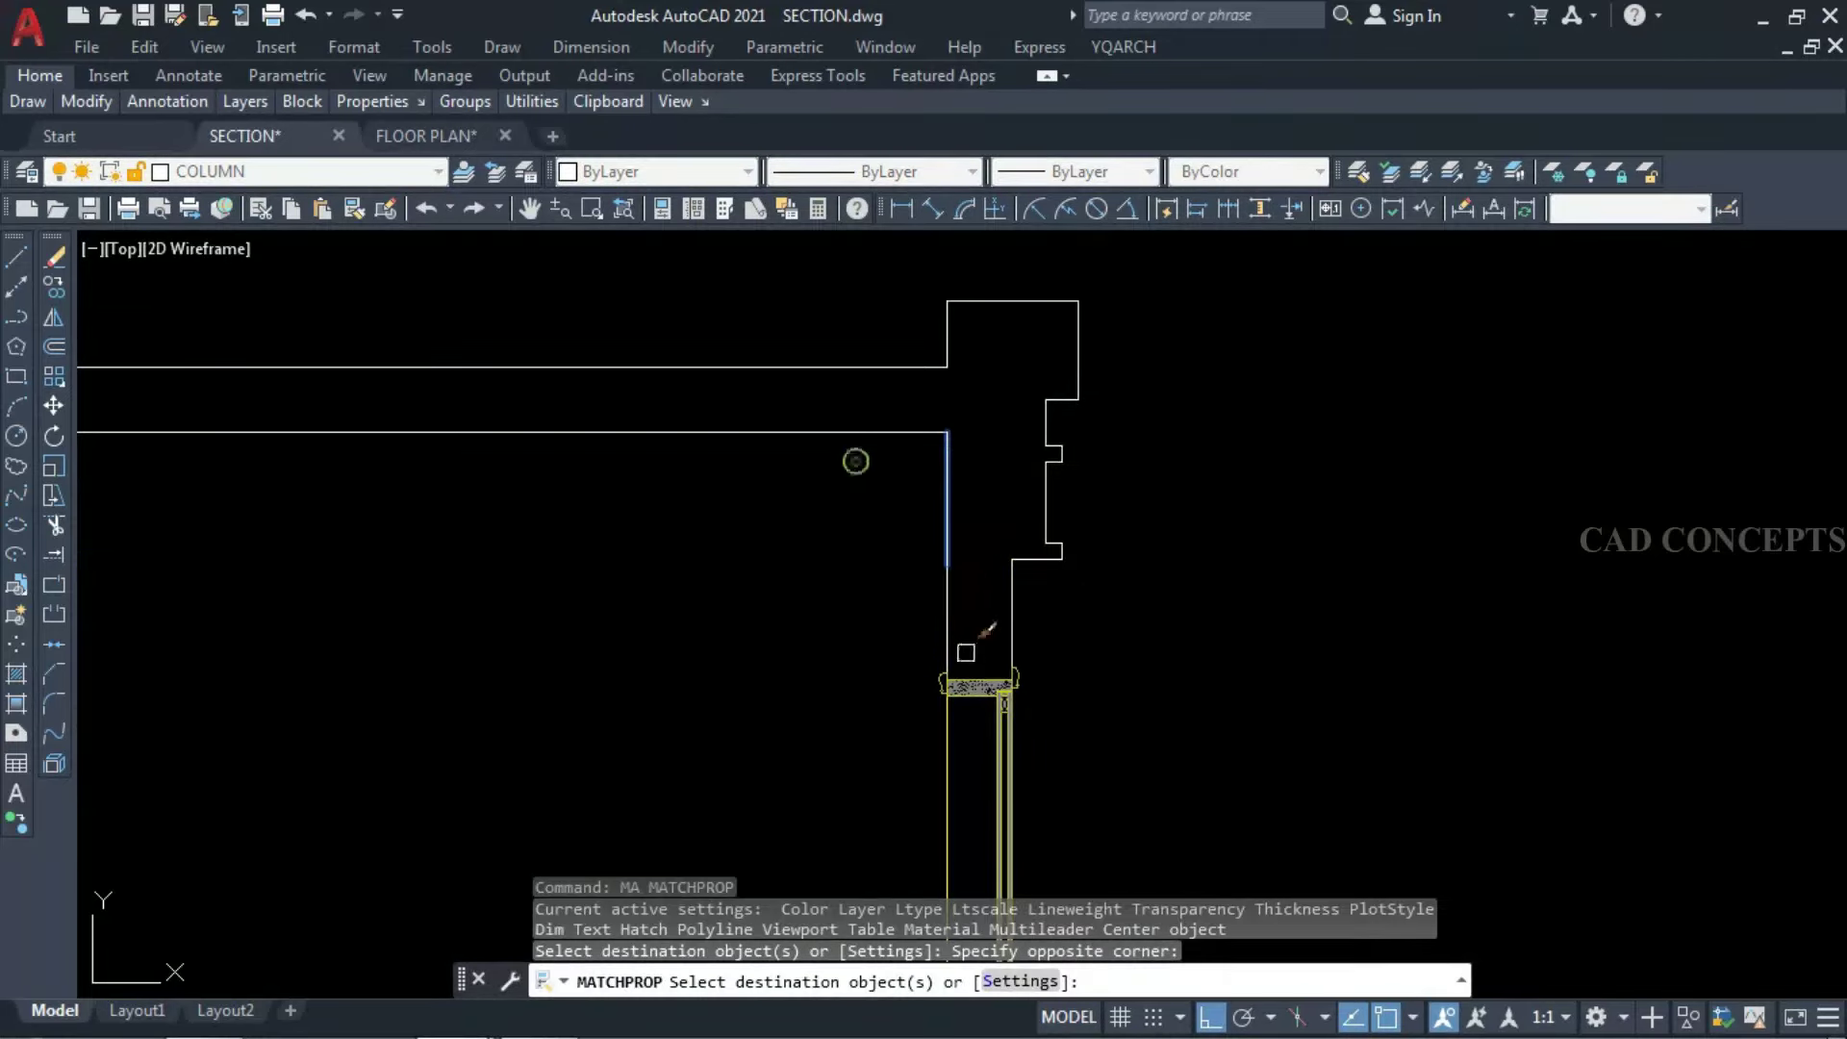
scroll(966, 653, up, 4)
click(1015, 604)
click(680, 606)
key(Return)
key(Return)
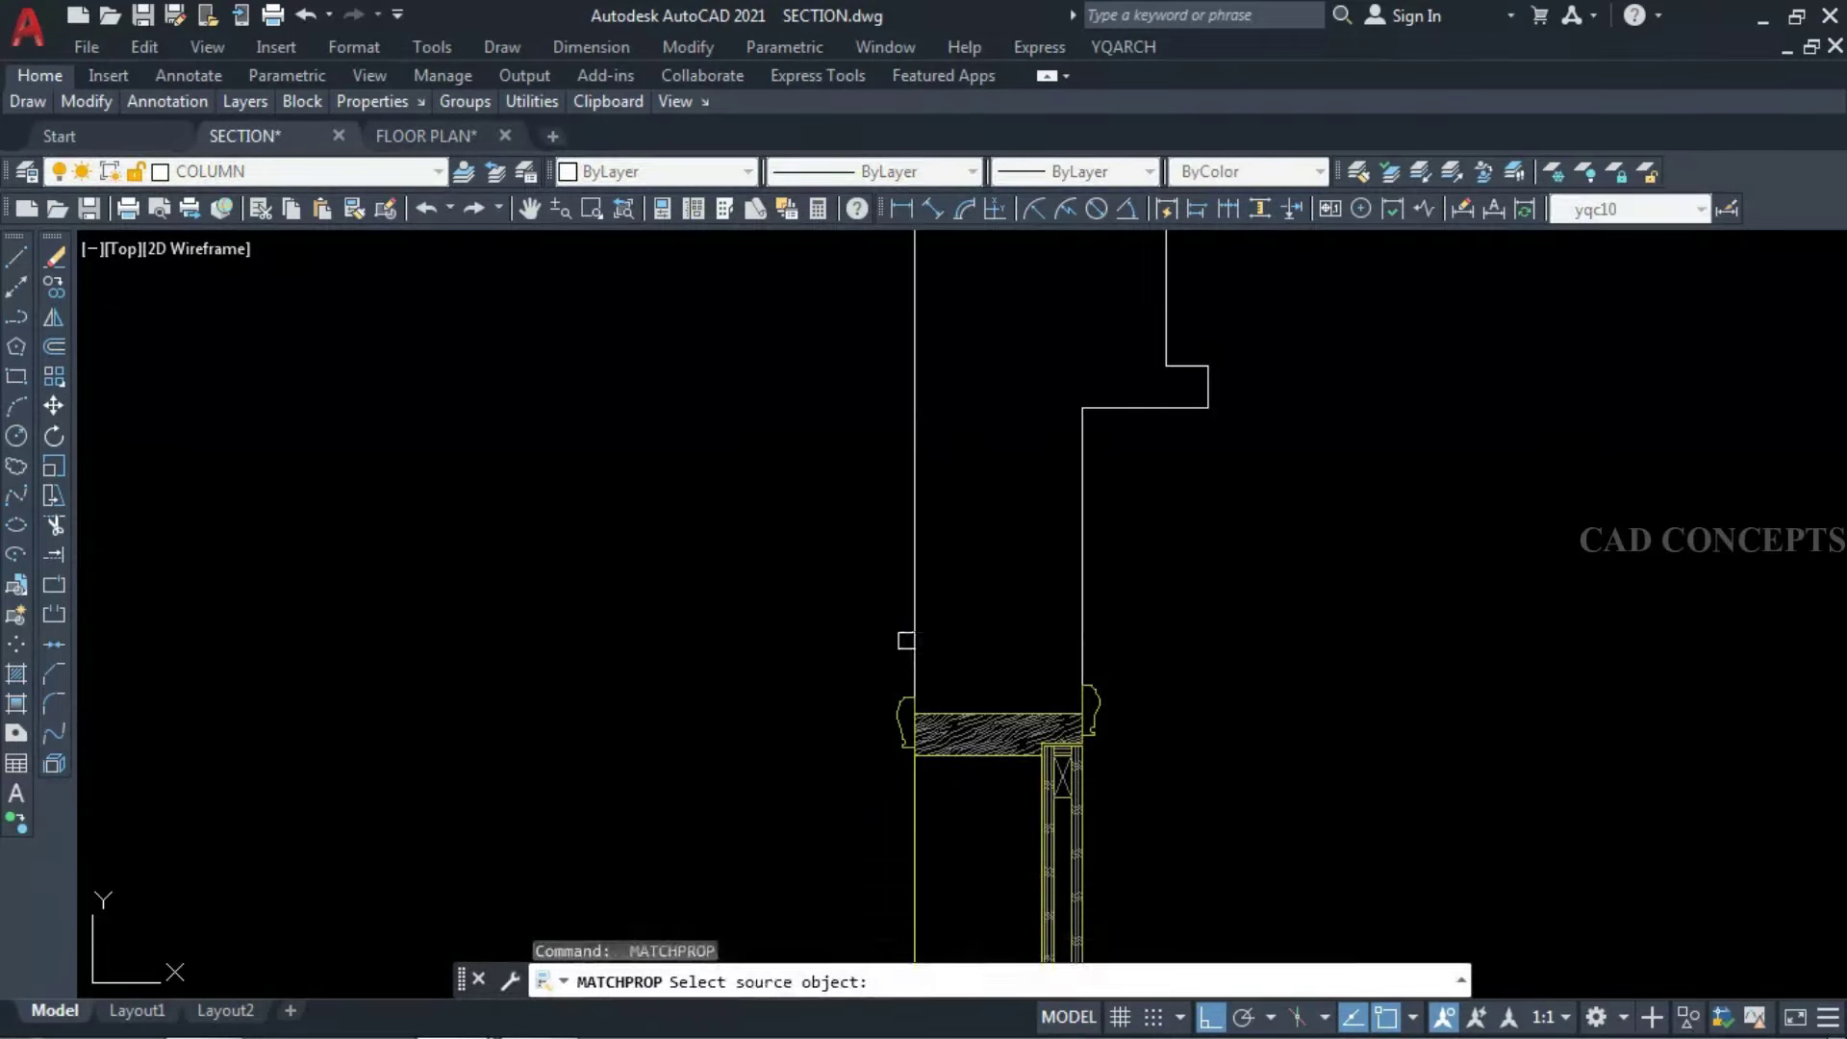
click(907, 641)
click(802, 580)
click(1216, 815)
key(Escape)
key(Escape)
key(Escape)
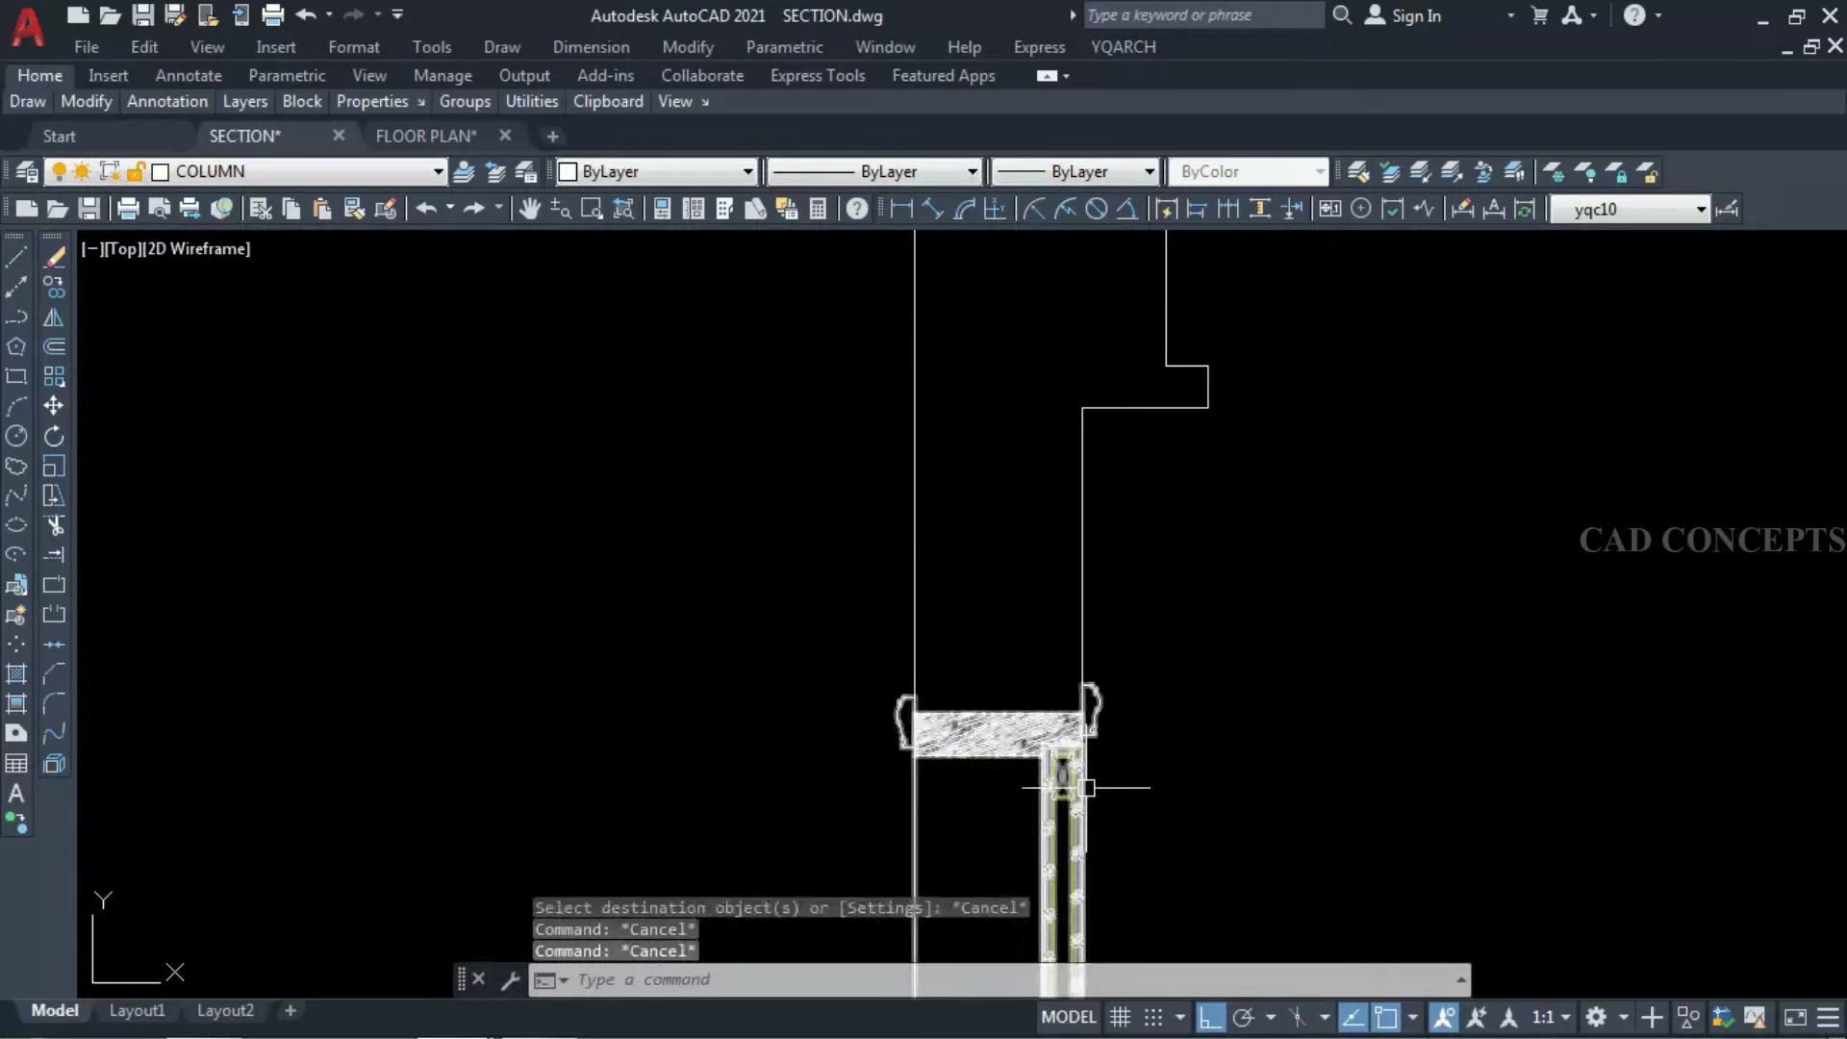
key(ctrl+z)
Draw a line along the top edge of the small slab over the right column.
text(l)
key(Return)
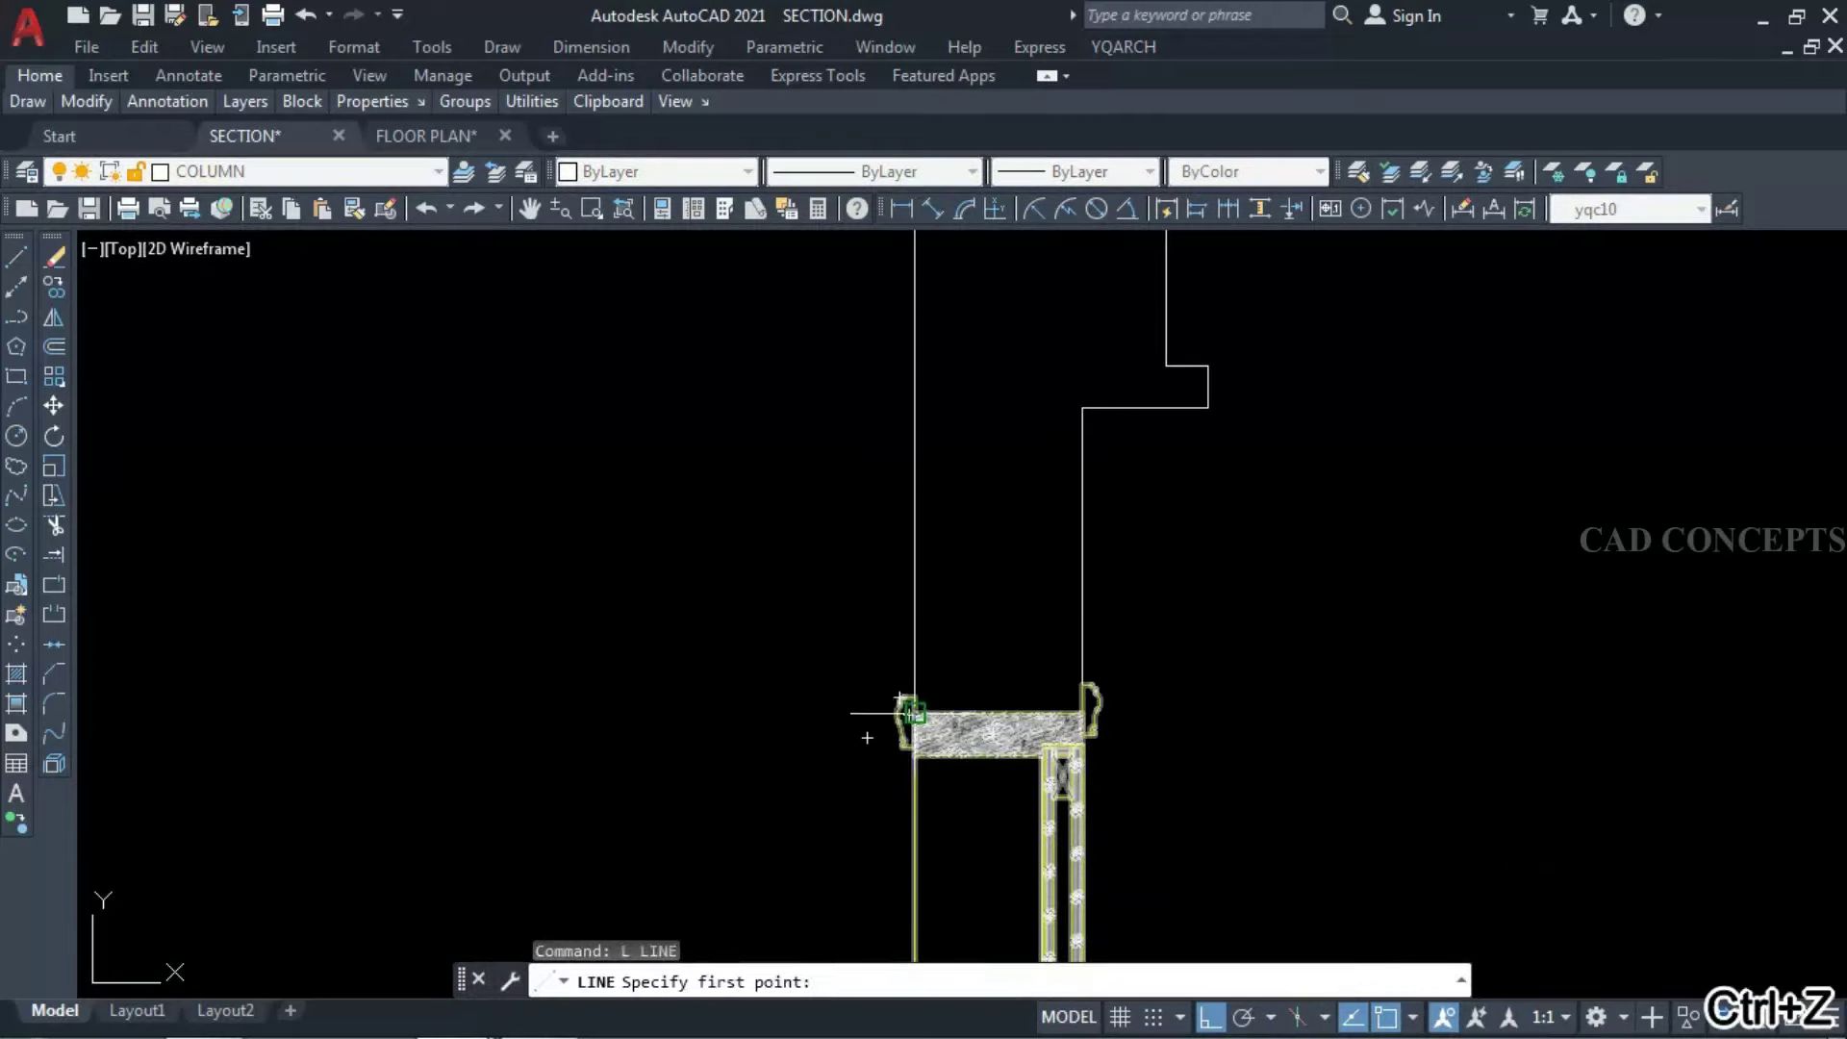
click(914, 713)
click(1083, 709)
key(Escape)
click(1024, 709)
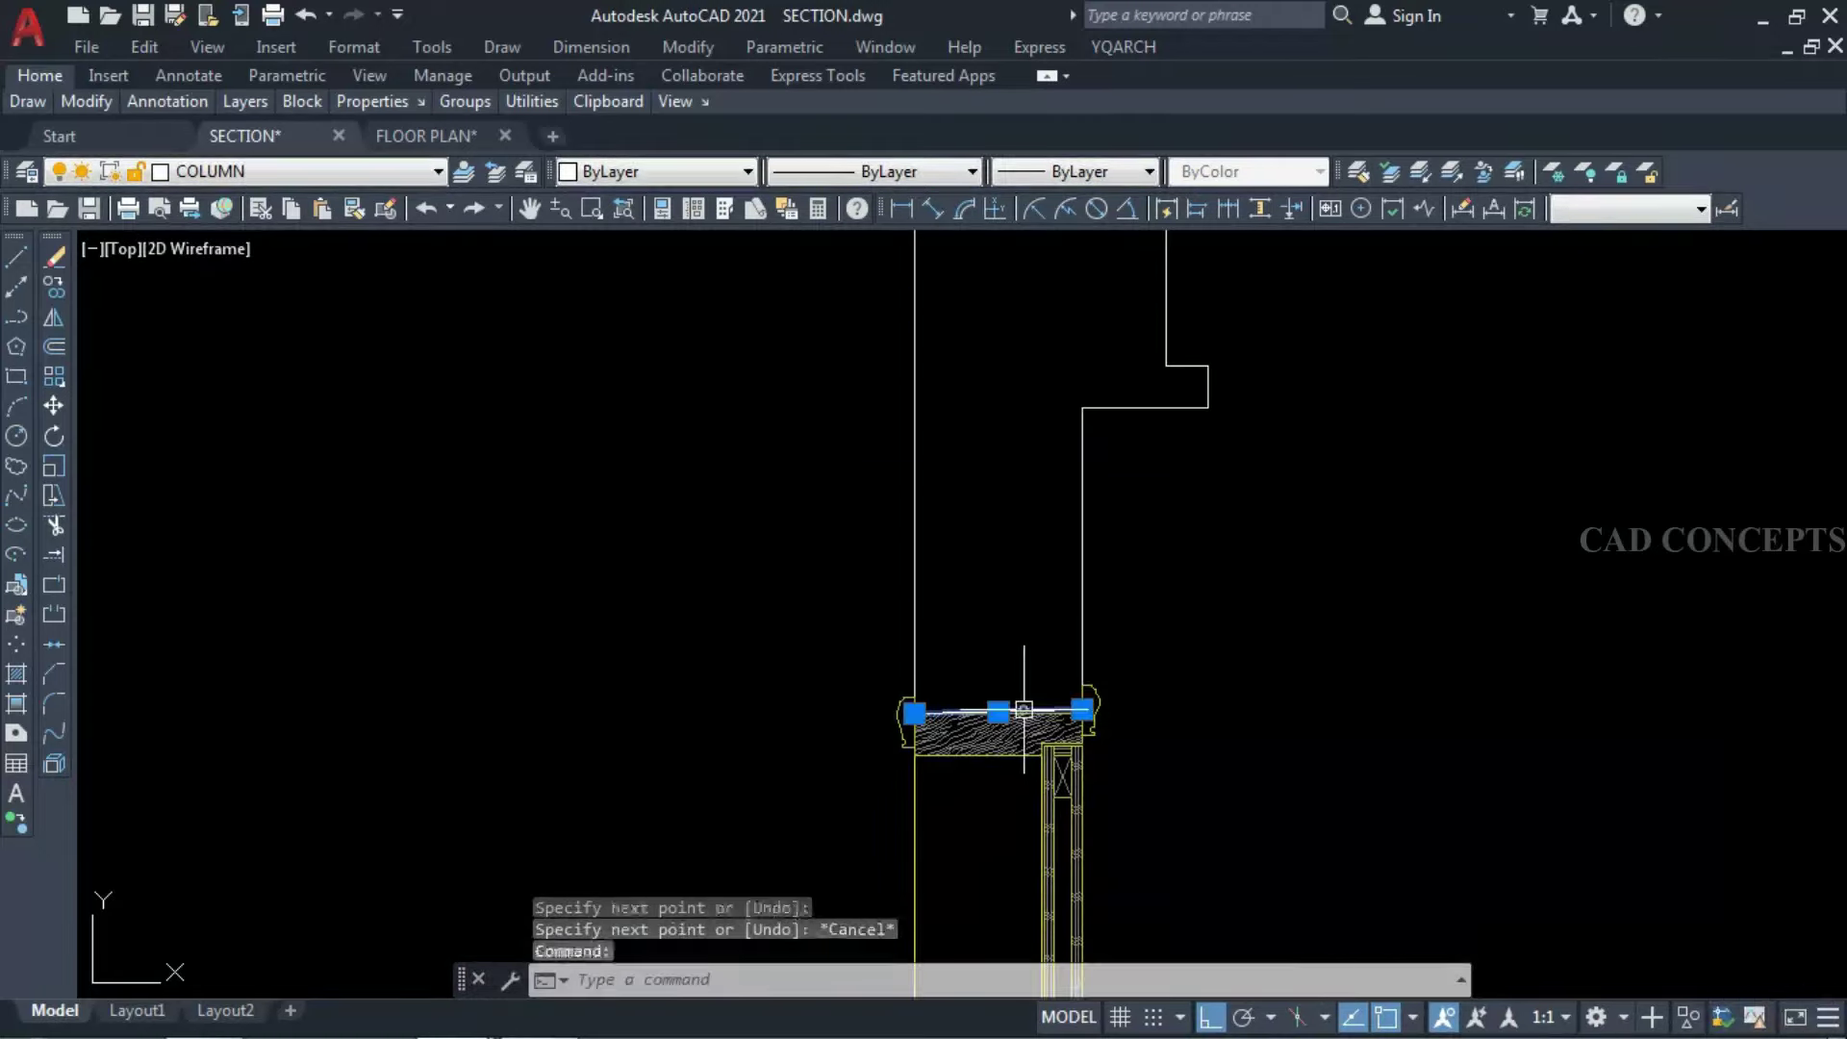
scroll(1023, 709, up, 5)
click(1122, 698)
key(Escape)
click(1140, 502)
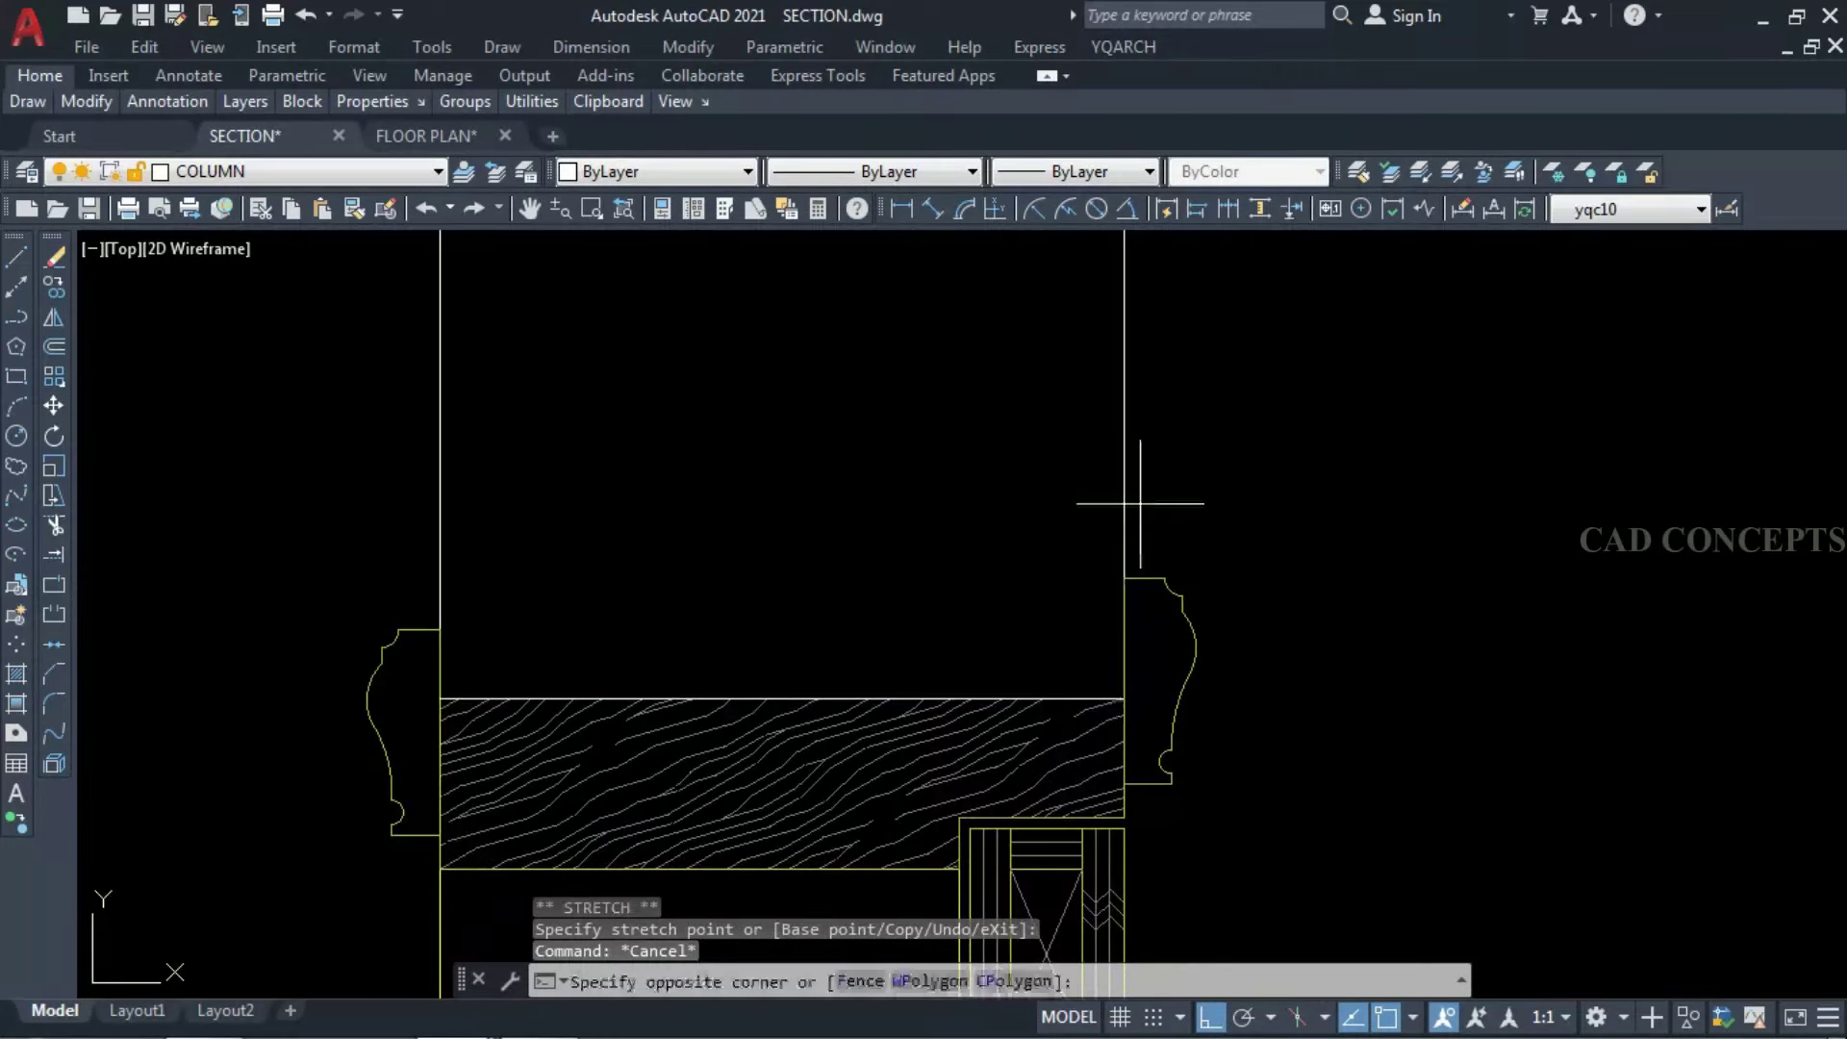
key(Escape)
scroll(1063, 541, down, 5)
scroll(1237, 482, up, 4)
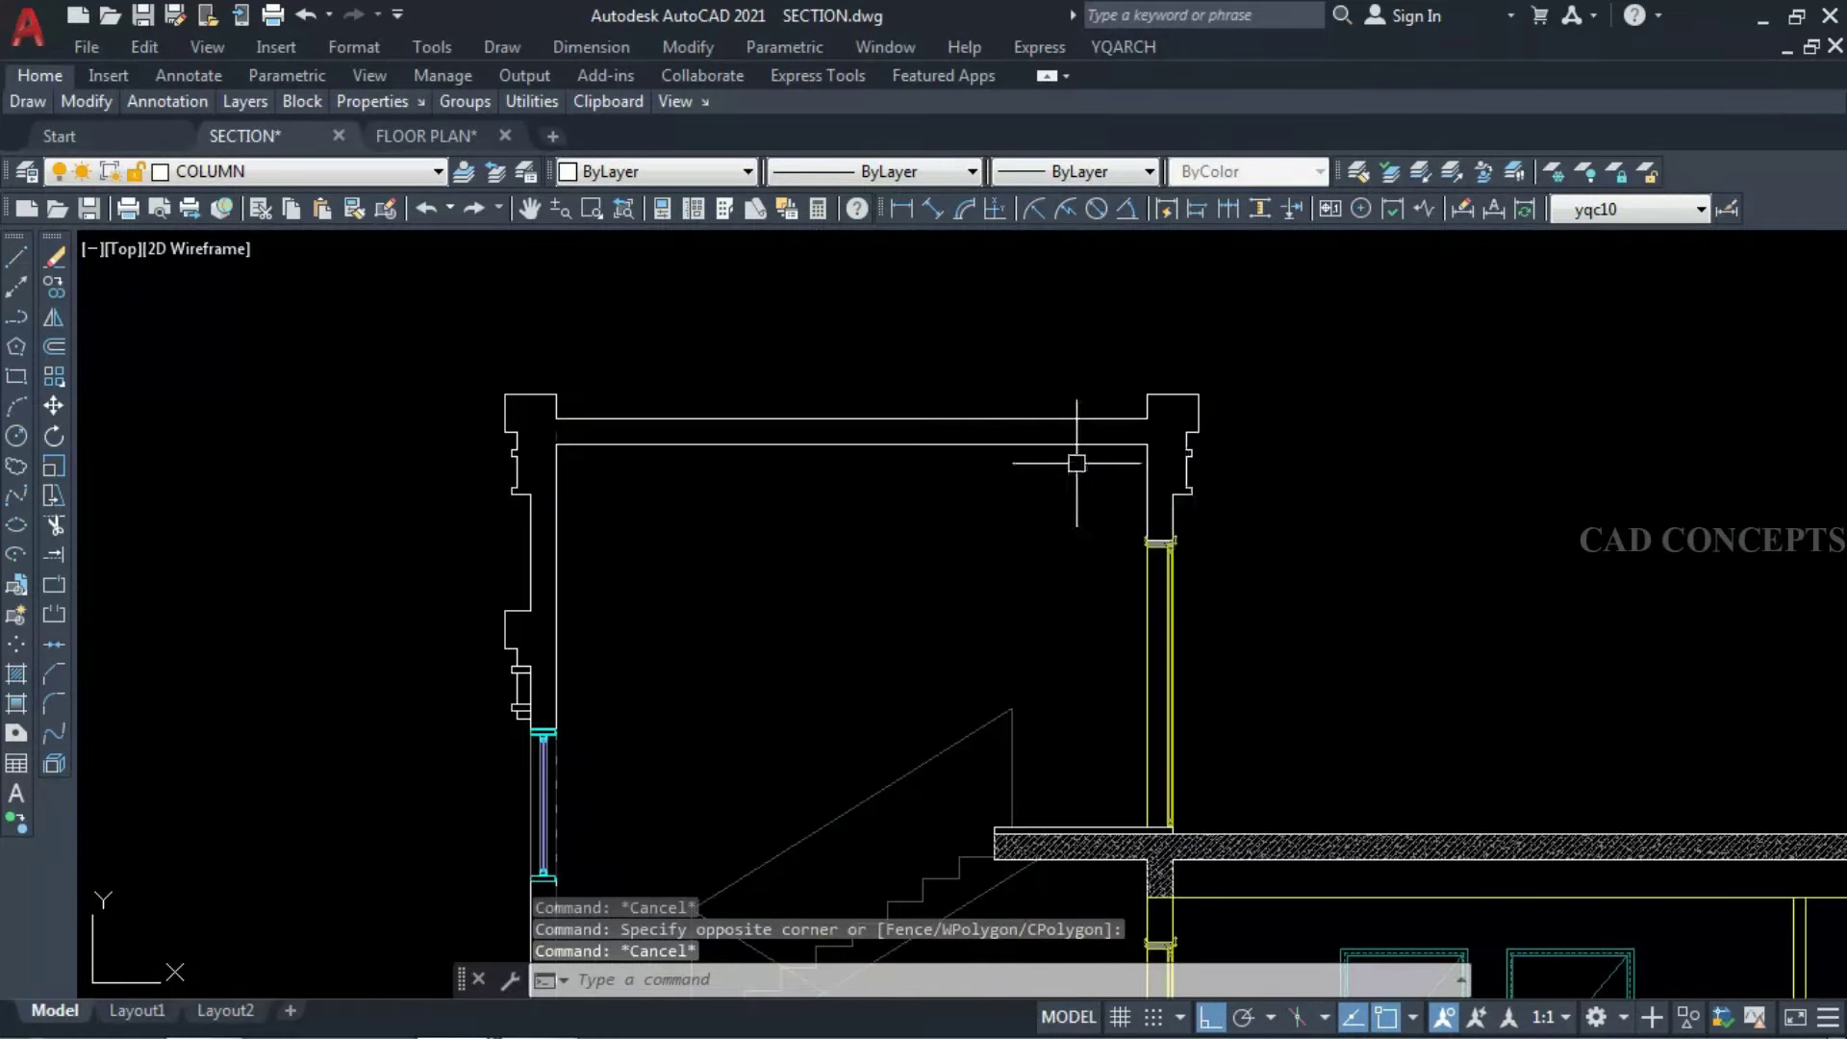
Trim the left wall gaps with a fence.
text(tr)
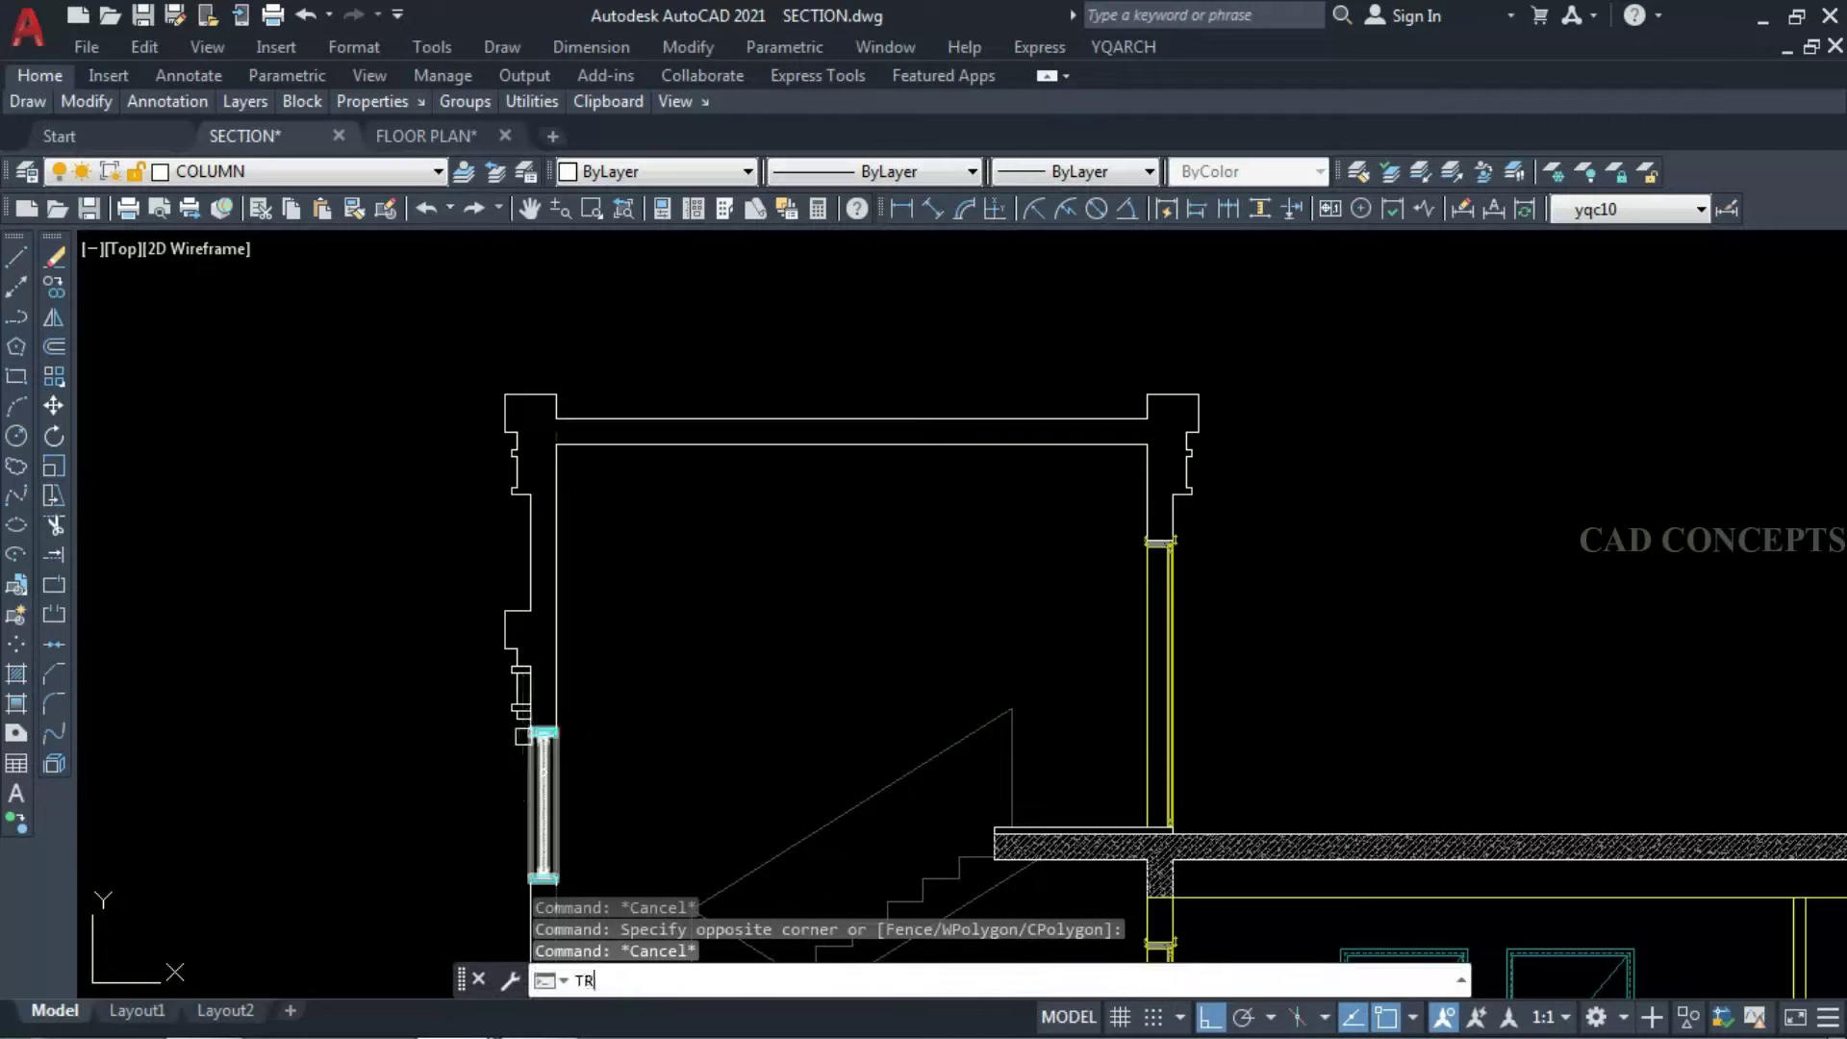
key(Return)
scroll(518, 666, up, 5)
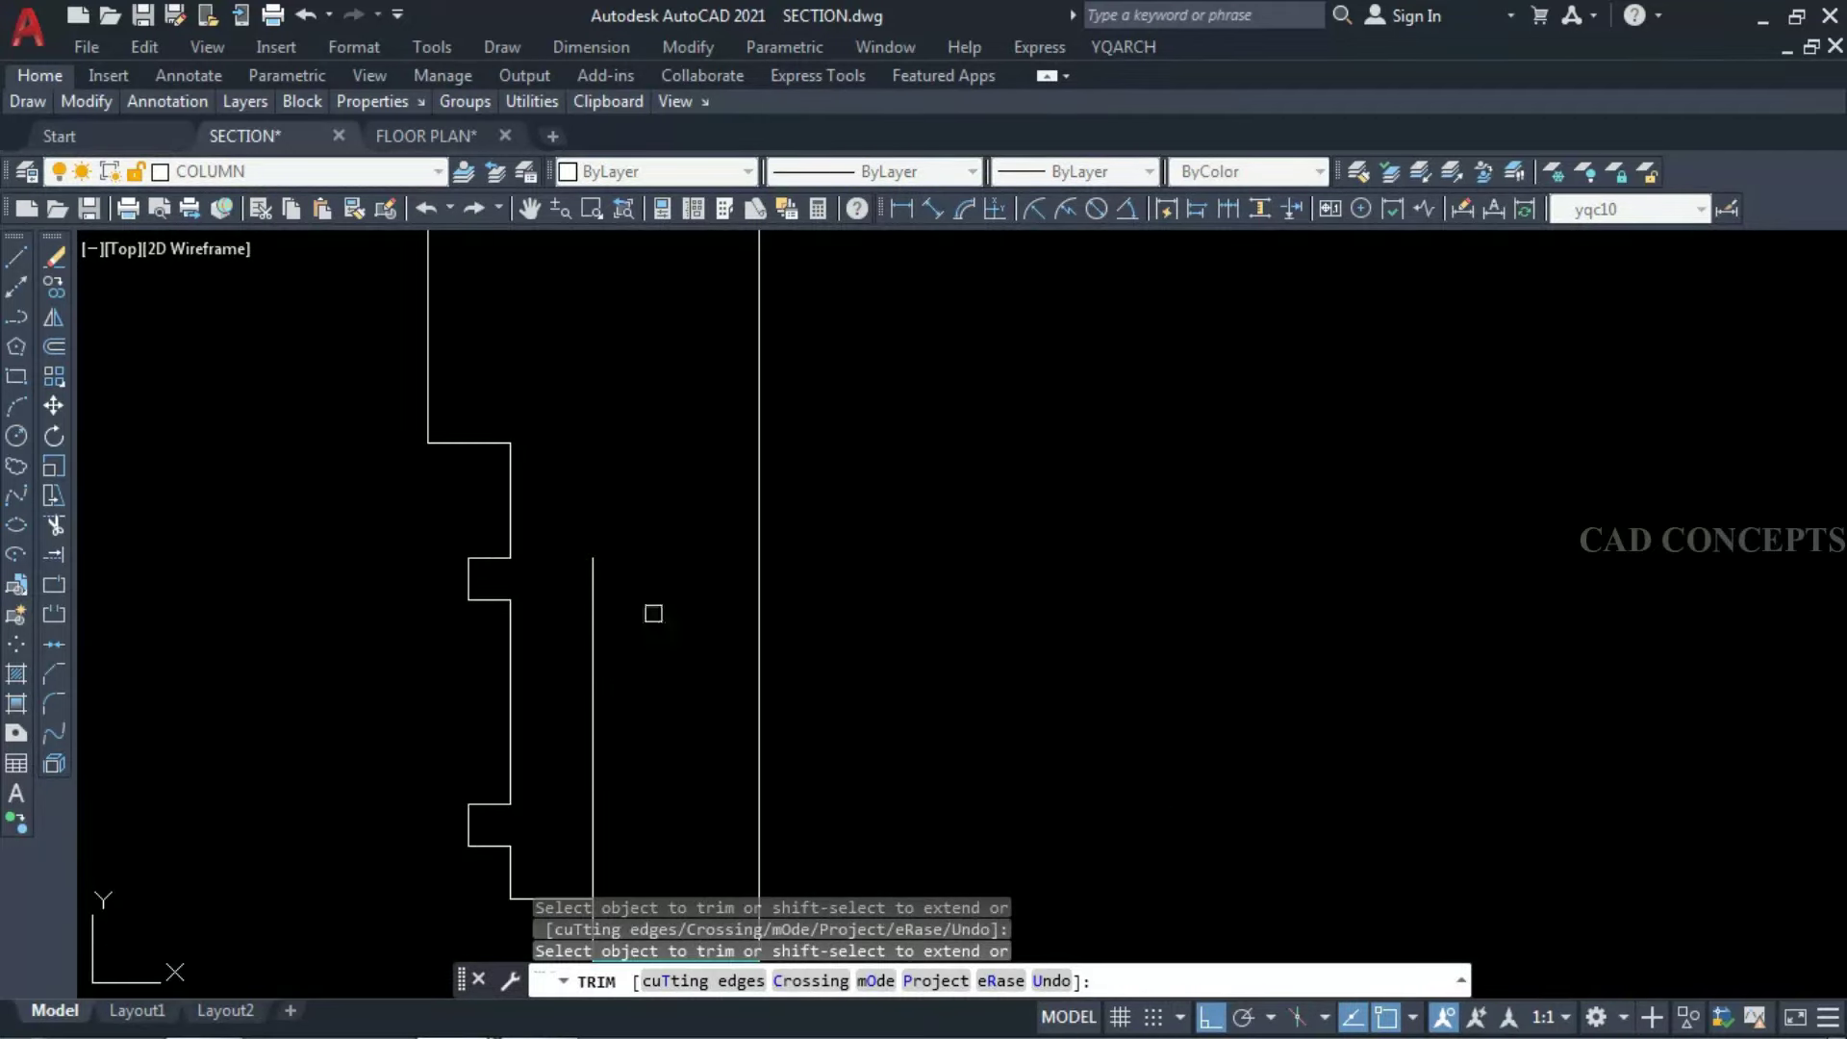
scroll(654, 613, down, 5)
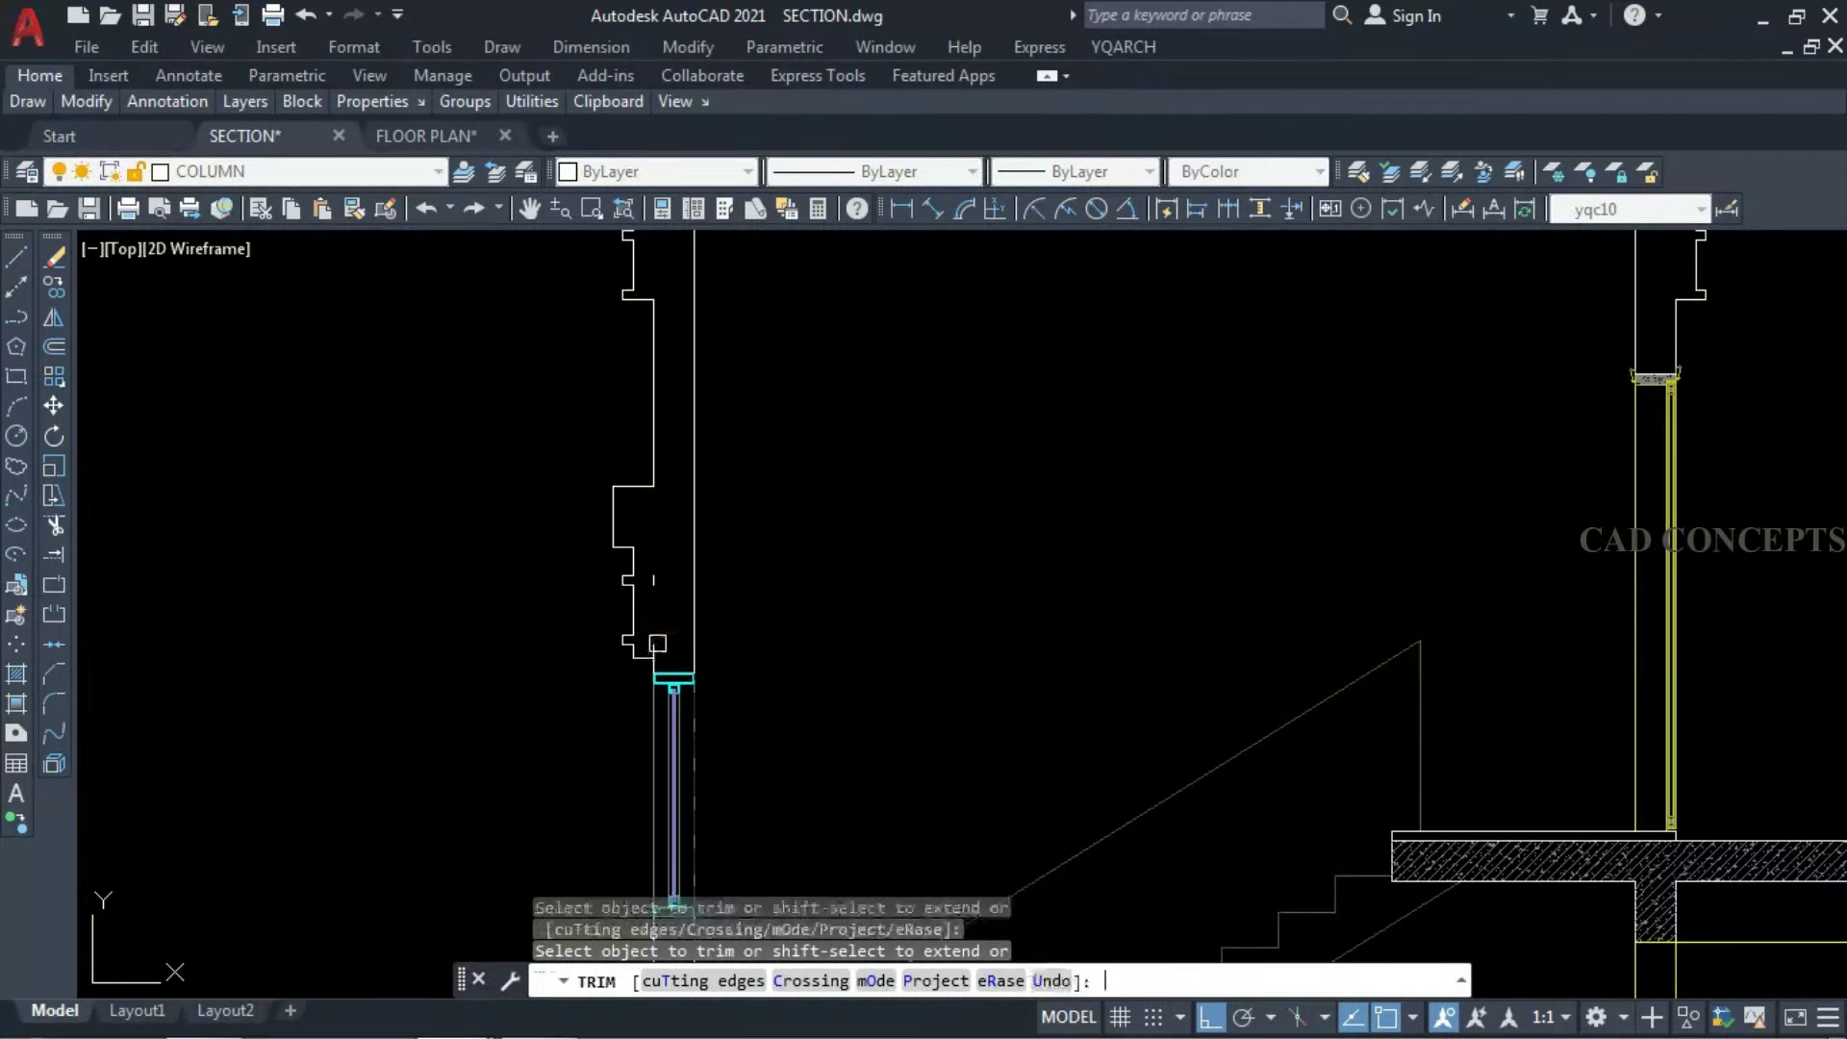
click(655, 642)
click(651, 643)
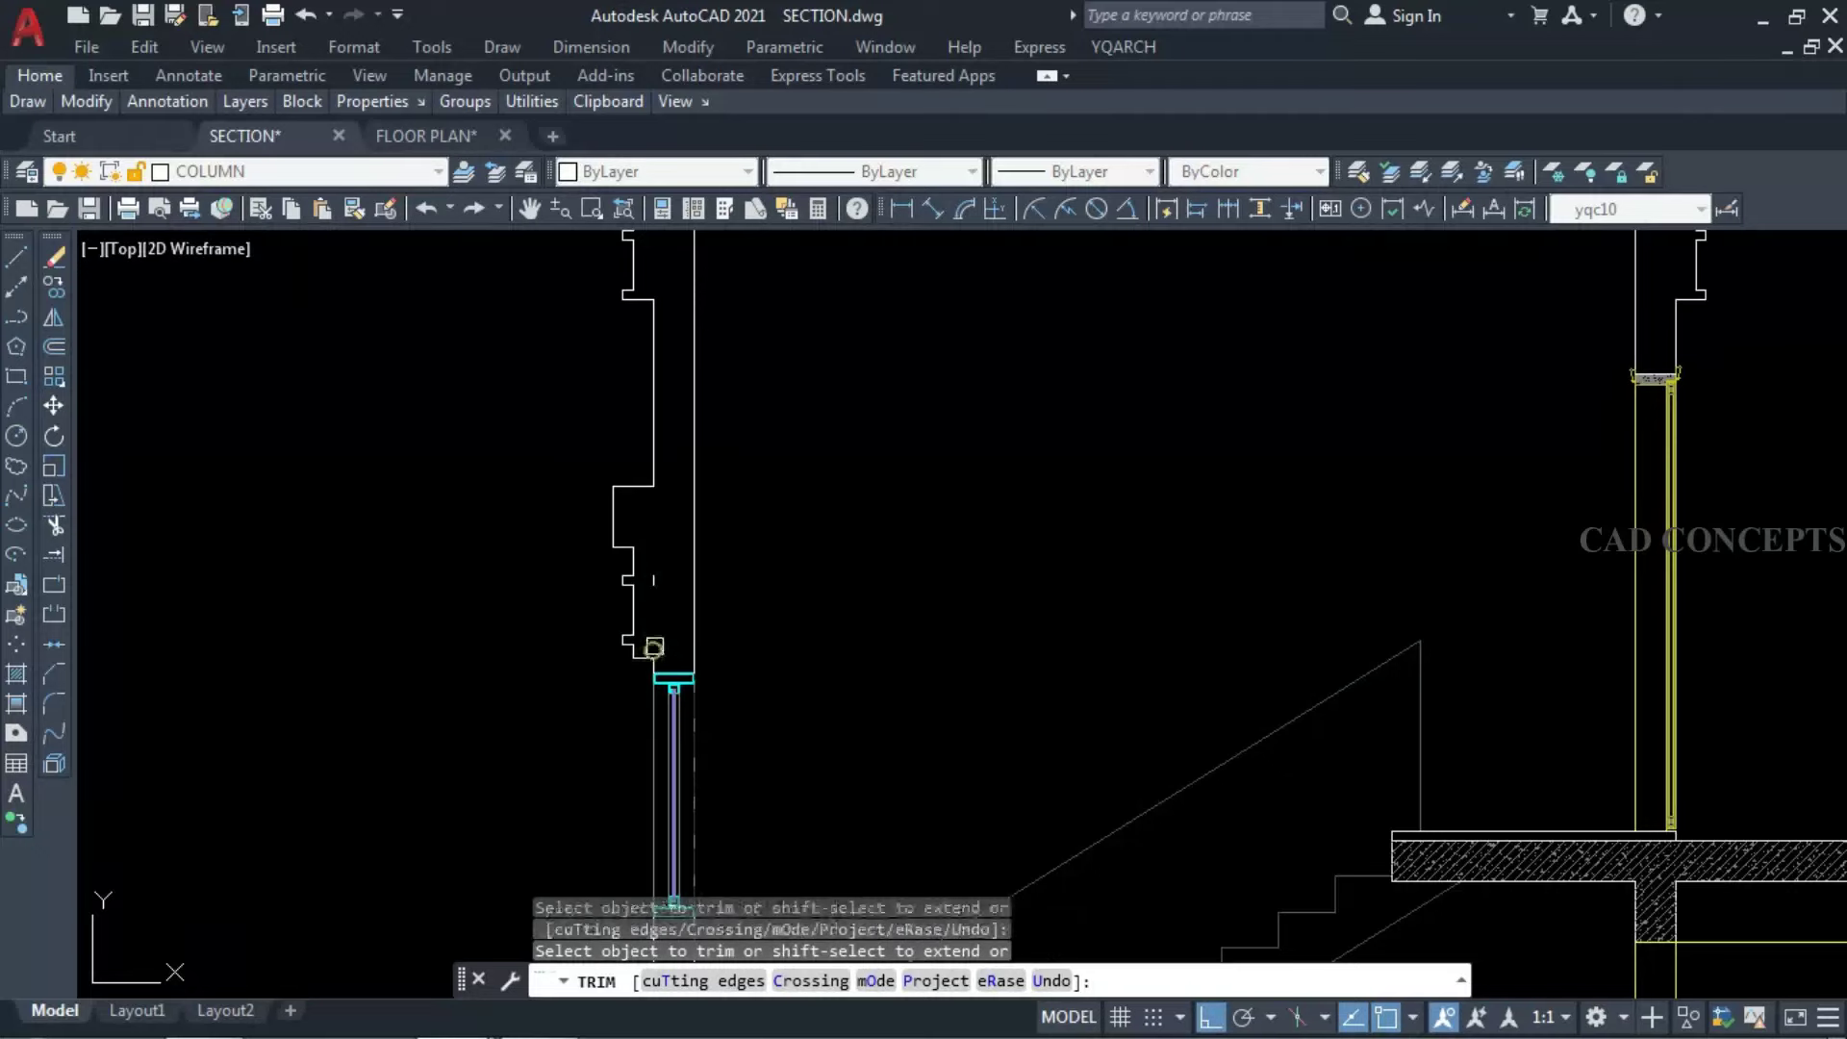
key(Escape)
scroll(623, 698, down, 2)
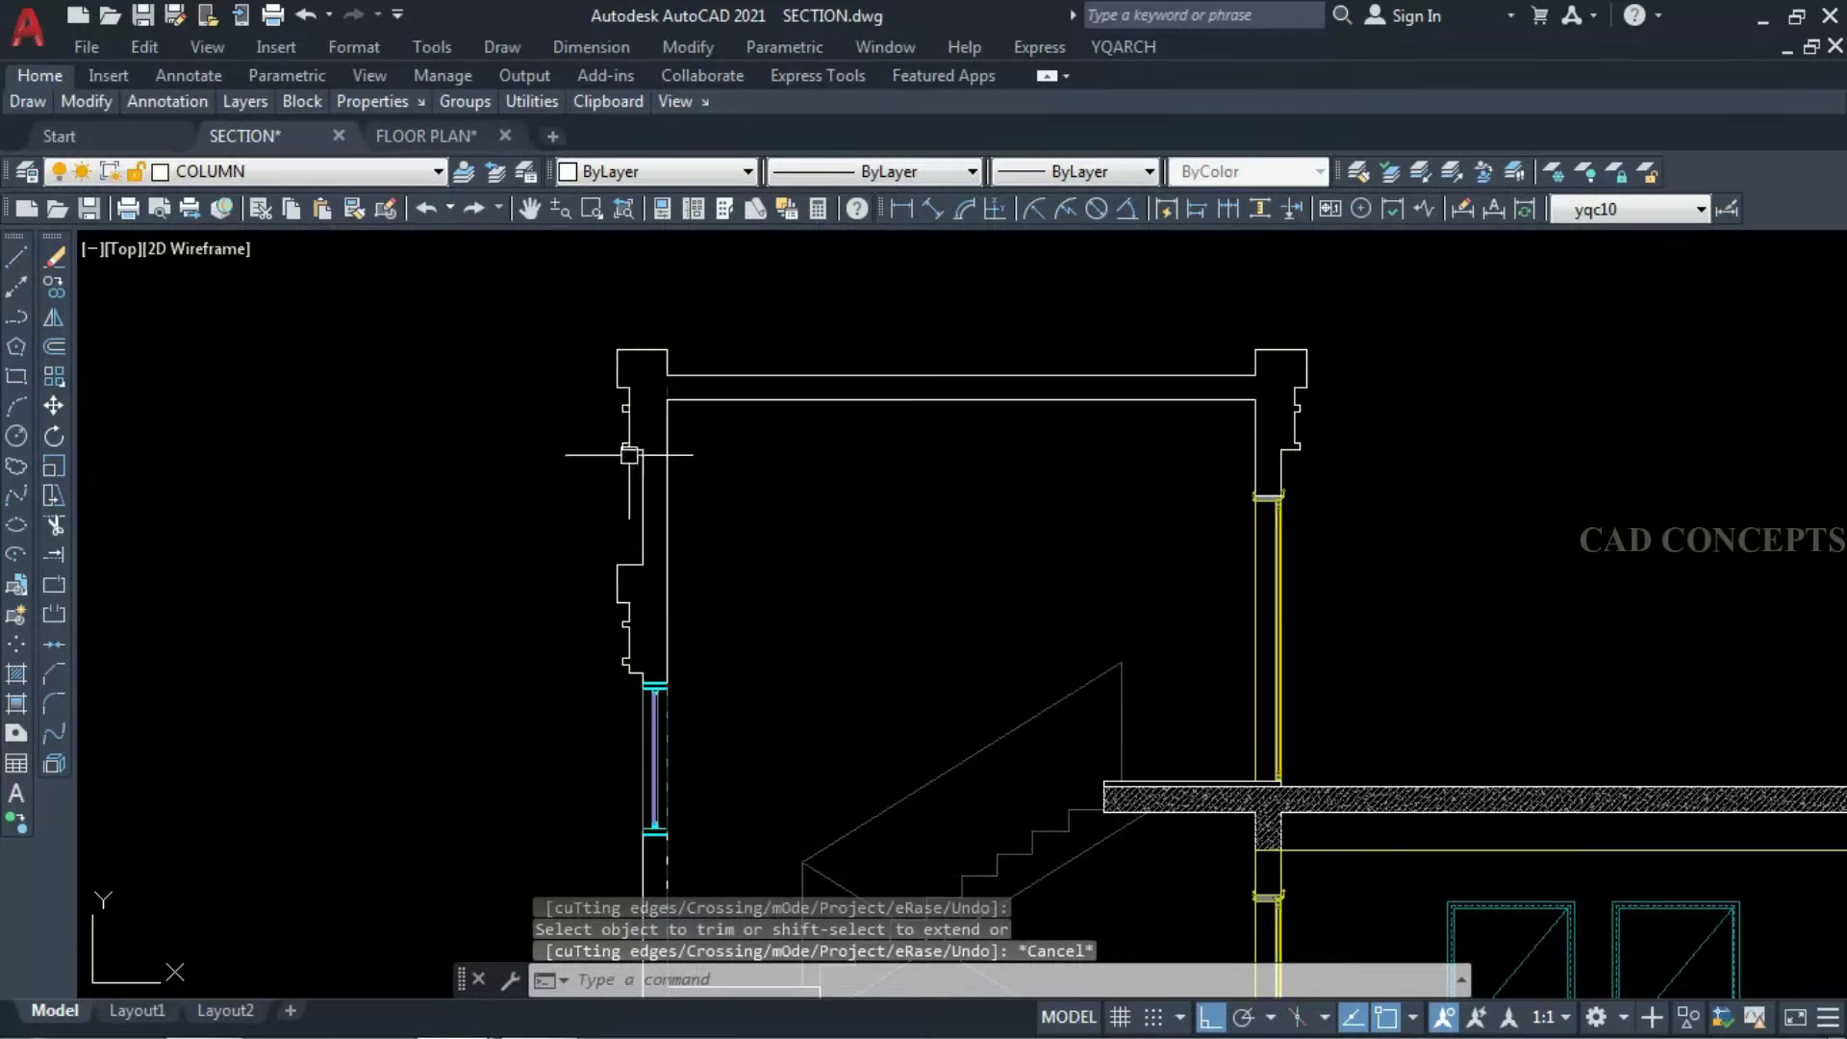
Erase the stray vertical line.
click(662, 388)
text(e)
key(Return)
key(Escape)
scroll(527, 535, down, 3)
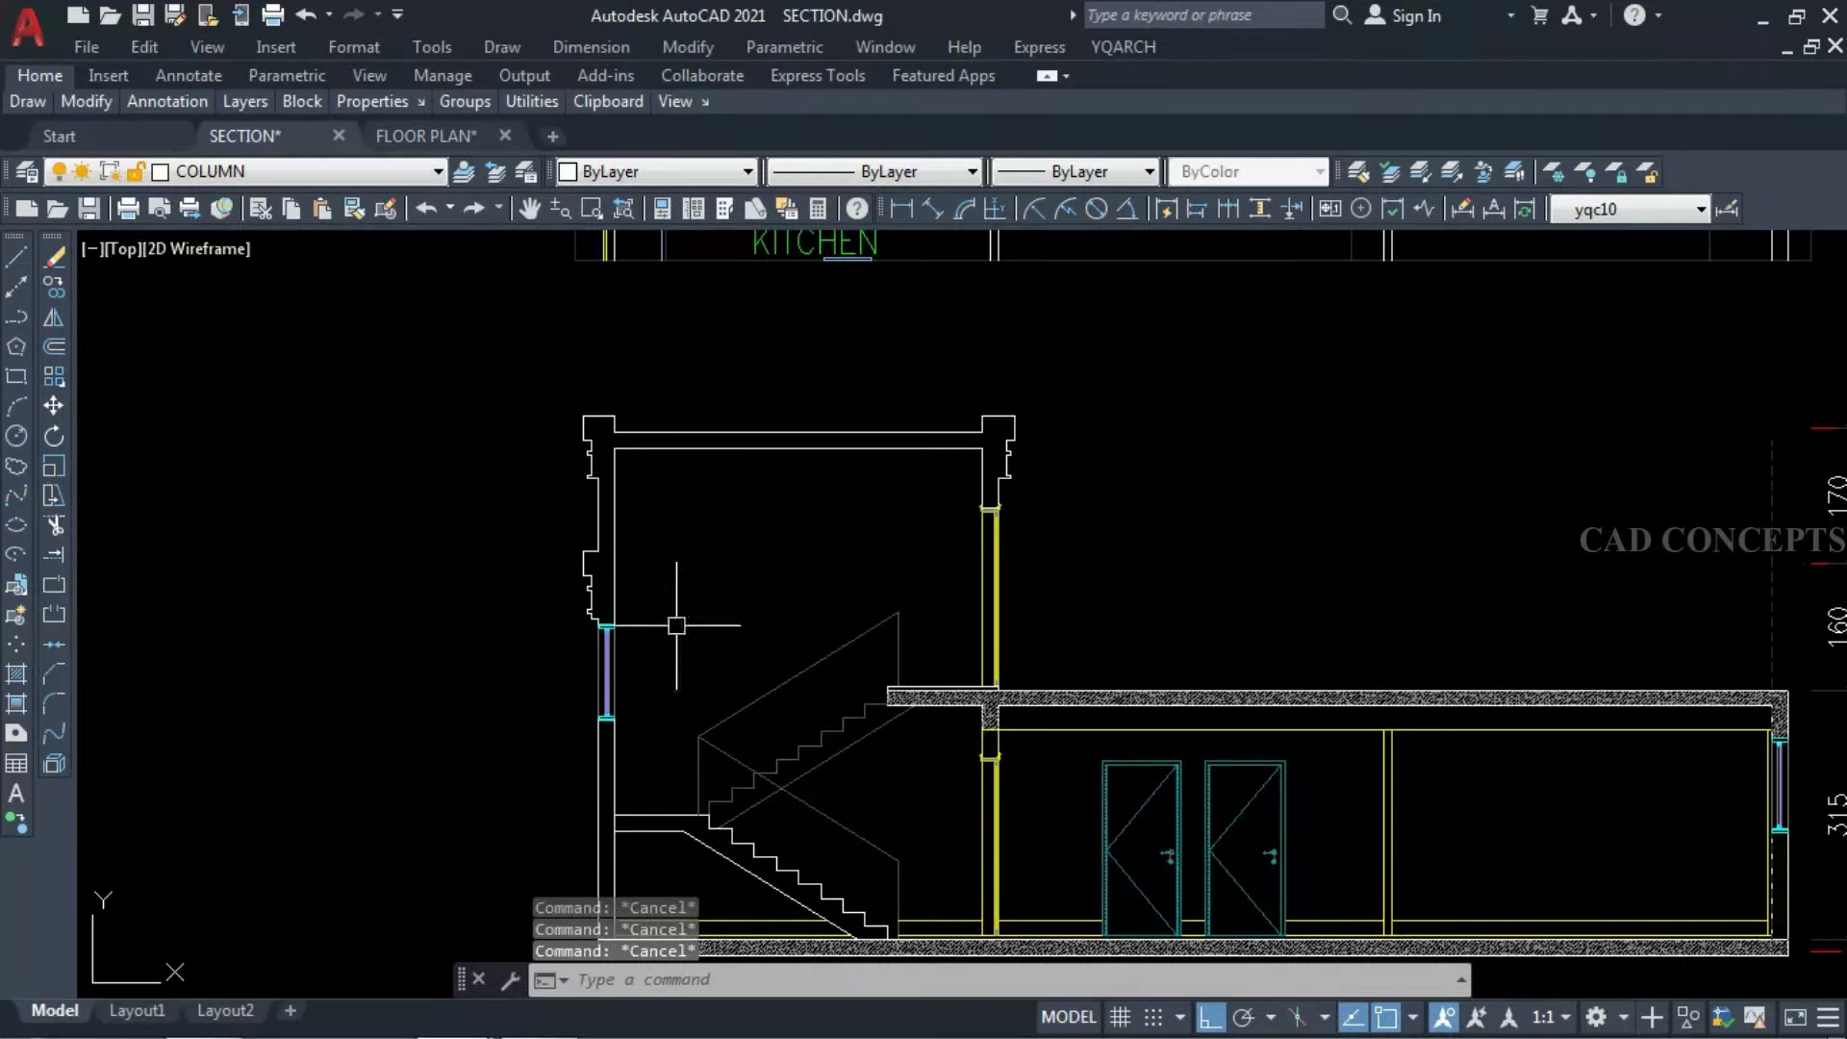
scroll(633, 614, up, 2)
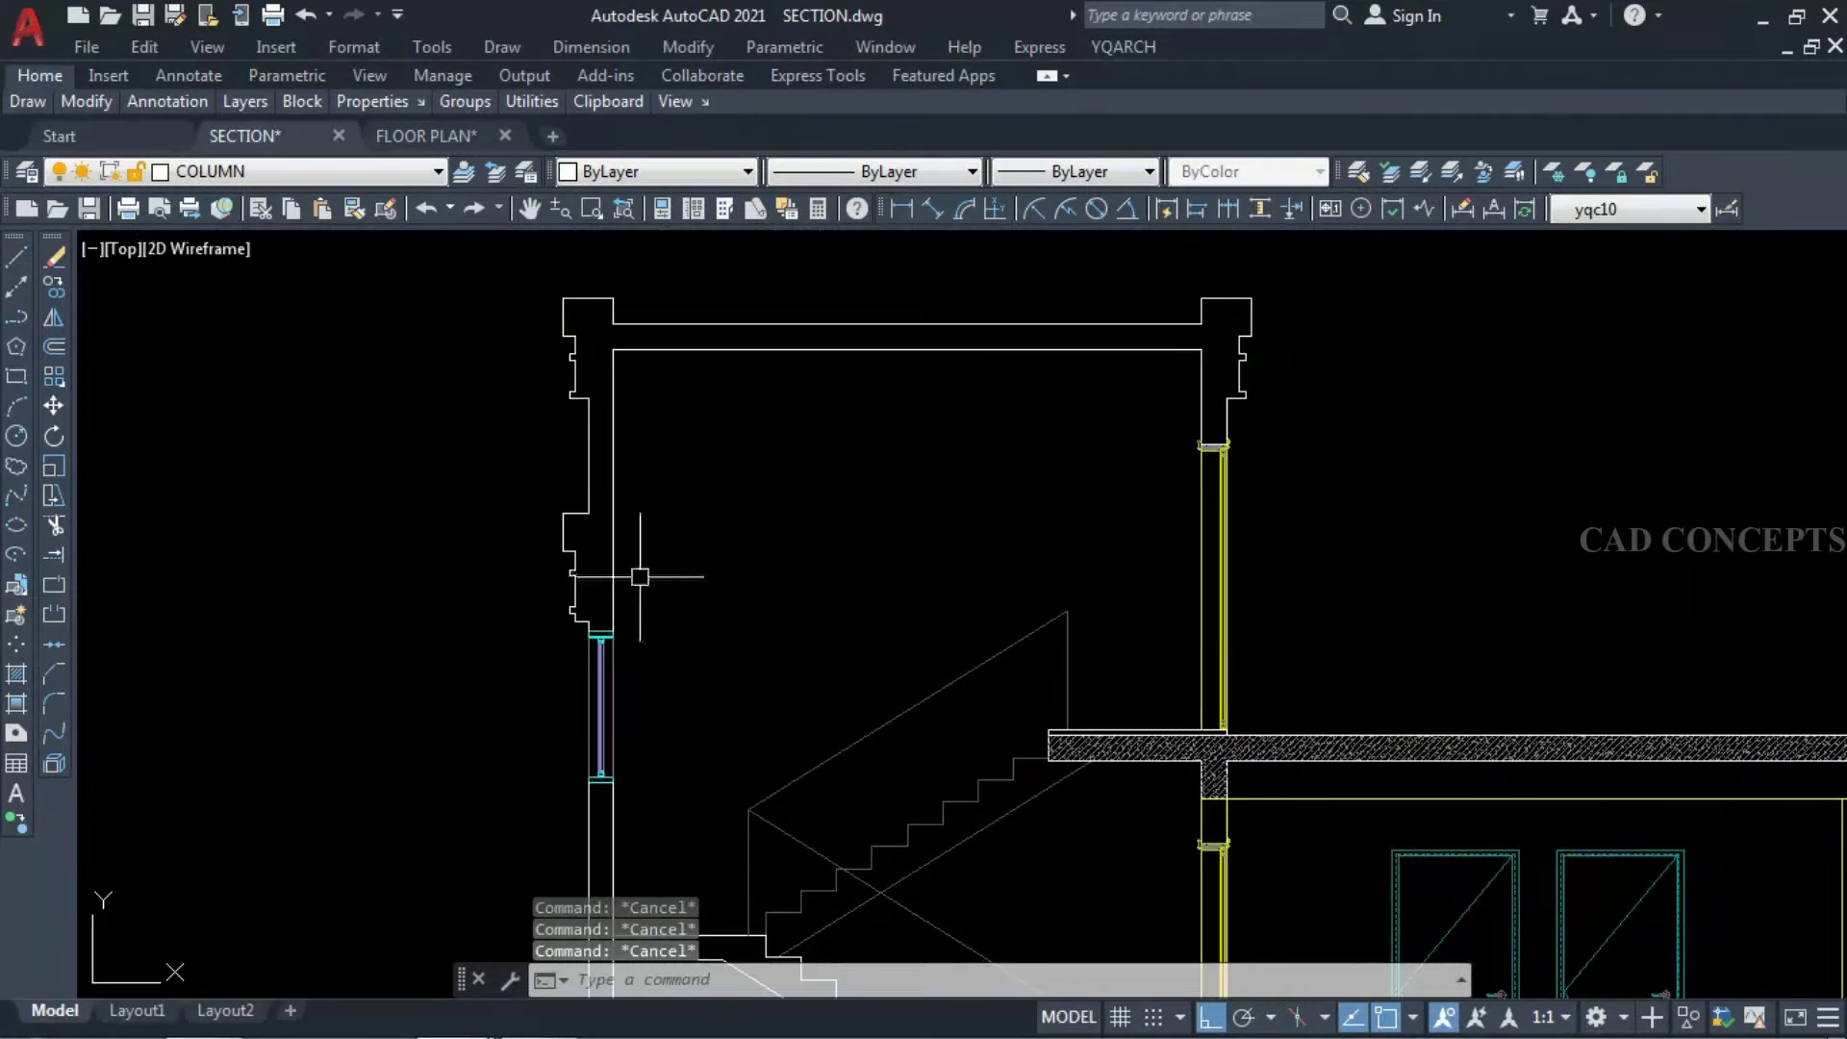
scroll(639, 486, down, 2)
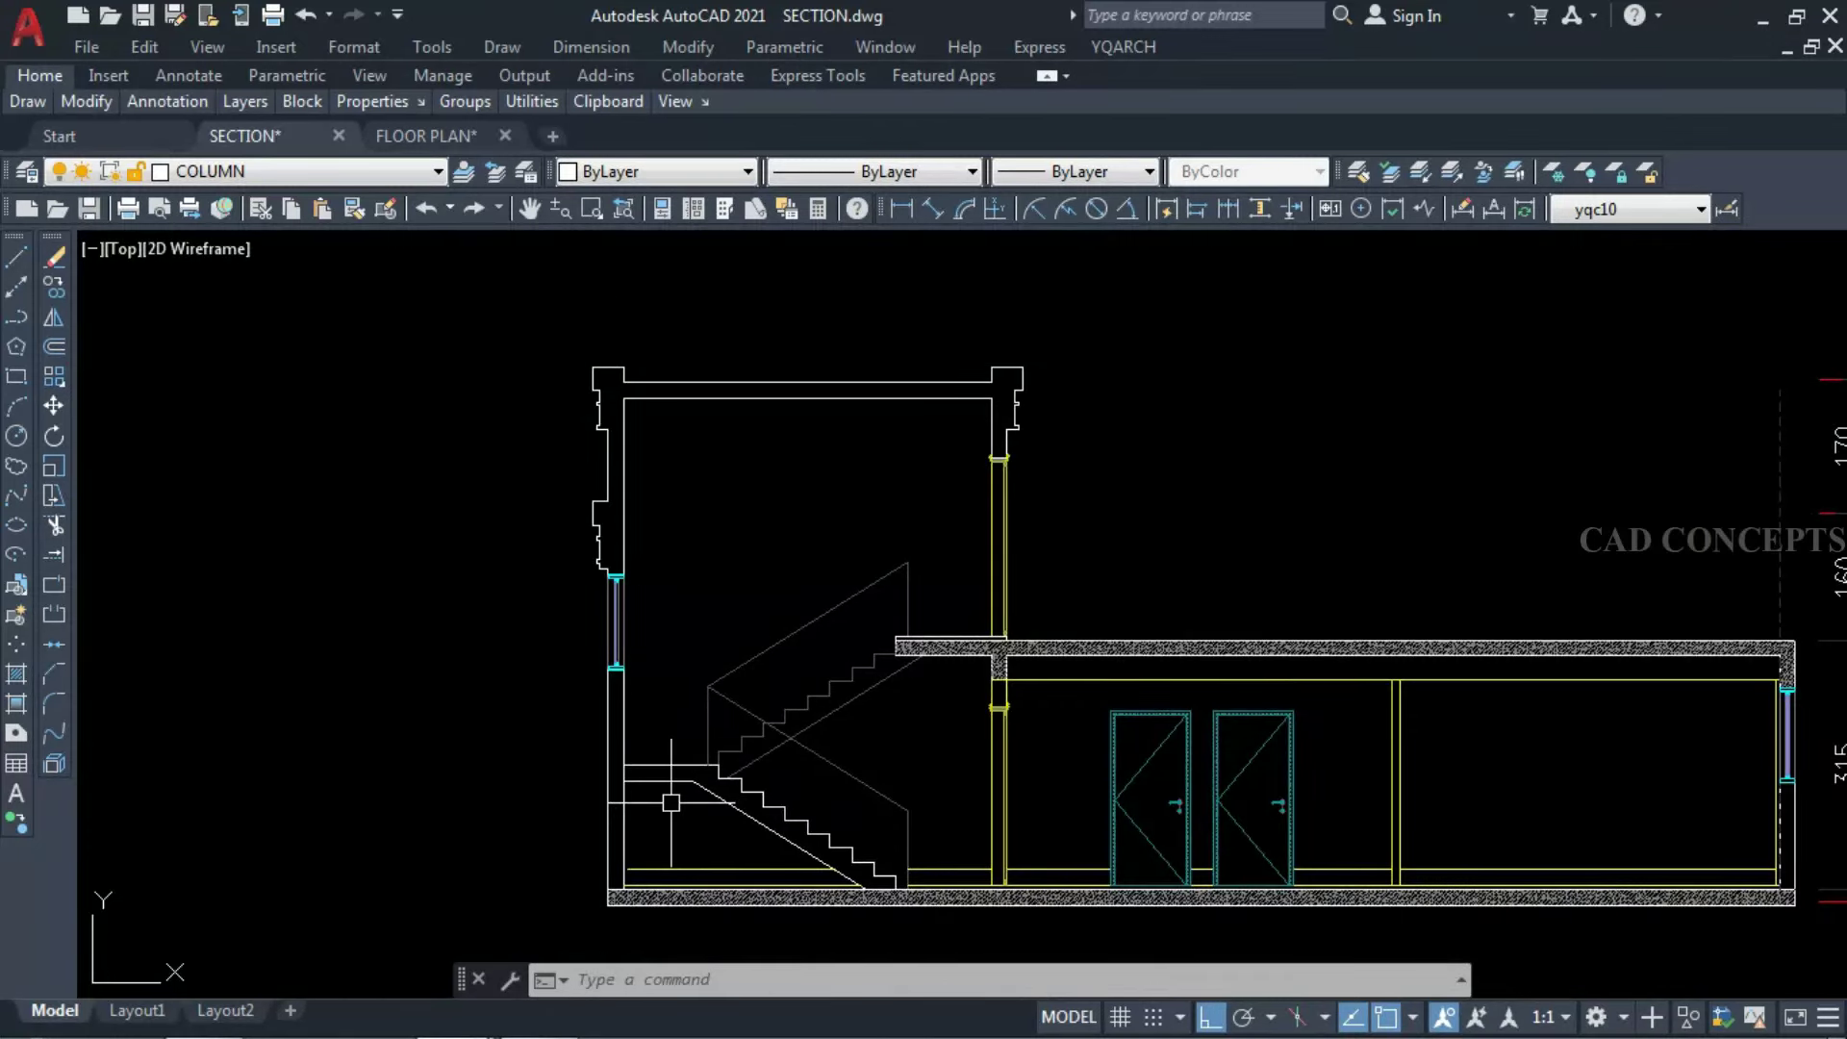
Hatch the stair waist slab.
text(h)
key(Return)
scroll(724, 845, up, 4)
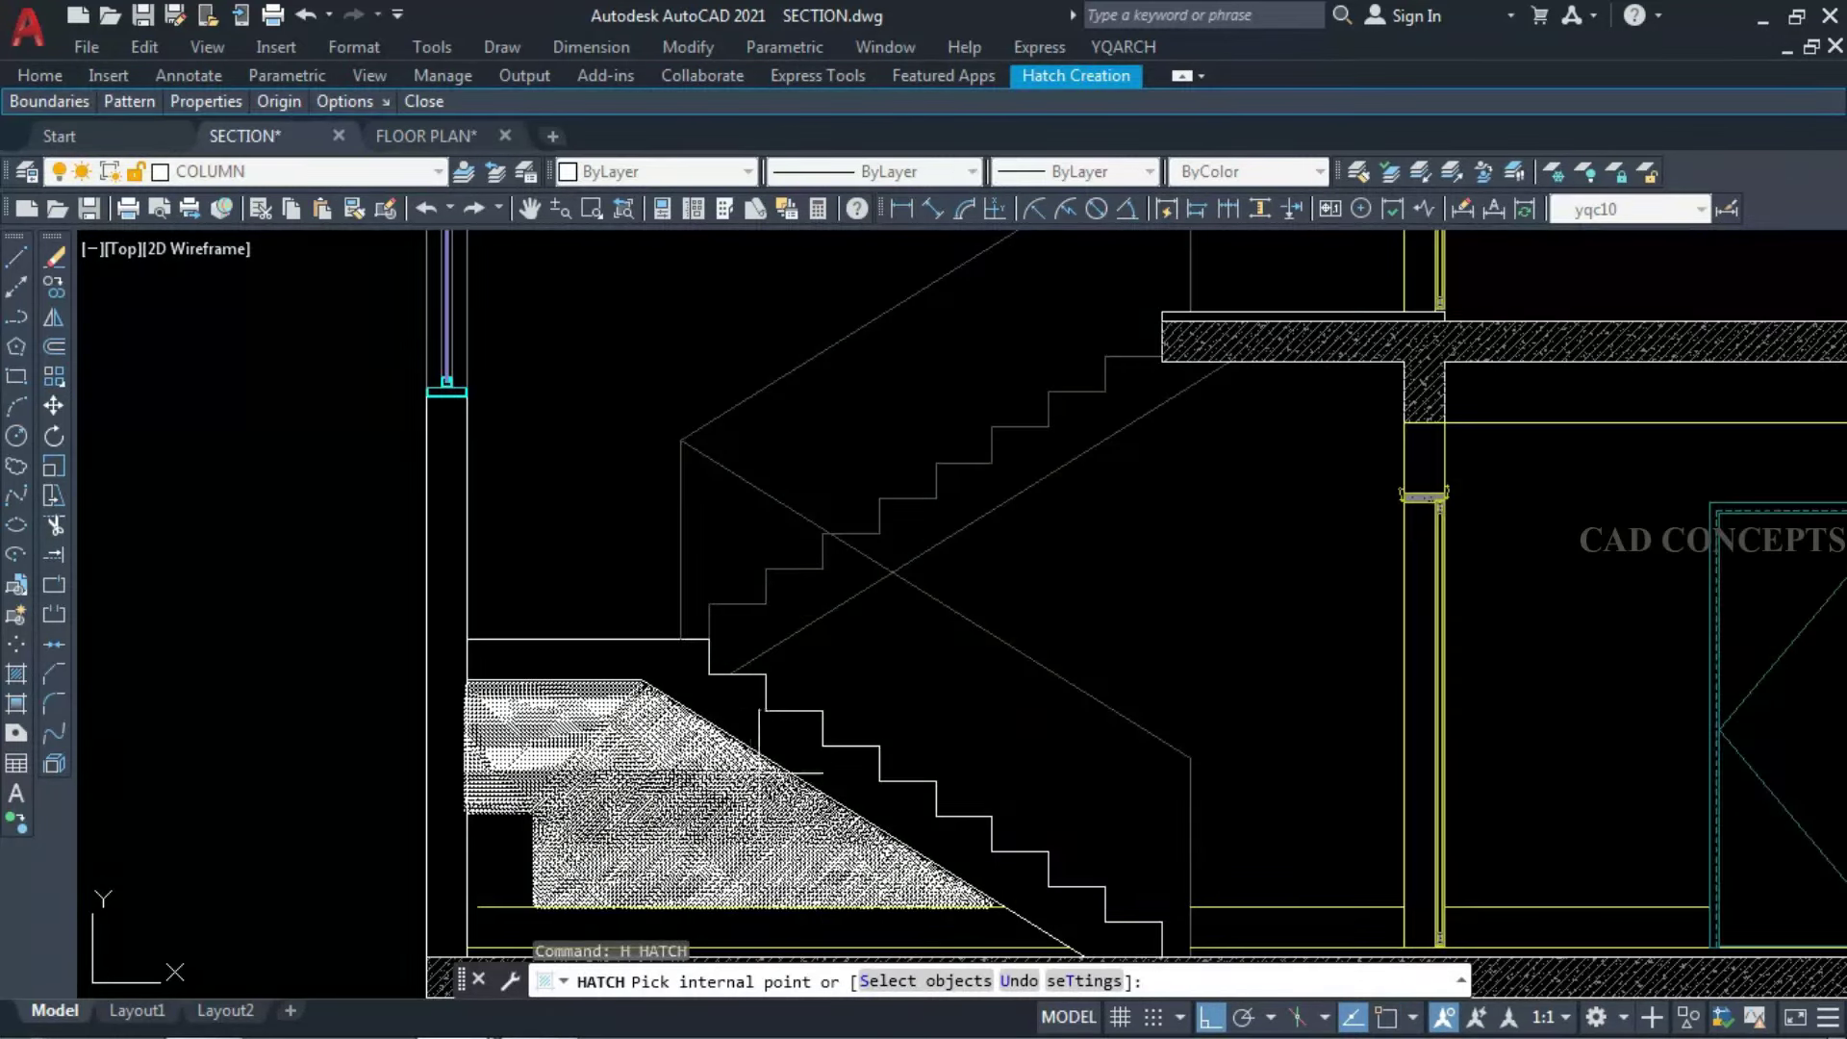
click(780, 753)
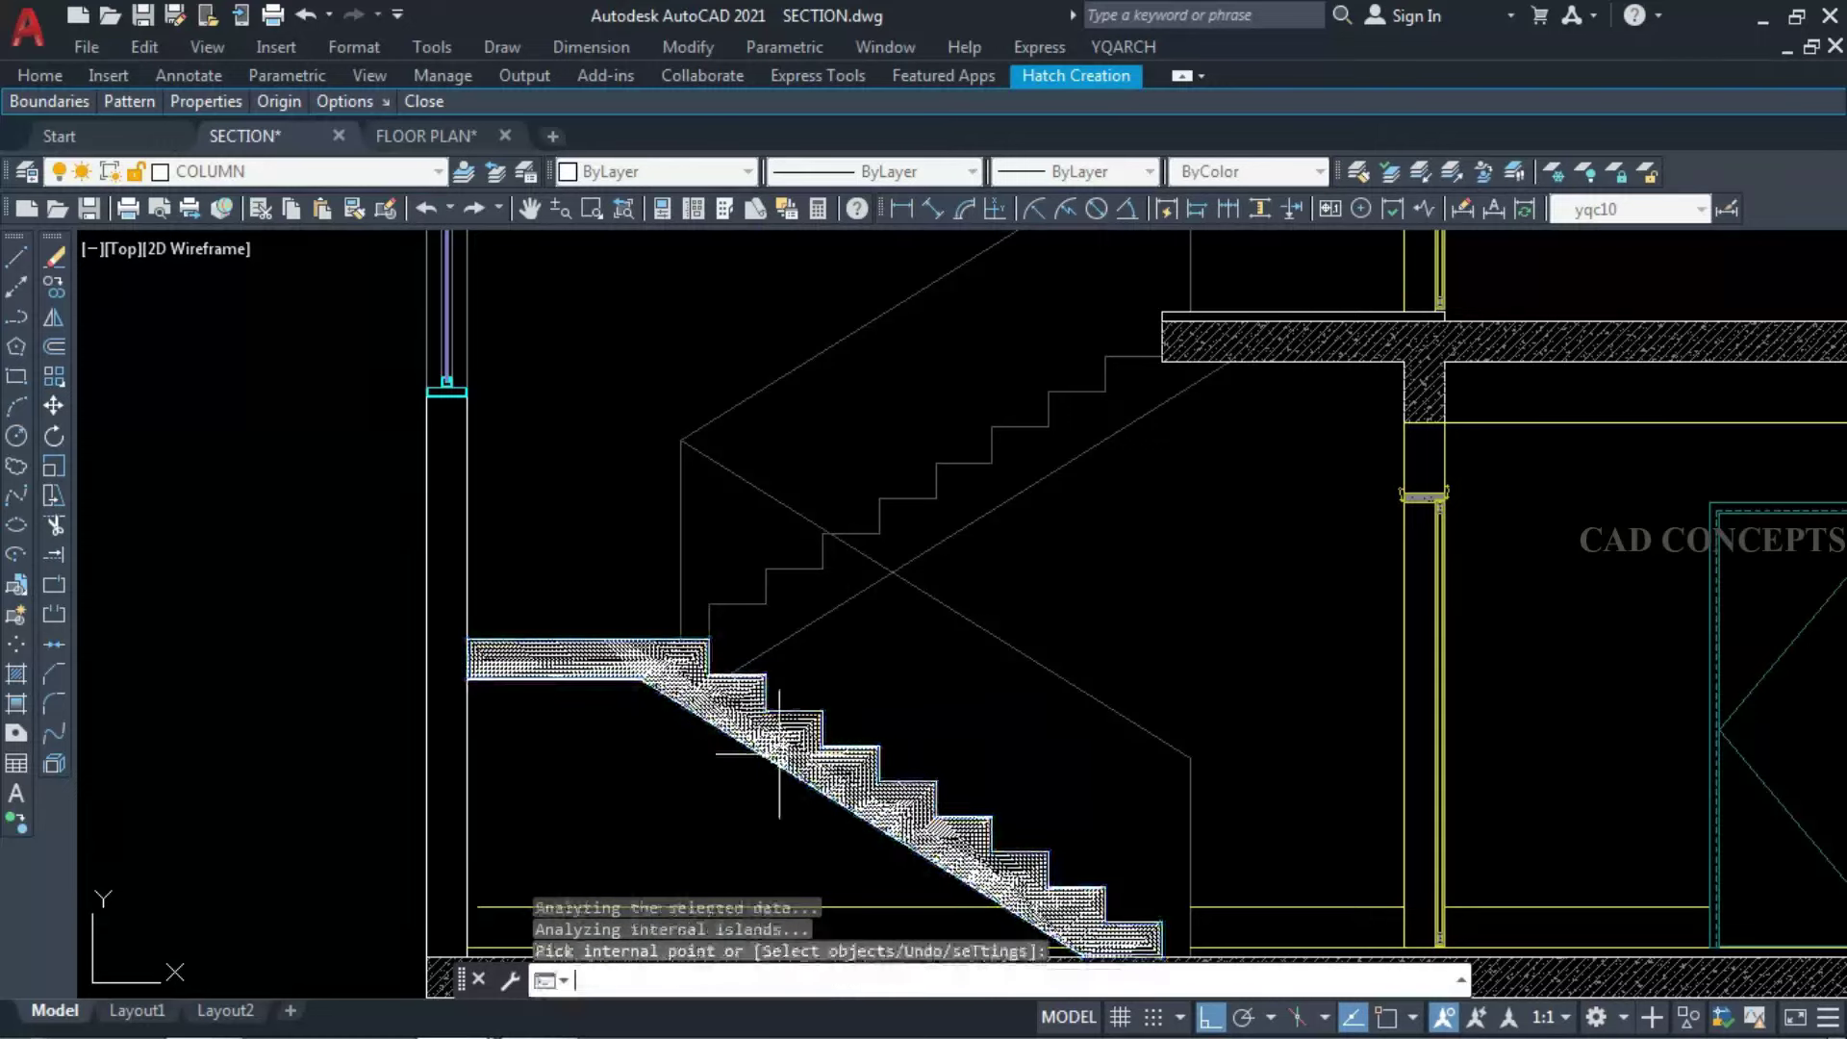
key(Return)
scroll(817, 674, down, 3)
scroll(886, 619, up, 3)
Copy the floor slab's concrete hatch onto the upper slab and stair using MA.
click(902, 528)
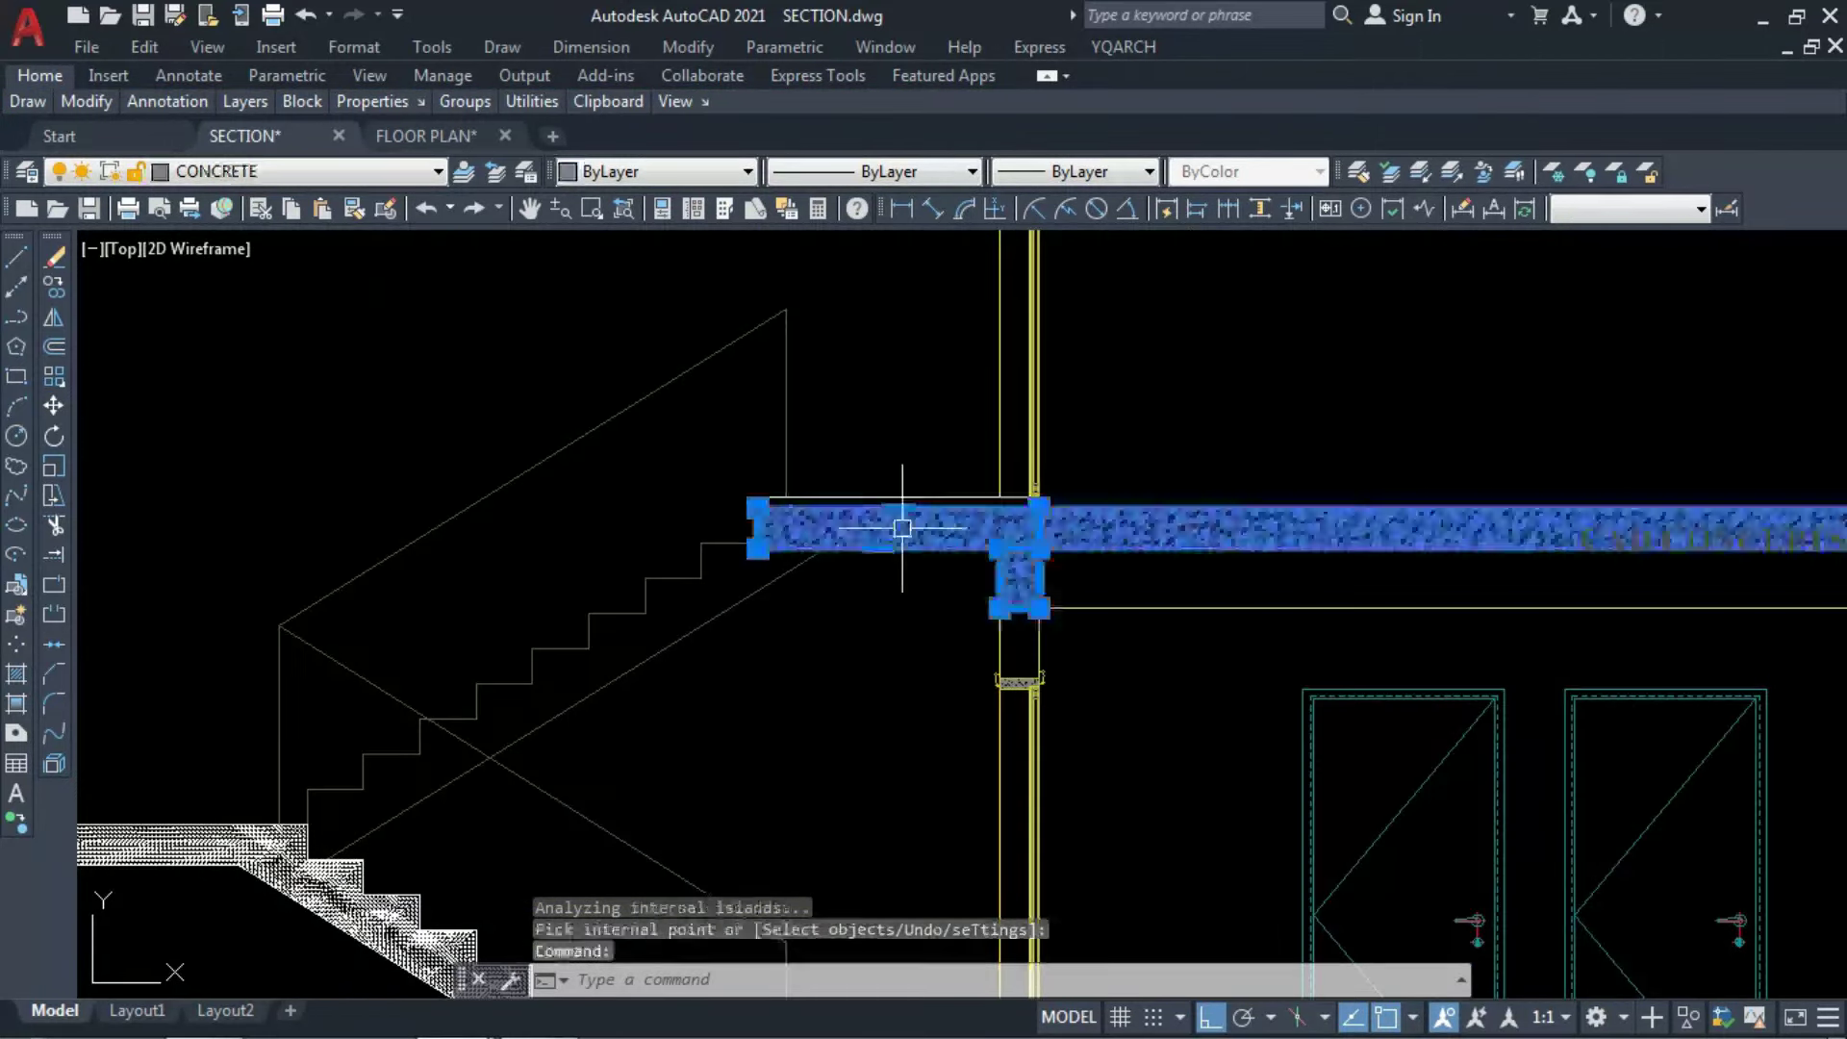
text(ma)
key(Return)
scroll(812, 638, down, 3)
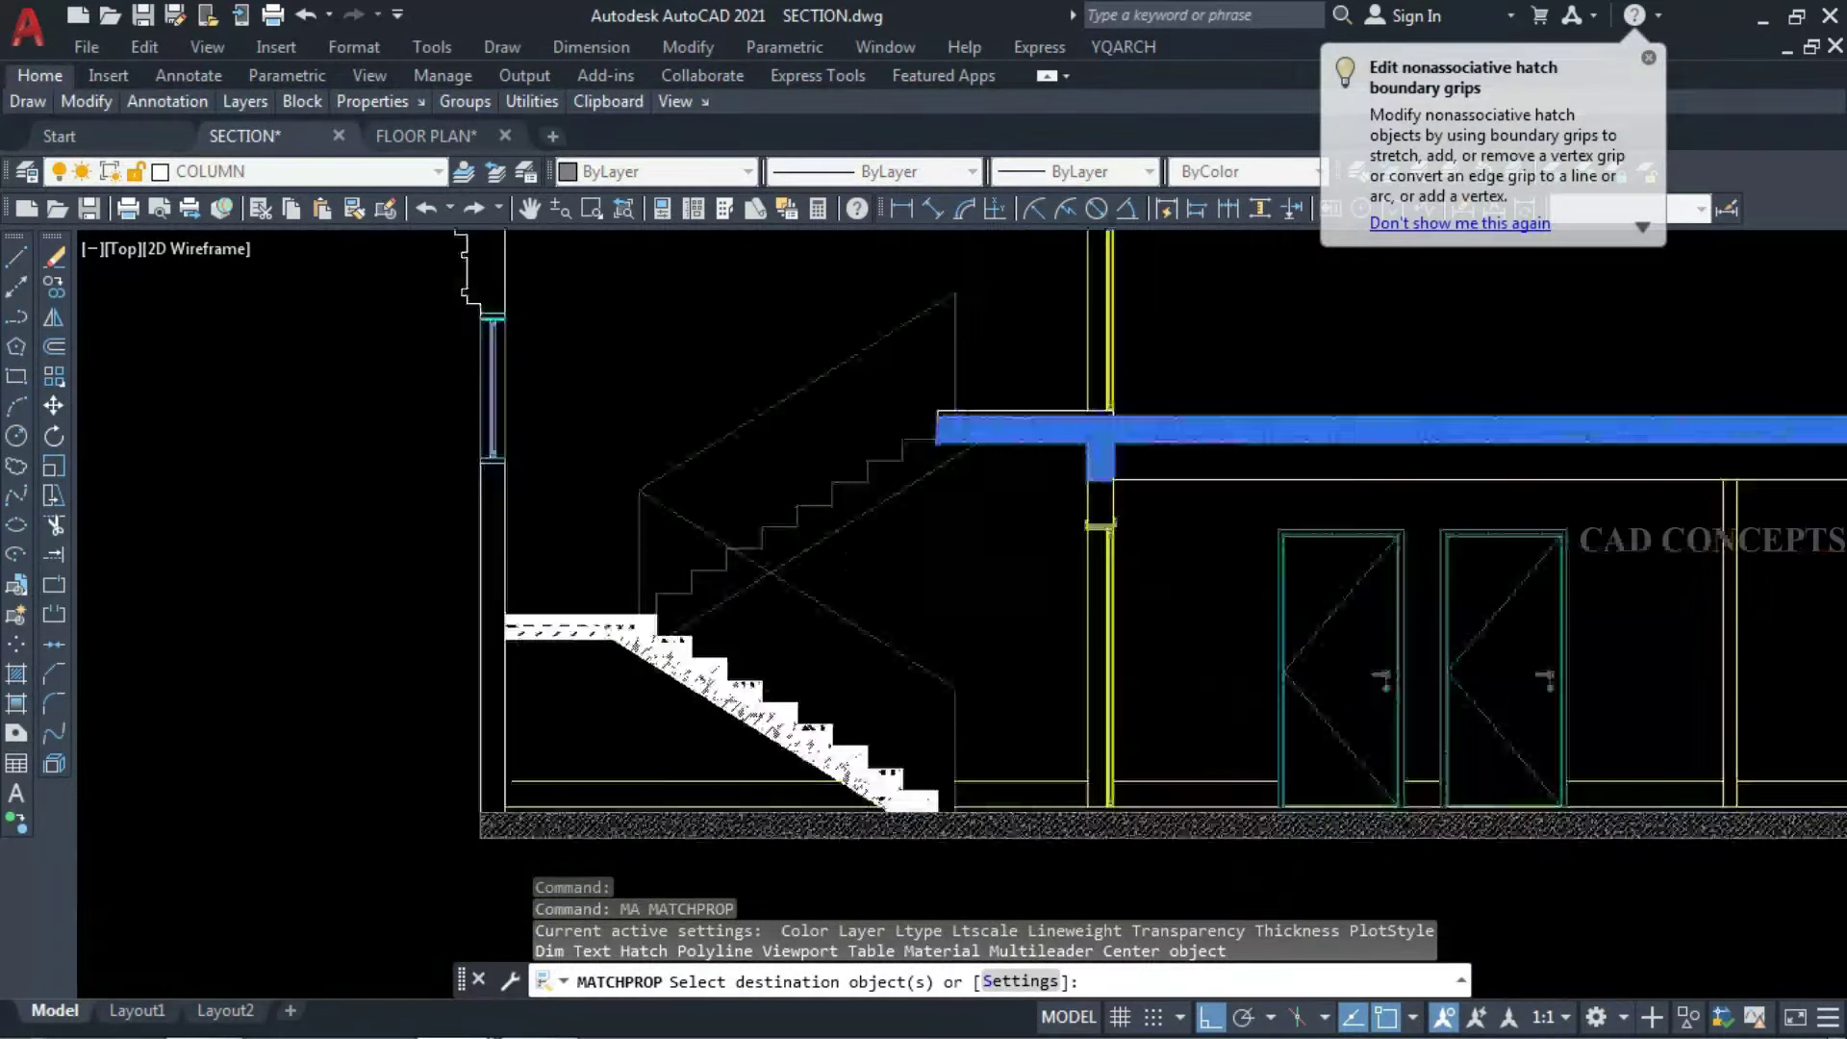
scroll(818, 625, down, 1)
click(1010, 428)
click(731, 702)
key(Escape)
key(Escape)
scroll(719, 763, down, 2)
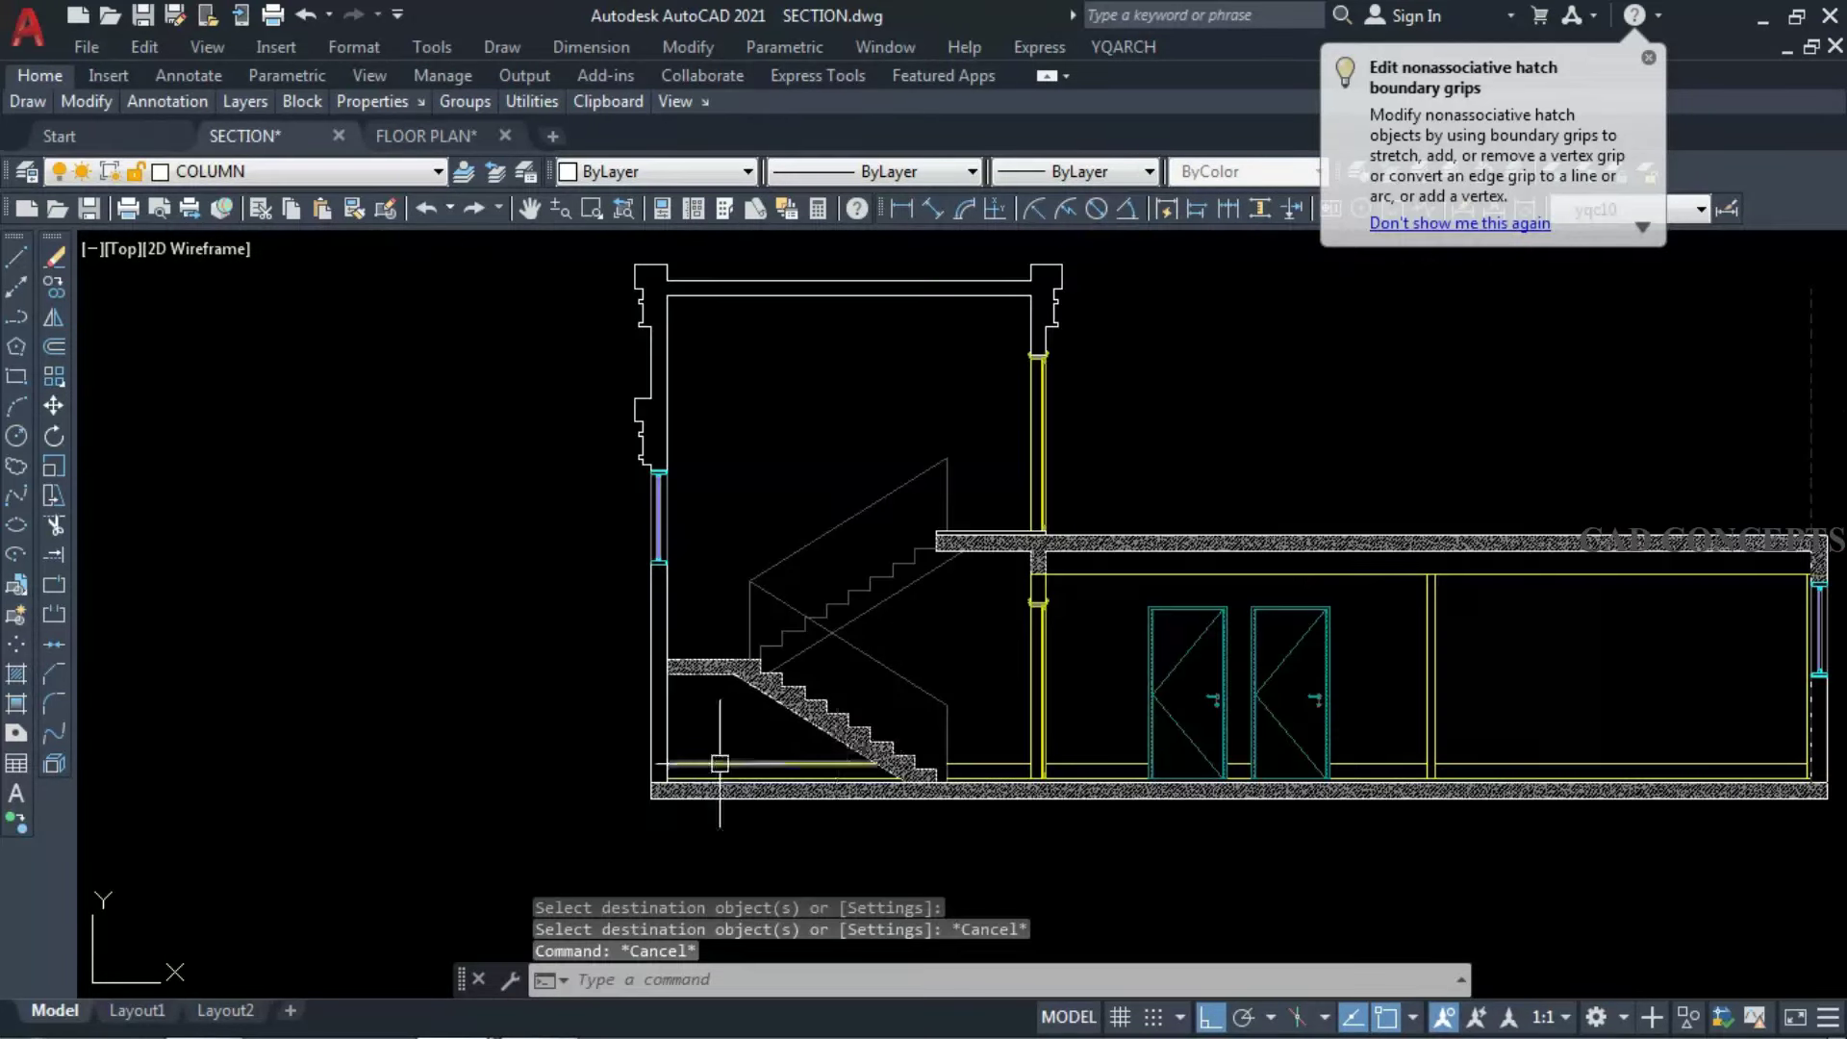
Hatch the inside of the left wall.
text(h)
key(Return)
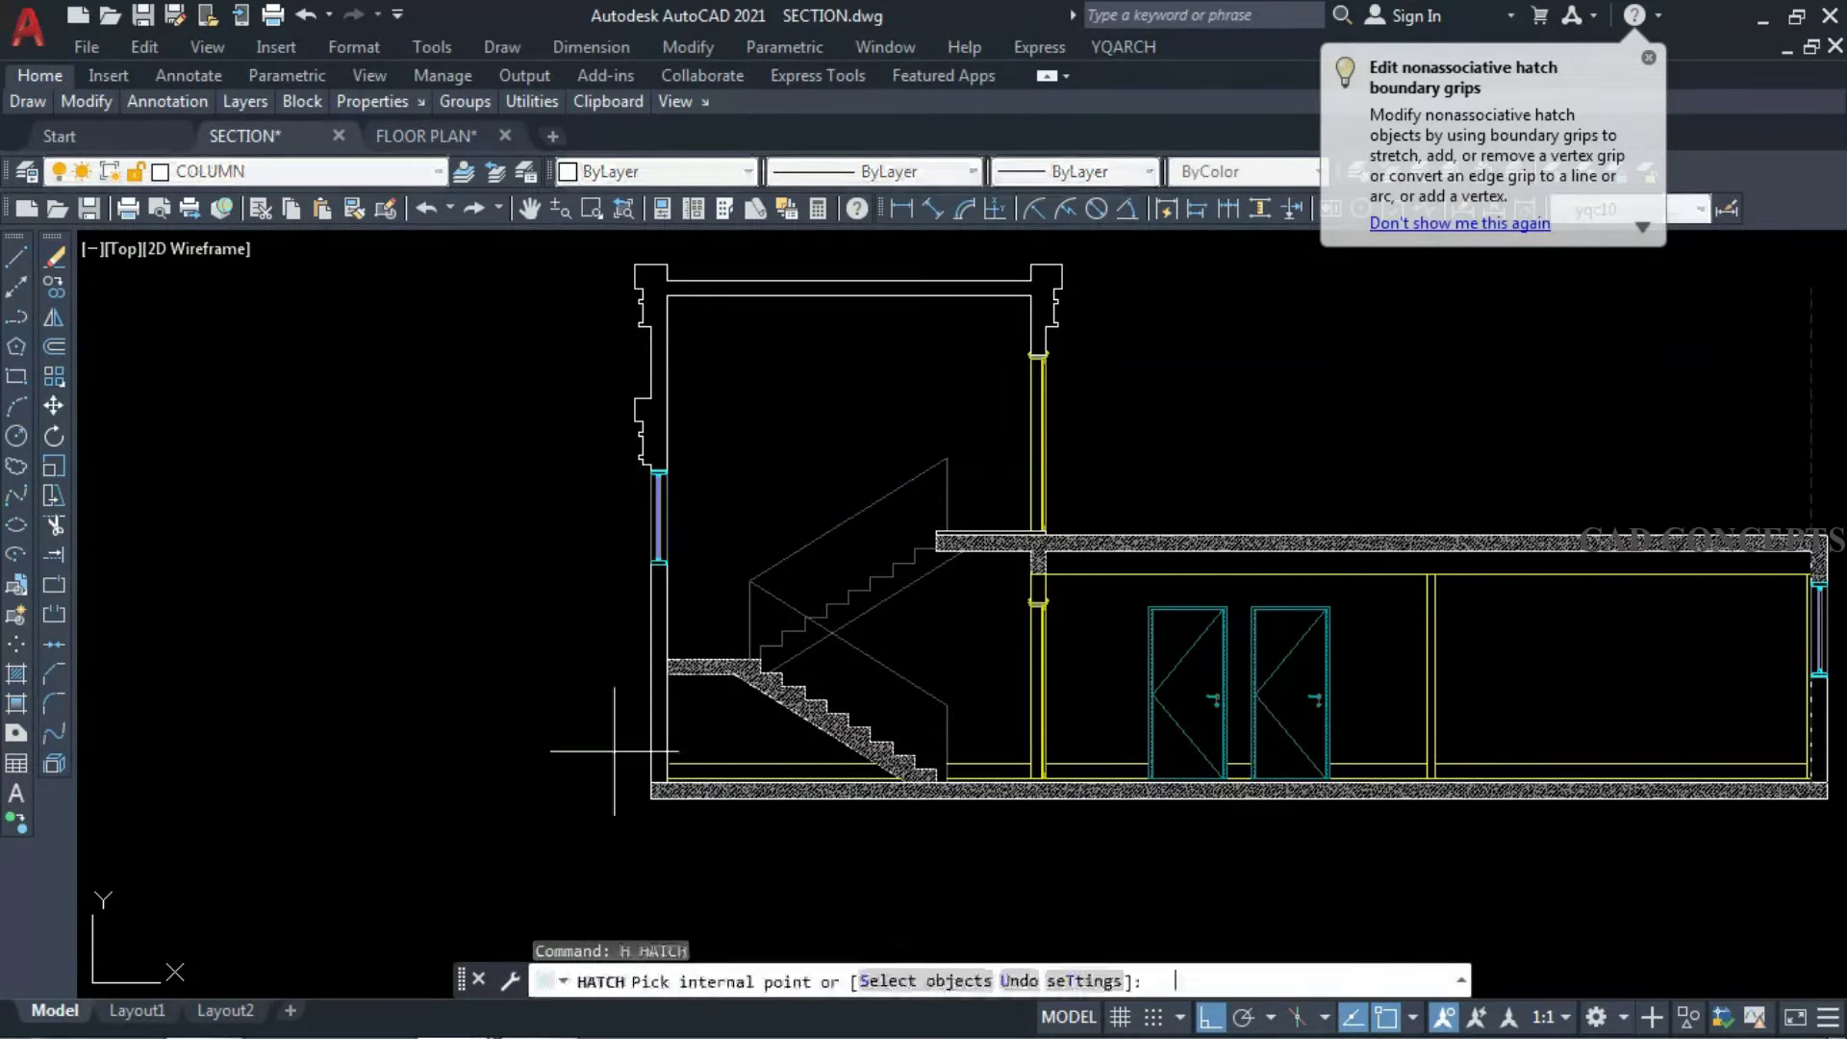
scroll(626, 746, up, 2)
click(664, 729)
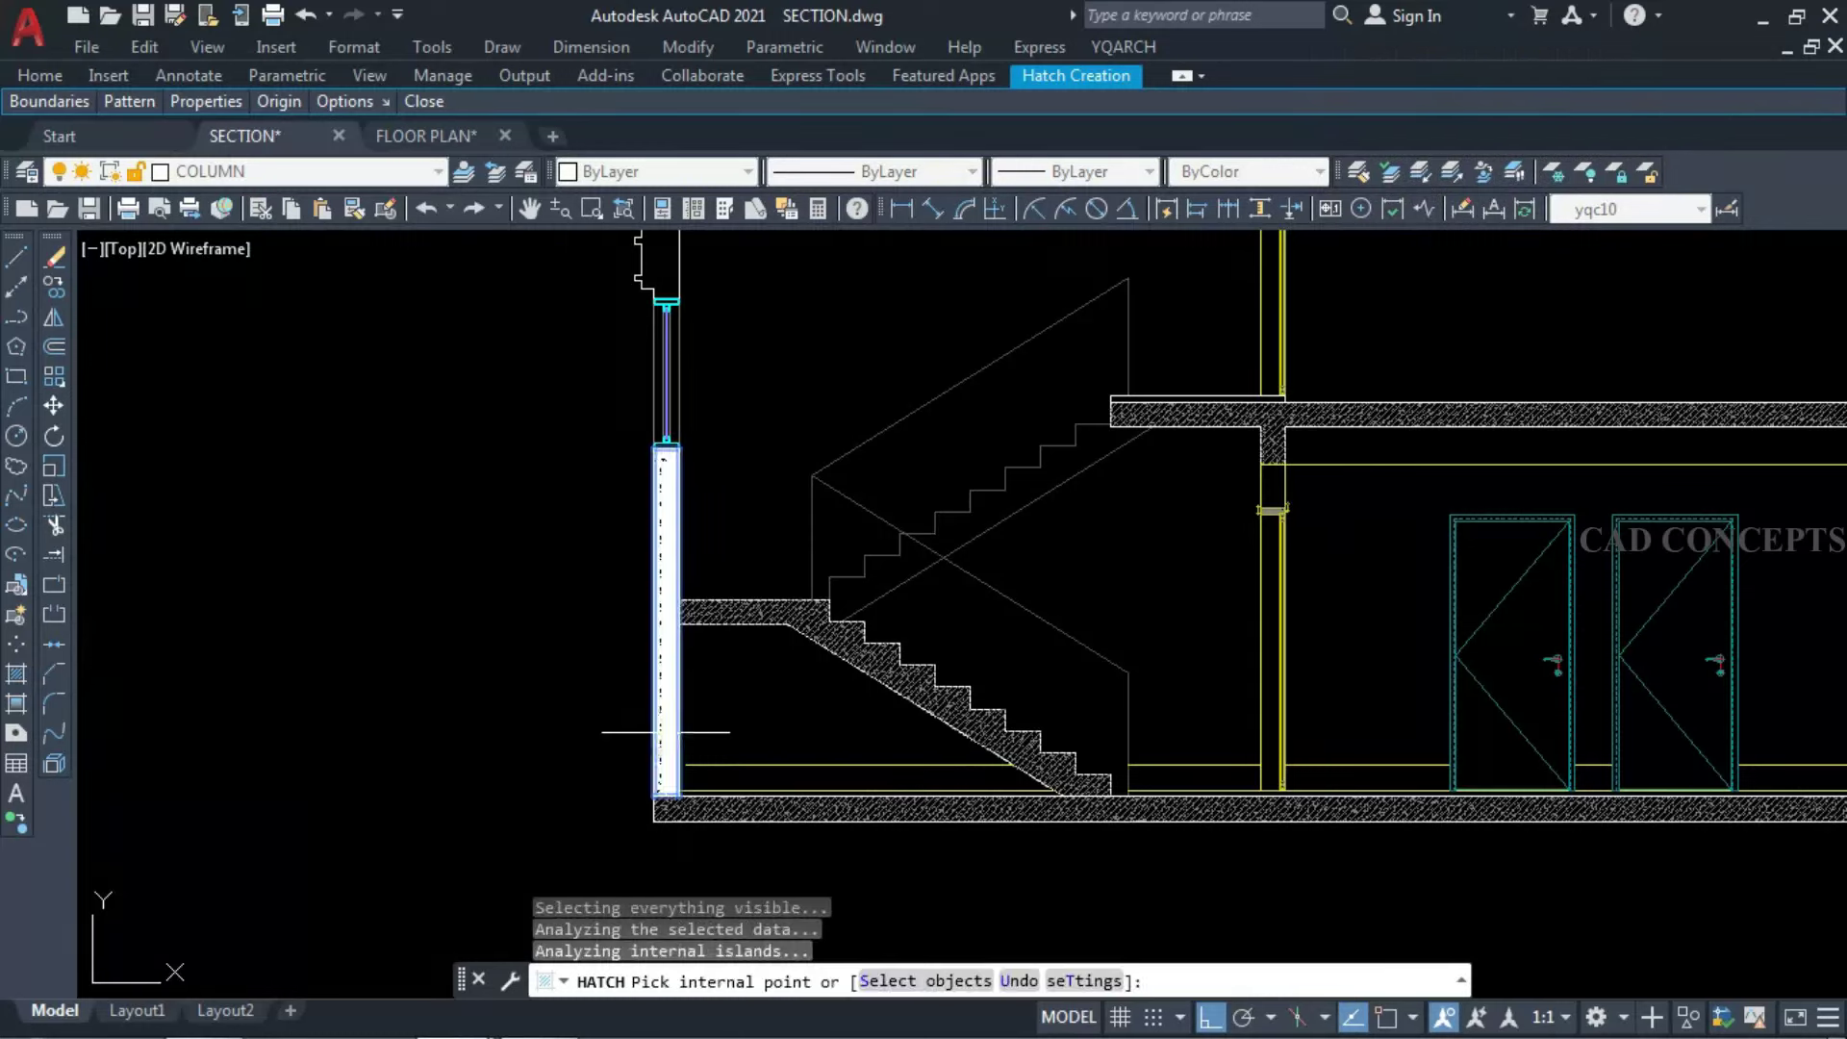
key(Return)
scroll(688, 751, up, 5)
Inspect the floor-level line and the left wall hatch, leaving them unchanged.
click(678, 673)
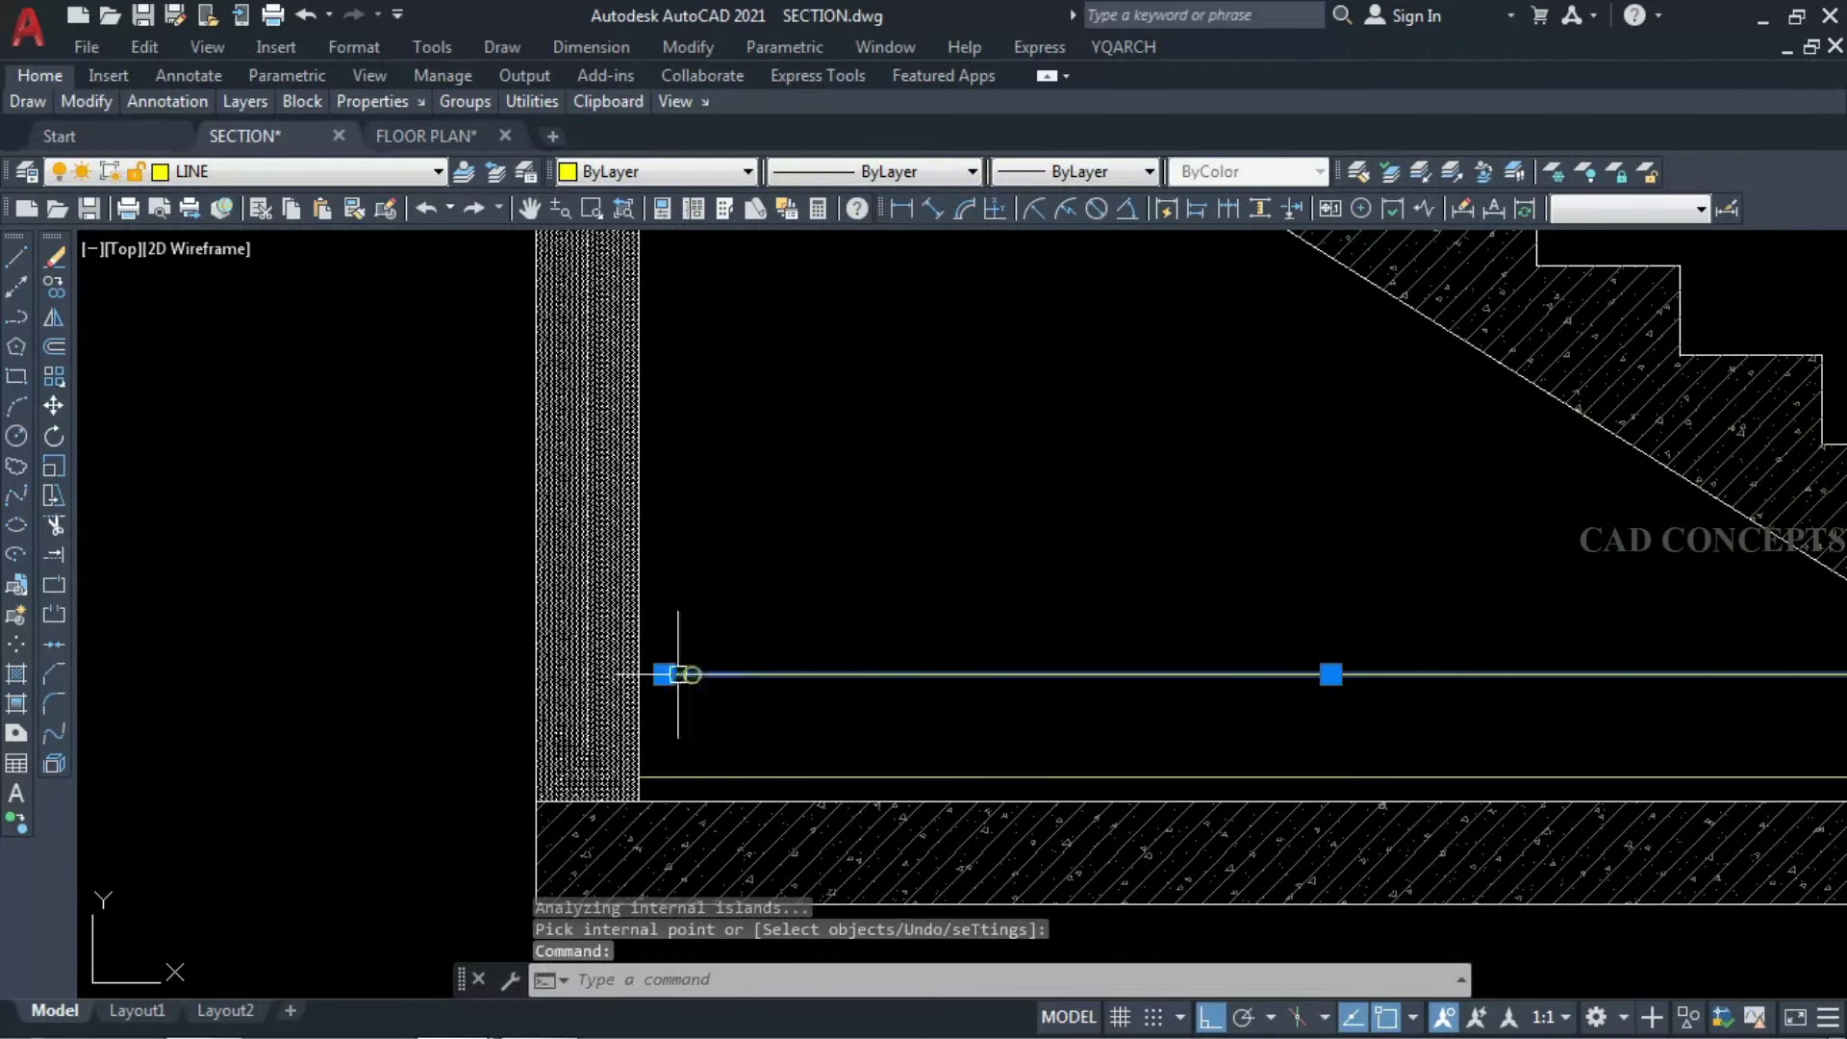
click(678, 673)
key(Escape)
scroll(592, 702, down, 5)
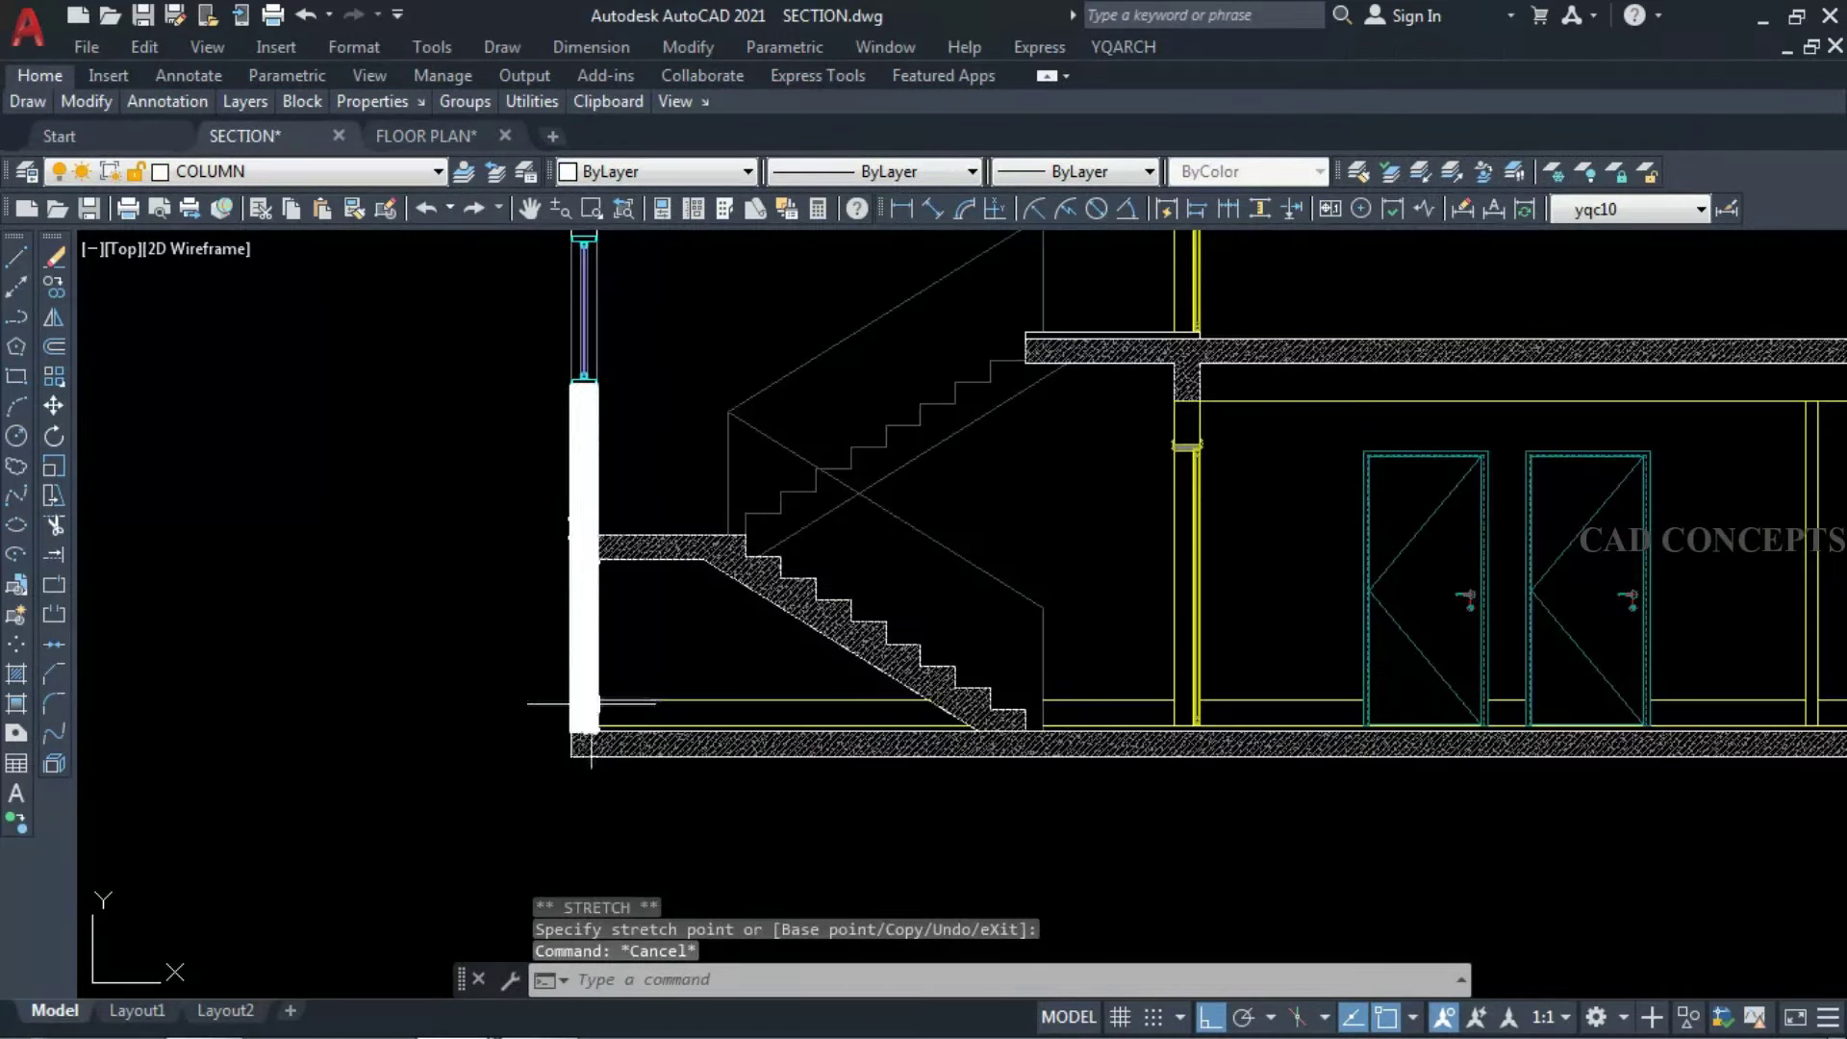
scroll(580, 674, up, 2)
click(563, 647)
key(Escape)
click(573, 640)
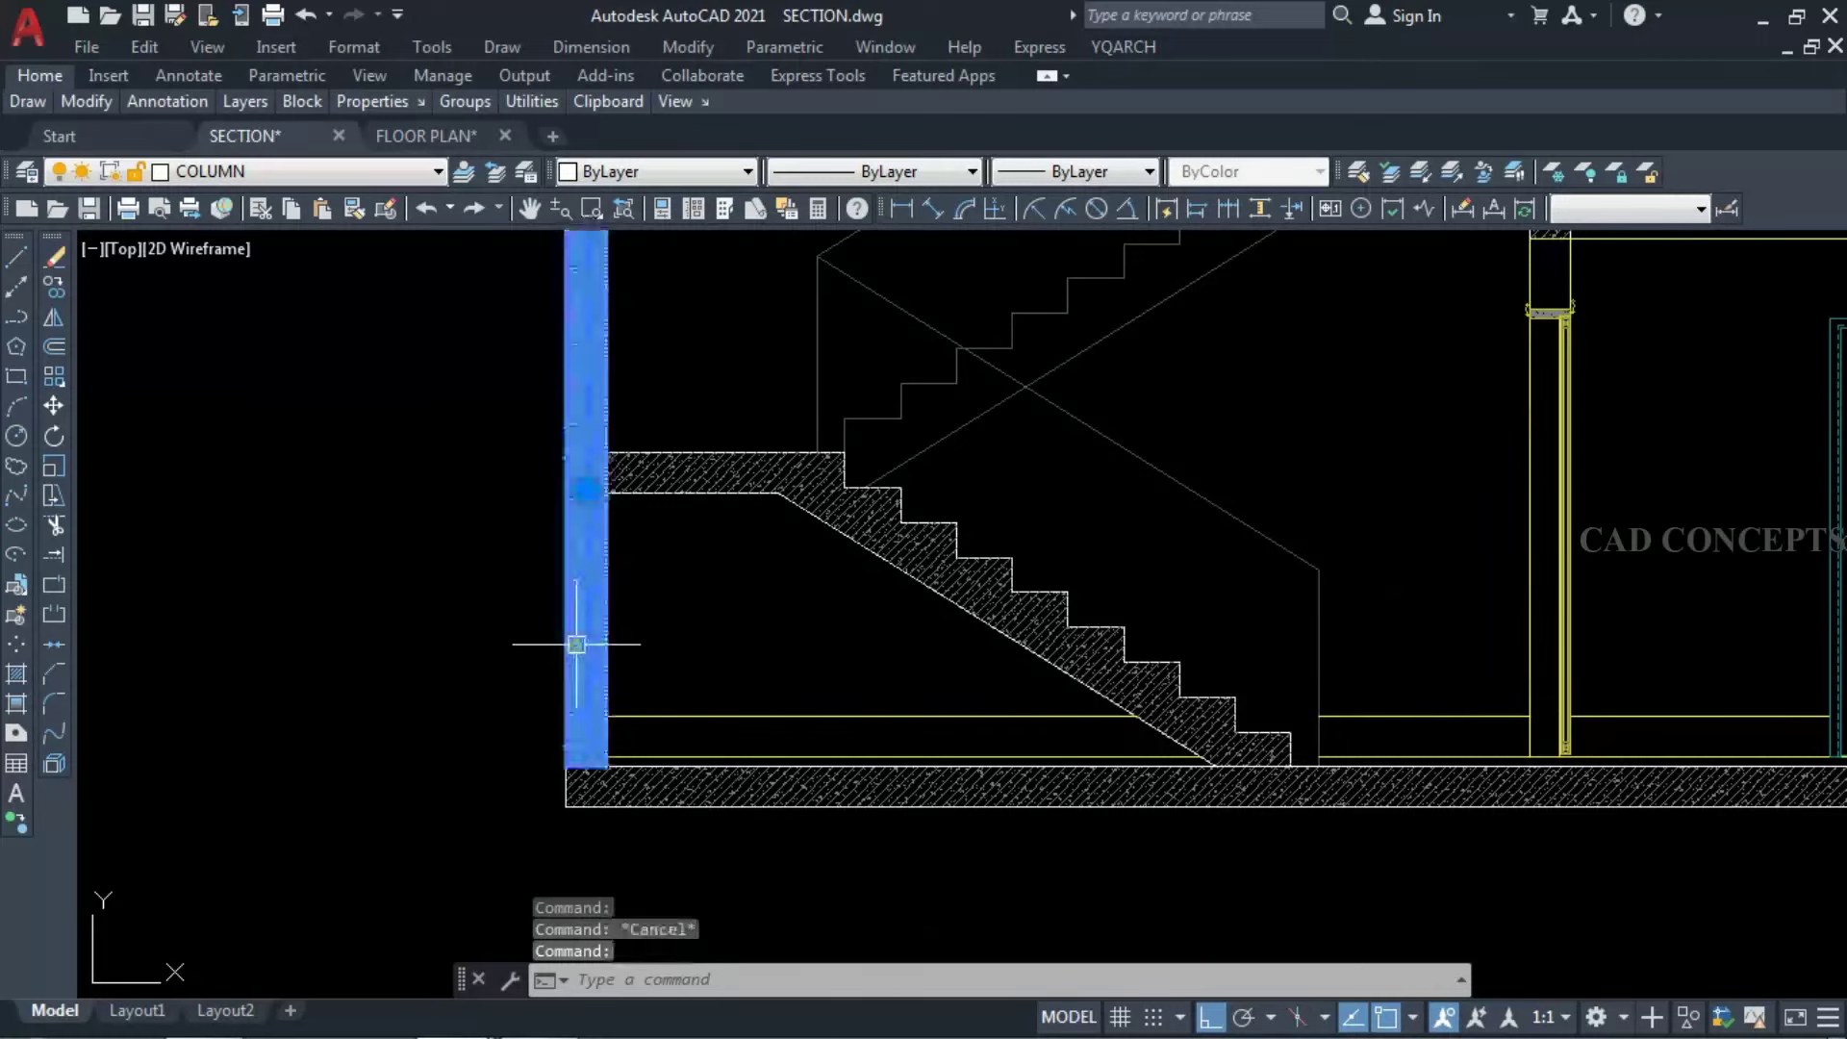
text(G)
key(Escape)
Change the column hatch pattern to ANSI31 with HATCHEDIT.
text(HE)
key(Return)
scroll(579, 659, up, 2)
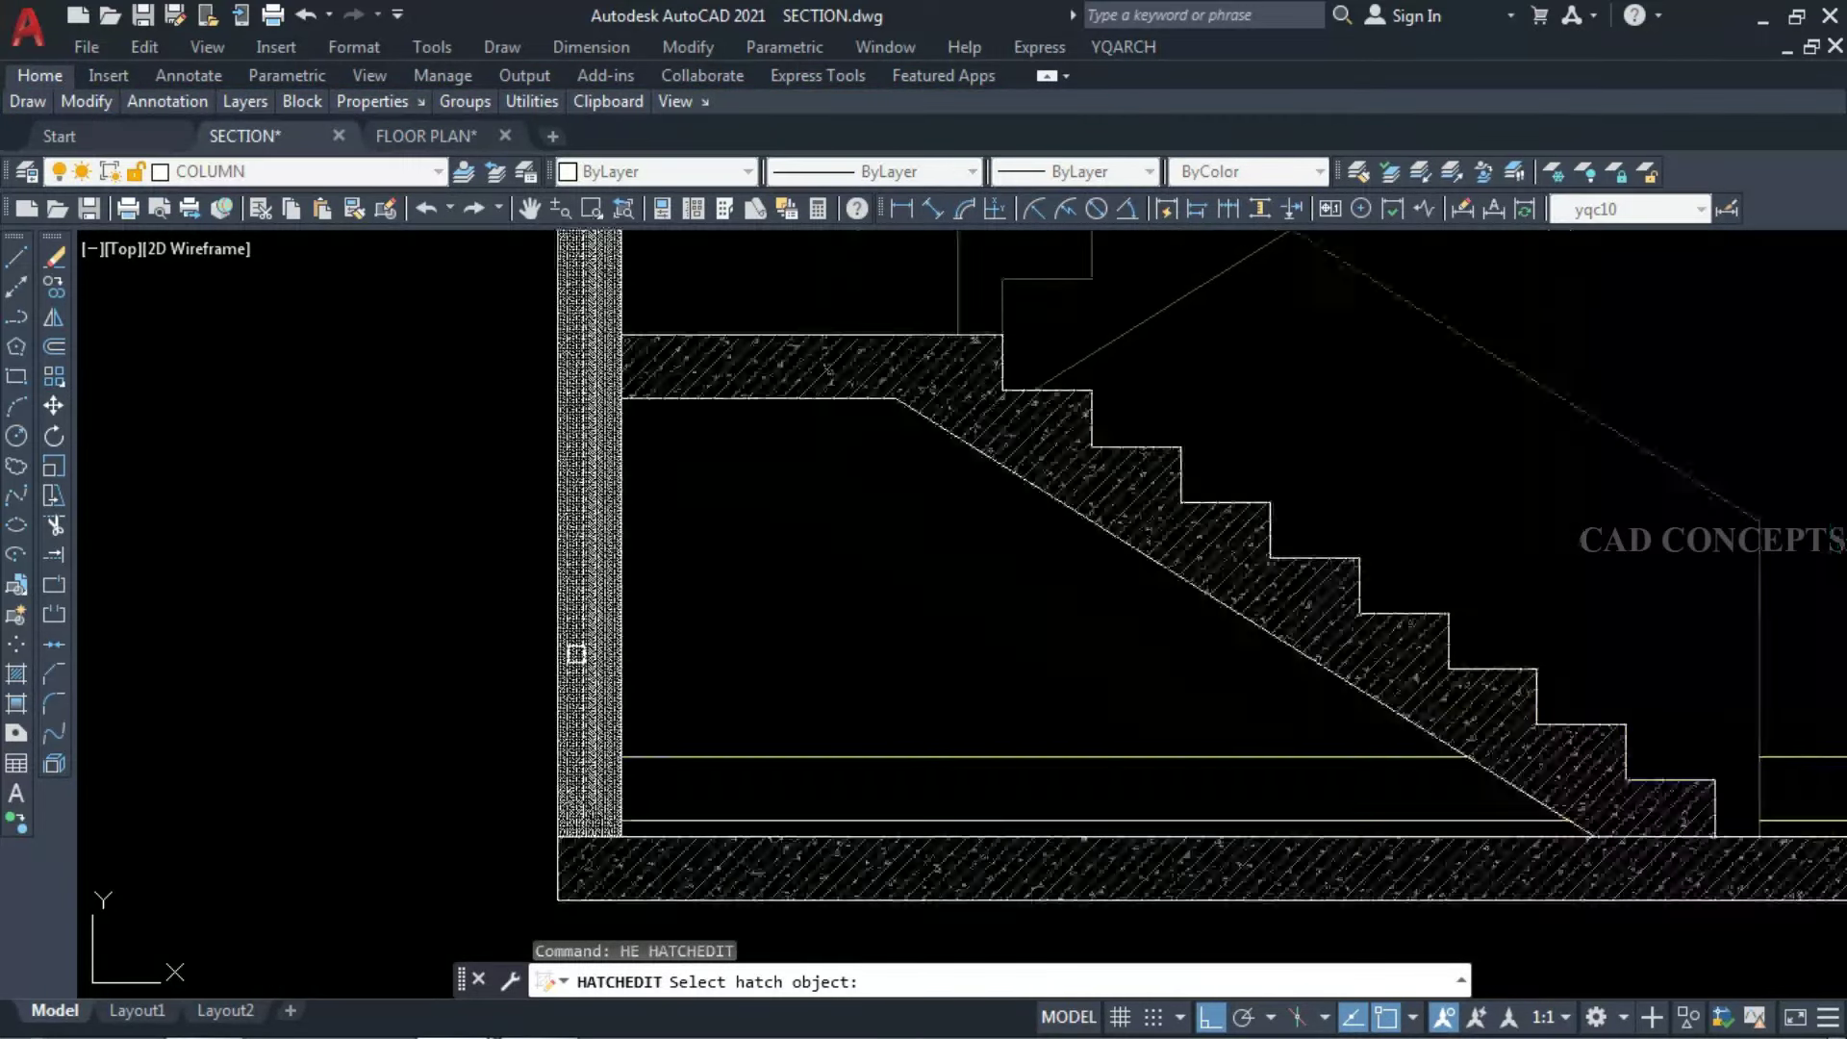
click(581, 662)
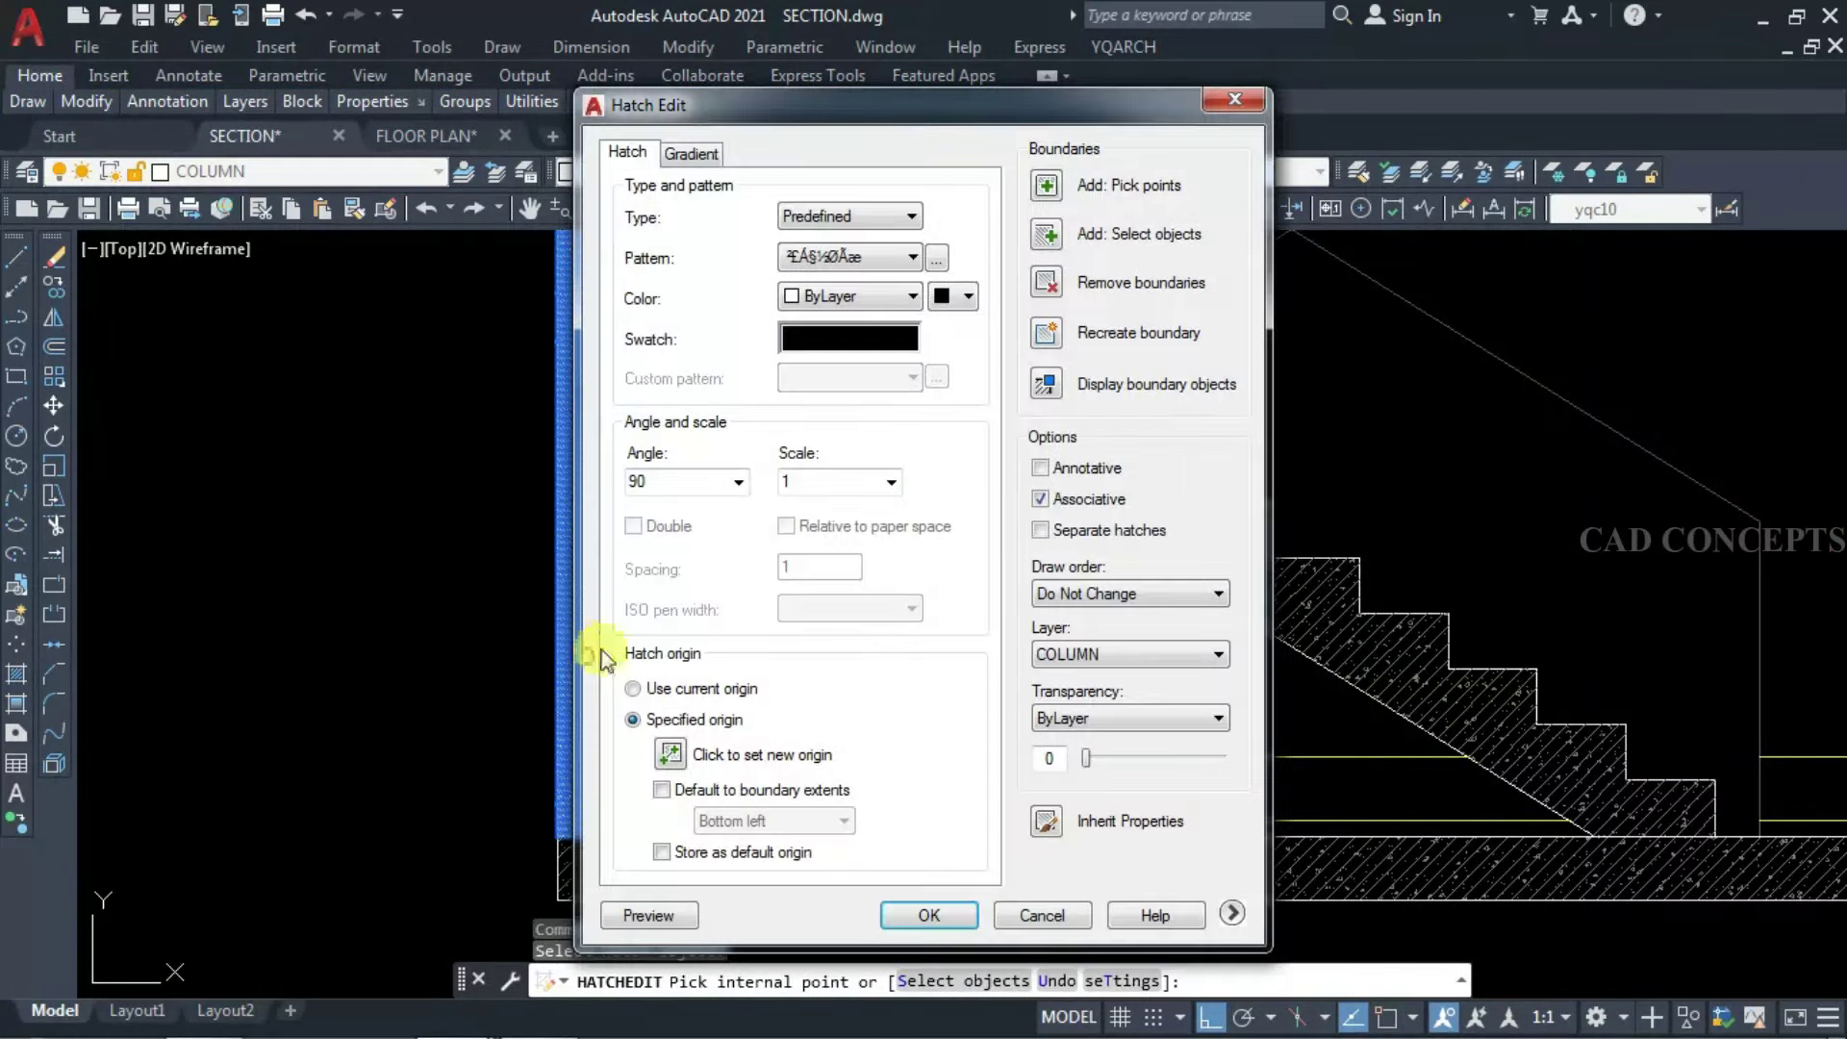
click(829, 324)
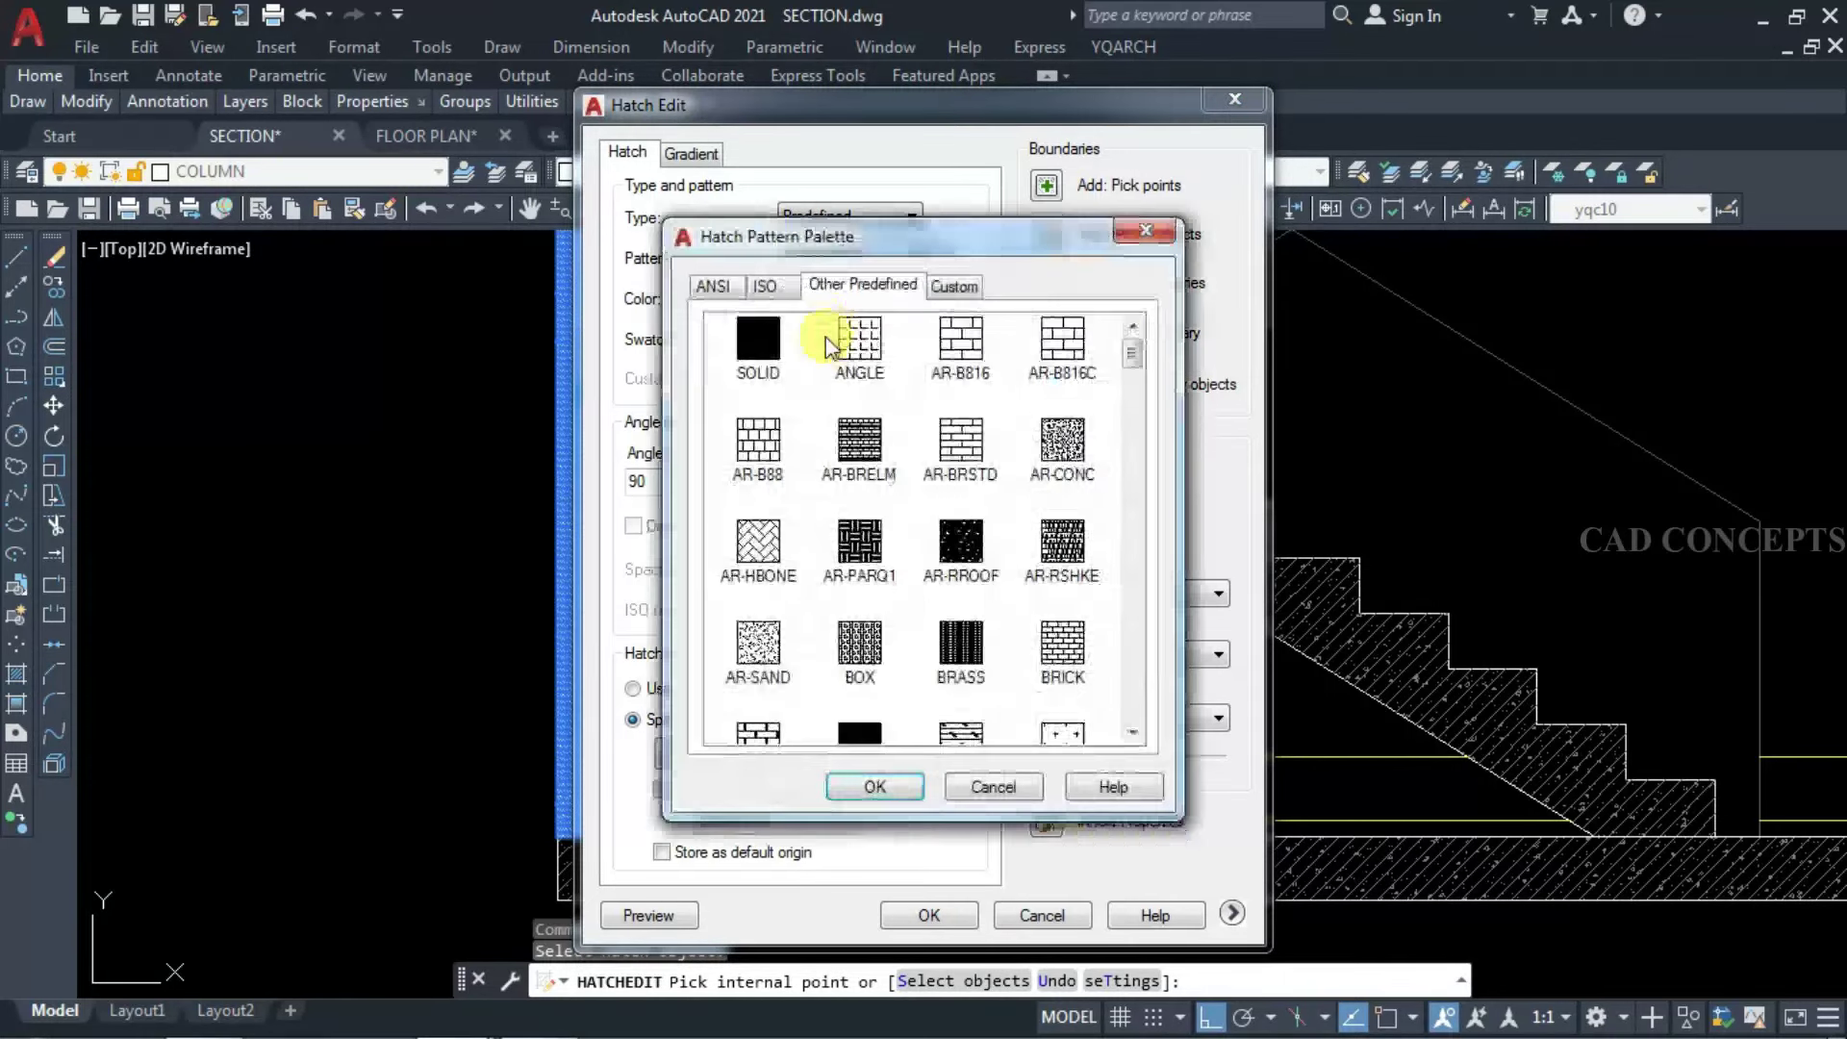
click(767, 286)
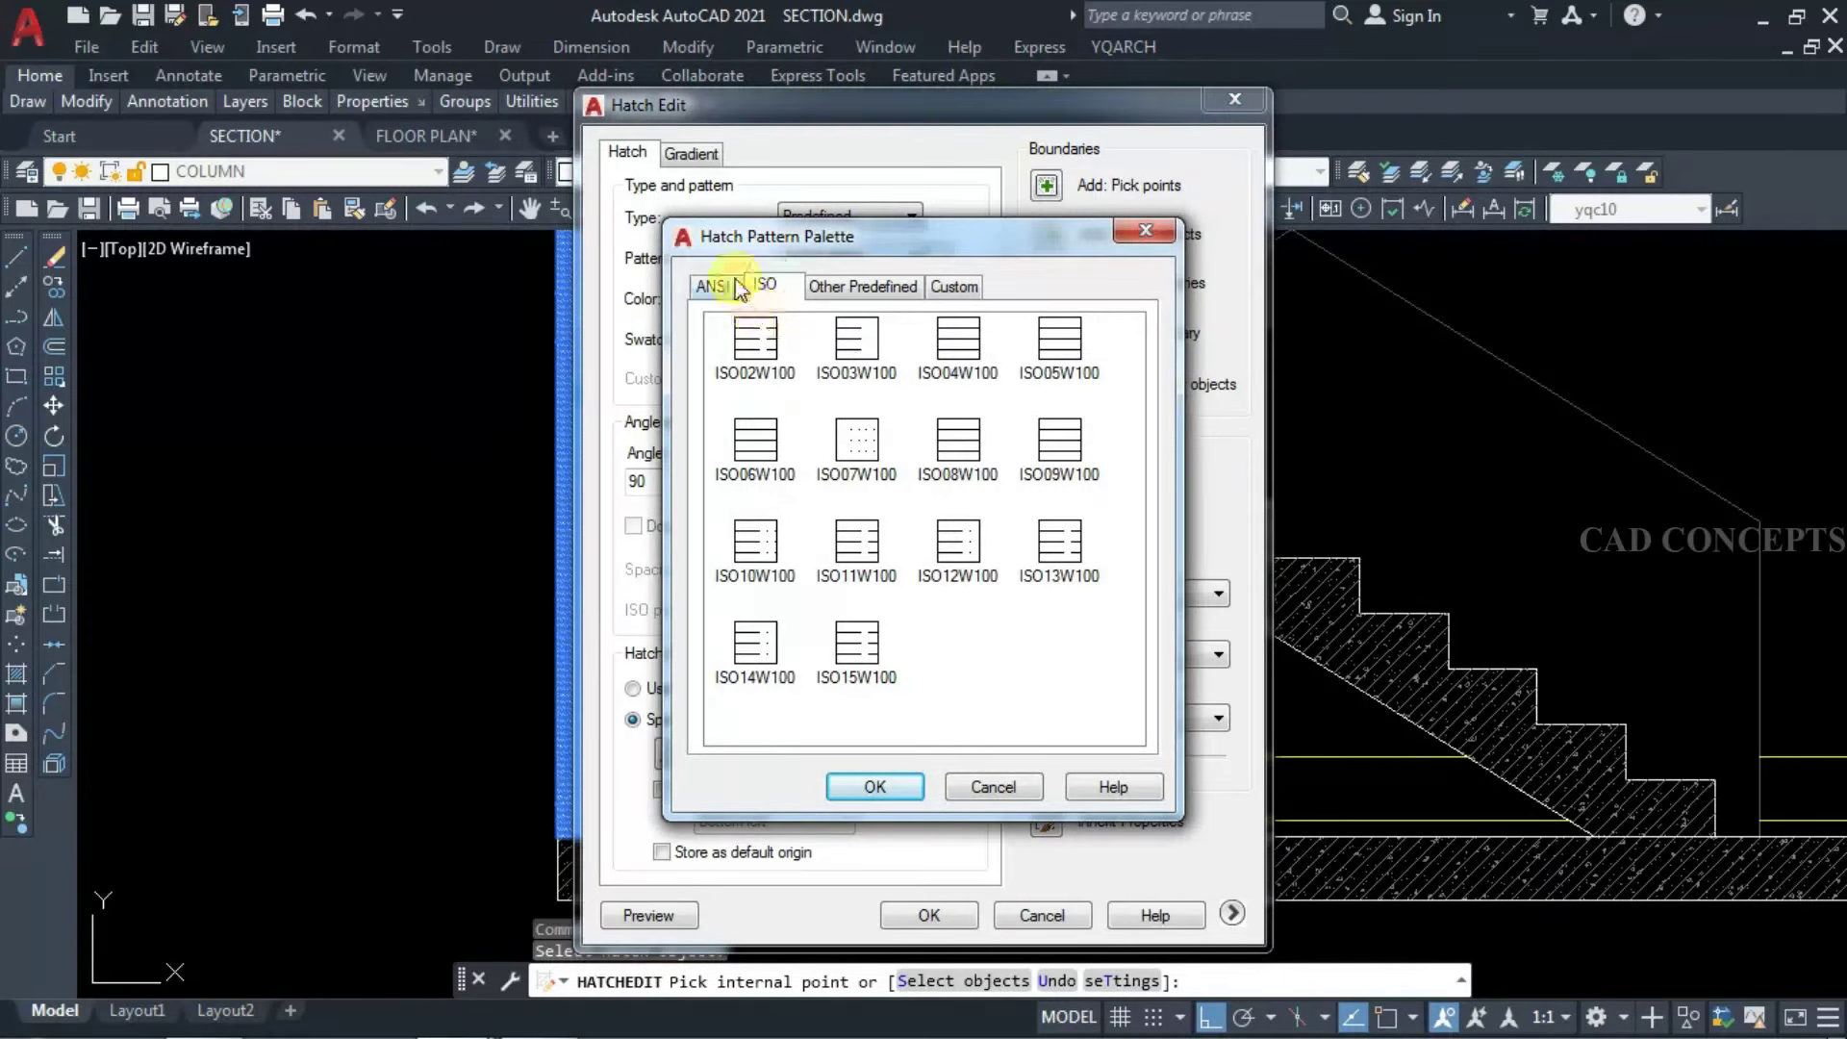
click(736, 286)
click(756, 341)
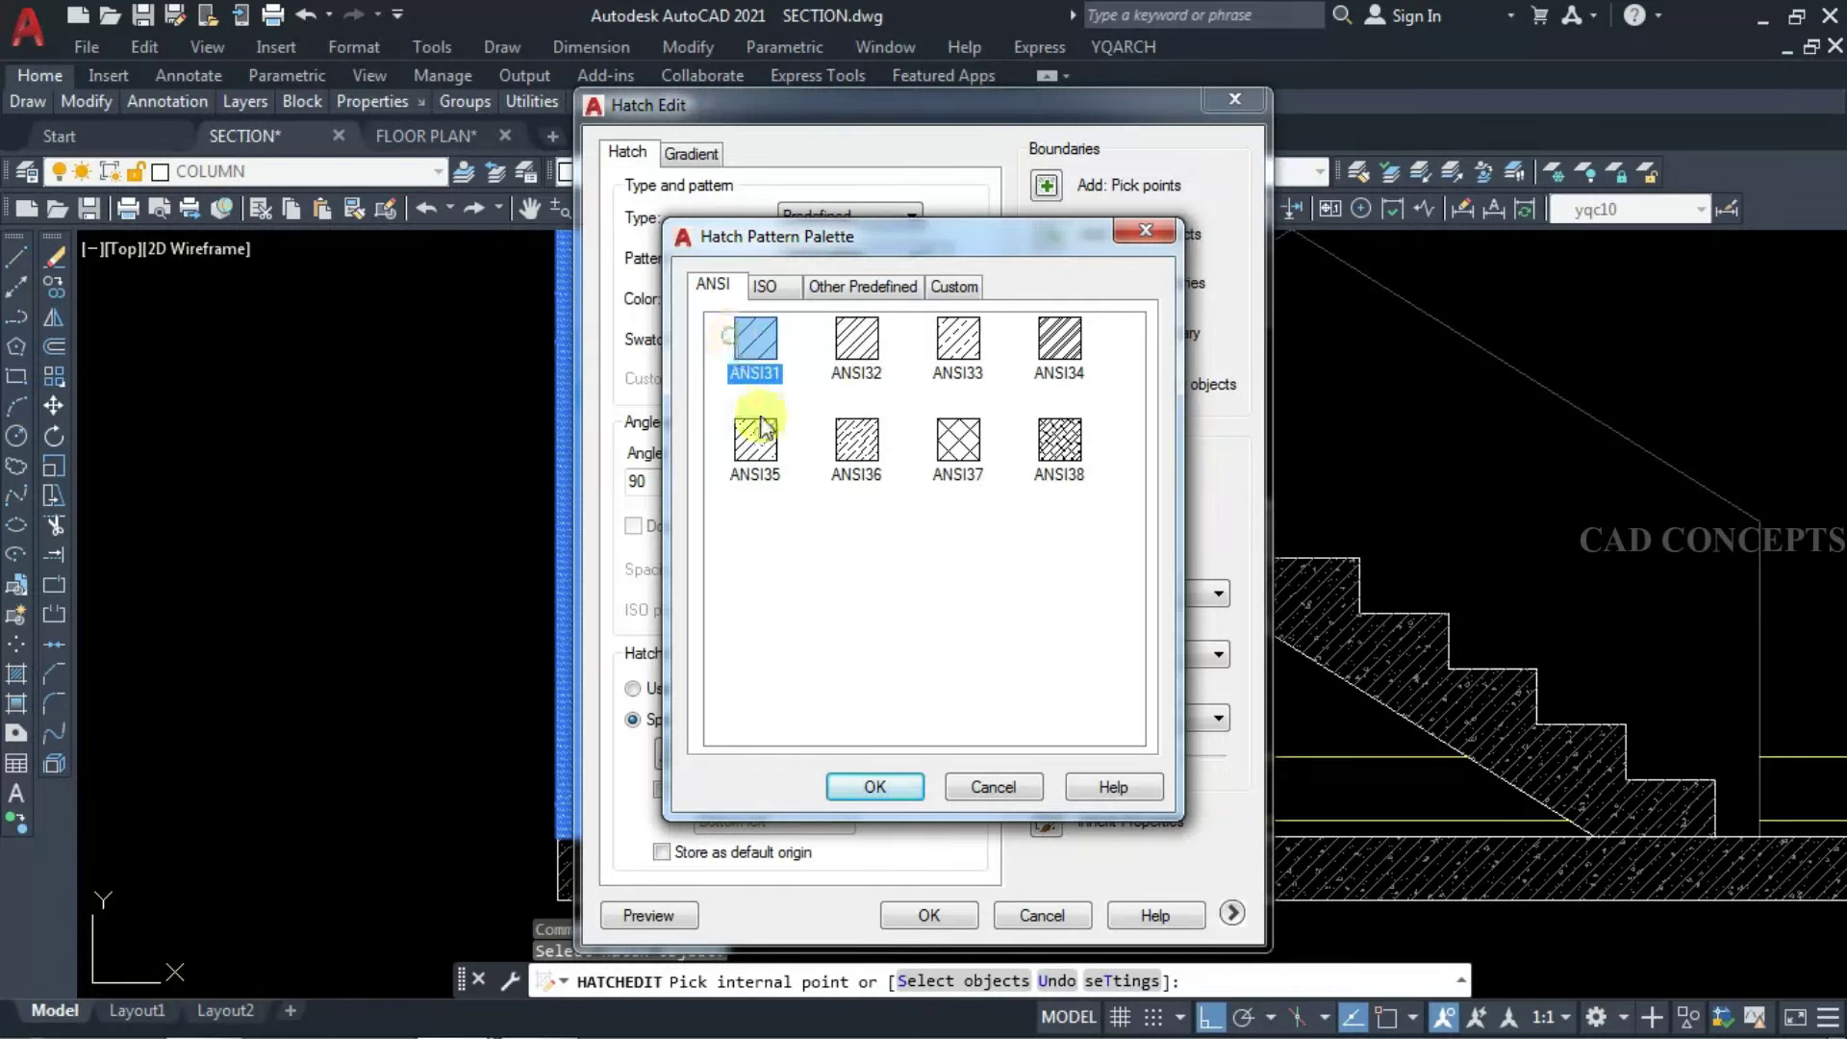
click(851, 789)
click(928, 915)
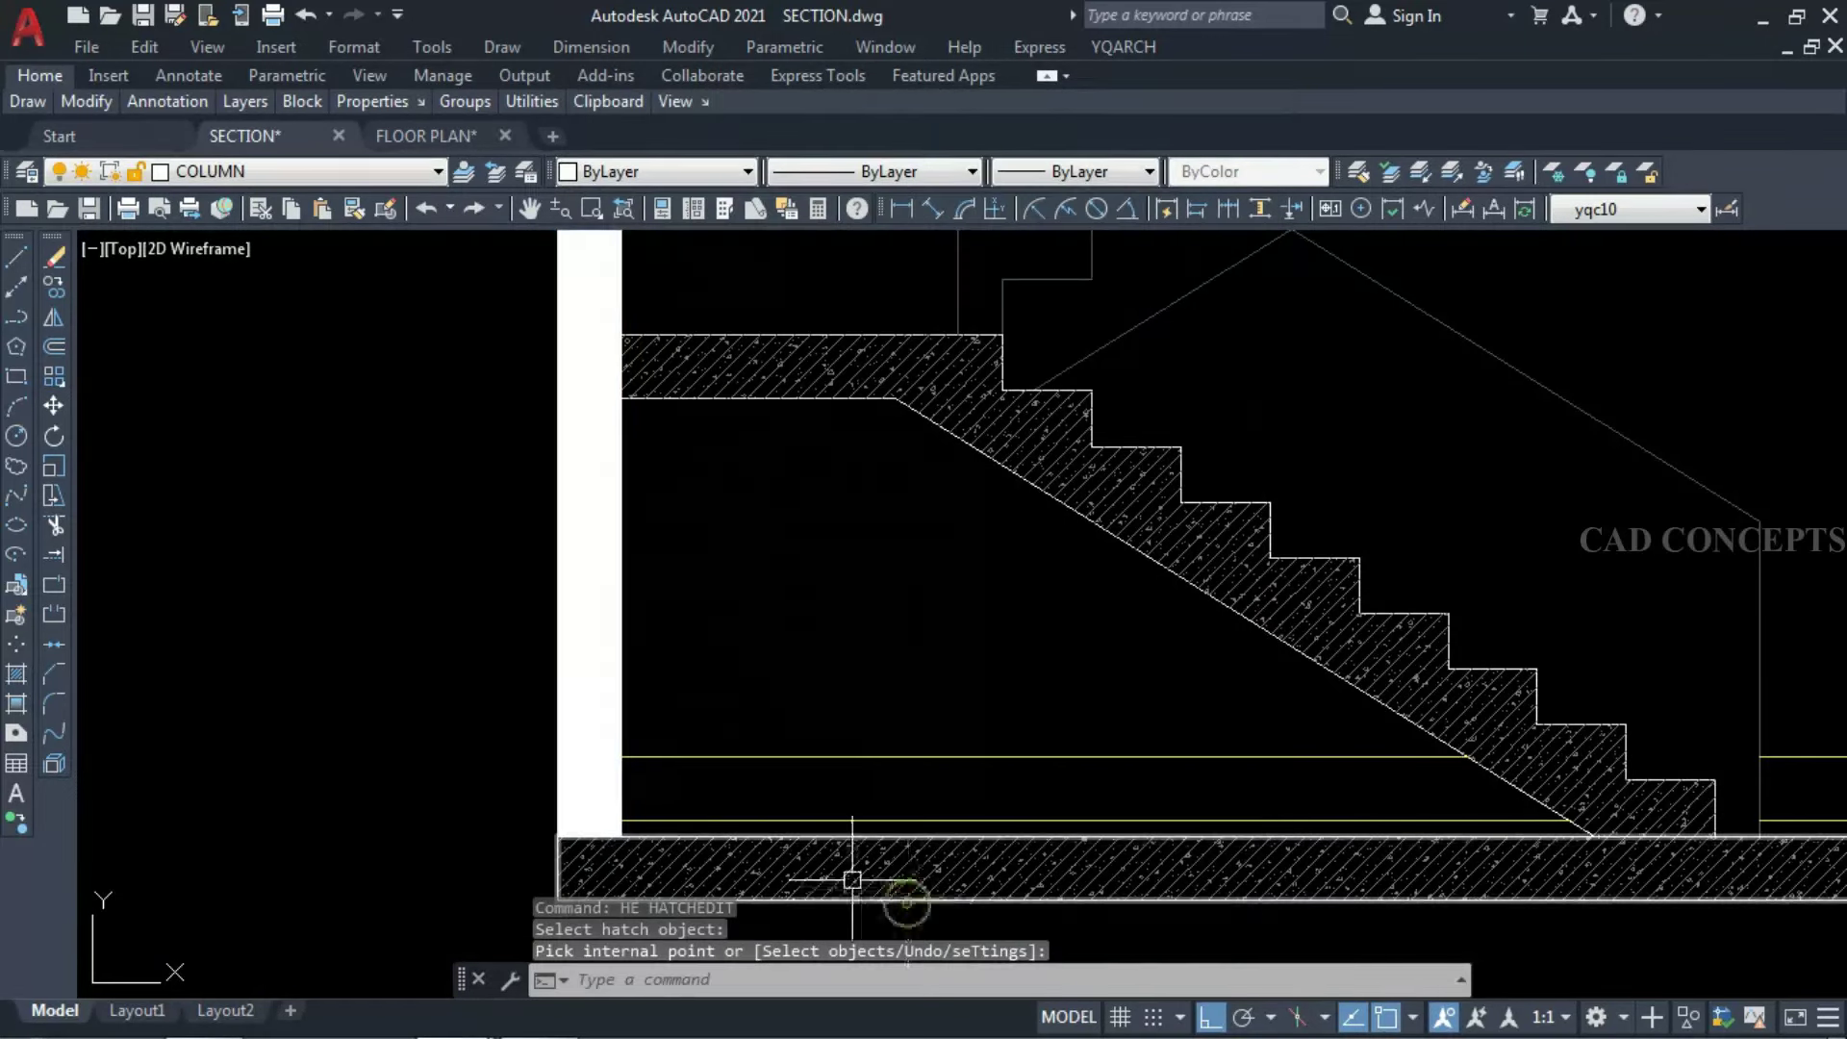
Rescale the column hatch denser, to 25, using the YQArch XTC command.
click(583, 711)
text(xtc)
key(Return)
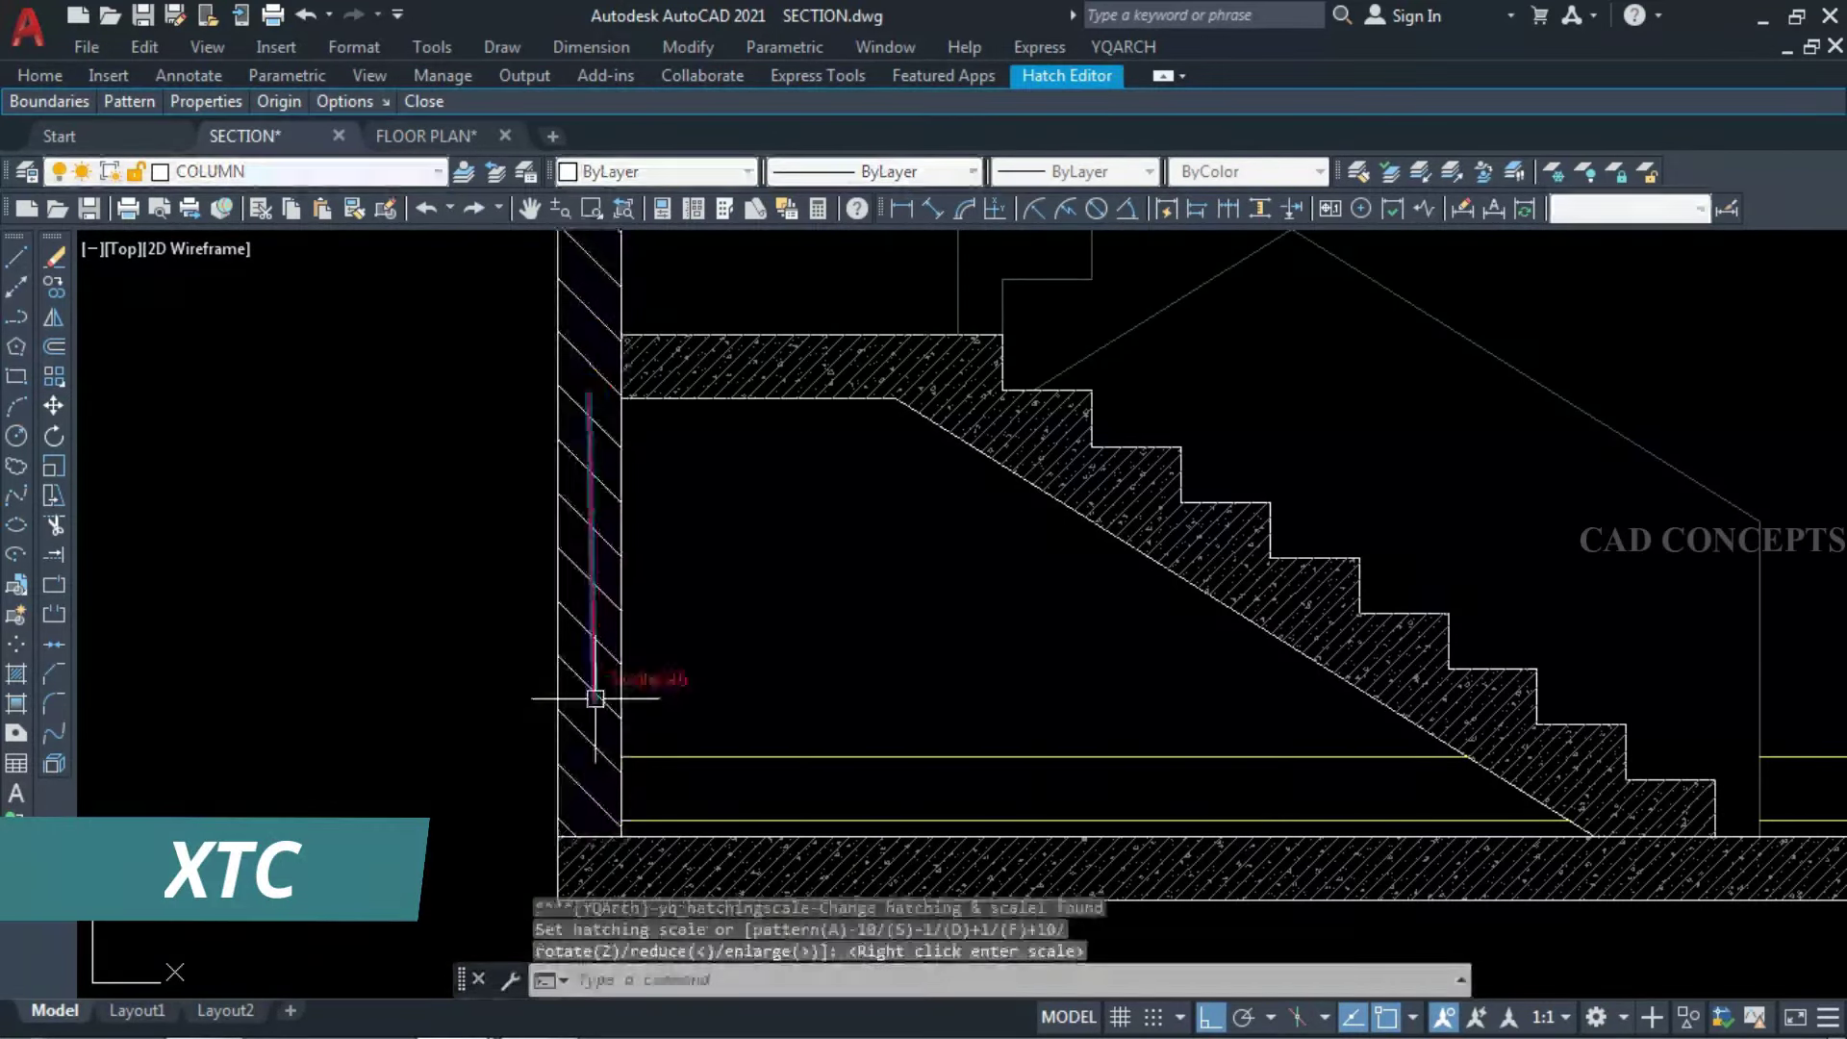
right_click(600, 486)
key(Escape)
scroll(568, 597, down, 5)
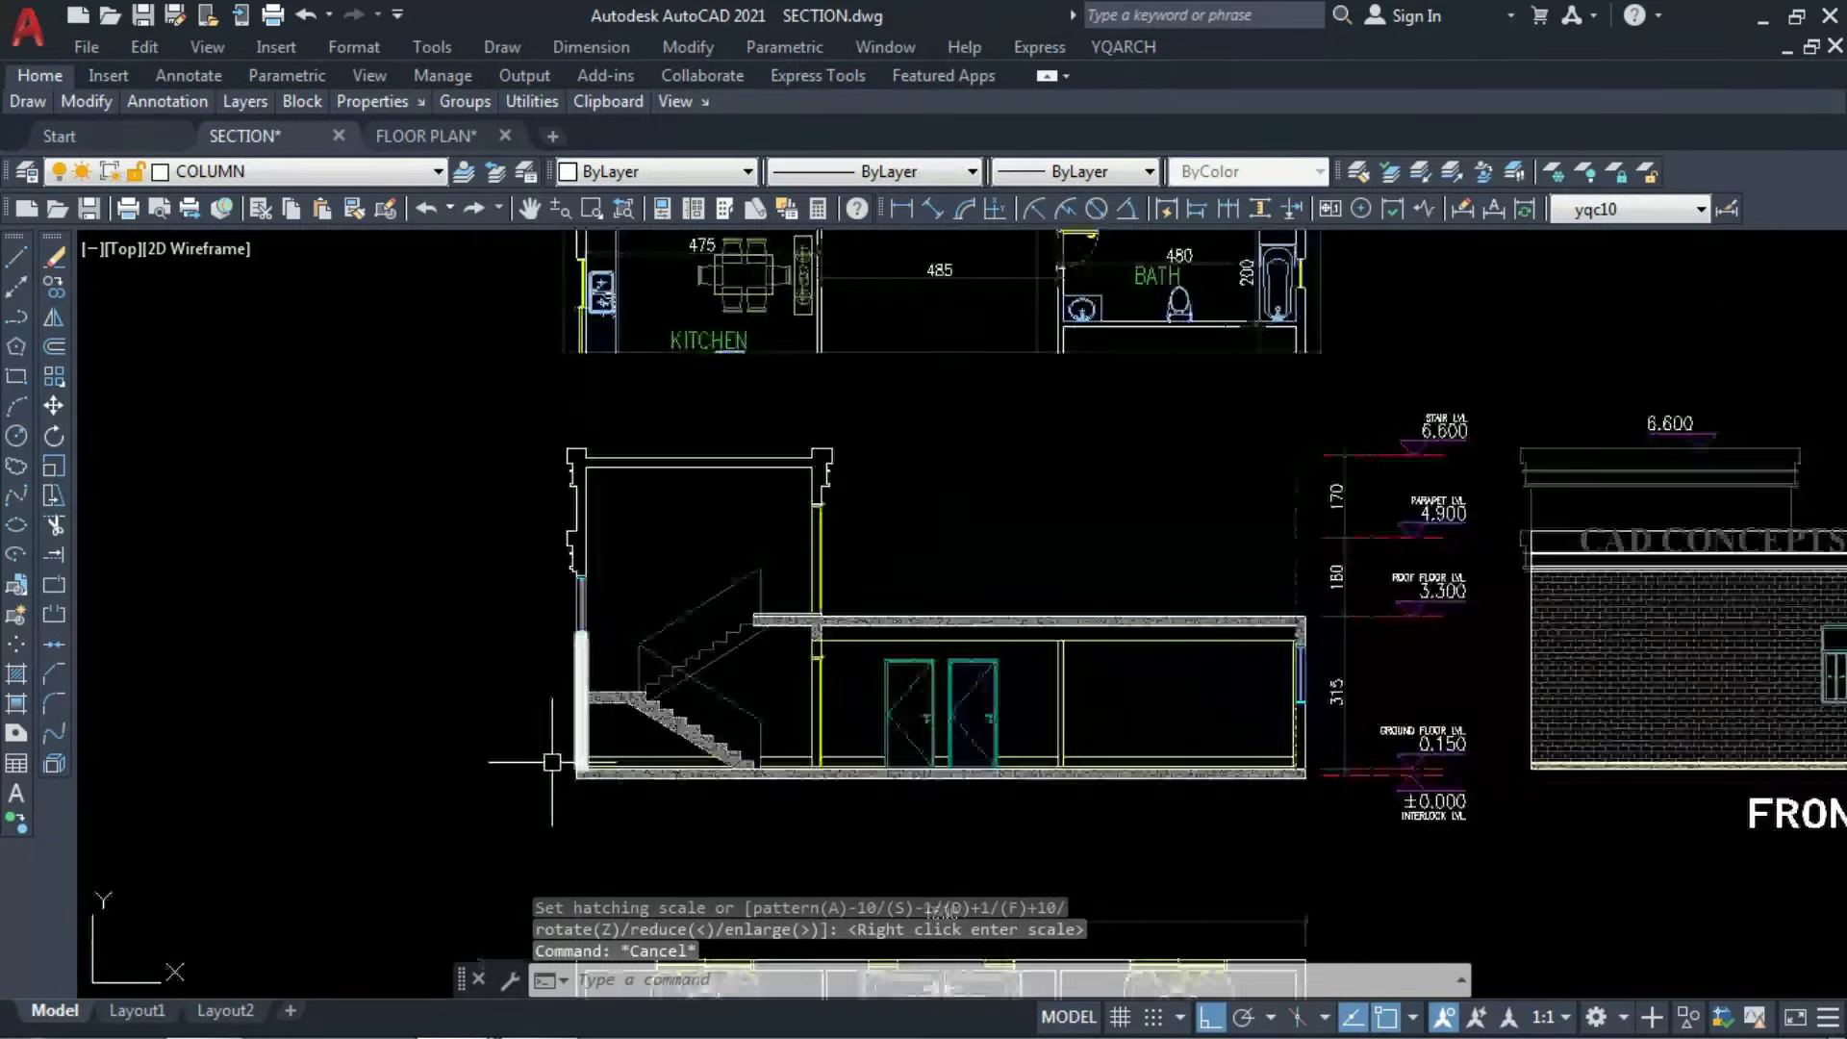
scroll(616, 482, up, 5)
Open the column hatch's colour list, then cancel without changing it.
click(617, 482)
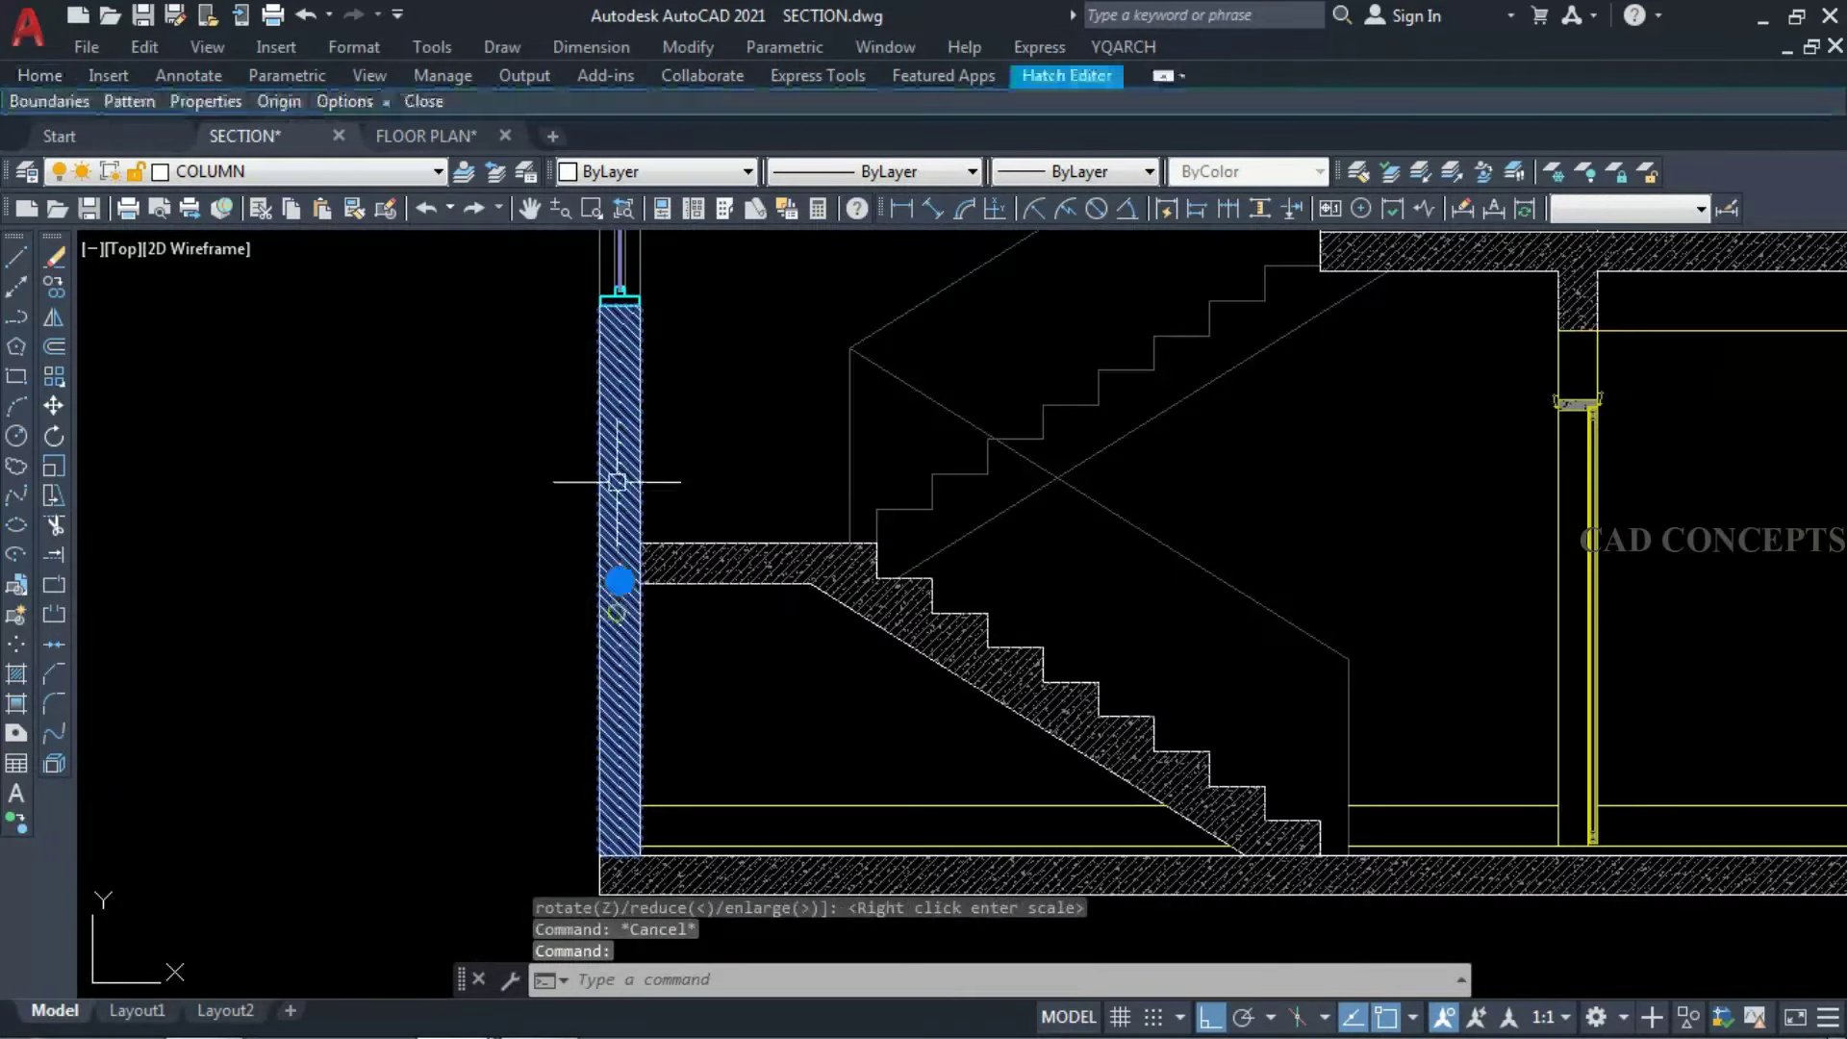
click(654, 171)
scroll(632, 399, down, 2)
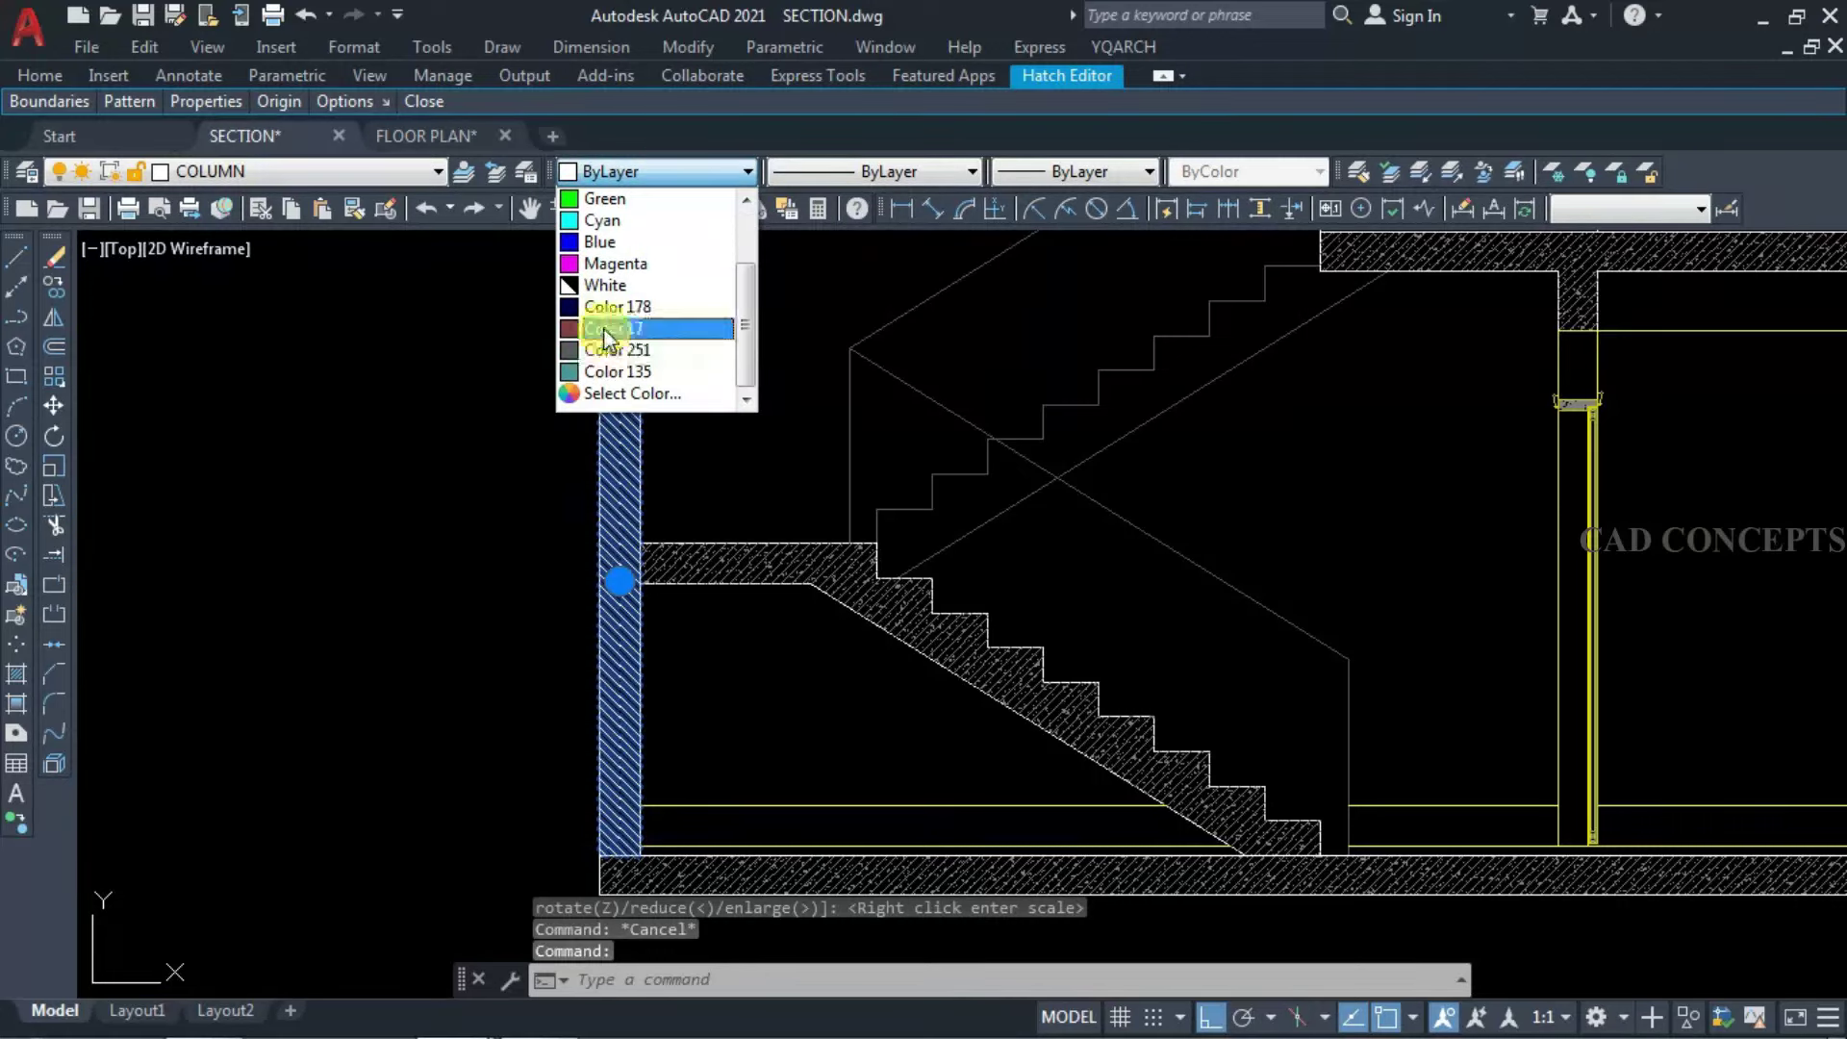
key(Escape)
key(Escape)
scroll(486, 664, down, 4)
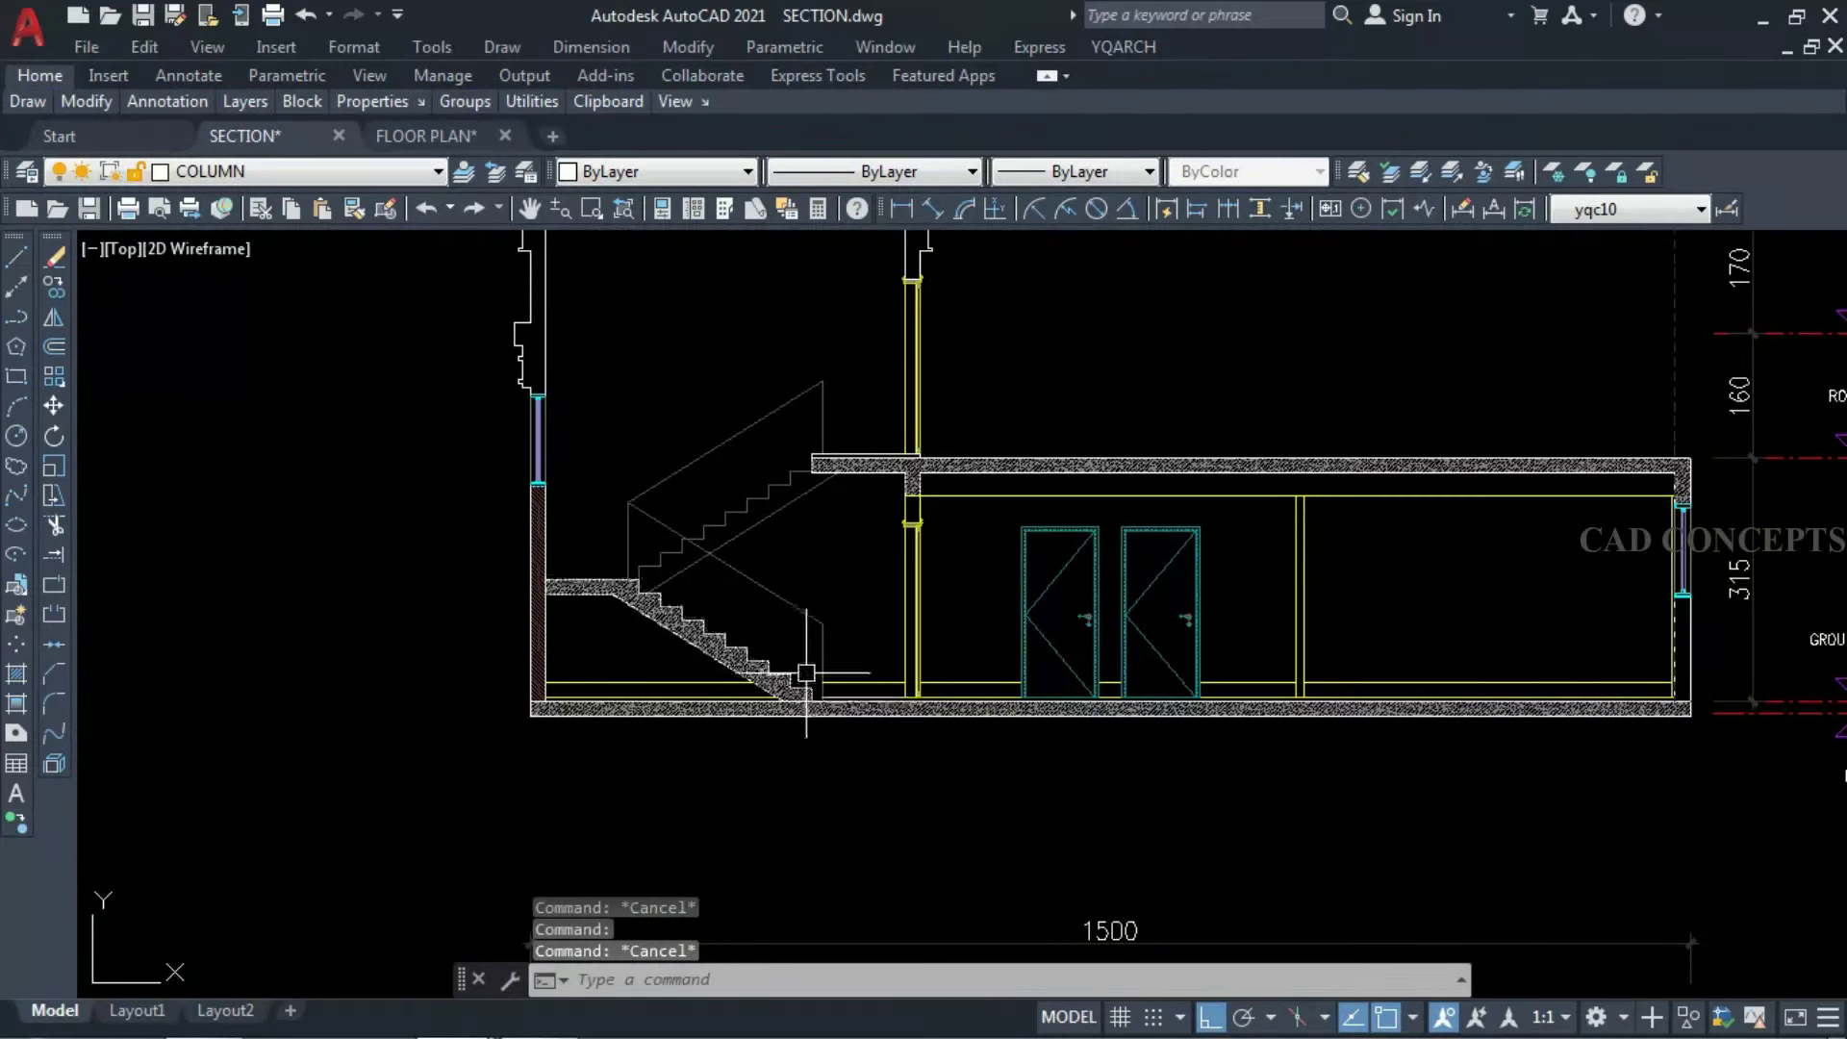
Hatch the inside of the right wall.
text(h)
key(Return)
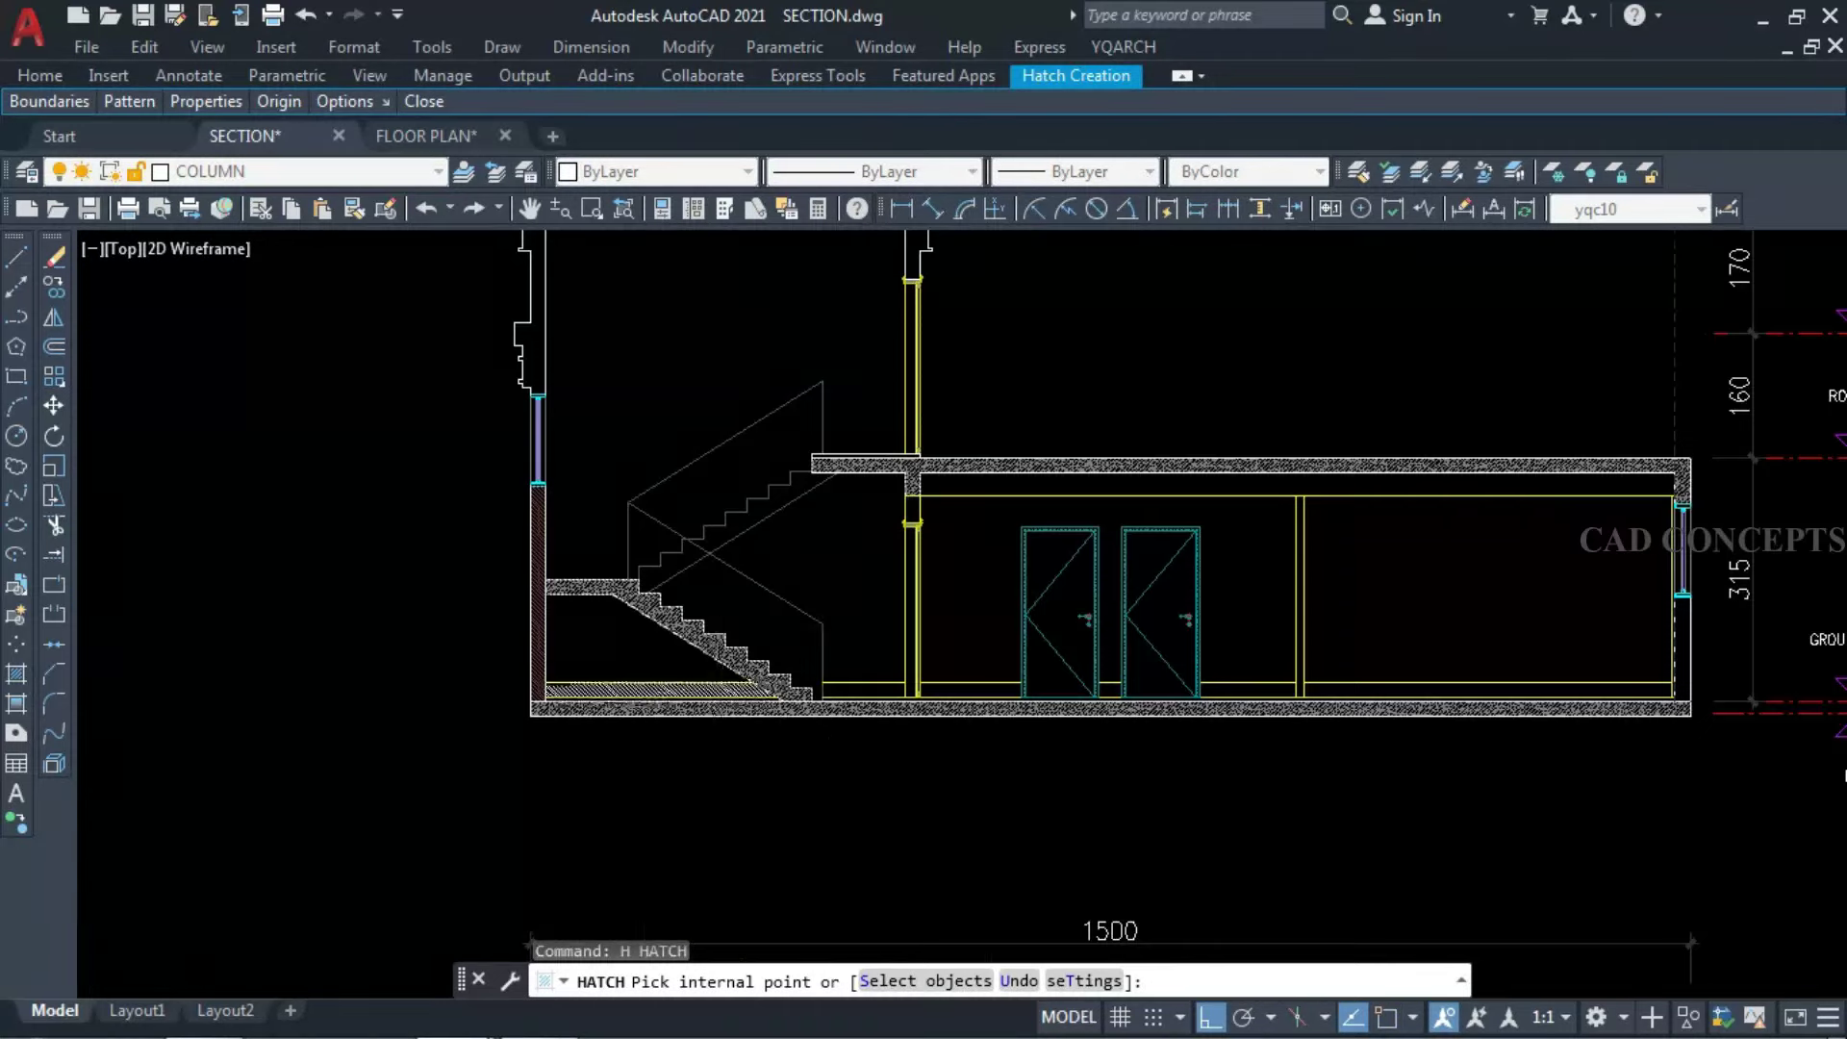
scroll(635, 673, down, 2)
scroll(1251, 640, up, 6)
click(1277, 642)
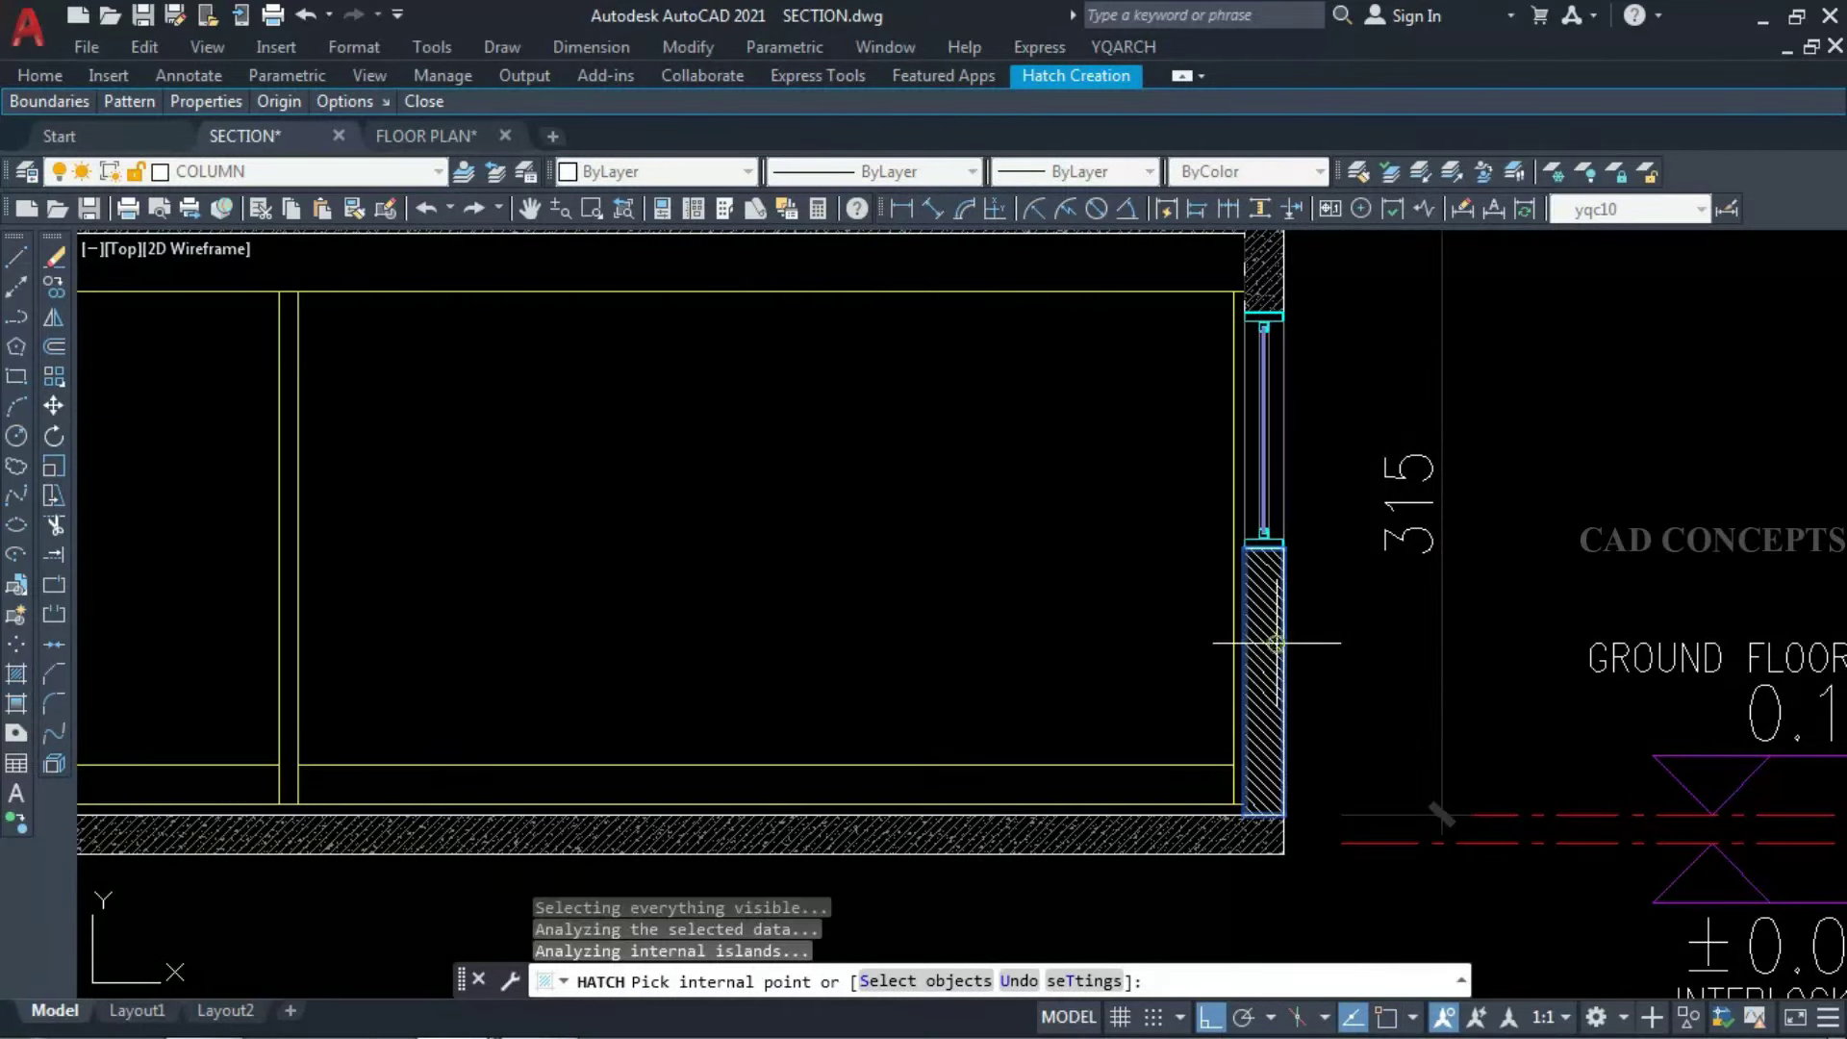
key(Return)
scroll(847, 660, down, 3)
scroll(890, 662, up, 6)
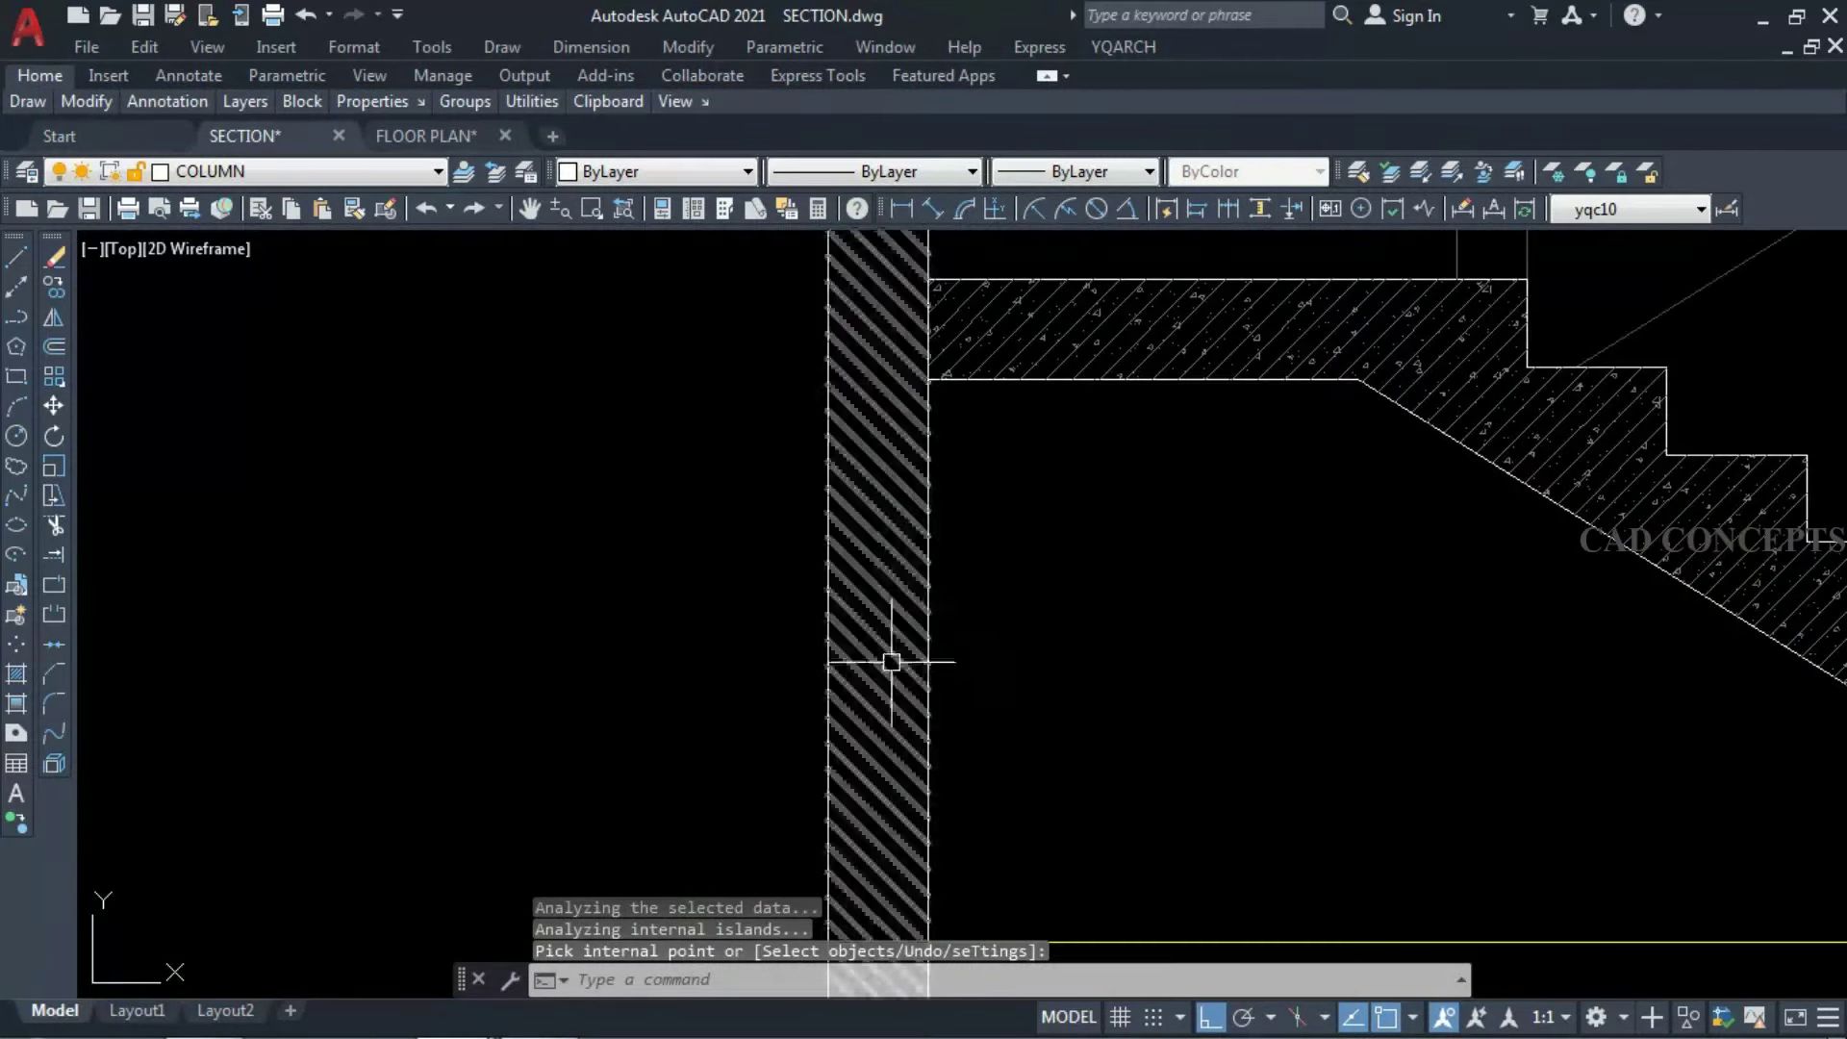
Start copying the wall hatch's properties with MA, then cancel.
click(891, 662)
text(ma)
key(Return)
scroll(616, 621, down, 5)
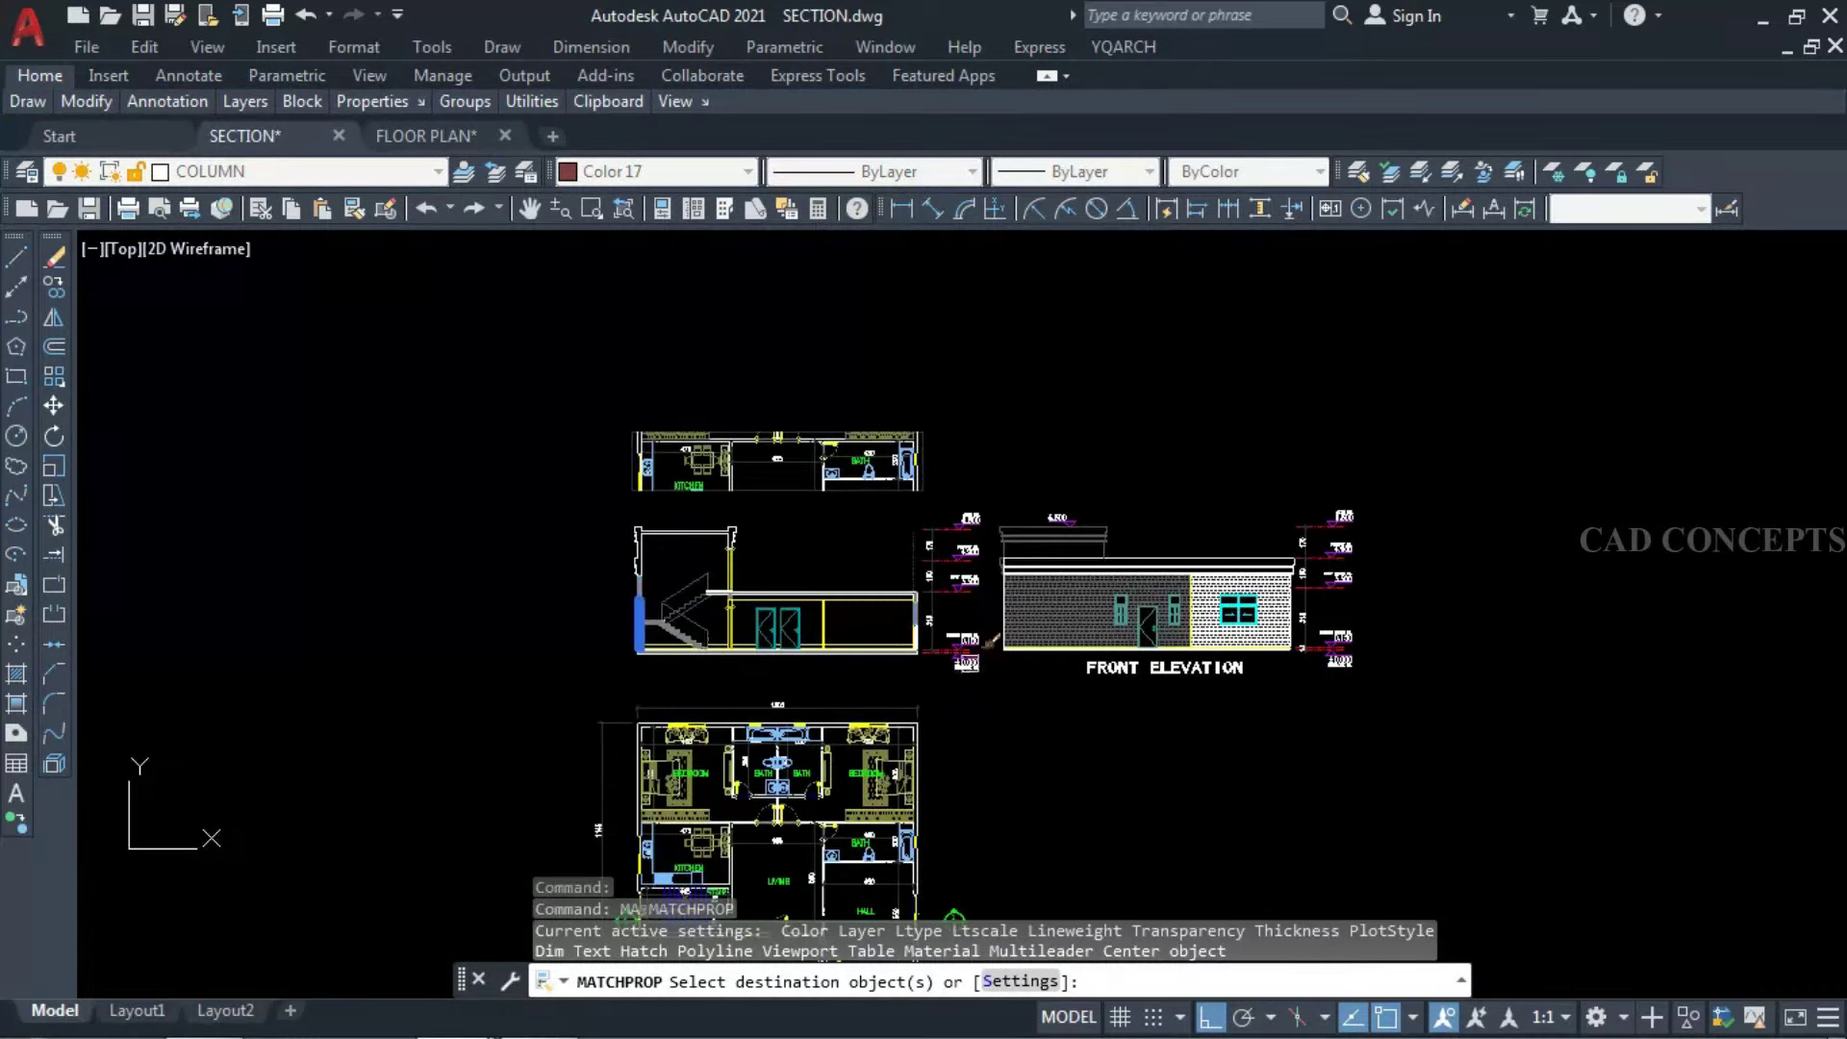
scroll(919, 649, up, 8)
key(Escape)
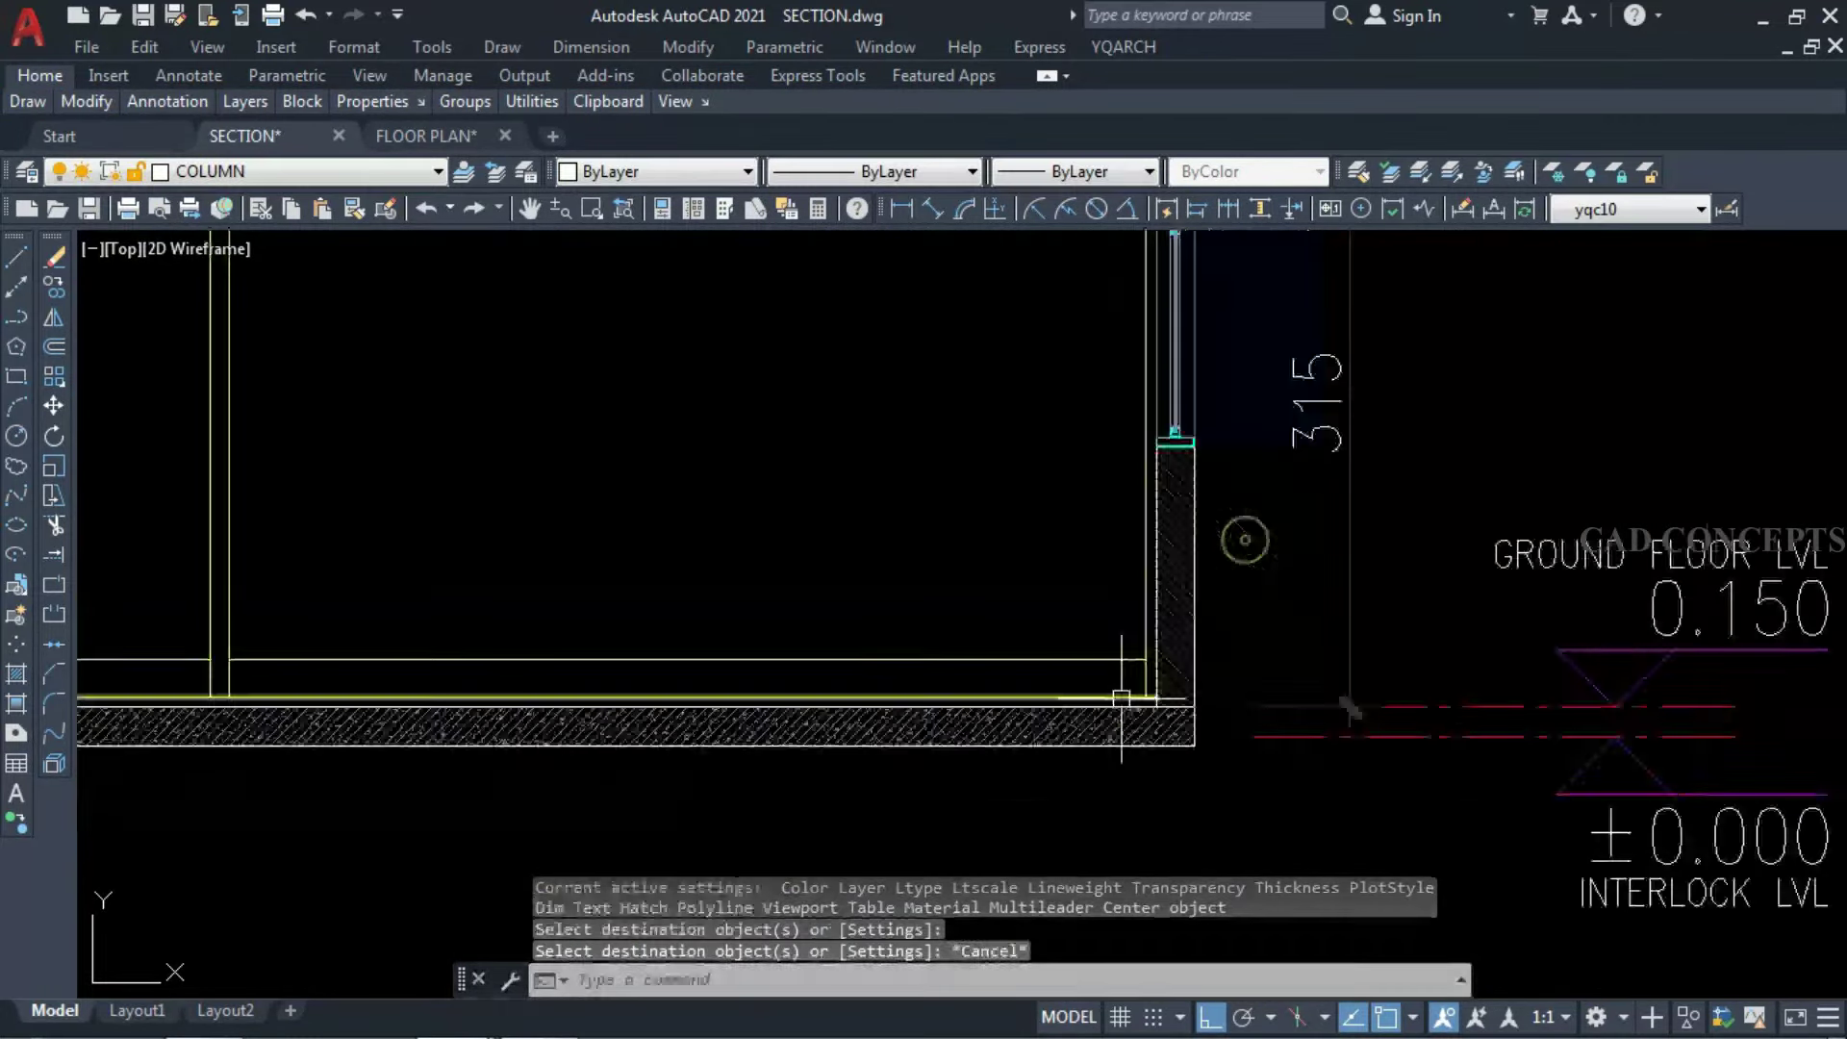
scroll(1121, 697, down, 6)
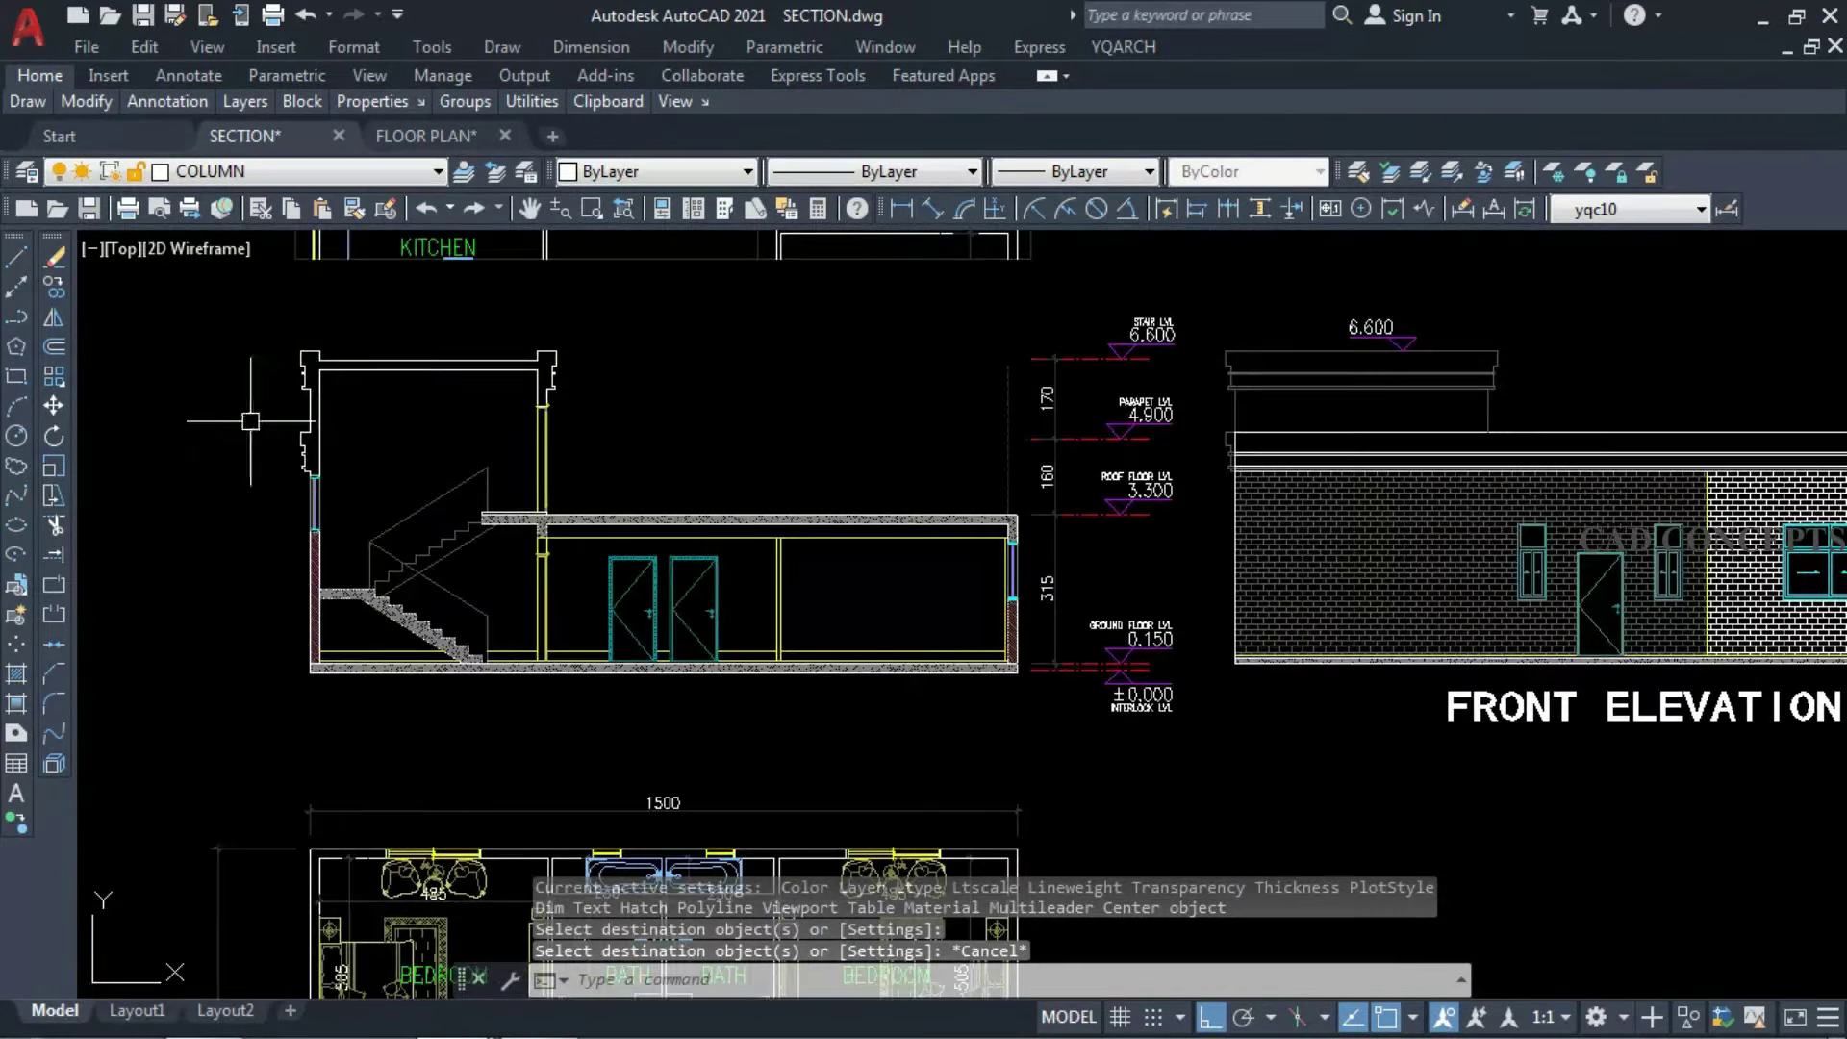
scroll(250, 420, up, 6)
Hatch the parapet walls at the top of the section.
text(h)
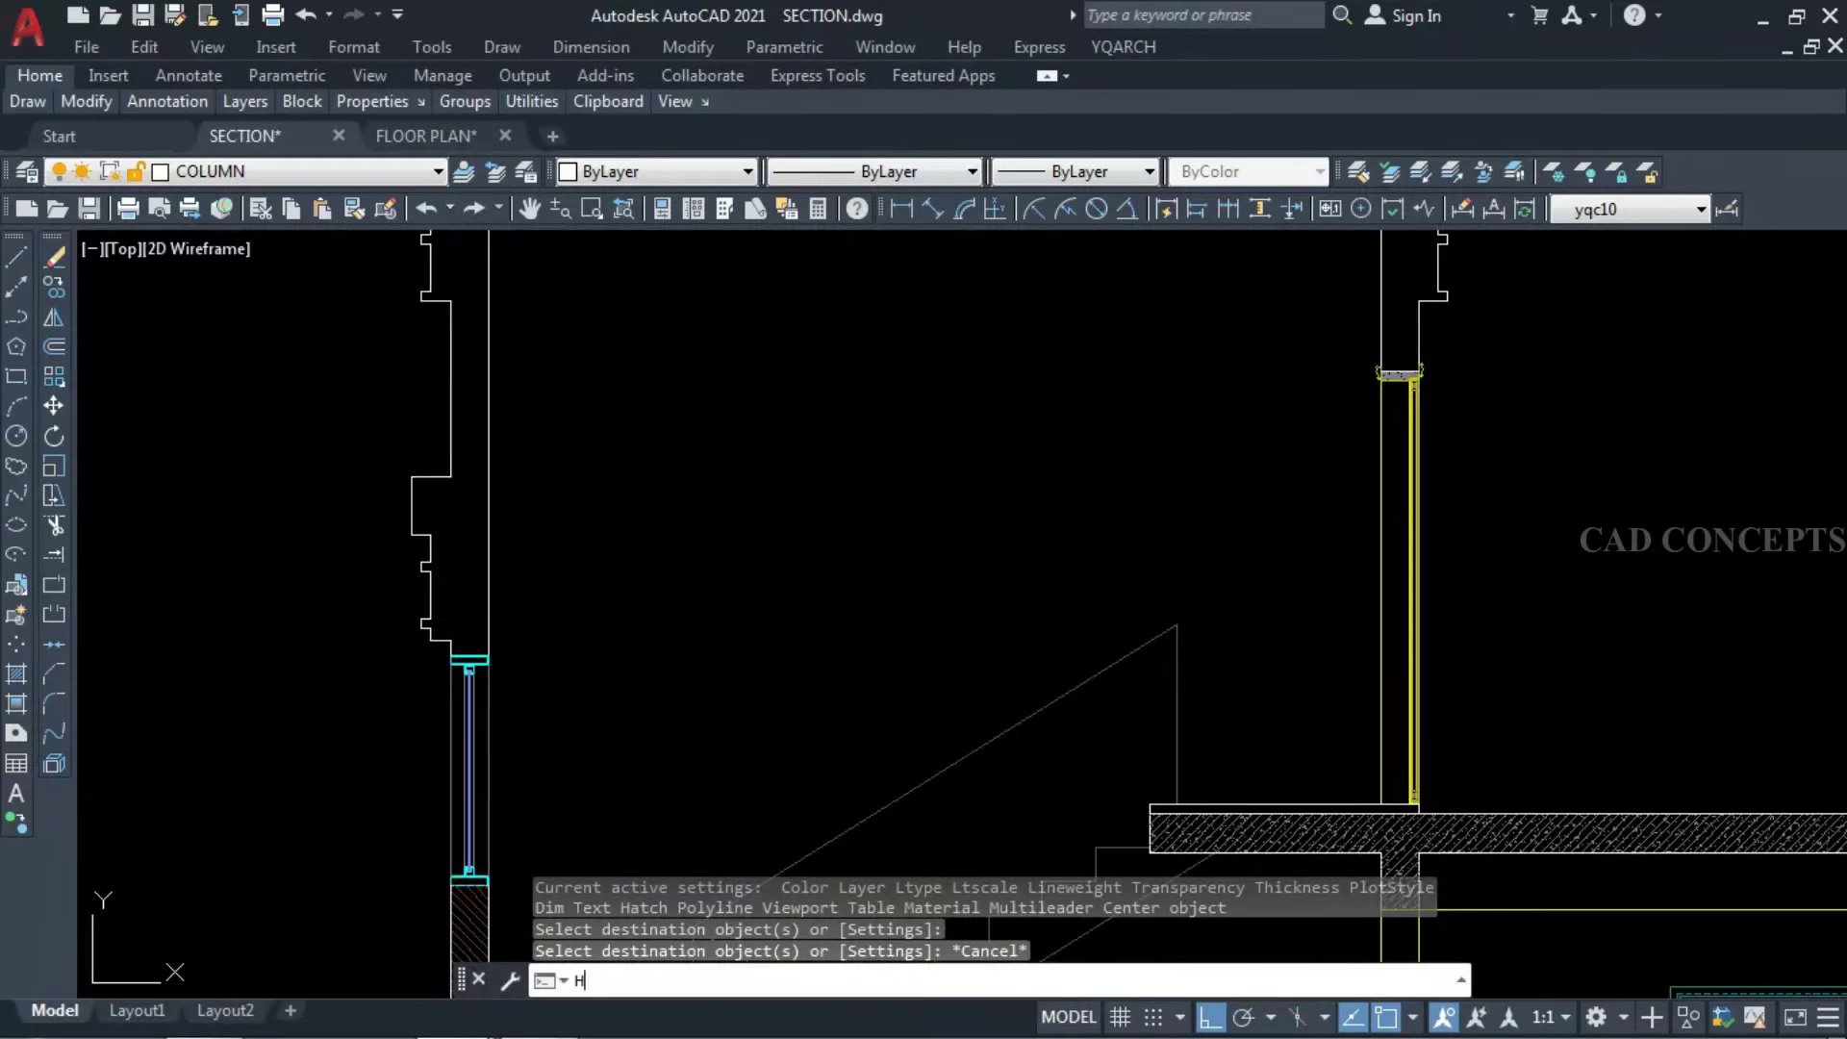
key(Return)
scroll(424, 716, down, 2)
click(418, 395)
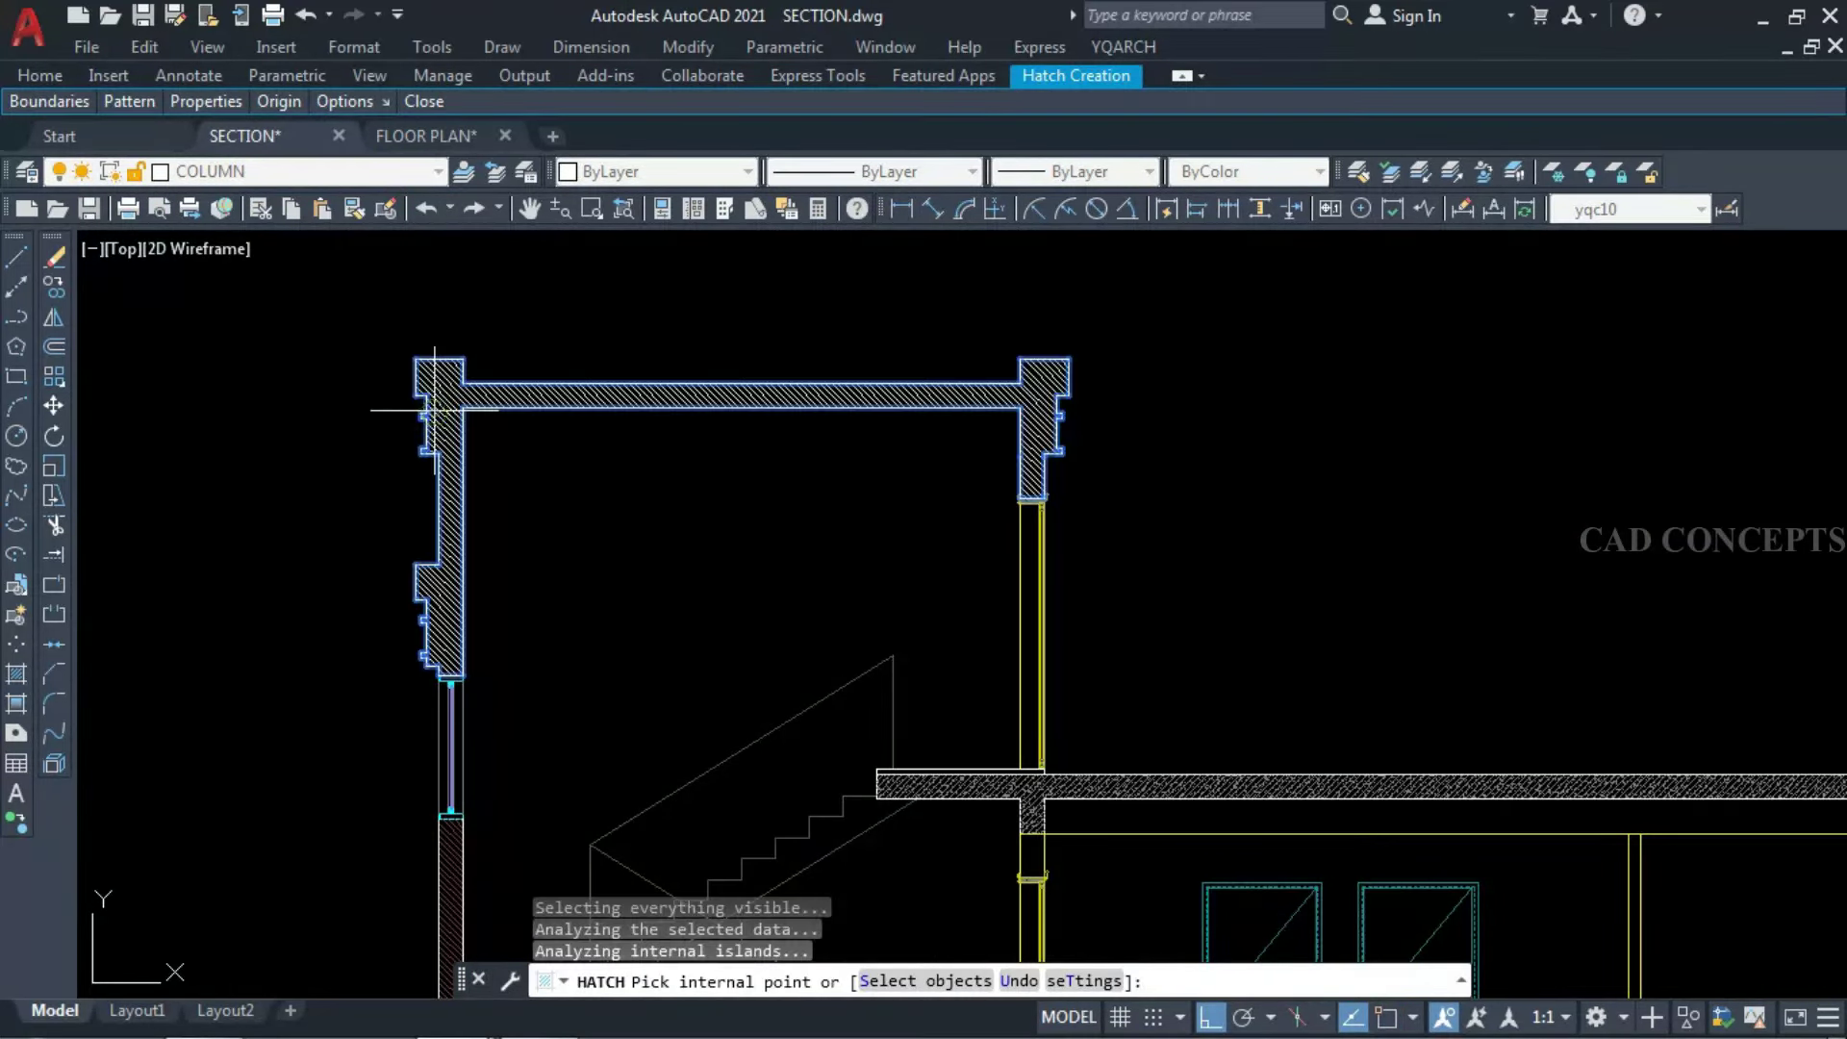
key(Return)
scroll(969, 789, up, 4)
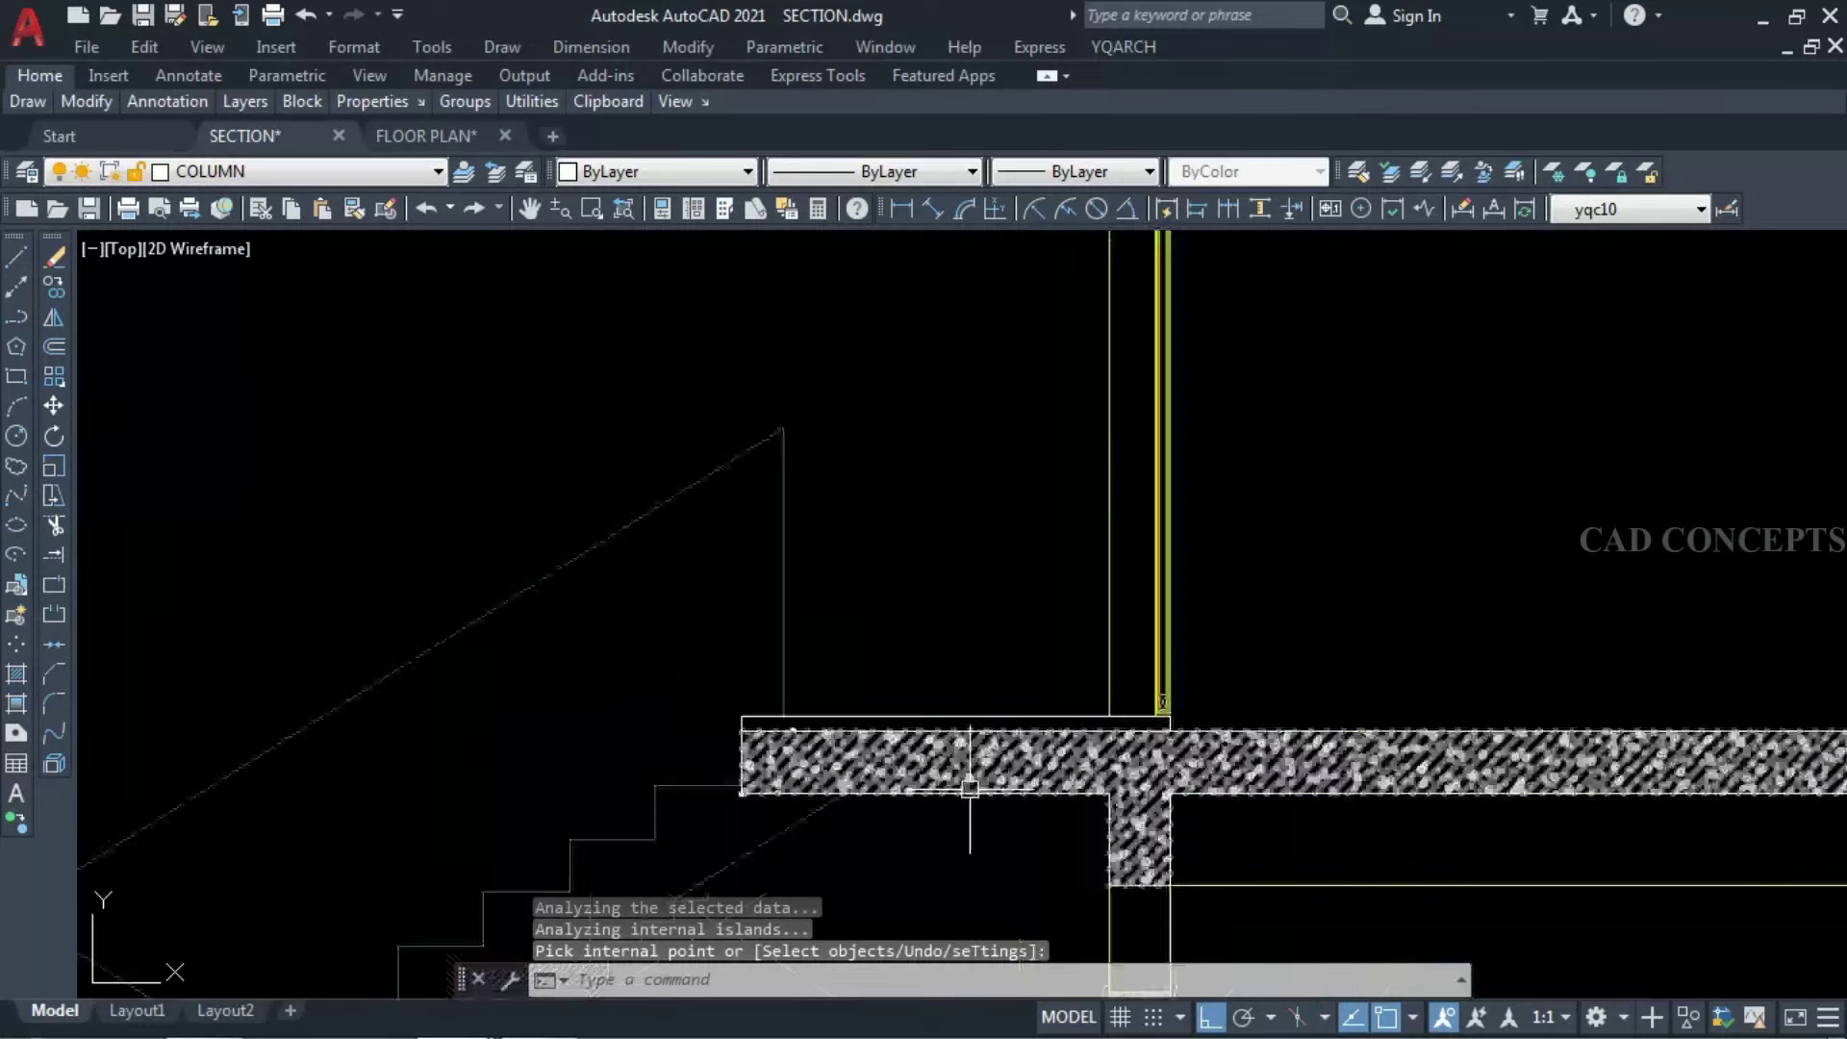
Copy the slab hatch's style onto the parapet hatch with MA.
key(Return)
click(969, 789)
text(ma)
key(Return)
scroll(928, 814, down, 5)
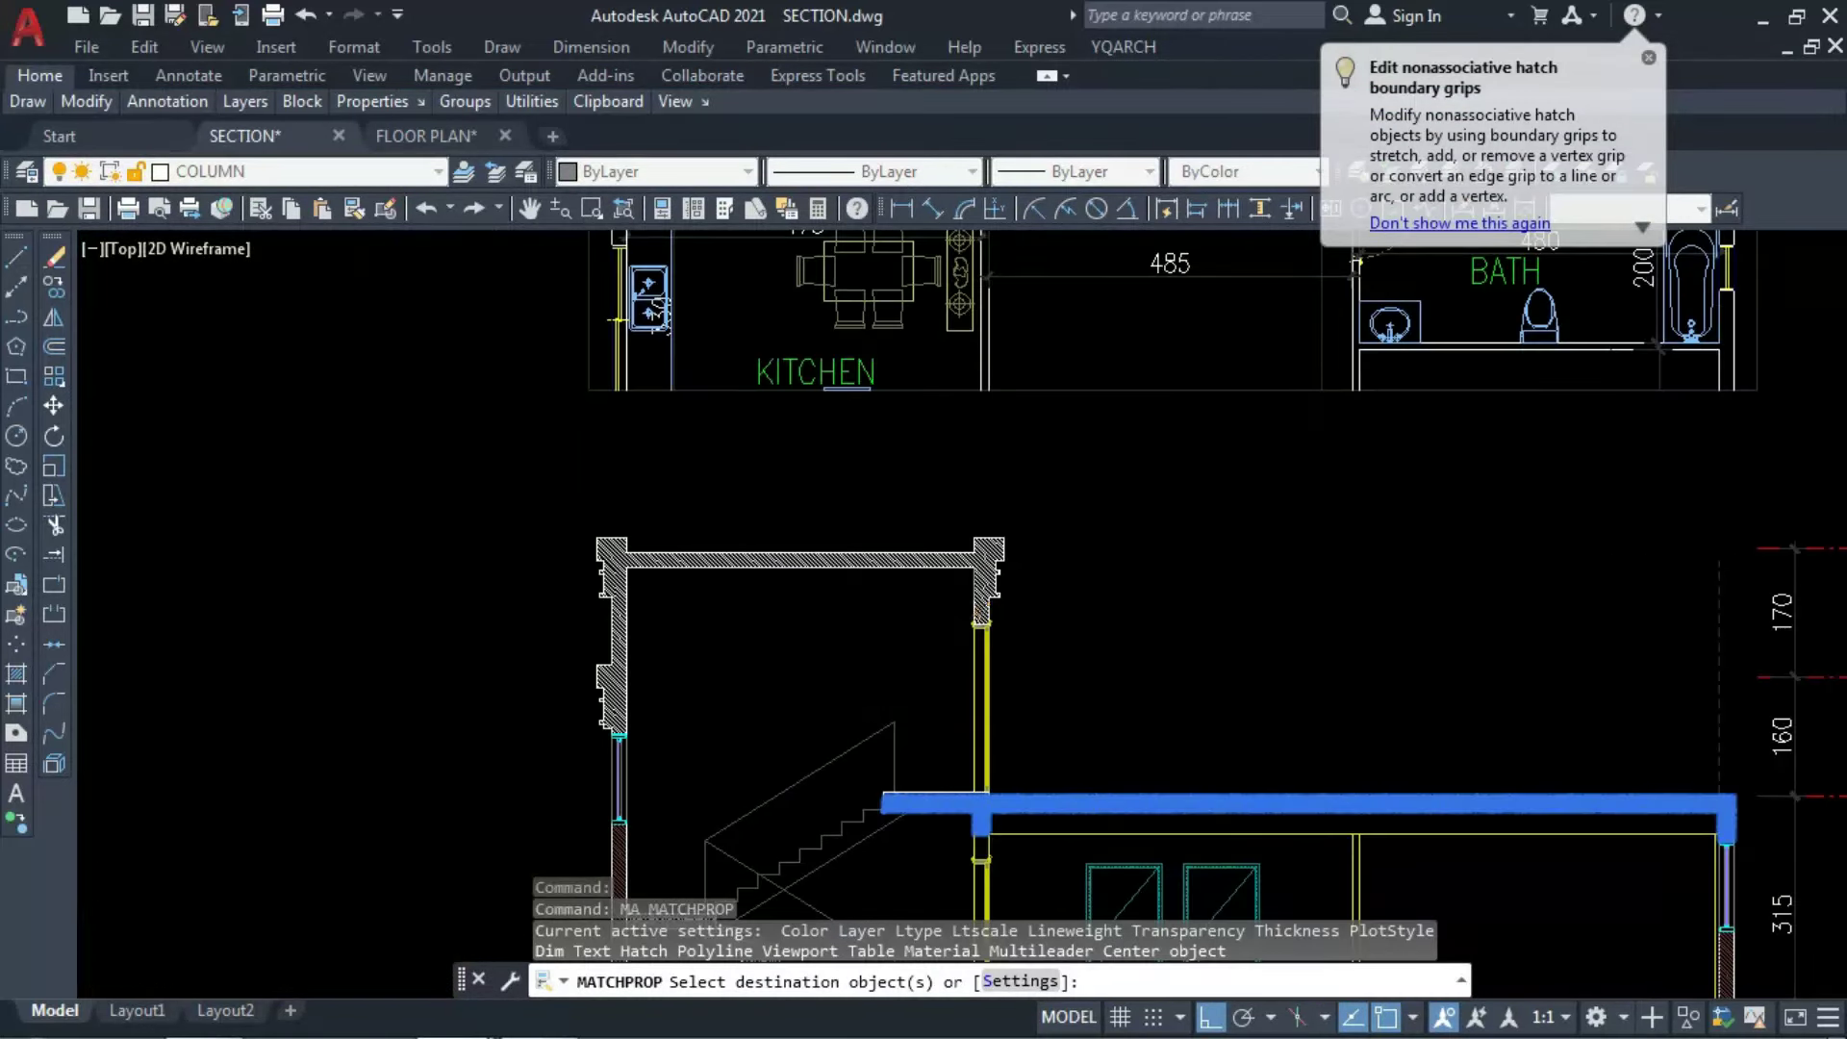
scroll(868, 799, up, 3)
click(890, 801)
key(Escape)
scroll(868, 798, down, 5)
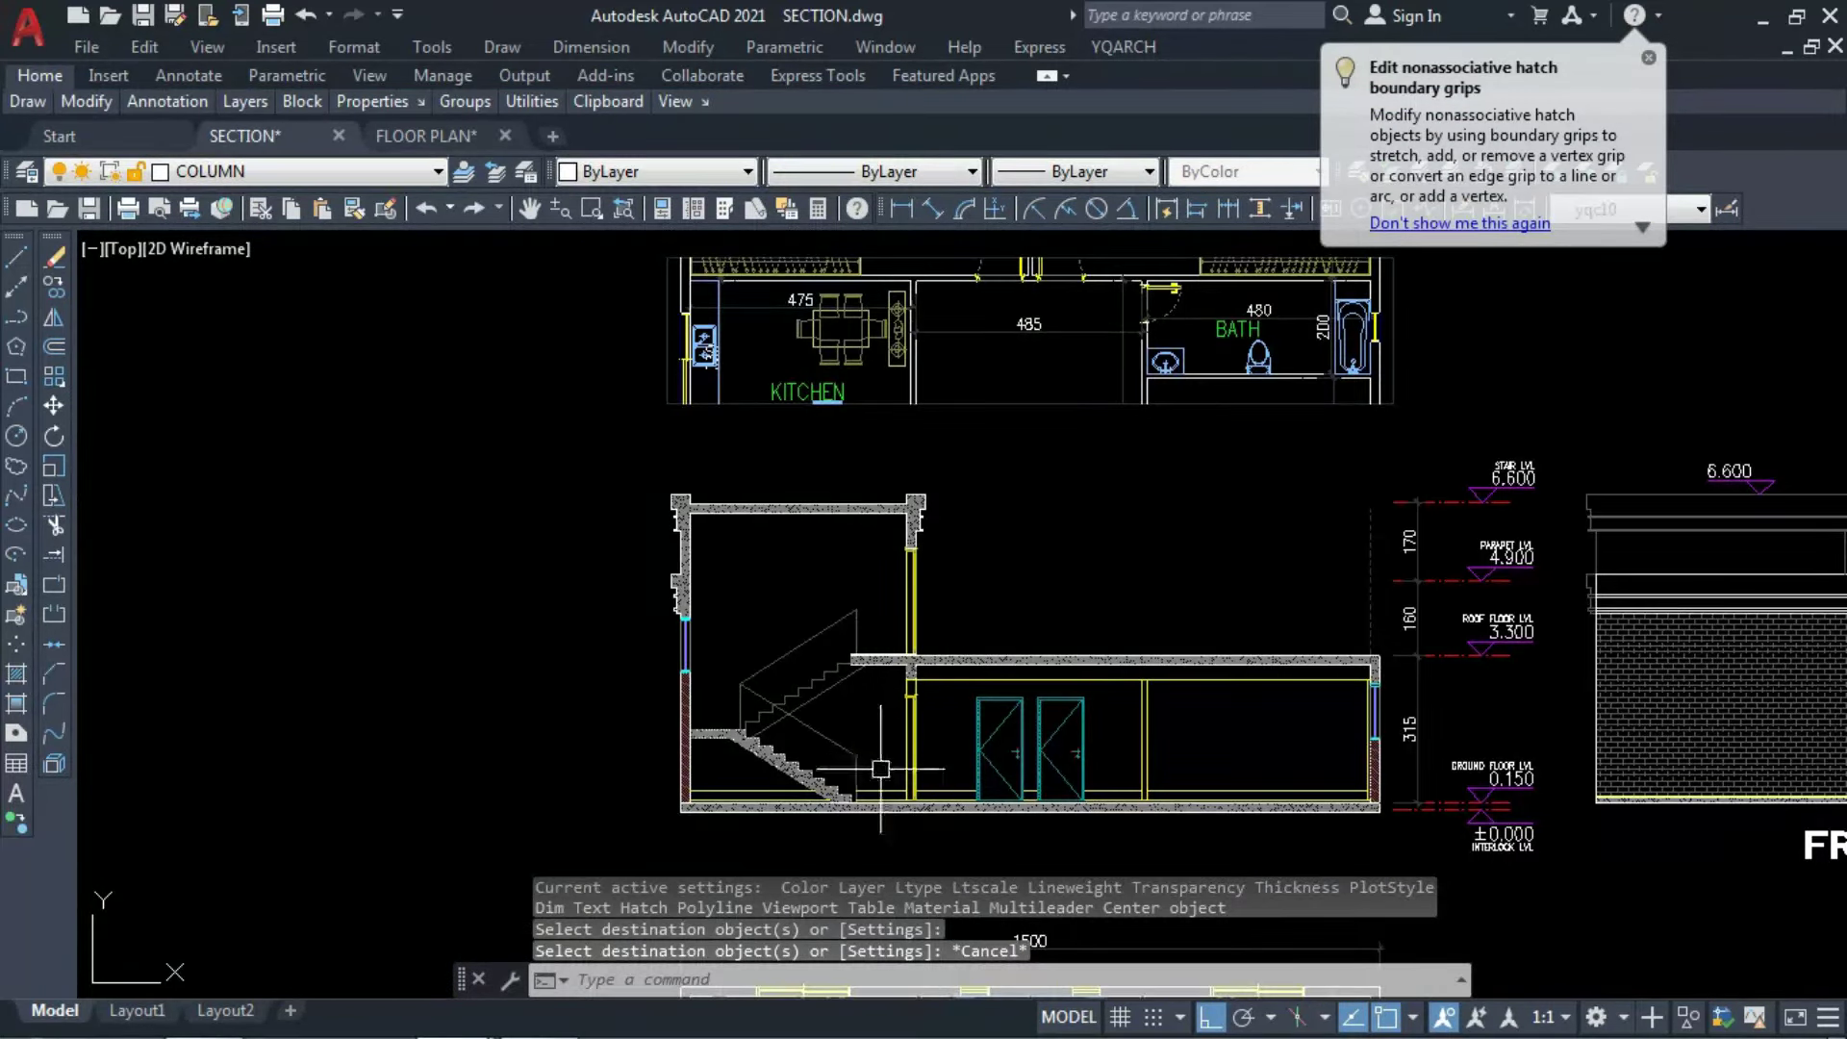
scroll(880, 800, up, 2)
scroll(877, 805, up, 4)
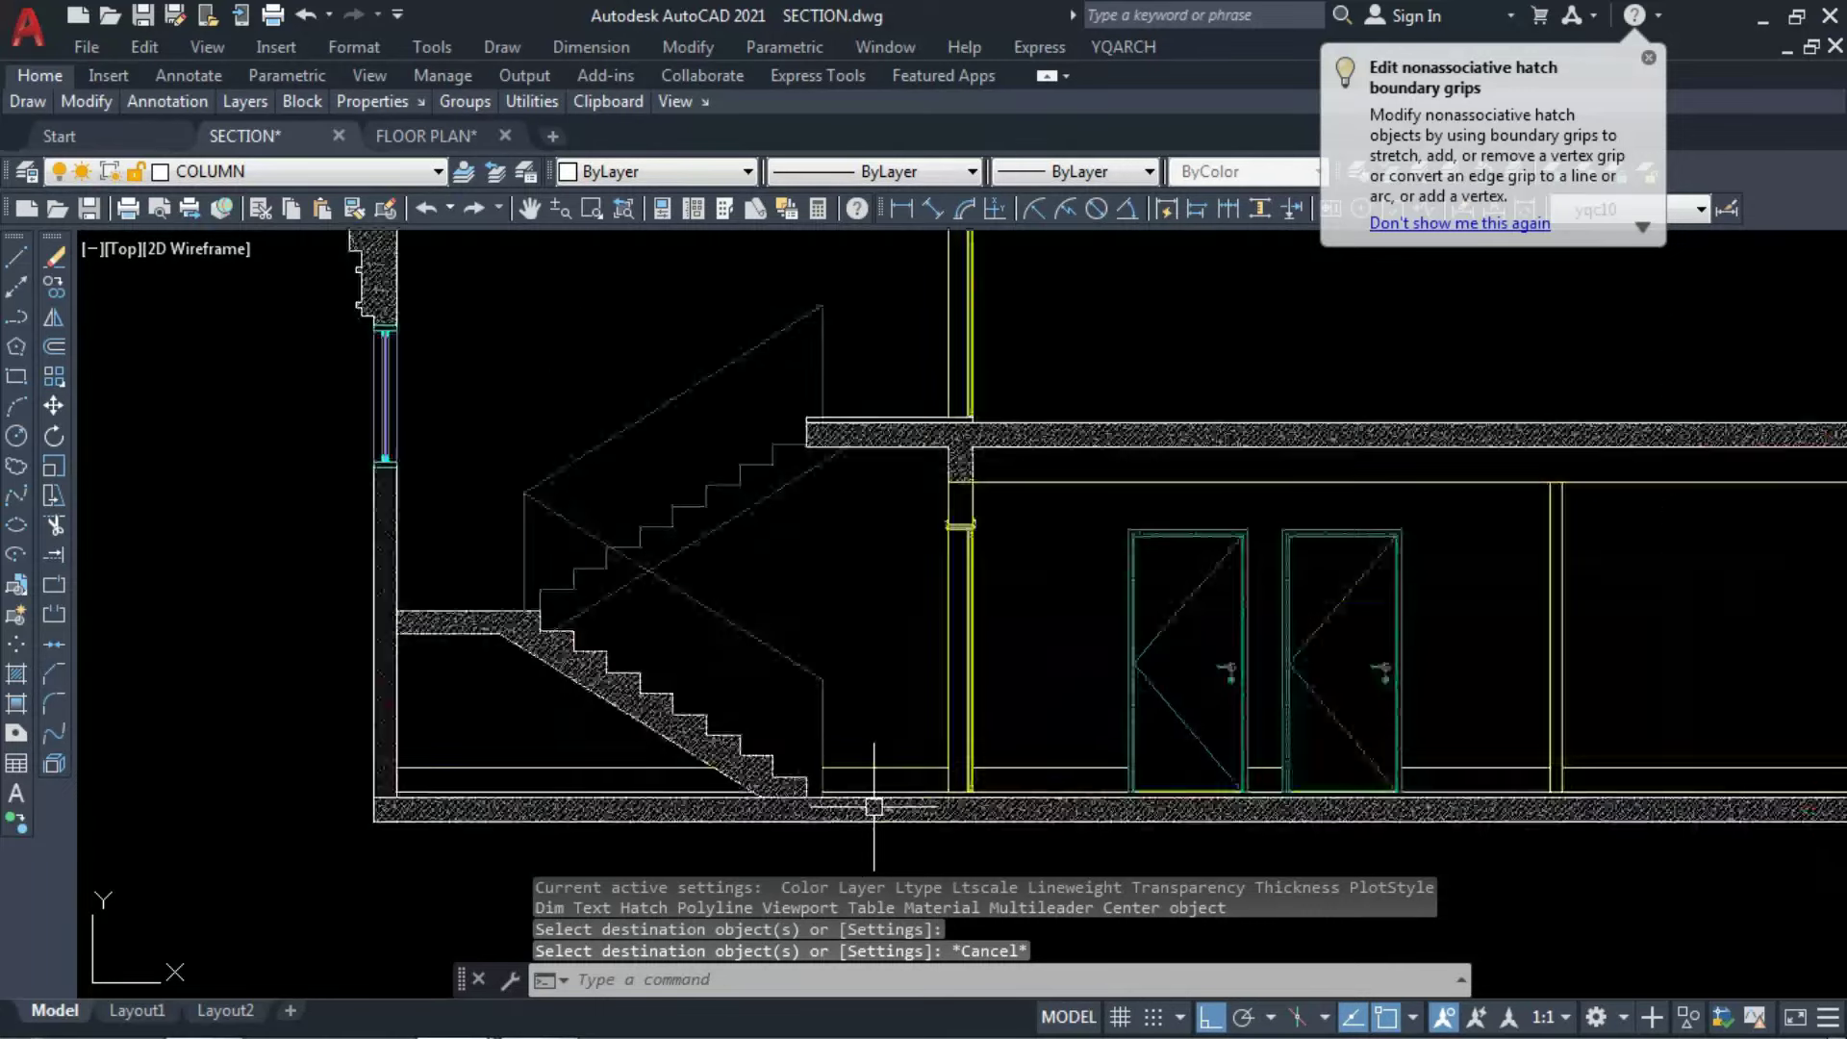
Set up YQArch ABH automatic serial numbering with no frame around the numbers.
text(ABH)
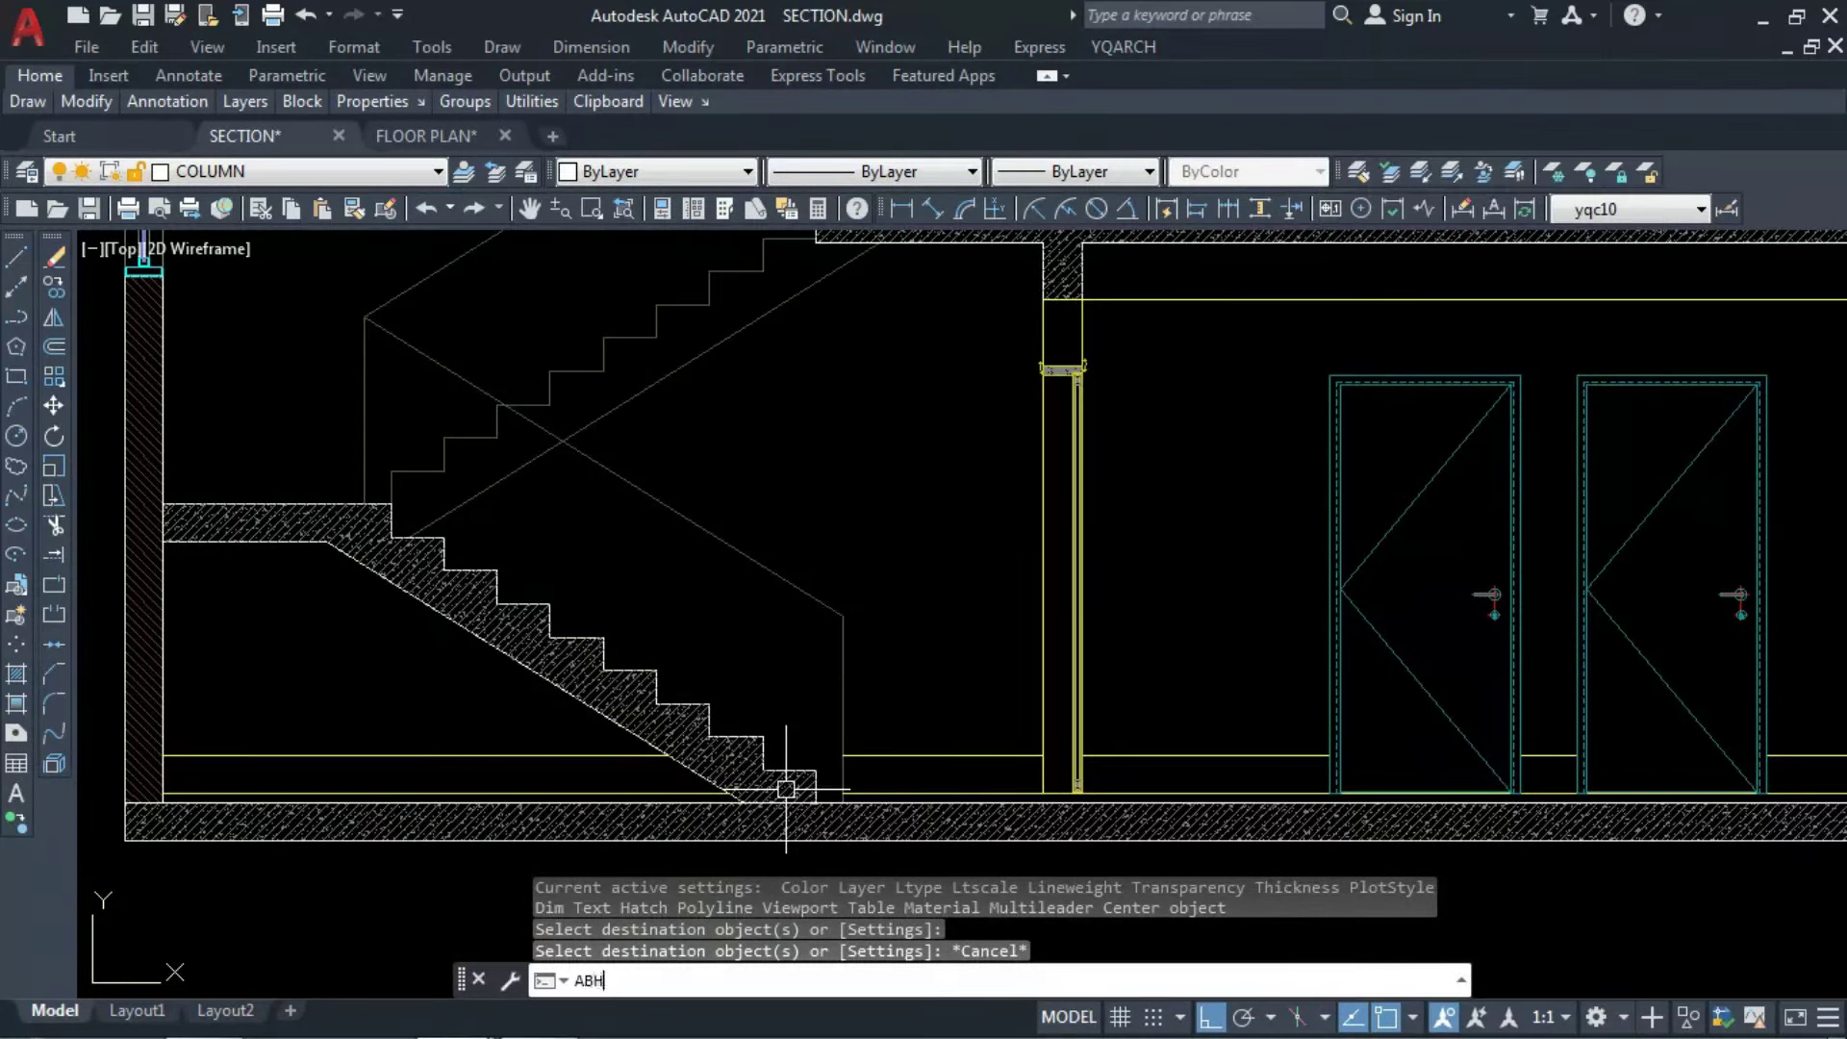
key(Return)
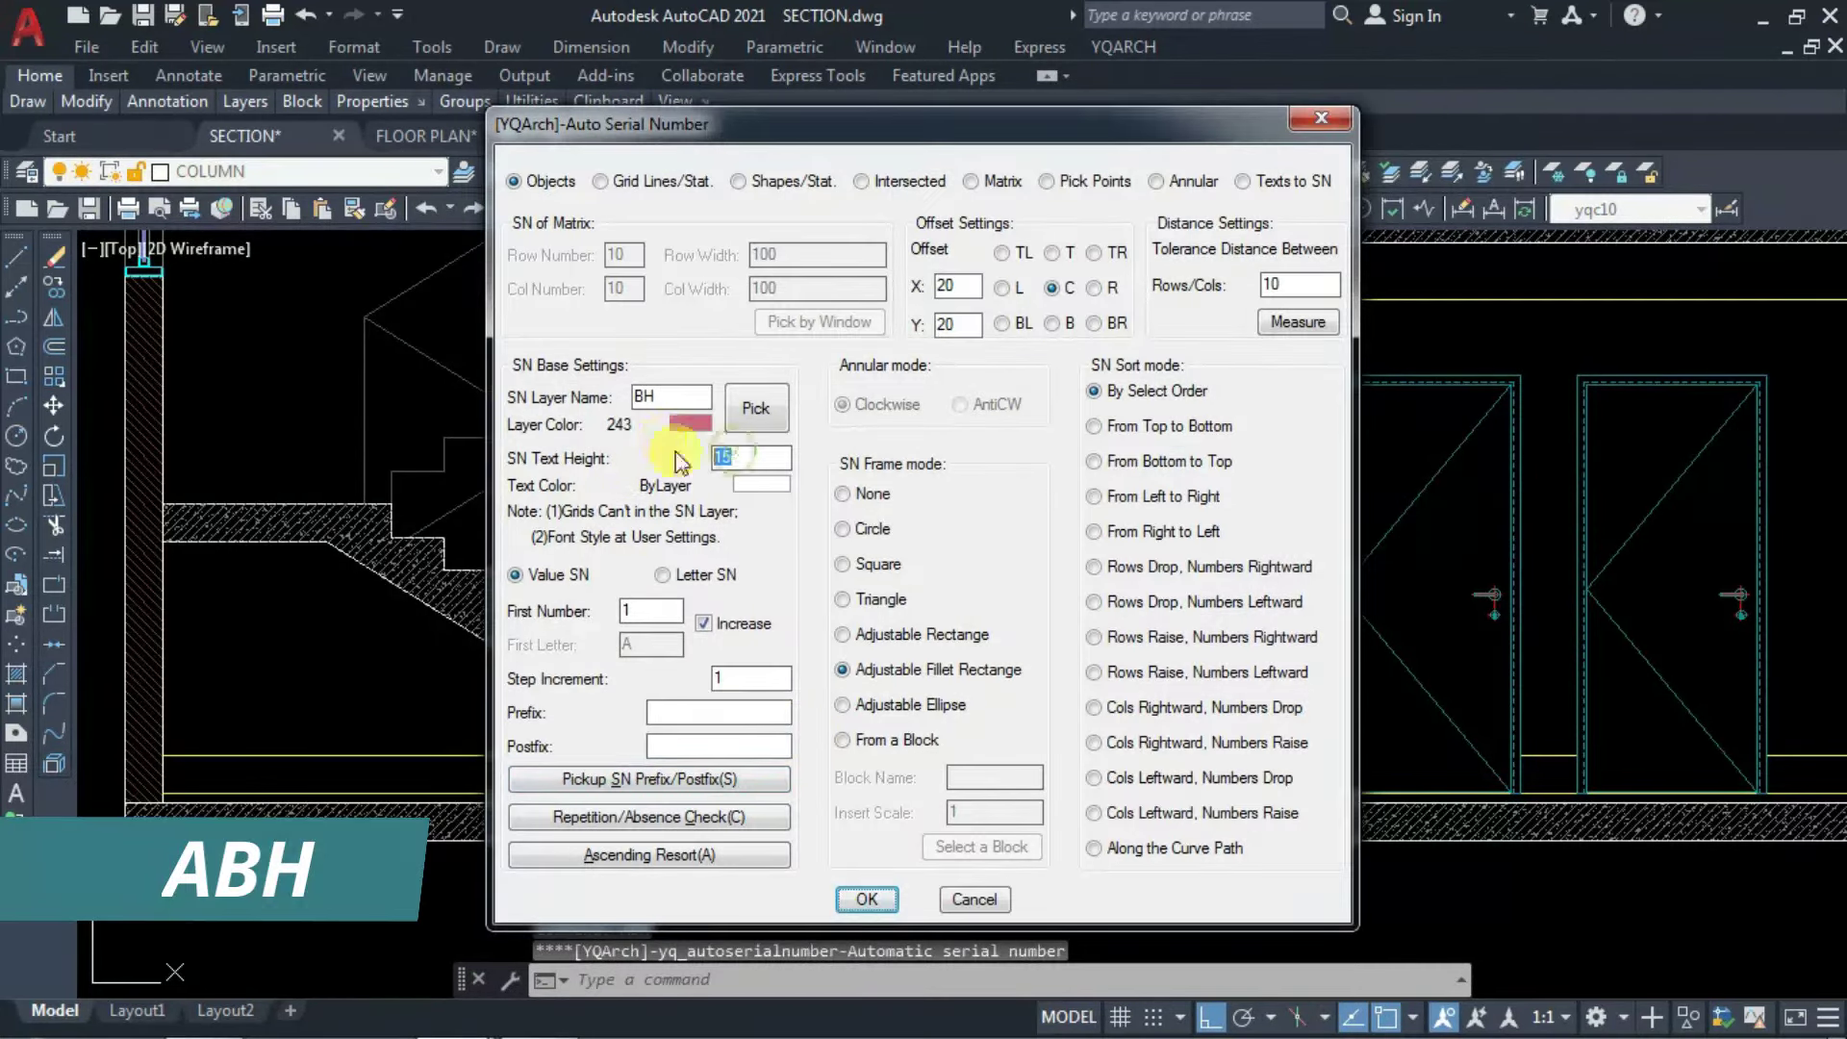
click(868, 899)
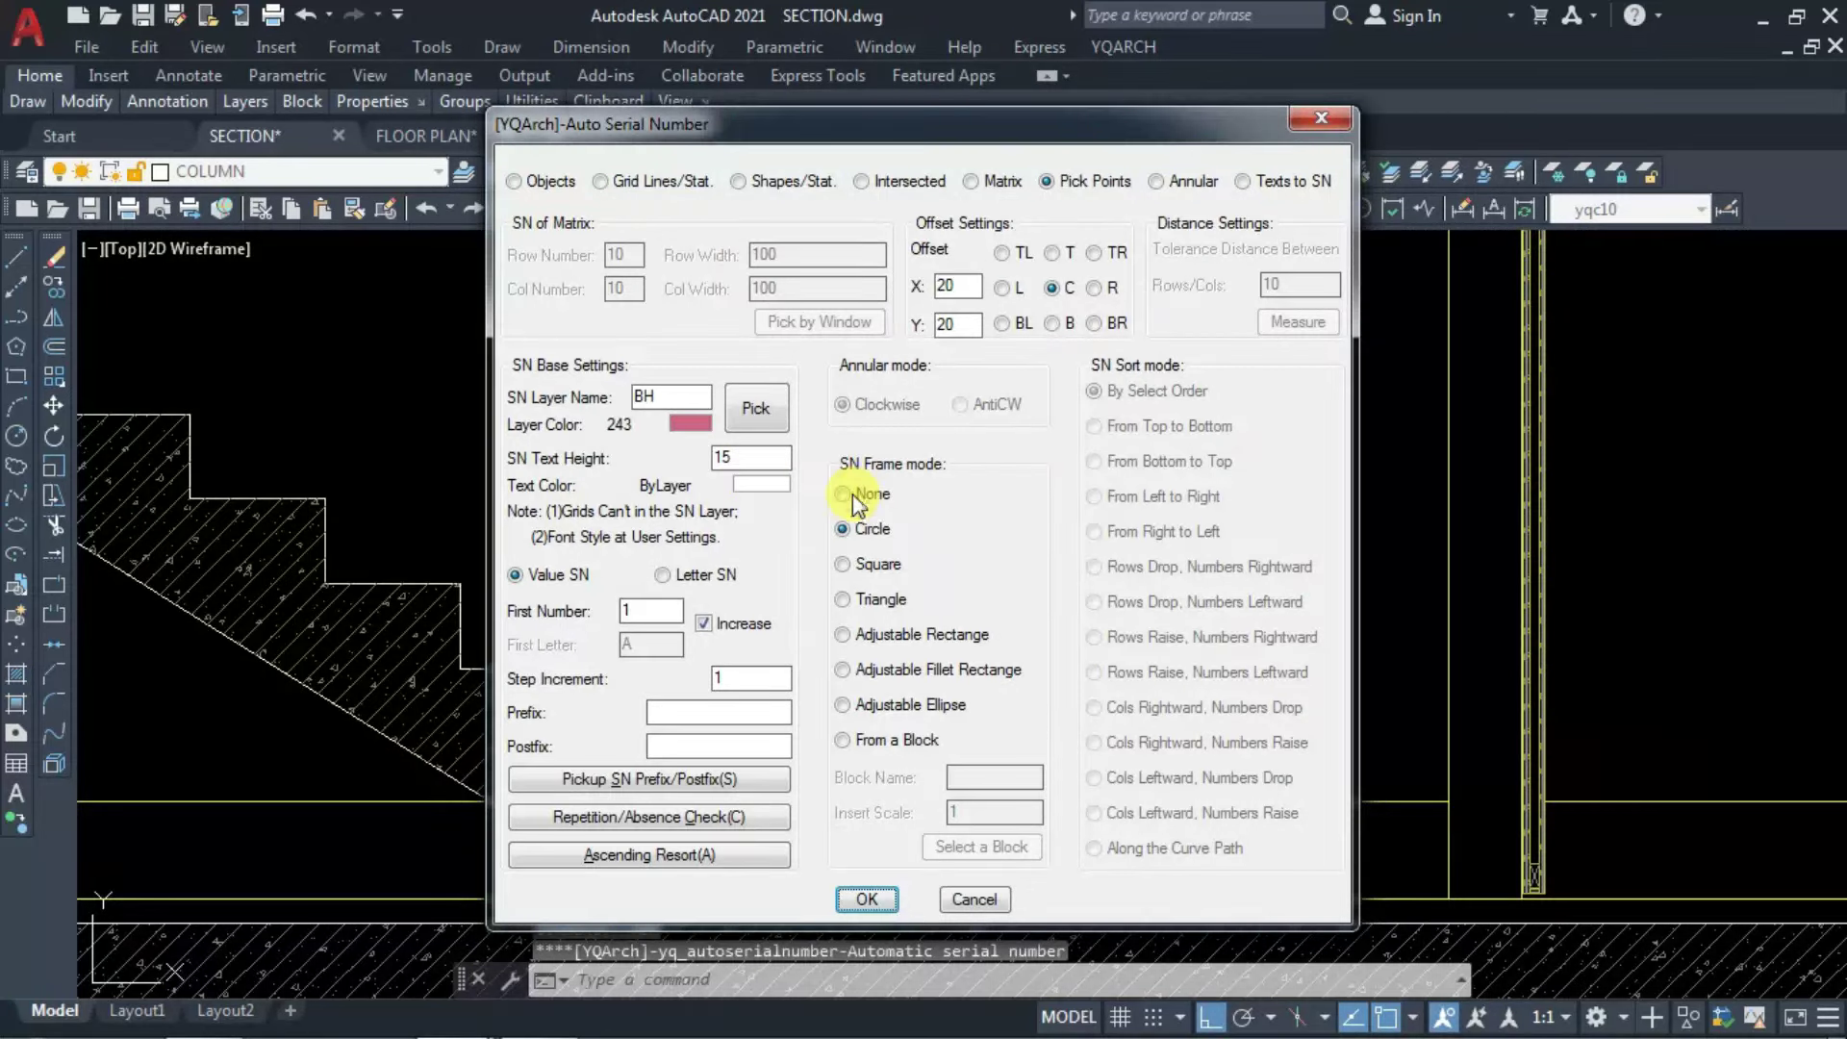
click(846, 495)
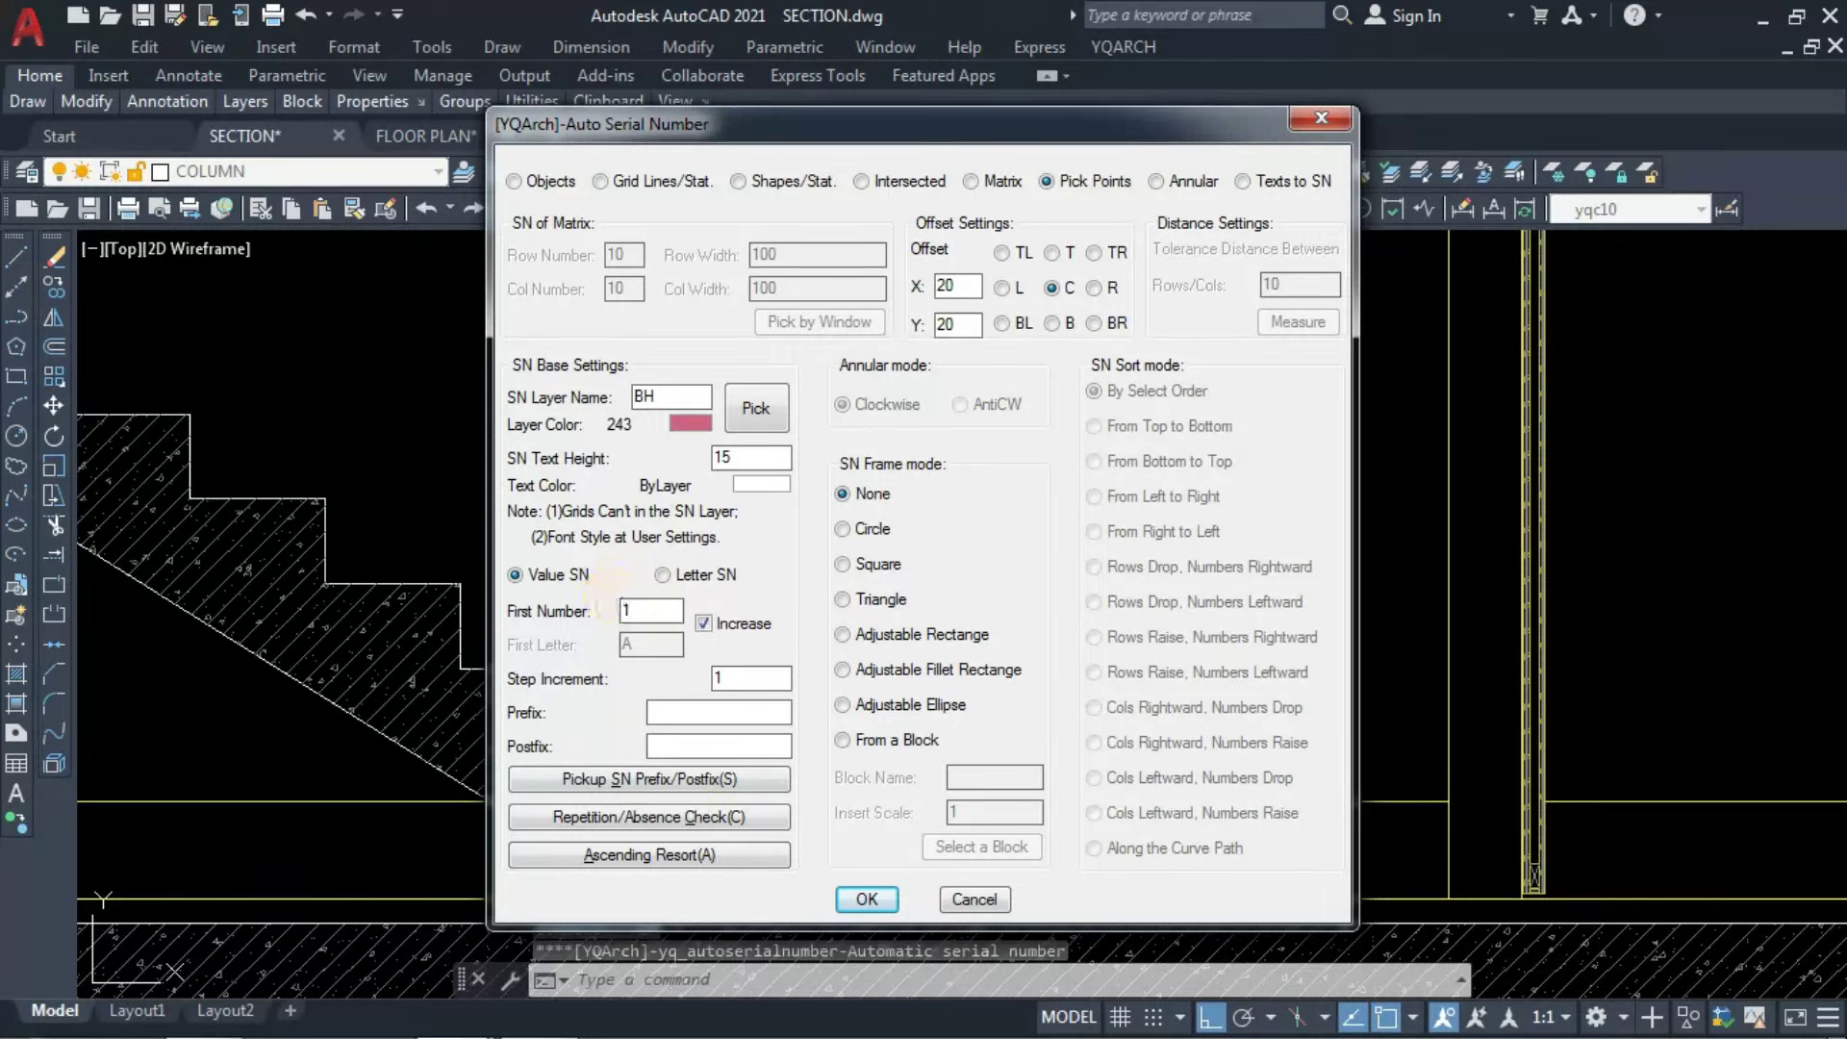
click(865, 898)
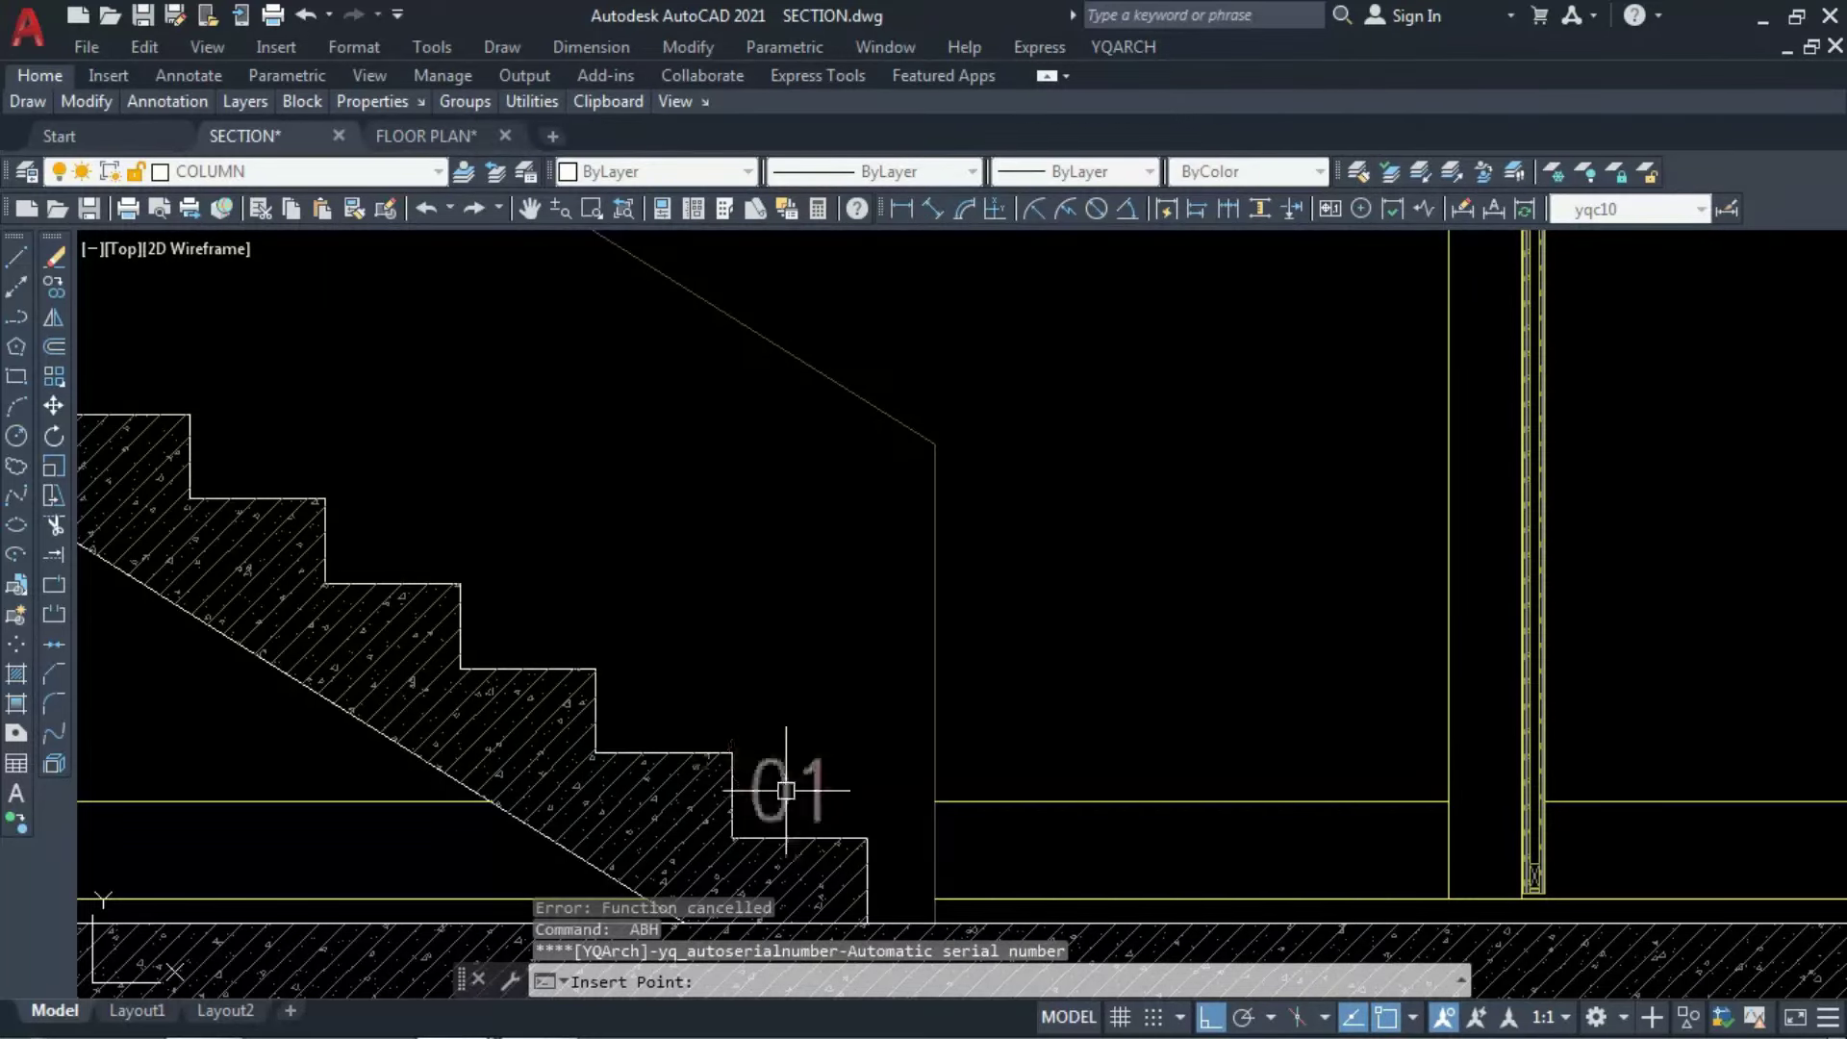
Place serial labels 01, 02 and 03 beside the bottom three stair steps.
click(812, 799)
click(669, 711)
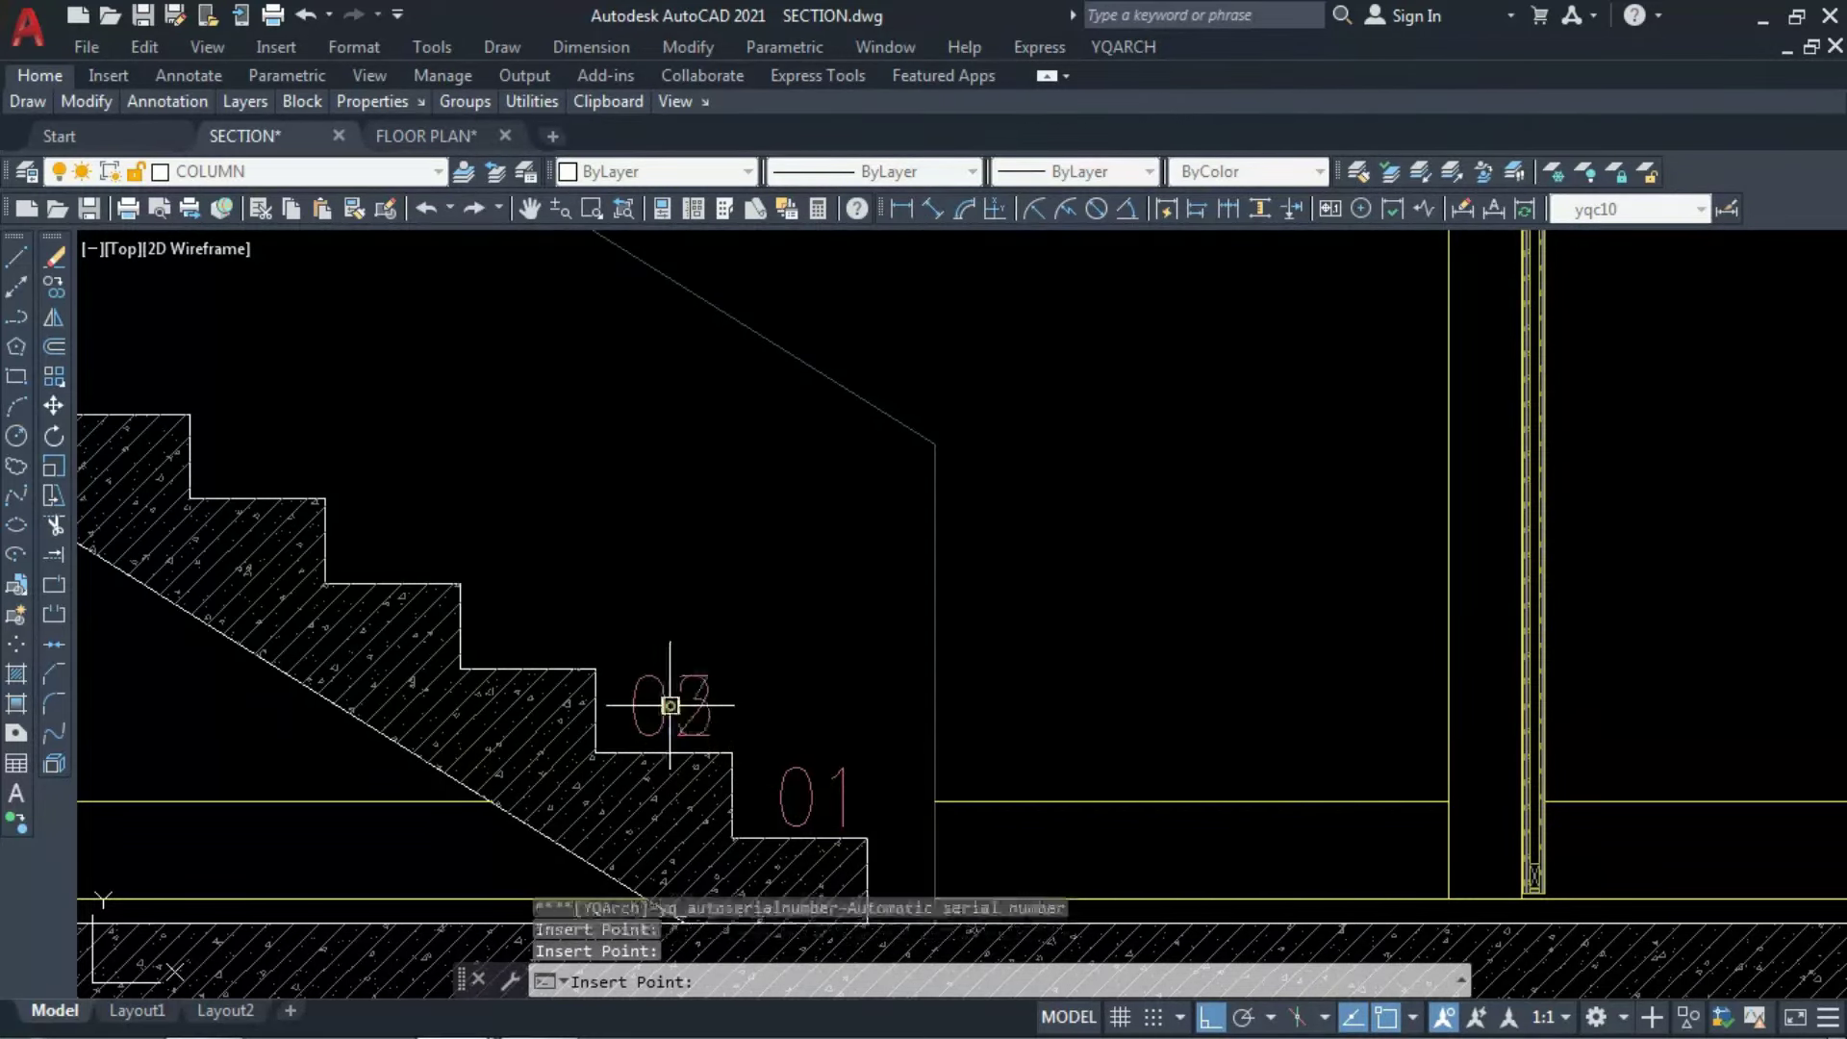
click(530, 627)
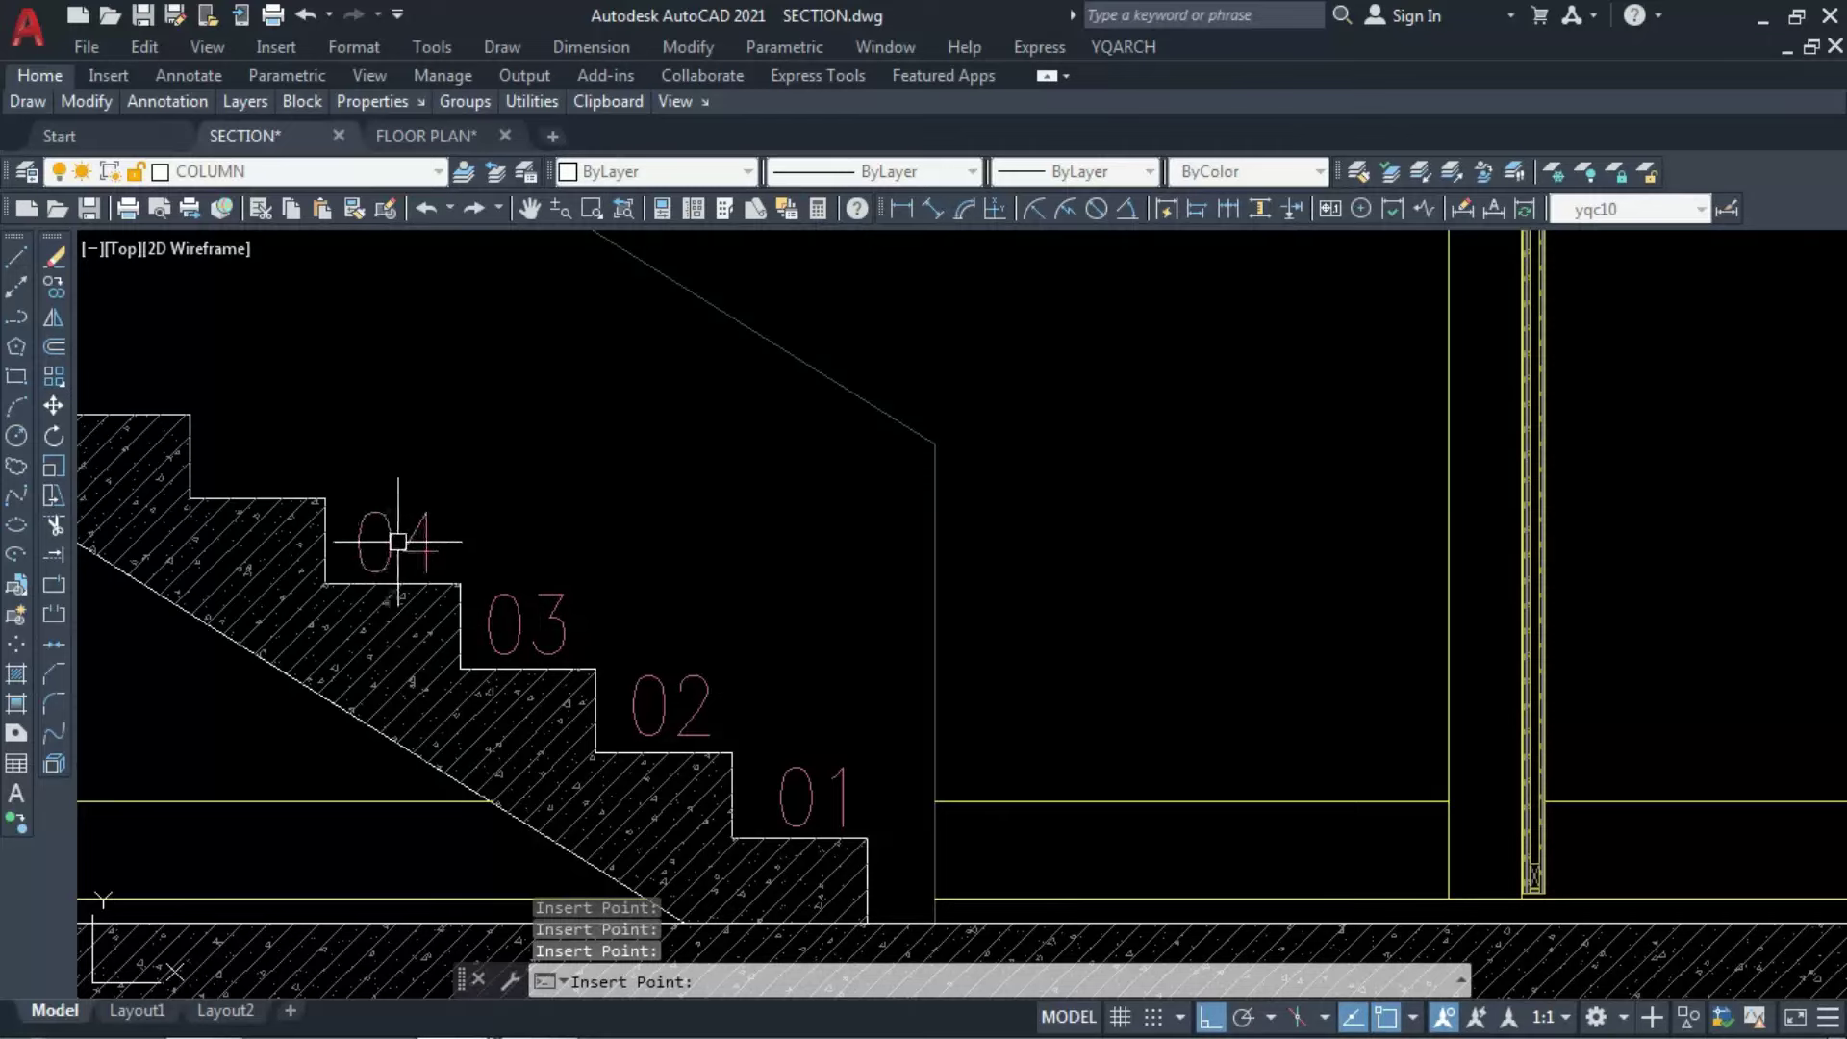
scroll(1202, 702, down, 3)
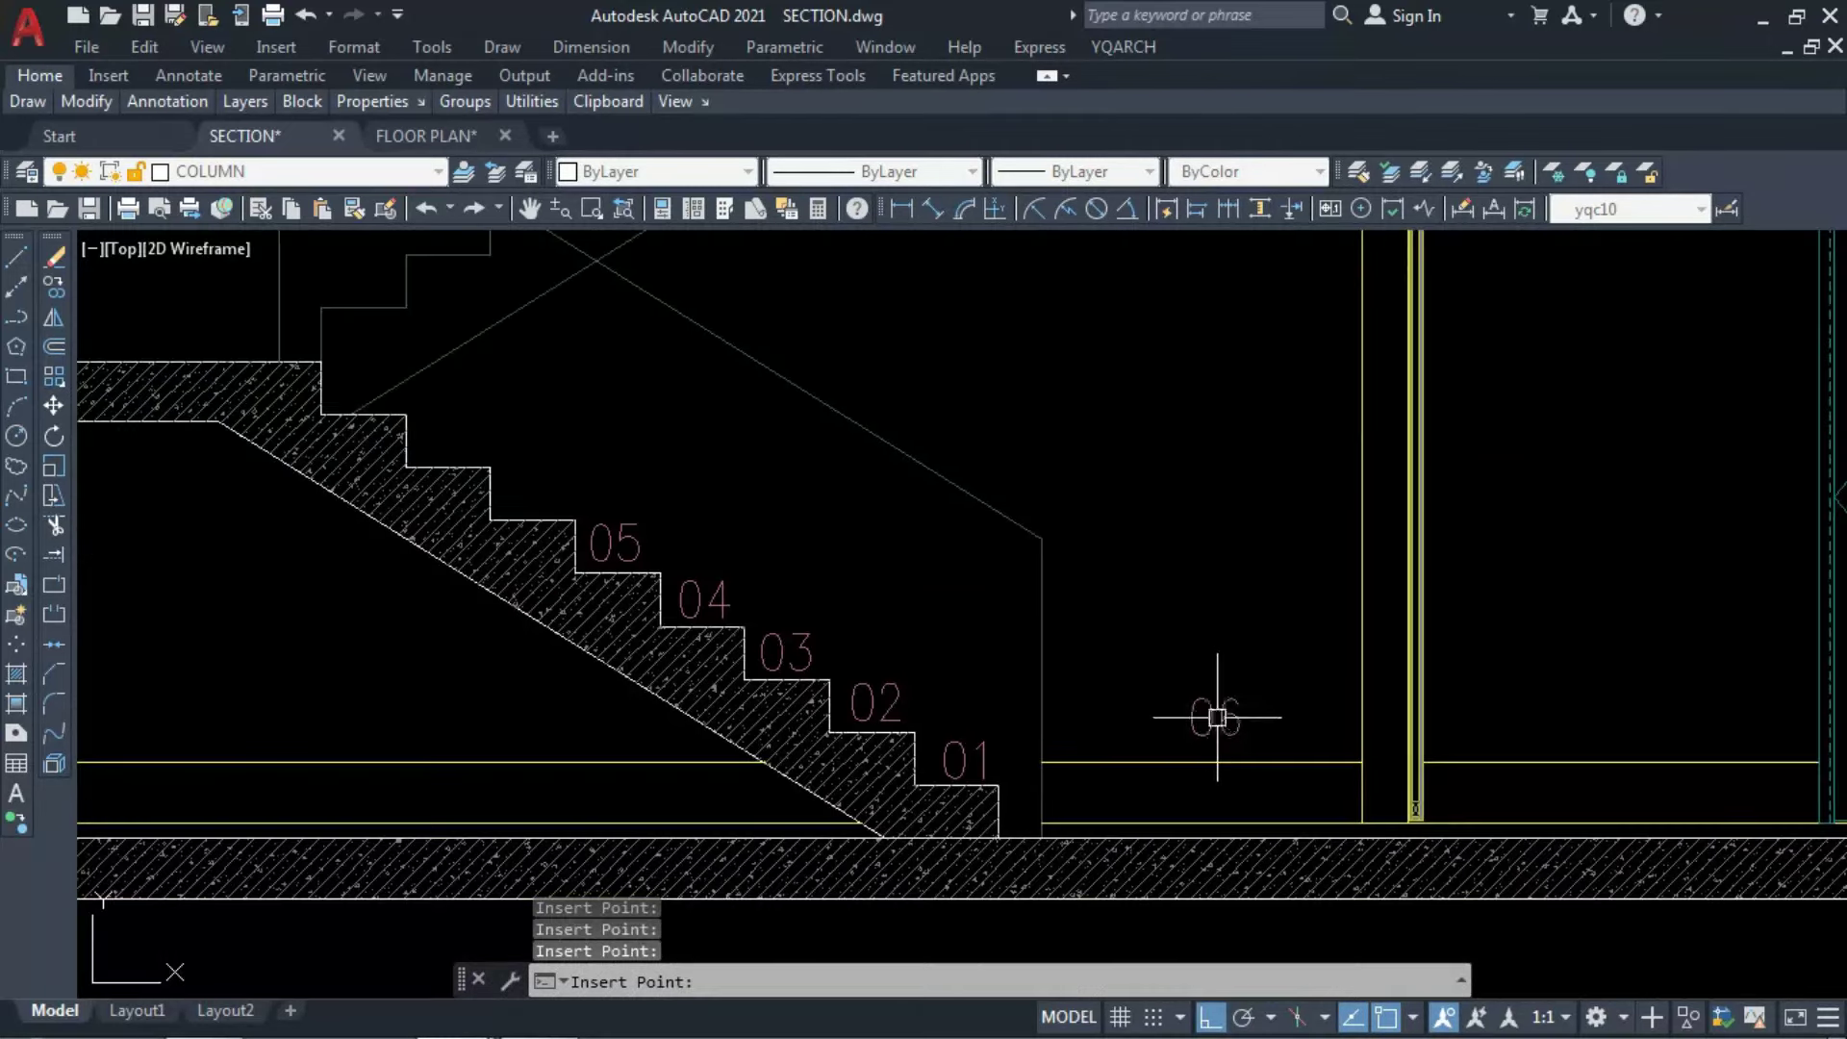
scroll(981, 617, up, 4)
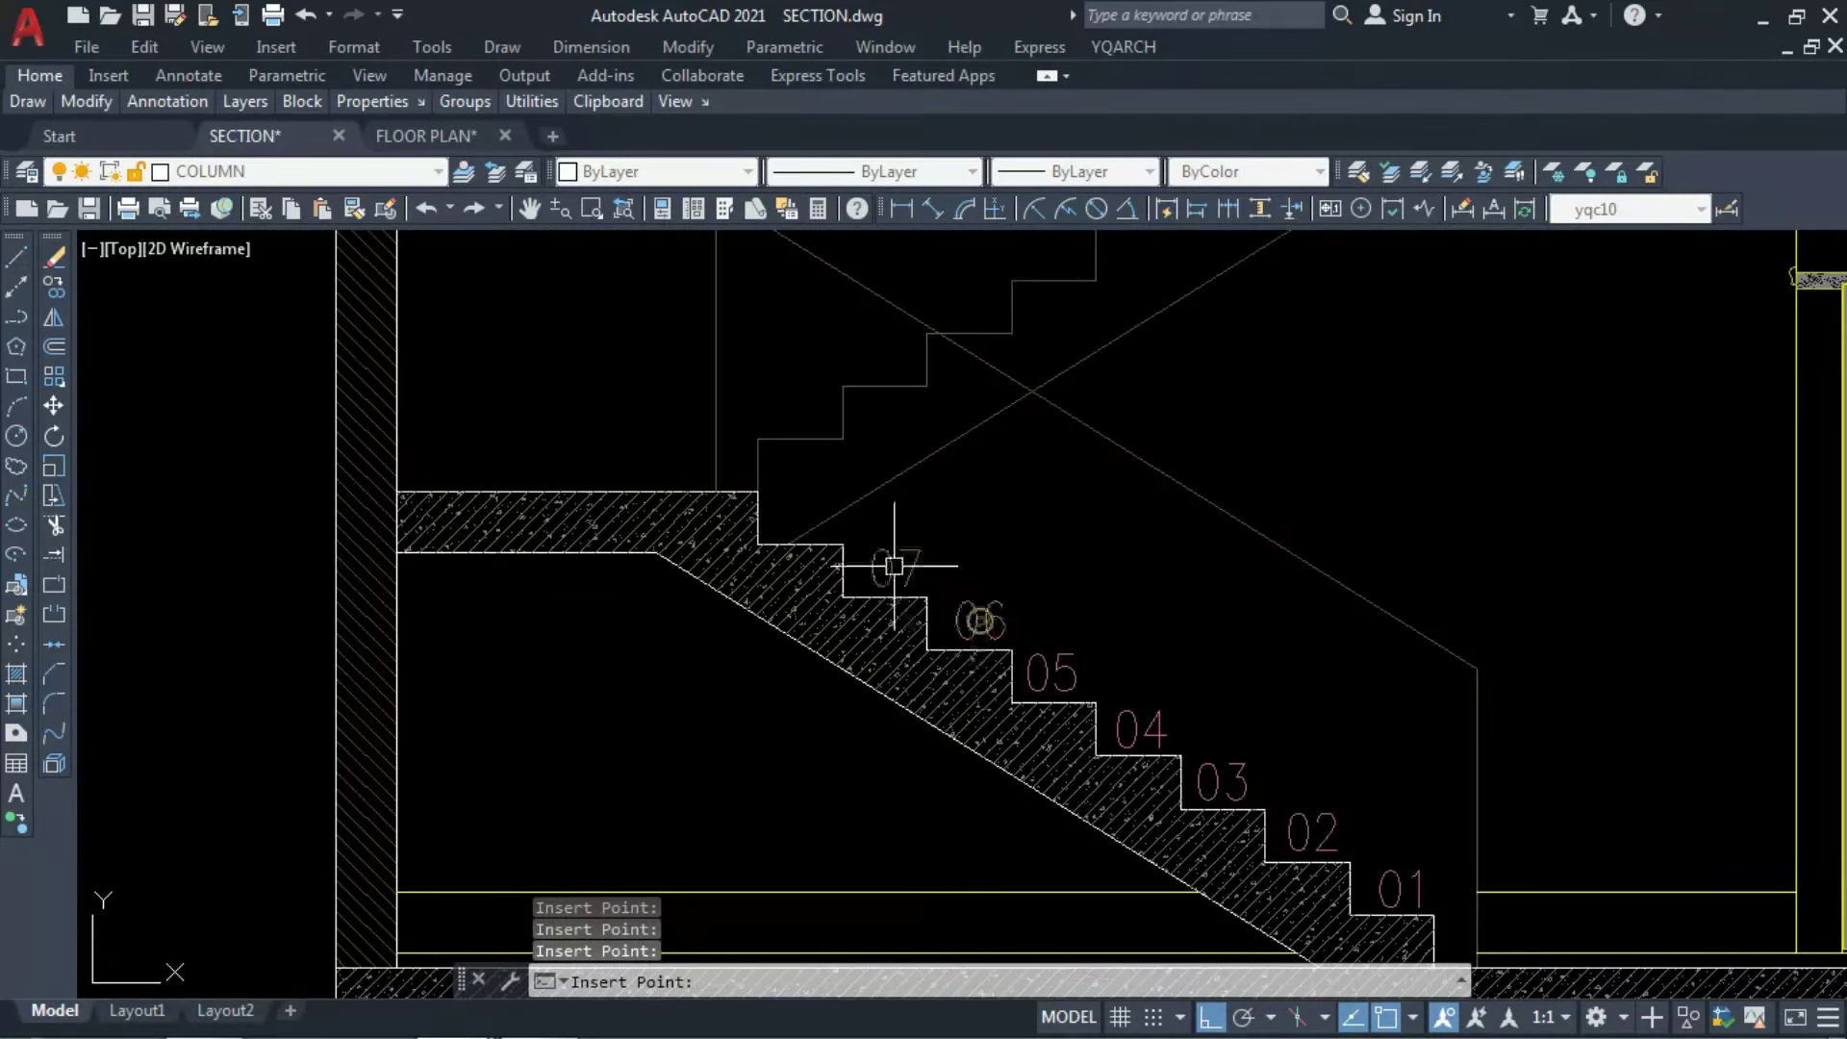
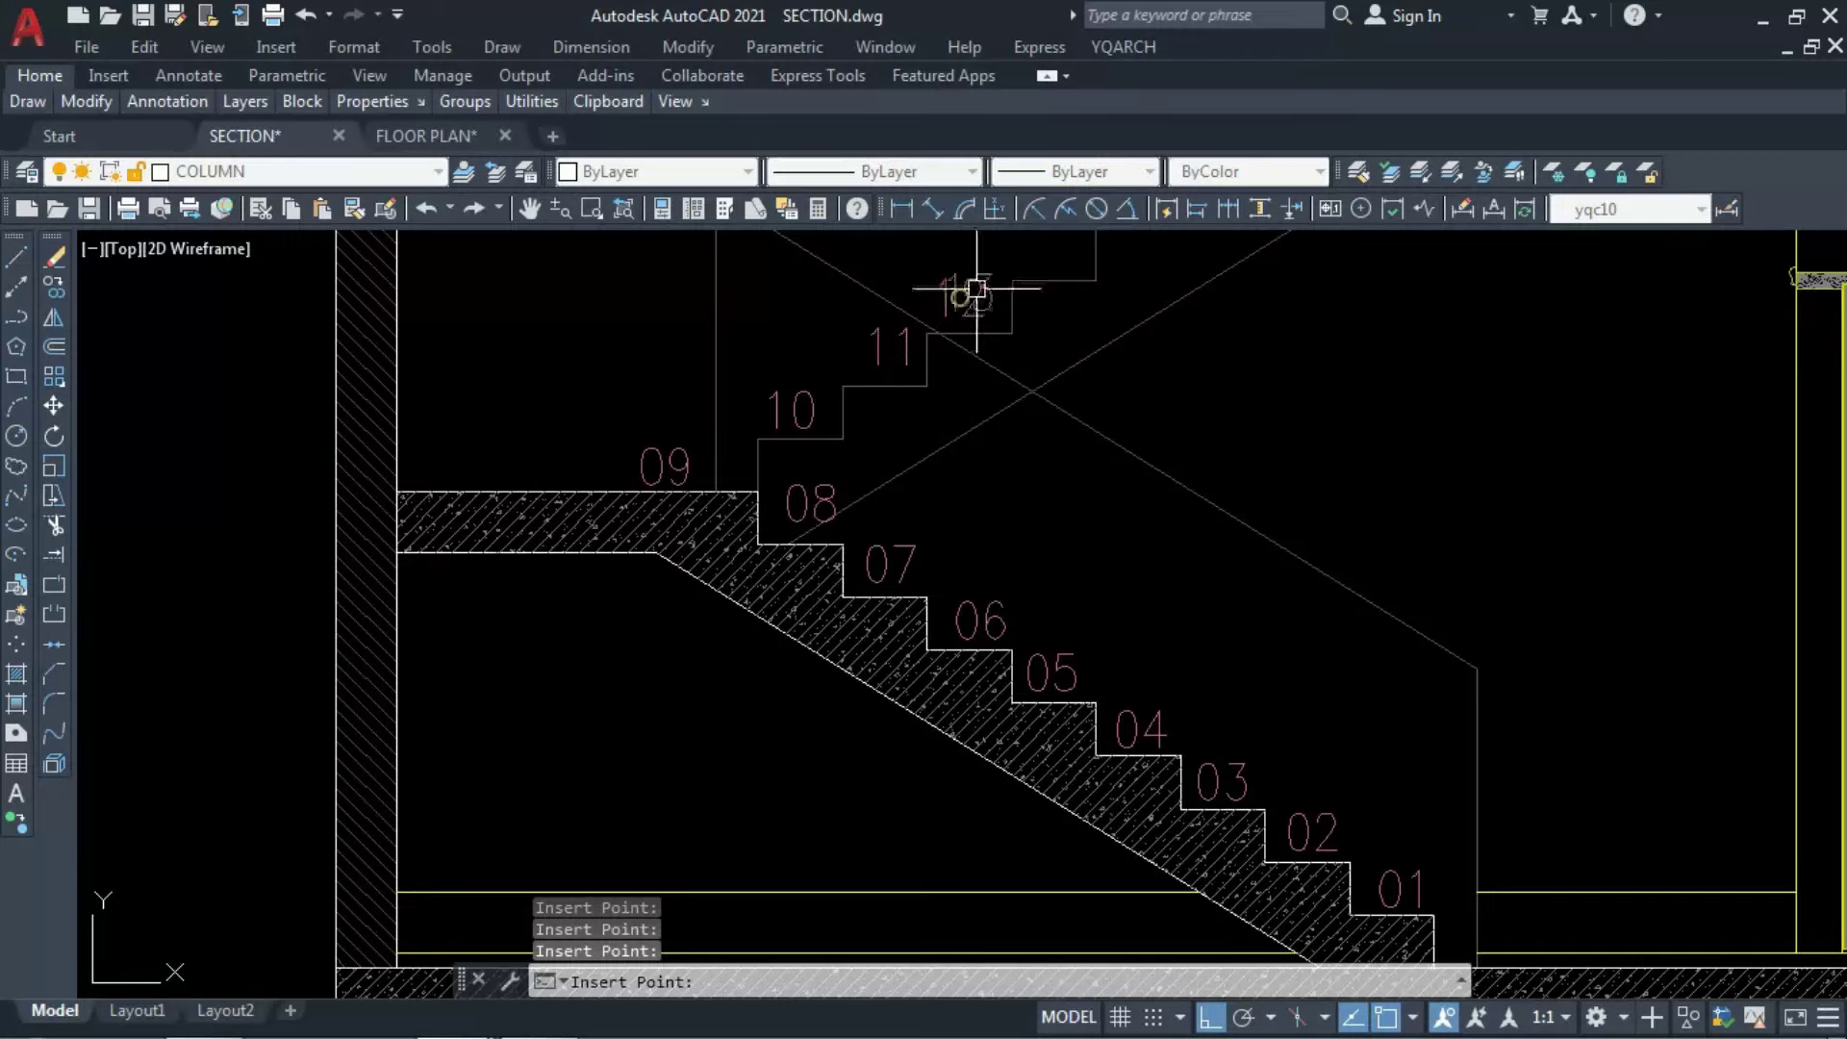
Place step numbers 13 through 18 on the upper flight, then end the numbering routine.
scroll(606, 520, down, 3)
click(878, 362)
scroll(972, 275, up, 3)
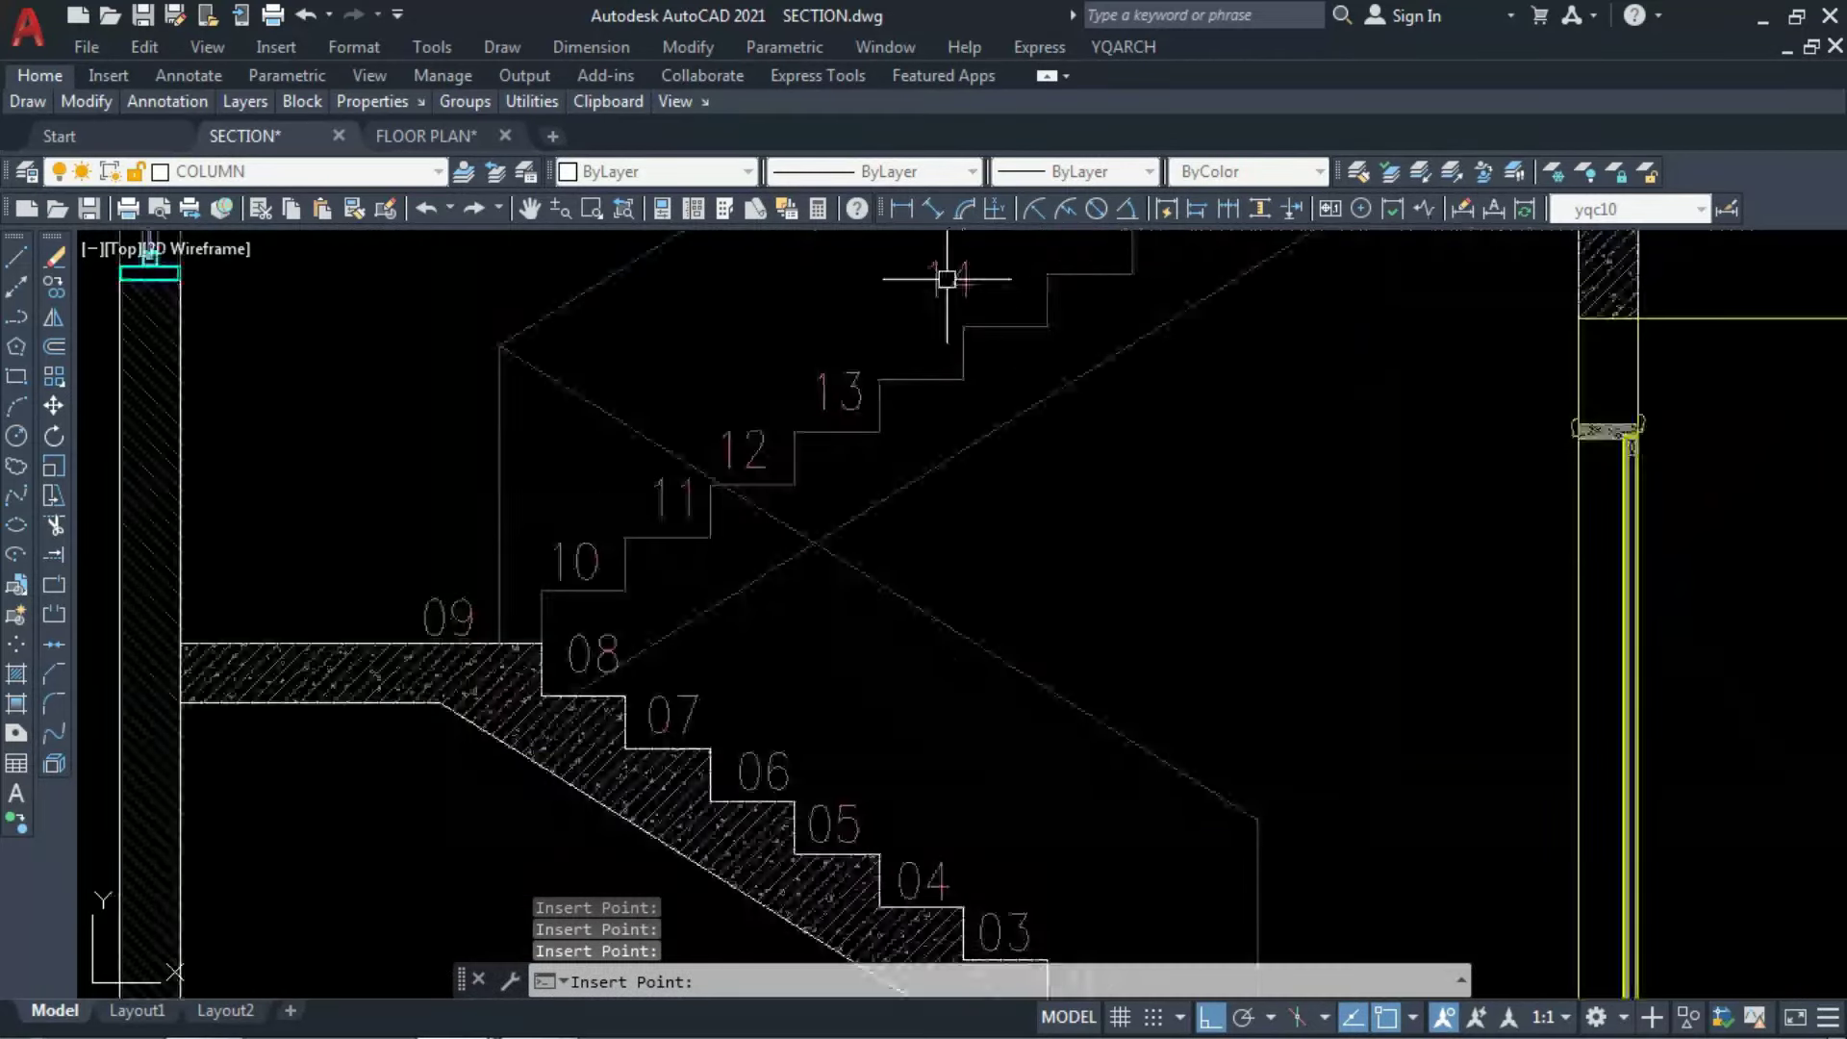
middle_drag(976, 327, 716, 542)
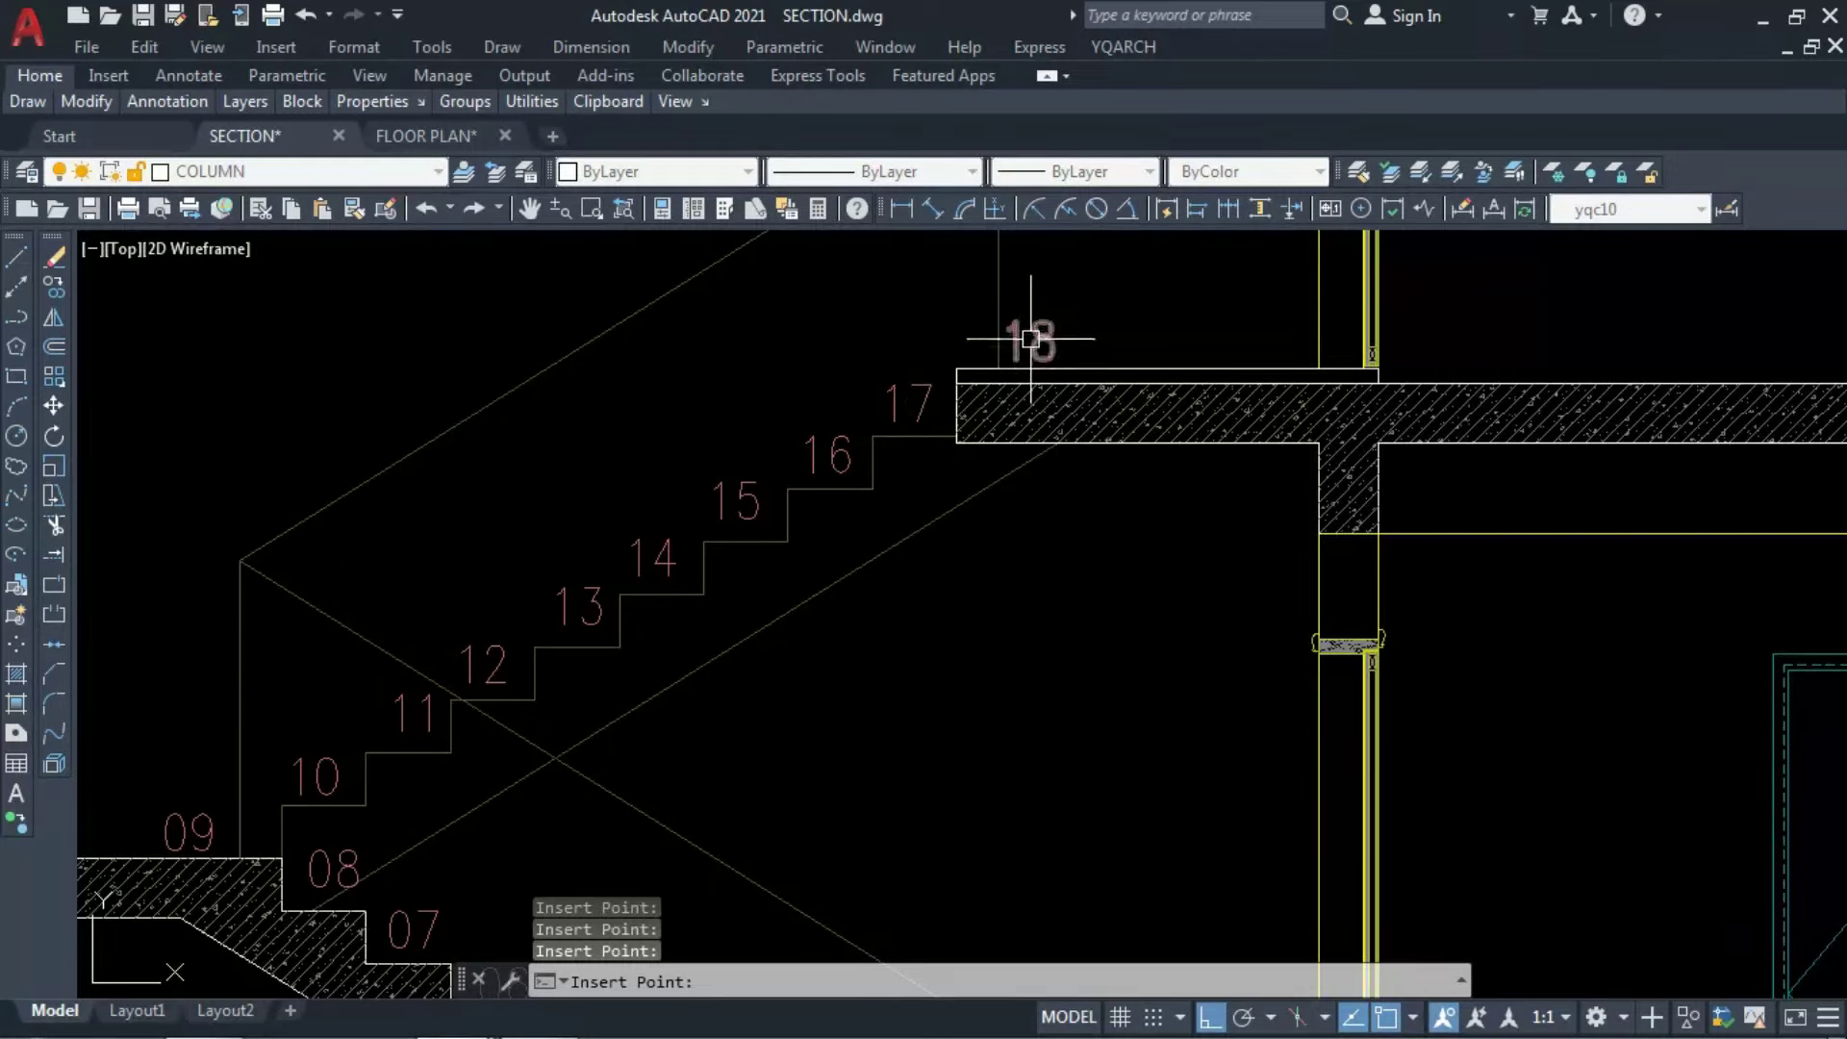
key(Escape)
scroll(749, 587, down, 4)
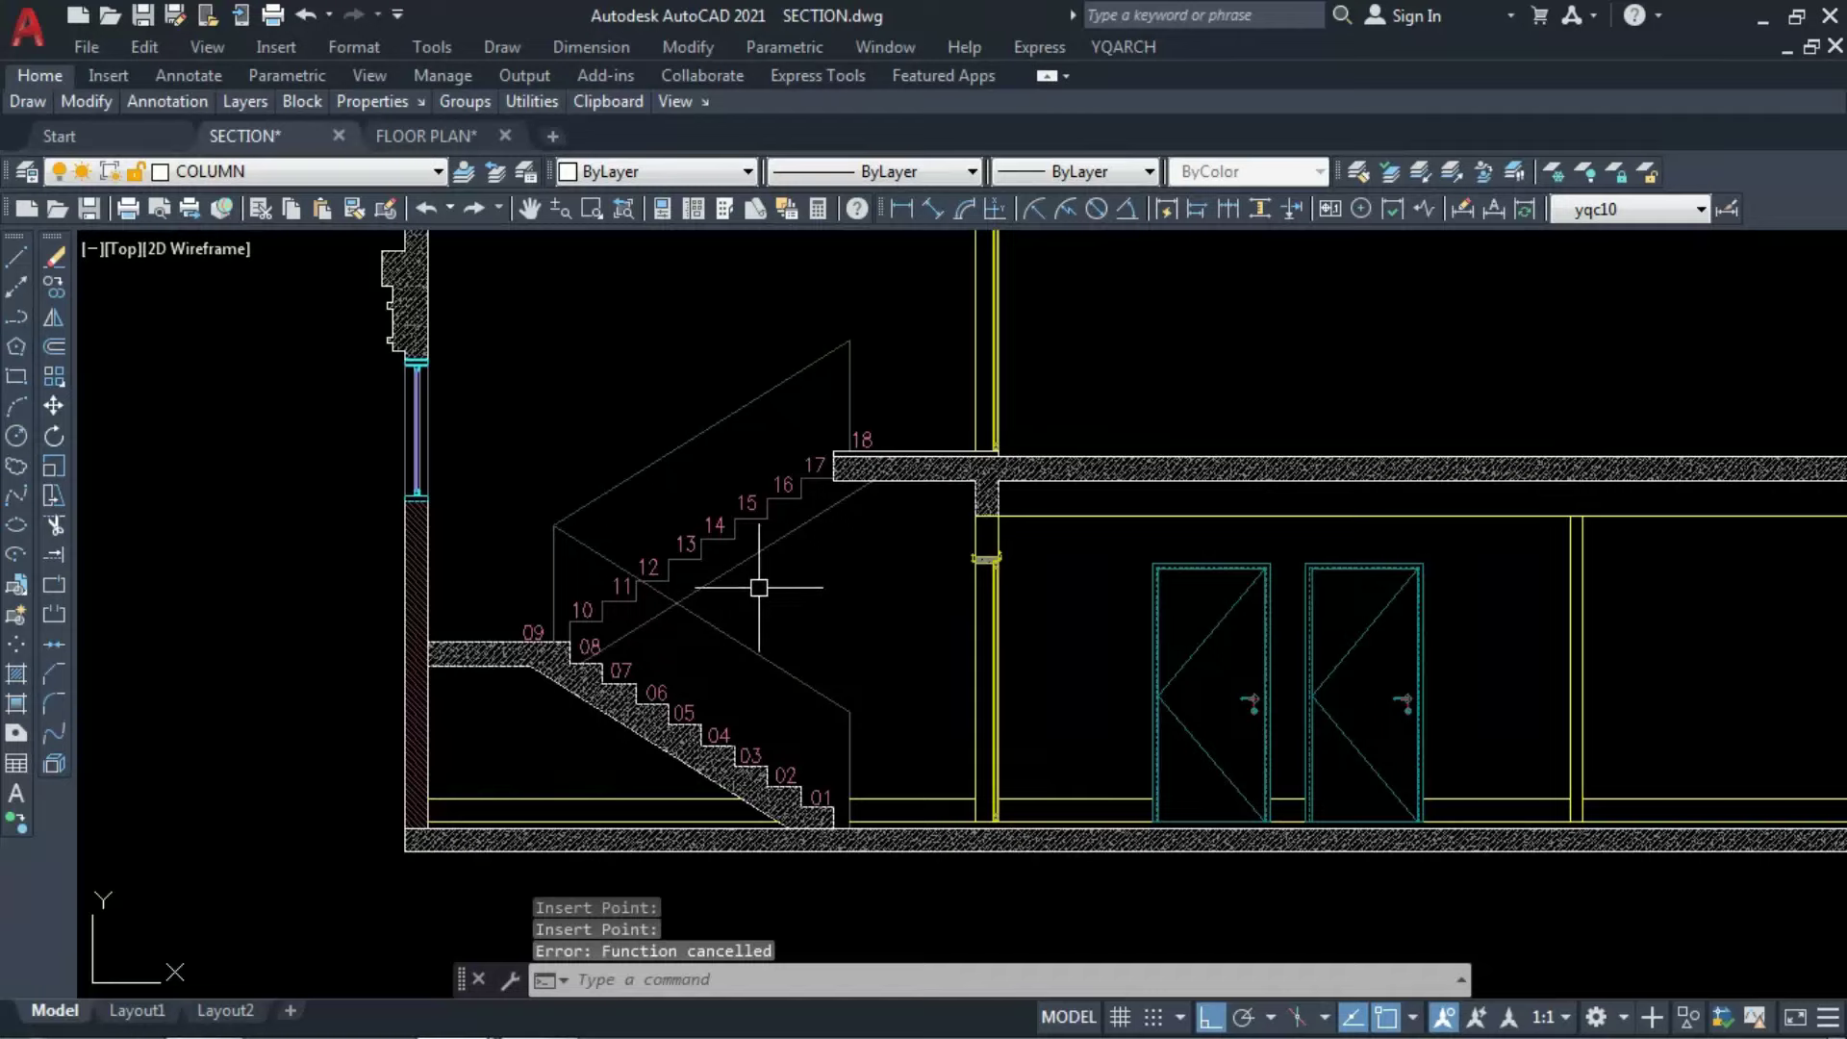
Measure a linear dimension from the slab edge down to the floor.
click(901, 209)
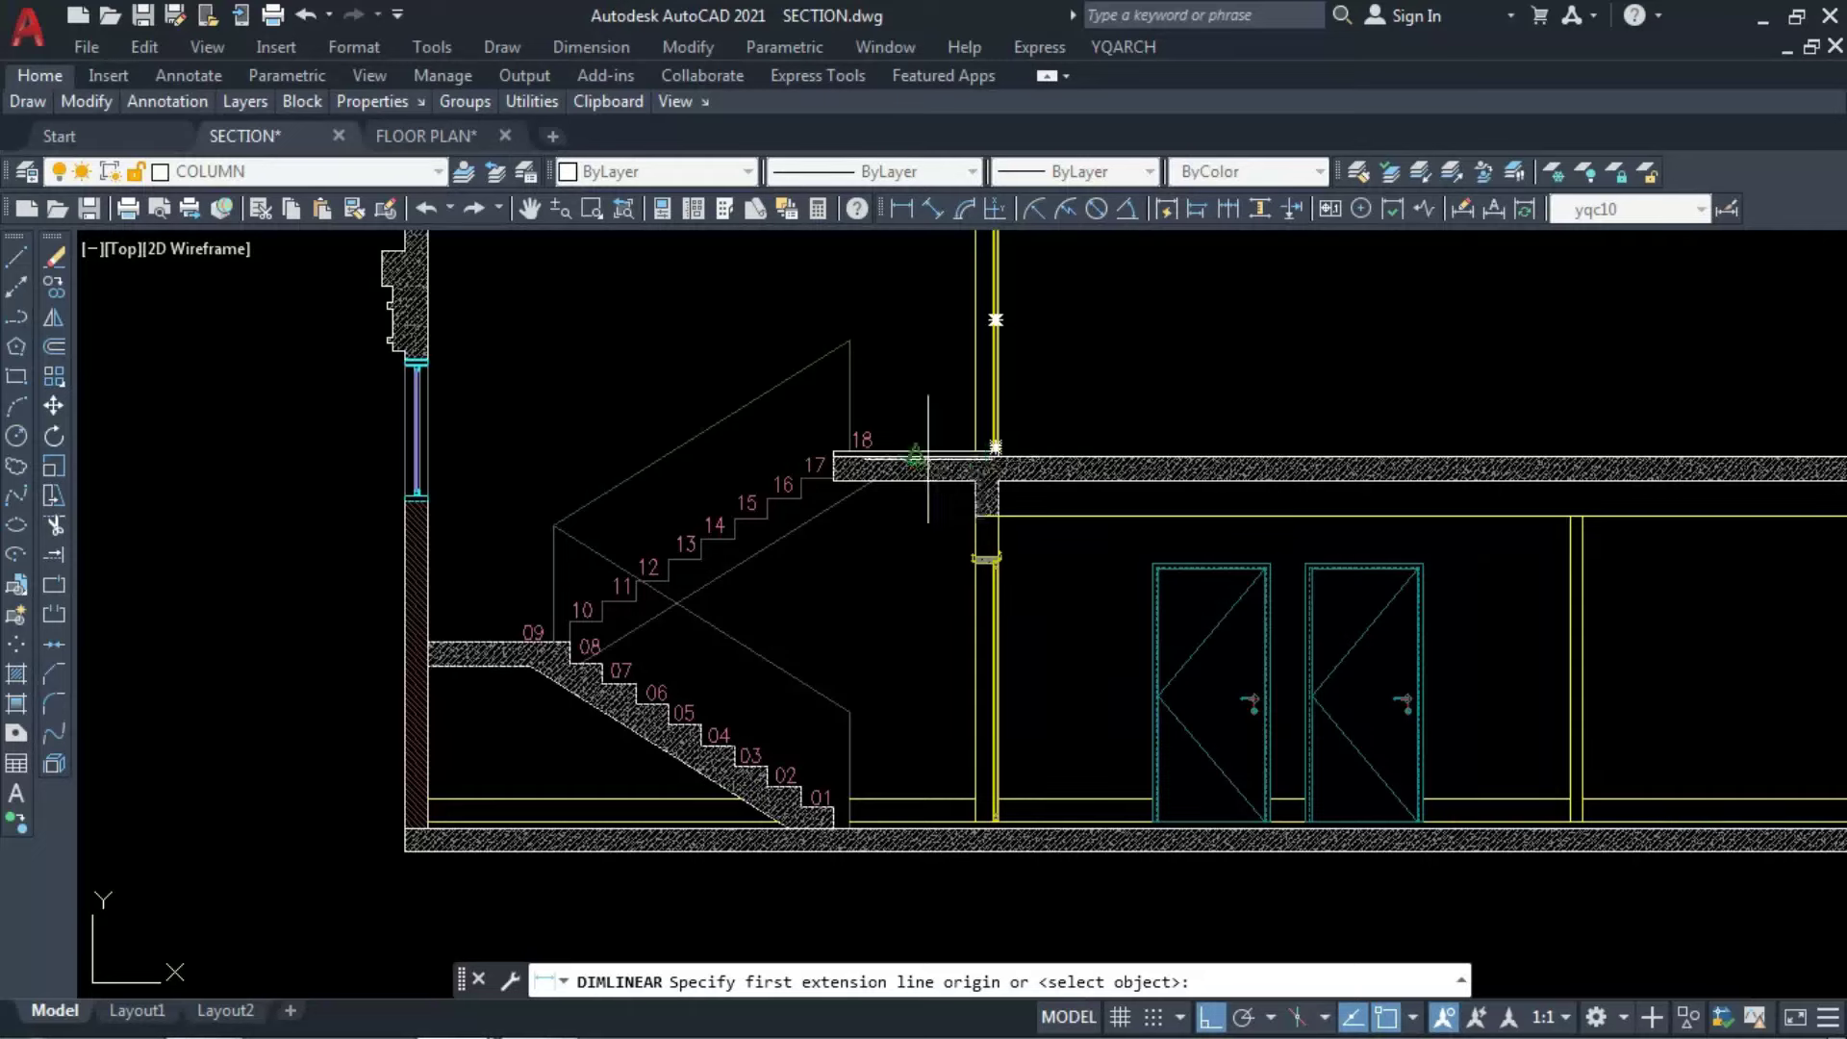
click(916, 452)
click(914, 828)
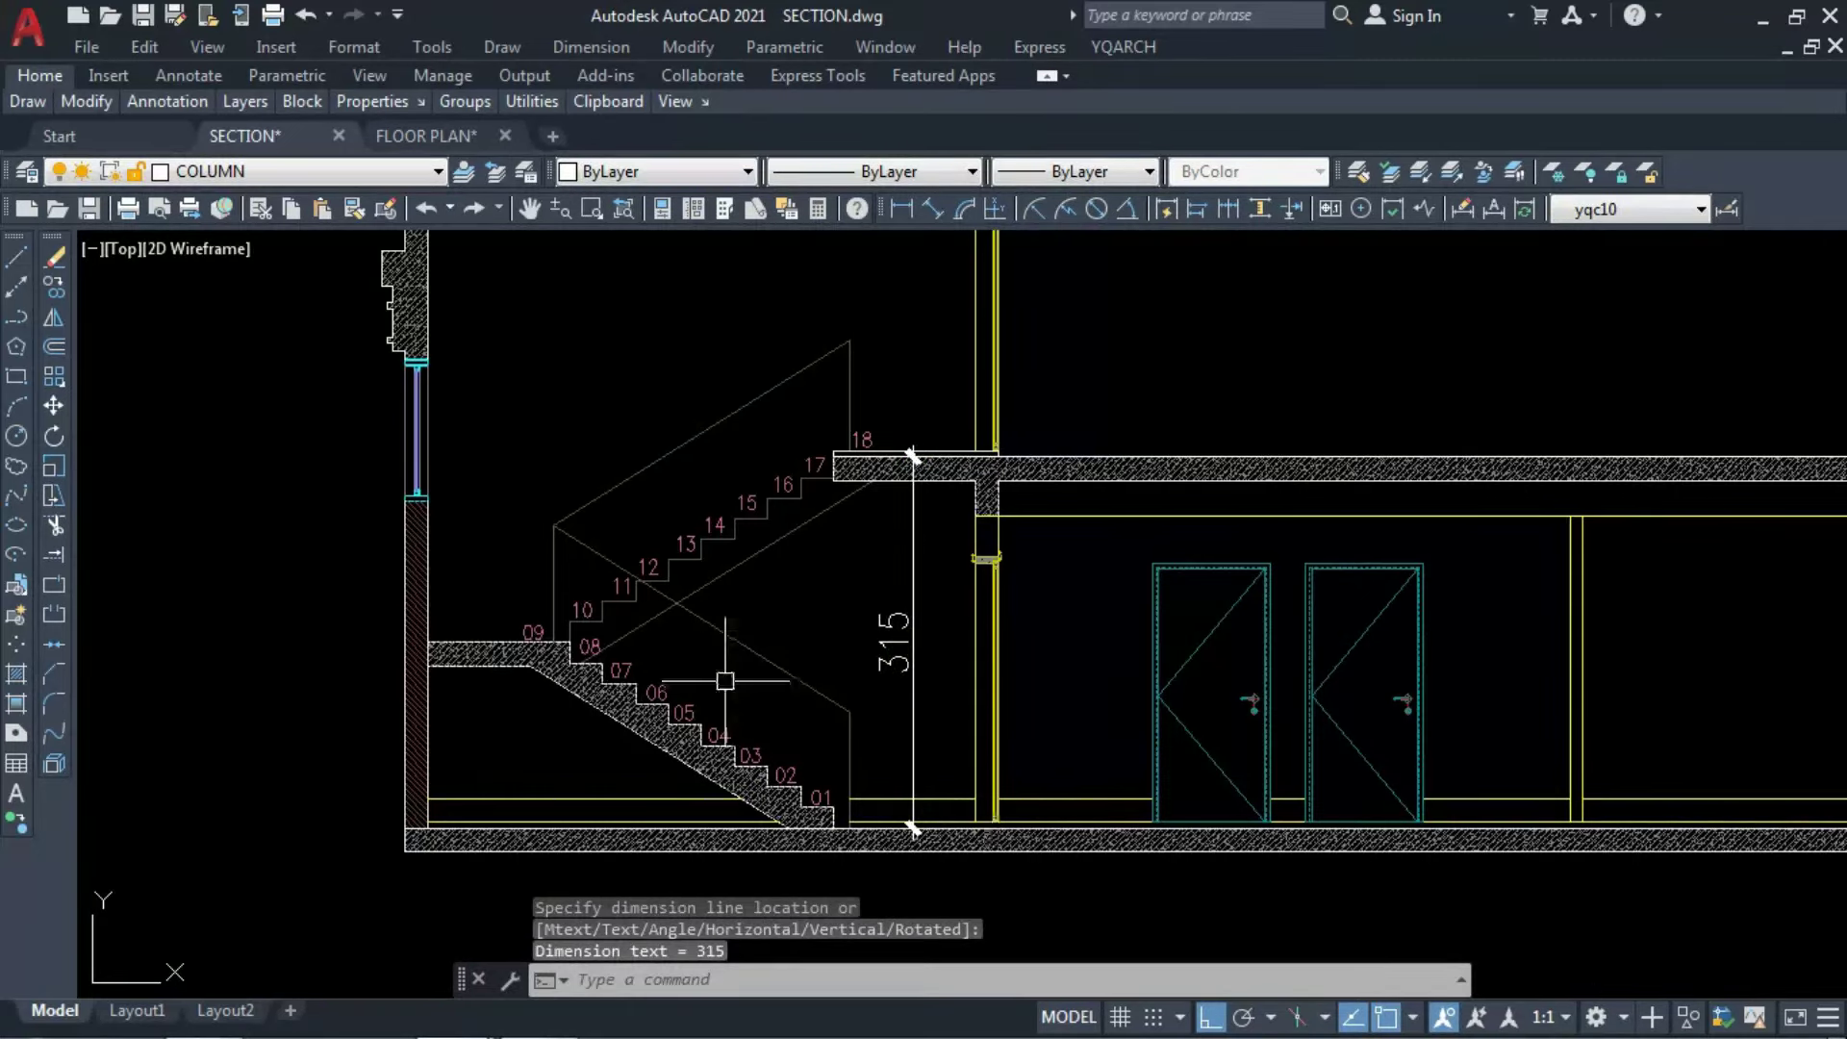
scroll(726, 681, down, 3)
scroll(1174, 774, up, 6)
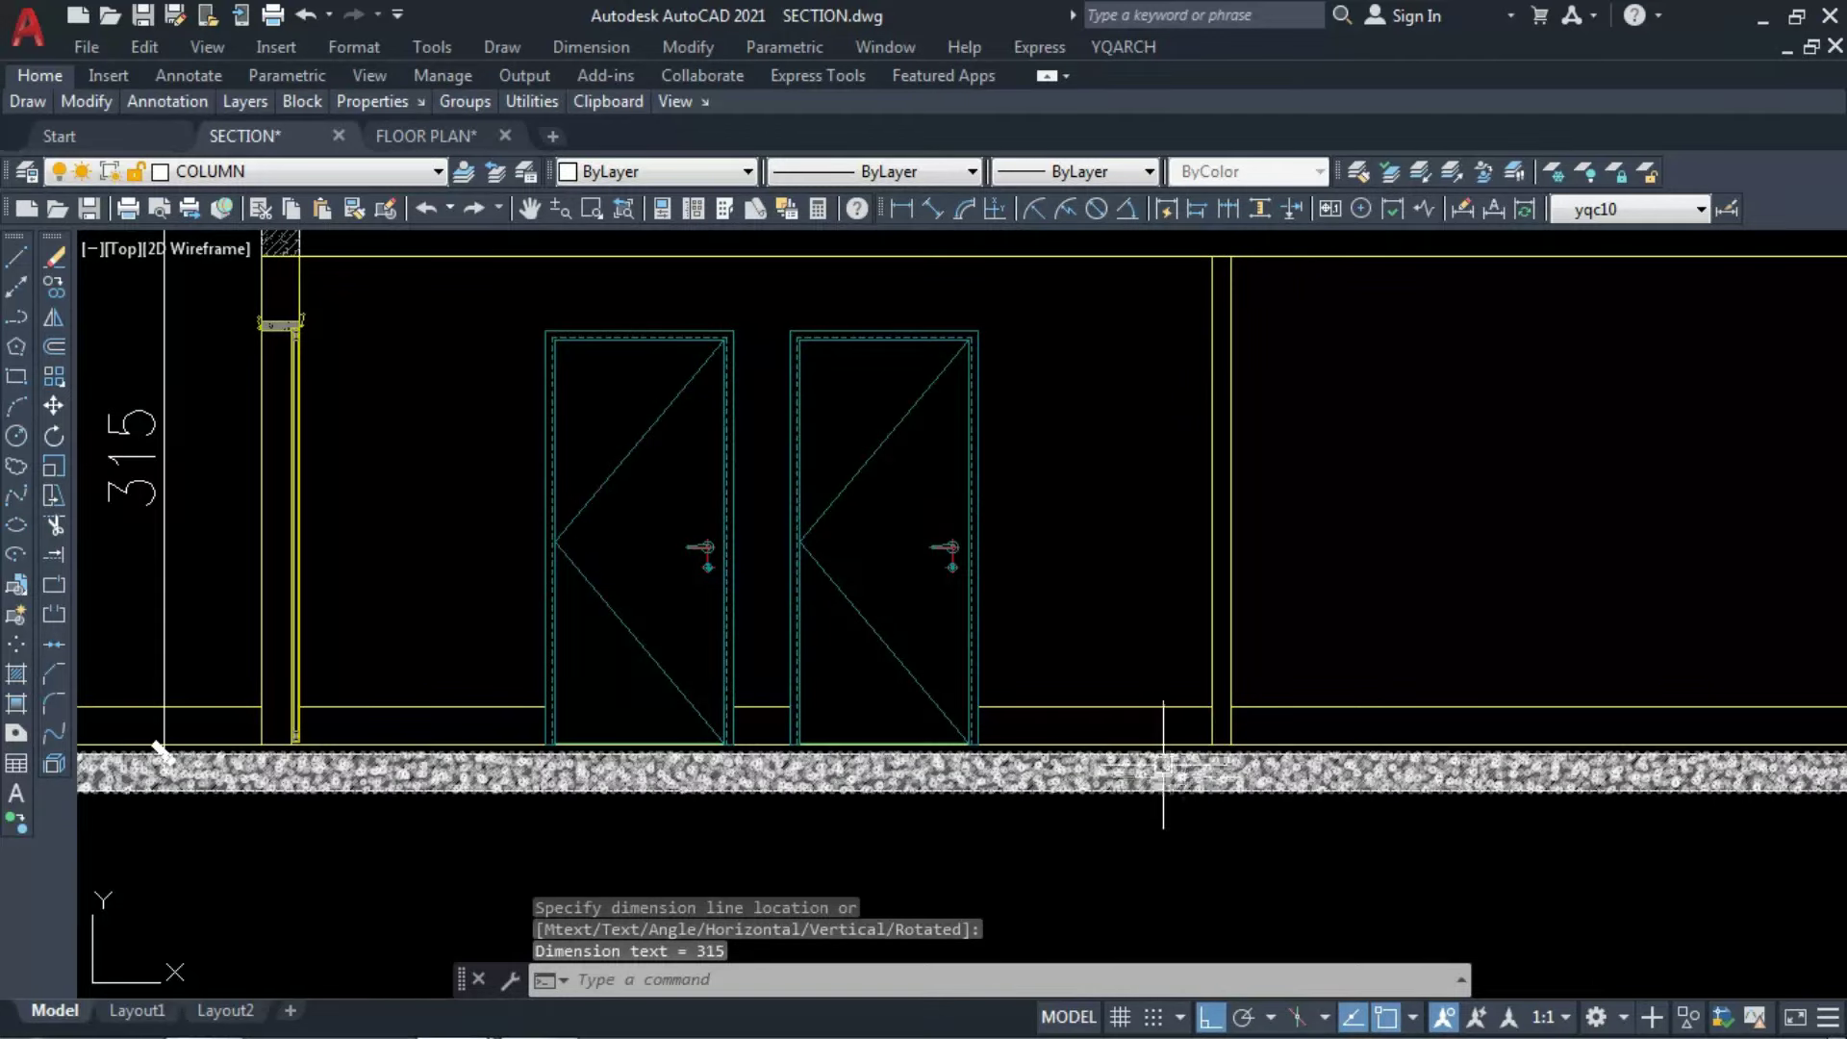
key(Return)
key(Escape)
Extend the yellow vertical line down to the floor slab.
text(ex)
key(Return)
click(1203, 749)
scroll(1208, 747, up, 4)
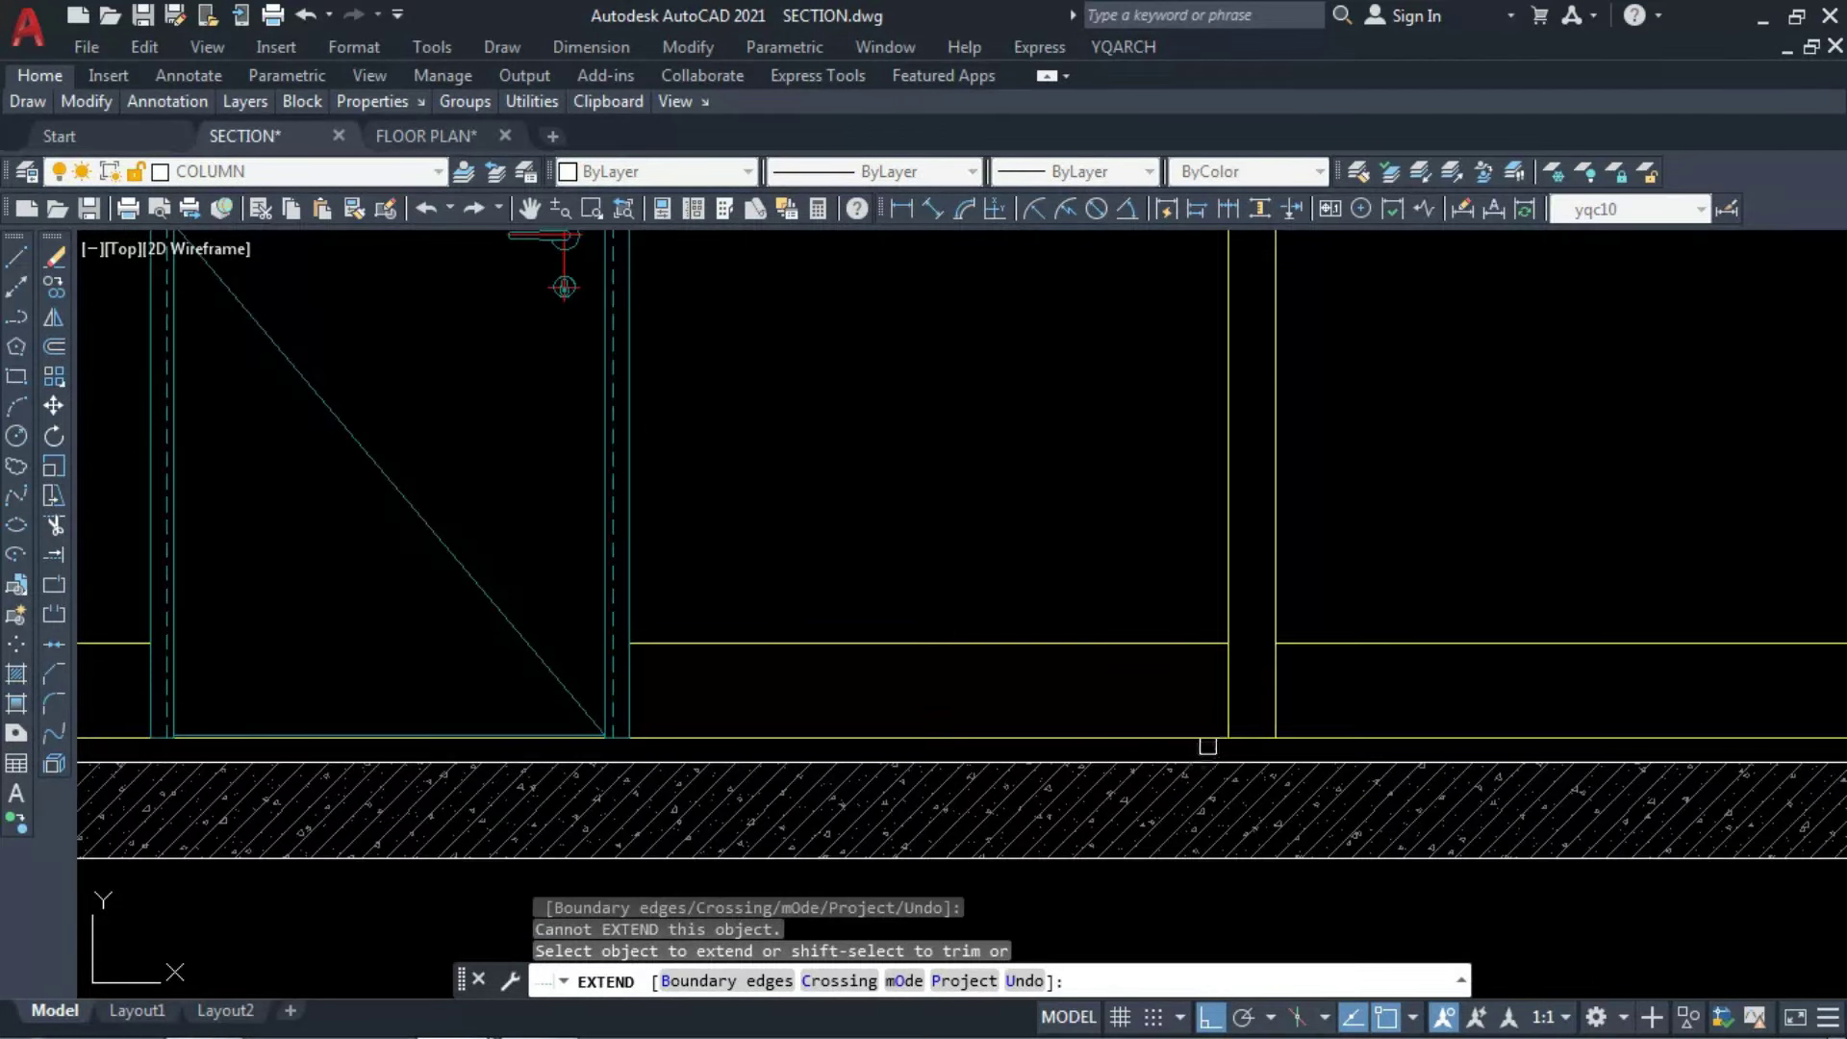
click(1228, 713)
key(Escape)
text(tr)
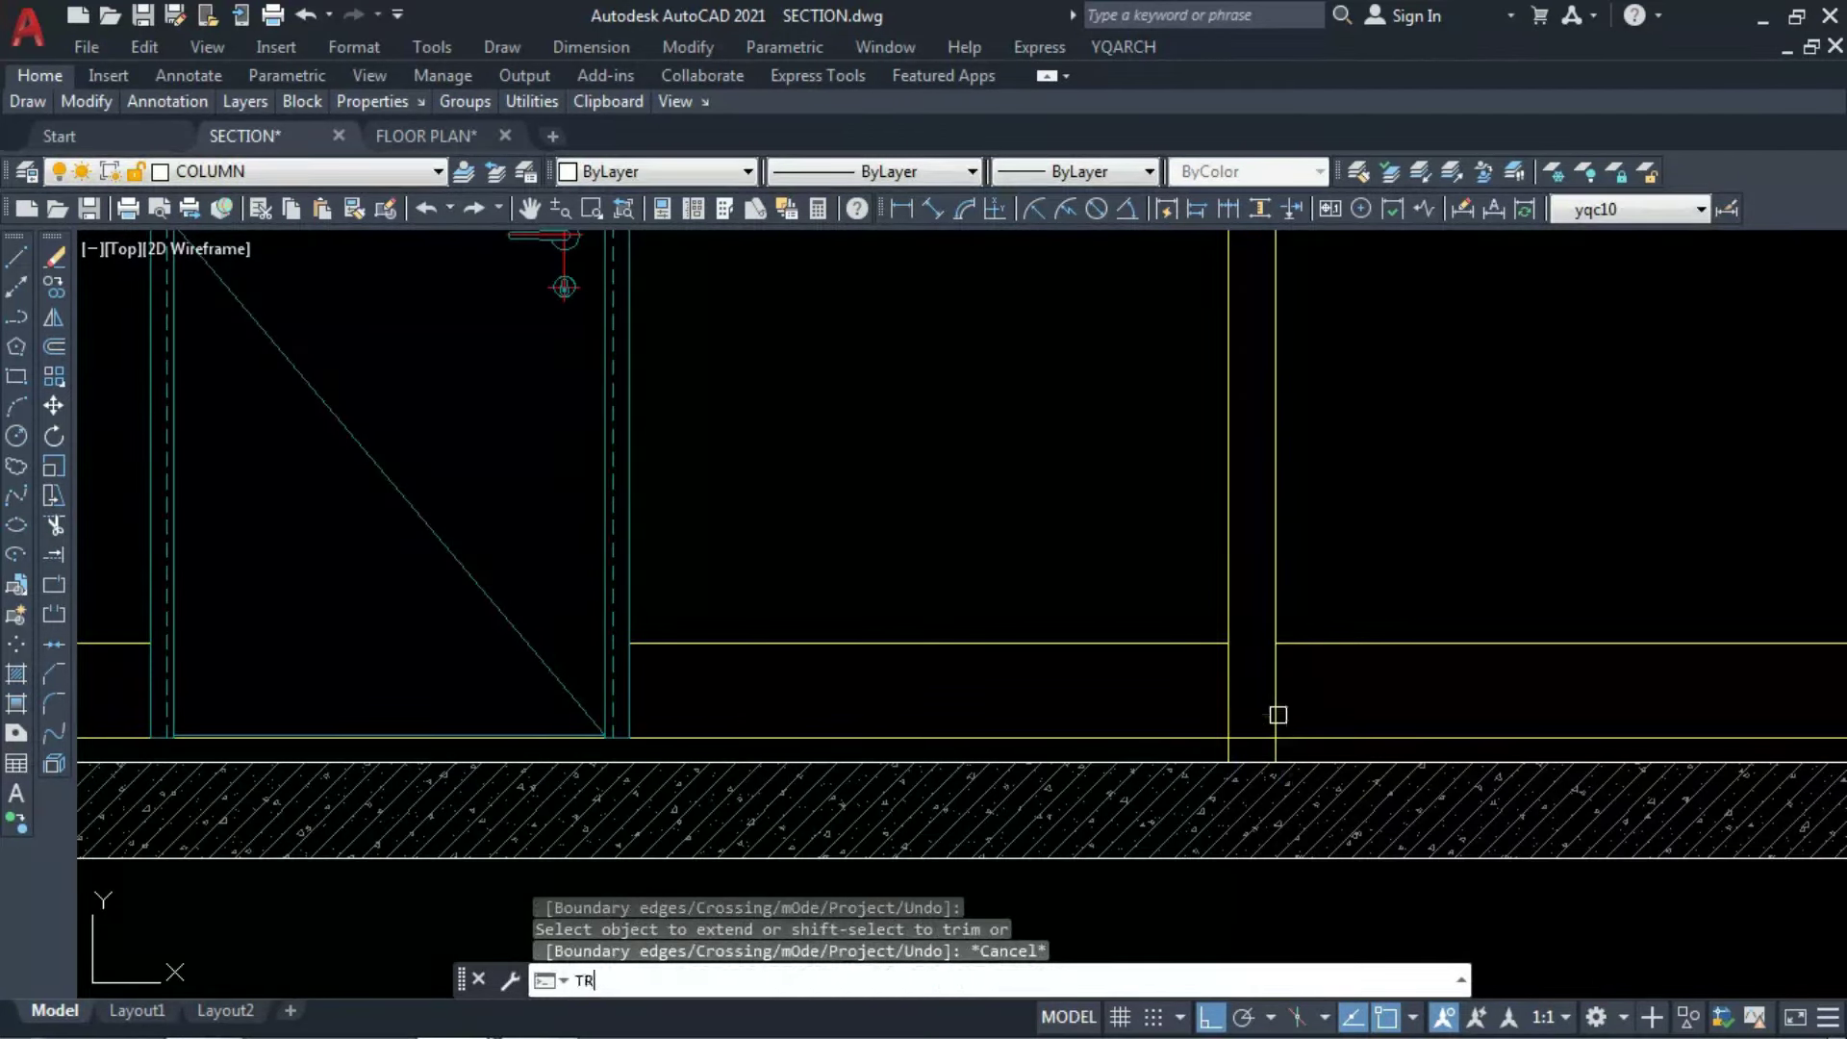
key(Return)
key(Escape)
scroll(985, 734, down, 5)
scroll(850, 742, up, 3)
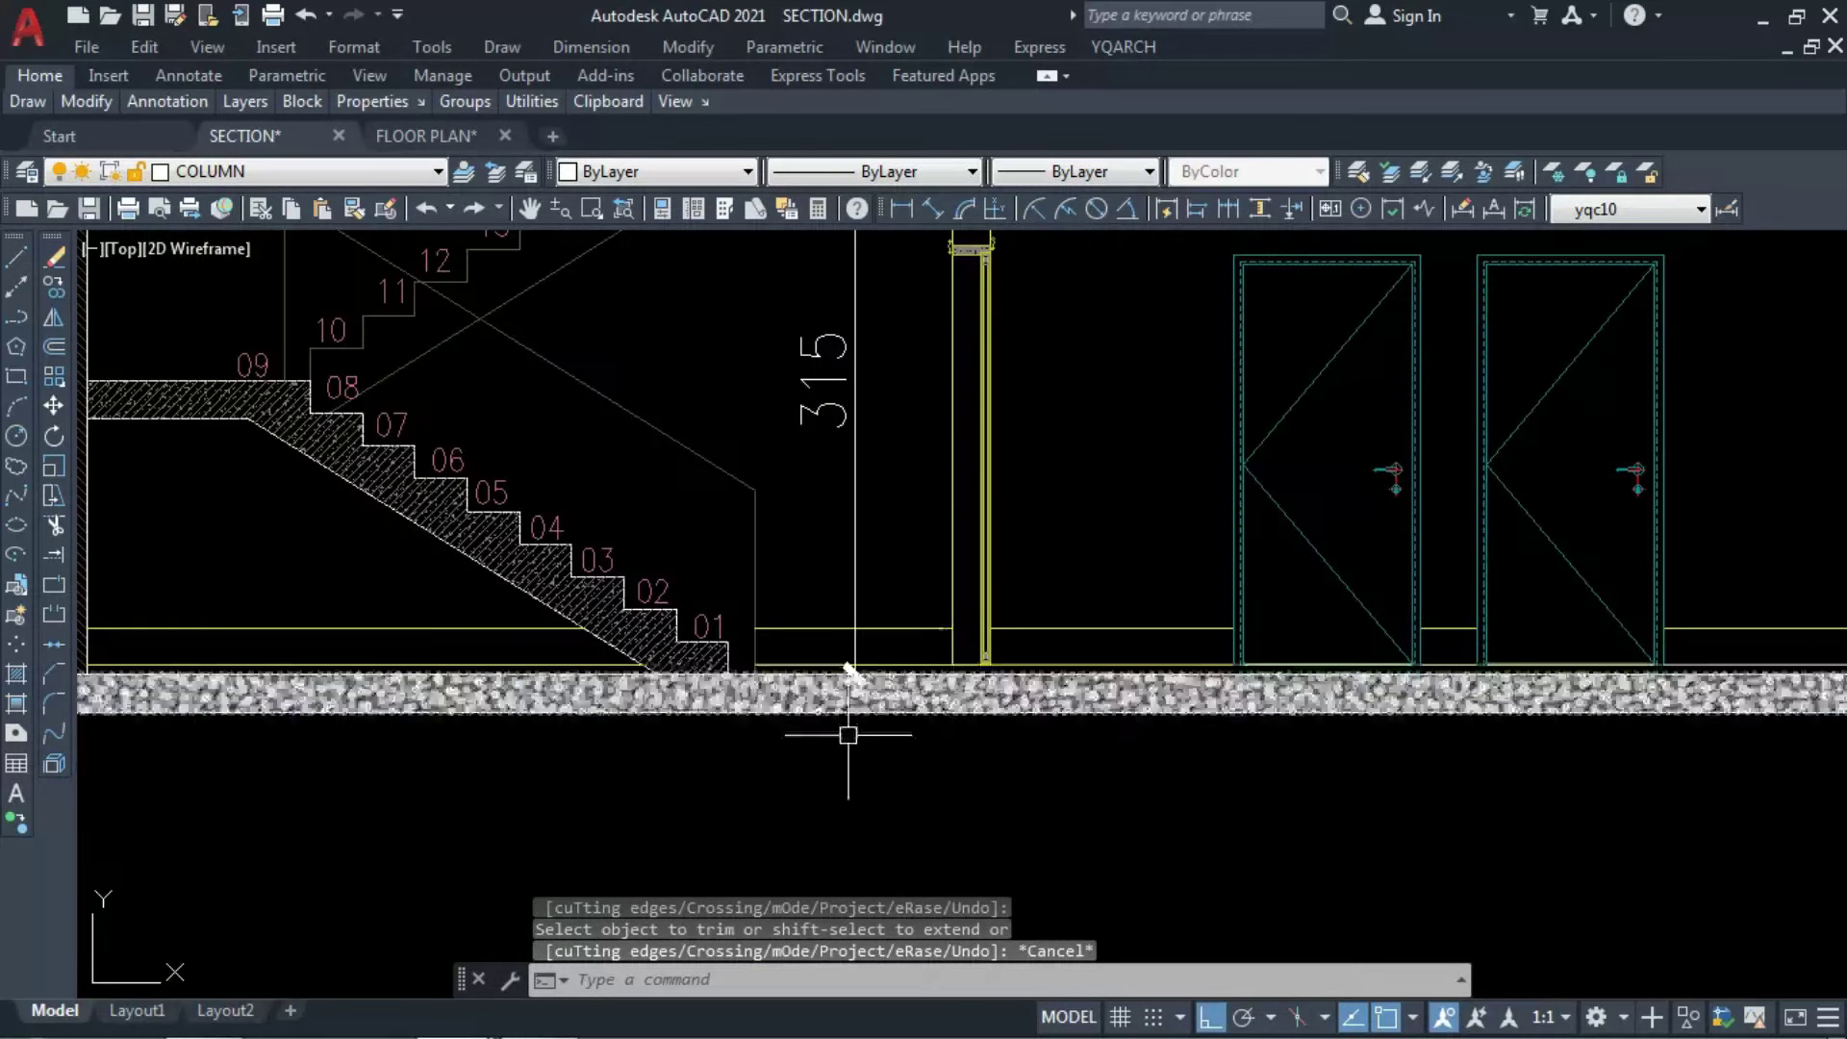
scroll(858, 818, down, 1)
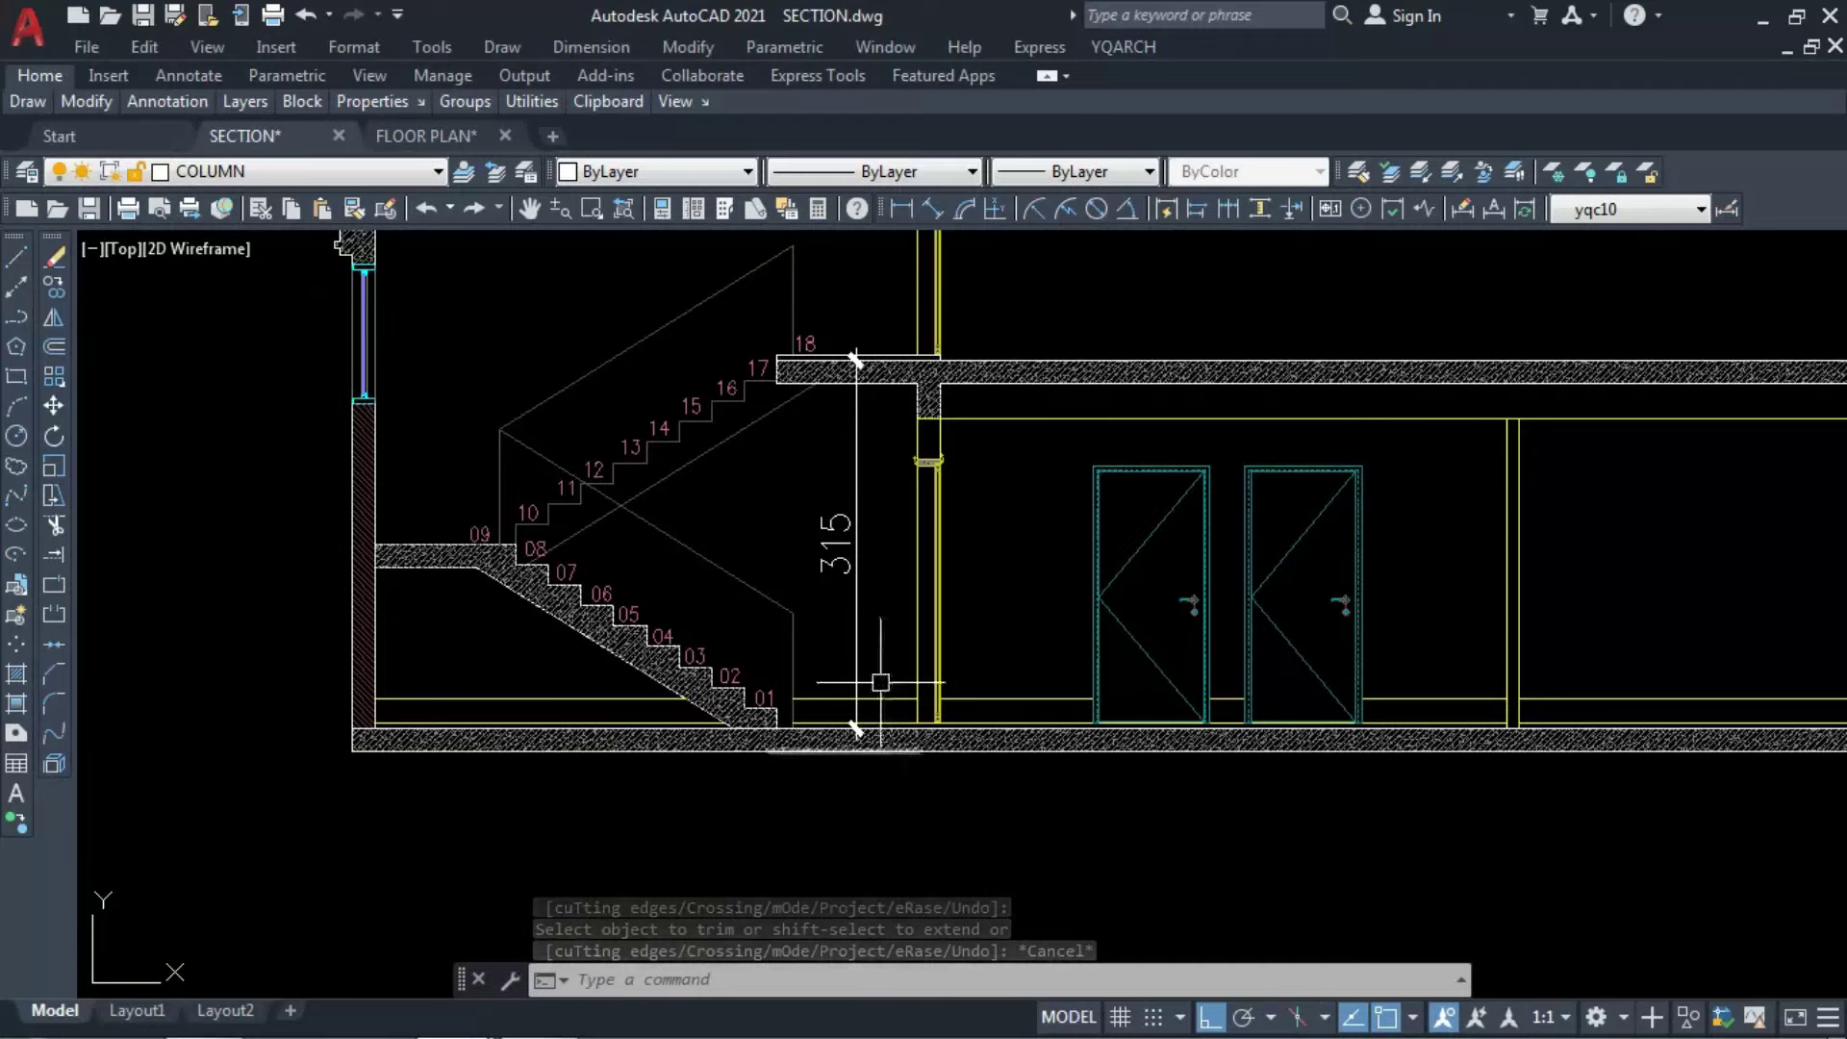
Dimension the door with 220 beside it and 90 above it.
click(900, 209)
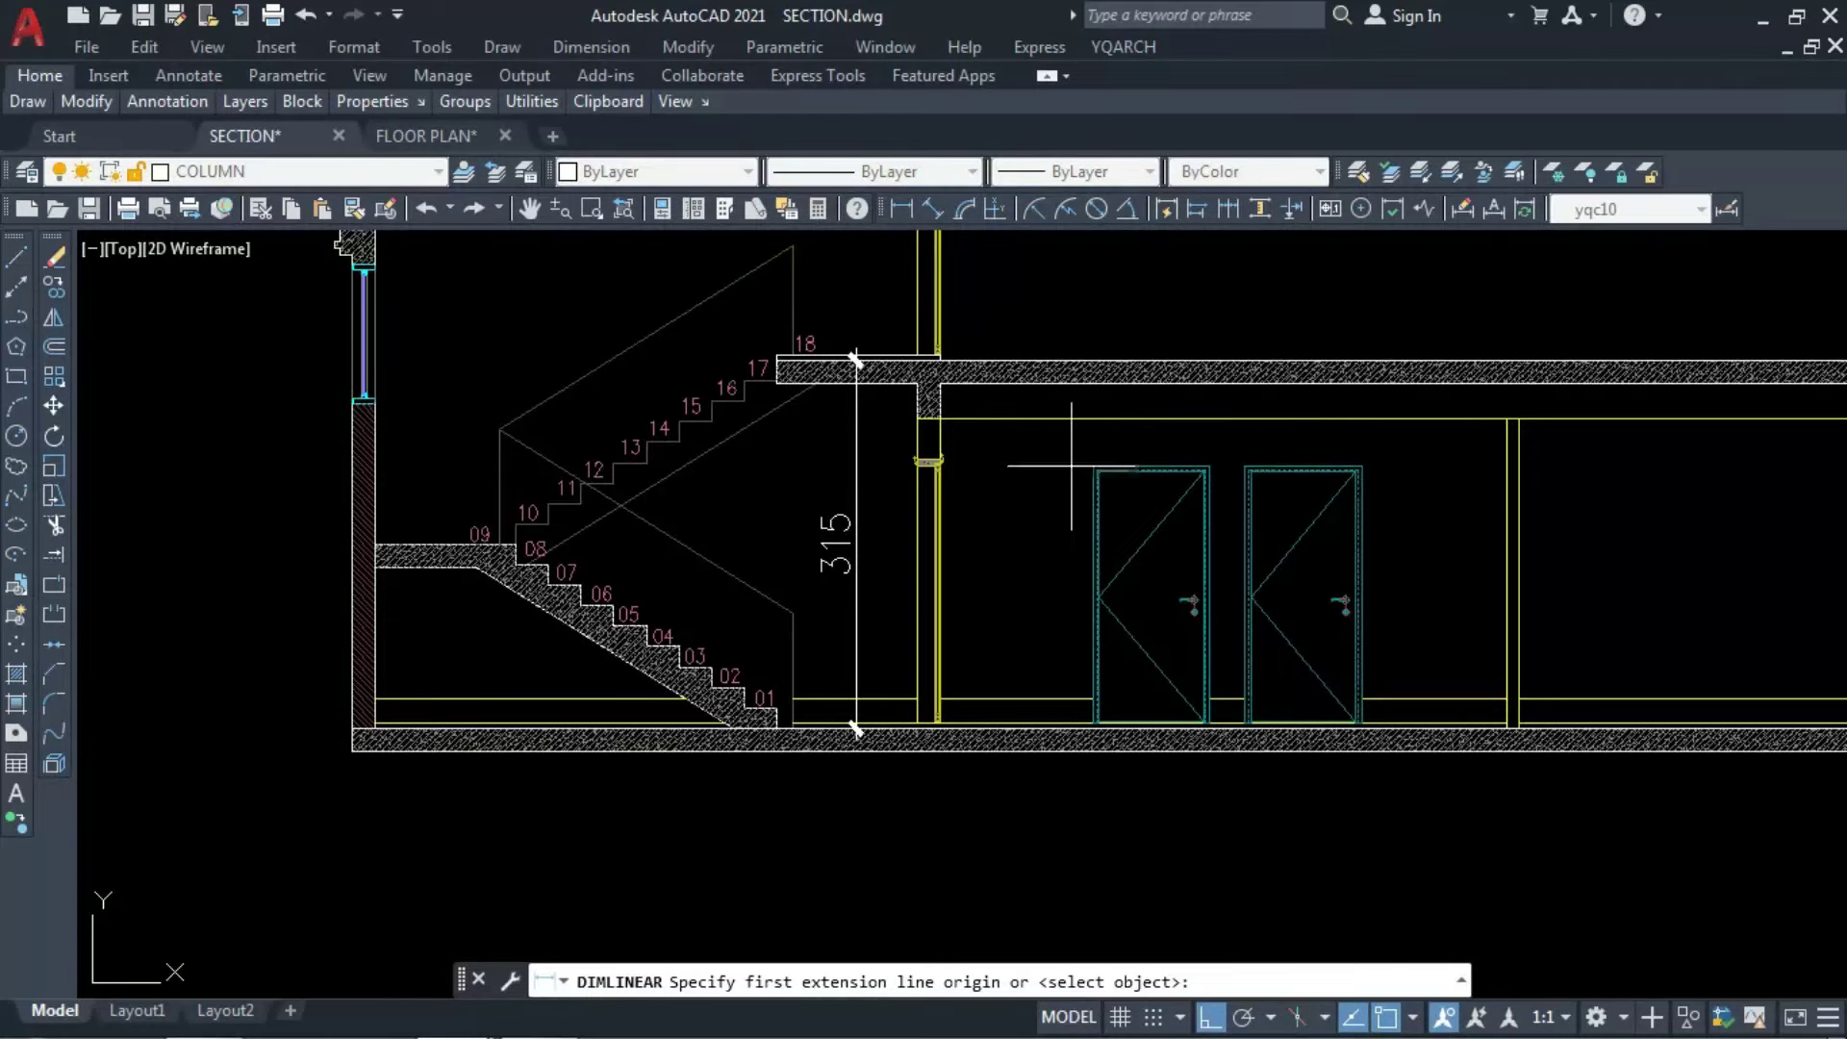
click(1070, 470)
click(1093, 727)
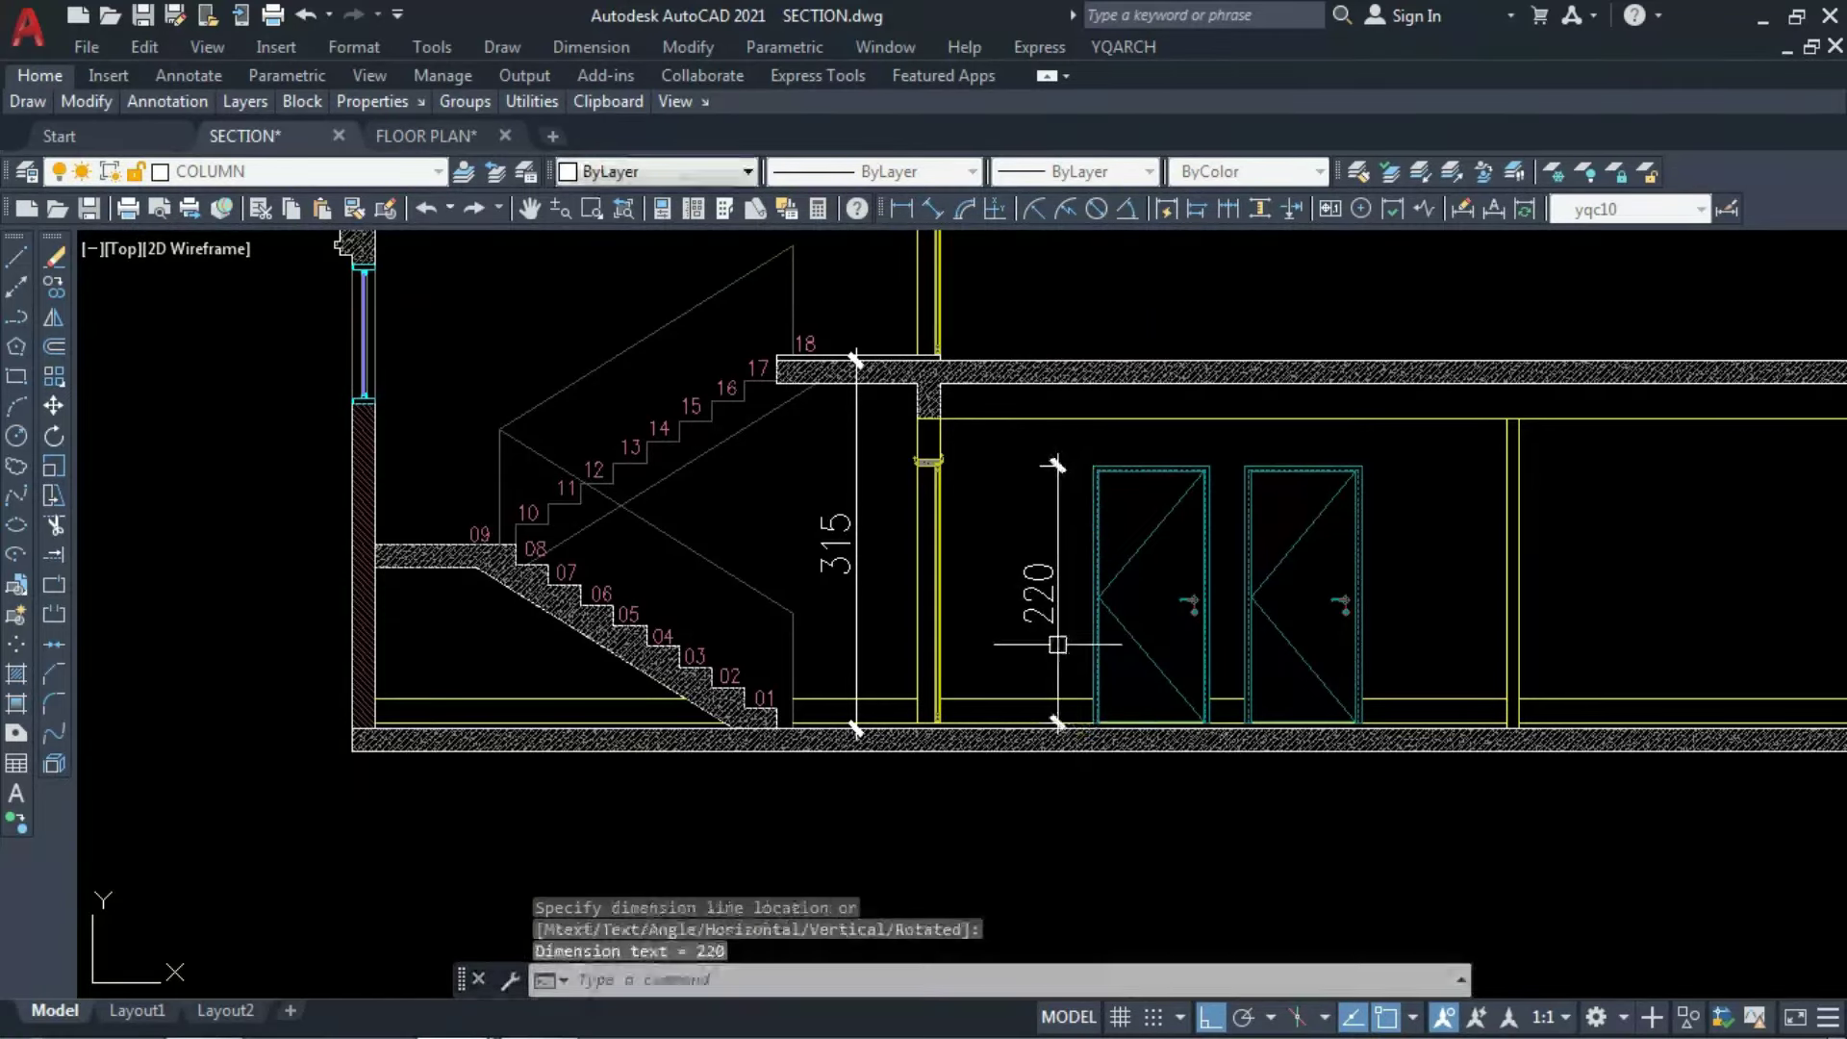
click(1052, 615)
scroll(1077, 441, up, 2)
key(Return)
click(1100, 482)
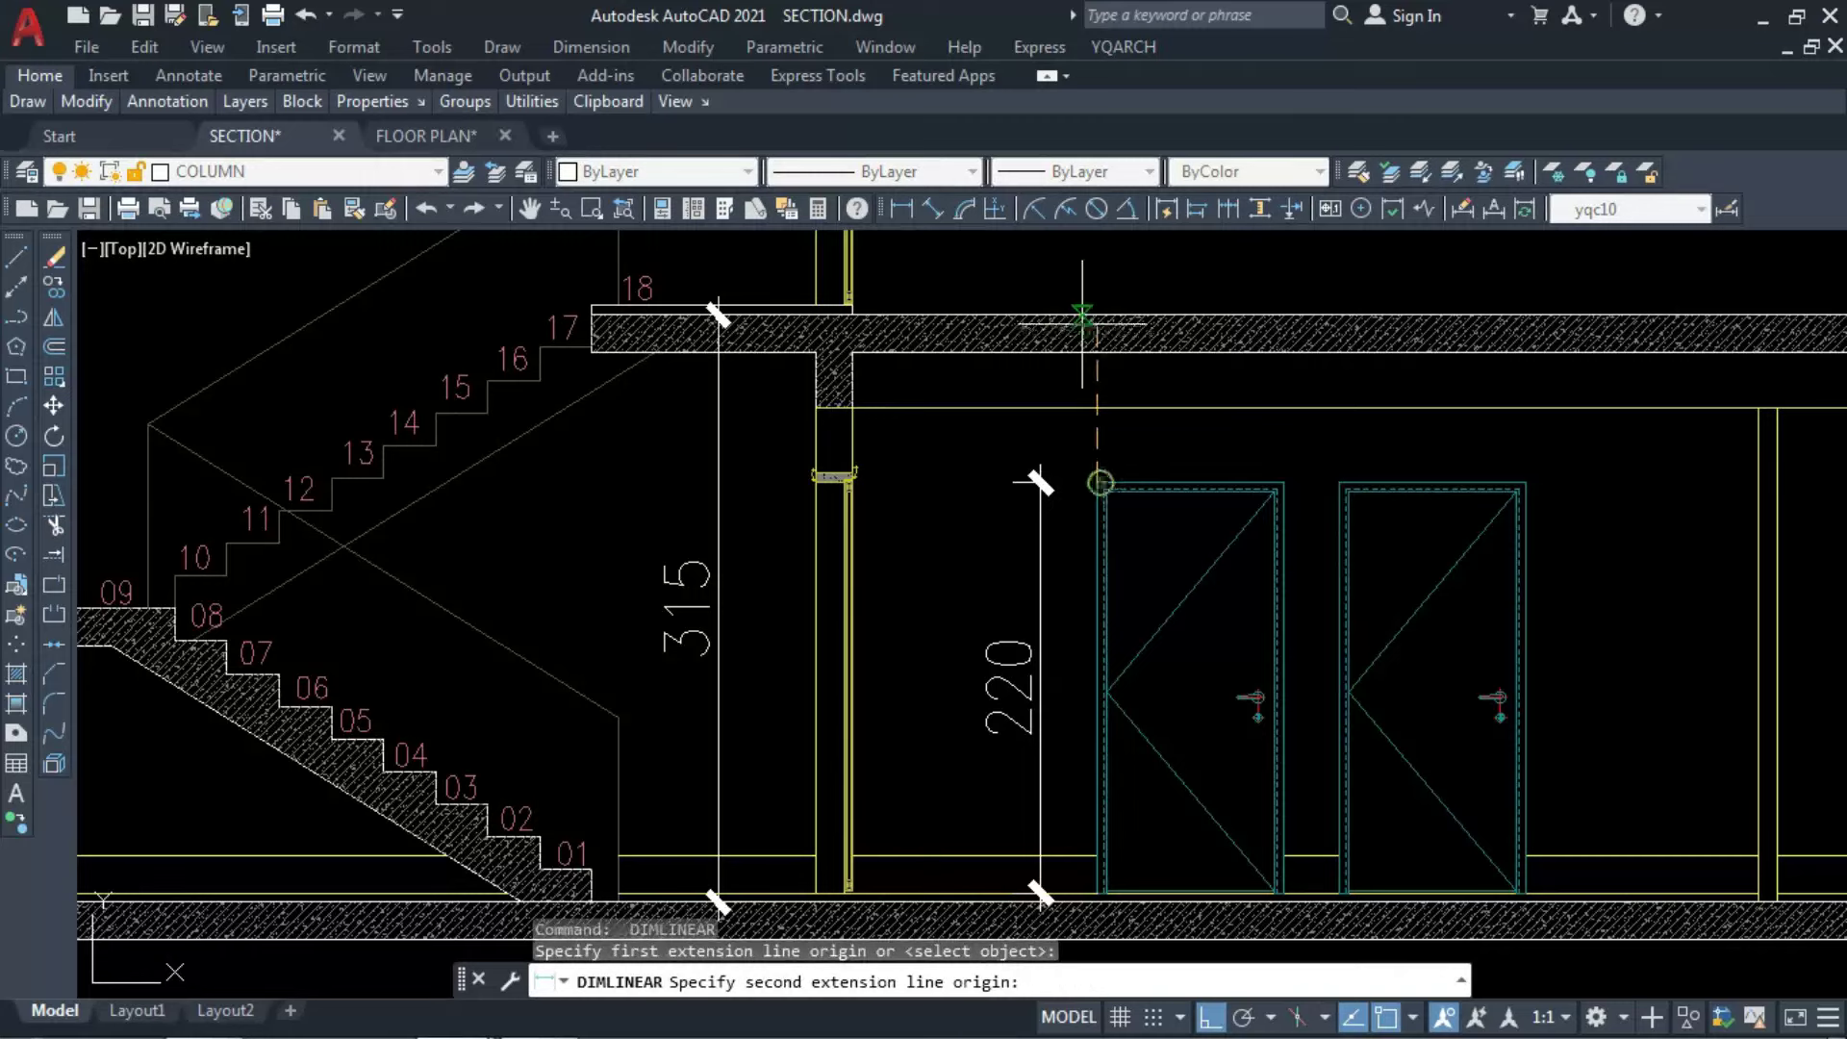
click(1029, 474)
scroll(962, 520, down, 6)
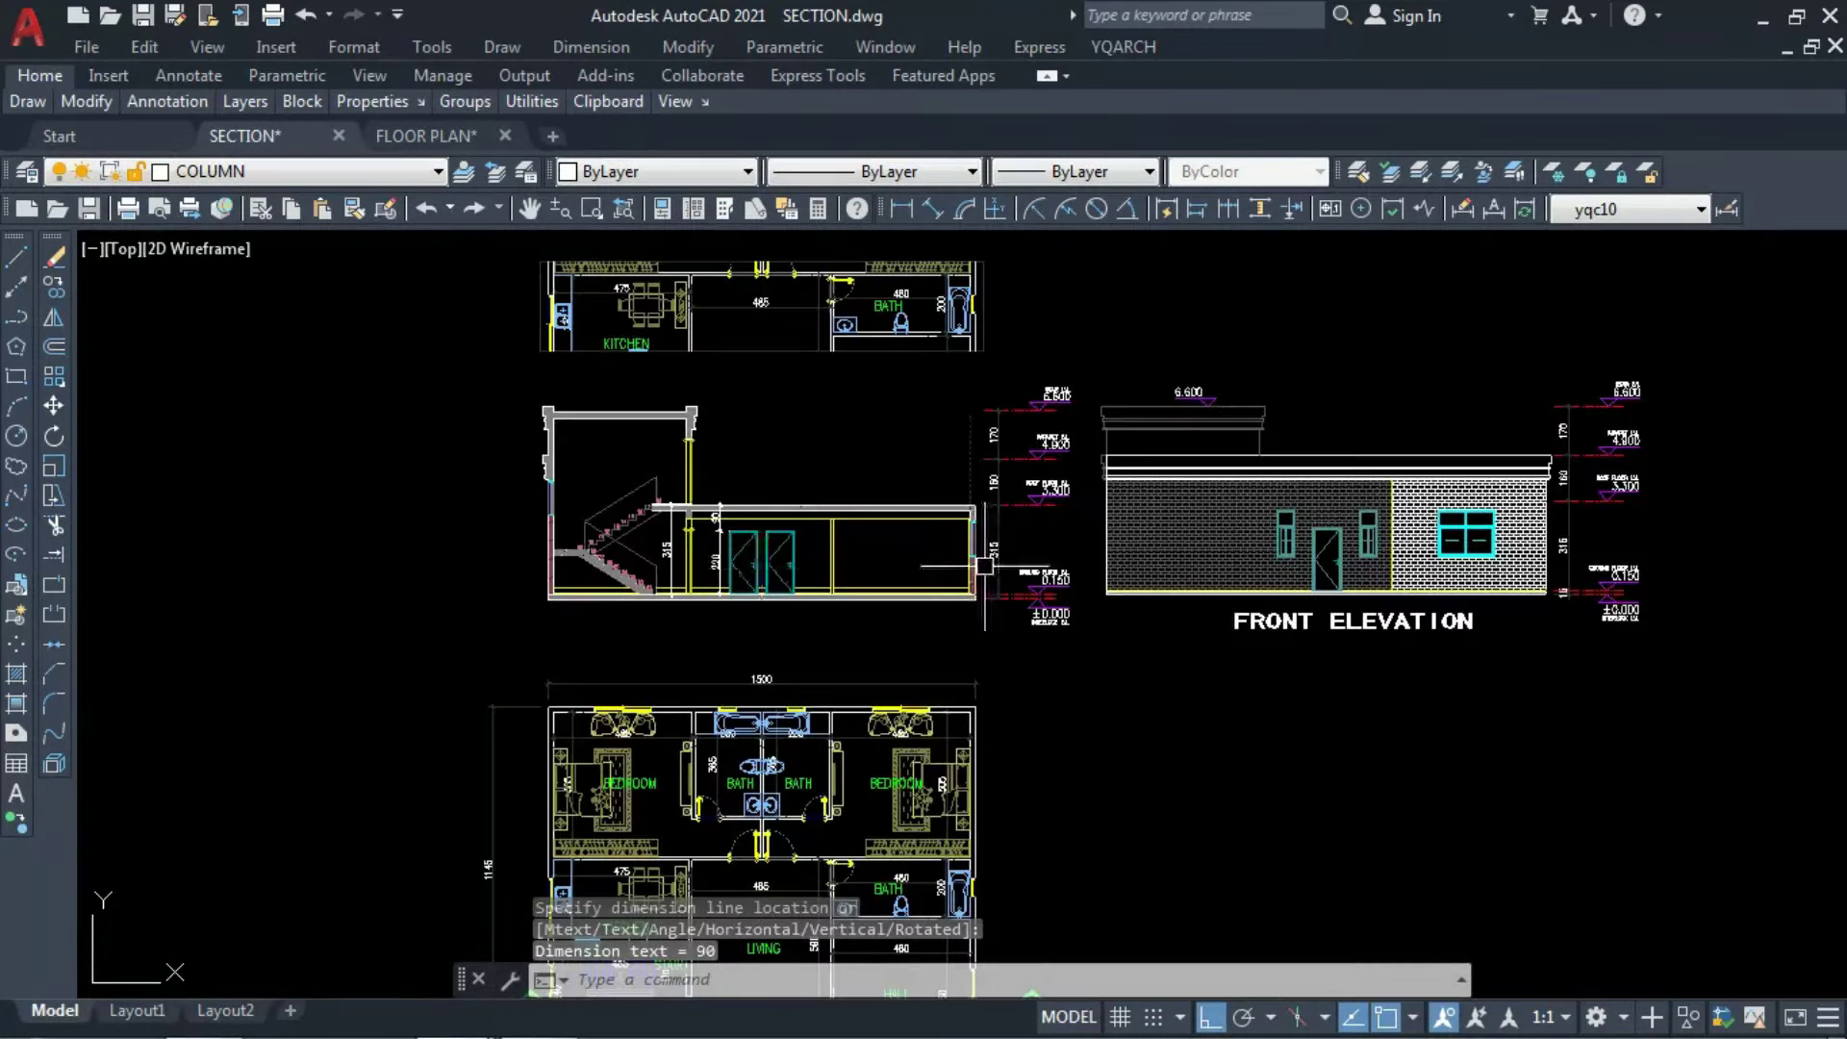
scroll(903, 545, up, 5)
Add the 135 dimension below the window.
key(Return)
scroll(928, 586, up, 3)
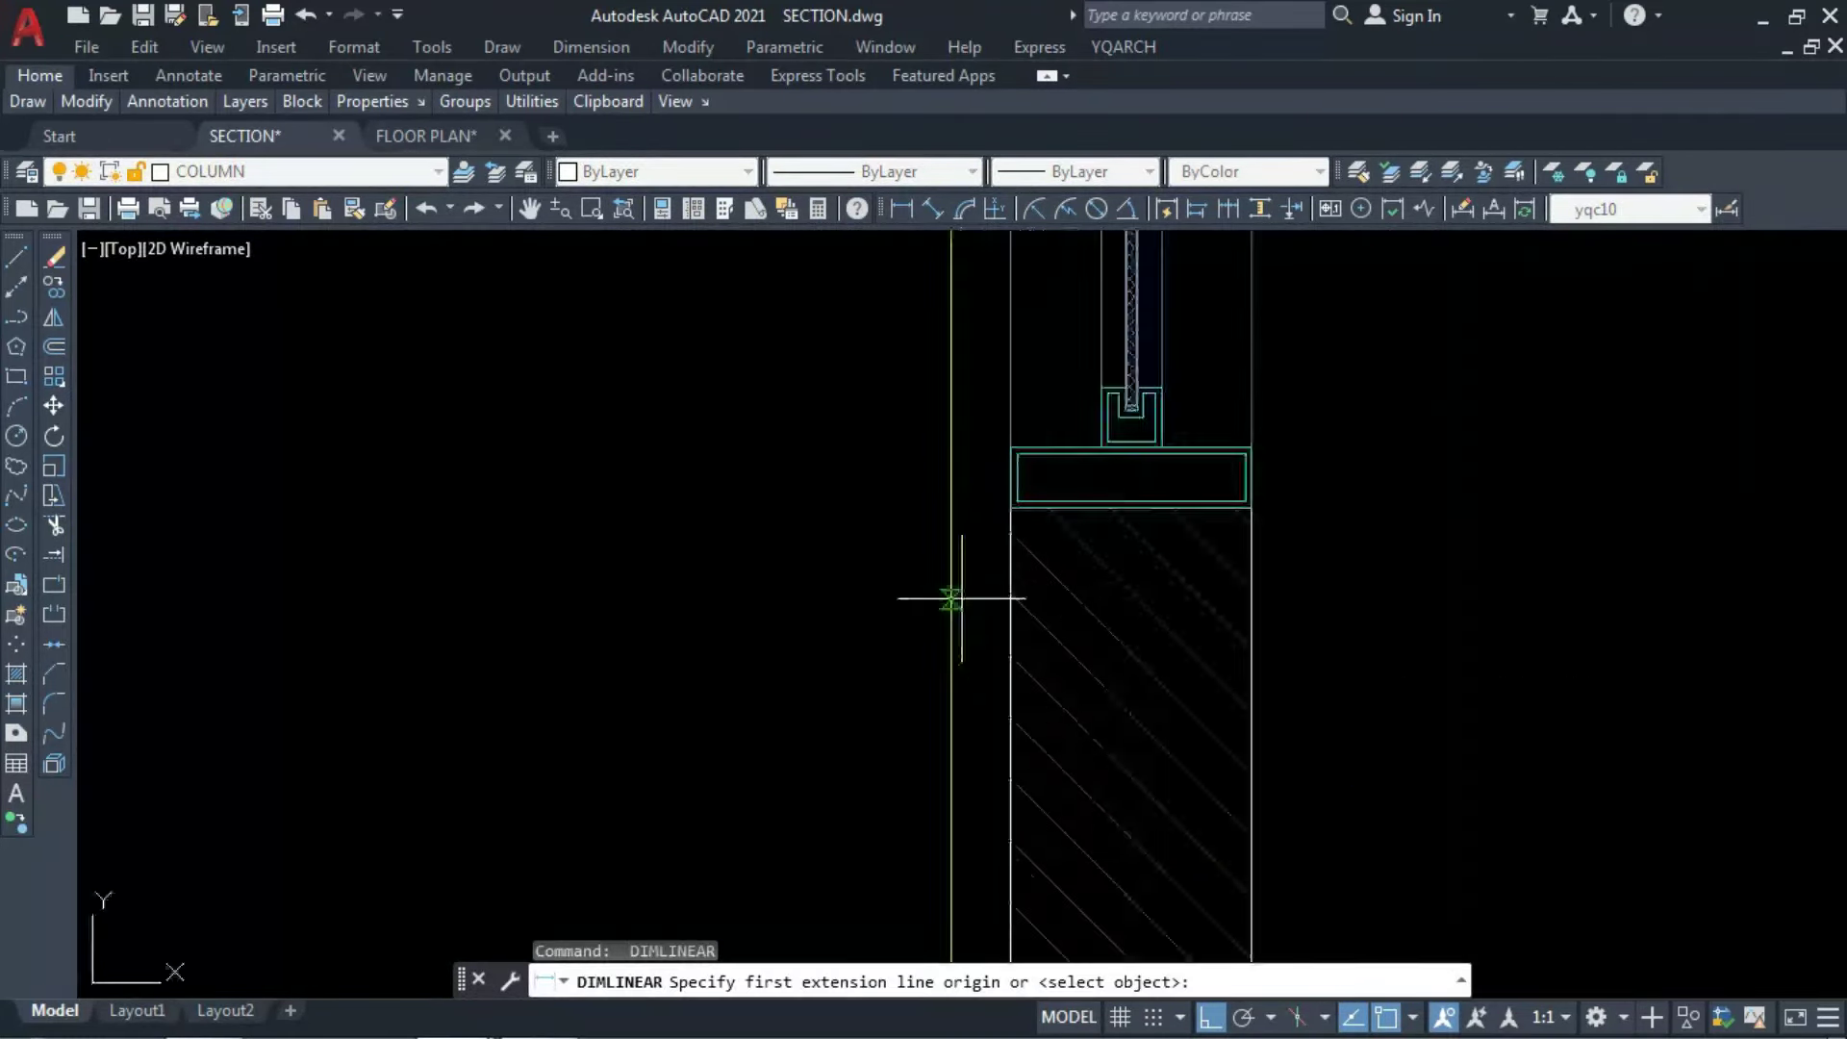
click(1009, 508)
scroll(1009, 508, down, 5)
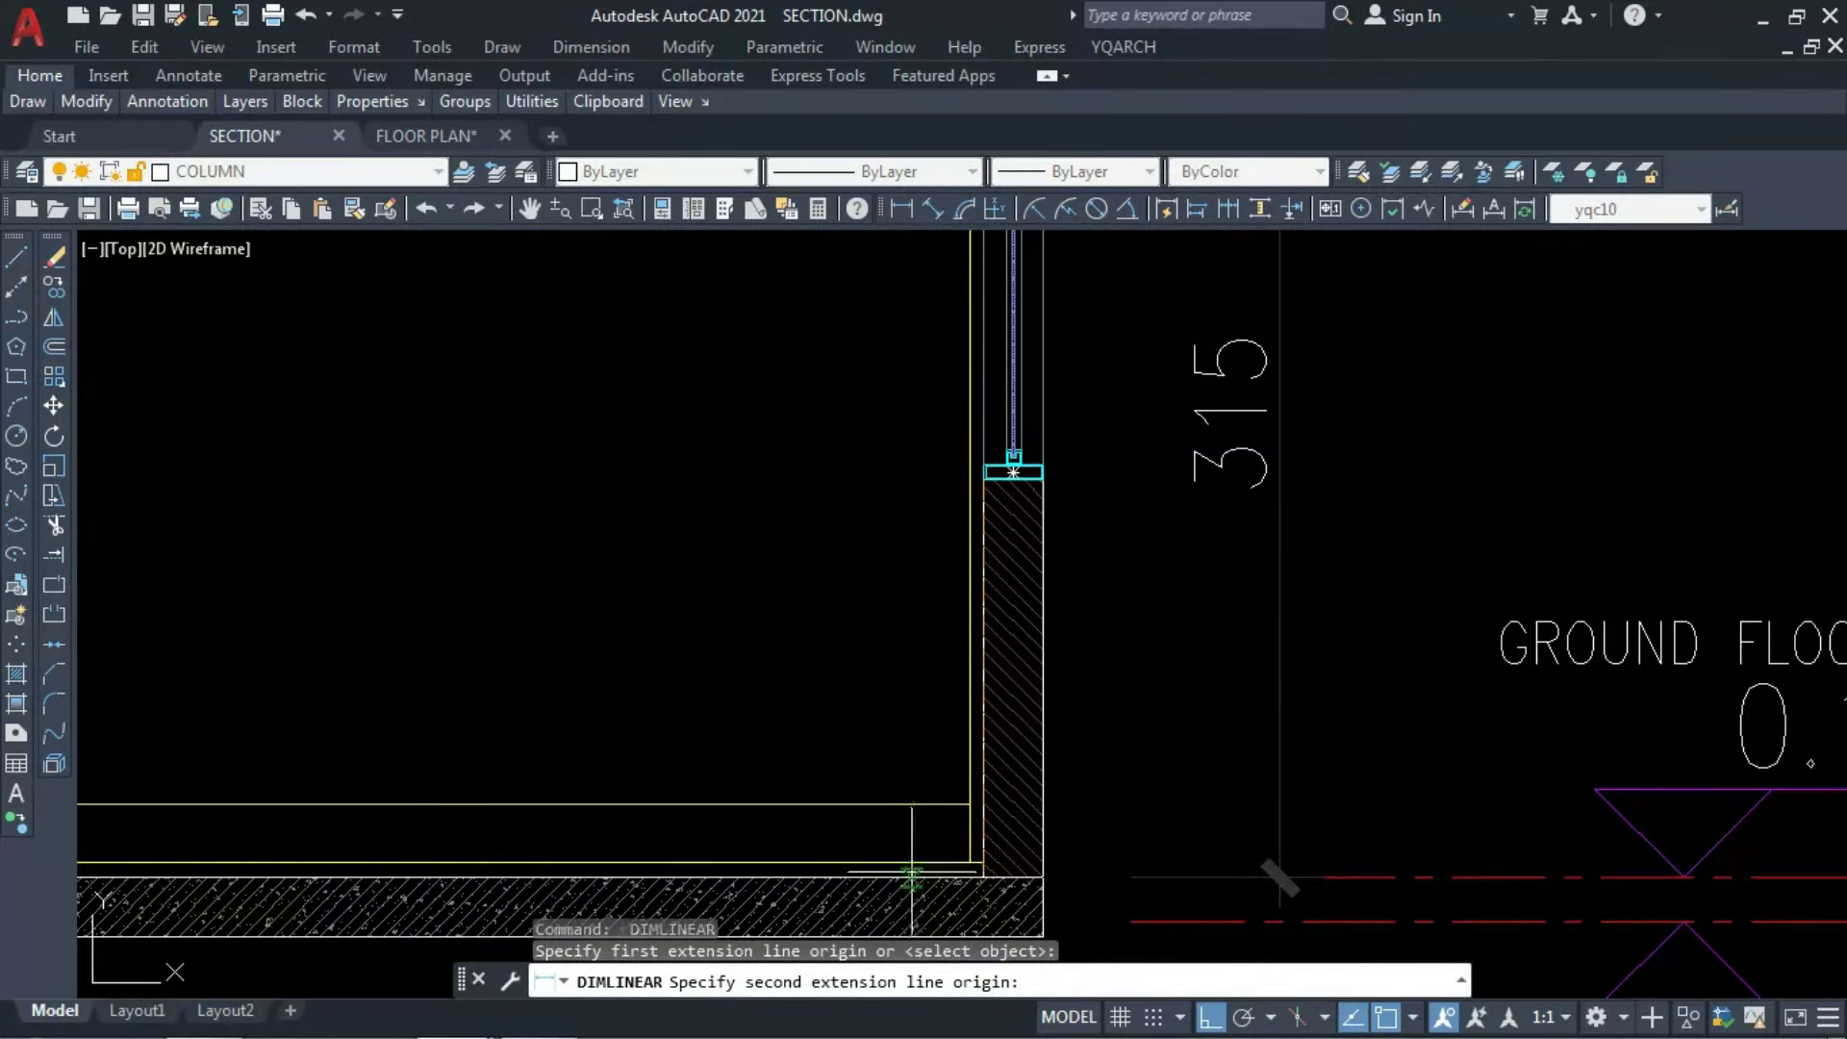
click(870, 478)
scroll(795, 500, up, 3)
Add the 120 dimension from window sill to window head.
key(Return)
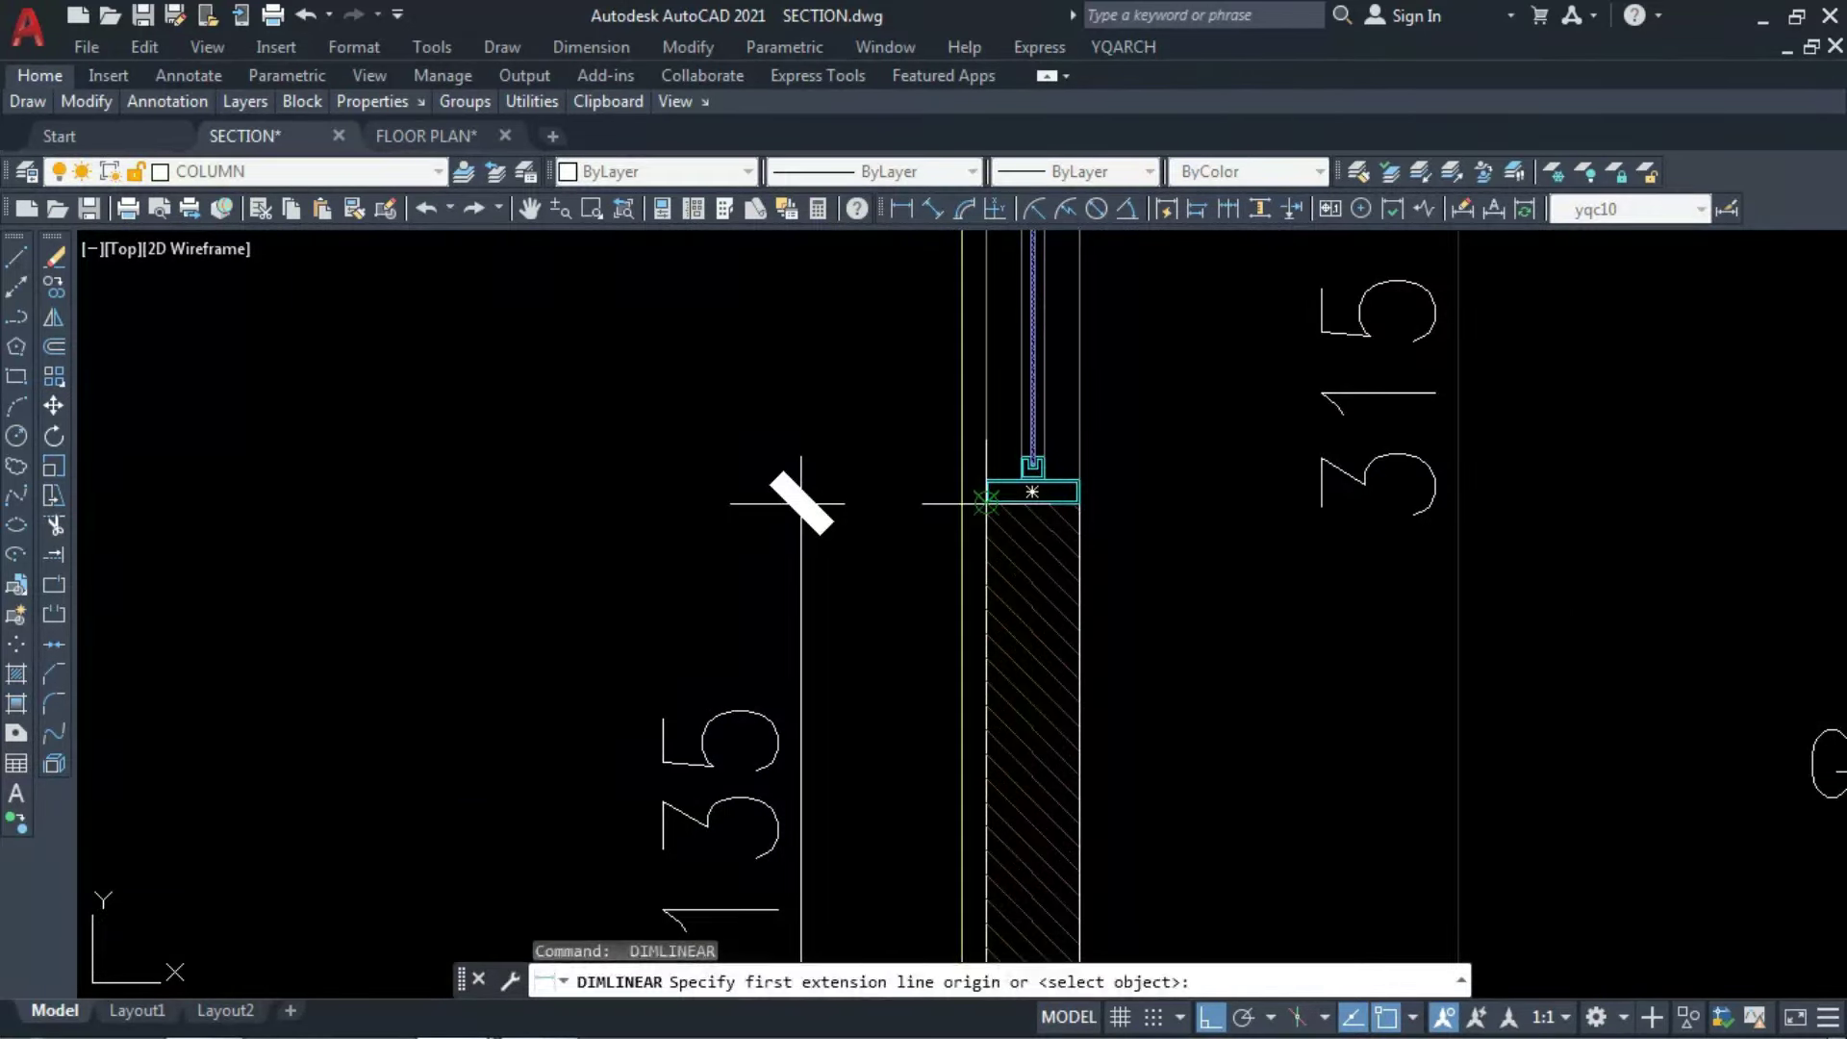
click(1023, 502)
scroll(1022, 502, down, 3)
scroll(846, 560, down, 2)
scroll(952, 427, up, 4)
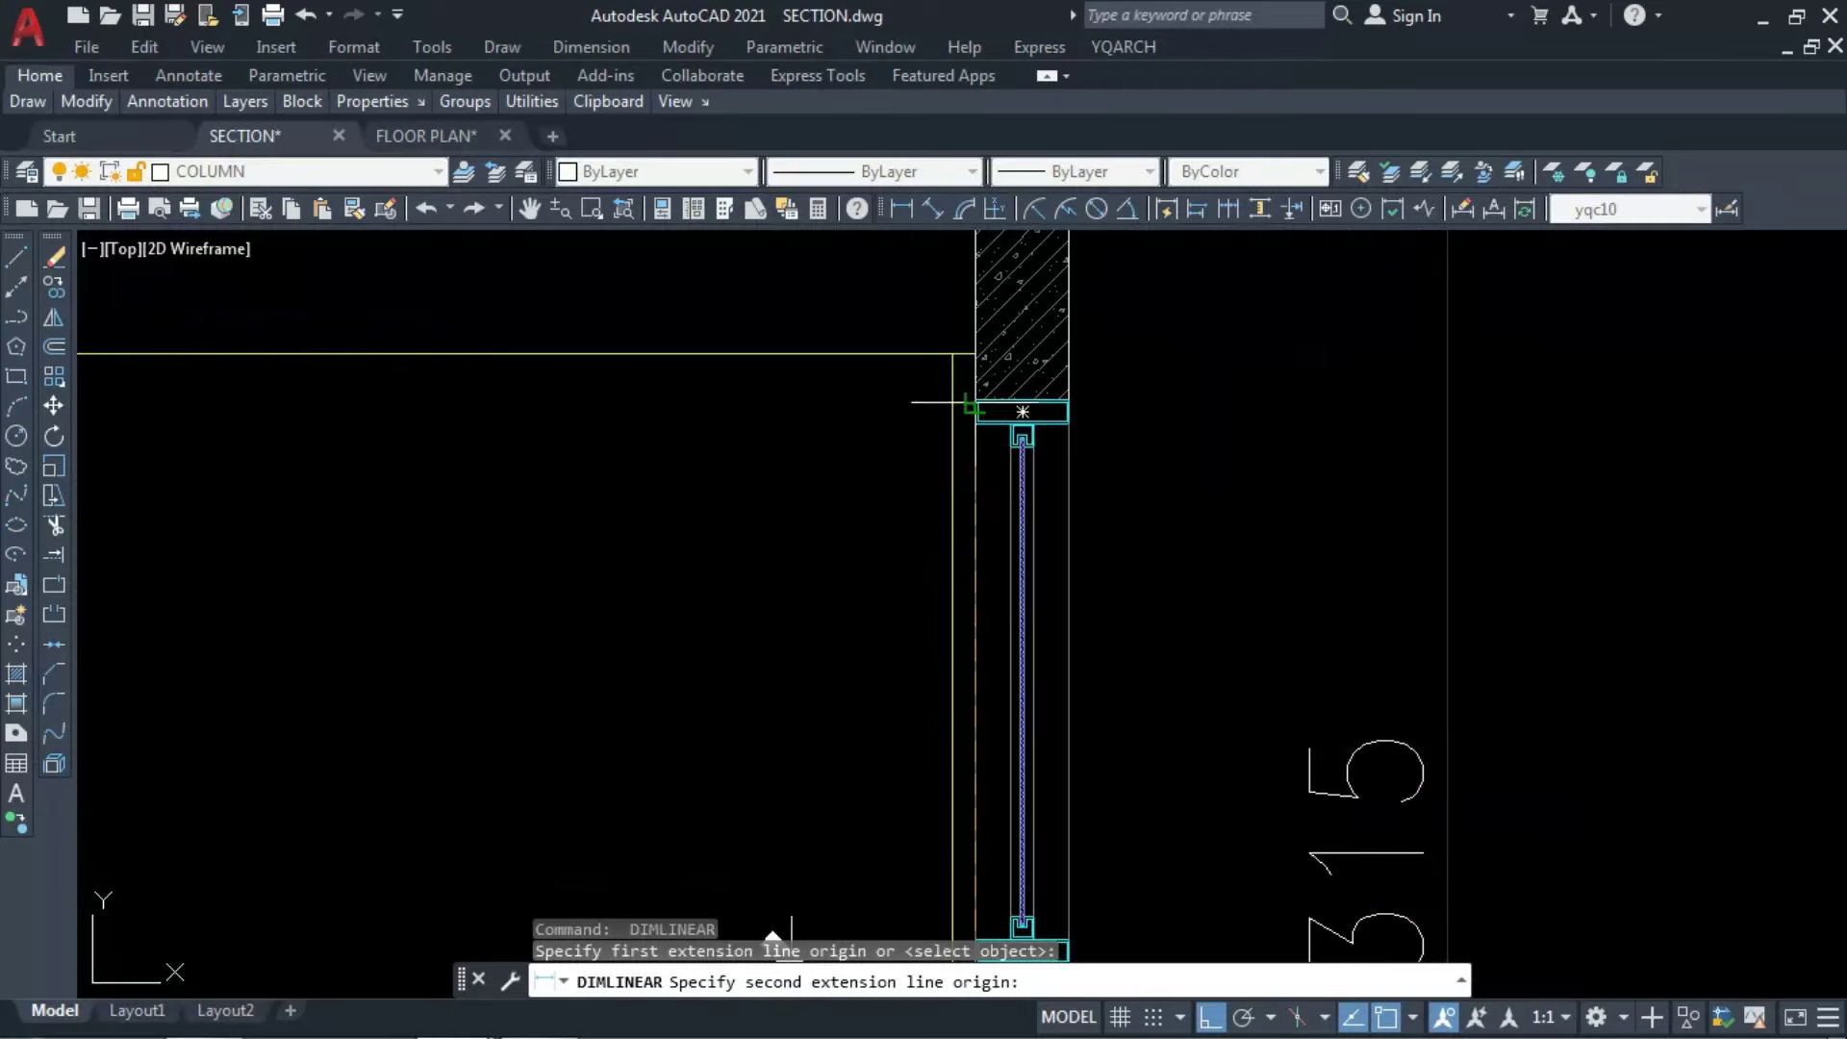
click(969, 400)
scroll(845, 763, down, 2)
scroll(823, 741, up, 5)
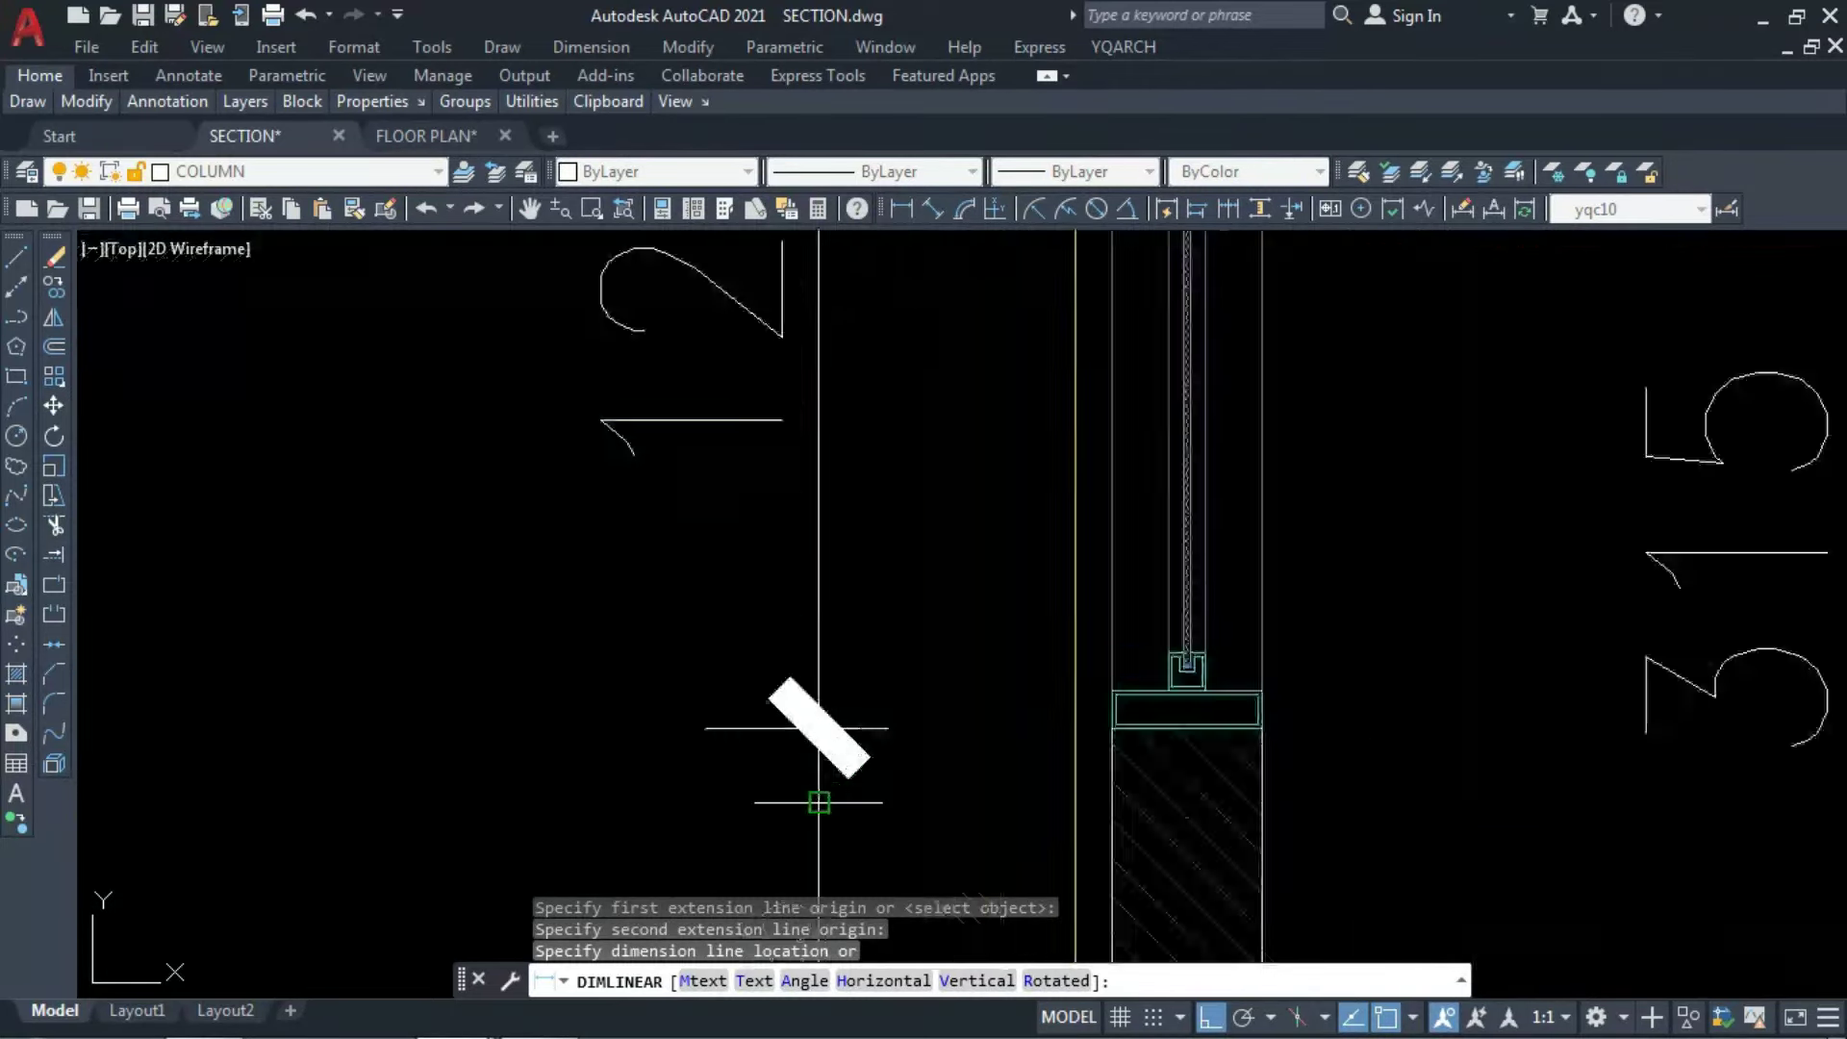
scroll(815, 743, down, 2)
click(837, 400)
Add the 60 dimension from the window head to the wall top.
key(Return)
scroll(886, 350, up, 4)
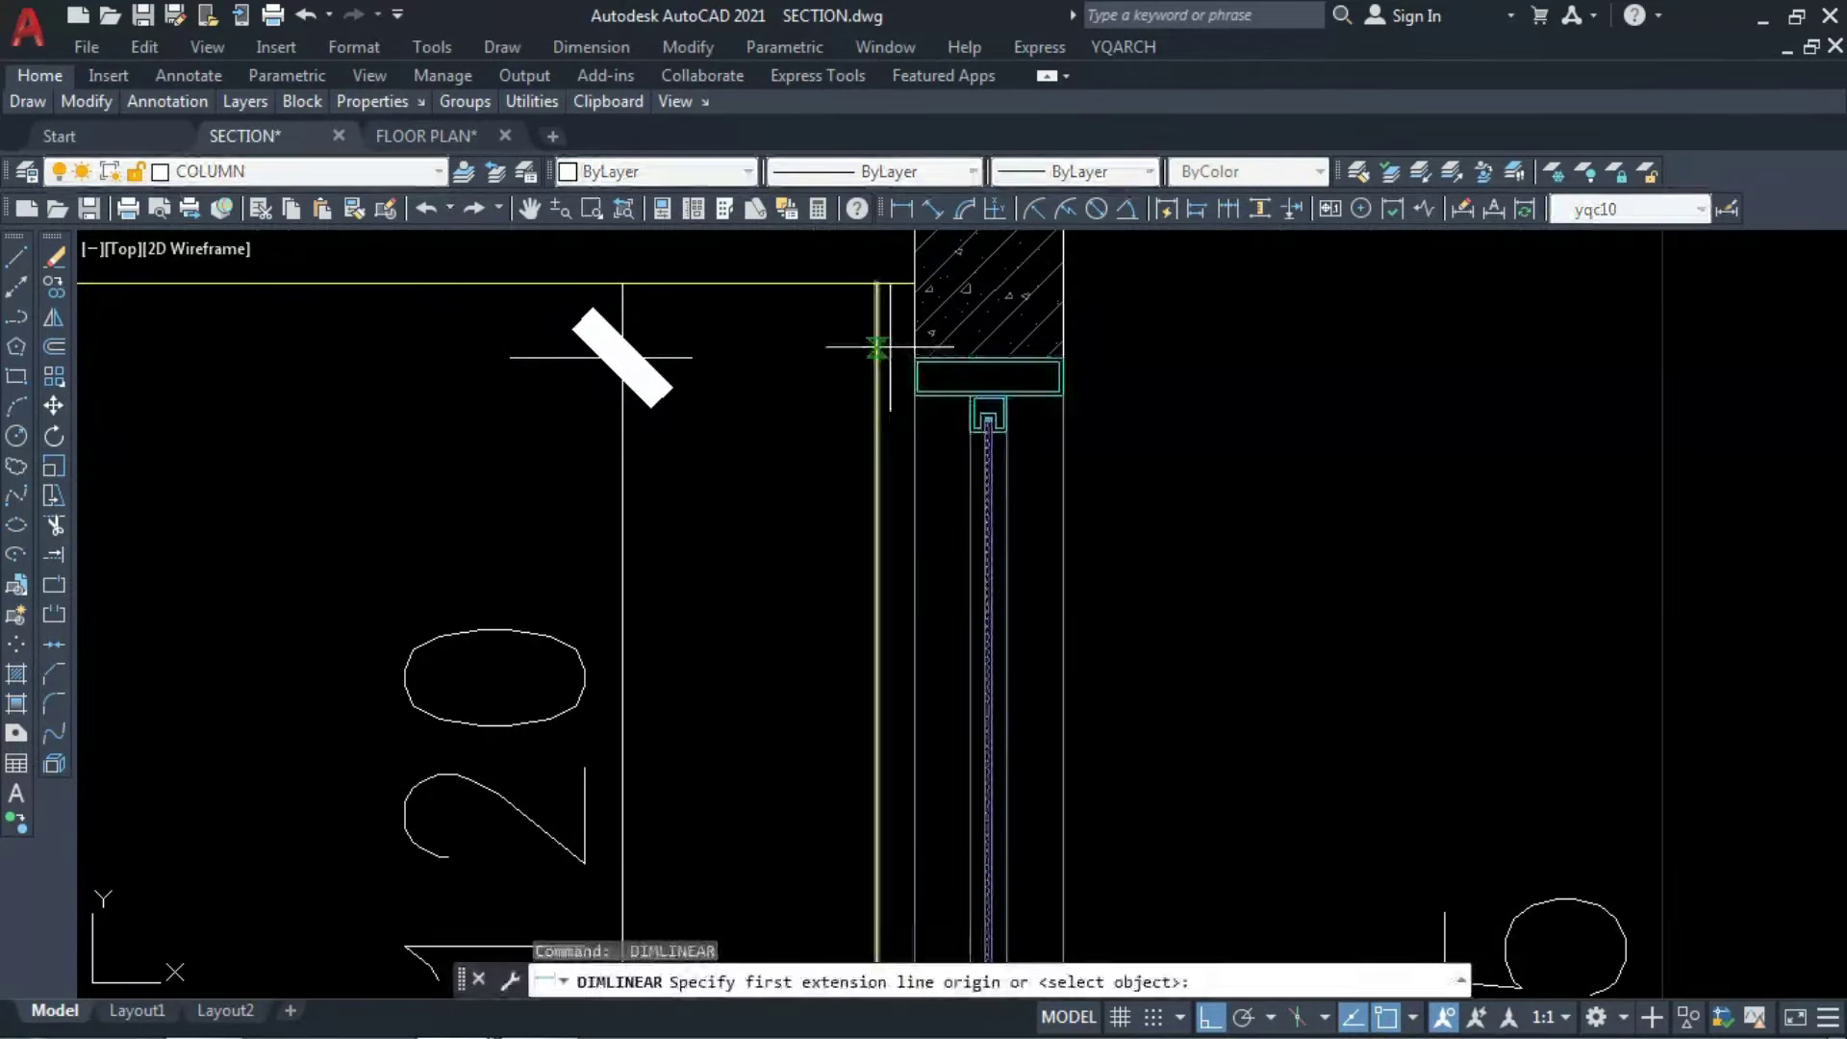
click(907, 350)
scroll(846, 534, down, 1)
scroll(845, 534, down, 1)
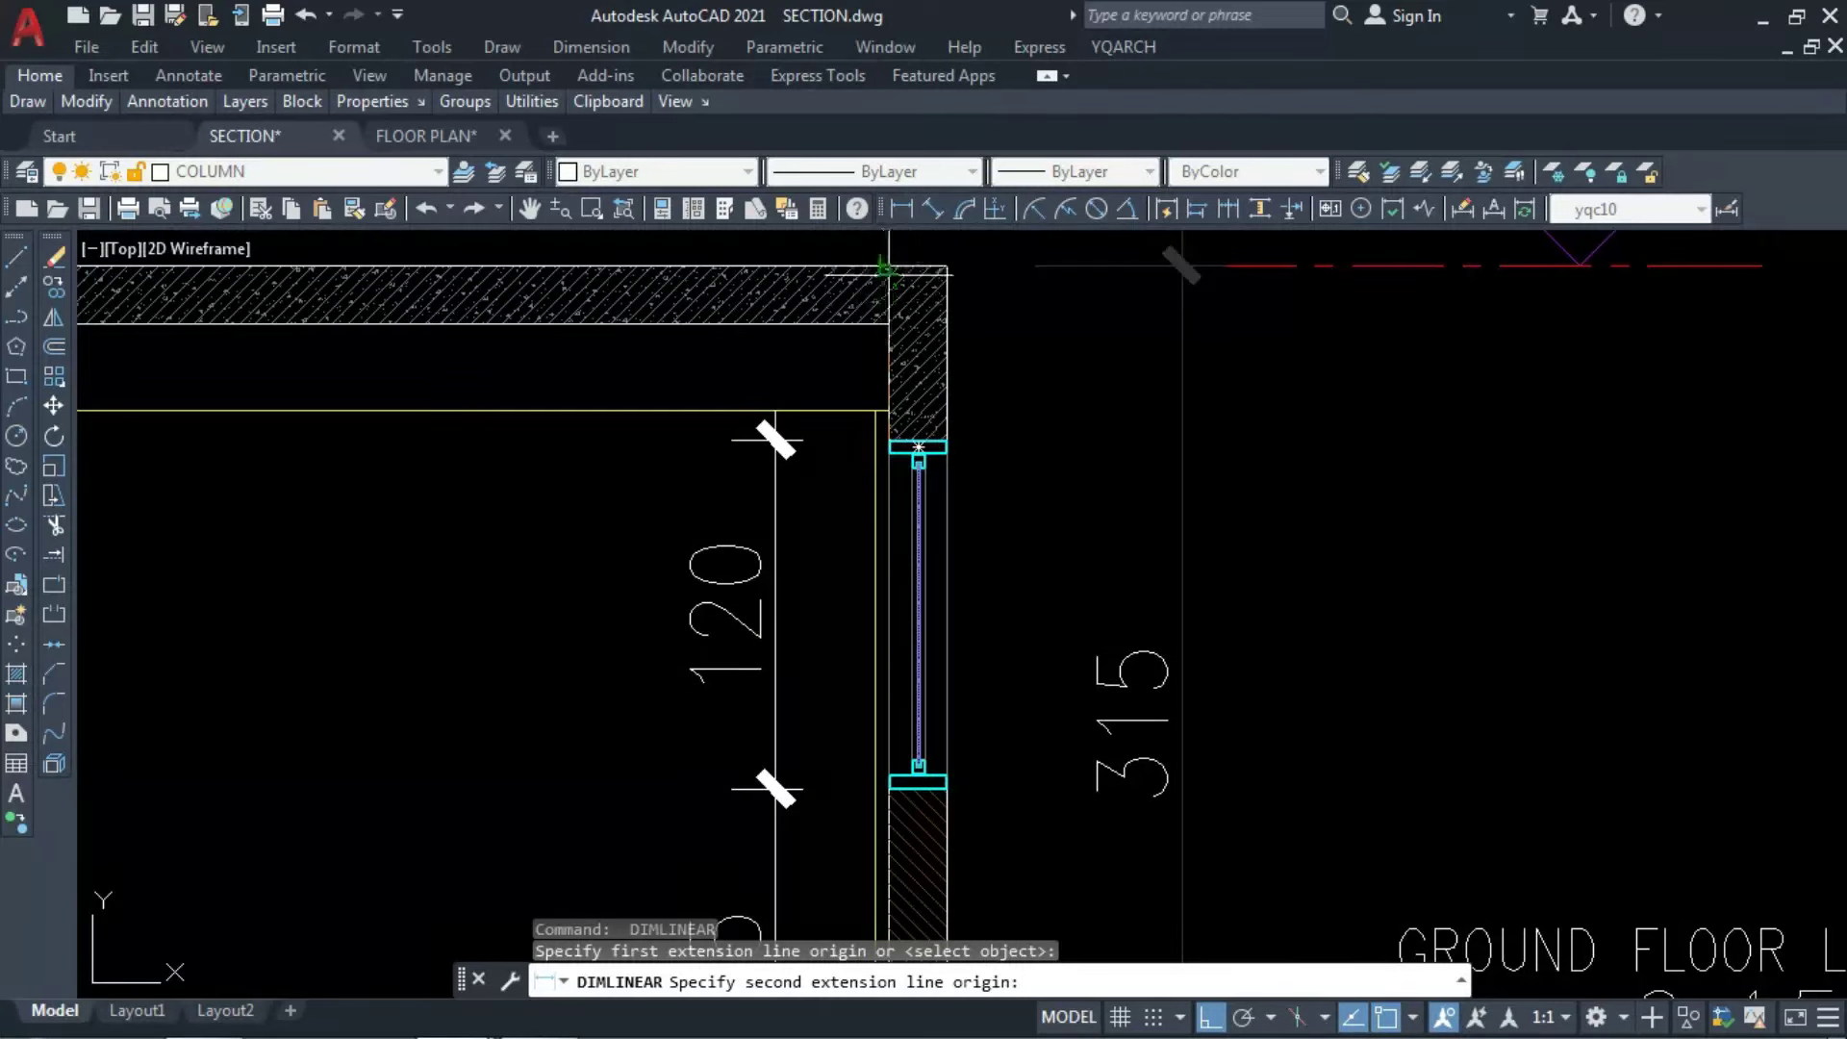
click(924, 233)
scroll(769, 443, up, 1)
click(776, 443)
scroll(773, 442, down, 2)
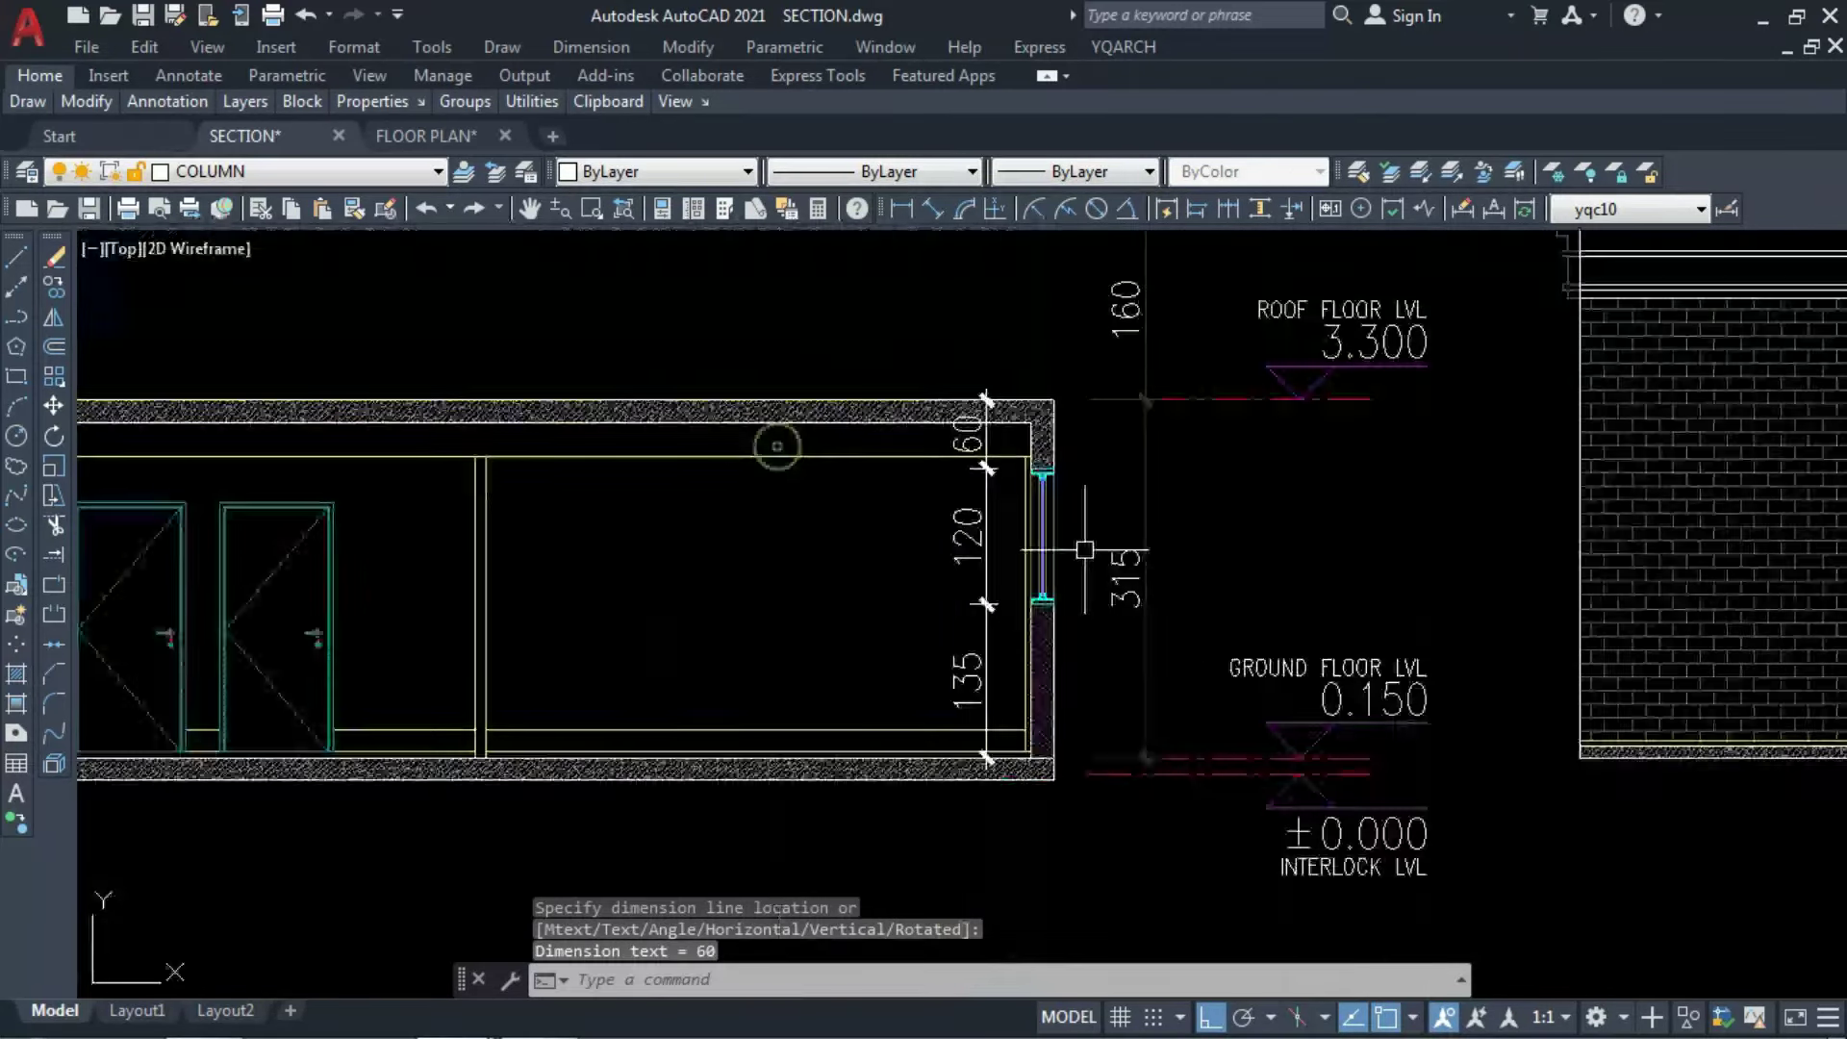
Match the 60 dimension and left door to the 315 dimension's properties.
click(1127, 592)
text(ma)
key(space)
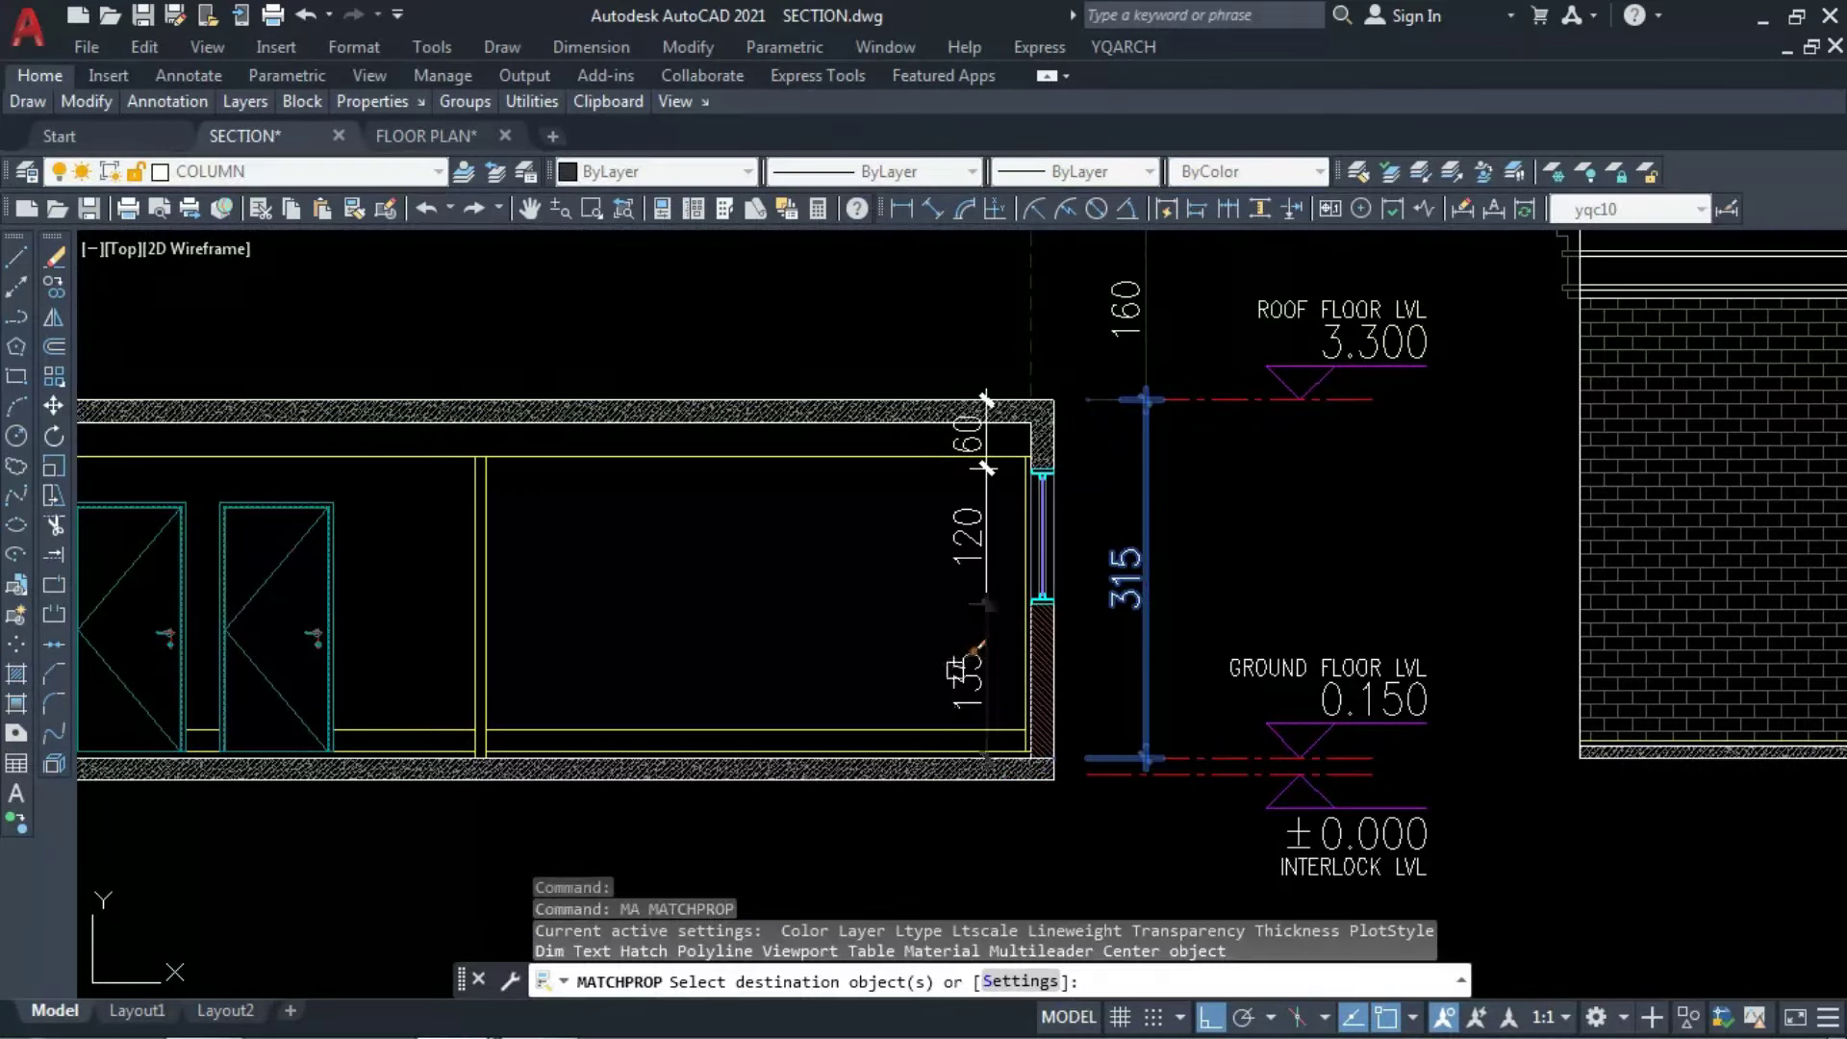
click(973, 439)
scroll(973, 439, down, 4)
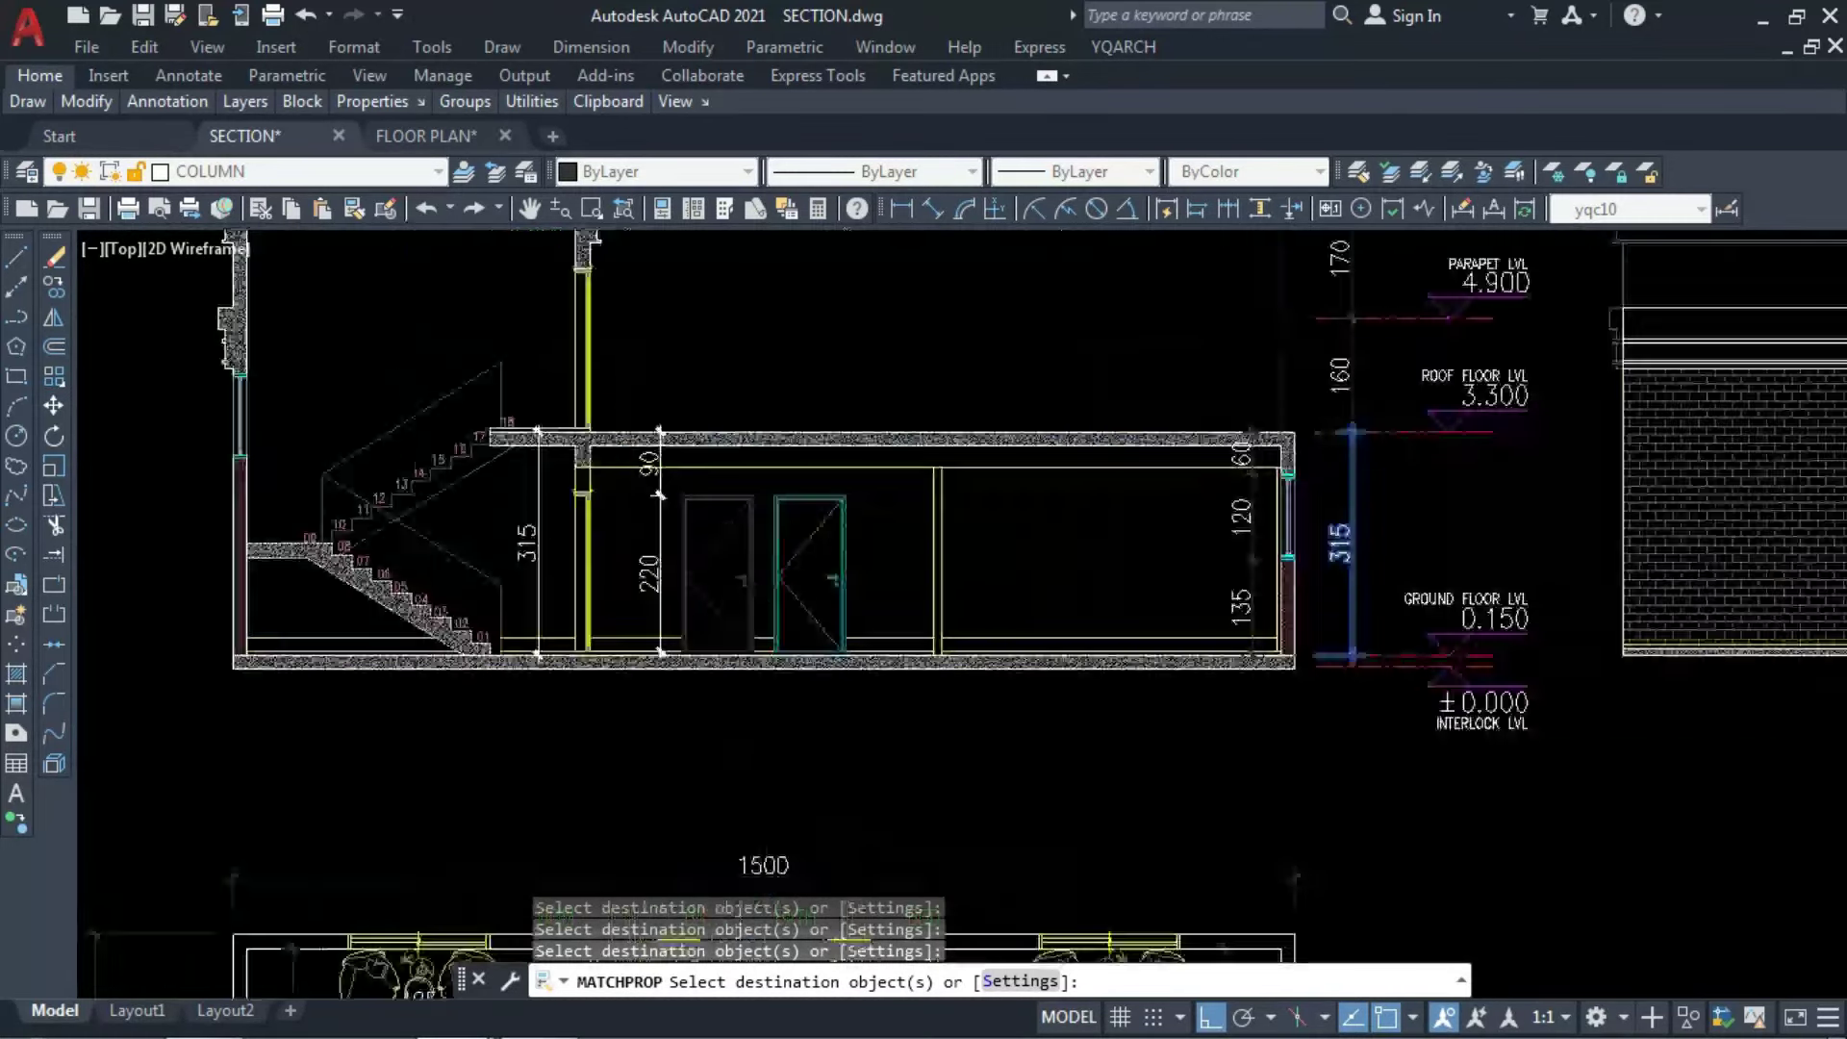
scroll(625, 559, up, 5)
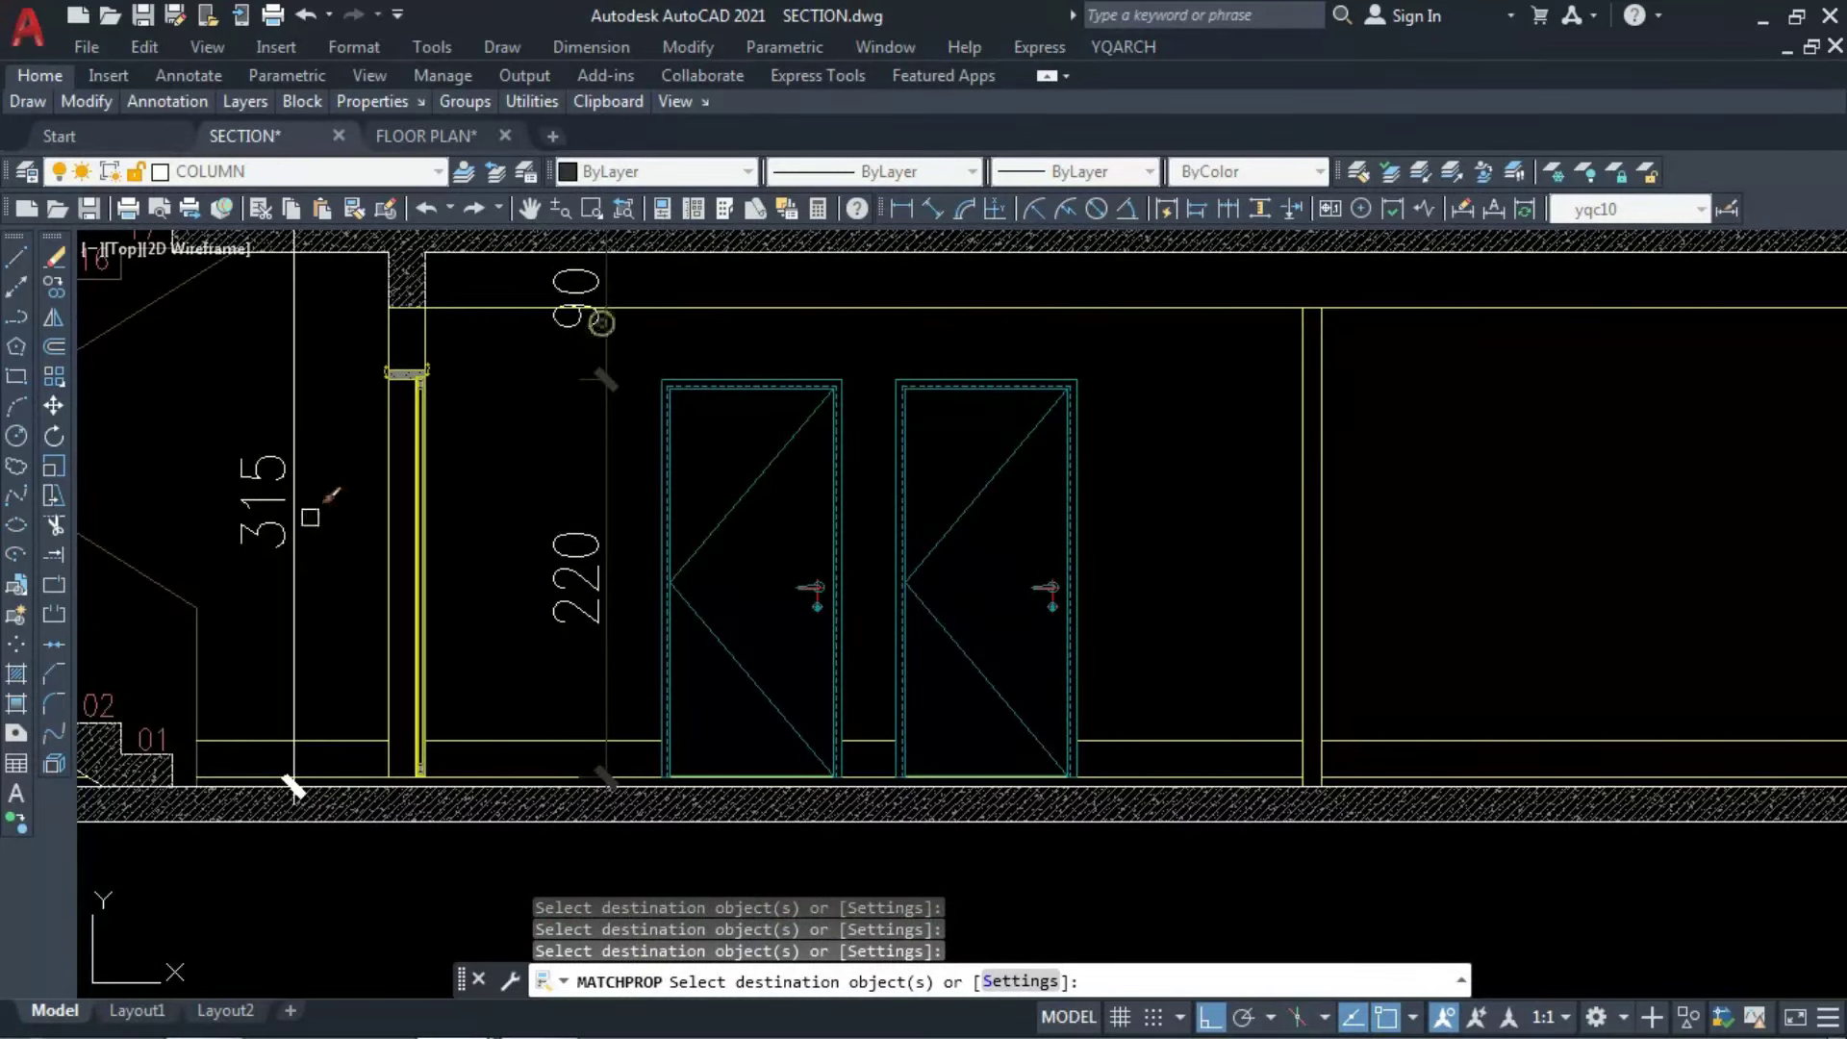
click(837, 635)
scroll(869, 652, down, 4)
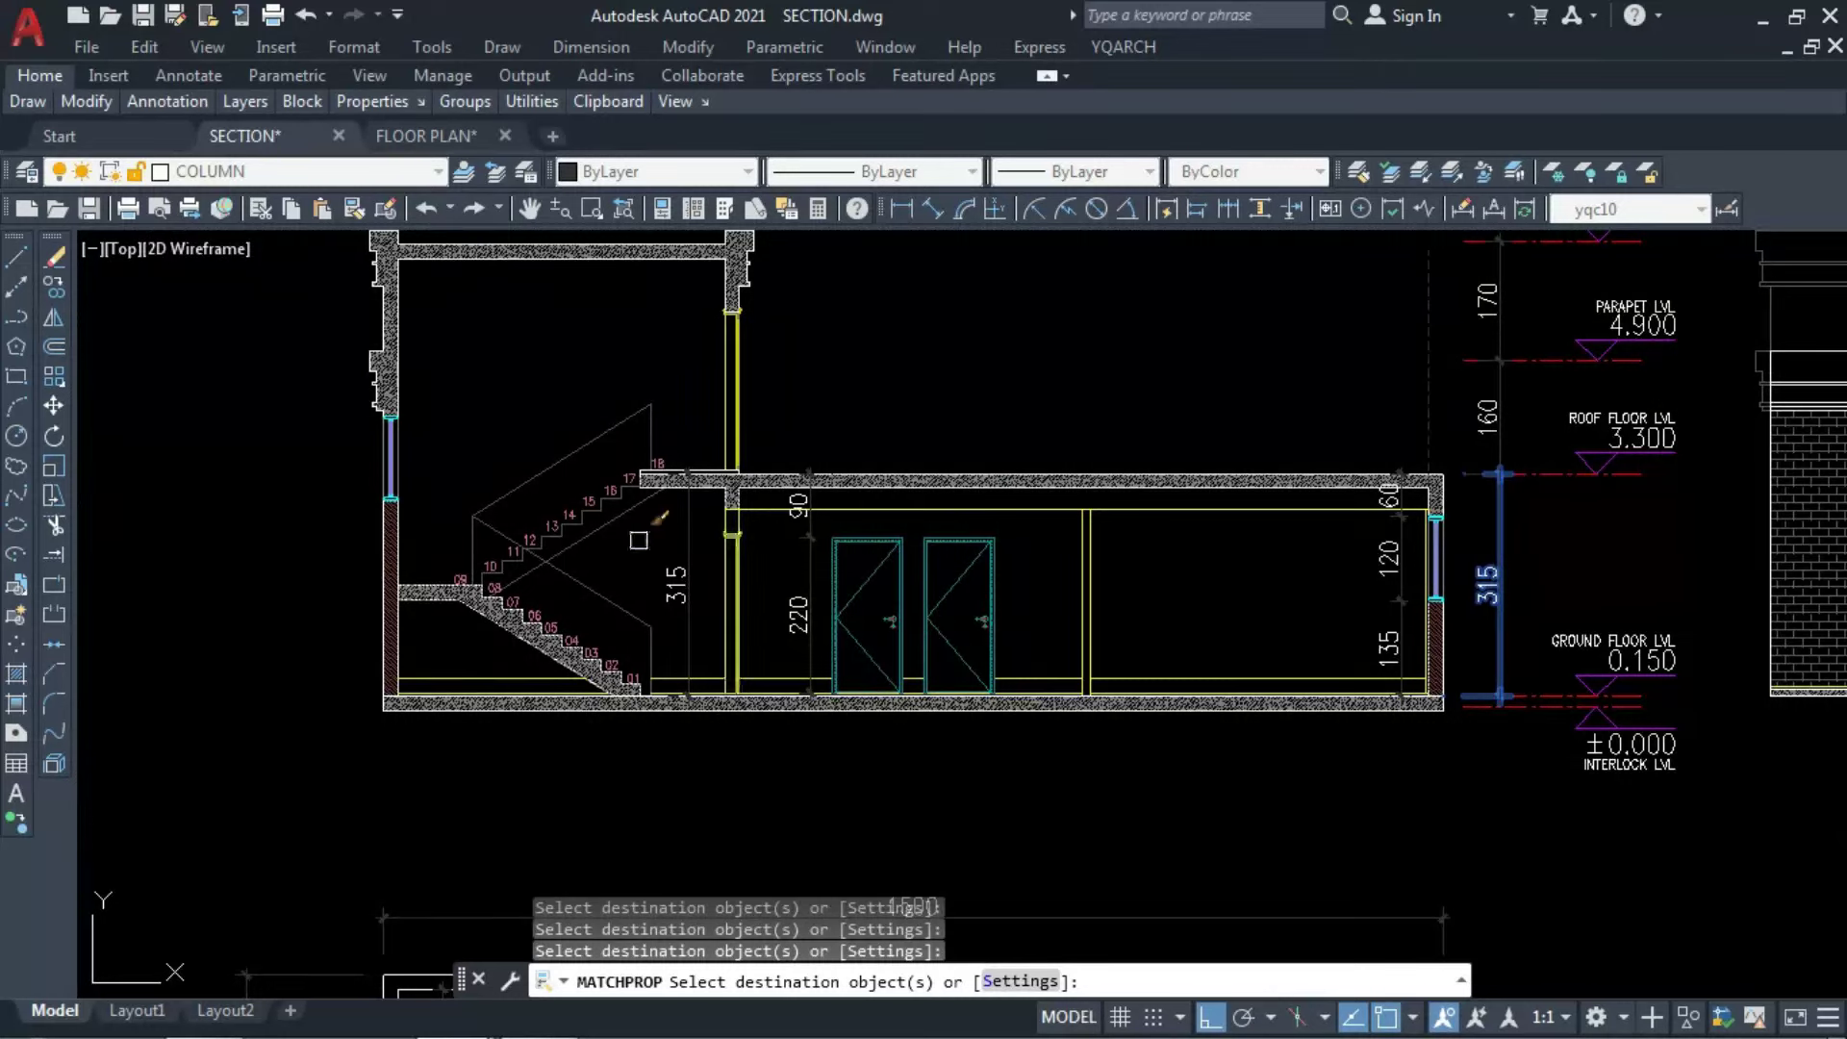
scroll(672, 626, down, 2)
key(Escape)
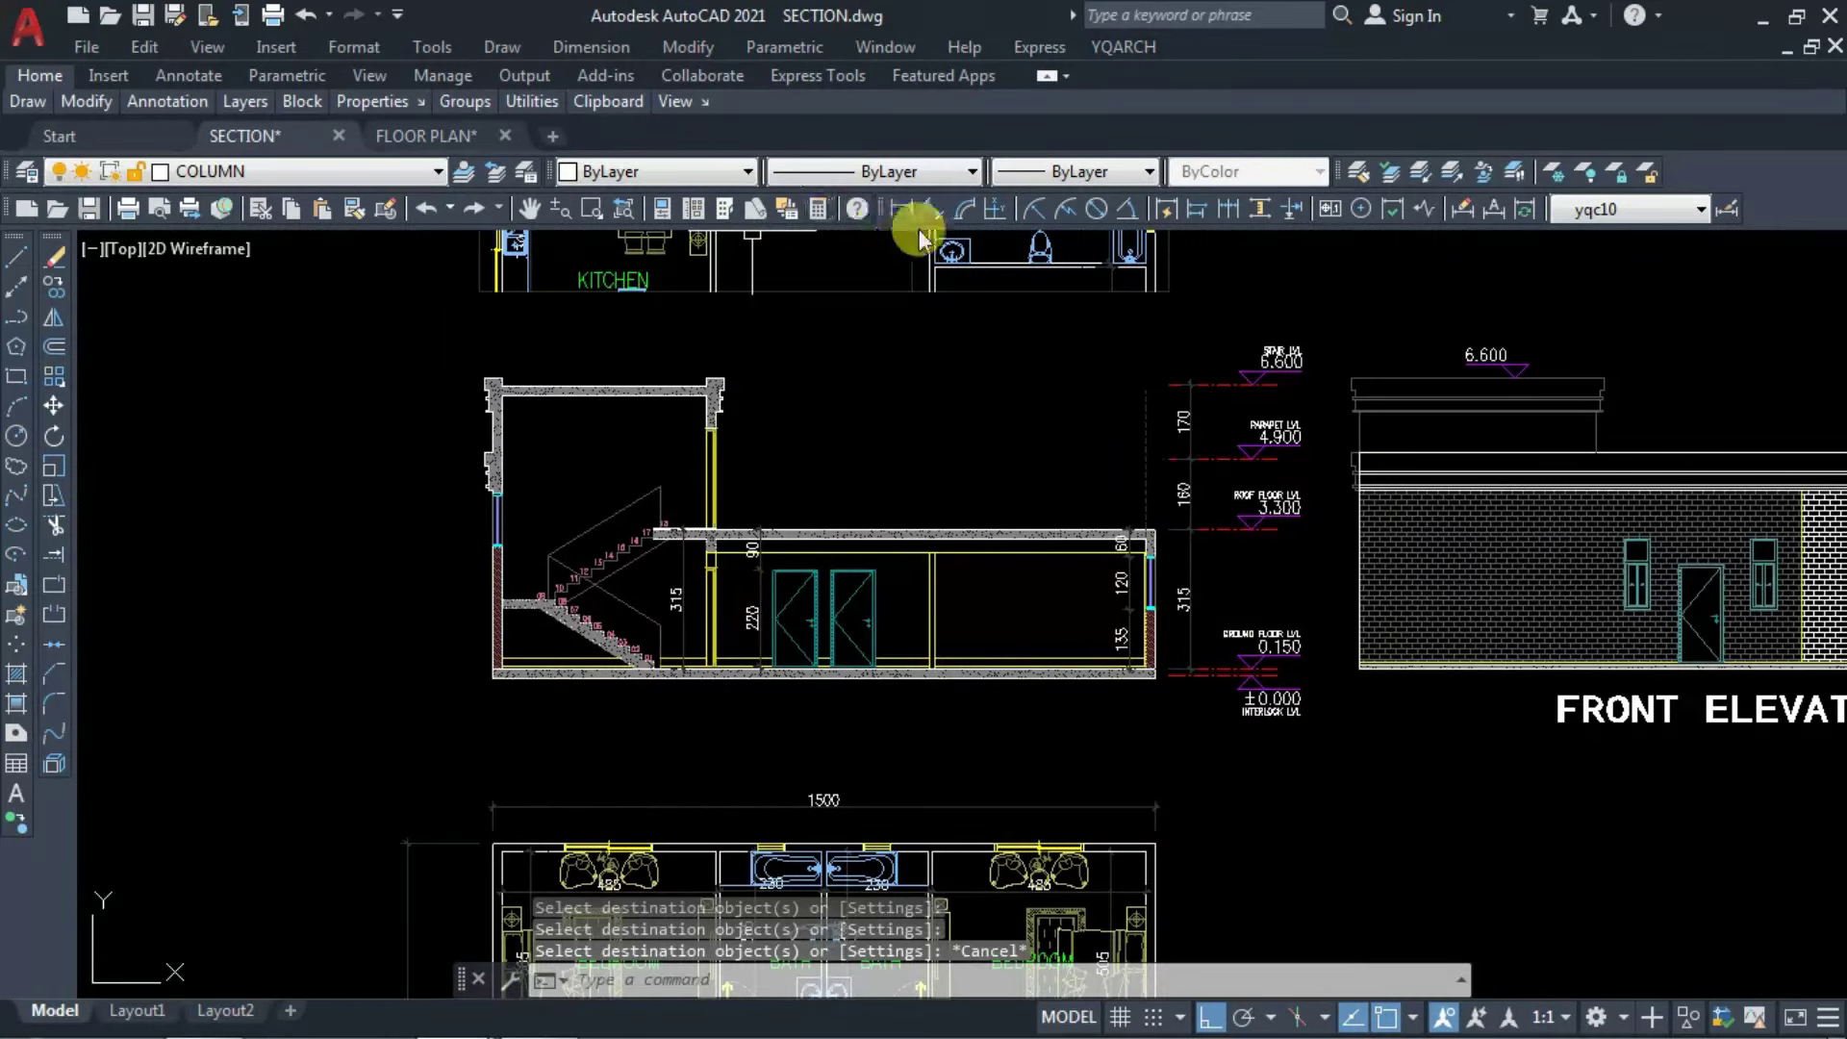
Continue from the 315 dimension with 325 to the roof and 20 to the parapet top.
click(1228, 209)
scroll(628, 539, up, 5)
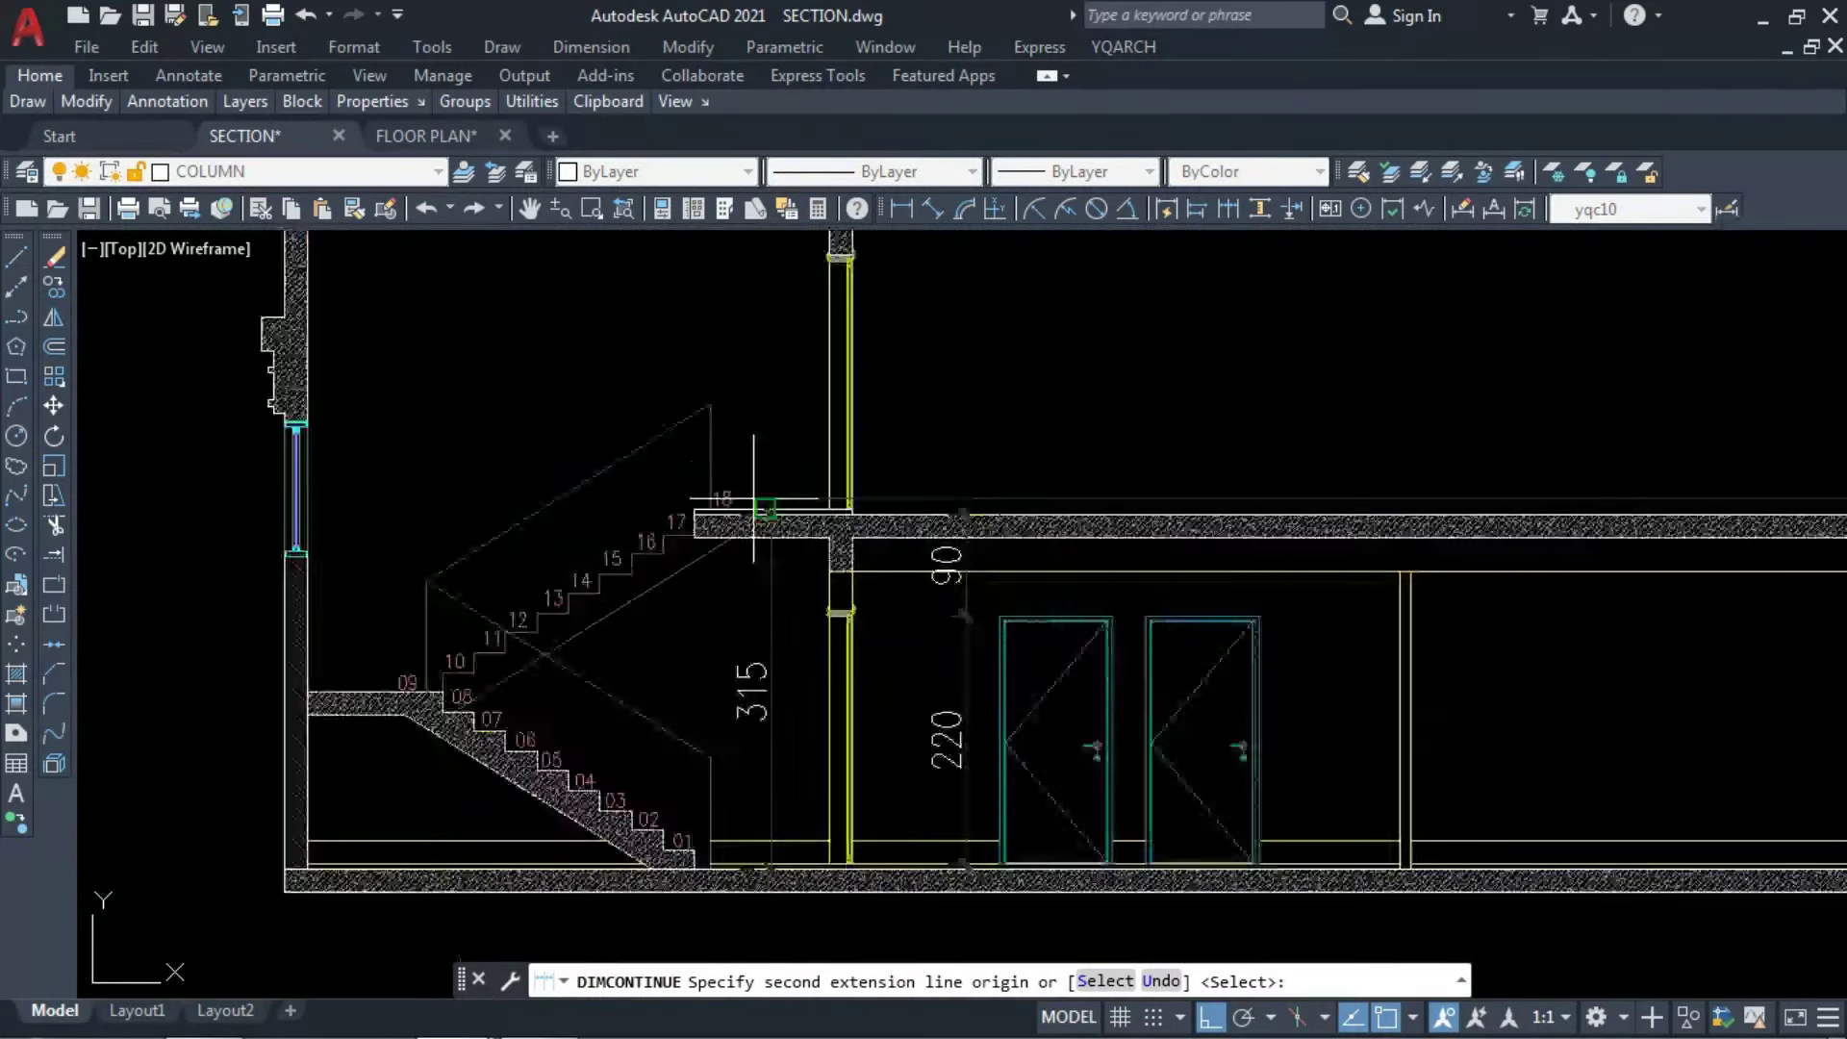
key(Return)
click(770, 505)
scroll(764, 514, down, 3)
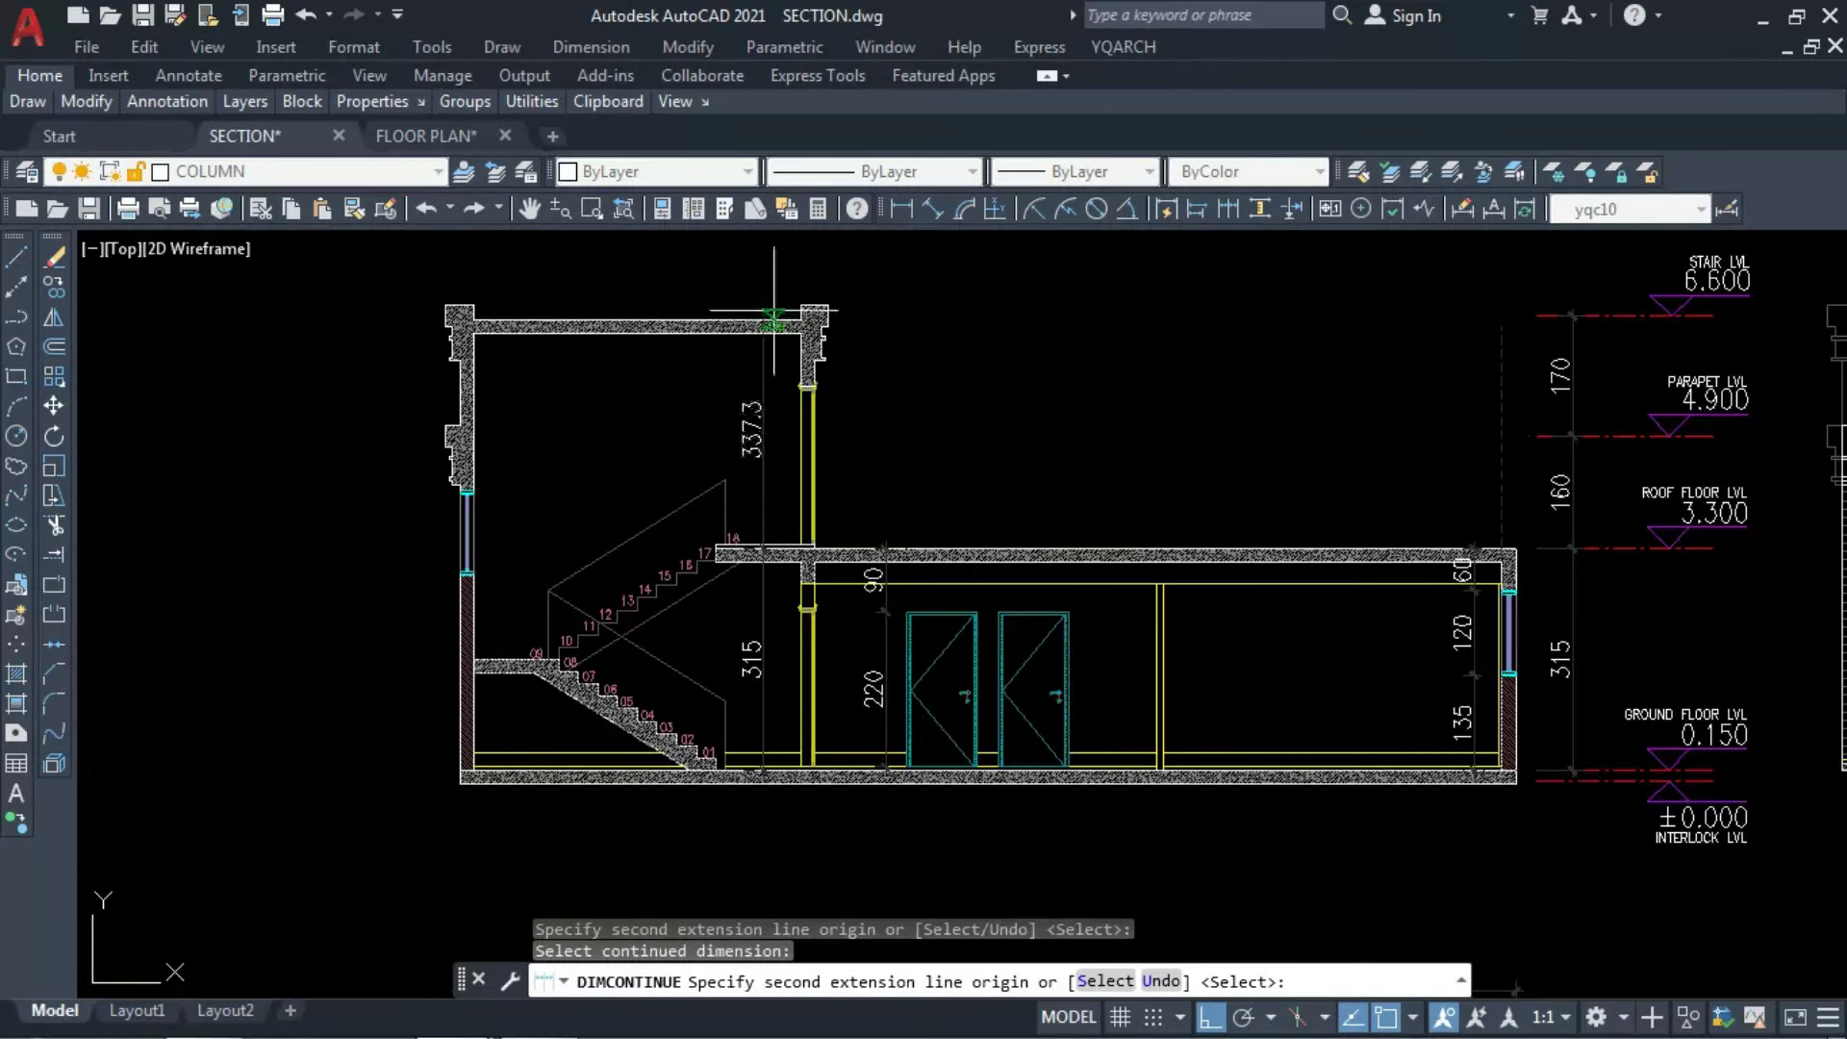
scroll(745, 317, up, 3)
click(798, 329)
click(815, 303)
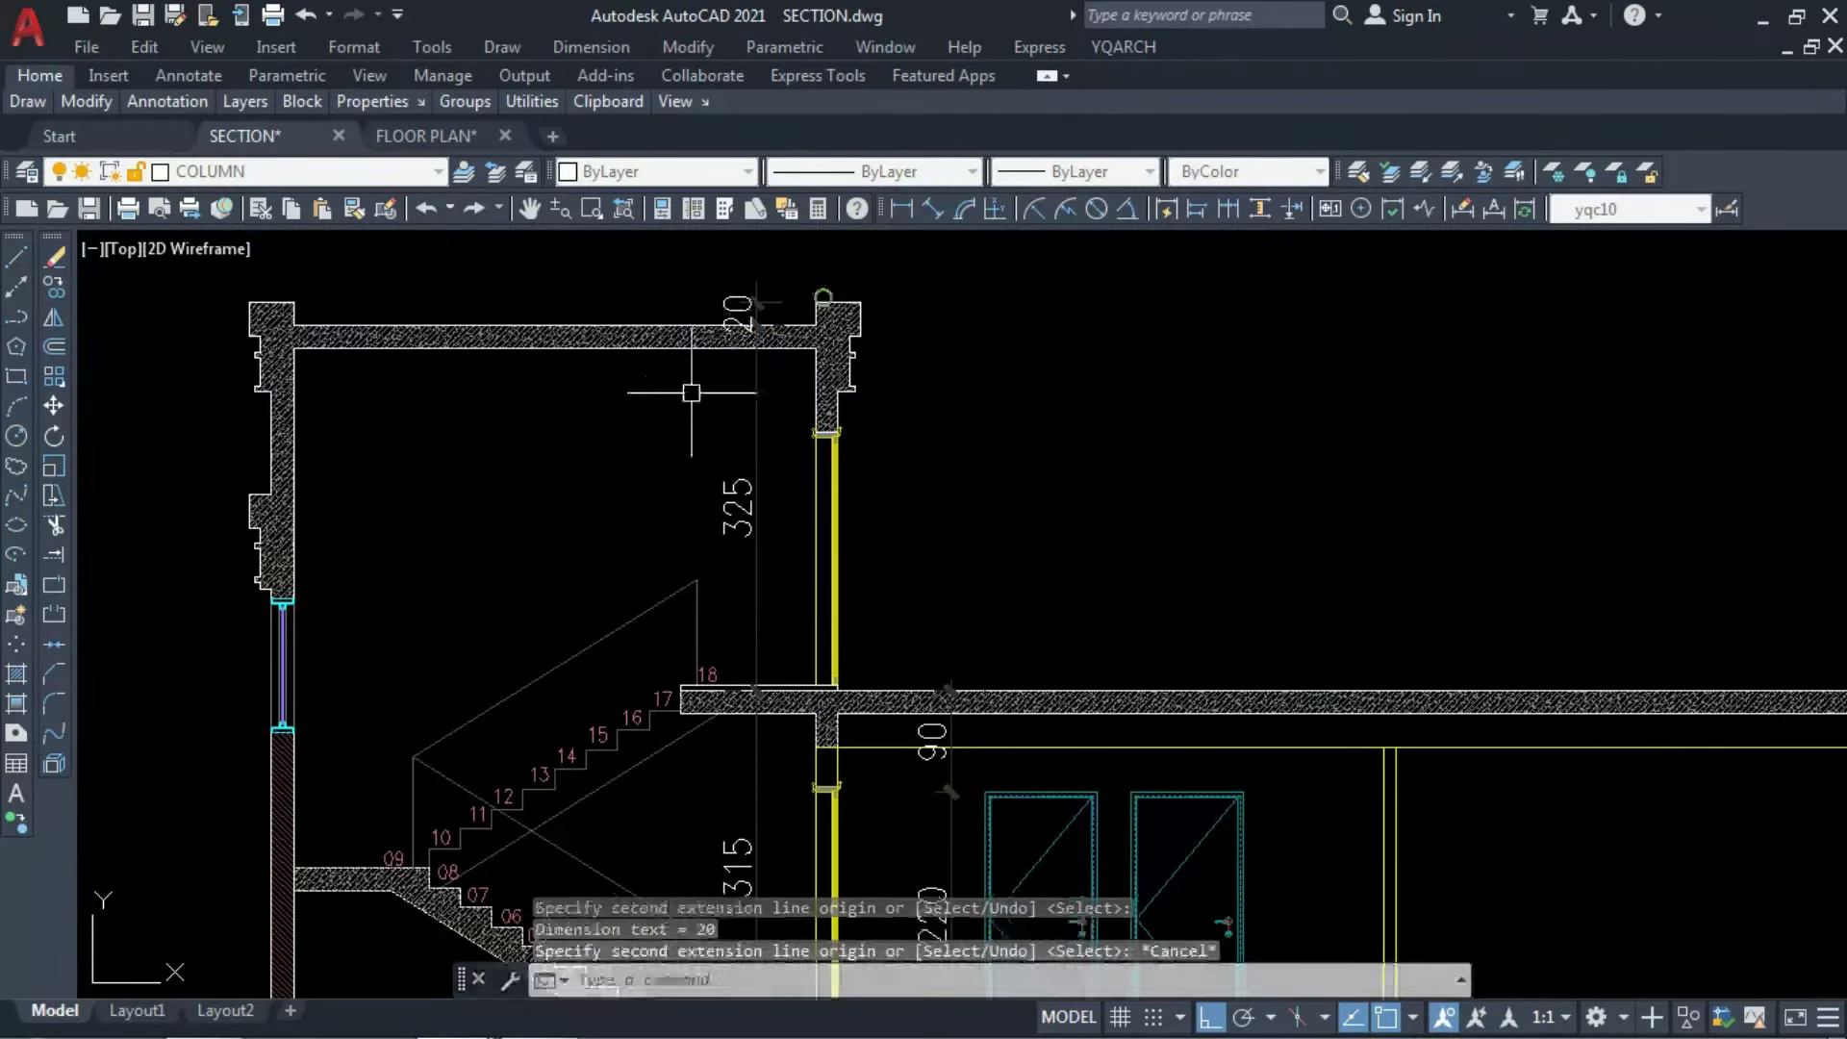
key(Escape)
scroll(633, 505, down, 3)
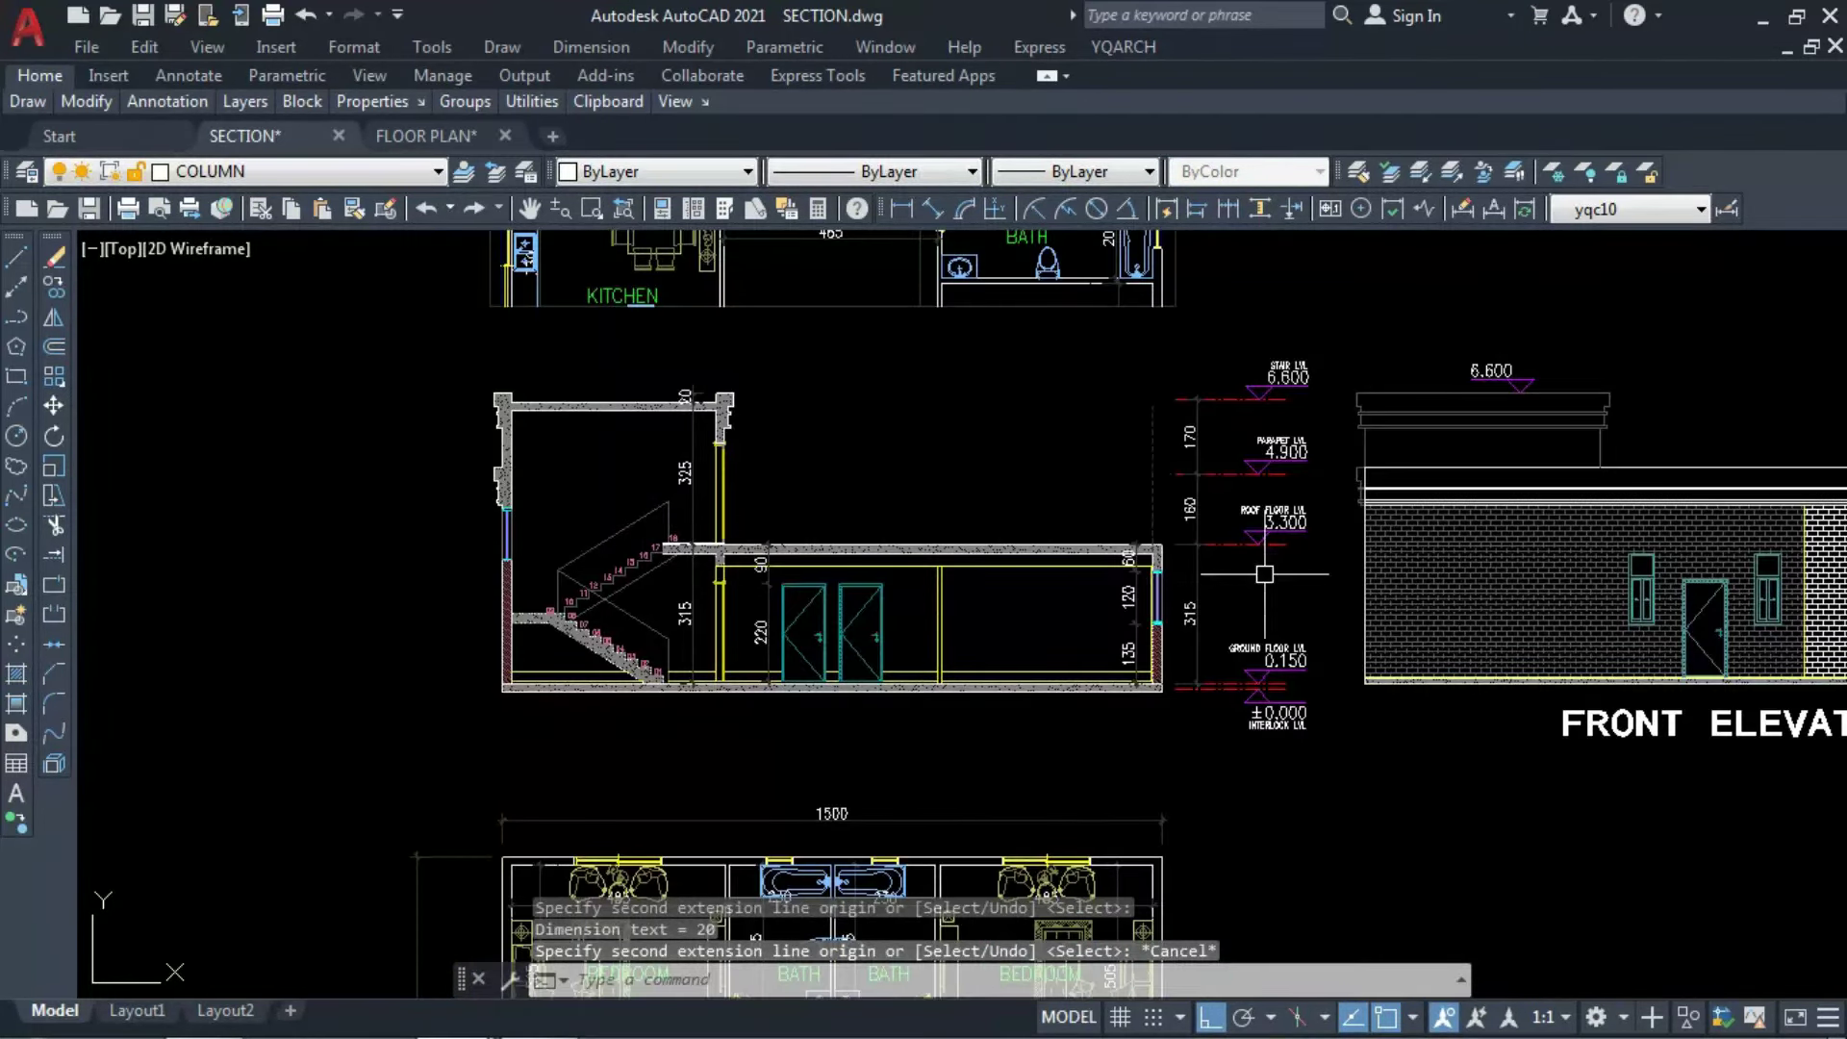
scroll(542, 448, down, 5)
scroll(751, 460, up, 5)
click(644, 488)
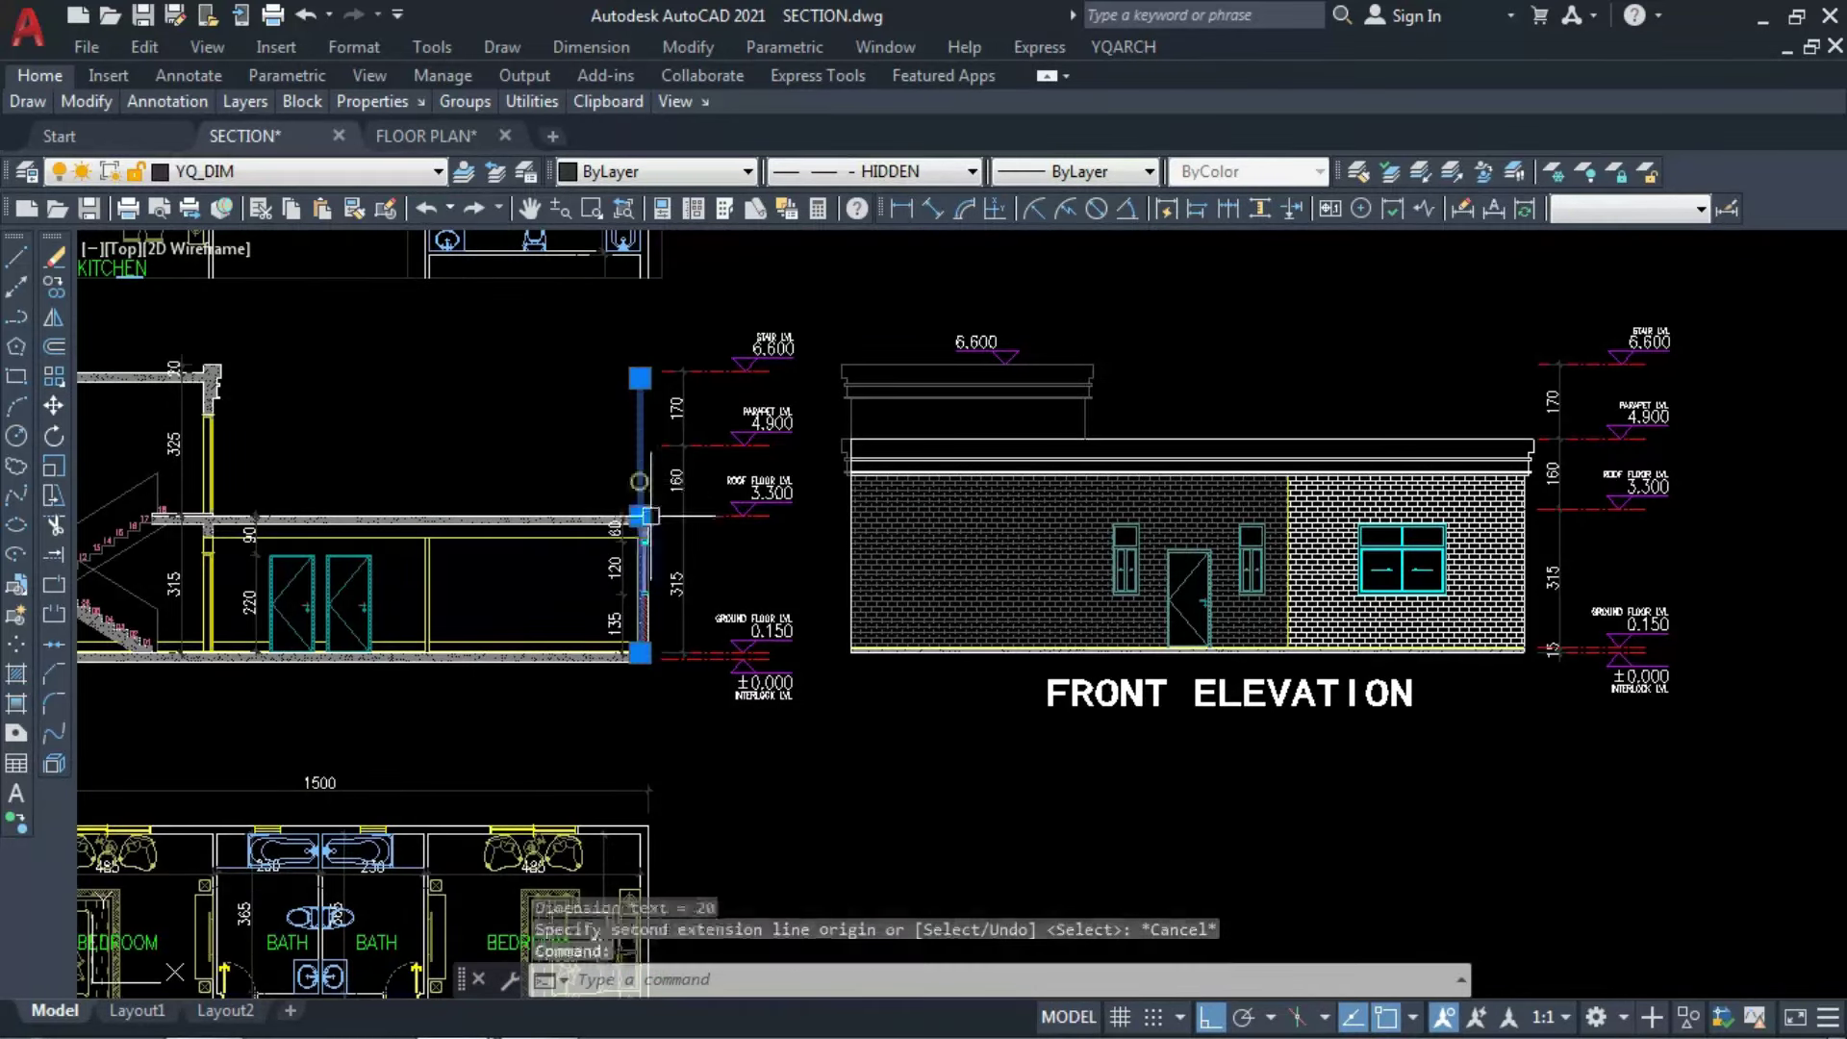
Erase the stray vertical line and explode the elevation's roof-edge profile.
text(e)
key(Return)
scroll(1545, 474, up, 5)
click(1360, 289)
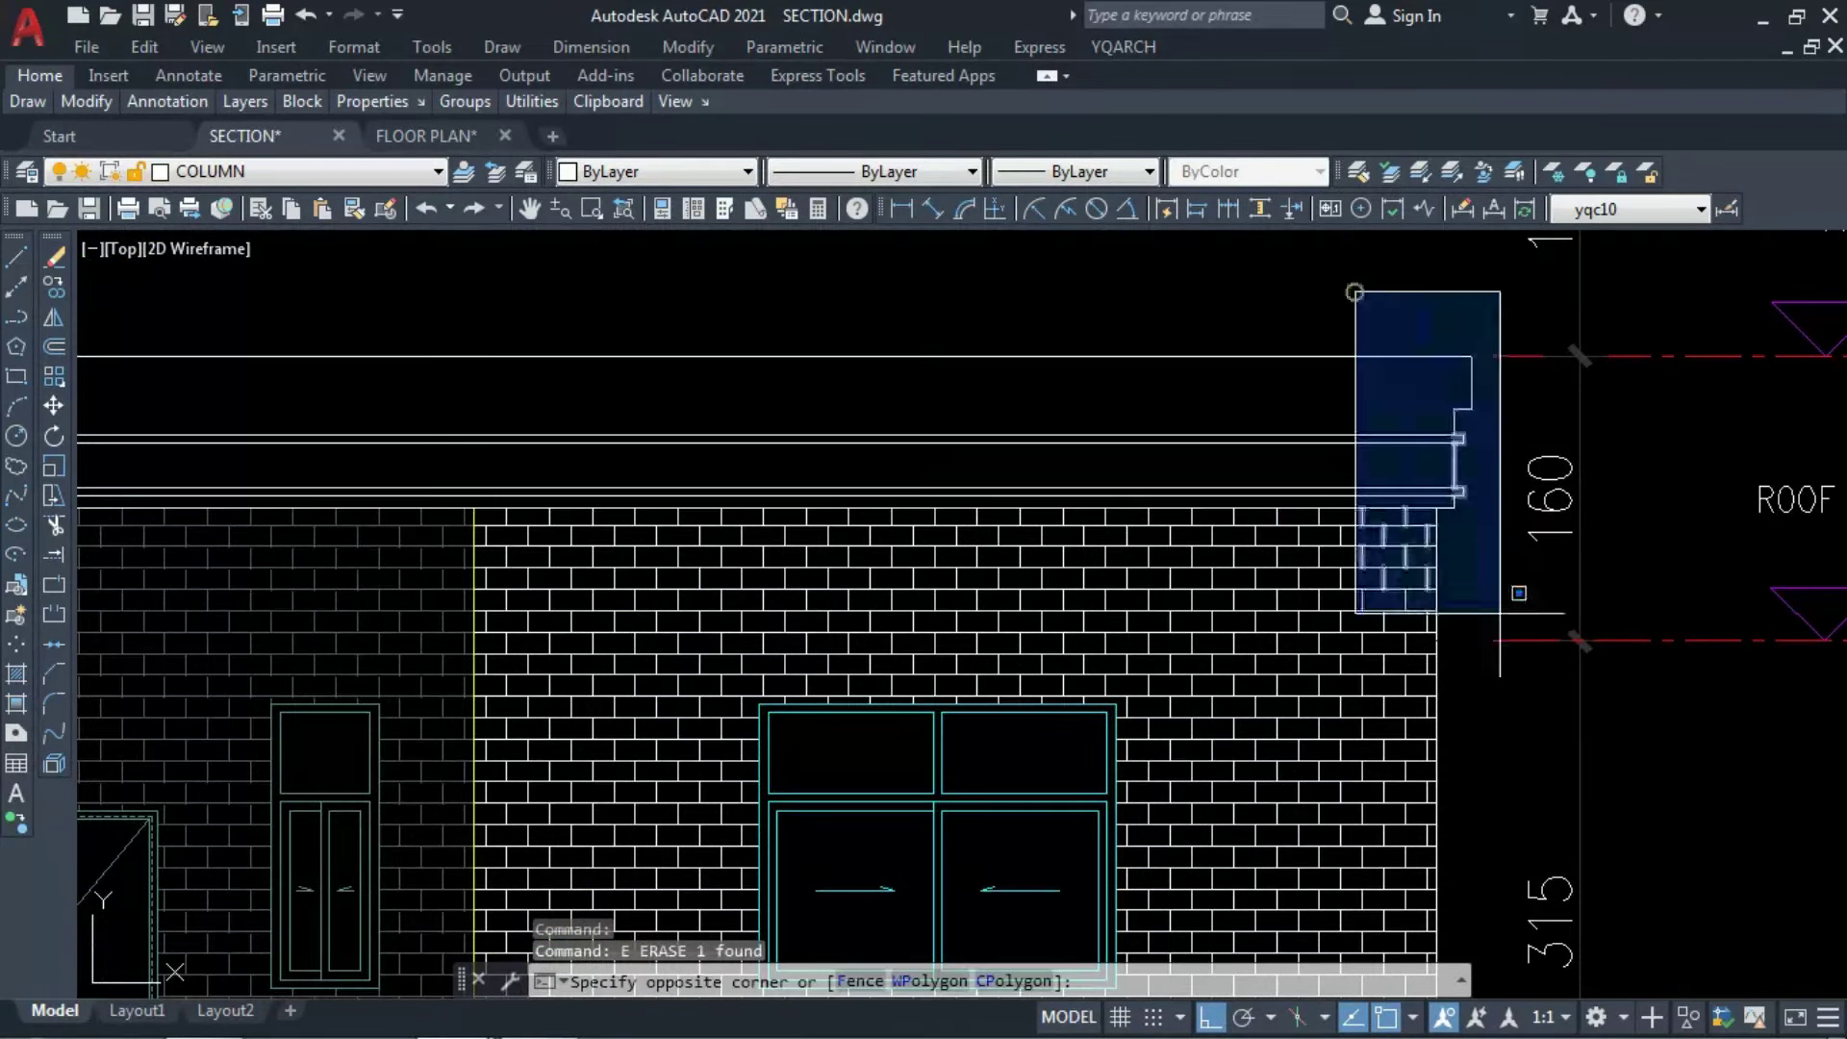
scroll(1424, 529, up, 4)
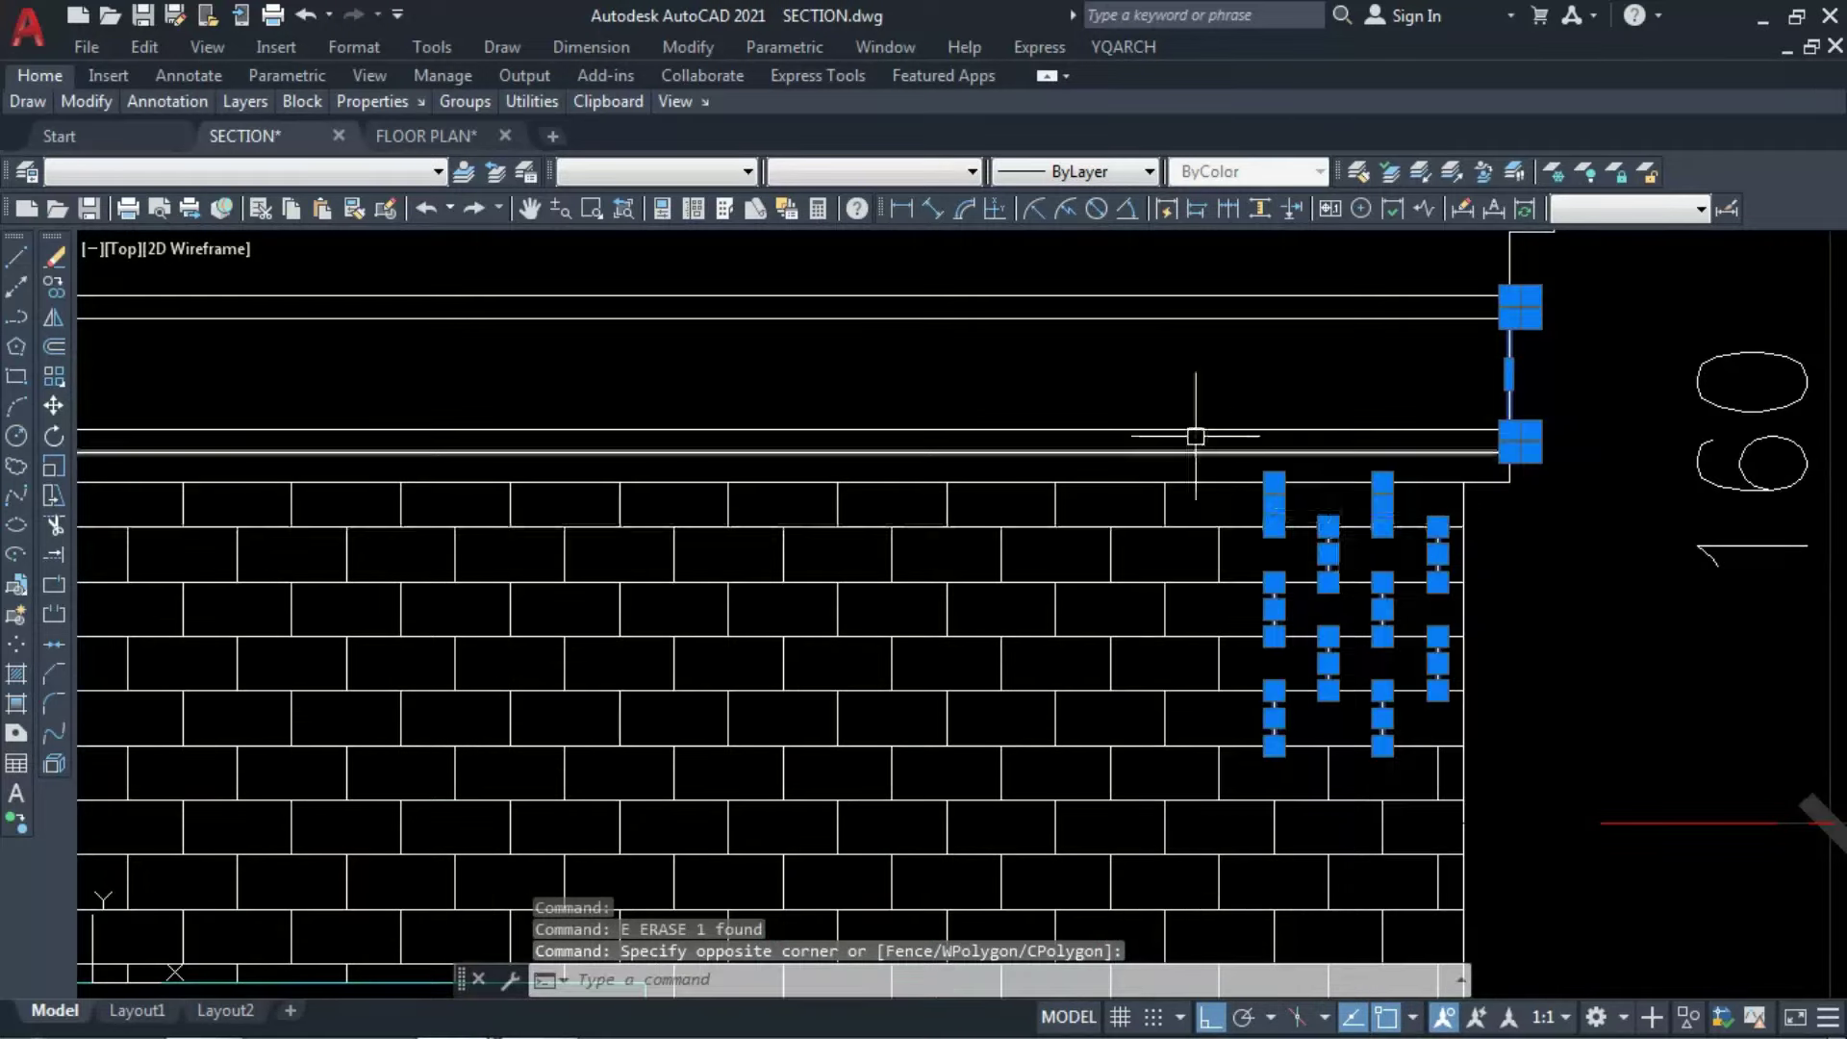
click(1145, 388)
key(Escape)
key(Escape)
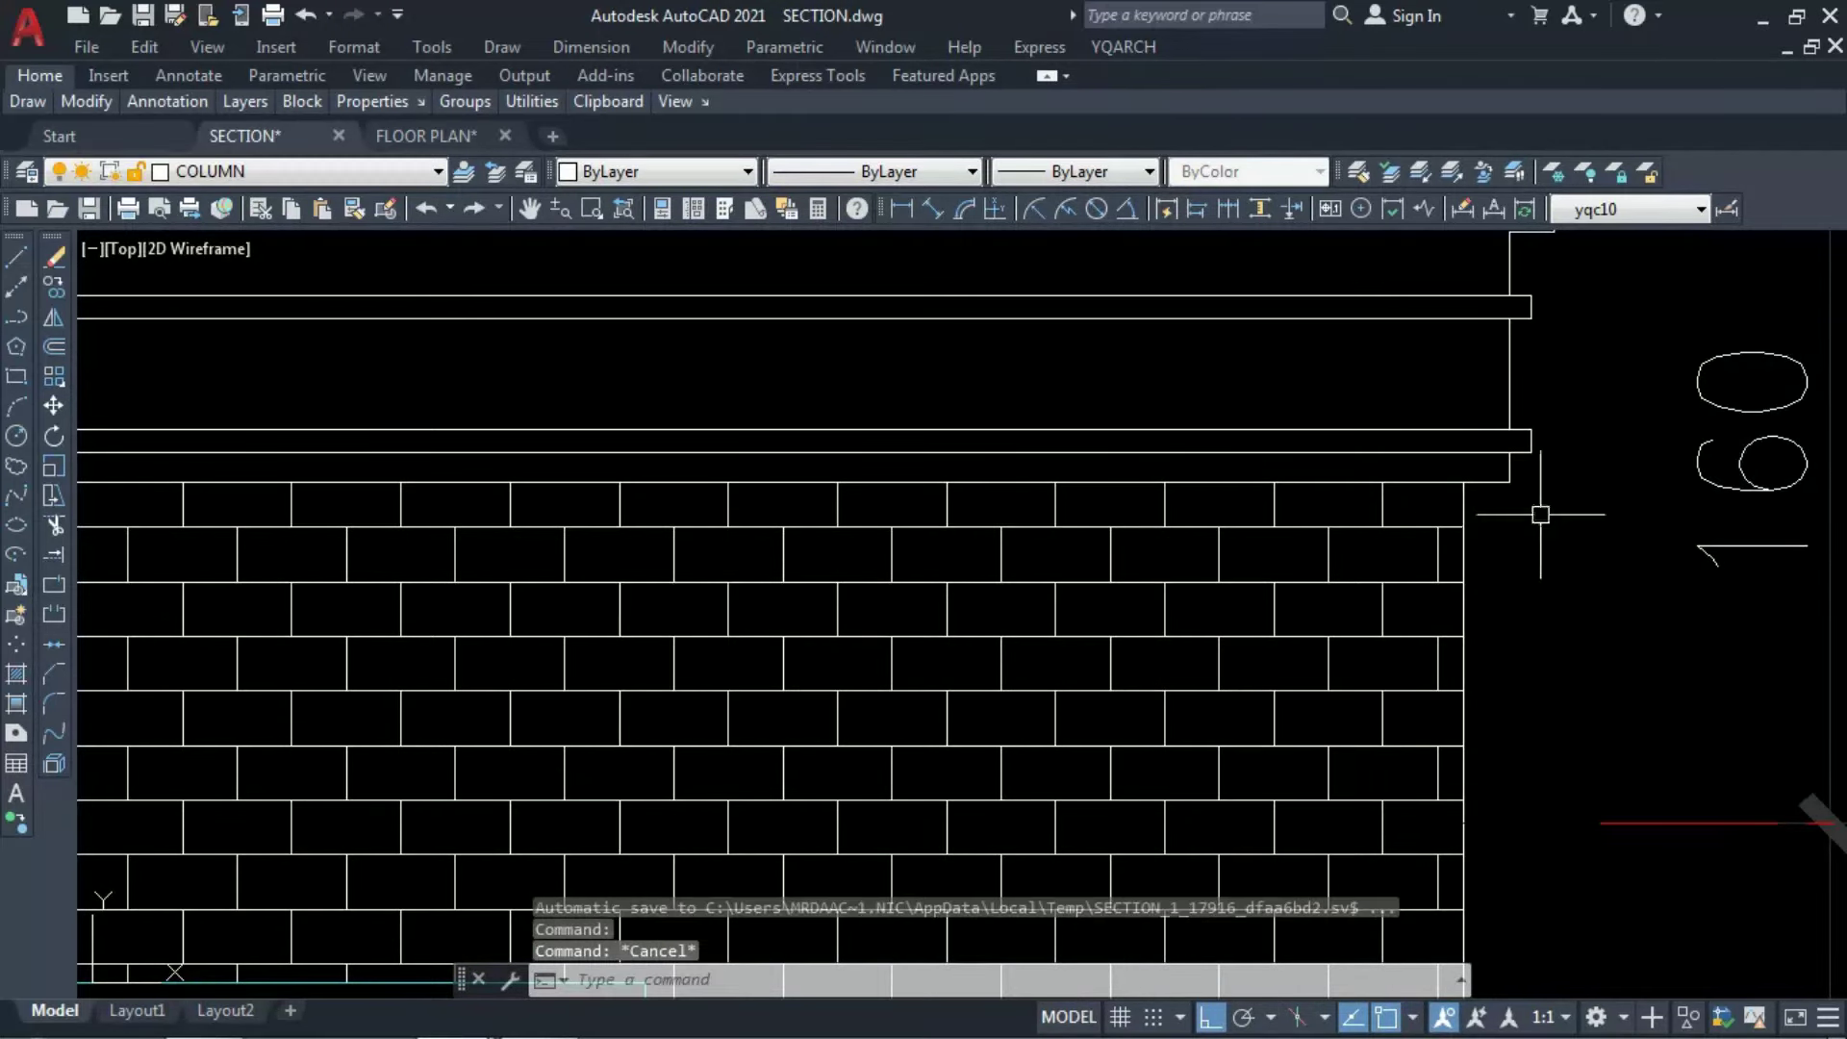
click(1549, 626)
scroll(1447, 546, down, 4)
click(1462, 404)
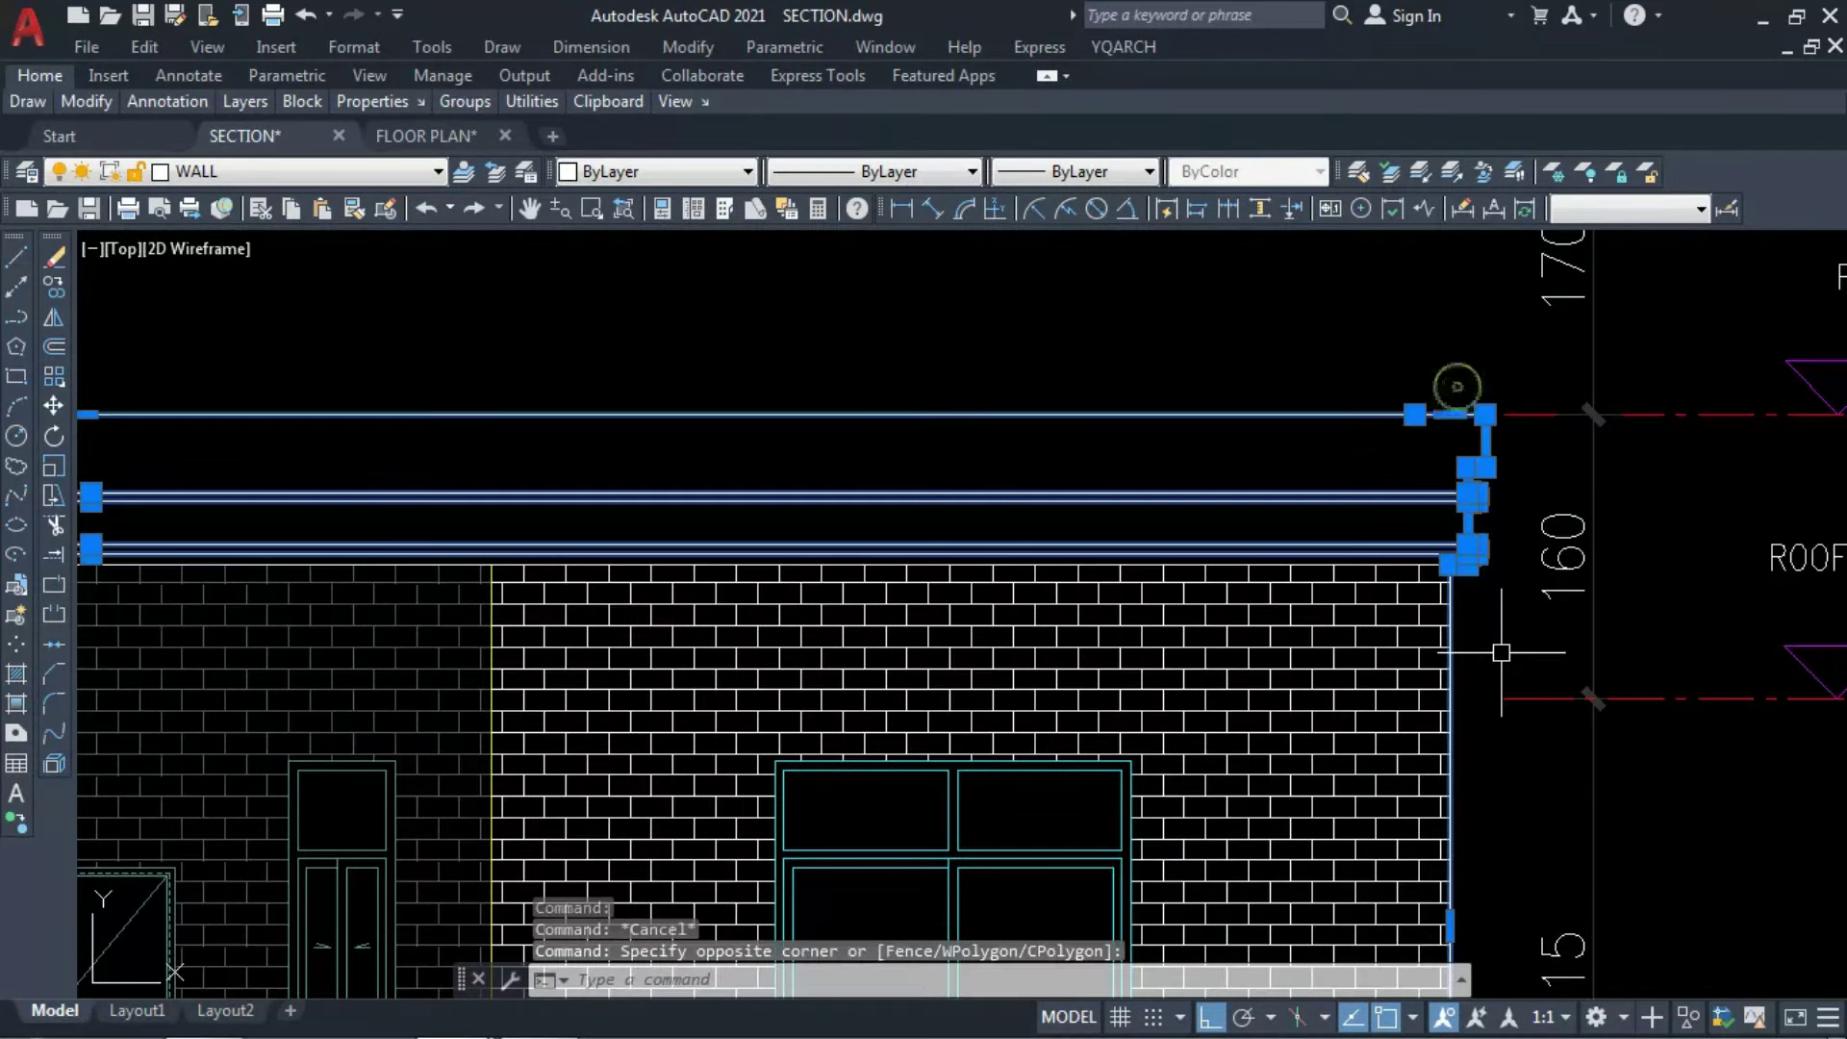
text(x)
key(Return)
Copy the elevation's parapet profile to the section's right roof corner.
click(1402, 379)
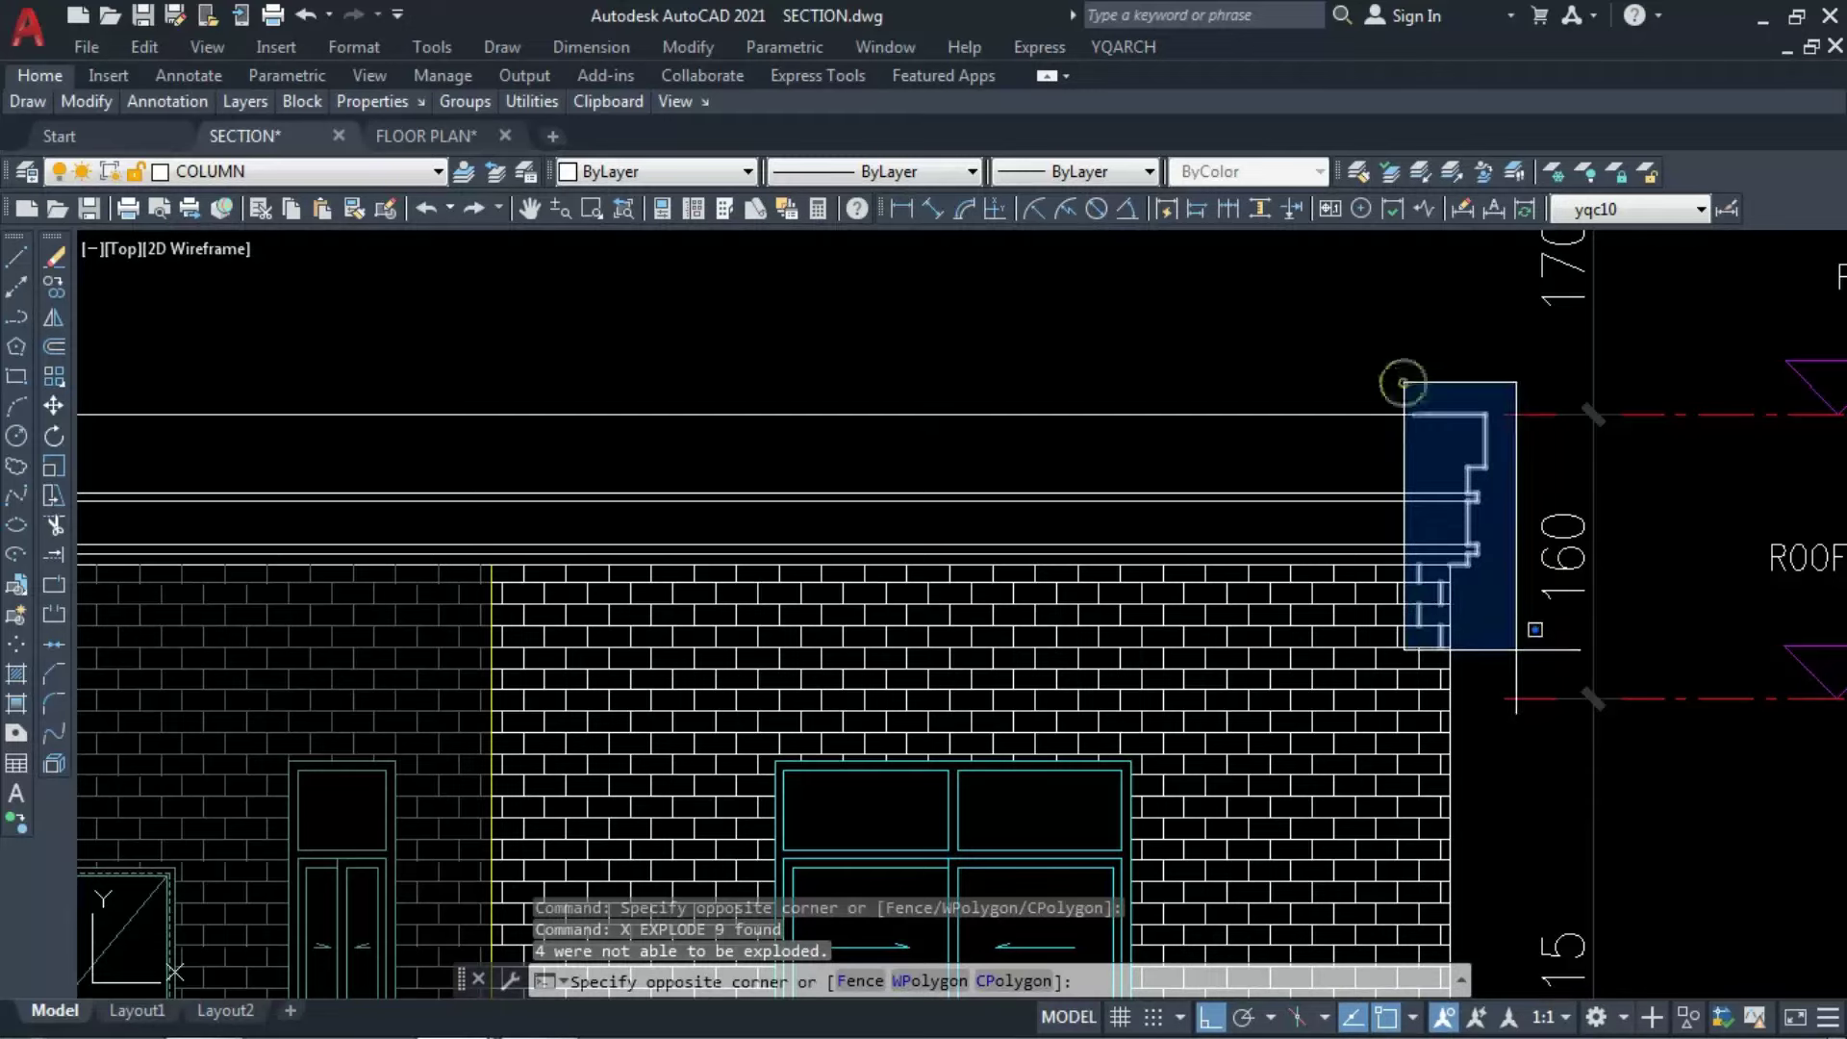
click(1477, 664)
scroll(1438, 563, up, 2)
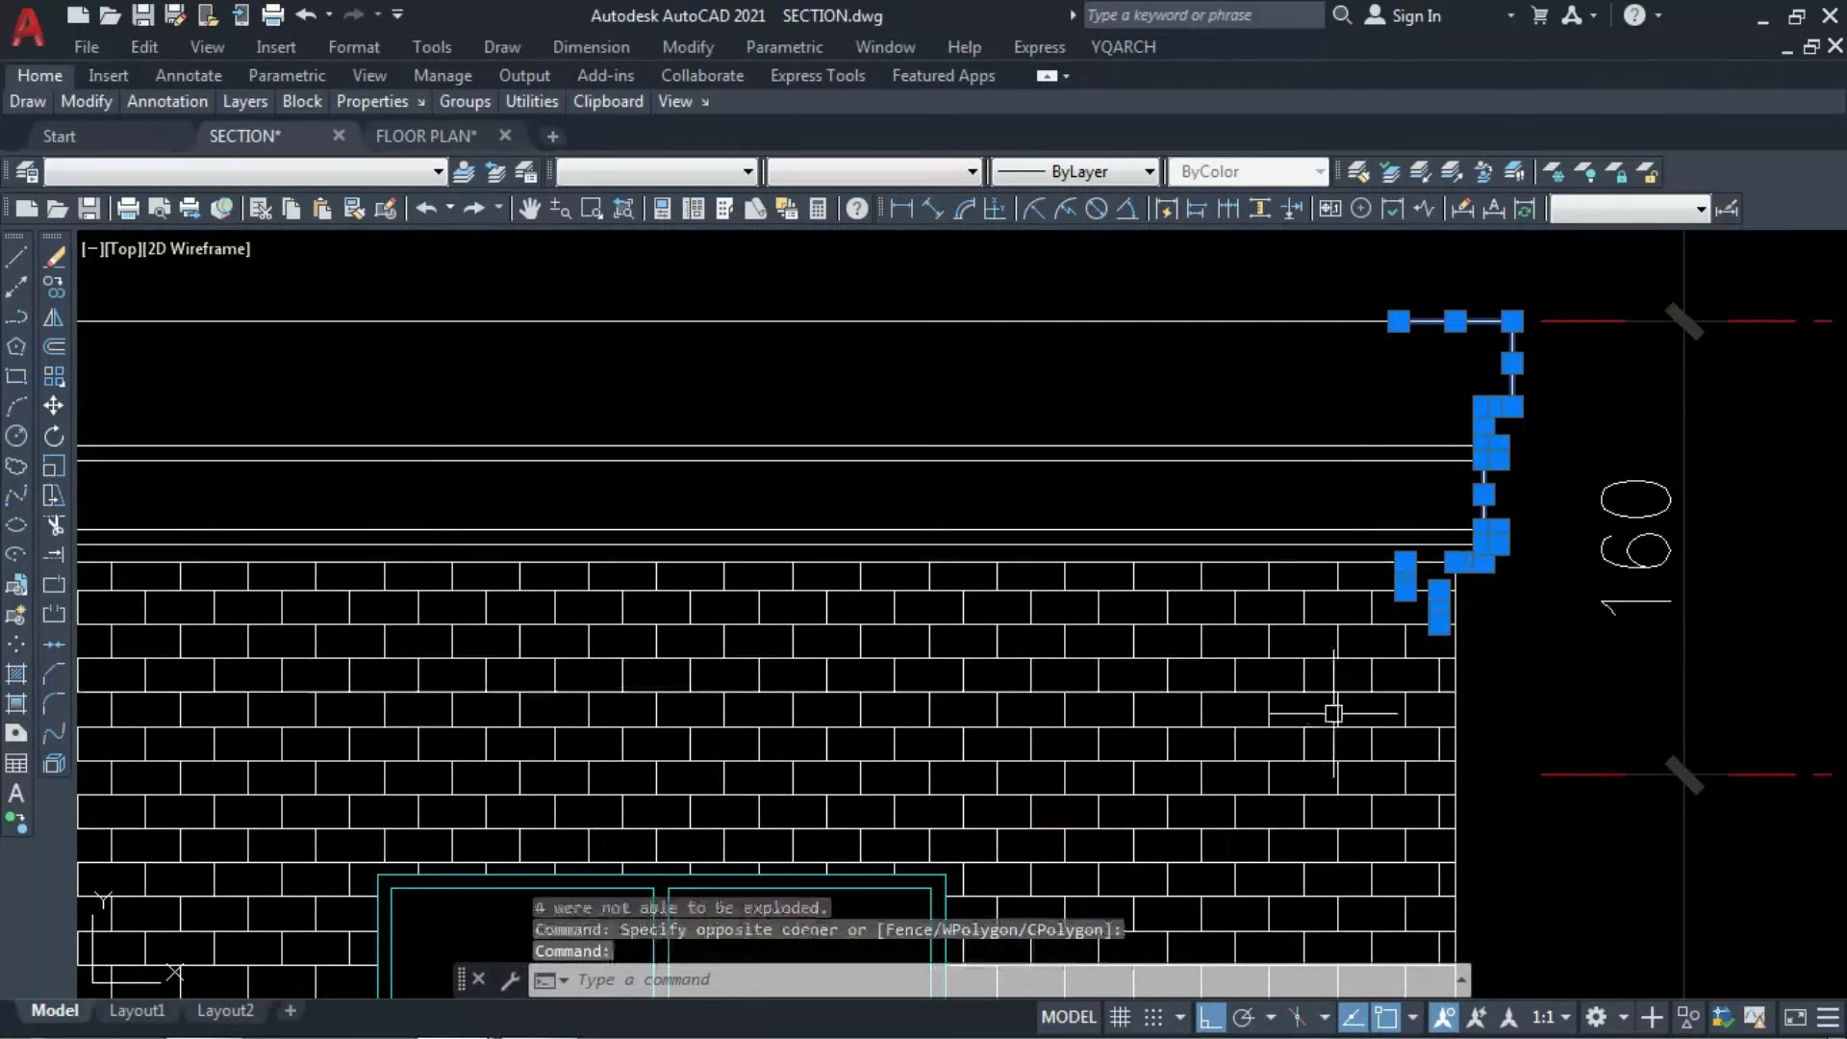
click(1352, 511)
click(1443, 670)
text(co)
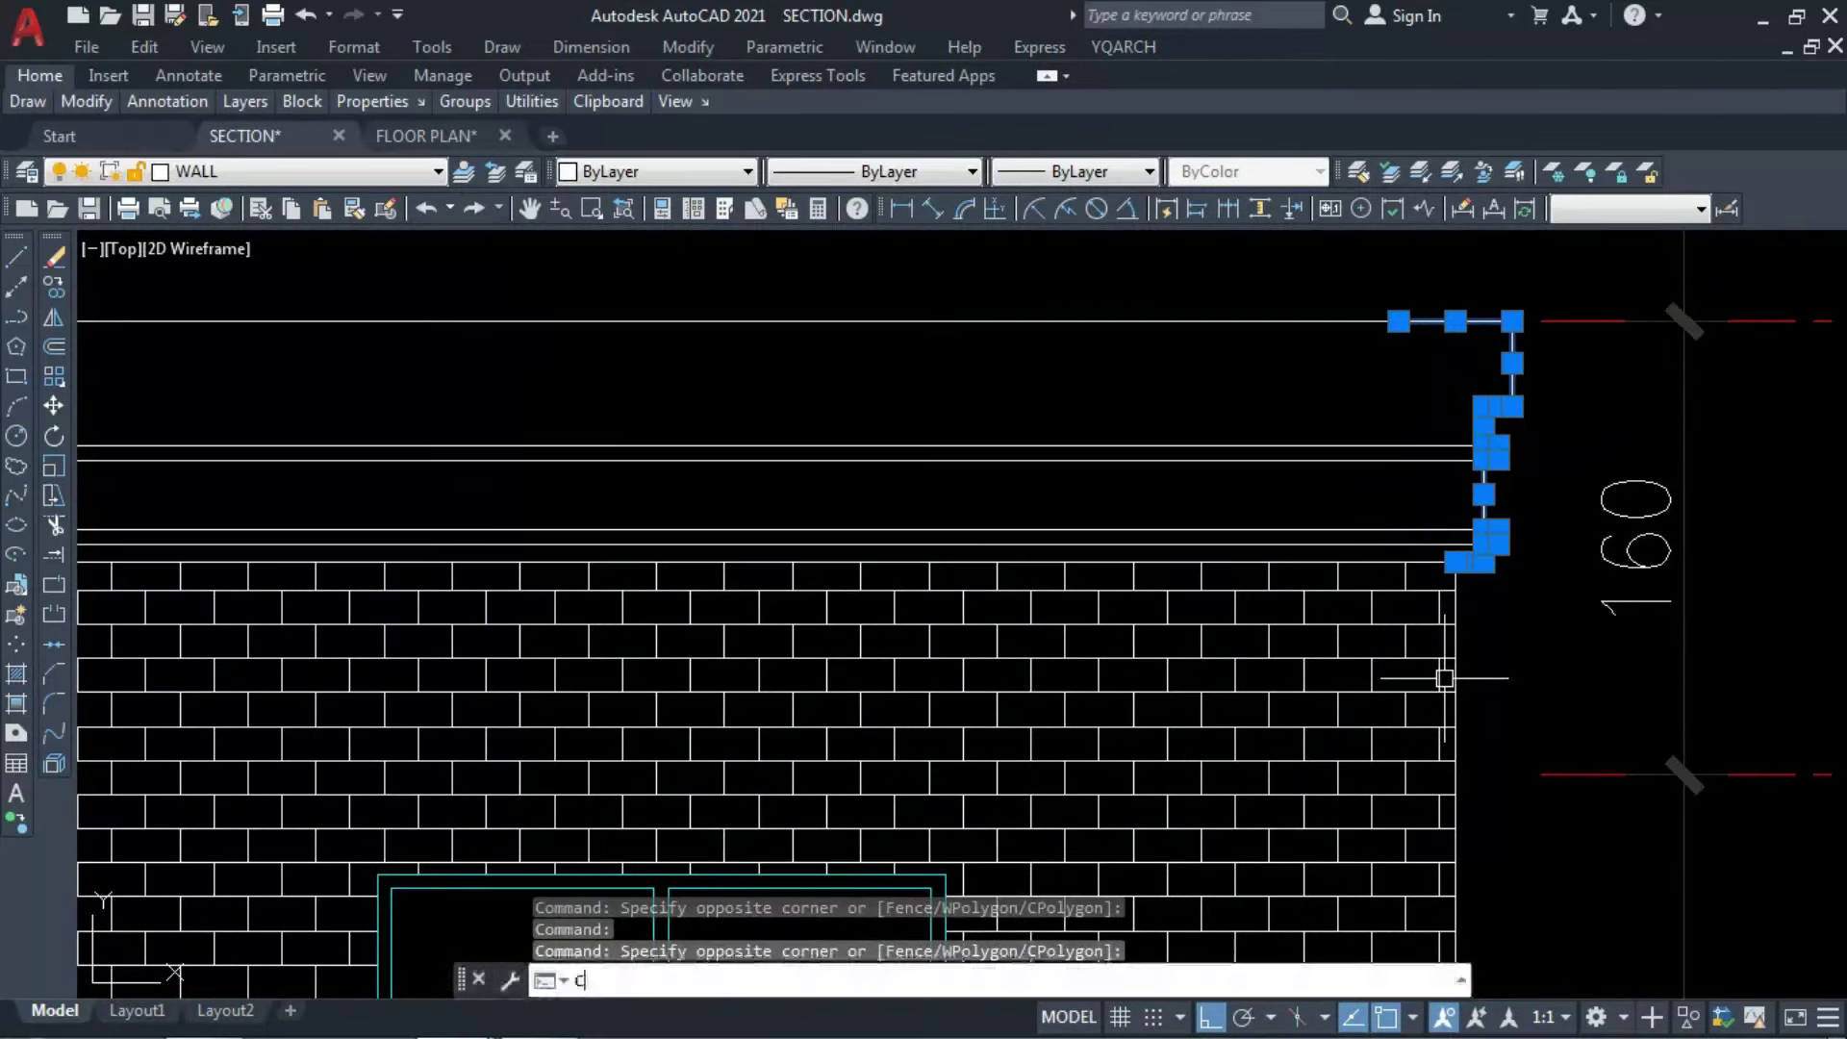
key(Return)
click(1455, 775)
scroll(1456, 775, down, 6)
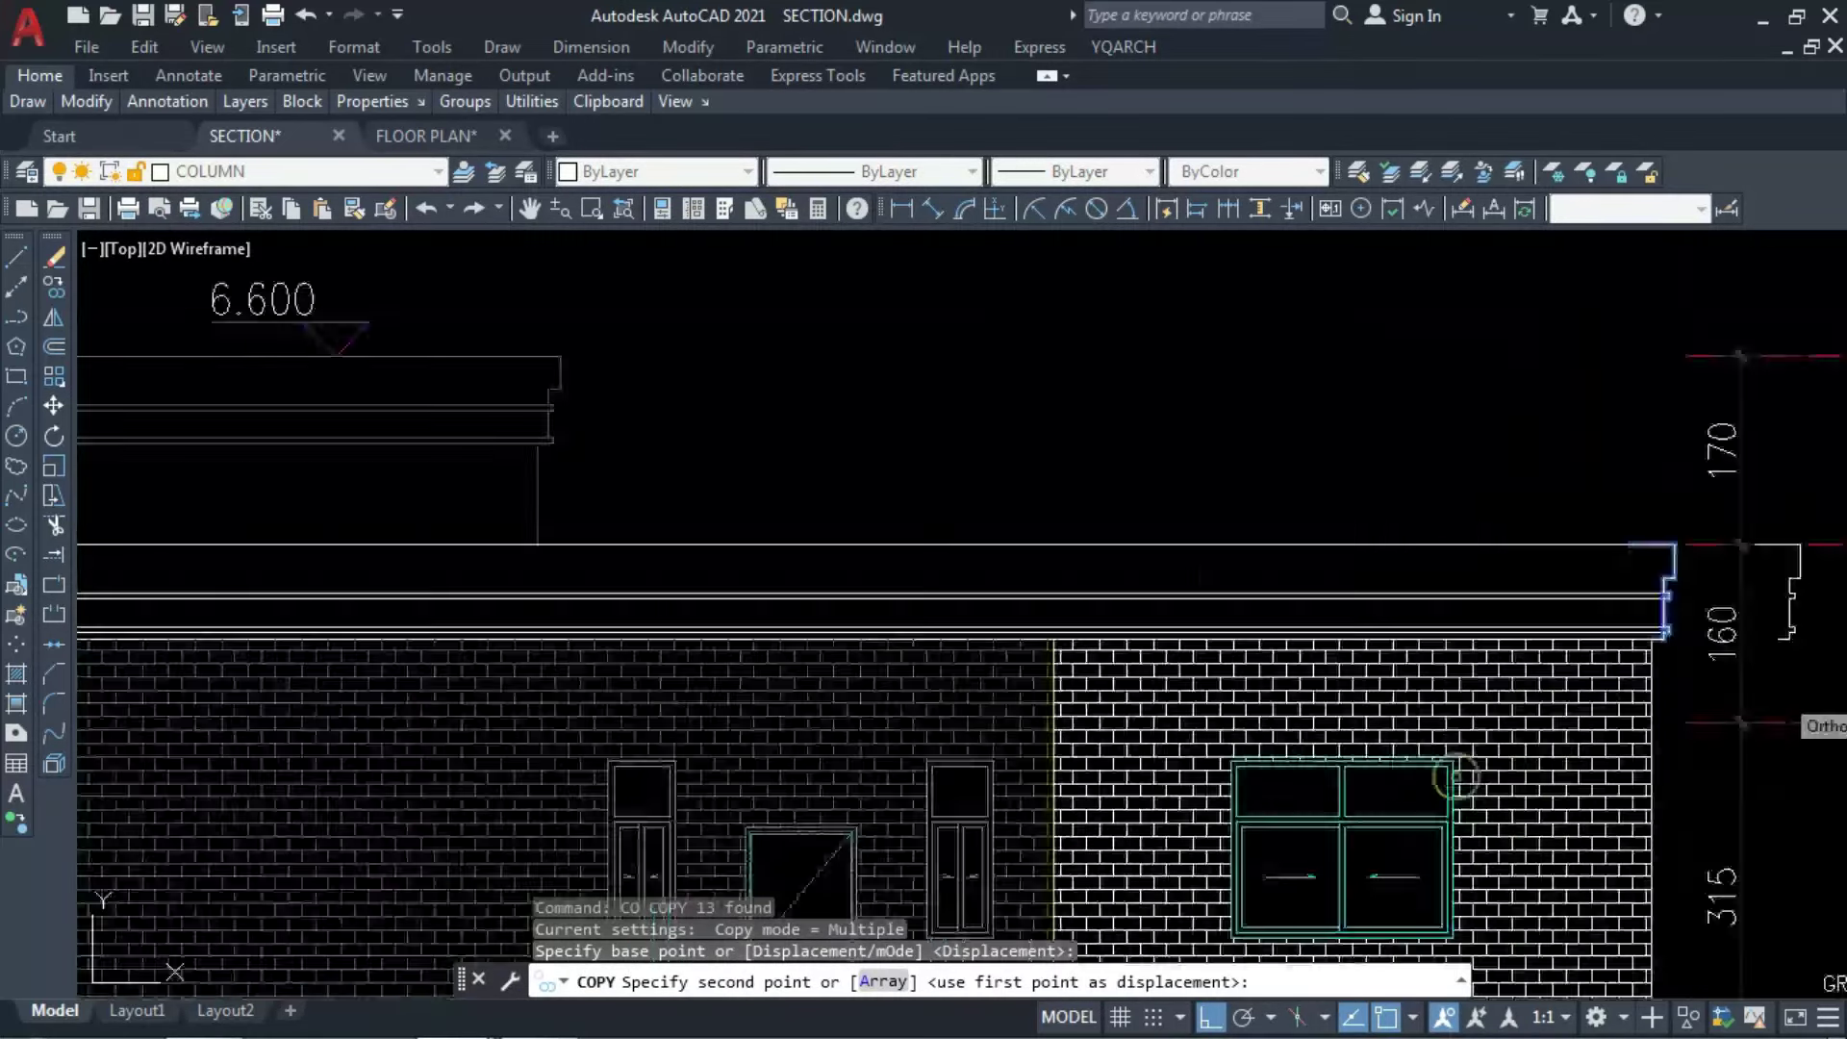
scroll(864, 732, up, 6)
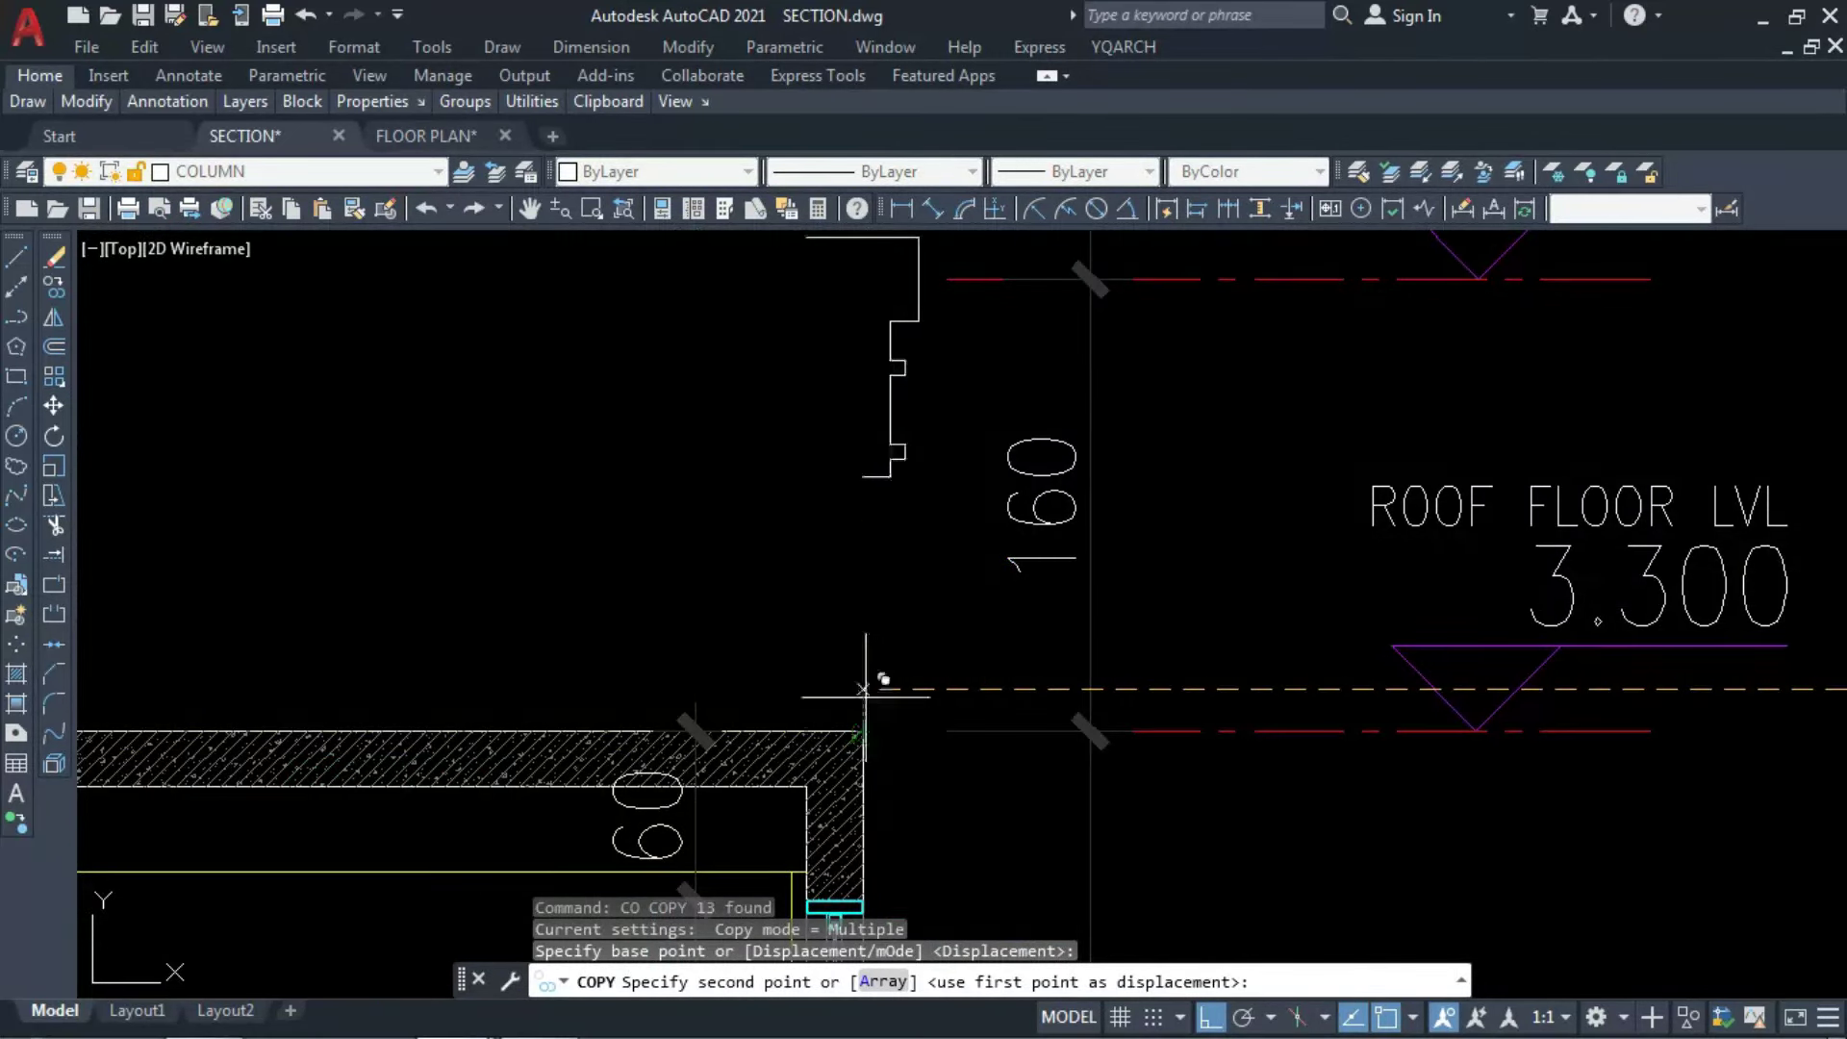
click(863, 689)
key(Escape)
Close the parapet outline with a vertical inner line from slab to profile top.
text(l)
key(Return)
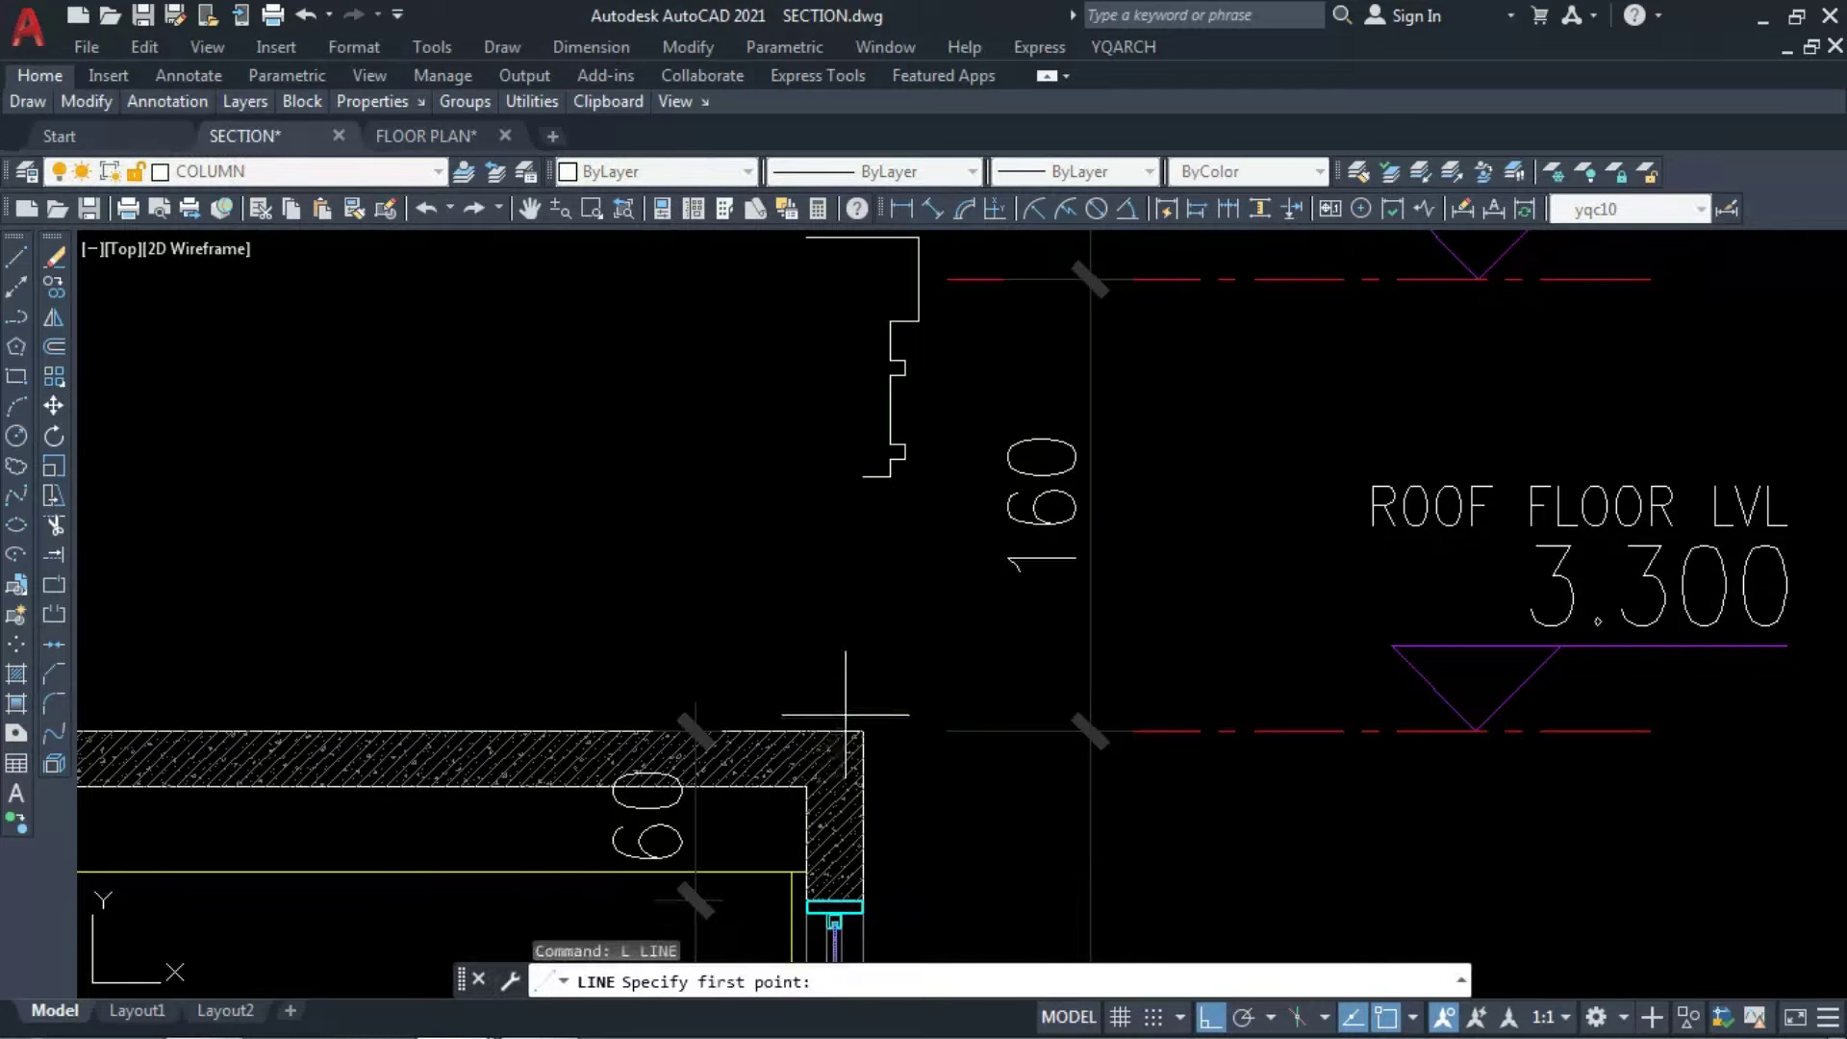
click(863, 731)
key(Escape)
key(space)
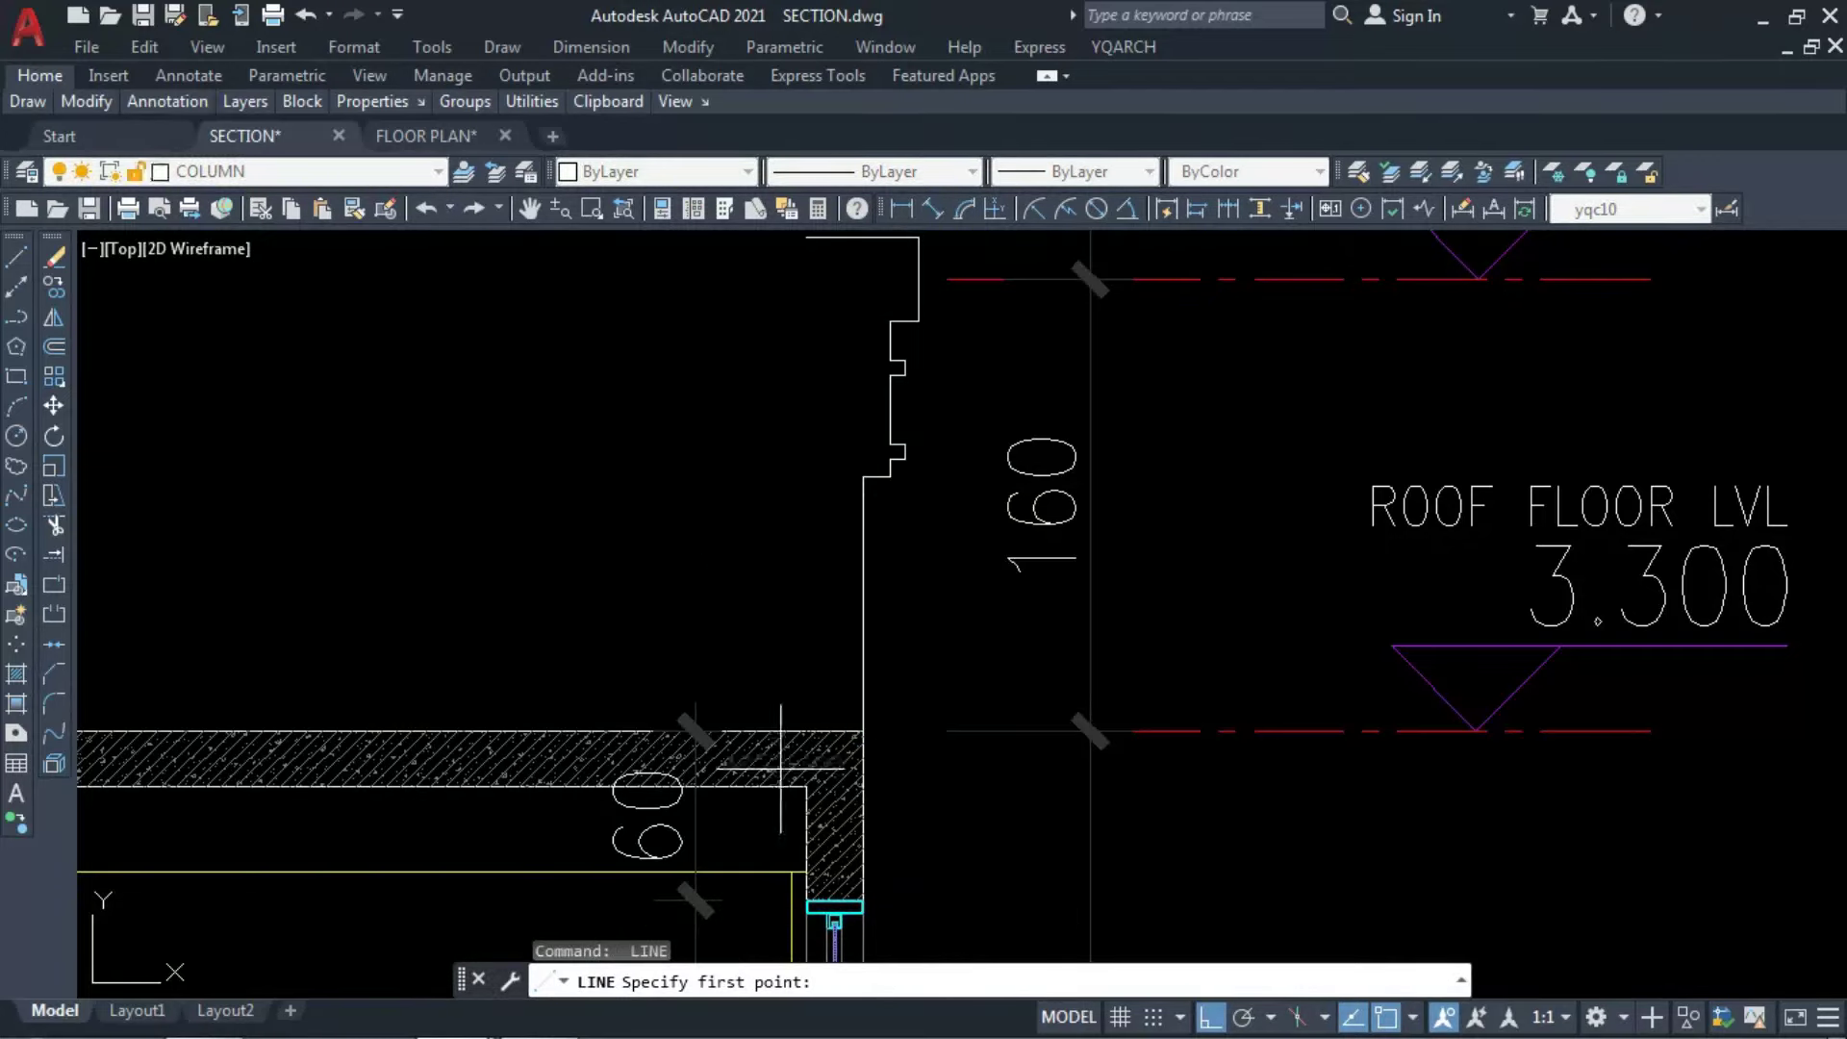
click(806, 731)
click(806, 238)
key(Escape)
click(814, 484)
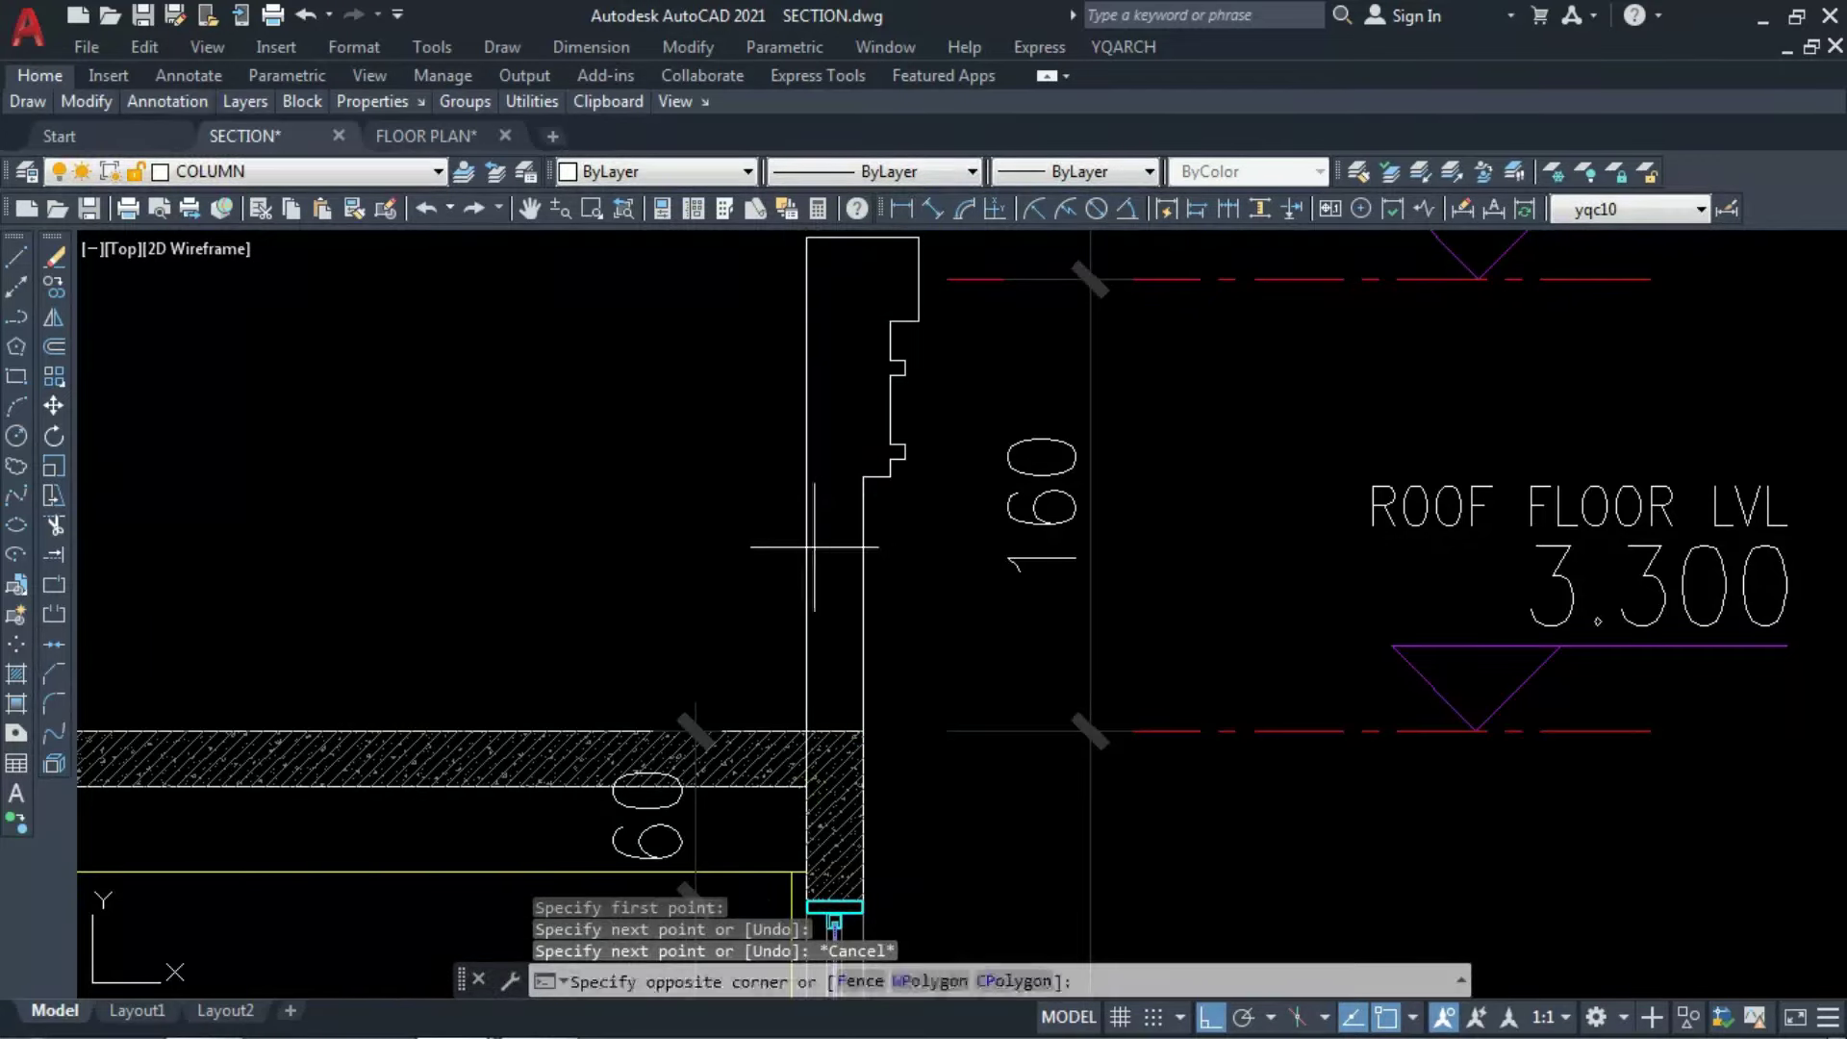
click(784, 577)
click(806, 731)
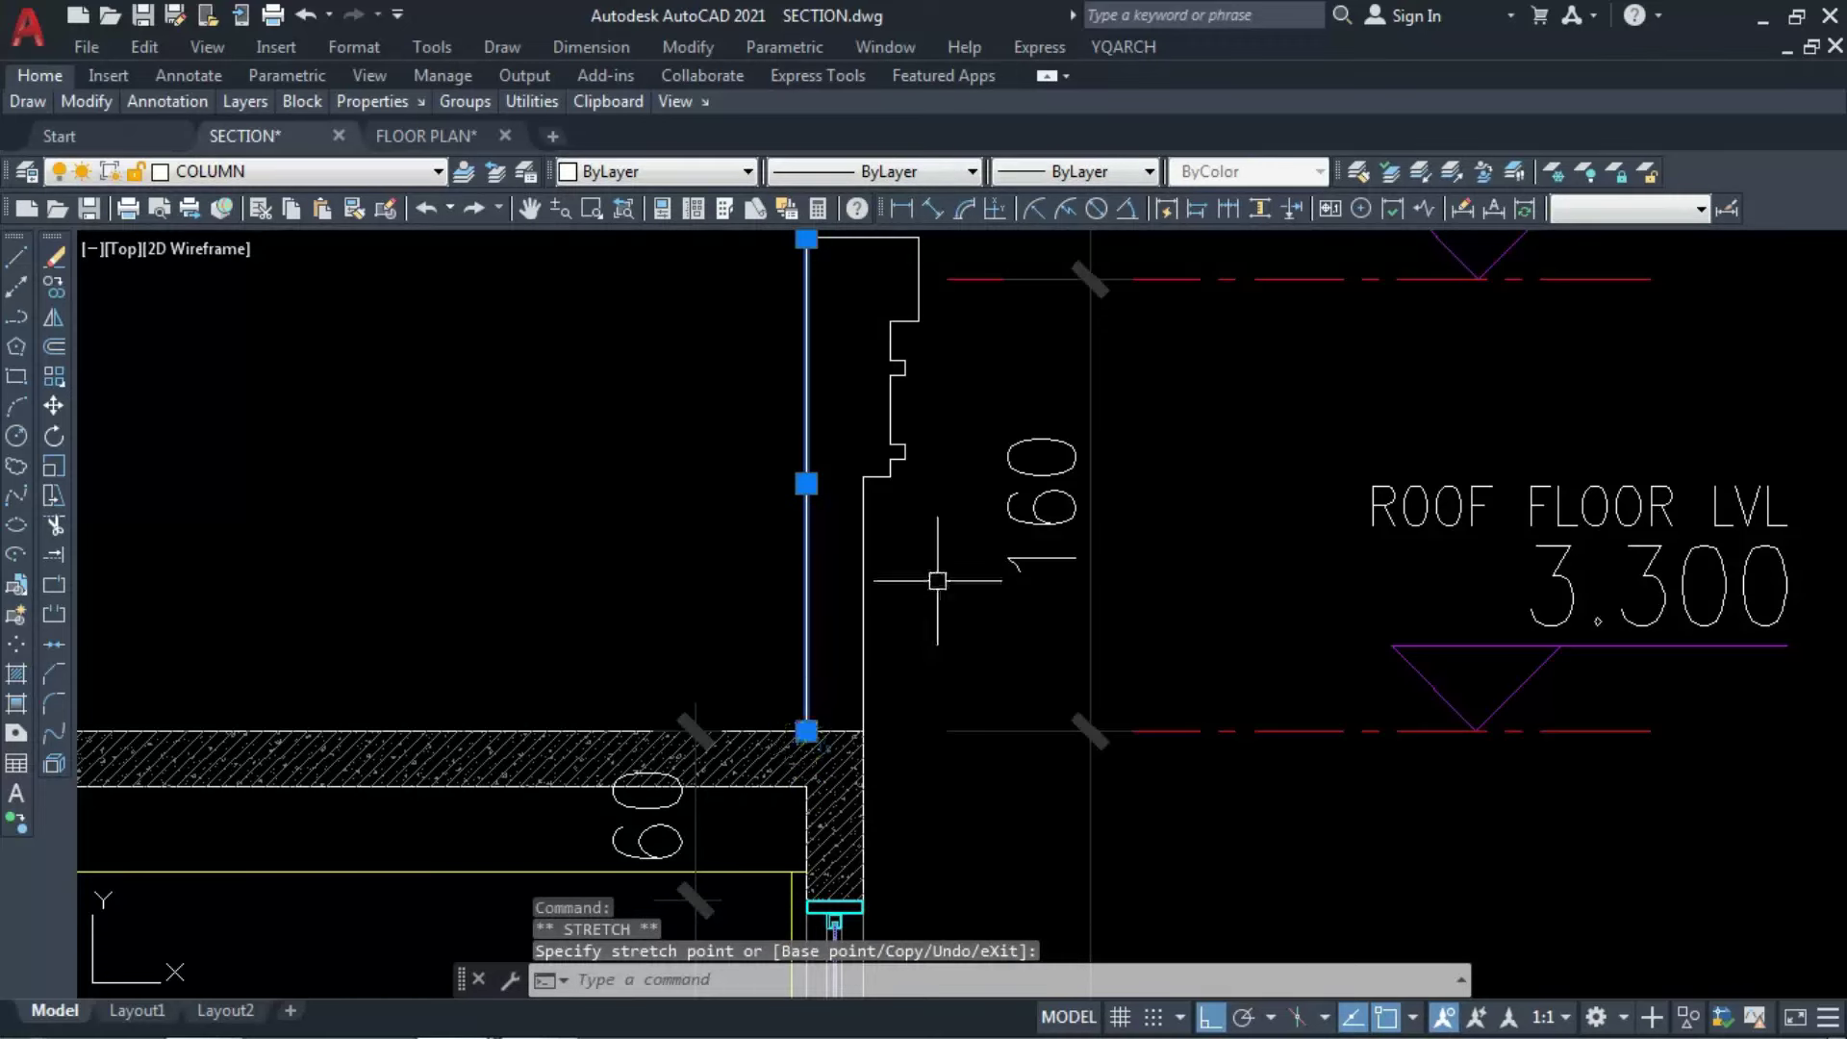
key(Escape)
scroll(940, 591, down, 2)
Hatch the parapet outline and match its pattern to the slab hatch.
text(h)
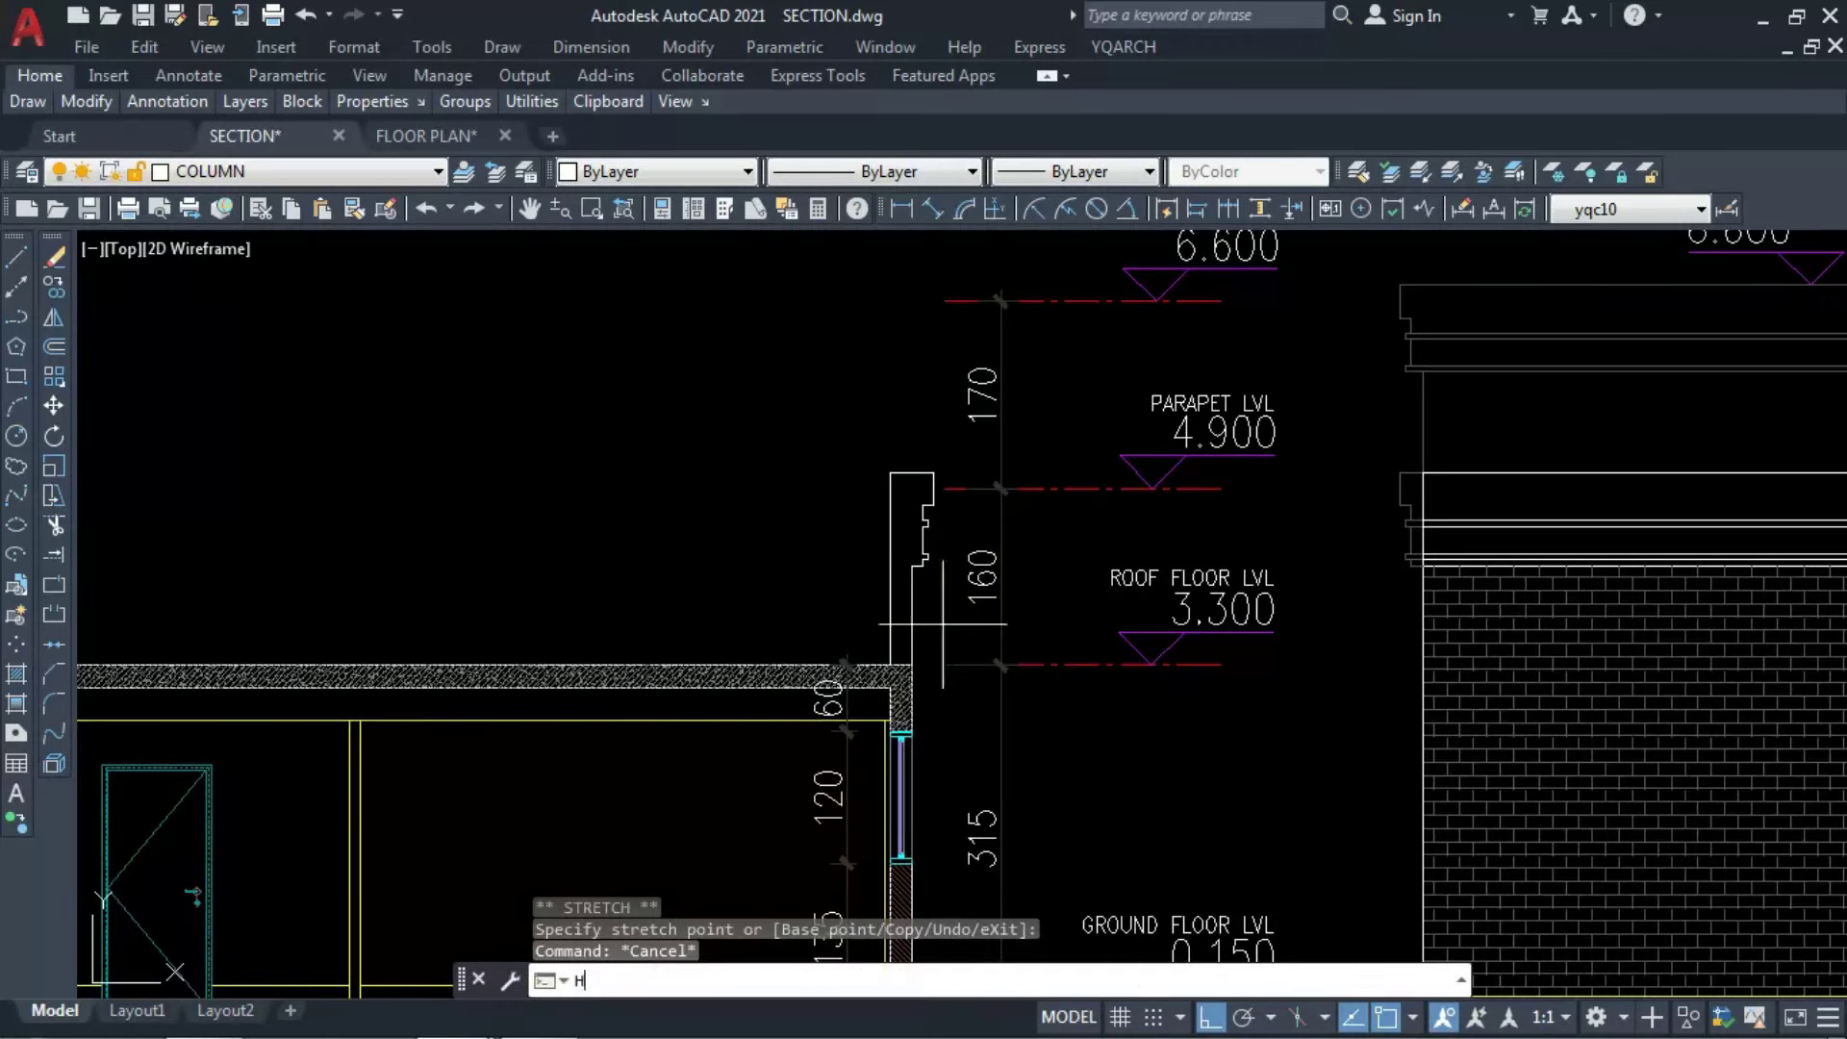
key(Return)
click(900, 615)
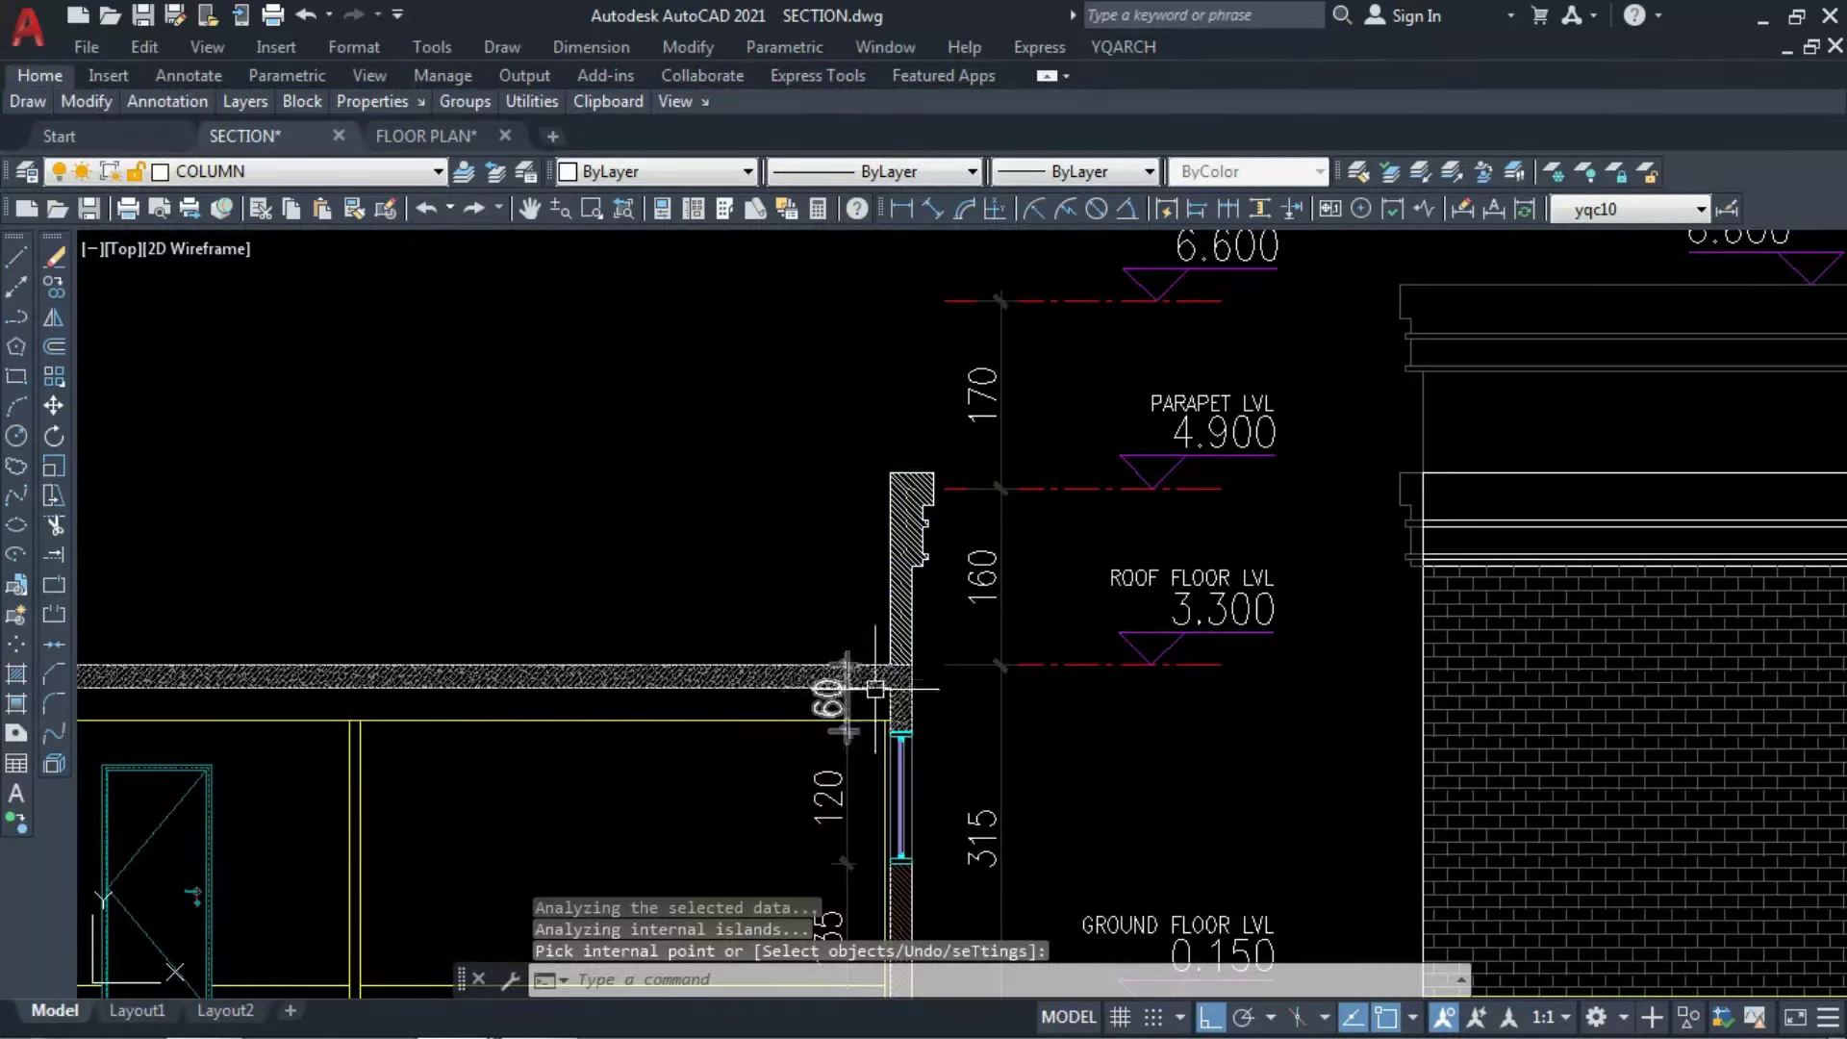
scroll(875, 688, up, 4)
key(Return)
click(906, 679)
text(ma)
key(Return)
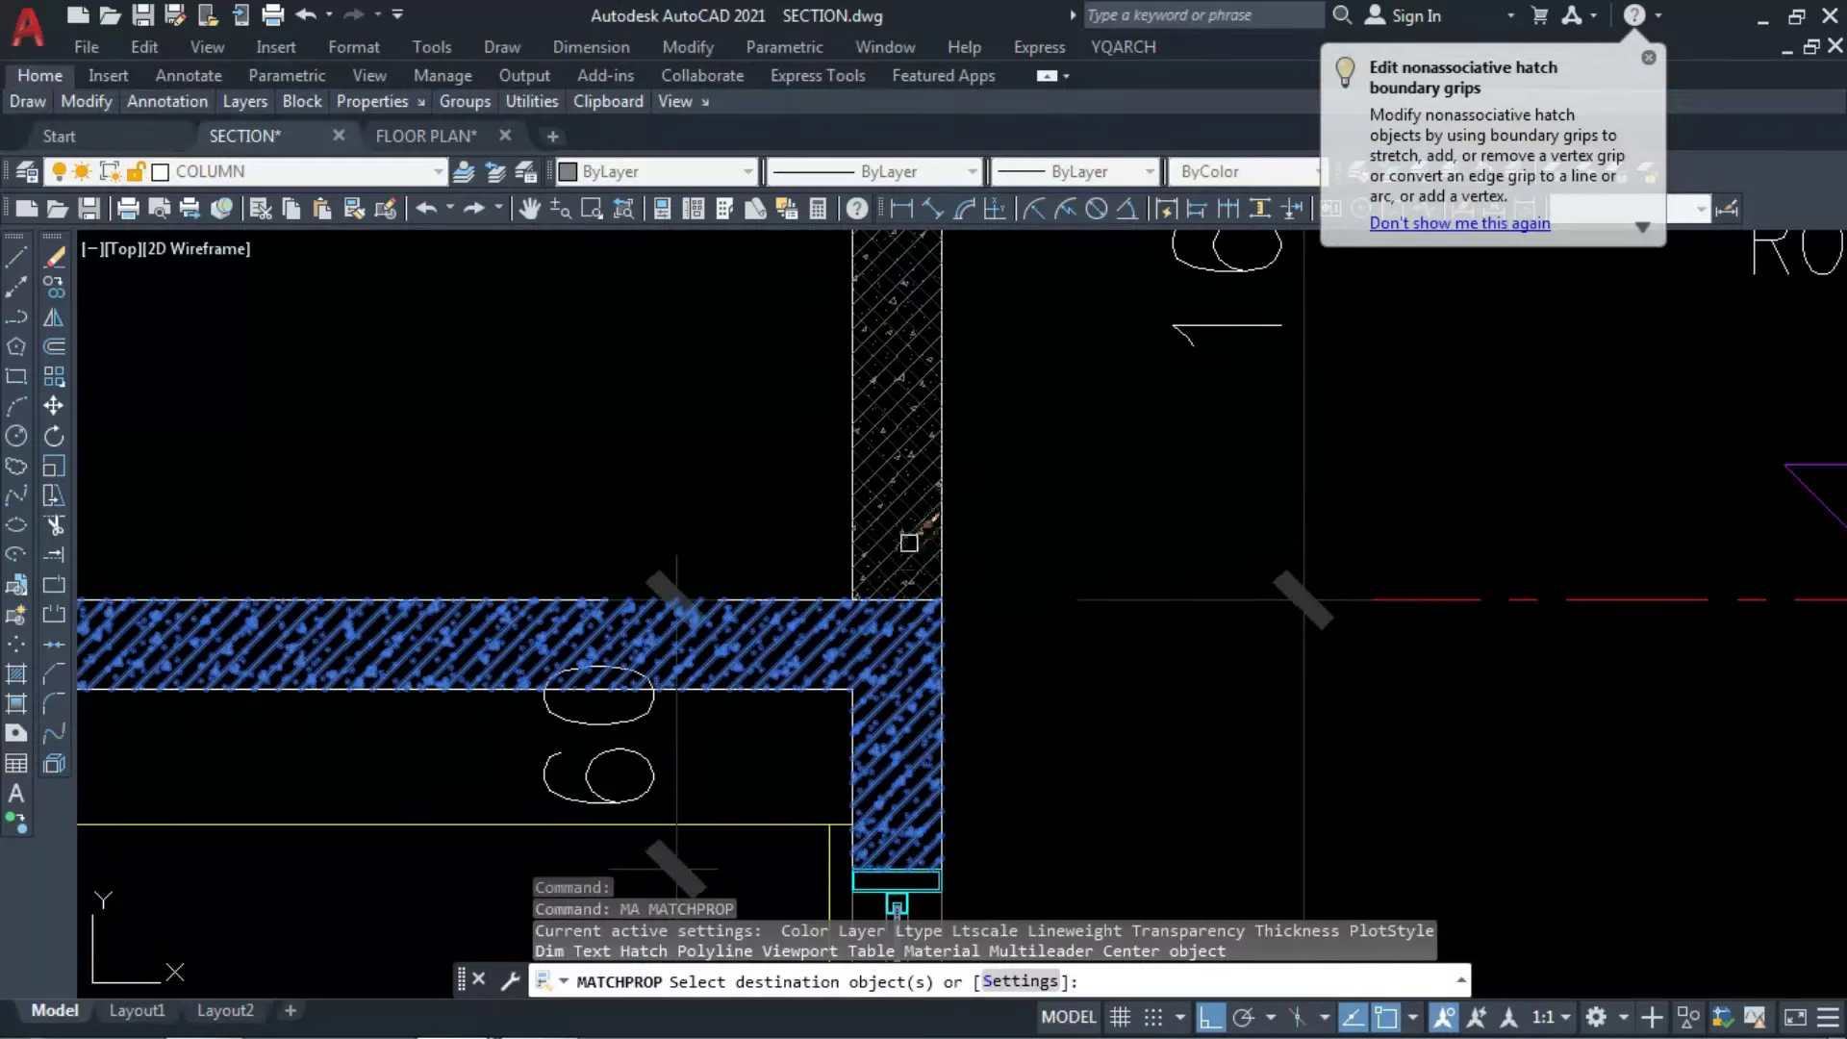
scroll(908, 541, down, 3)
key(Escape)
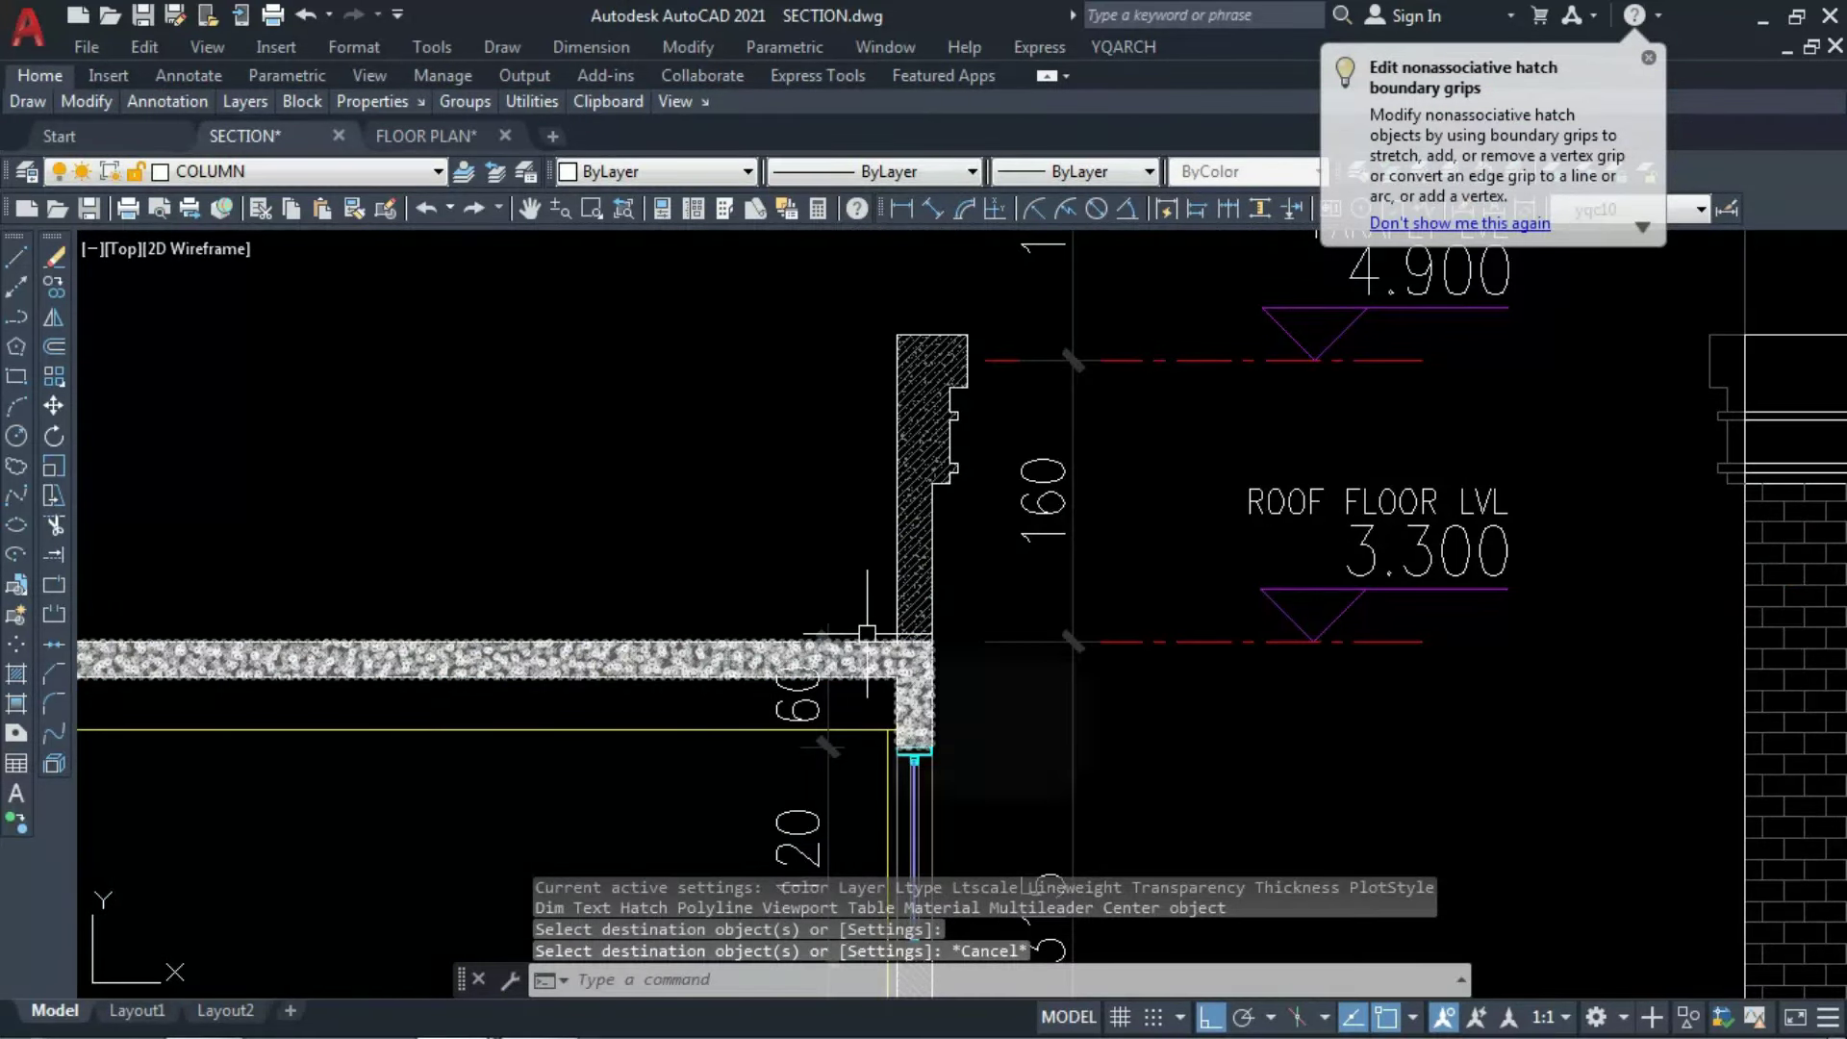
key(Escape)
Continue the 60 dimension with a 175 dimension to the parapet top.
click(1198, 209)
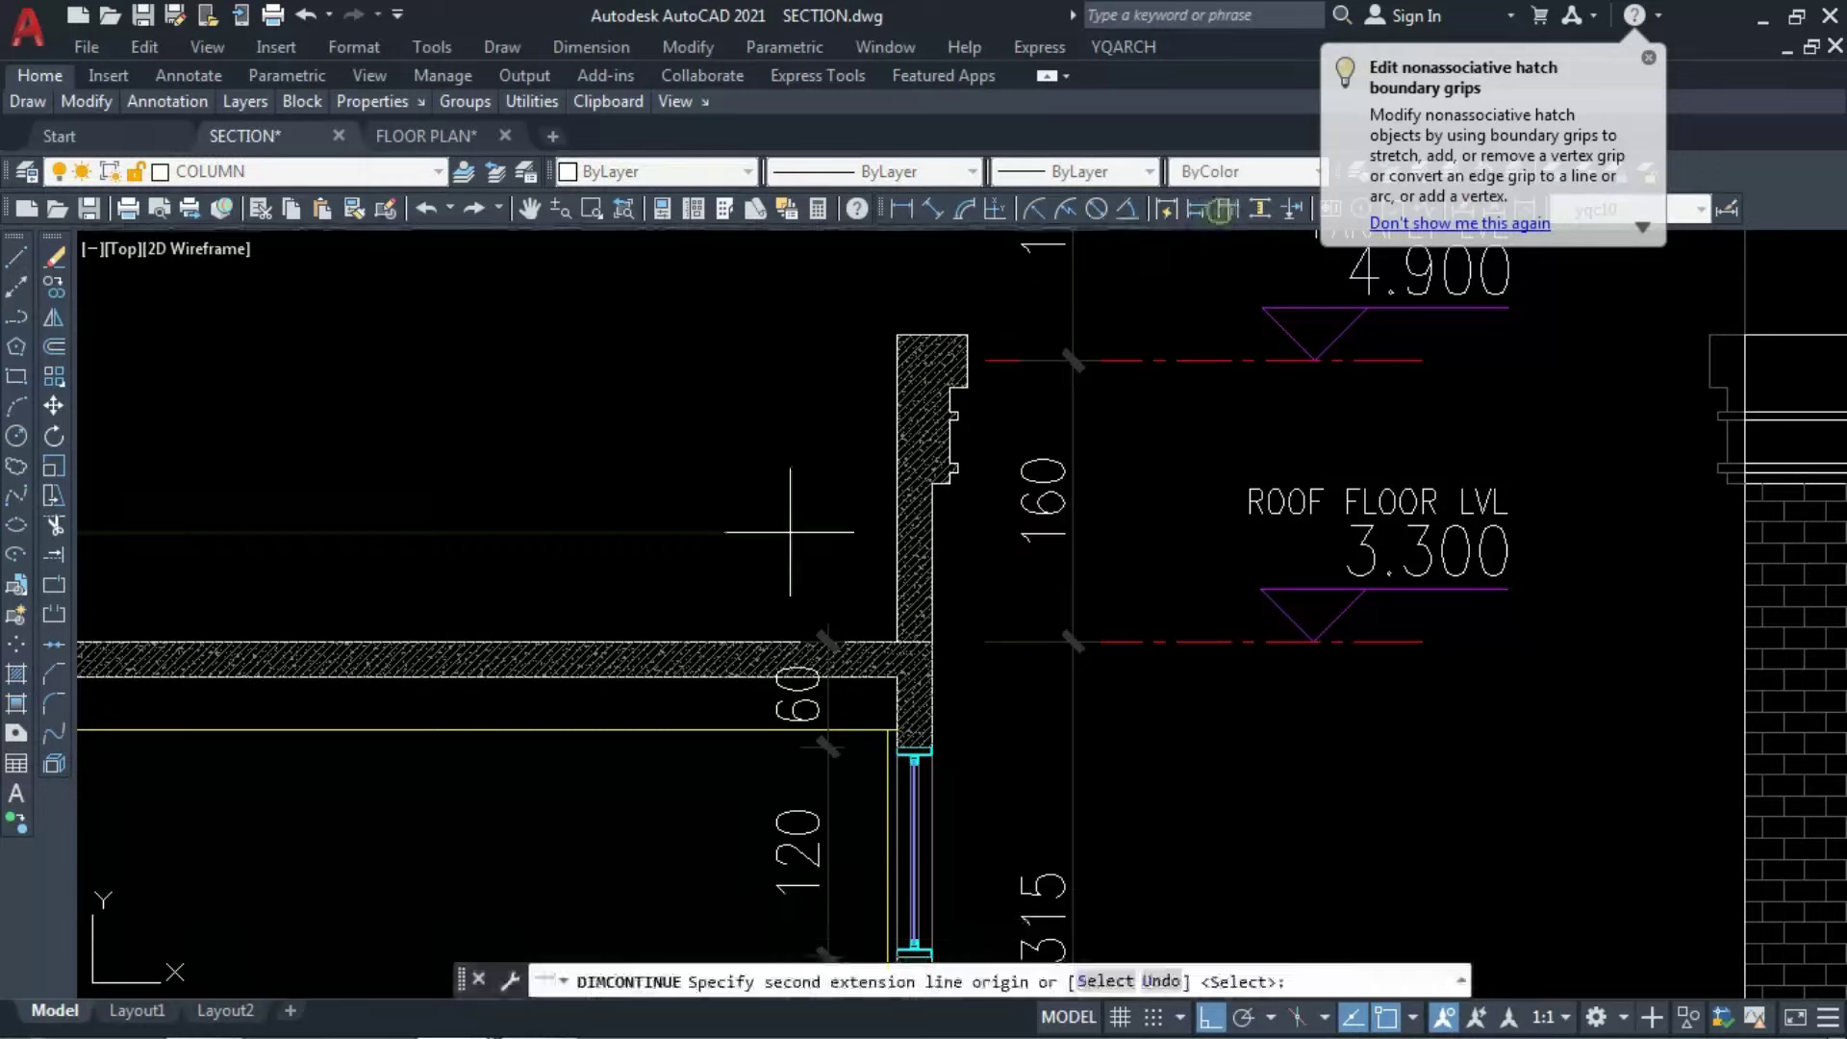
key(Return)
click(827, 692)
click(883, 330)
key(Escape)
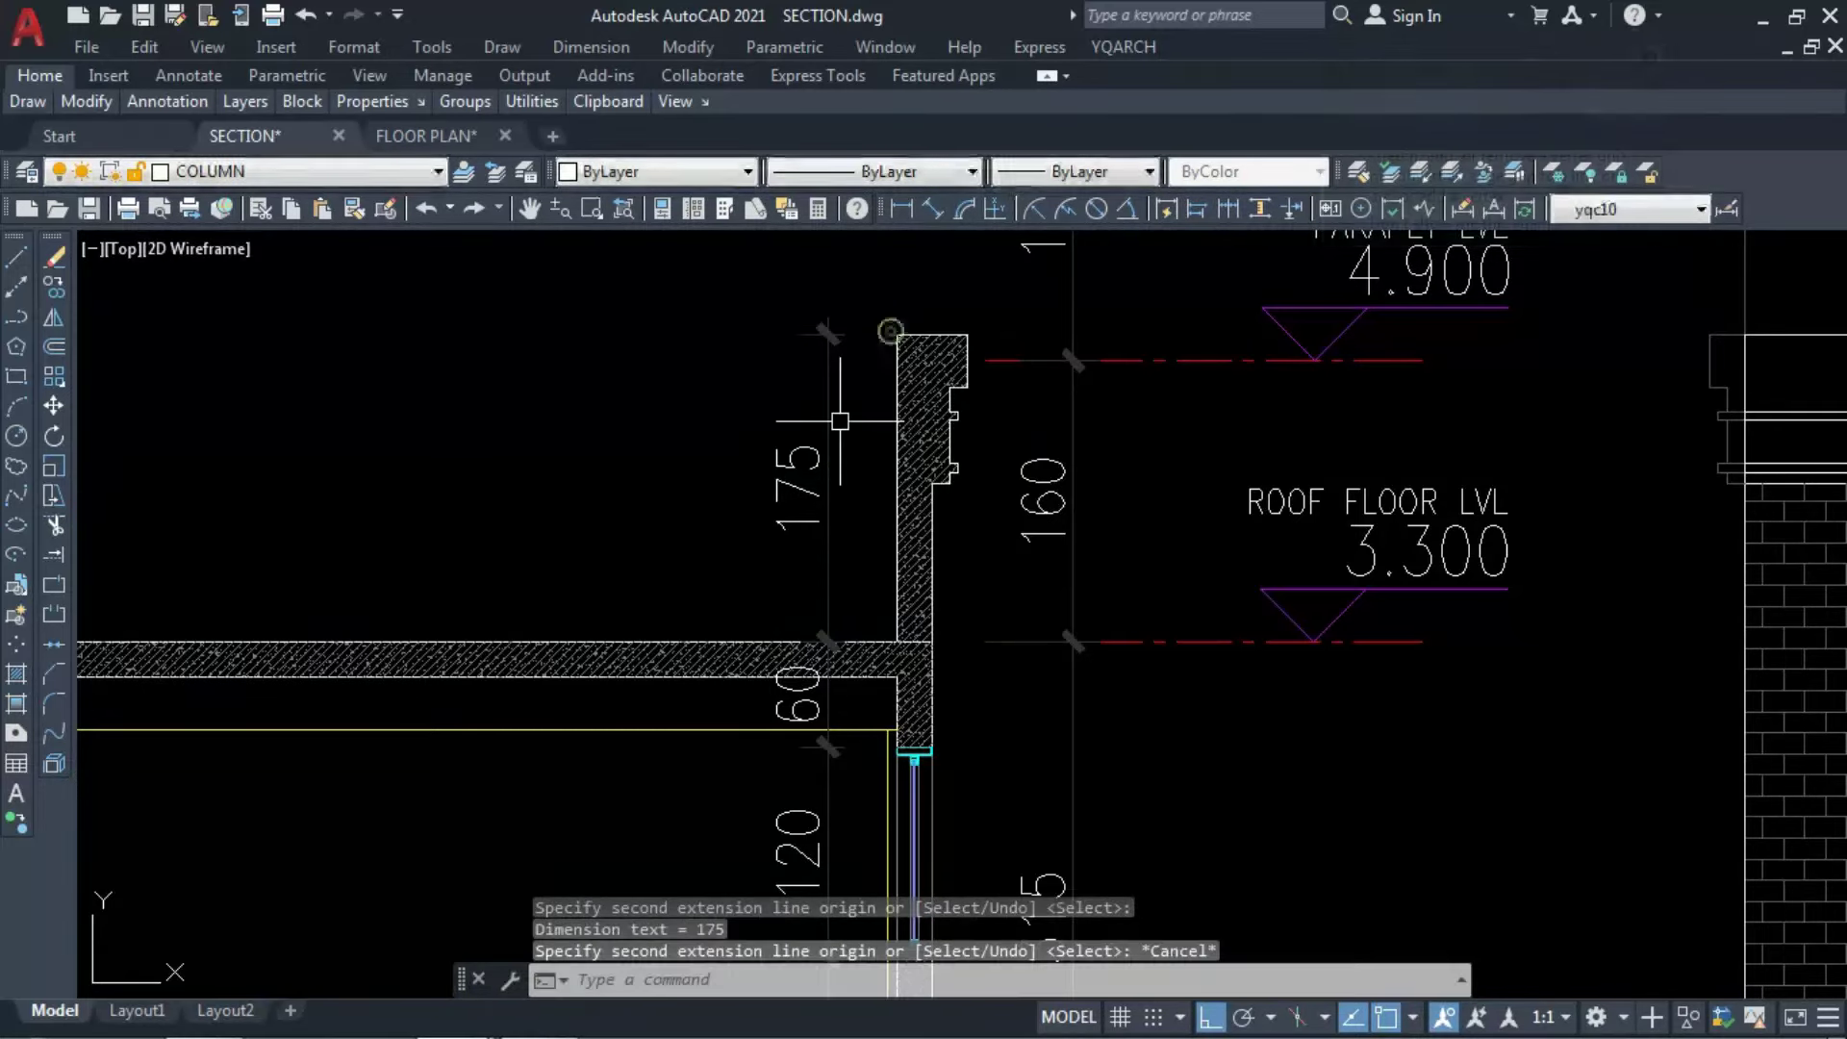
text(l)
key(Return)
scroll(843, 388, down, 6)
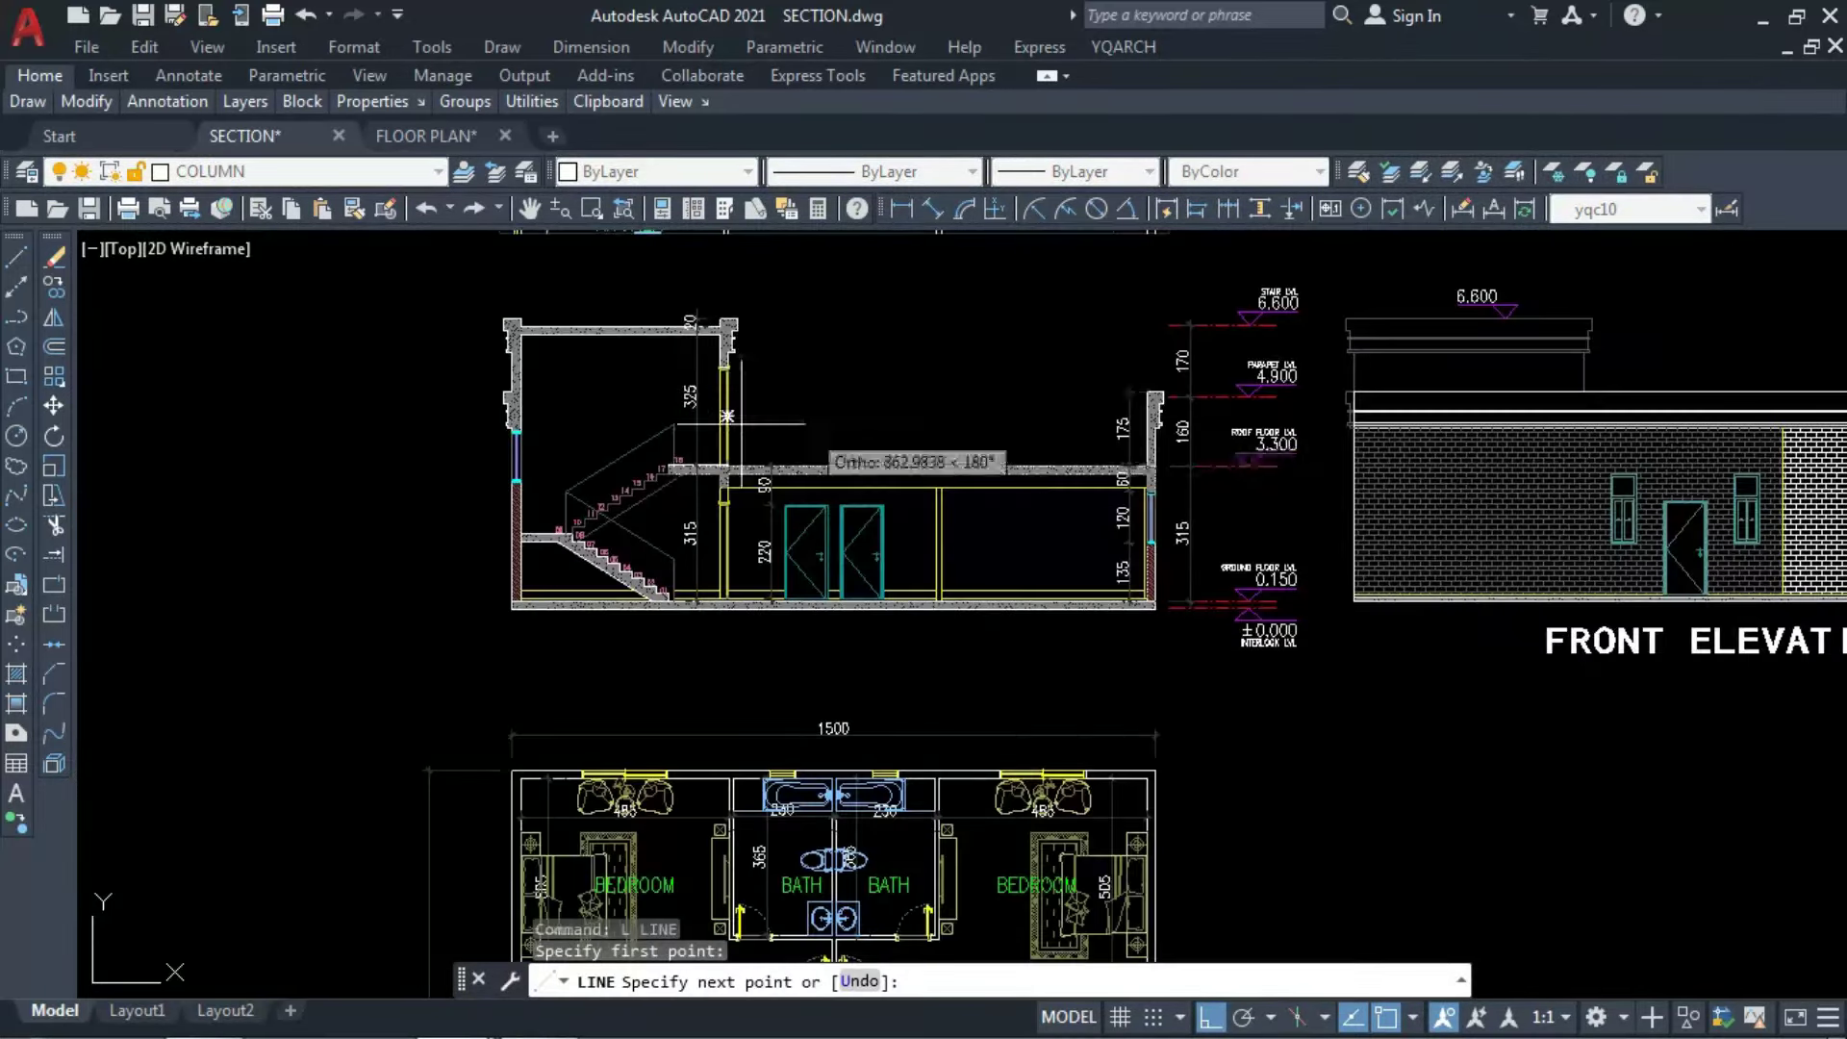
Cancel the unfinished line and check the horizontal construction line's colour options, then deselect it.
scroll(678, 437, up, 10)
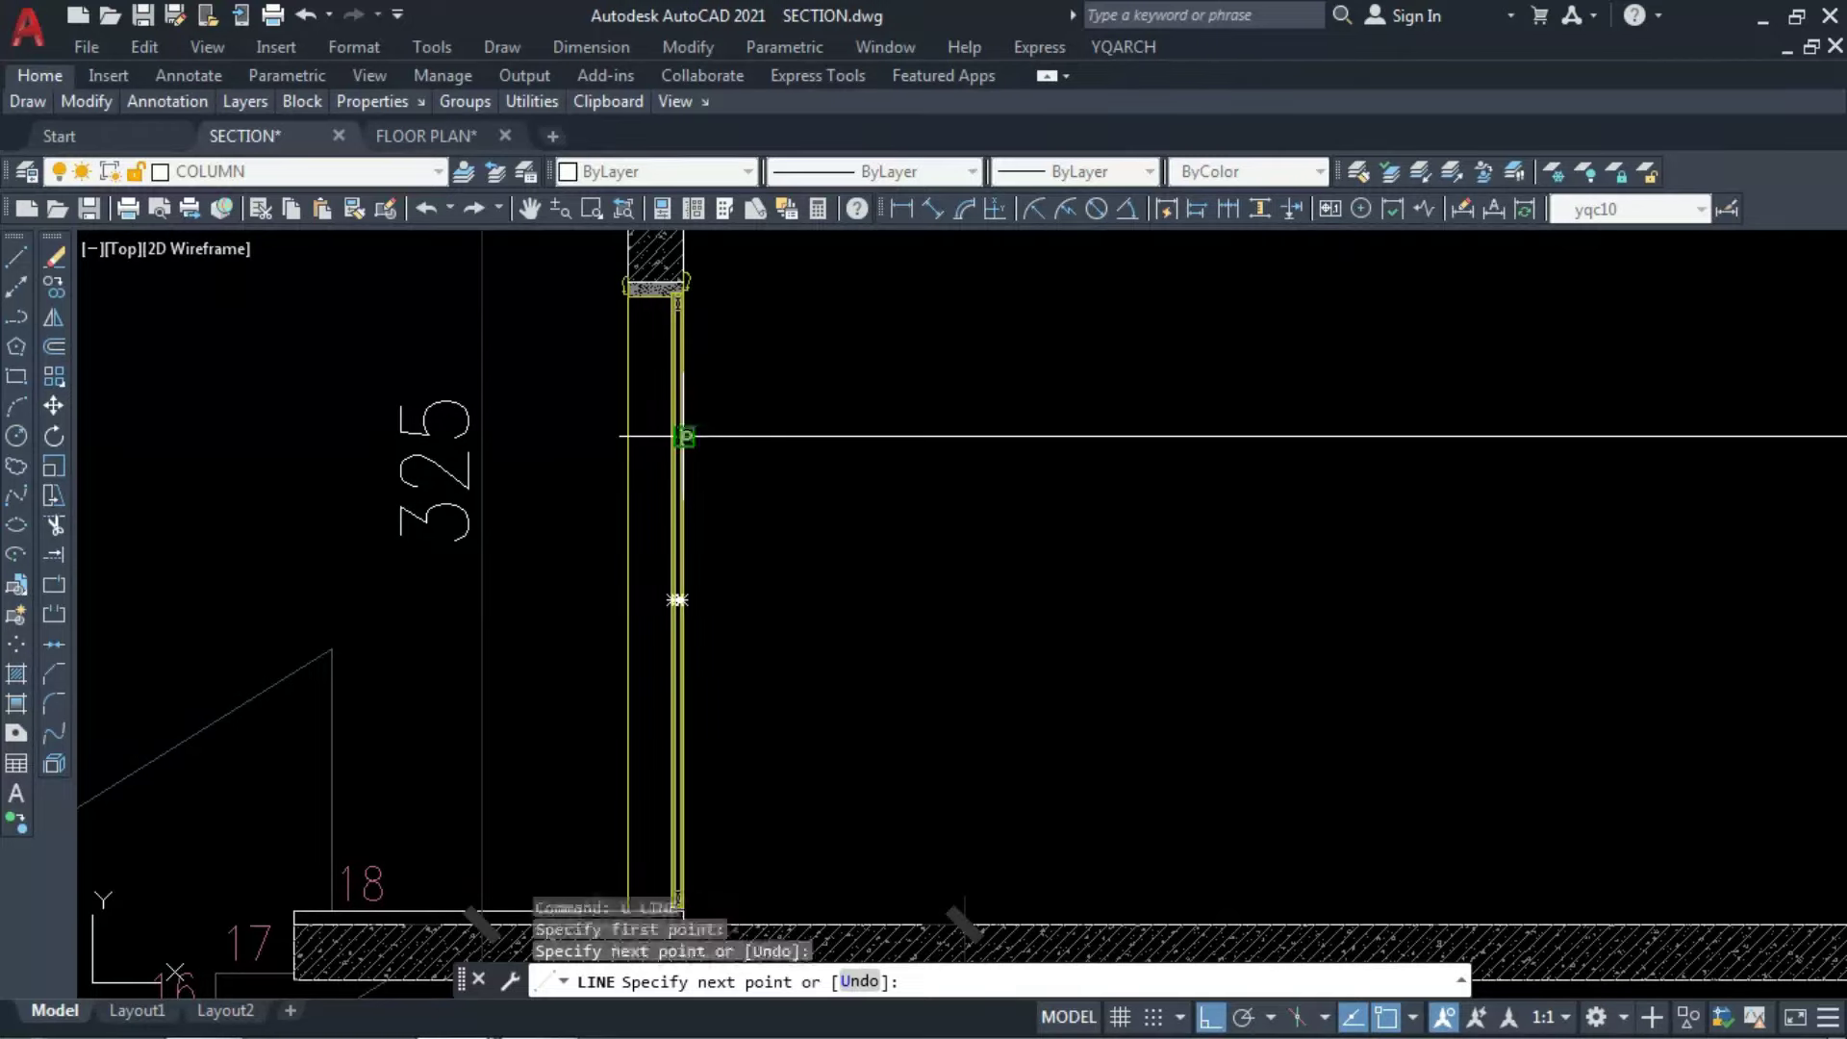
key(Escape)
click(742, 424)
click(721, 433)
click(674, 171)
click(615, 189)
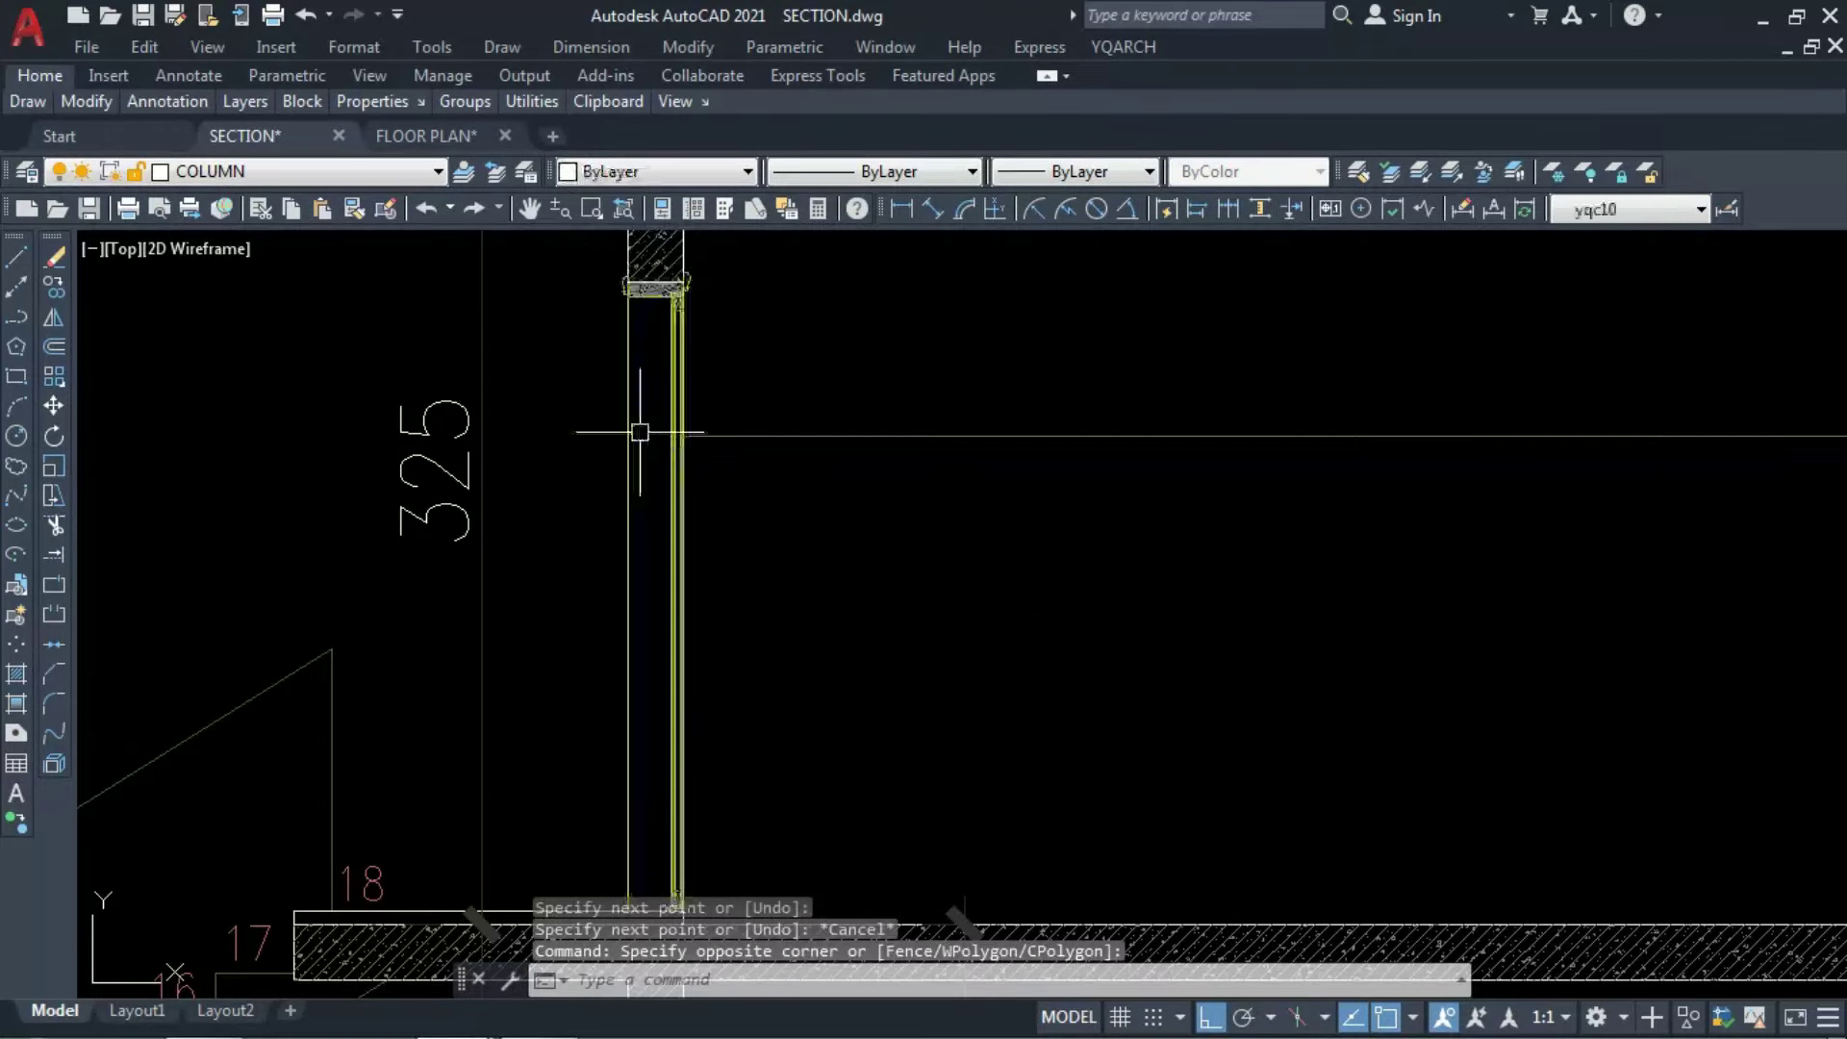
key(Escape)
scroll(640, 433, down, 7)
scroll(793, 608, down, 4)
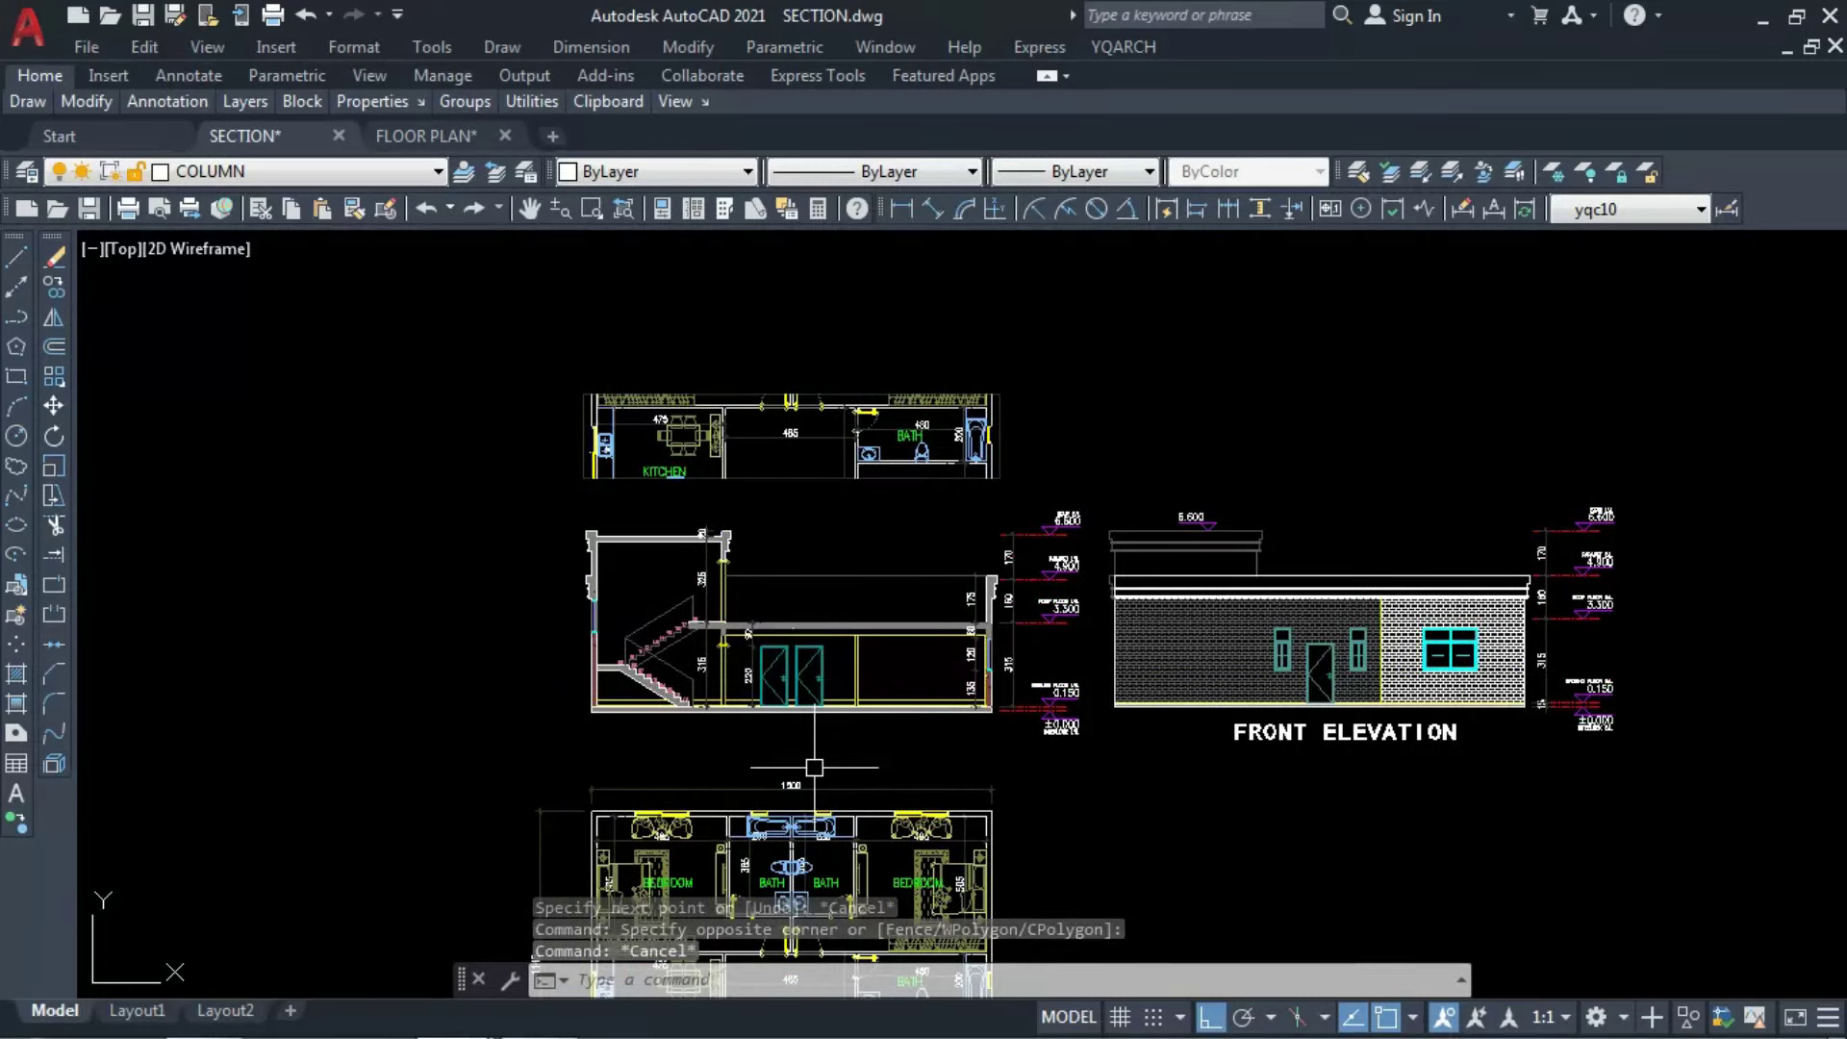
scroll(817, 776, up, 2)
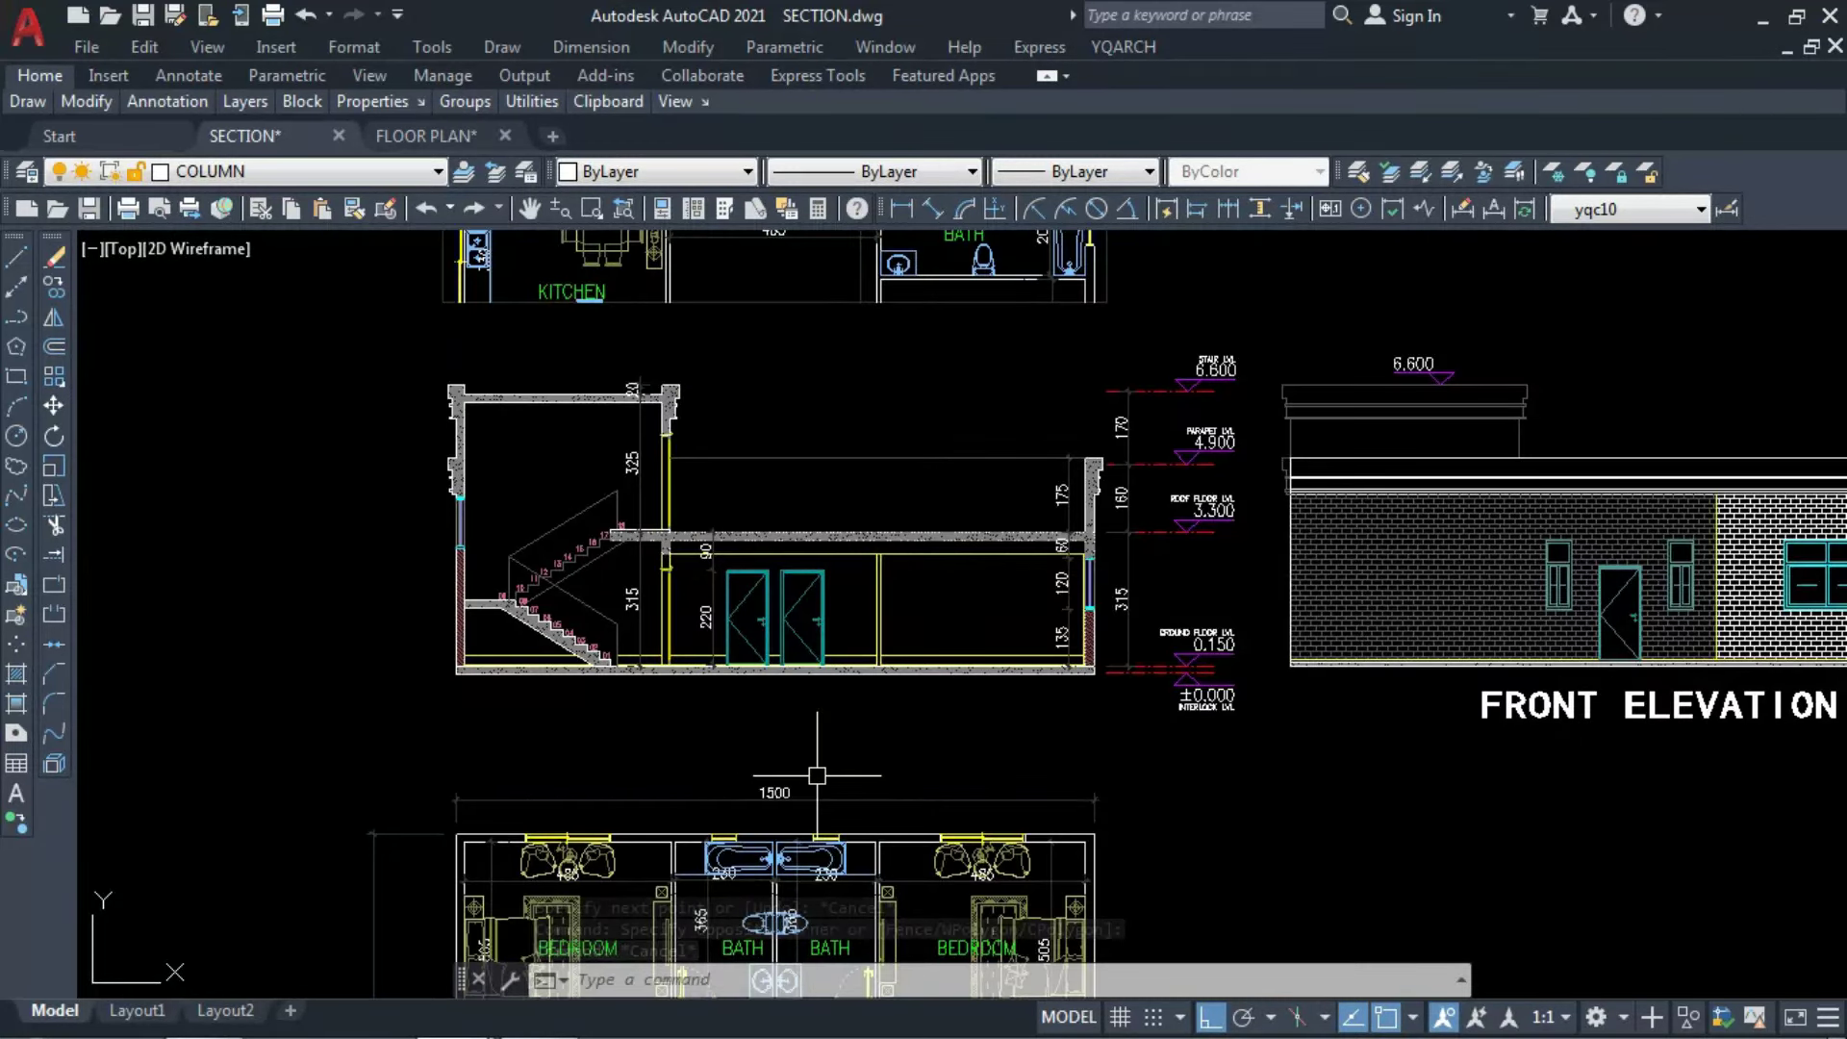
scroll(762, 519, down, 4)
scroll(782, 750, up, 7)
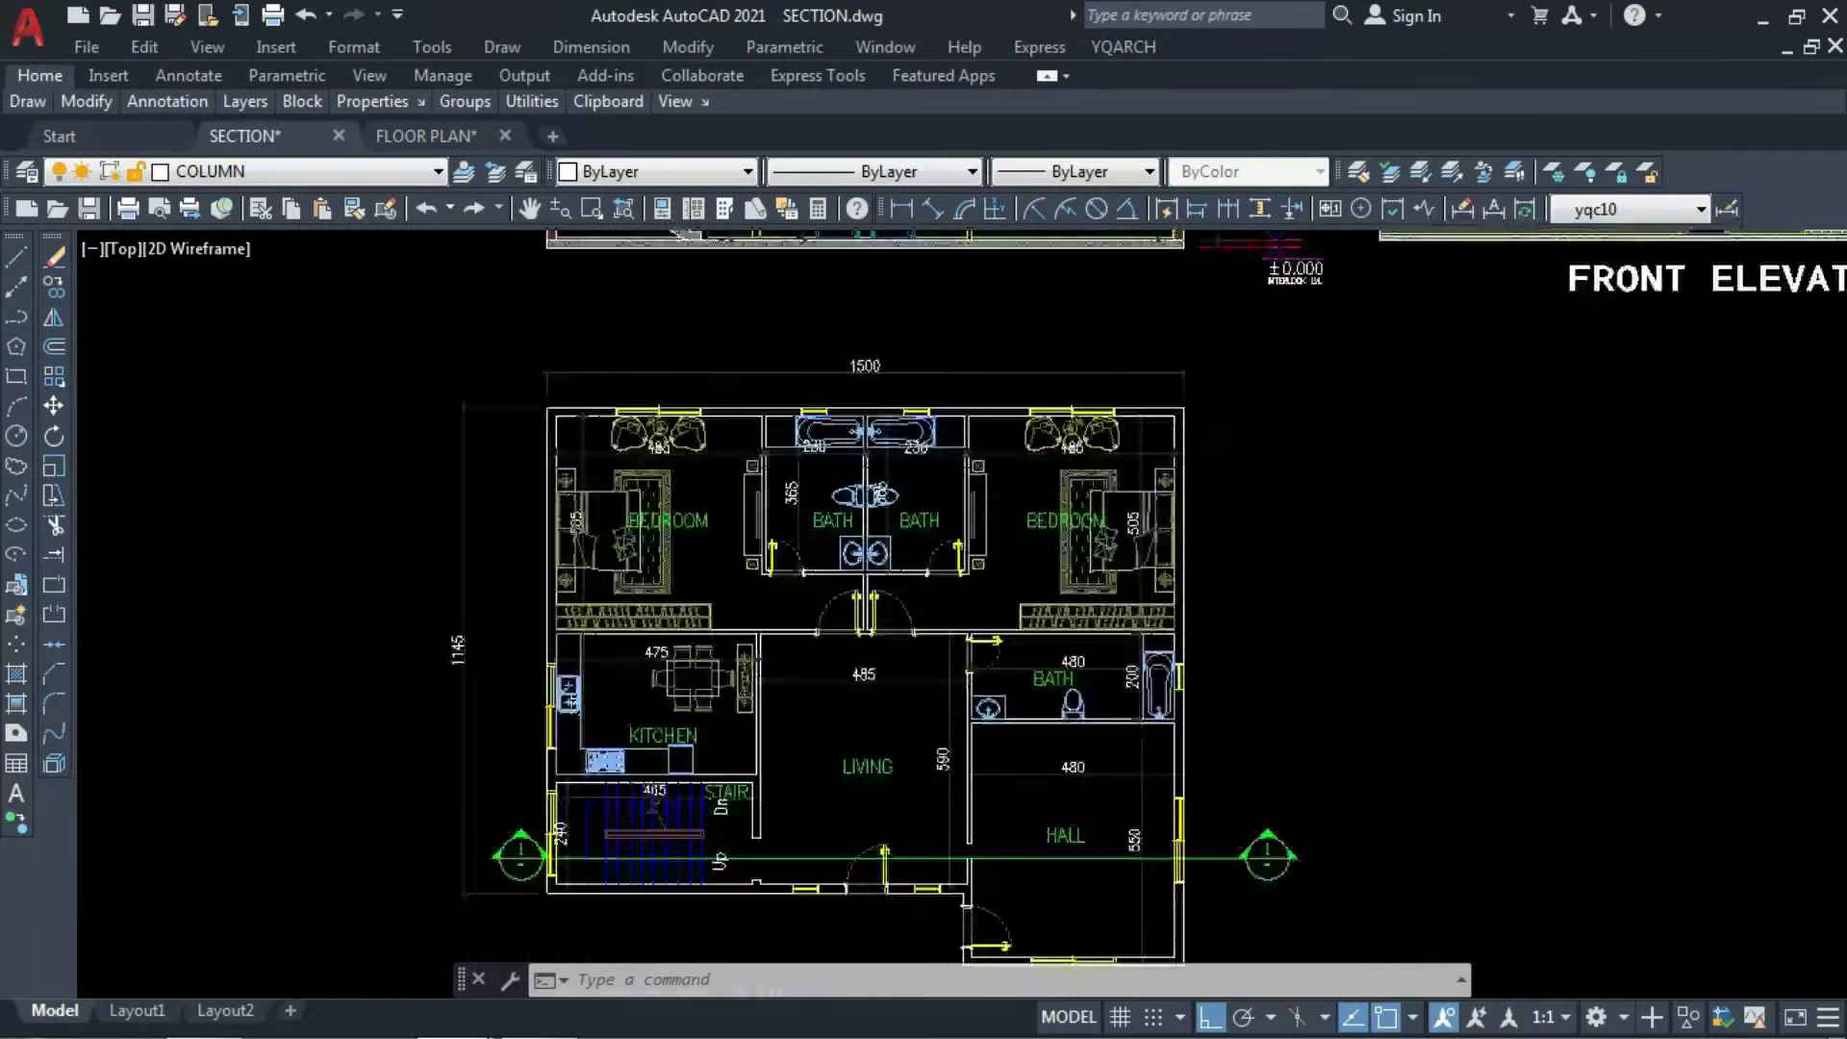
Copy the STAIR label from the floor plan into the section's stair.
text(co)
key(Return)
click(769, 767)
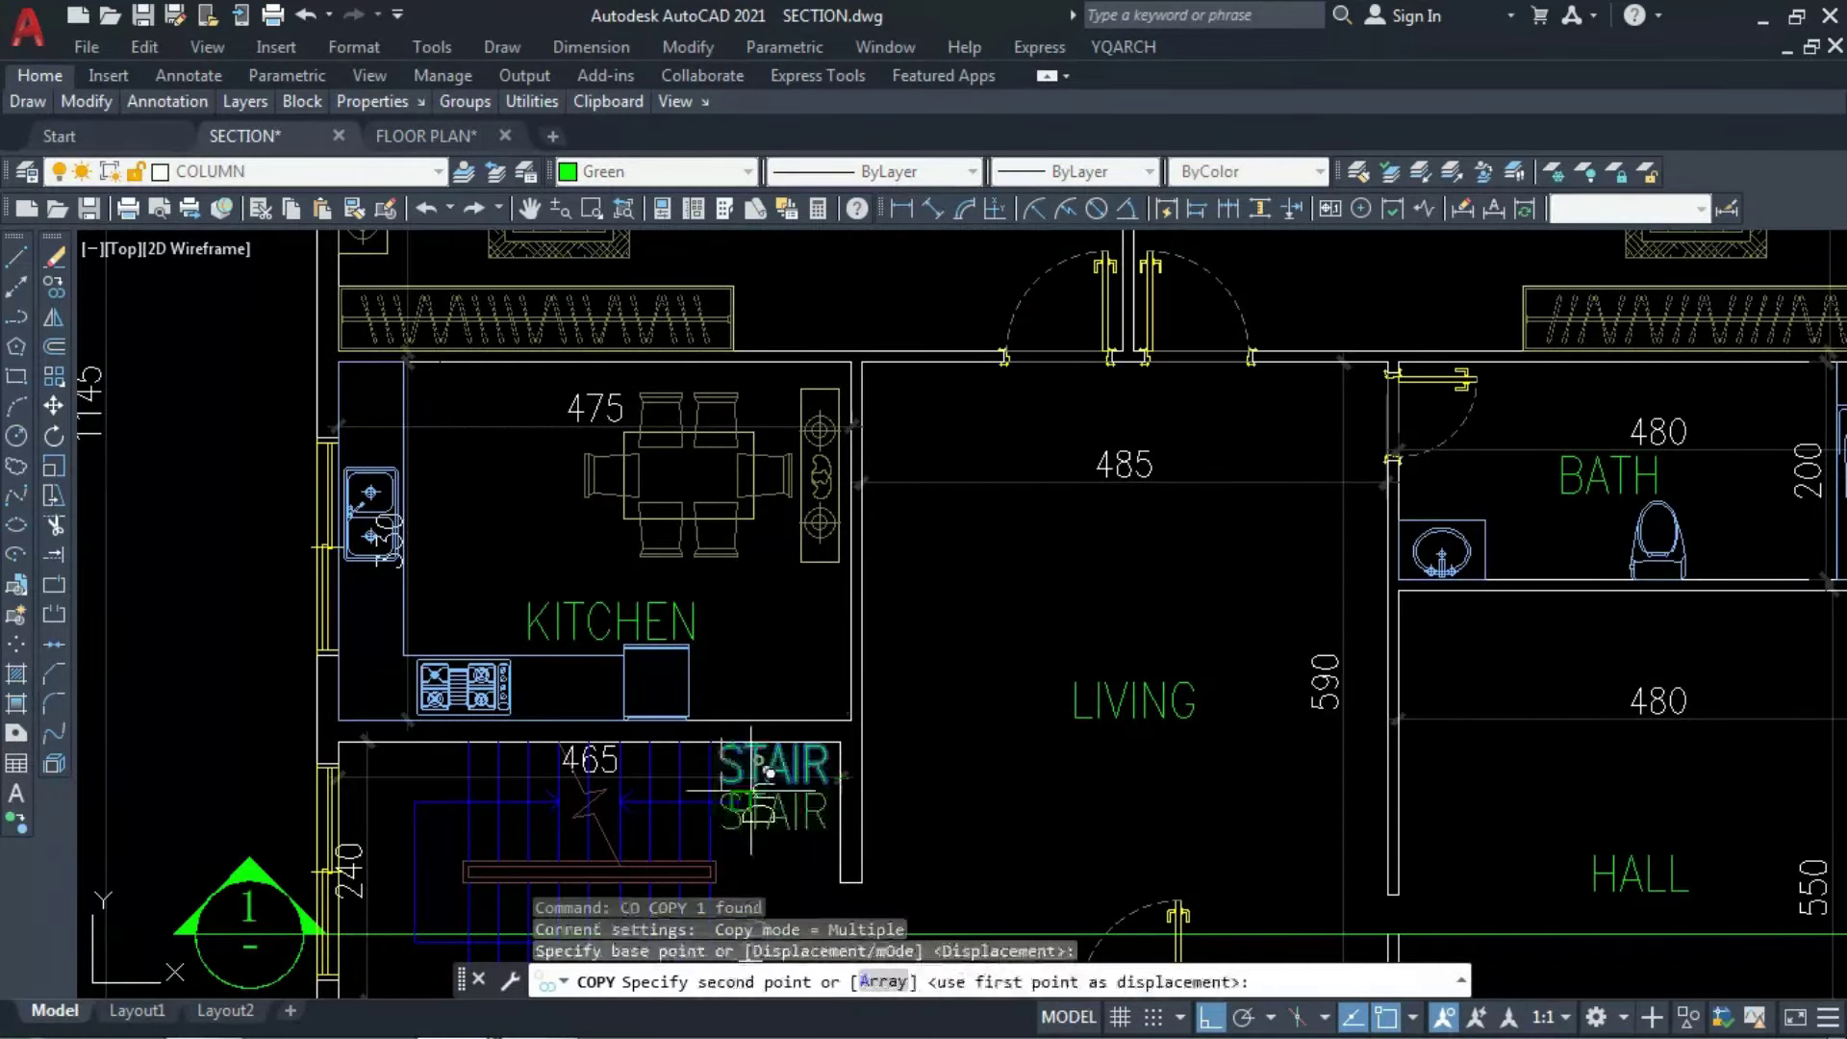
scroll(755, 848, down, 6)
scroll(714, 486, up, 3)
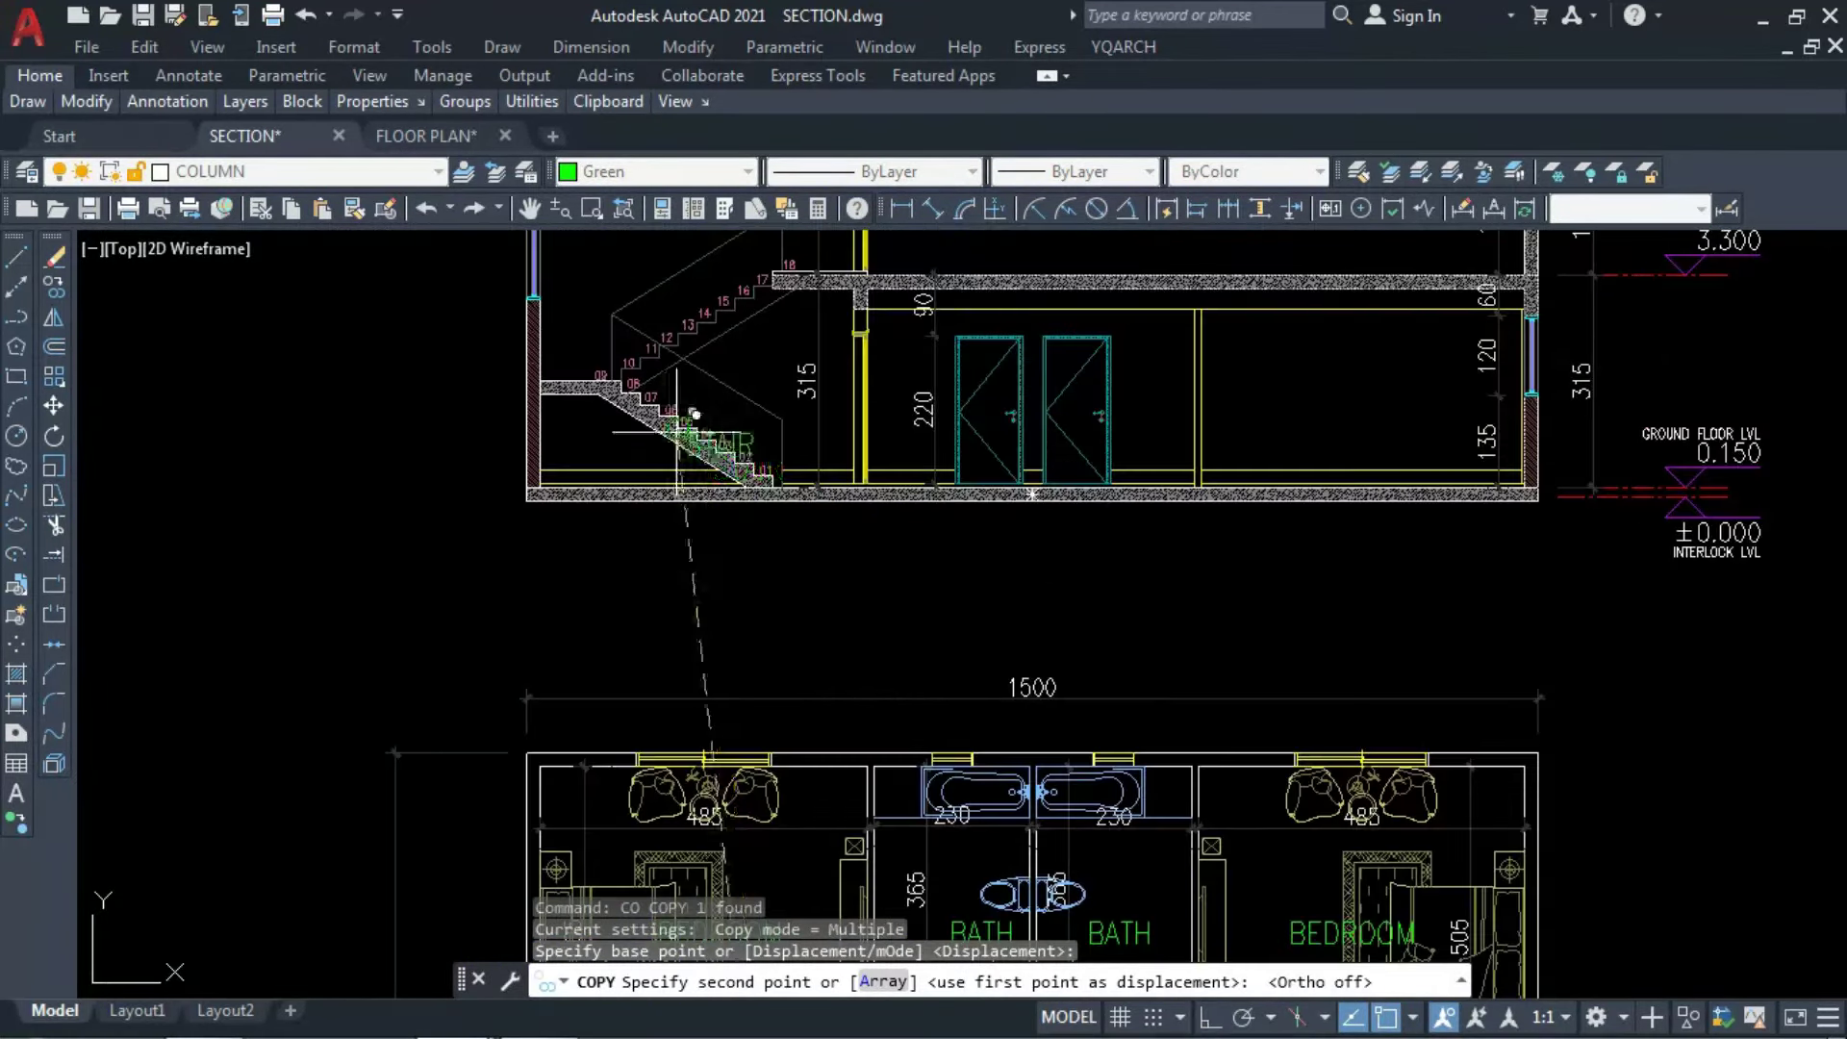
scroll(539, 423, up, 5)
click(236, 443)
scroll(481, 390, down, 6)
scroll(590, 351, down, 5)
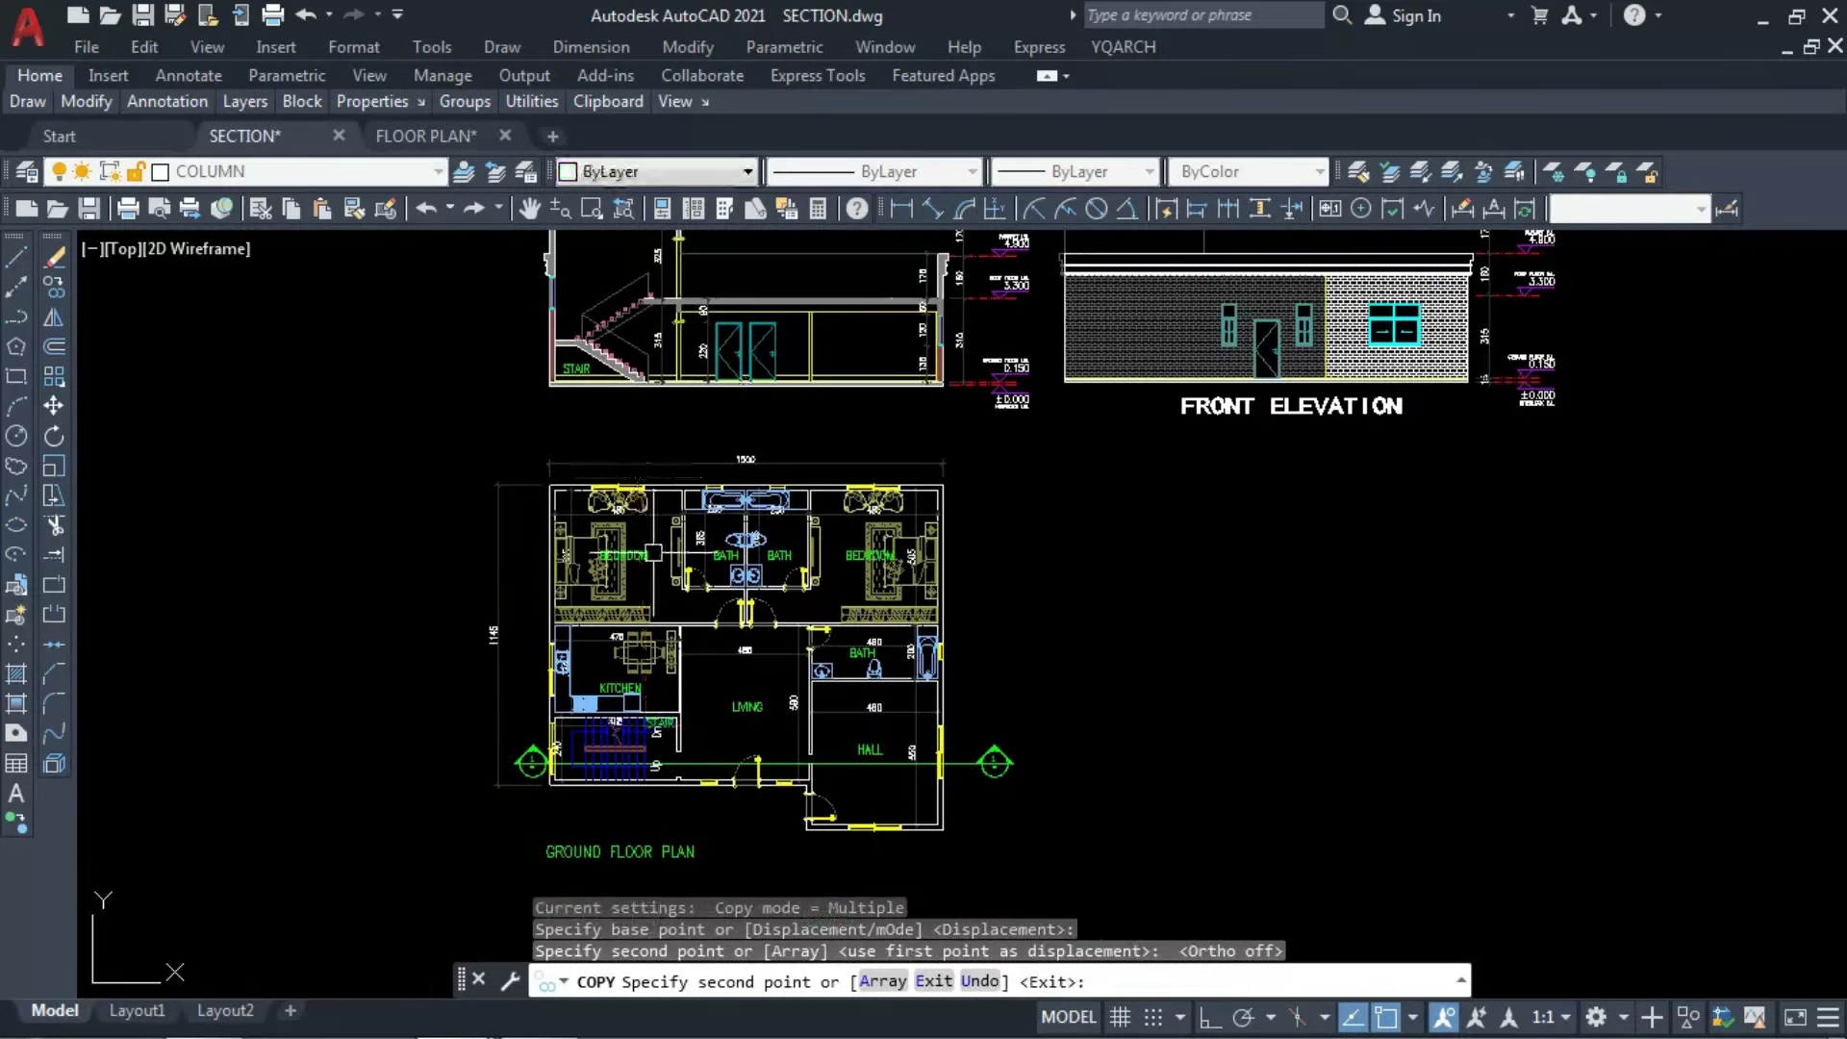
key(Return)
Copy the LIVING label straight up, with Ortho on, into the section's living room.
click(736, 705)
text(co)
key(Return)
click(739, 705)
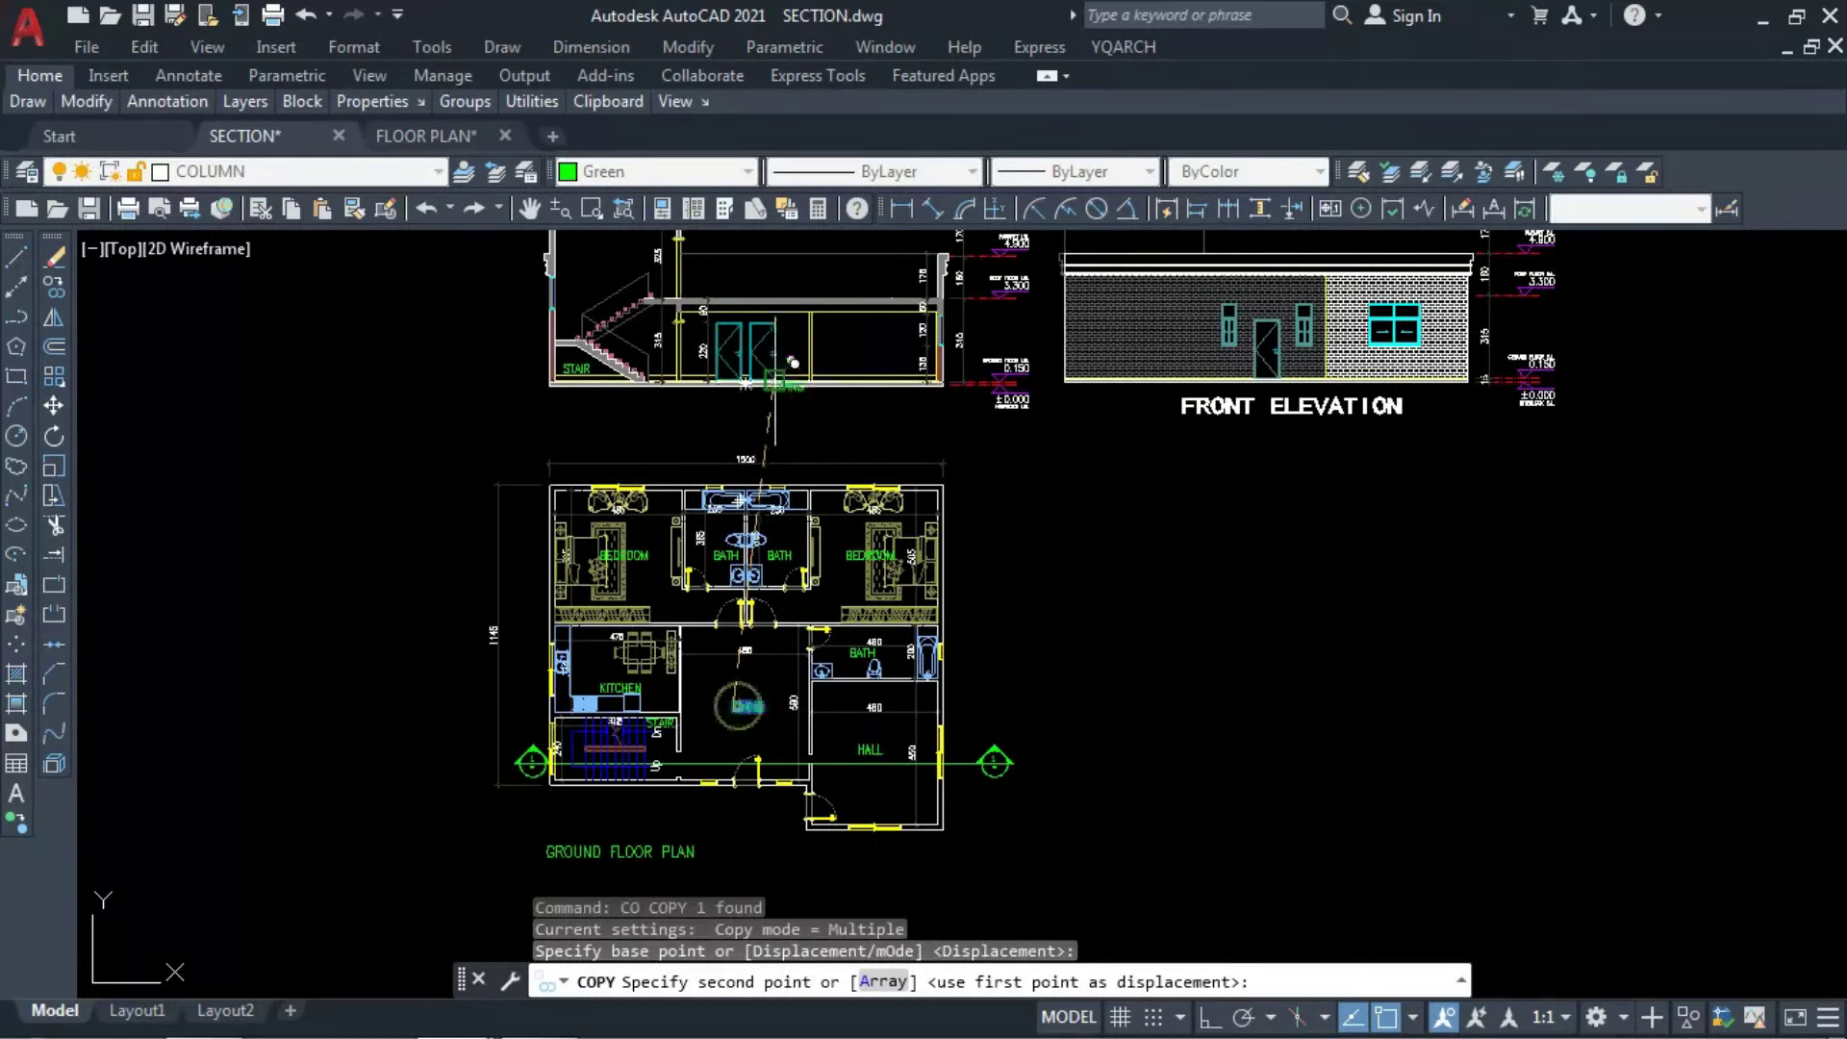
scroll(777, 380, up, 5)
key(F8)
scroll(785, 366, up, 2)
click(798, 317)
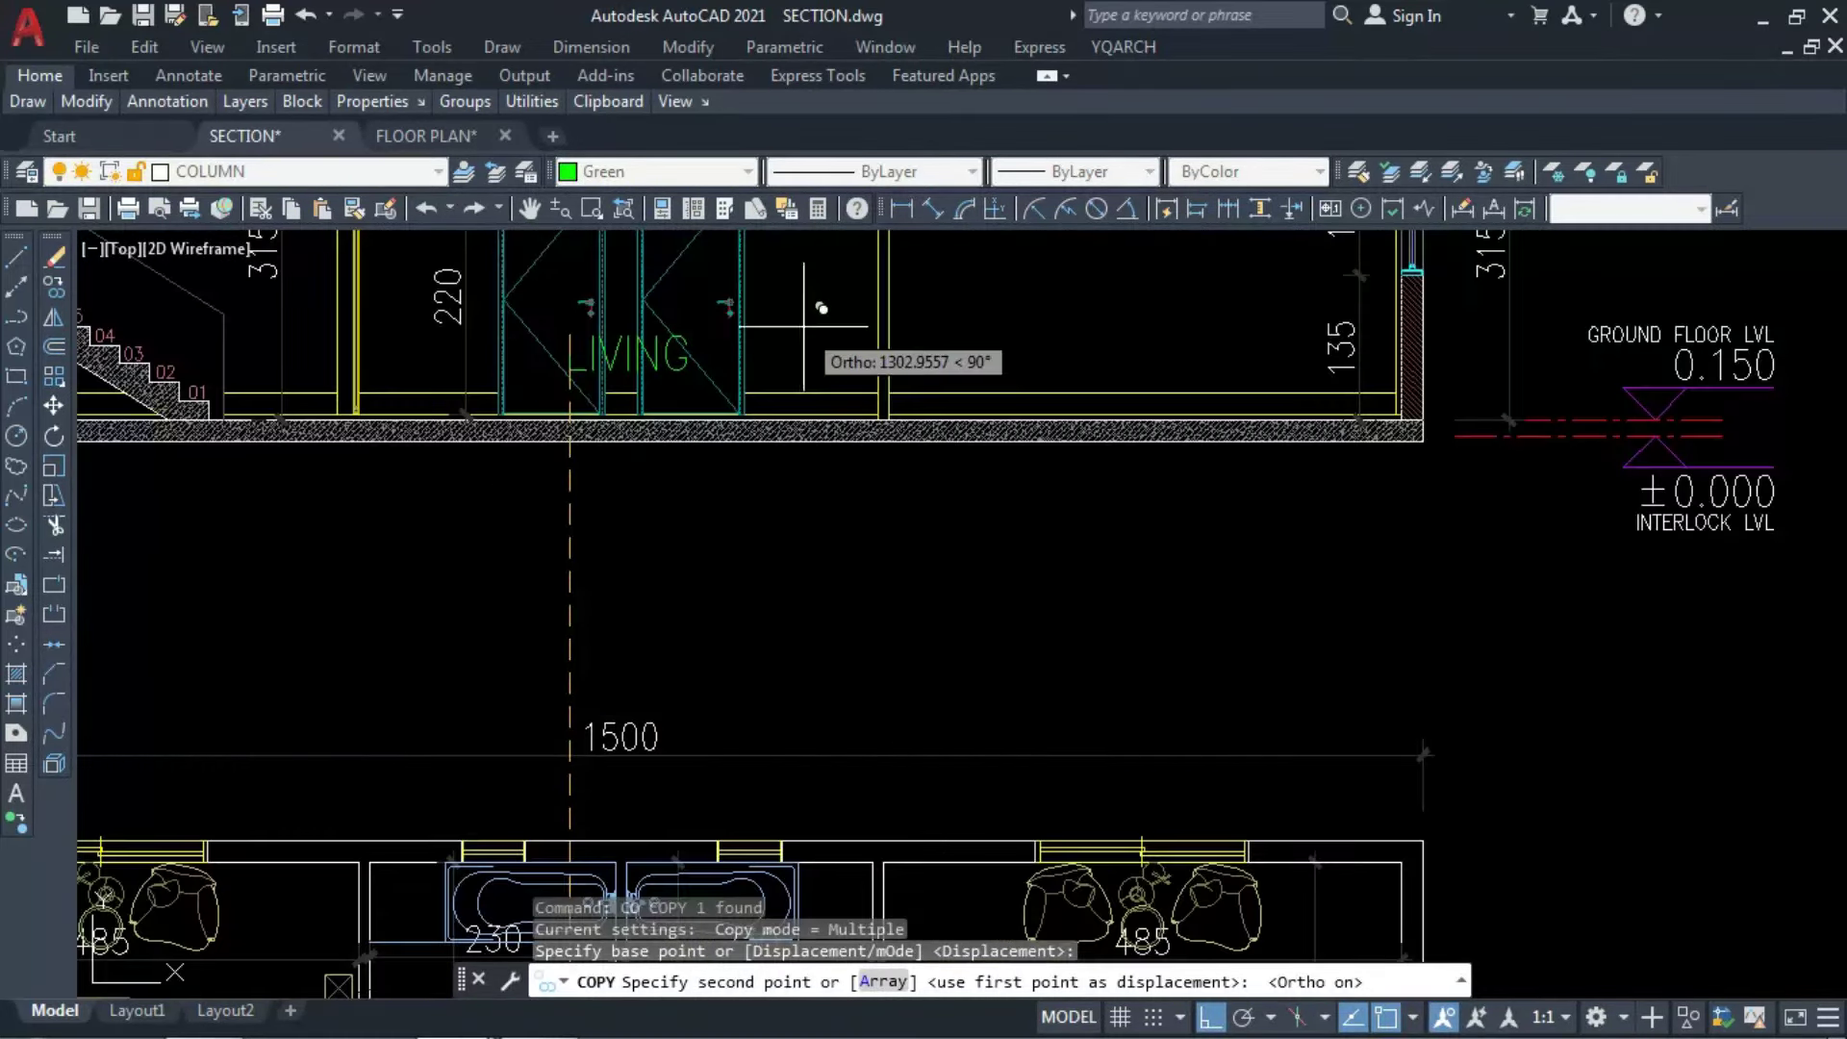
key(Escape)
scroll(741, 433, down, 5)
scroll(736, 675, down, 5)
Abandon a new line and select the horizontal line across the section's top.
text(l)
key(Return)
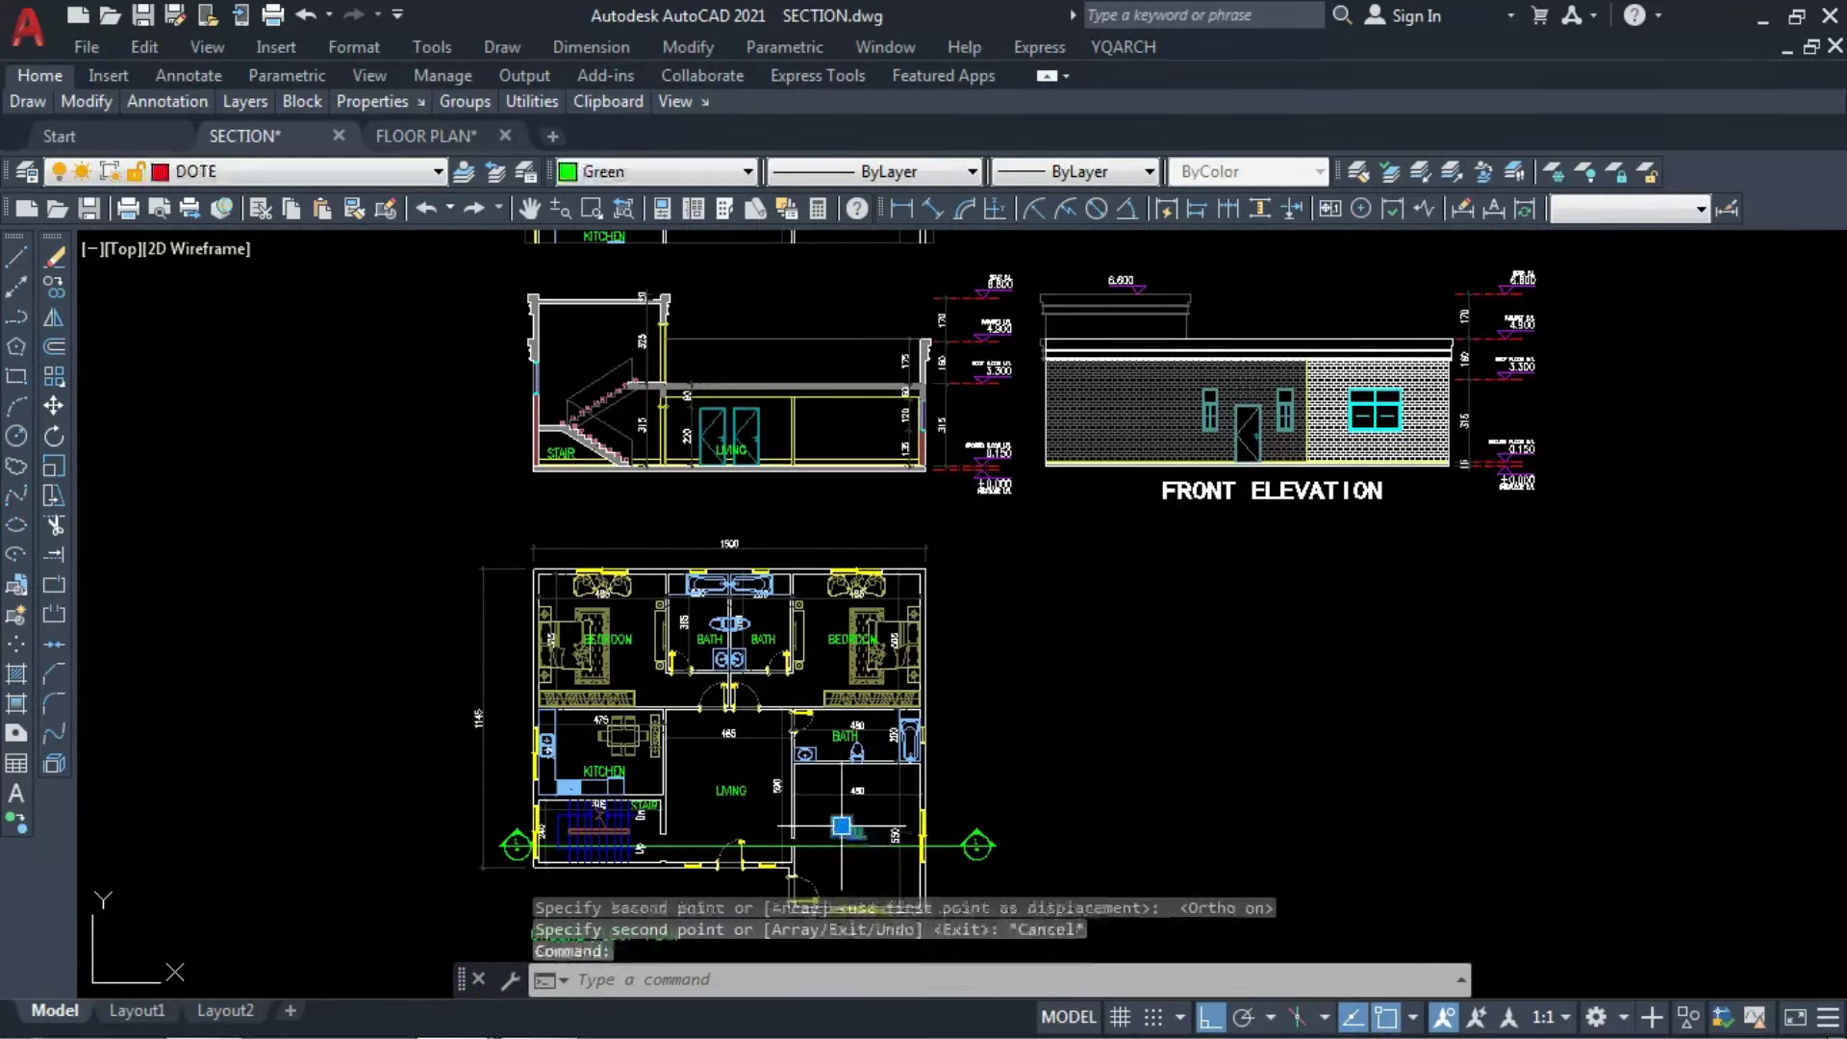
click(706, 442)
scroll(706, 443, up, 5)
key(Escape)
click(771, 475)
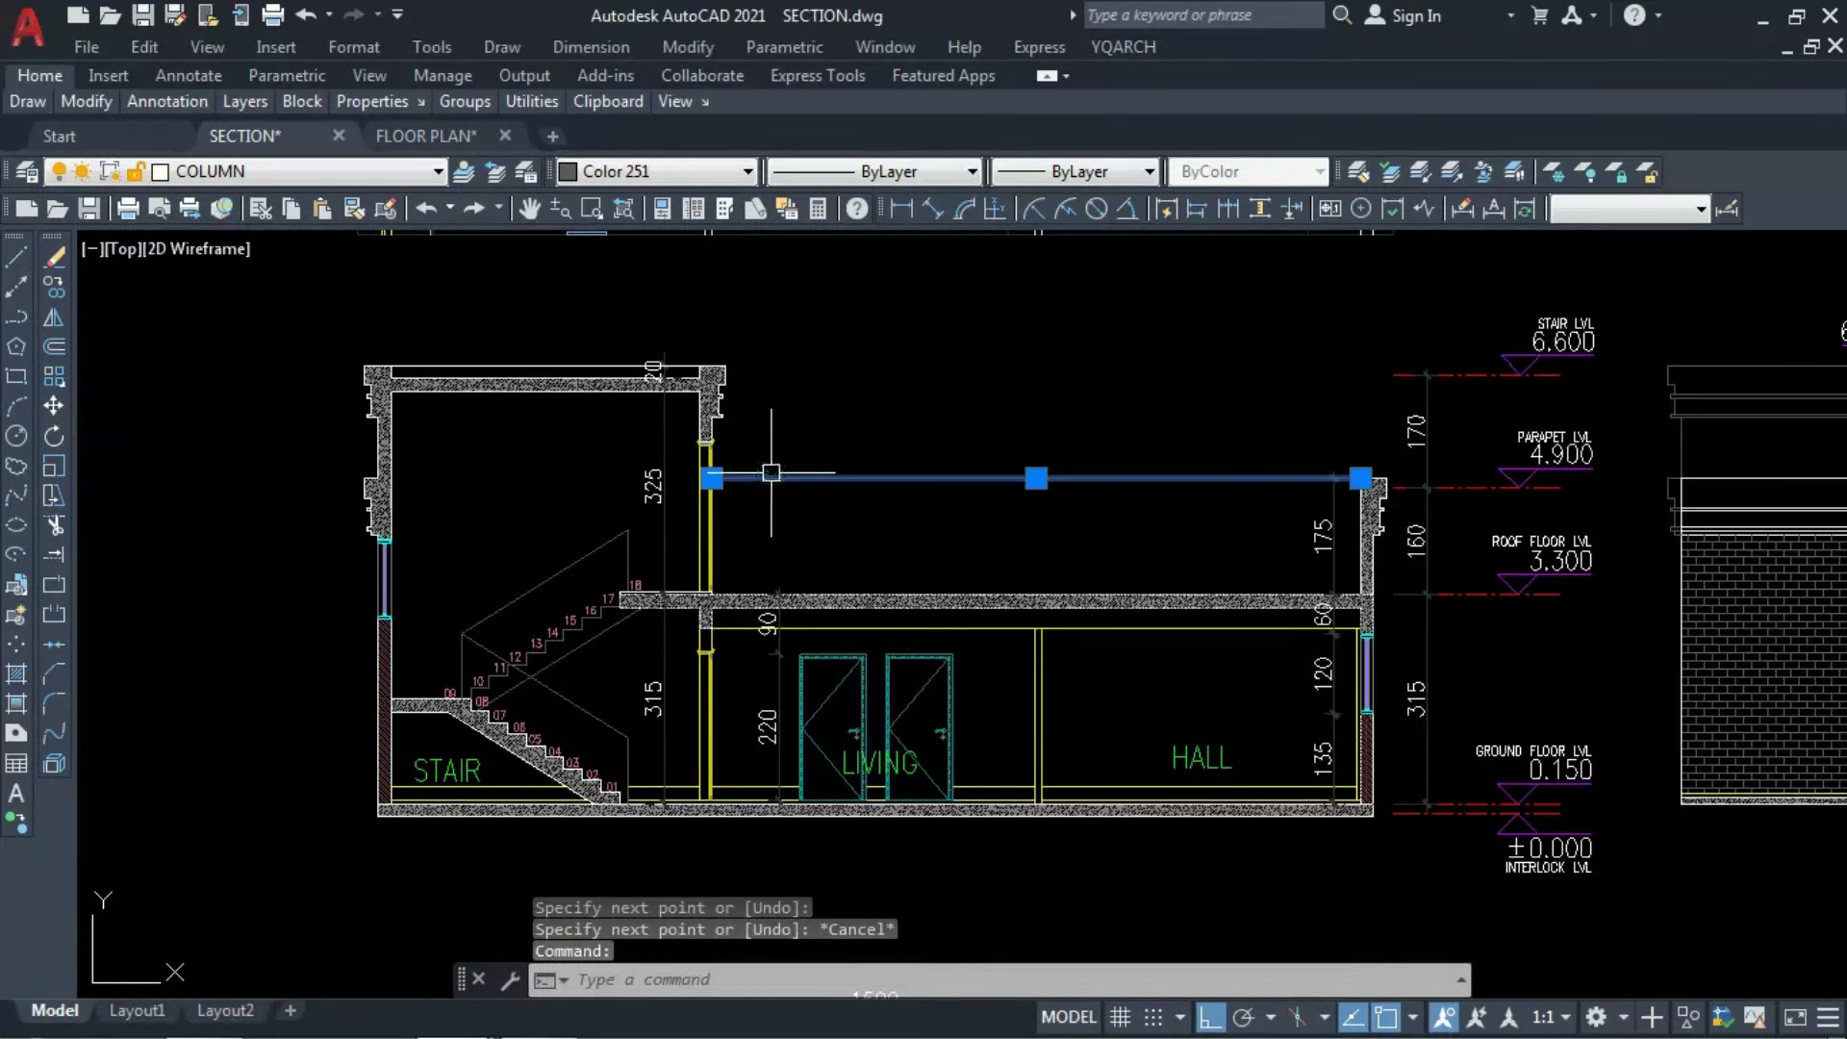
Continue a vertical dimension chain up the left wall from the 157.5 stair dimension.
text(ma)
key(Return)
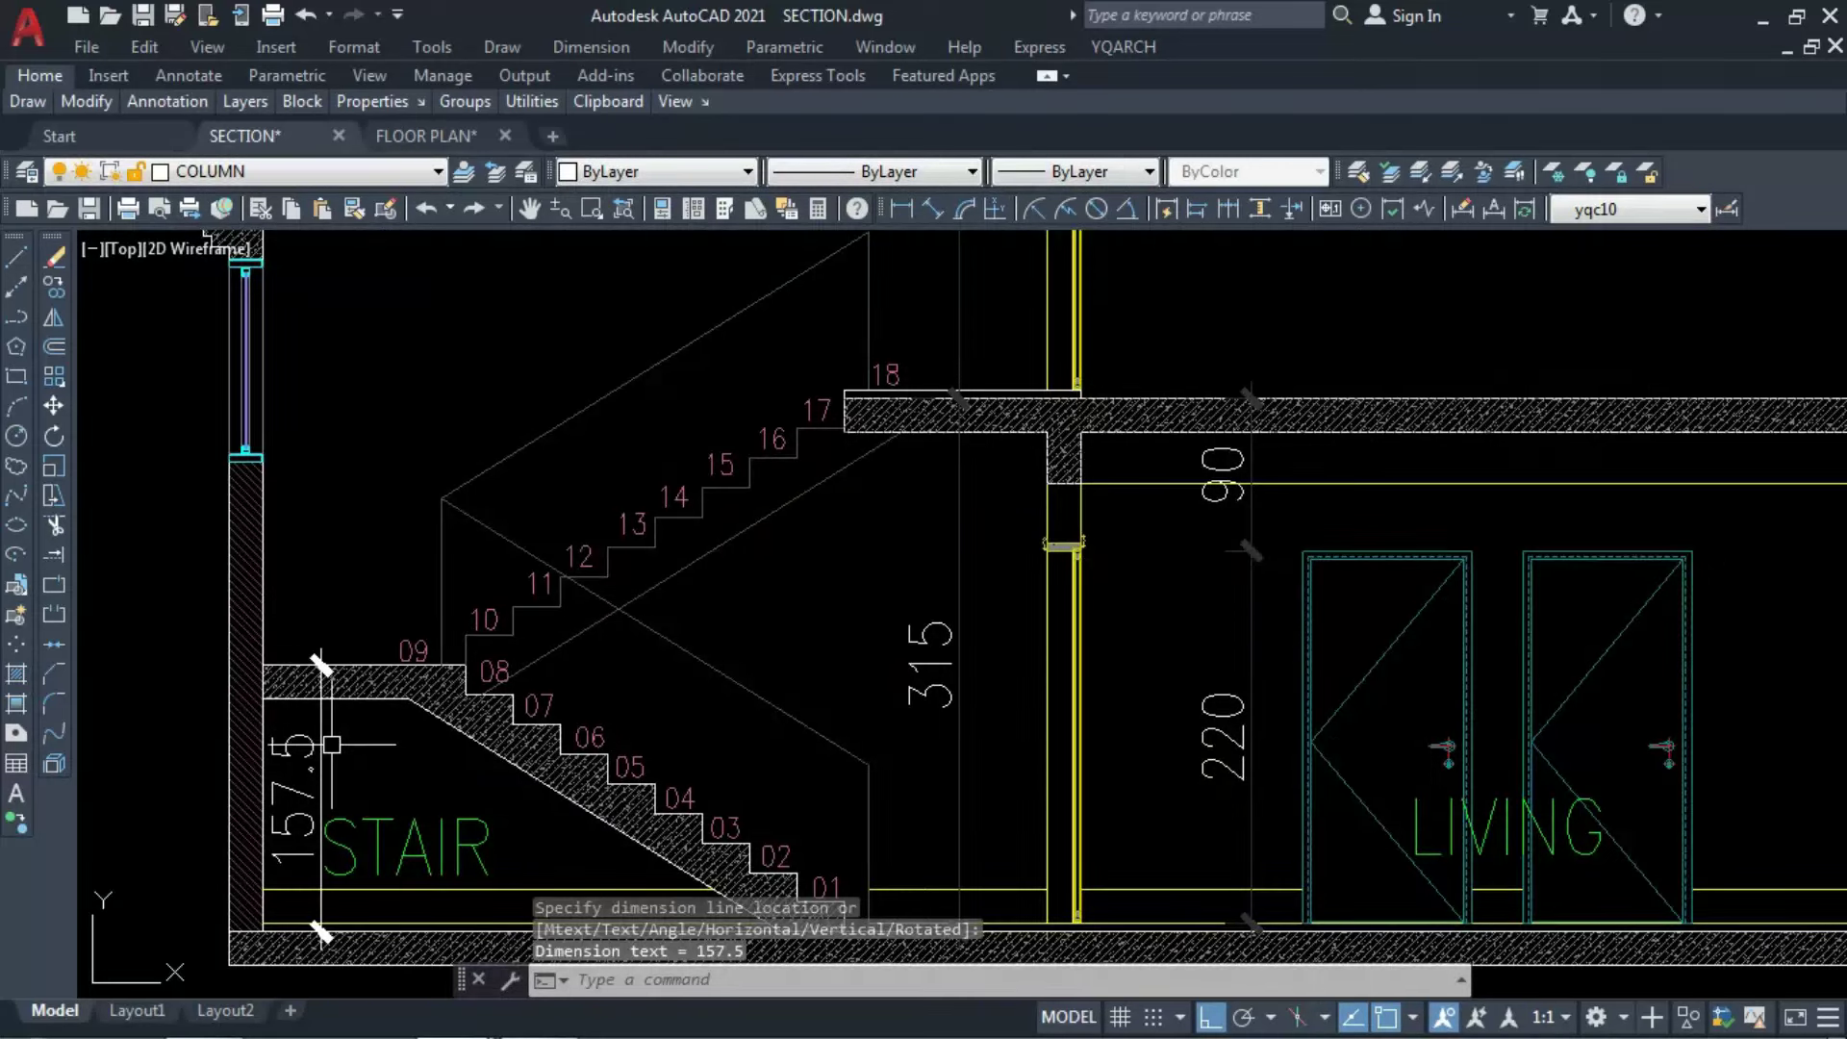
click(1236, 229)
key(Return)
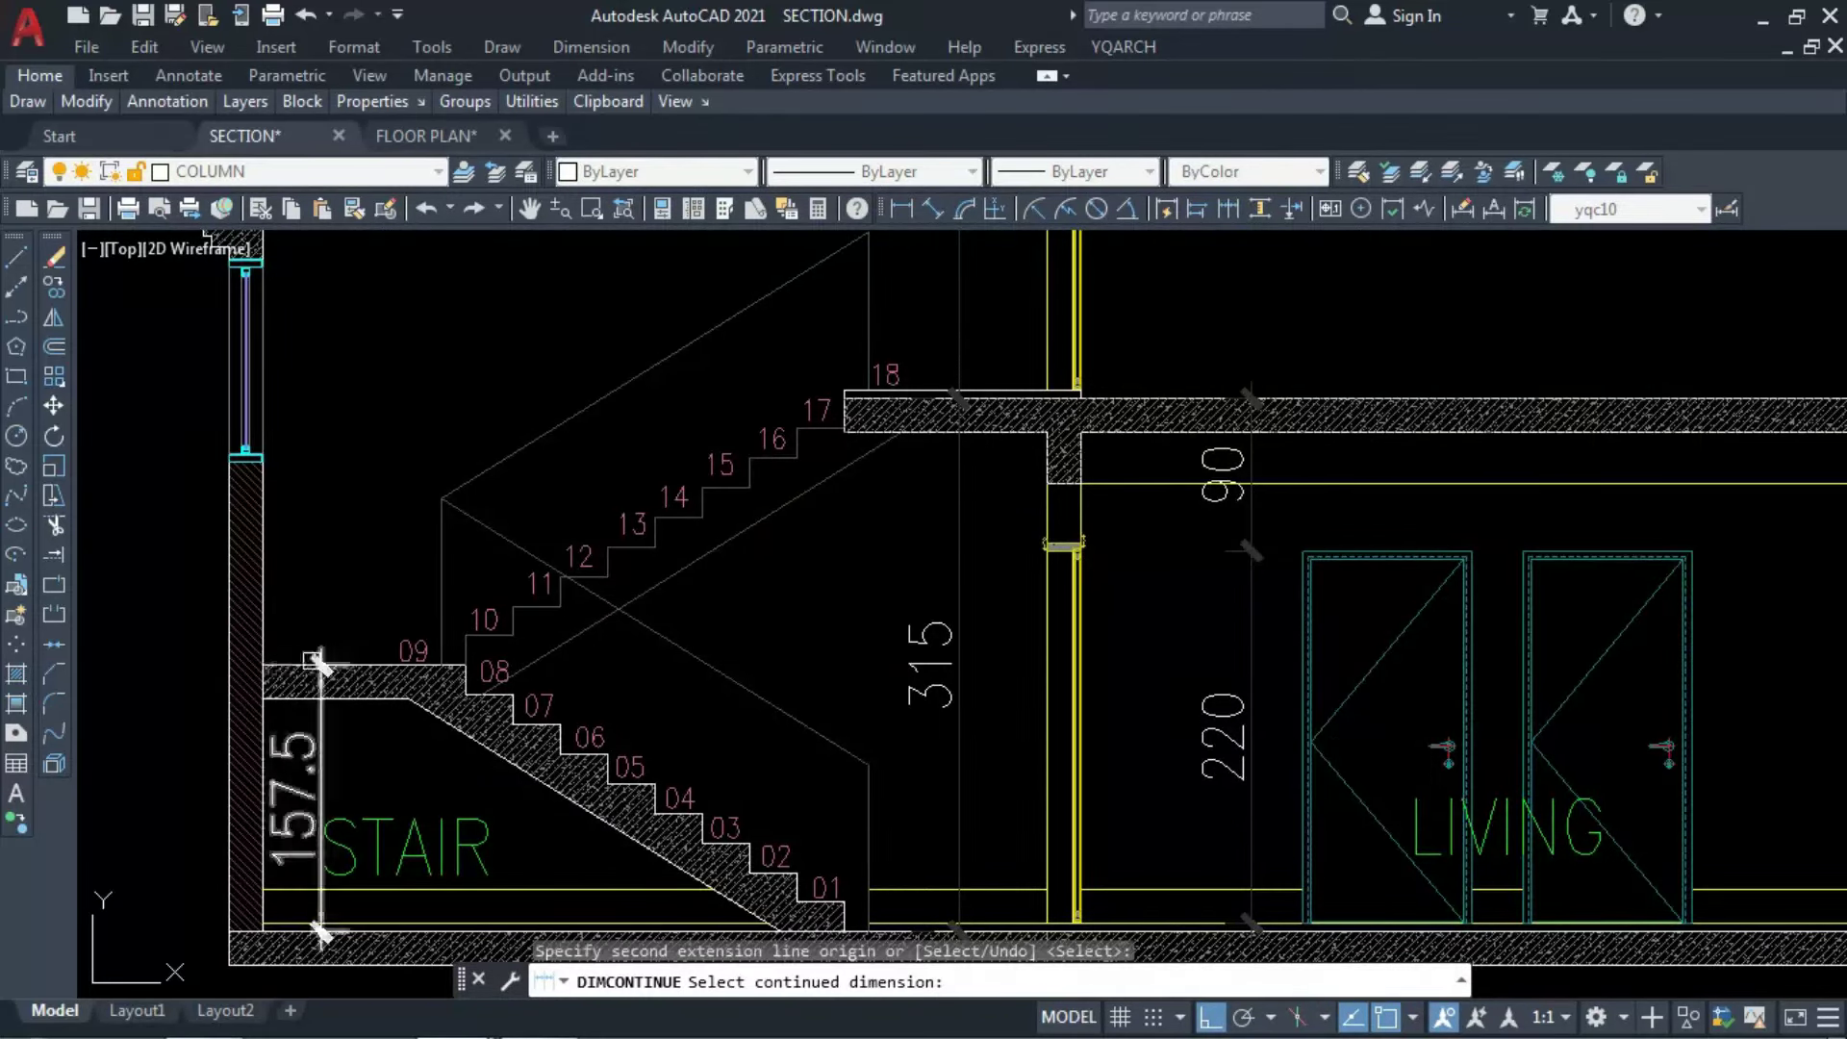
click(321, 664)
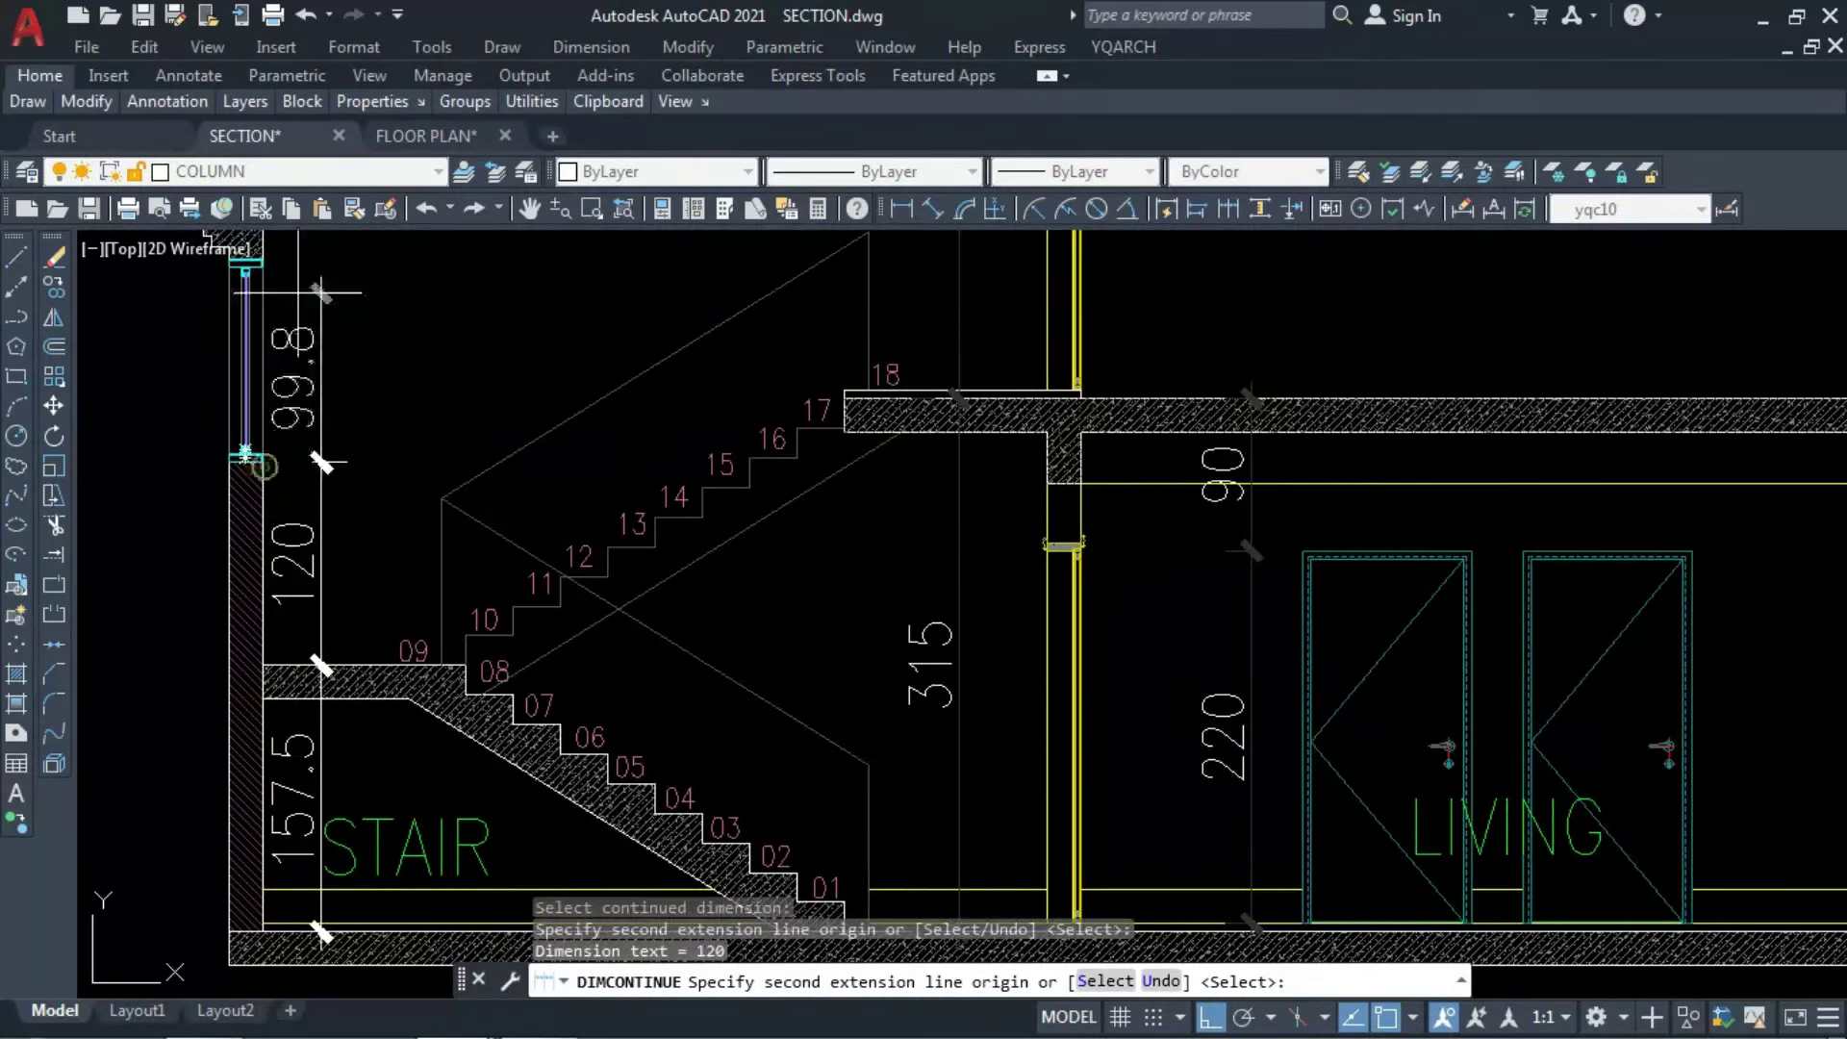
scroll(245, 258, down, 6)
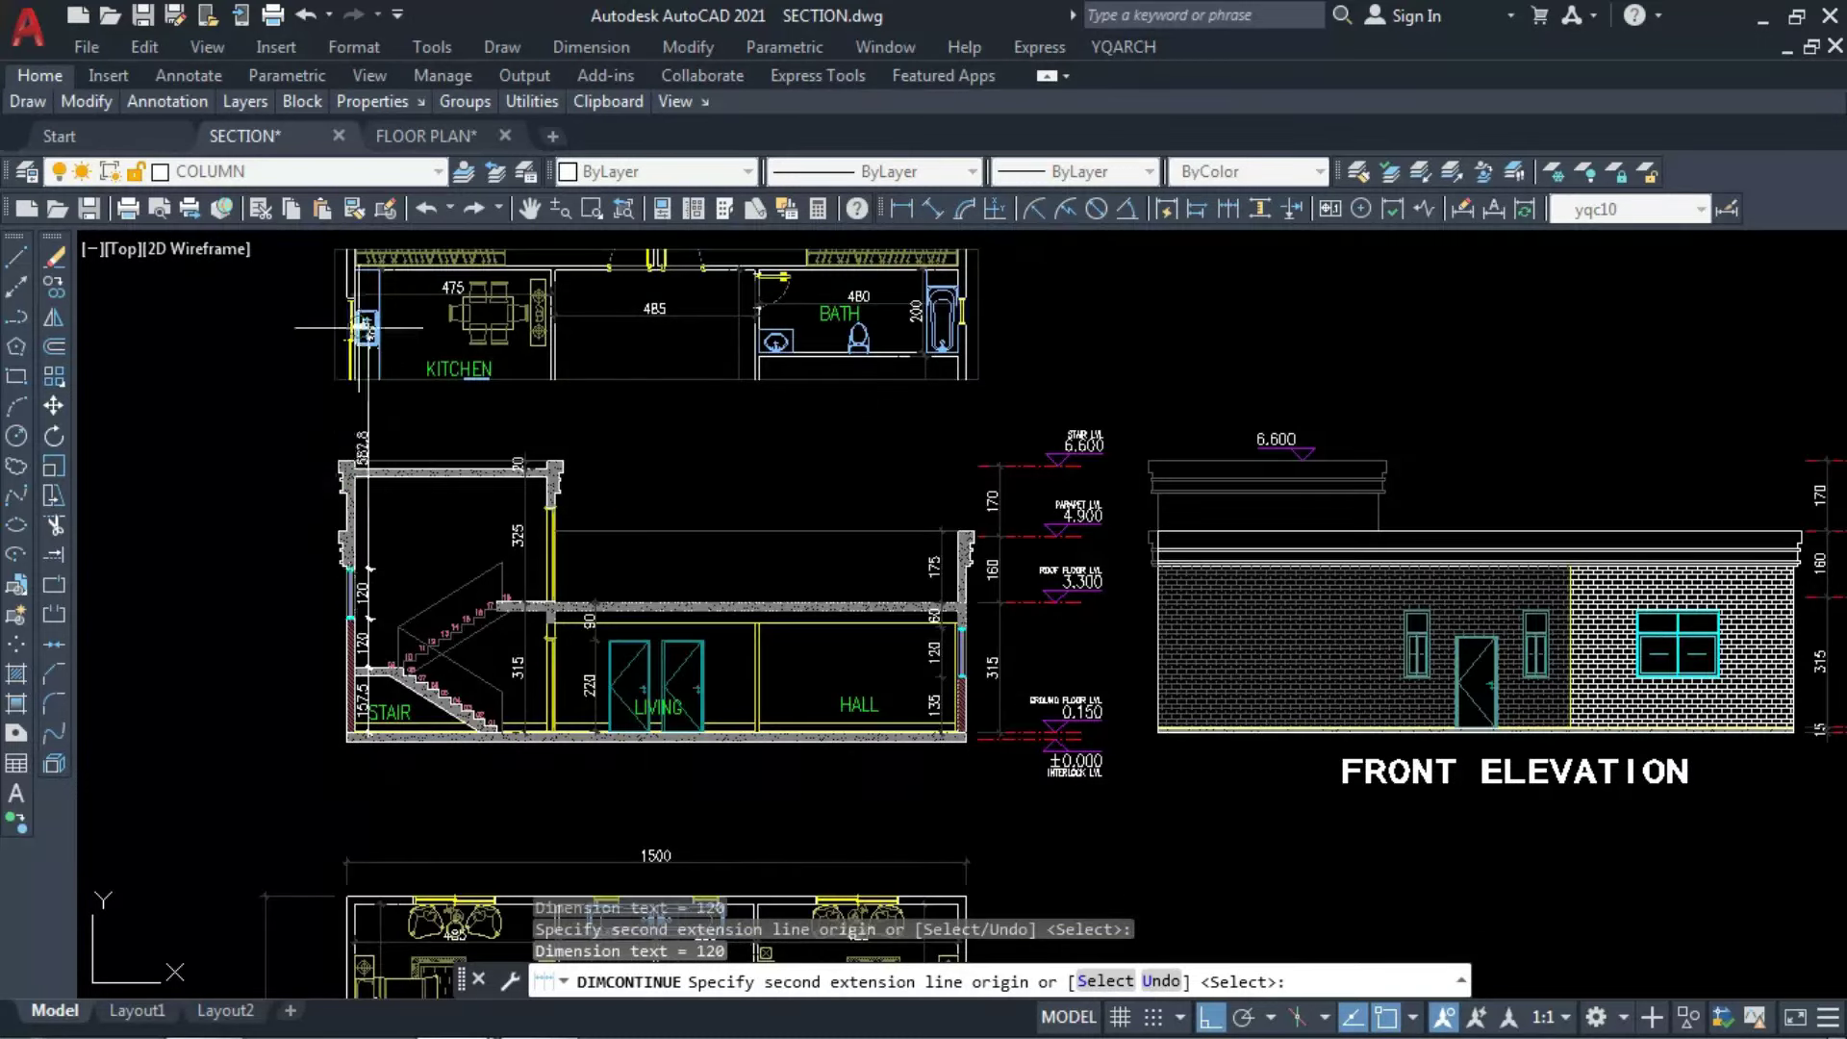
scroll(278, 555, up, 8)
key(Escape)
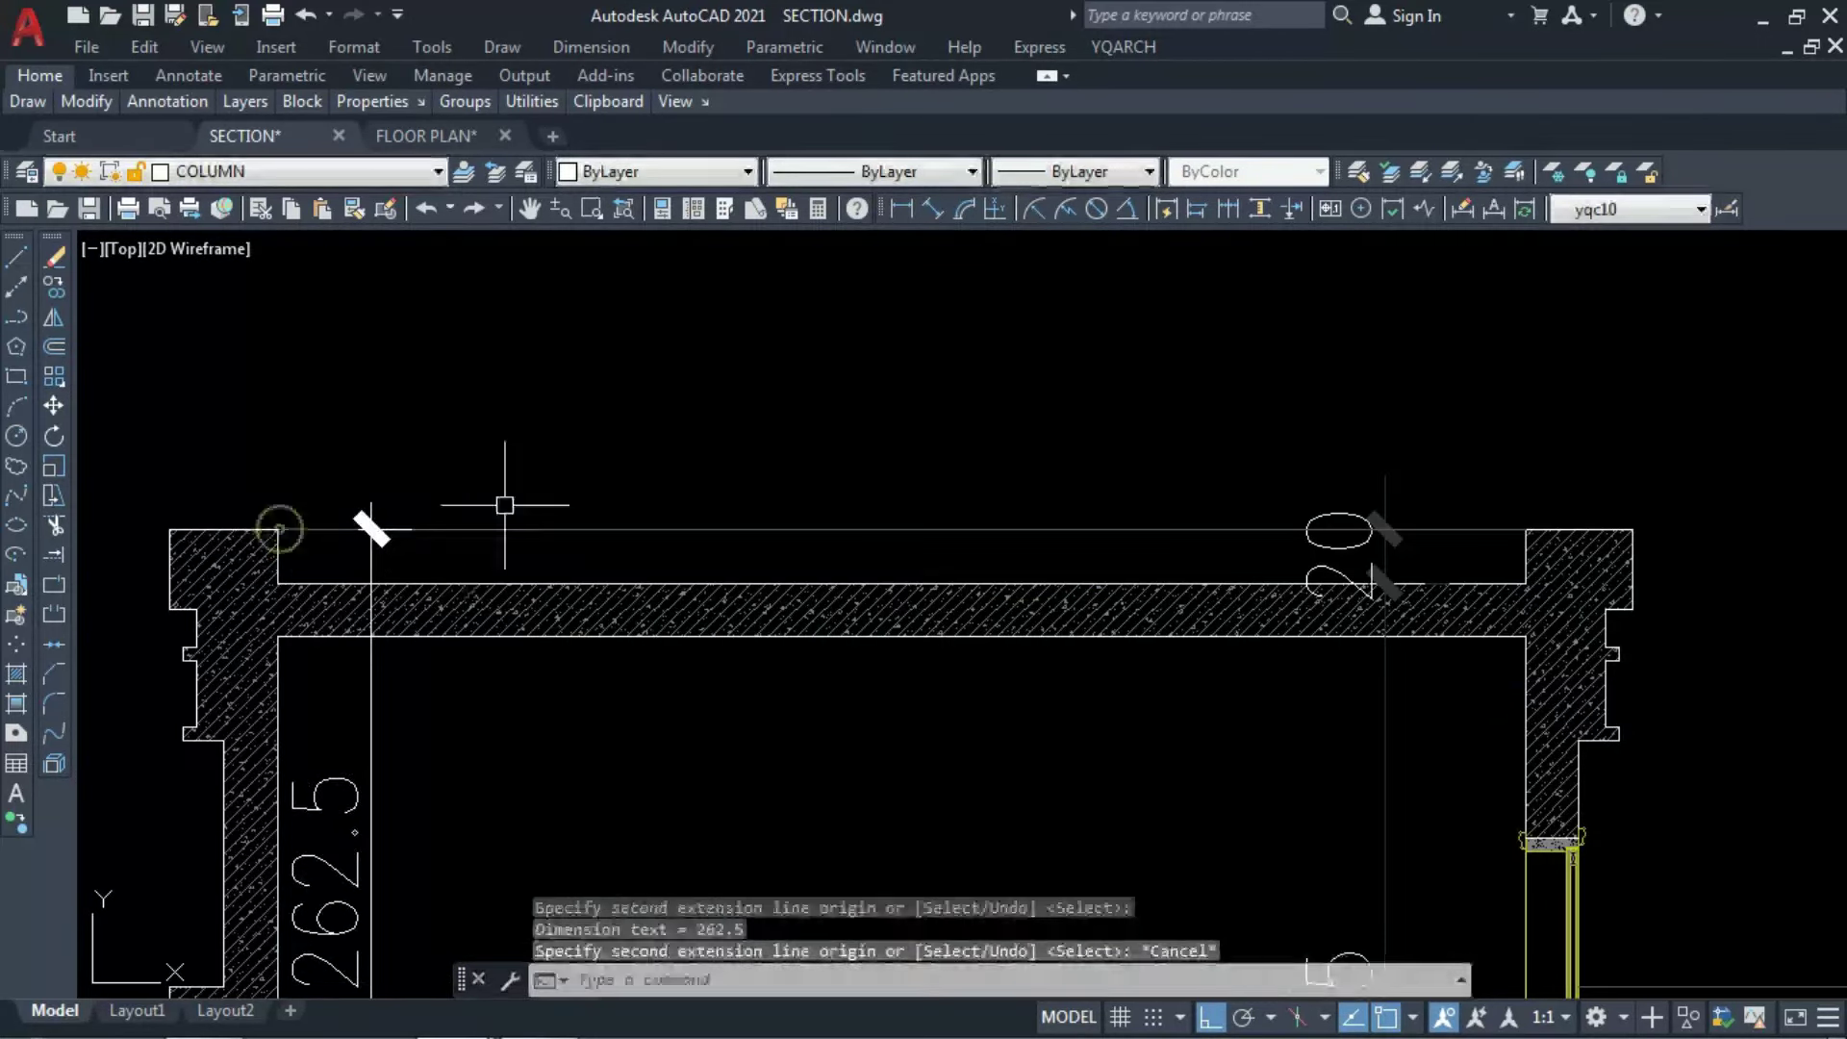
Grip-stretch the 262.5 dimension's top end down so it reads 242.5.
scroll(505, 509, down, 4)
click(435, 517)
click(416, 517)
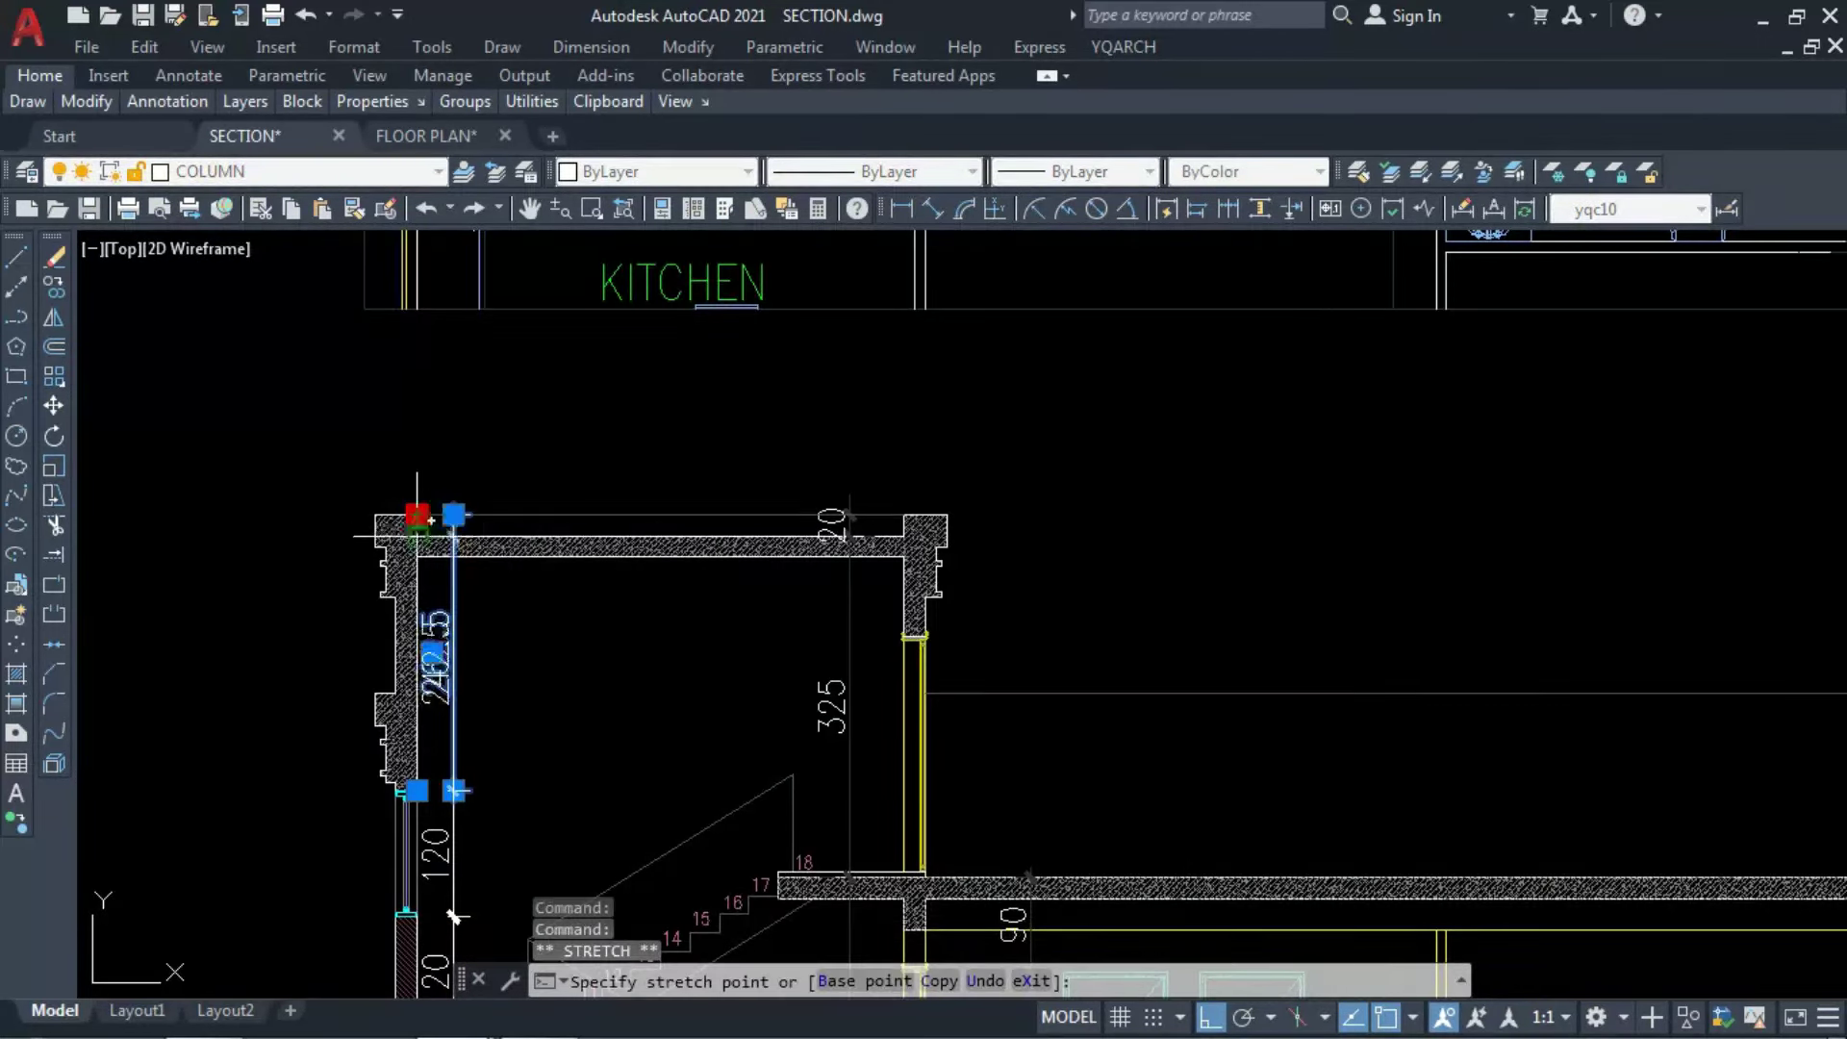
click(416, 536)
key(Escape)
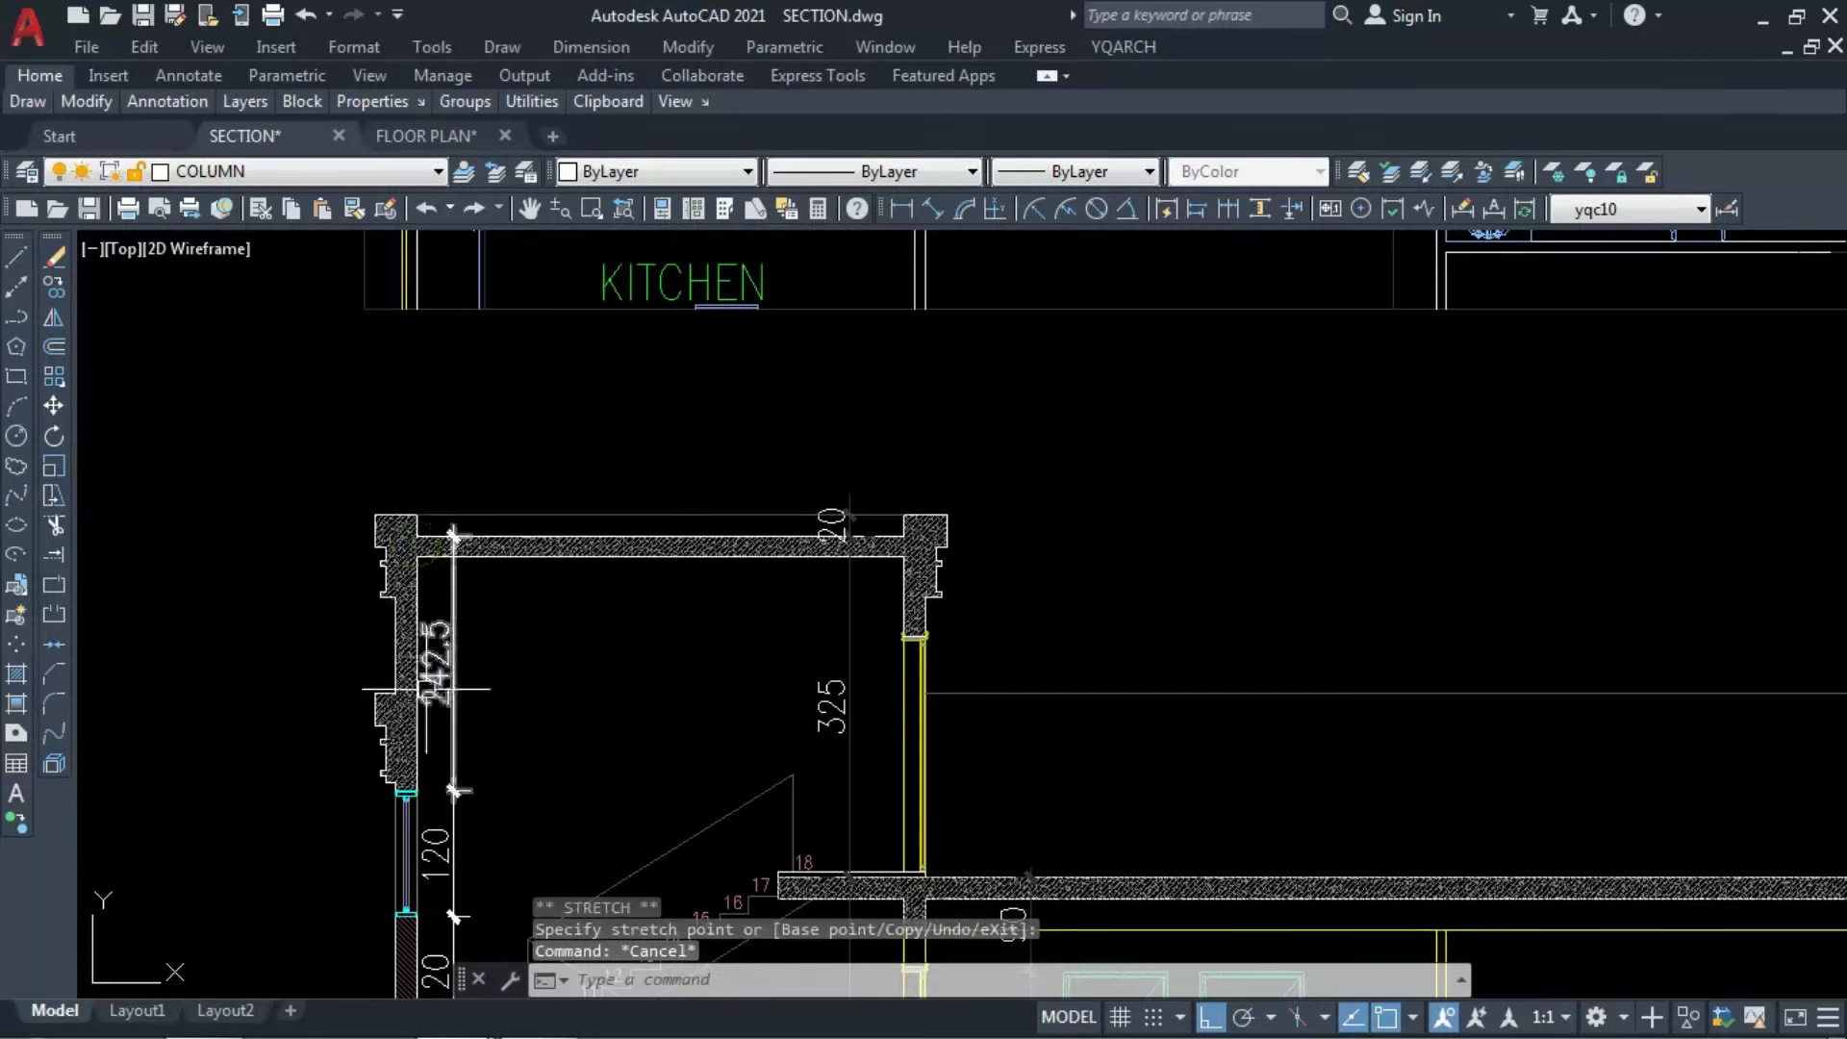
Match the left-wall dimensions, including 242.5, to the 325 dimension's style.
click(808, 673)
text(ma)
key(Return)
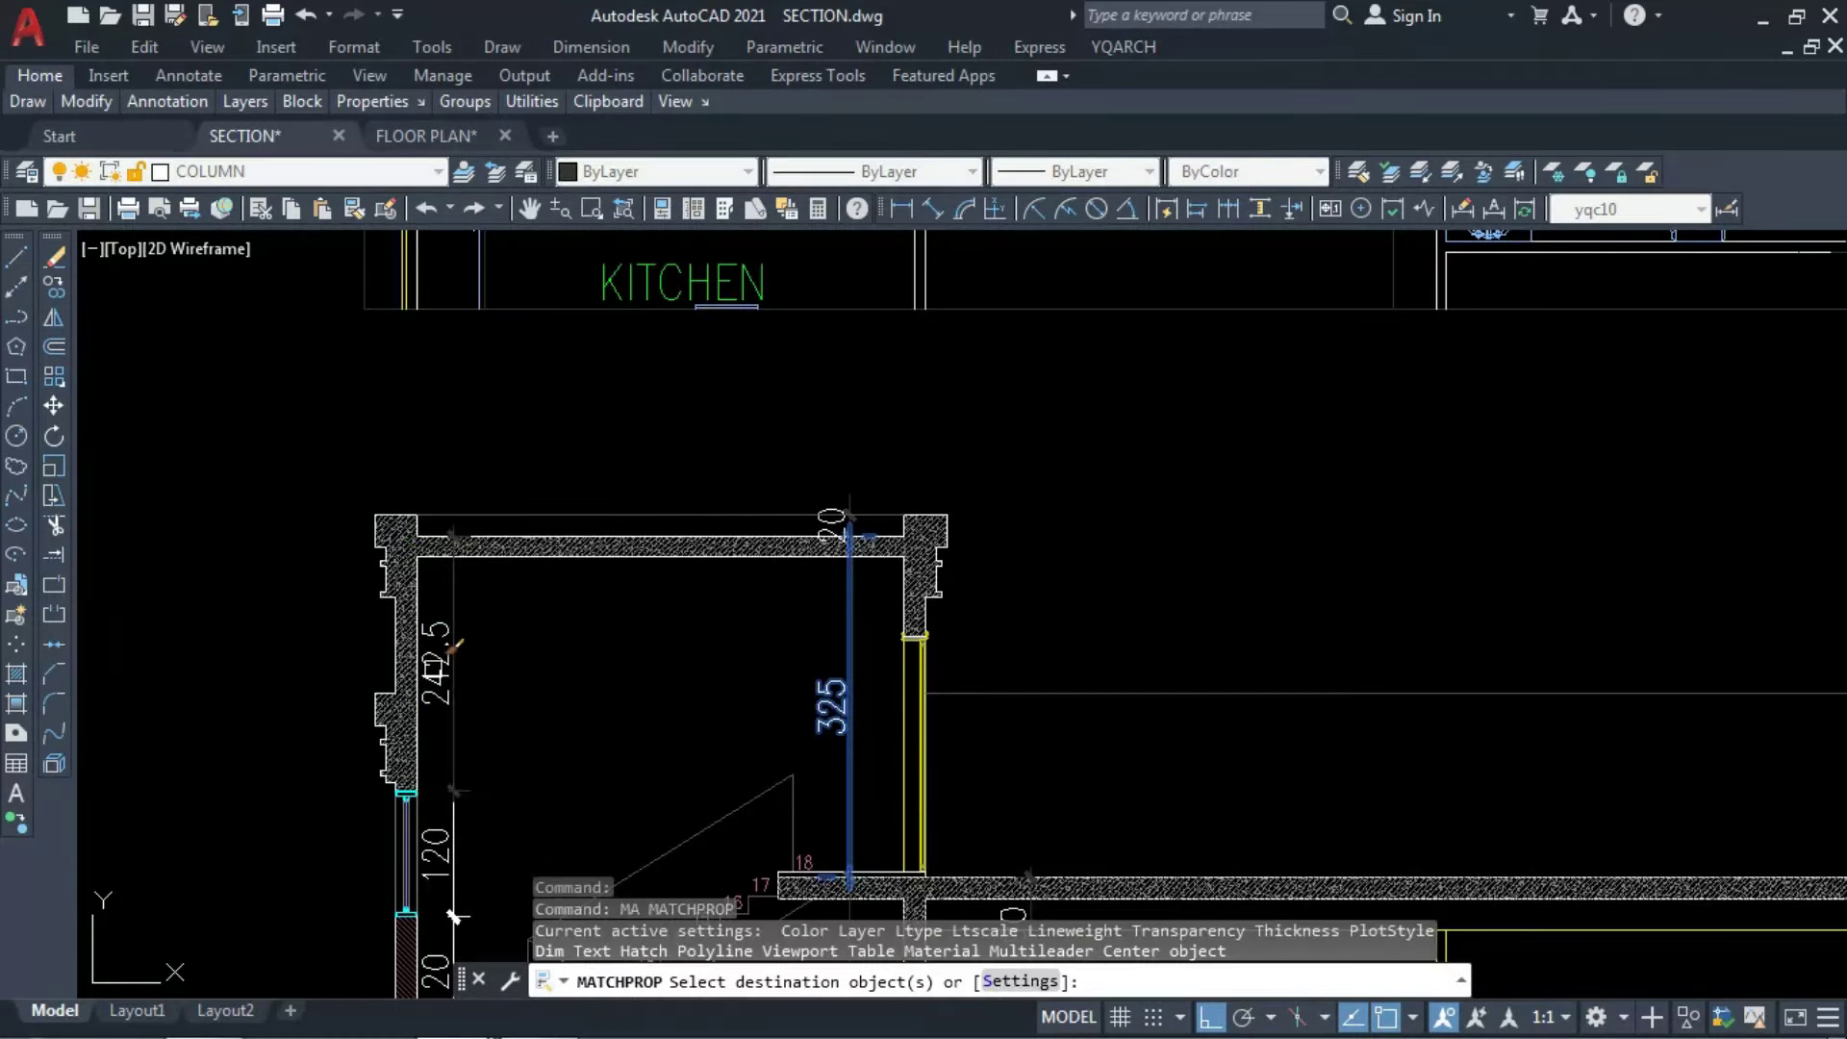
click(433, 665)
click(448, 854)
scroll(448, 854, down, 6)
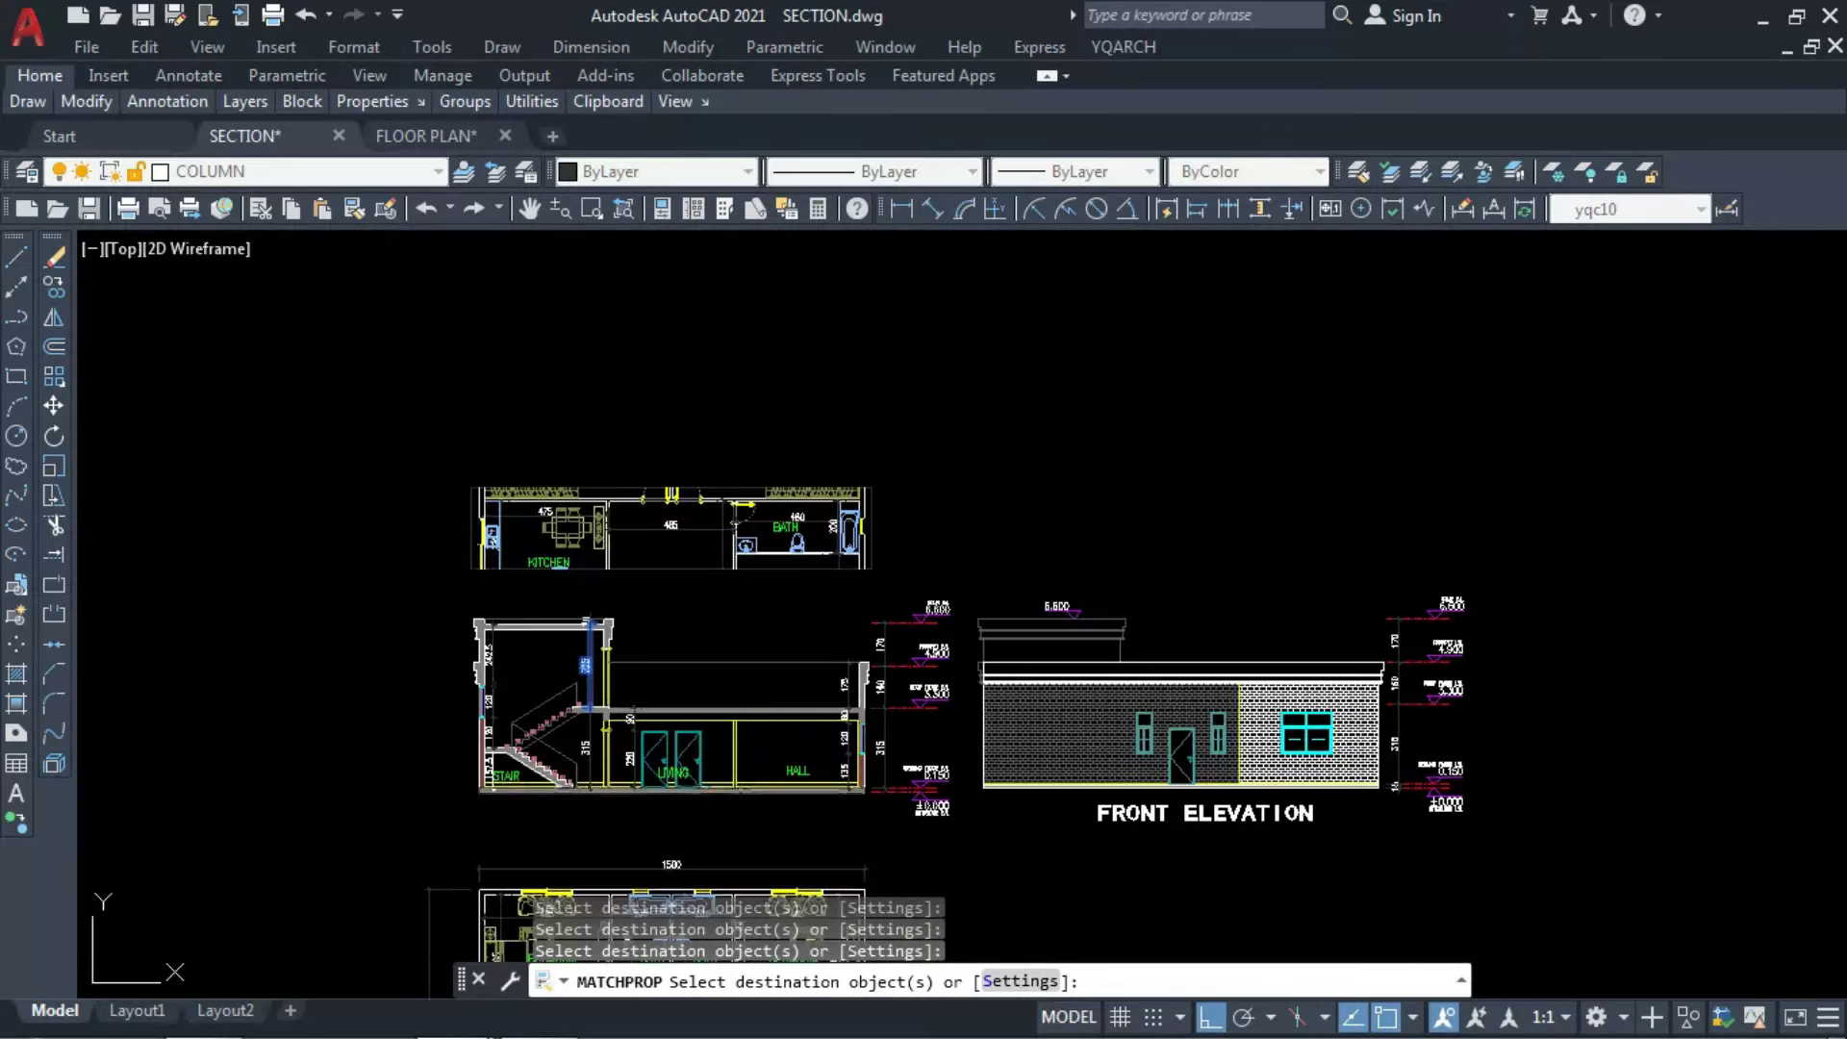
Place the copied title under the section and change its text to SECTION A-A.
key(Escape)
scroll(536, 800, up, 4)
scroll(905, 705, down, 3)
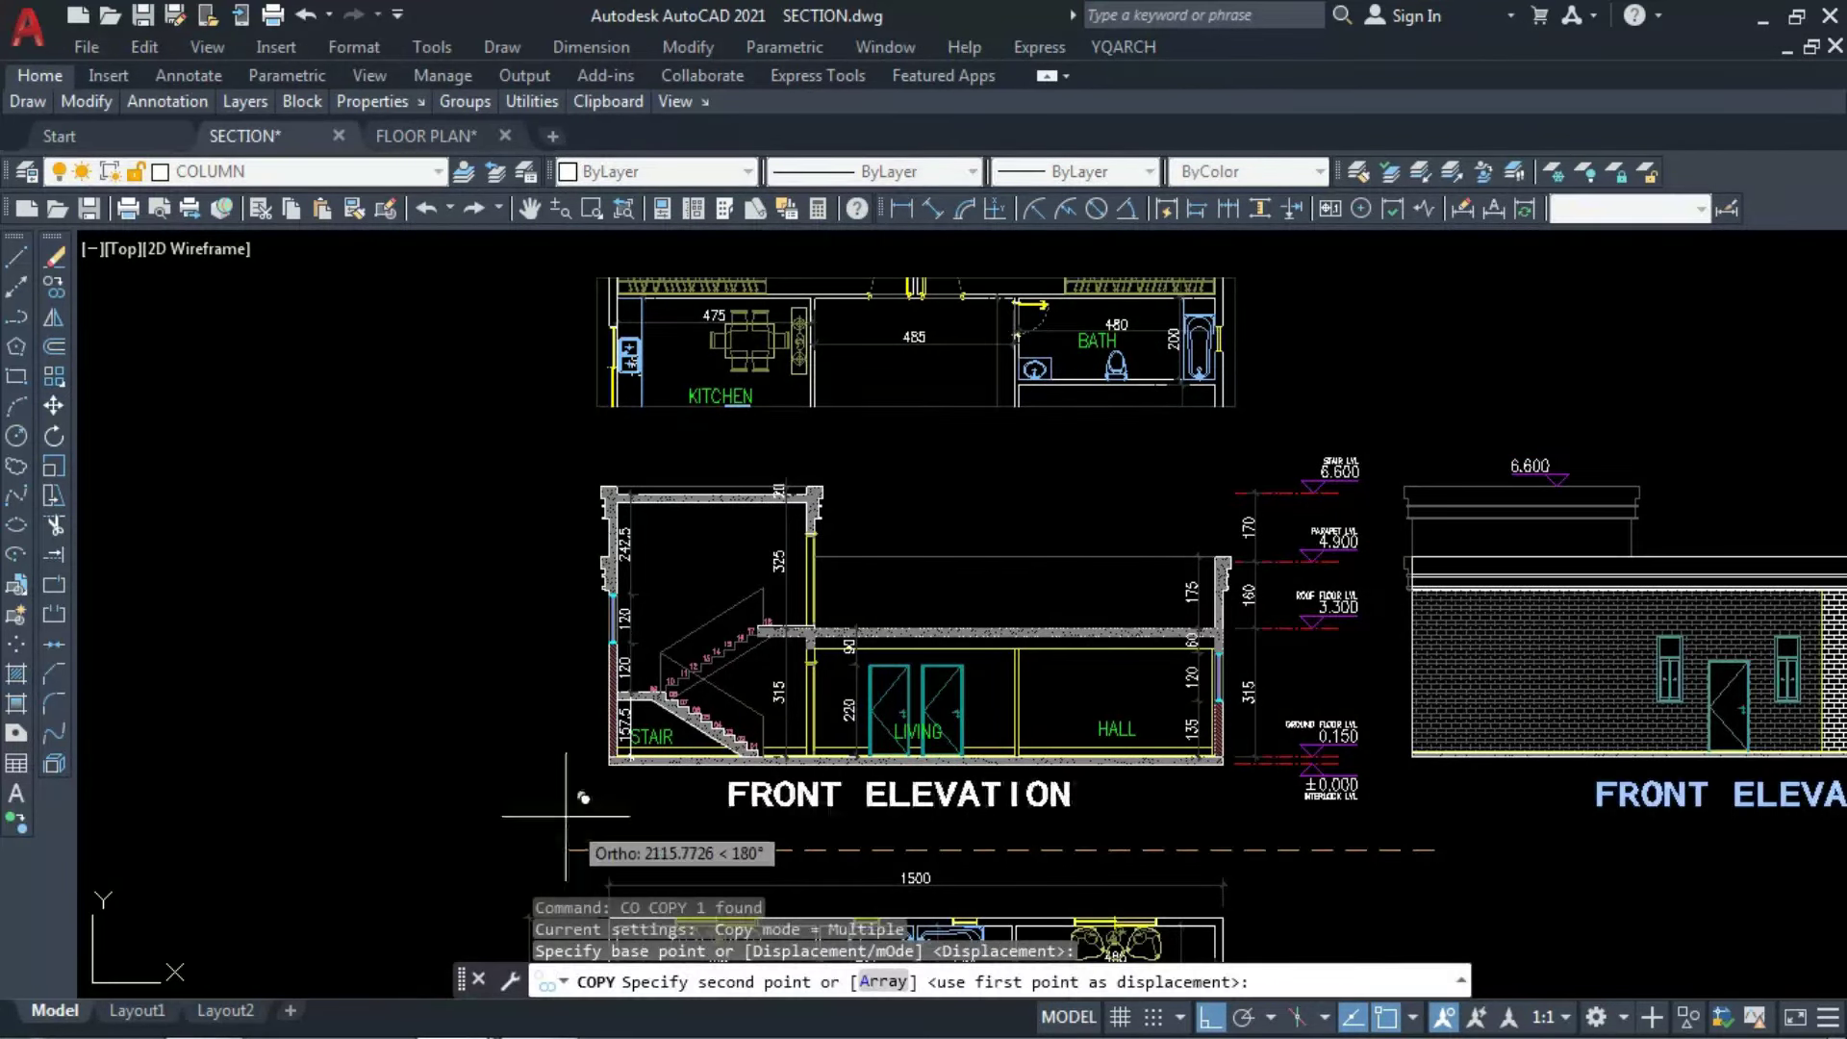
click(801, 795)
key(Escape)
double_click(920, 796)
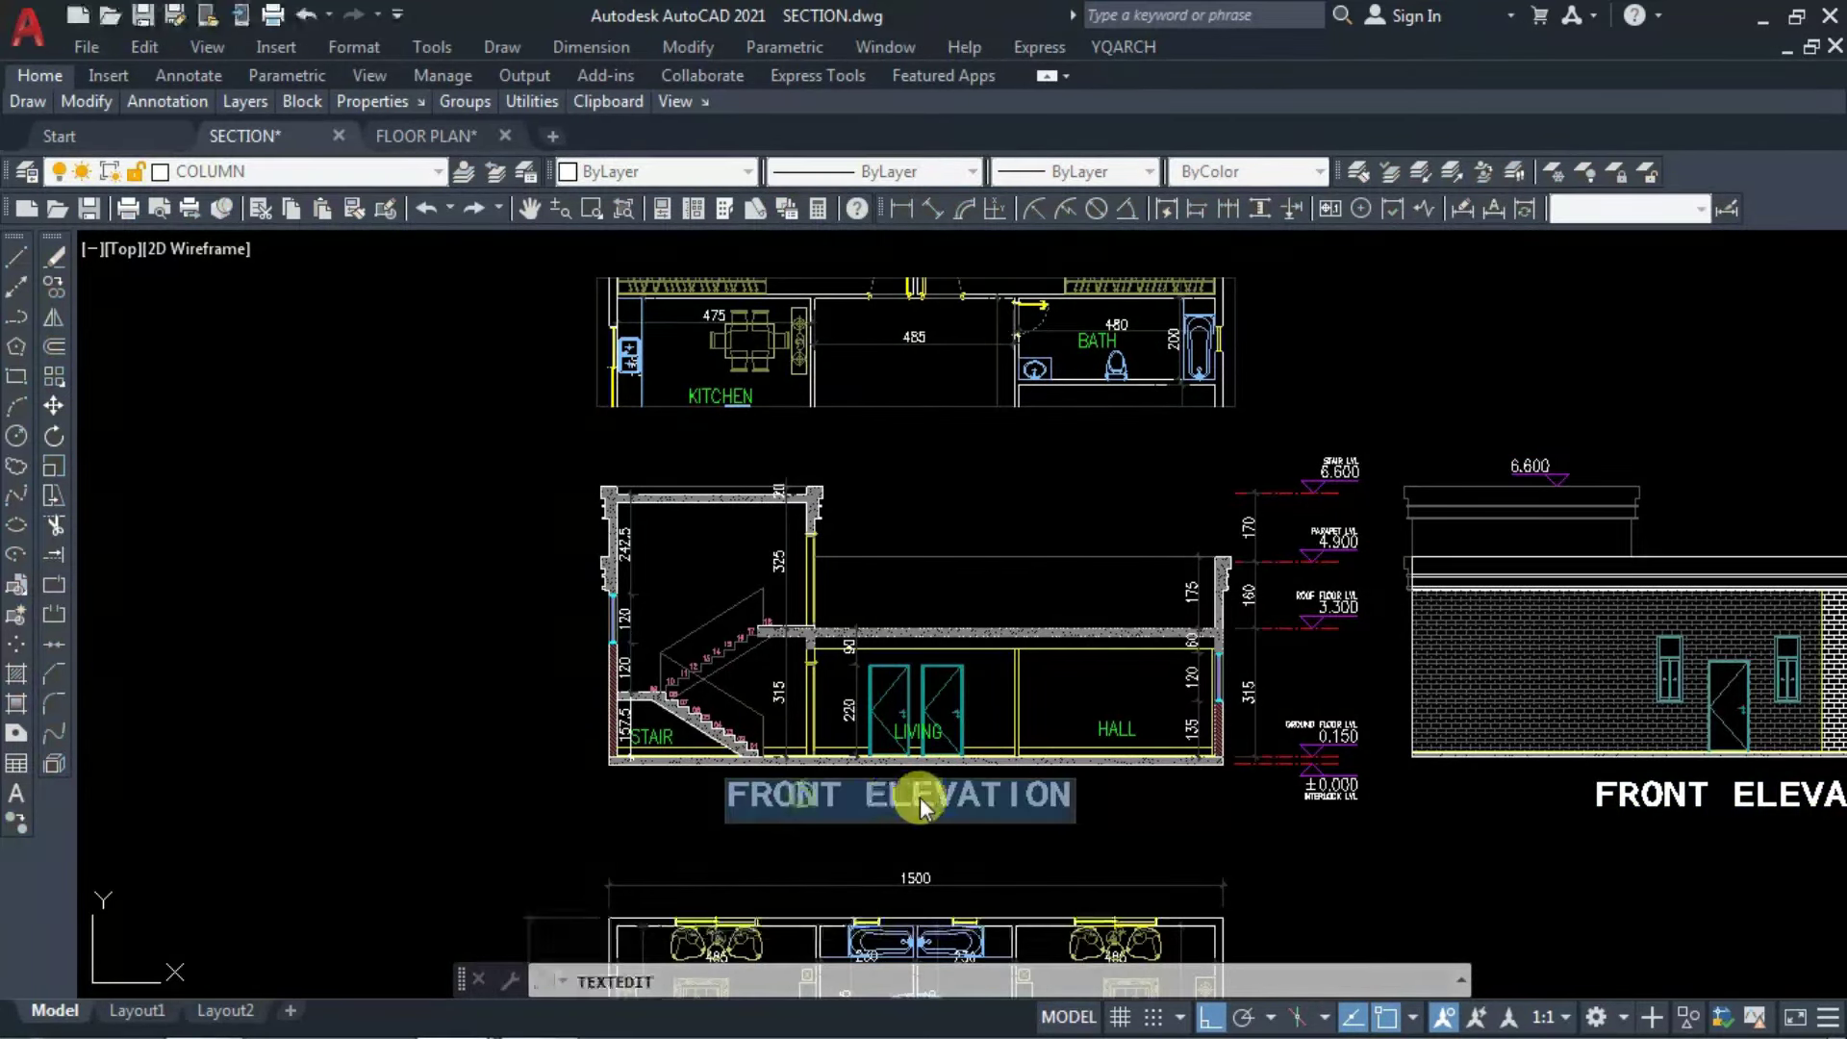
text(SECTION A-A)
Erase the leftover floor-plan strip above the section.
drag(1251, 423, 578, 269)
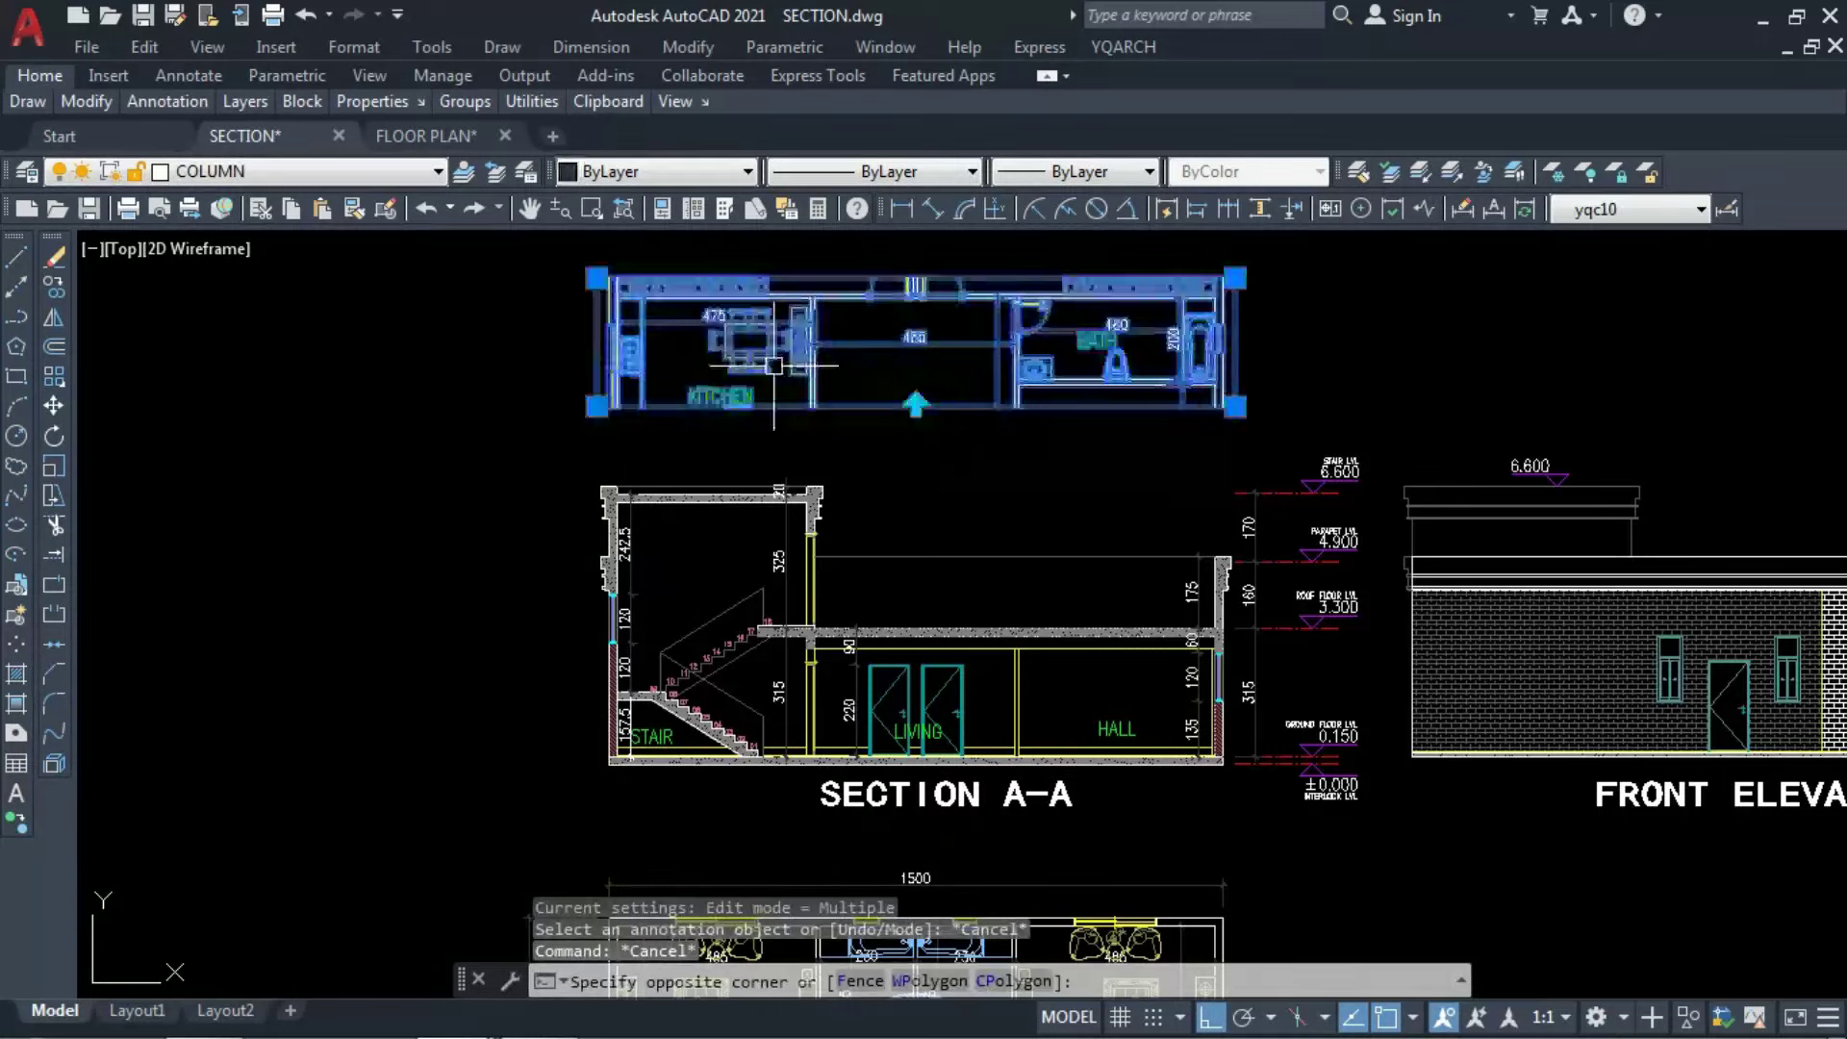
text(e)
key(Return)
scroll(876, 626, down, 3)
scroll(876, 625, up, 2)
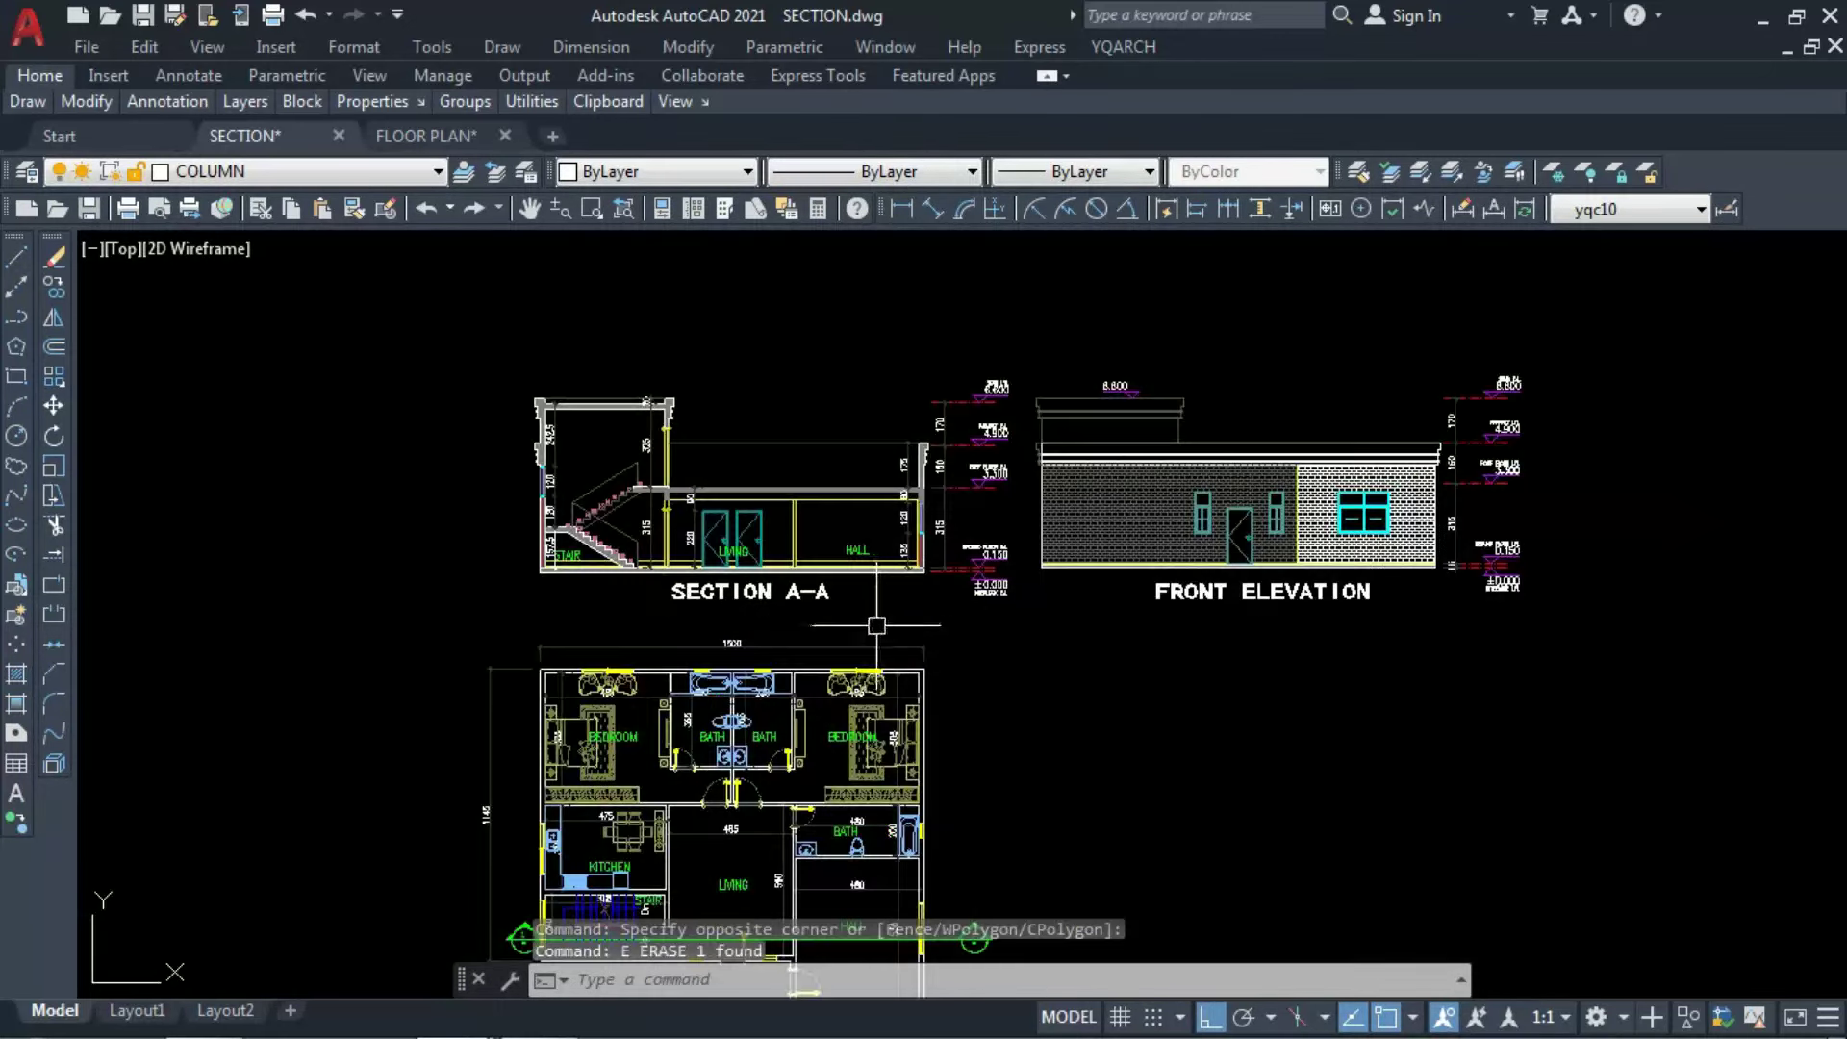
Select the front elevation and start moving it from a base point.
click(1022, 358)
click(1426, 754)
text(m)
key(Return)
click(1420, 754)
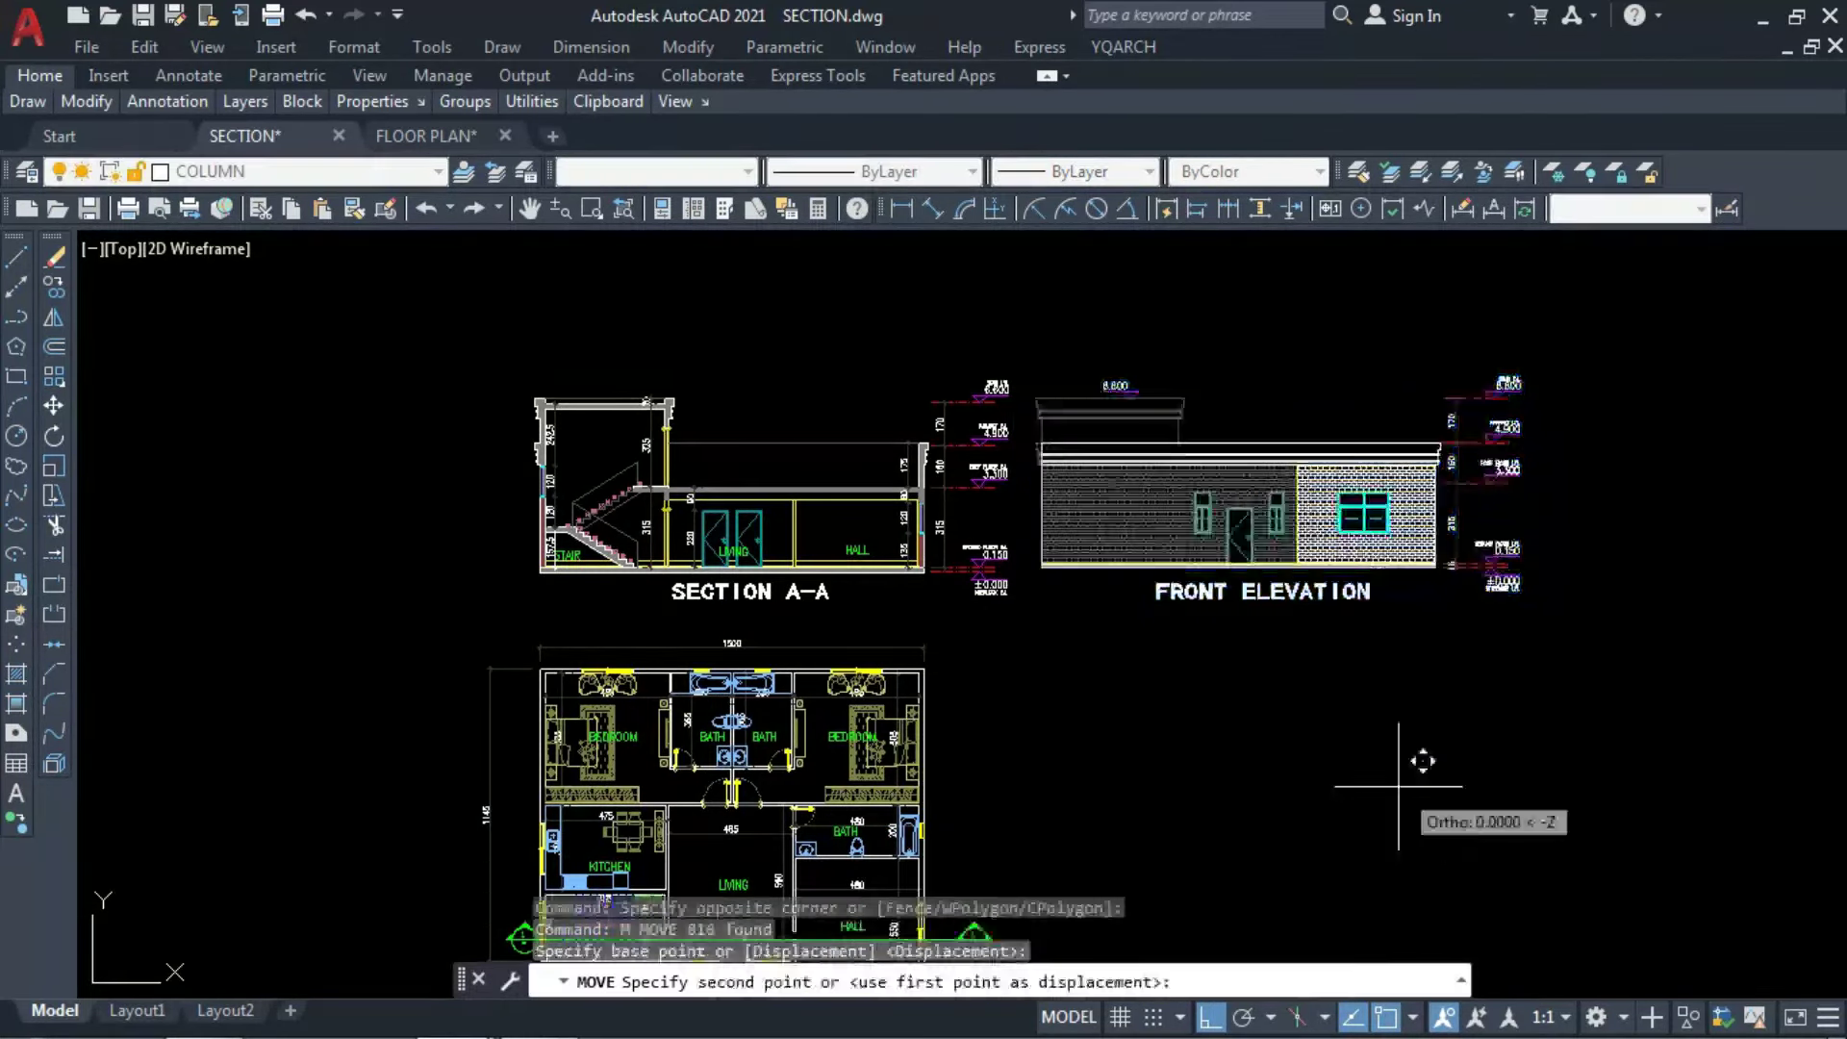
scroll(990, 596, up, 6)
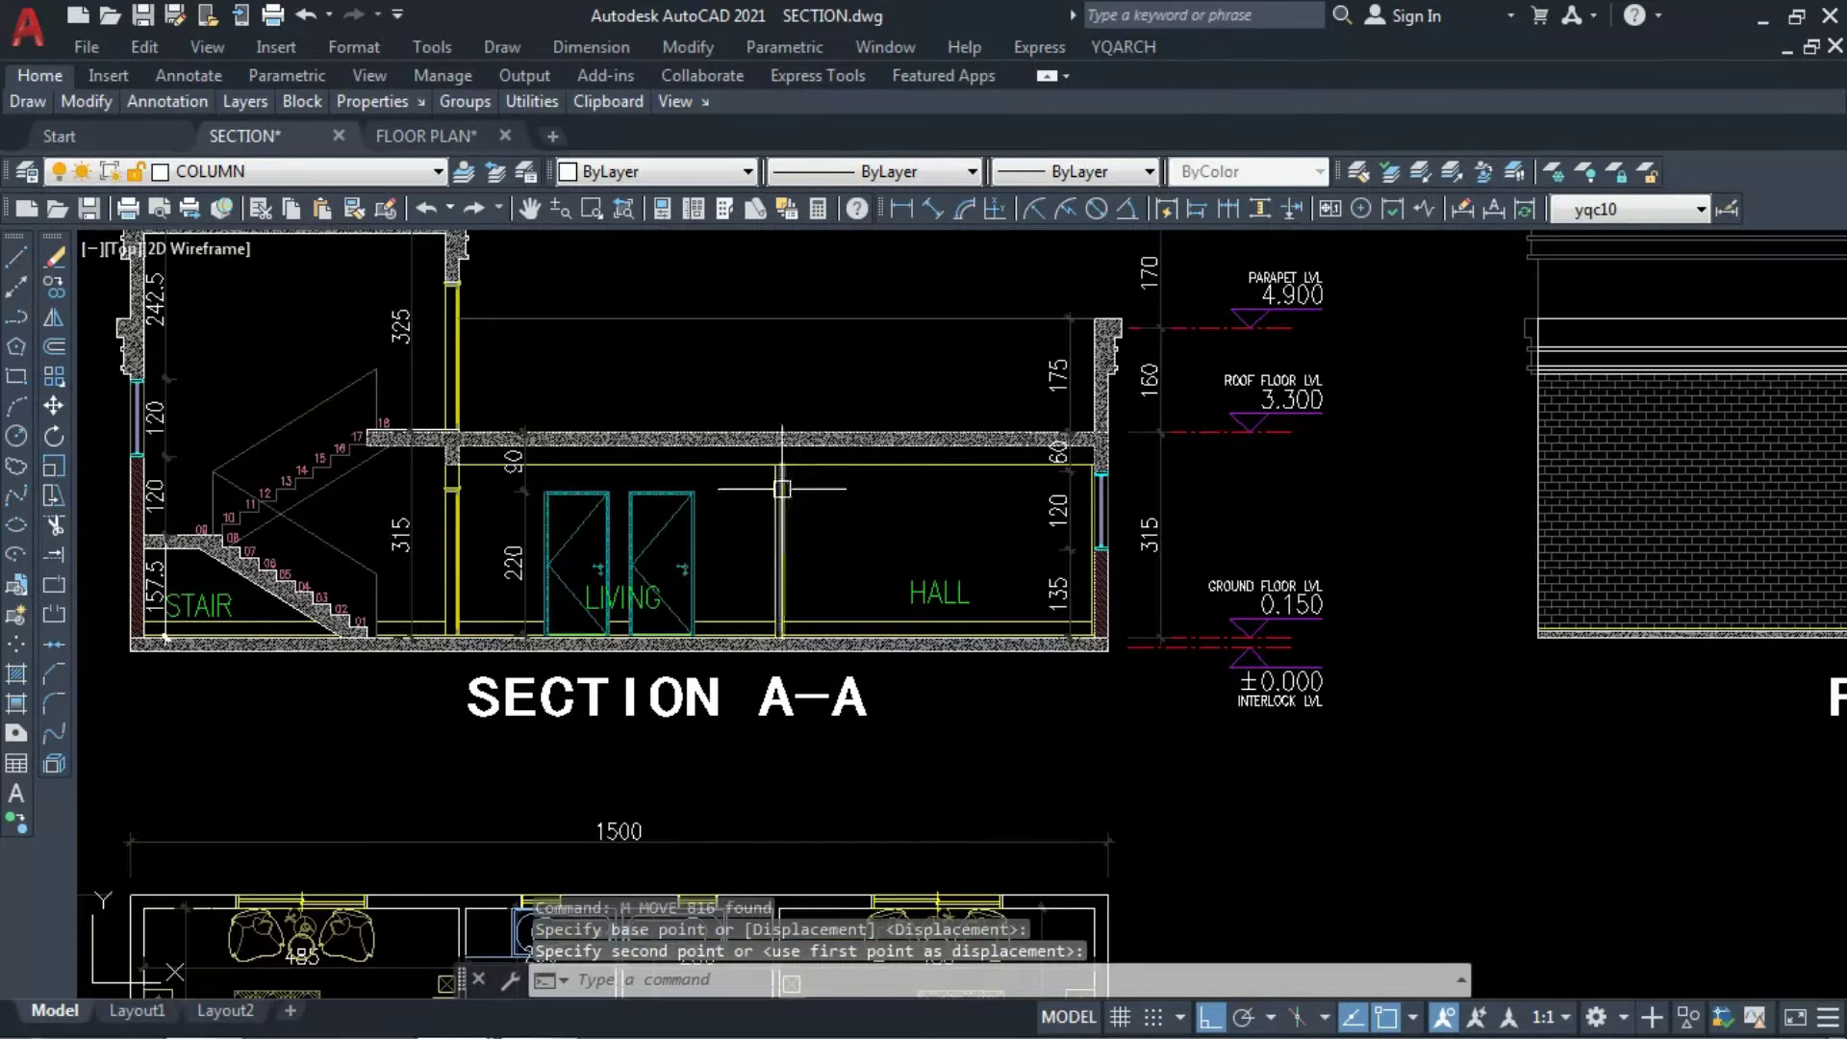
Zoom Window onto SECTION A-A and centre it in the view.
middle_drag(927, 607, 1000, 671)
scroll(977, 769, down, 4)
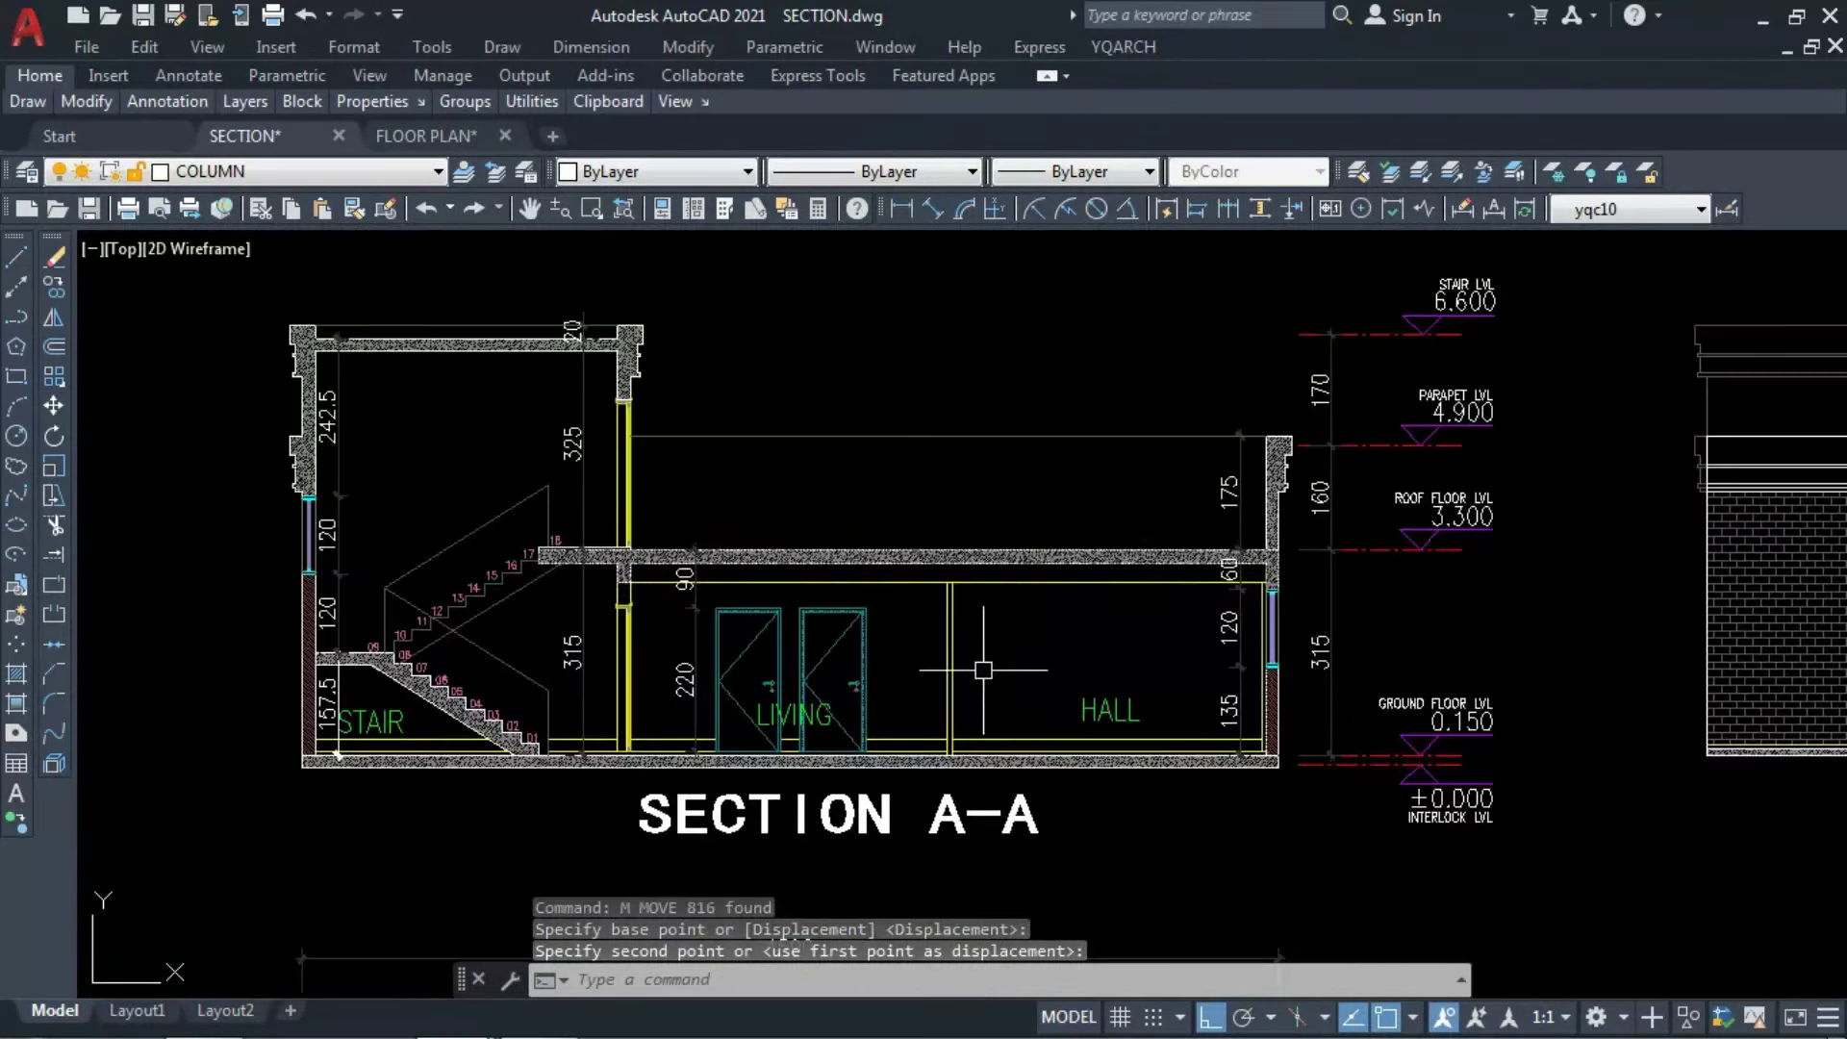
click(597, 208)
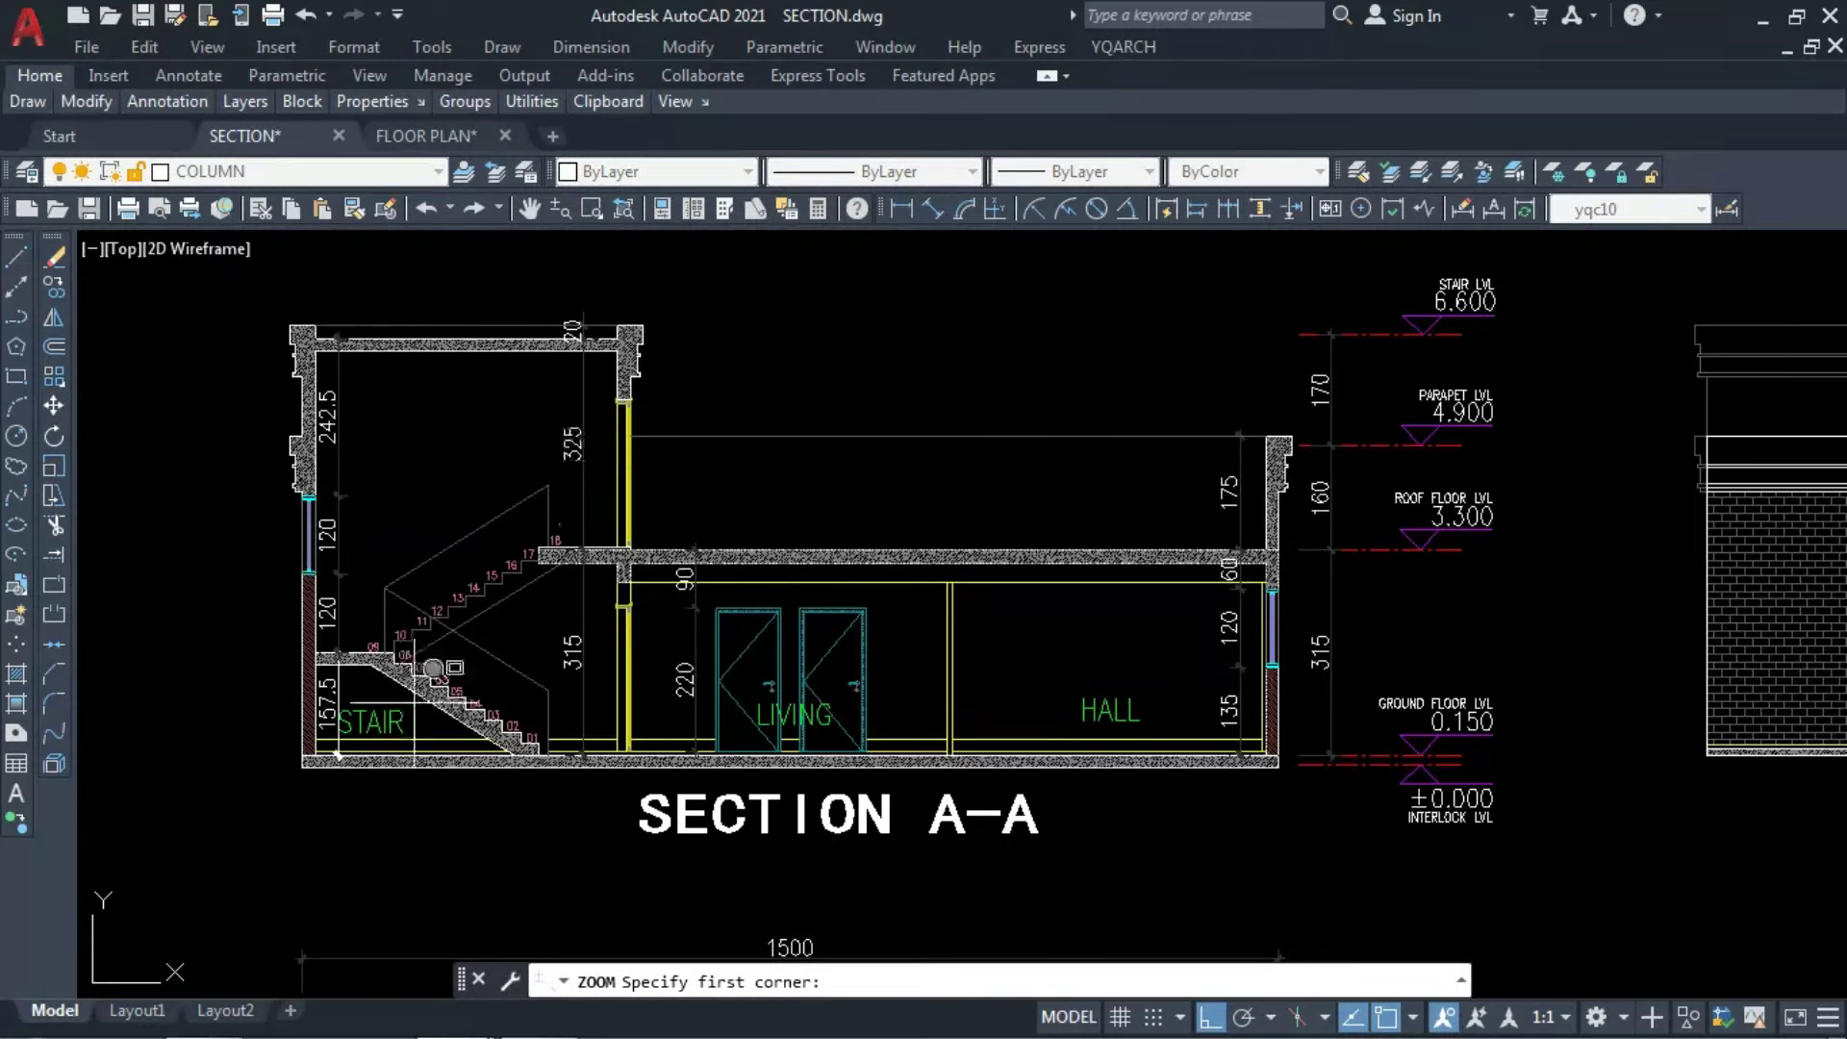
click(252, 891)
click(1635, 231)
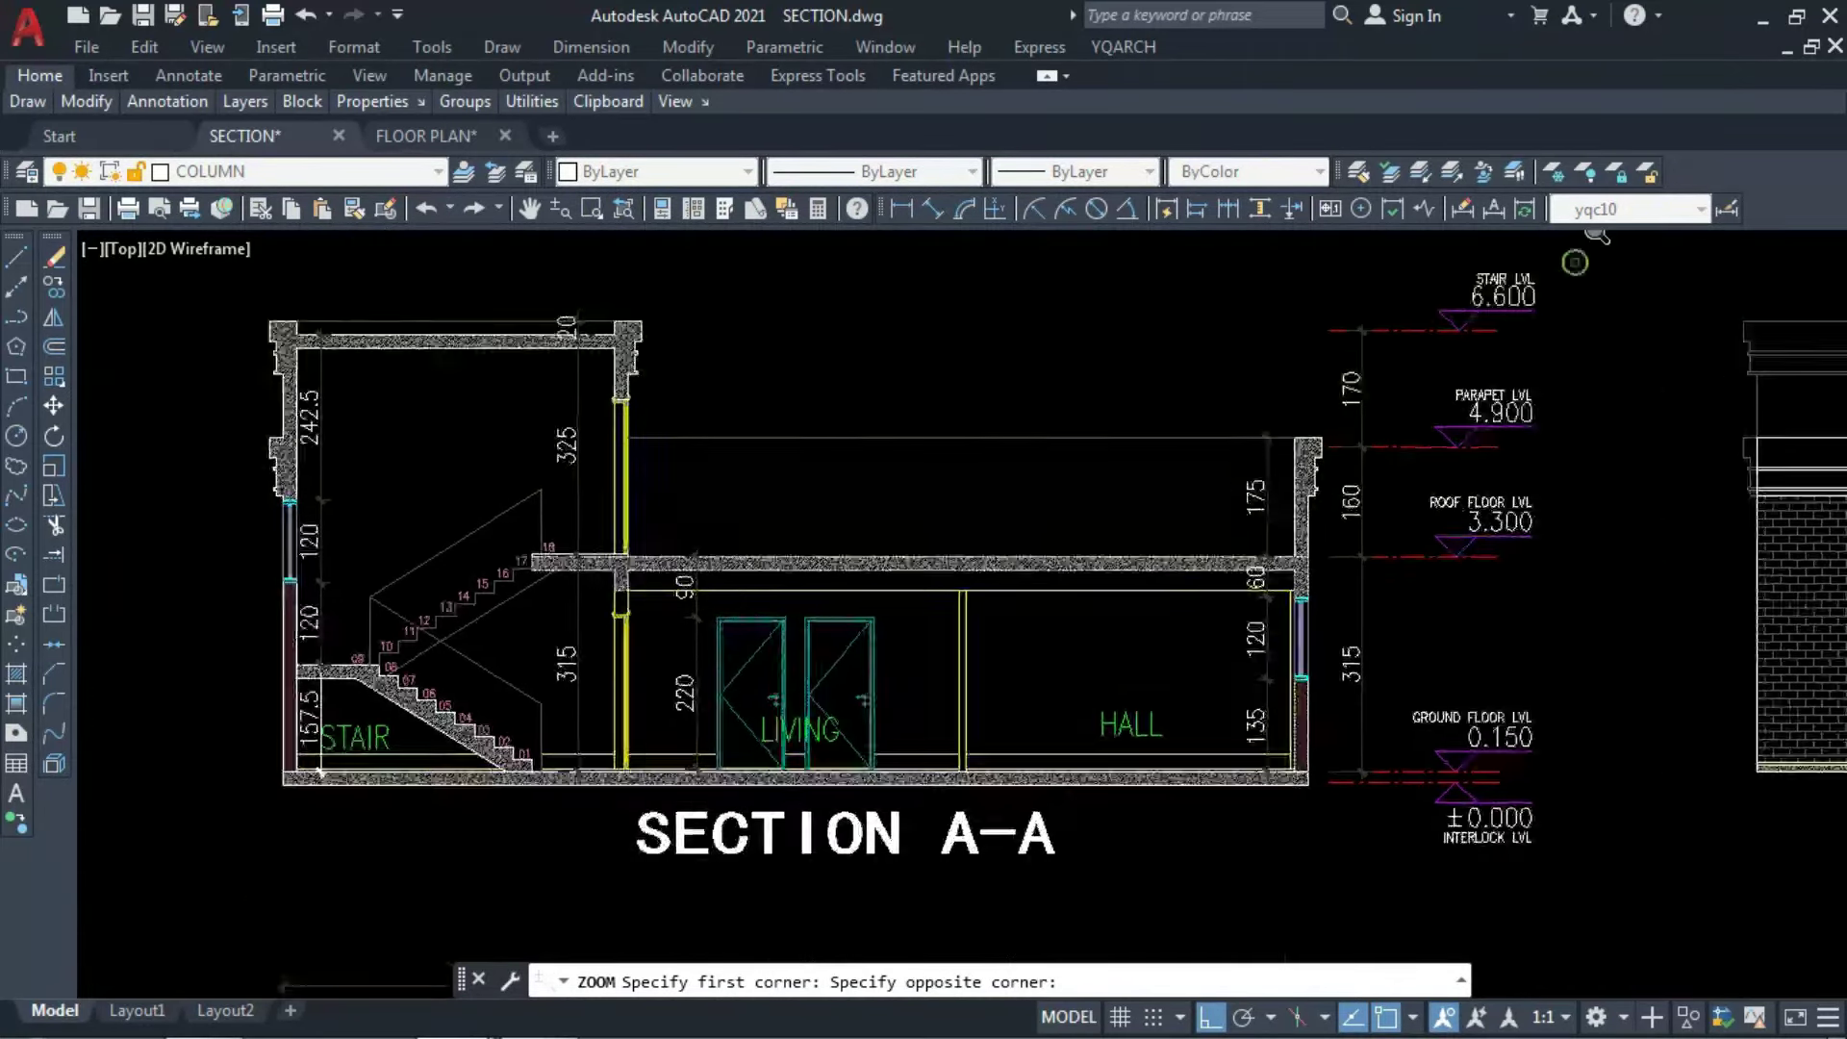
middle_drag(1323, 396, 1334, 392)
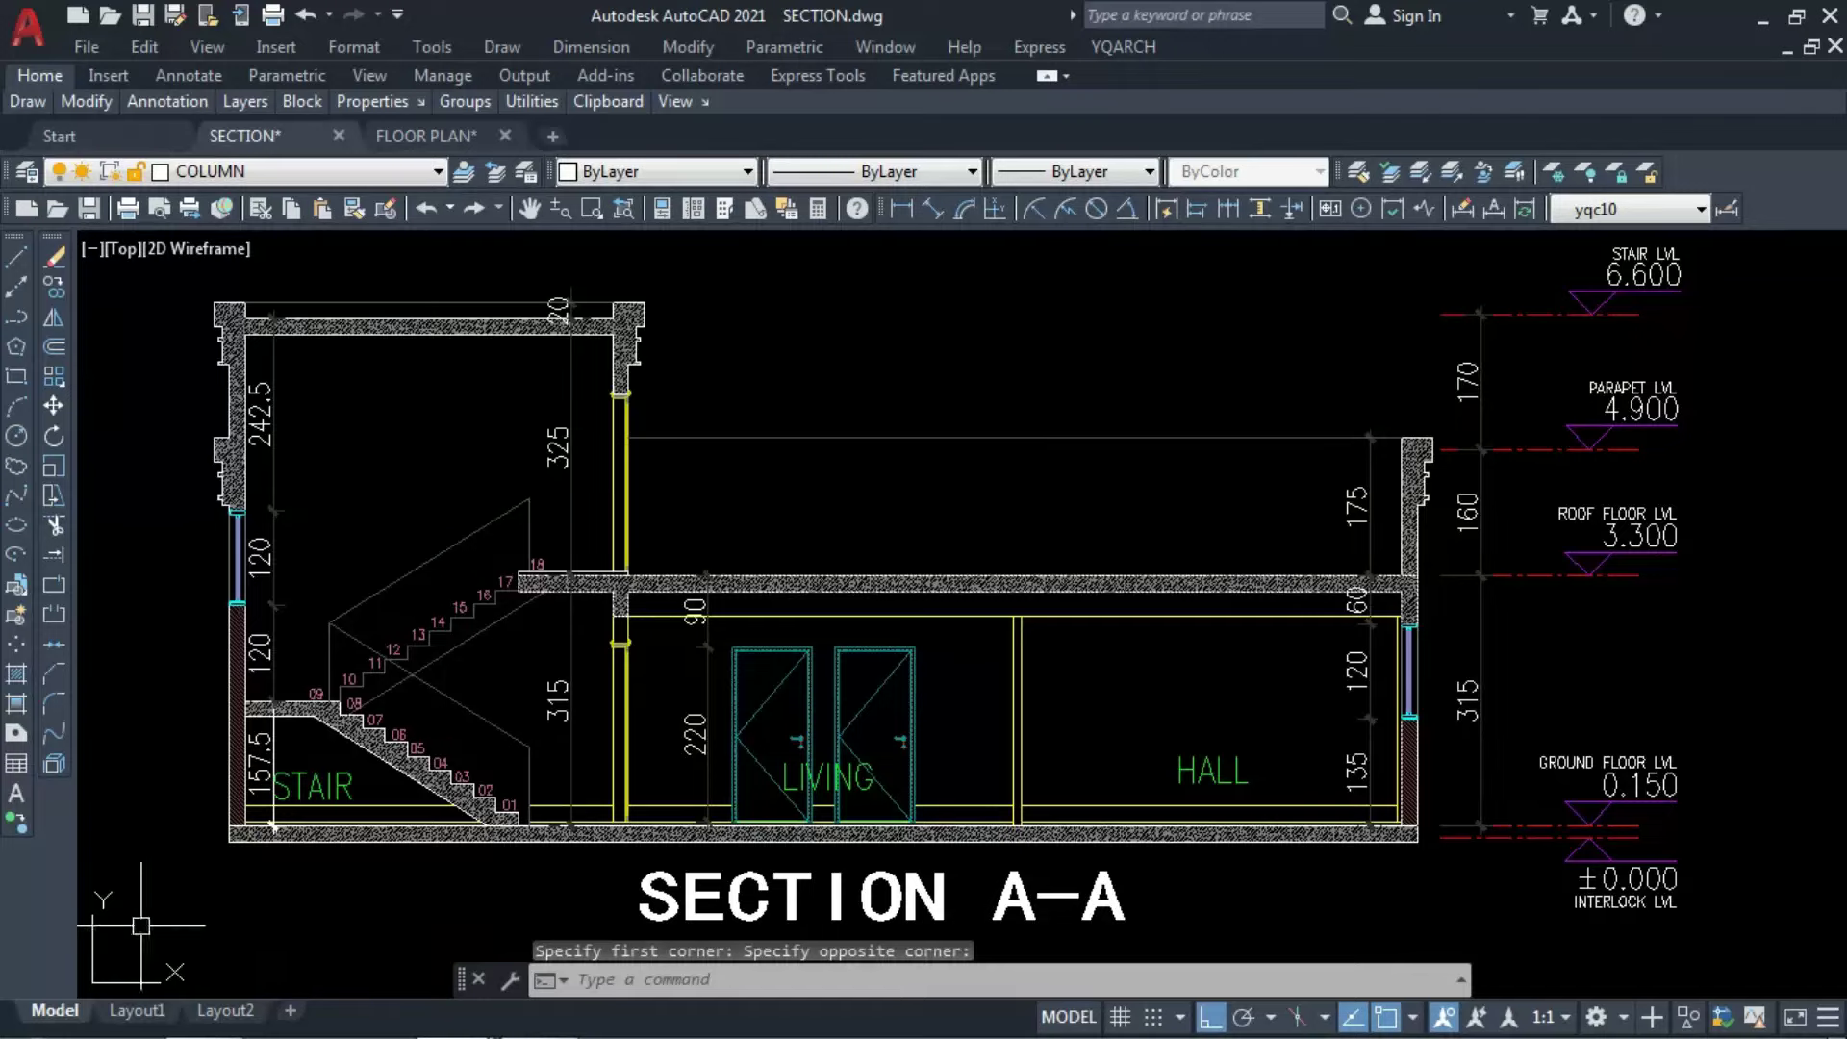